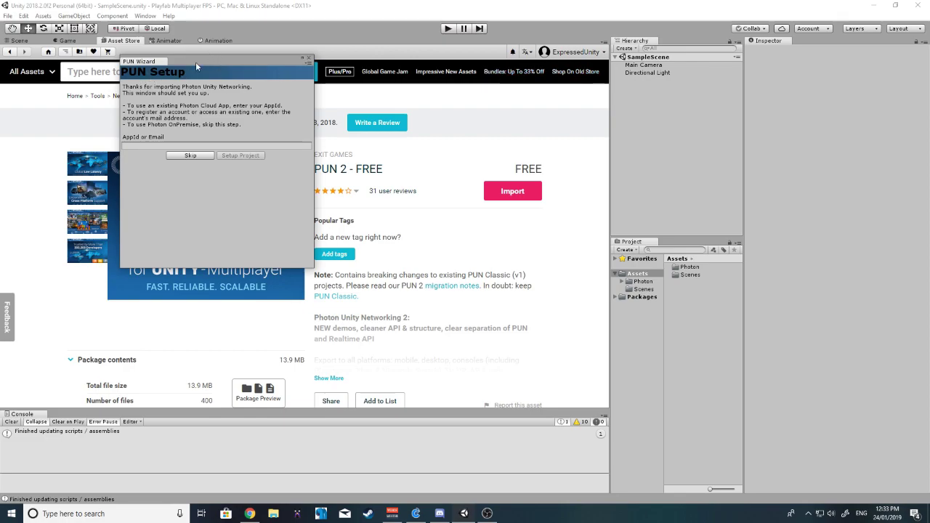
pyautogui.moveTo(195, 62); pyautogui.dragTo(101, 70)
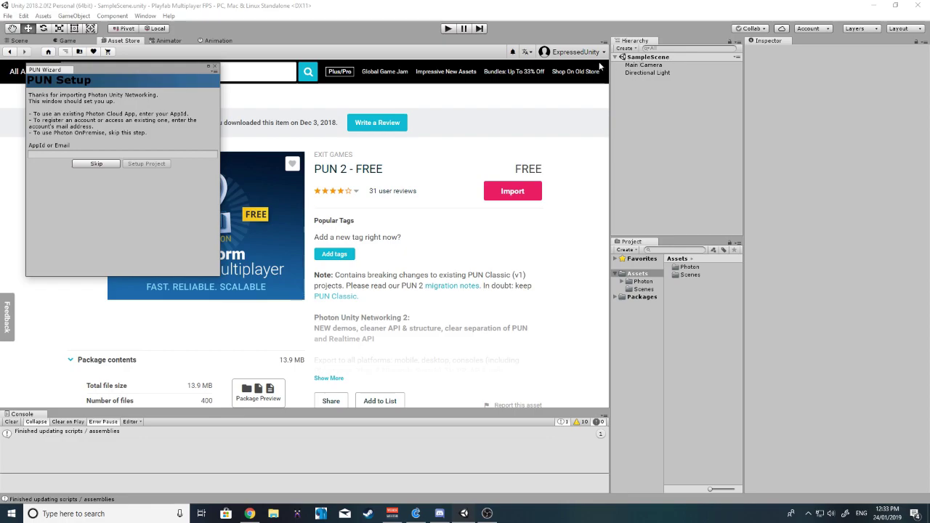
pyautogui.moveTo(109, 71); pyautogui.dragTo(148, 72)
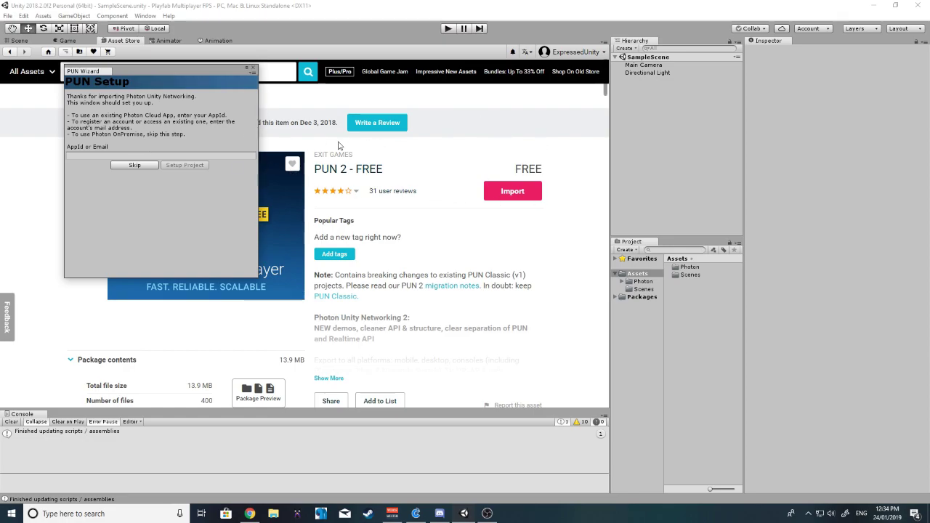
pyautogui.moveTo(155, 72); pyautogui.dragTo(178, 73)
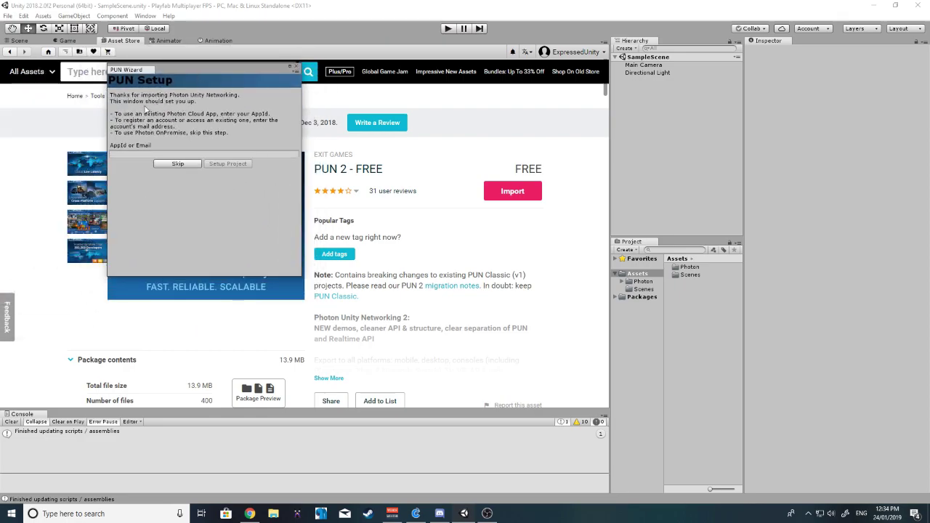
# Switch to the browser and copy the App ID of the FPS Tut application from the Photon dashboard
pyautogui.click(119, 154)
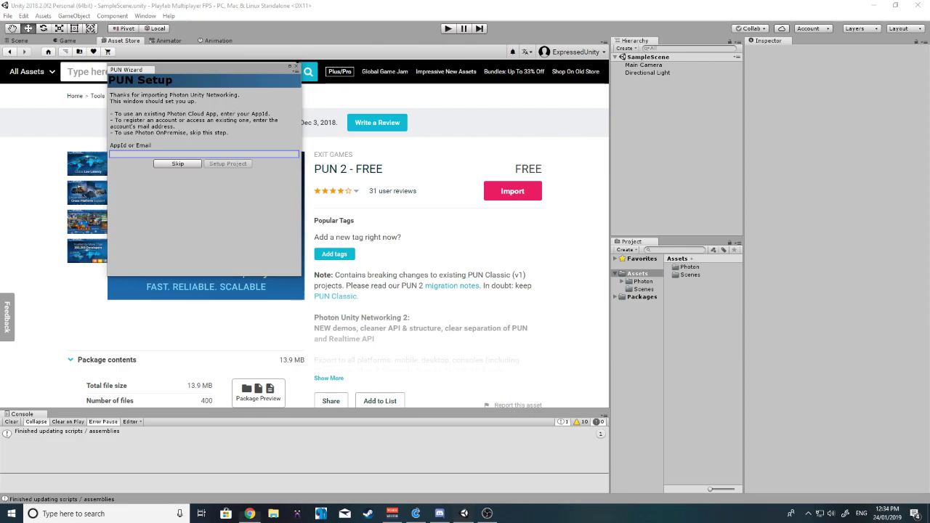
pyautogui.click(249, 513)
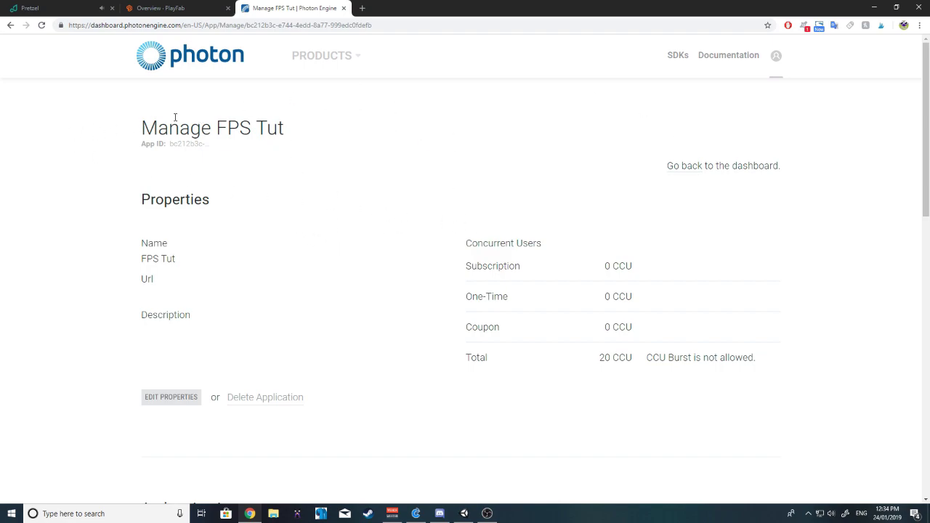
pyautogui.scroll(-1, 185, 170)
pyautogui.scroll(1, 184, 170)
pyautogui.click(167, 145)
pyautogui.hotkey('ctrl', 'c')
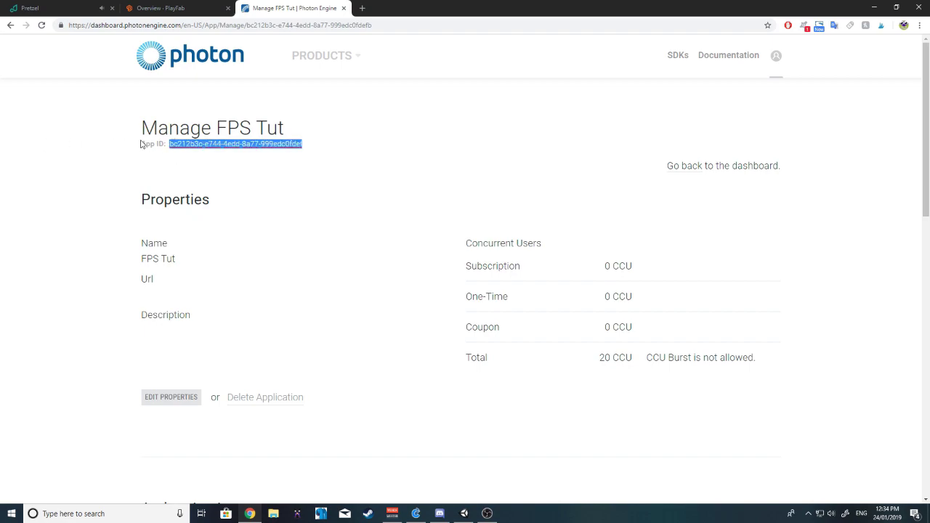
pyautogui.rightClick(171, 142)
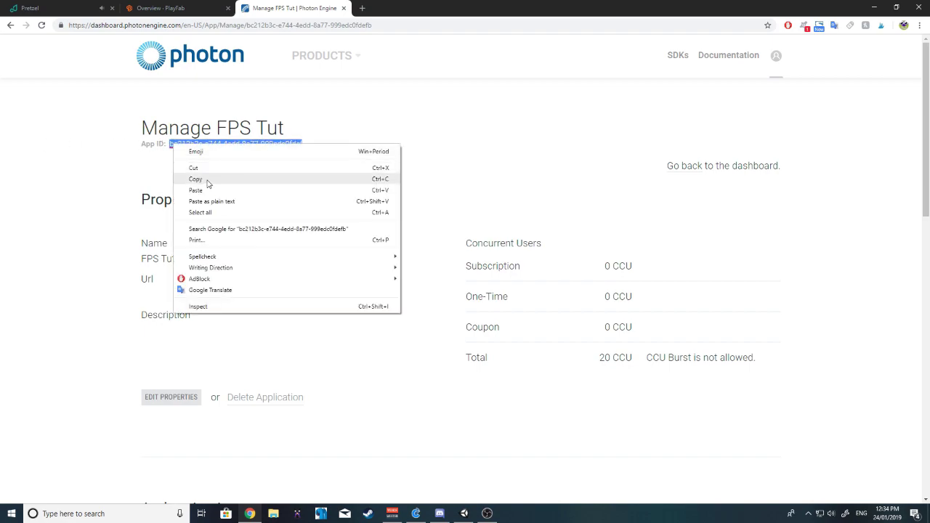
pyautogui.click(208, 179)
# Return to Unity, paste the copied App ID into the PUN Wizard, set up the project and close the wizard
pyautogui.hotkey('alt', 'Tab')
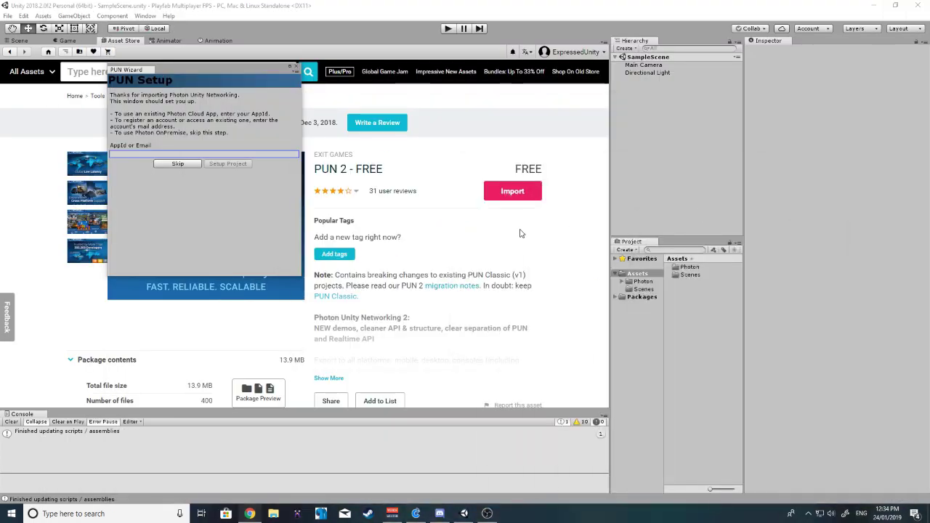
pyautogui.rightClick(217, 154)
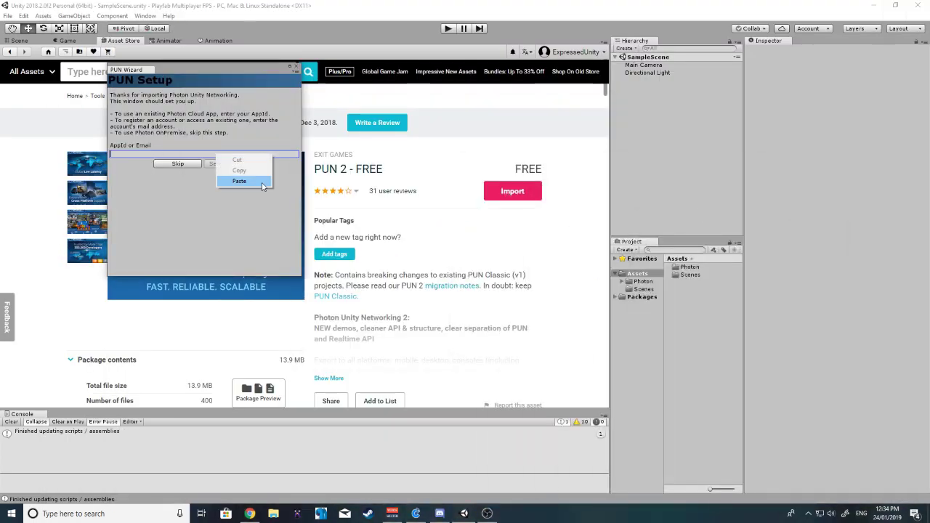
pyautogui.click(259, 184)
pyautogui.click(228, 164)
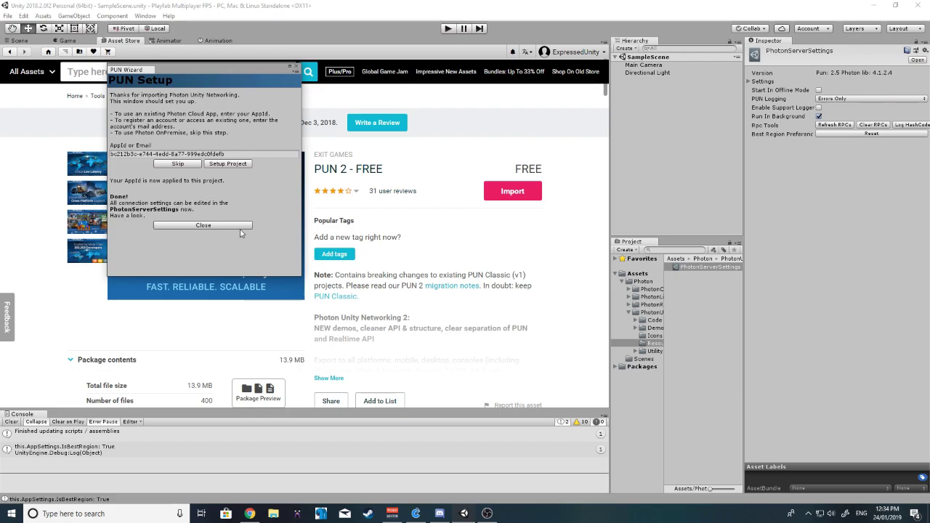
pyautogui.click(196, 226)
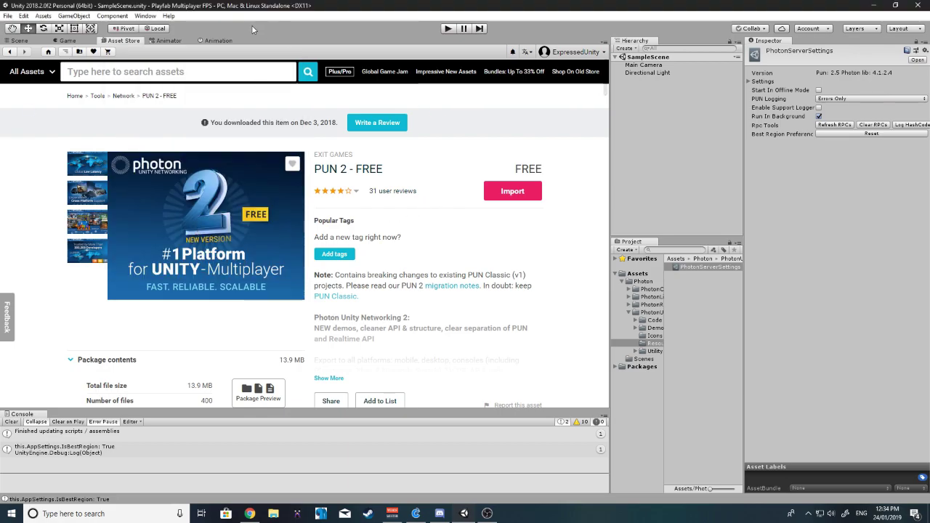
# Expand the connection settings of PhotonServerSettings to examine them, and return to the Scene view
pyautogui.click(750, 82)
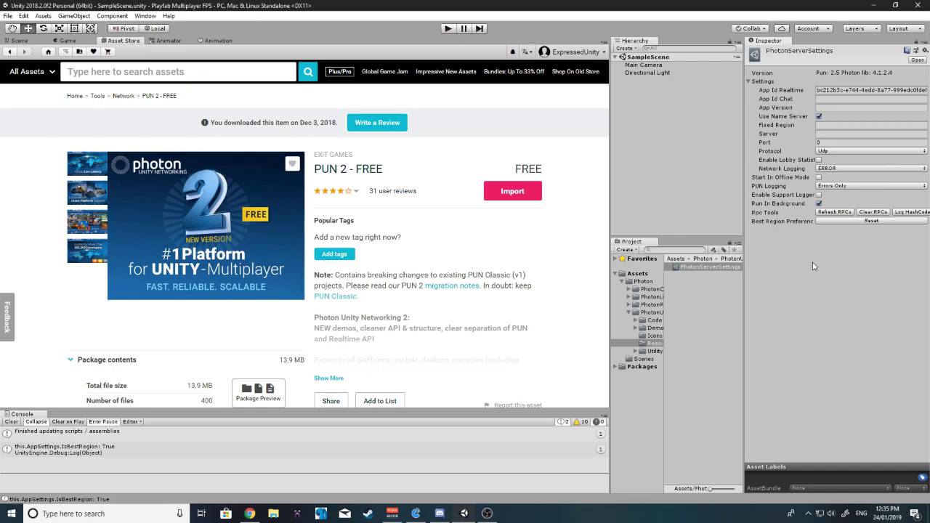
pyautogui.click(839, 152)
pyautogui.click(784, 300)
pyautogui.click(19, 40)
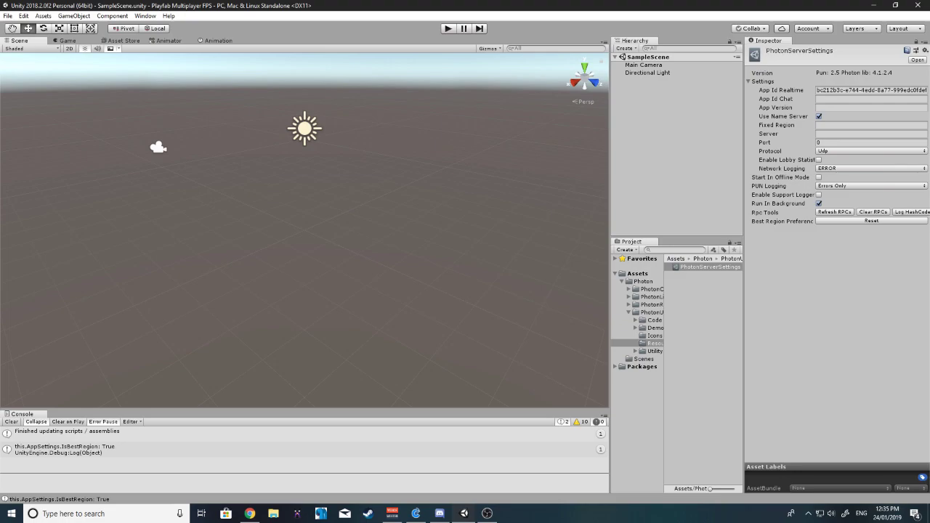
# Switch to the PlayFab Unity SDK page in the browser, download the Editor Extensions package and open it
pyautogui.hotkey('alt', 'Tab')
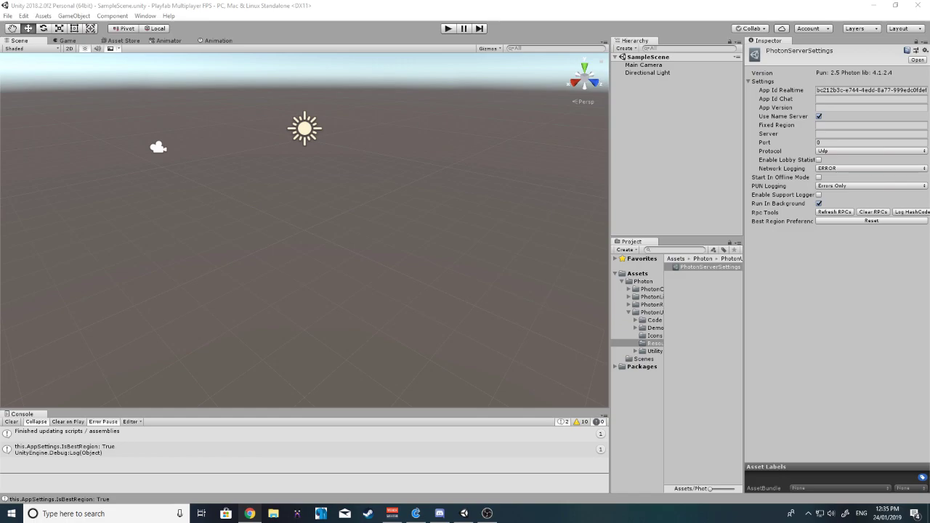
pyautogui.hotkey('alt', 'Tab')
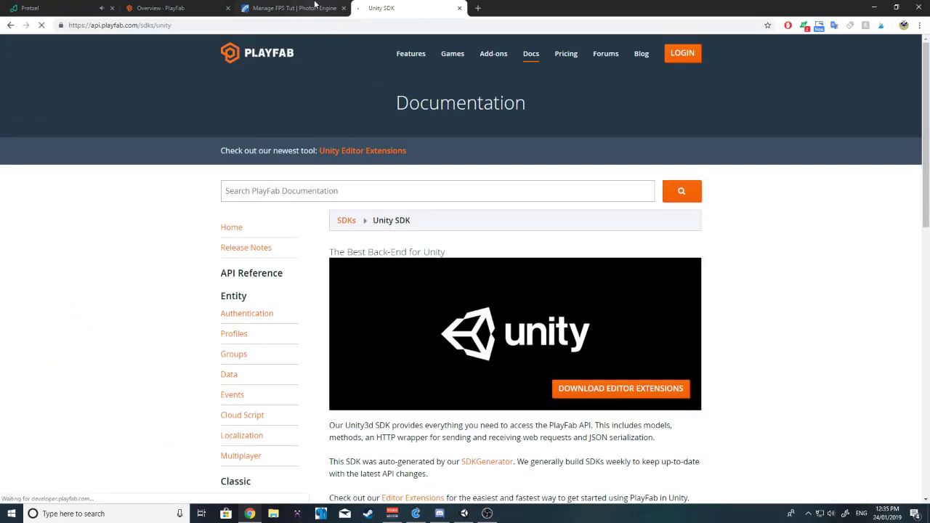
pyautogui.scroll(-3, 582, 215)
pyautogui.click(621, 195)
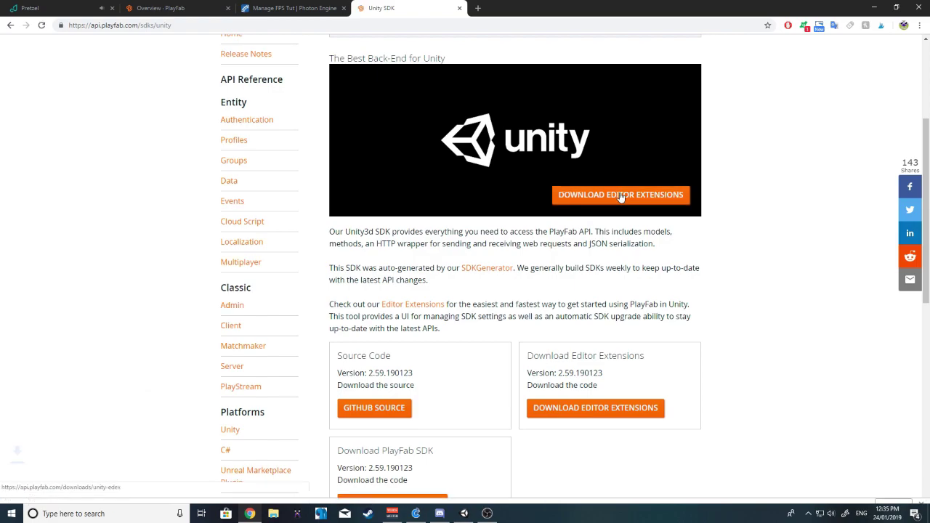
pyautogui.click(66, 493)
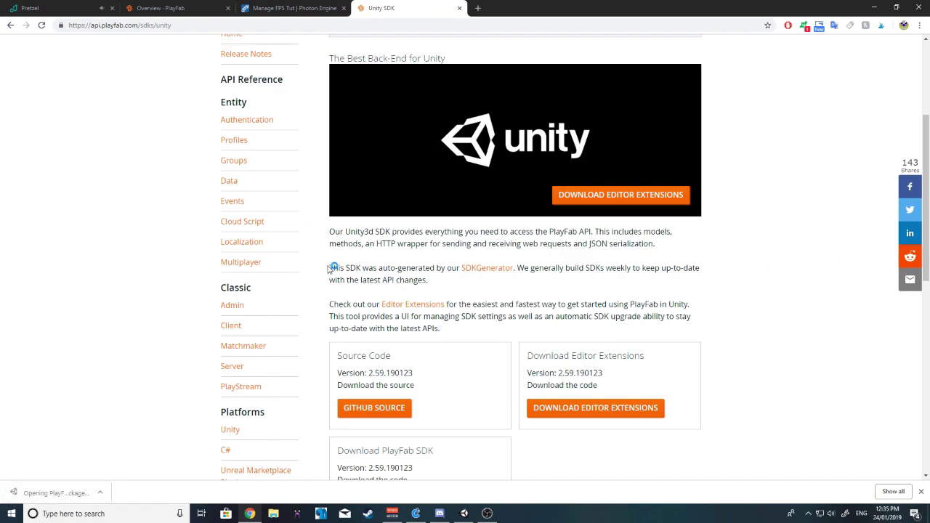
# Return to Unity and import the whole PlayFabEditorExtensions package into the project
pyautogui.click(465, 513)
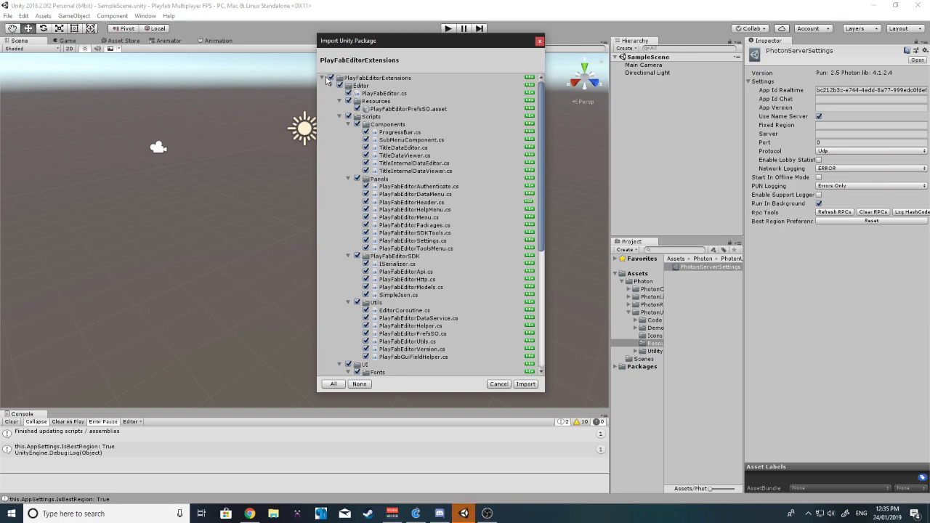
pyautogui.click(326, 78)
pyautogui.click(322, 79)
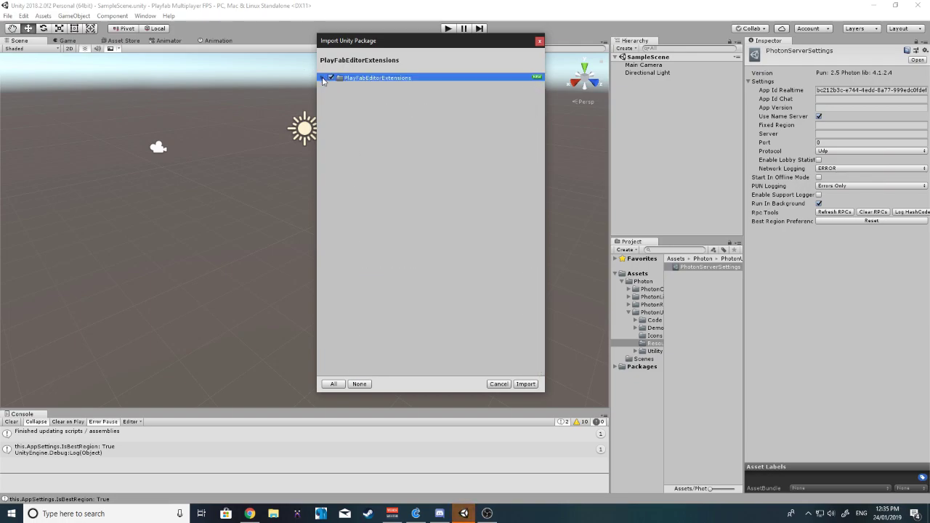
pyautogui.click(526, 384)
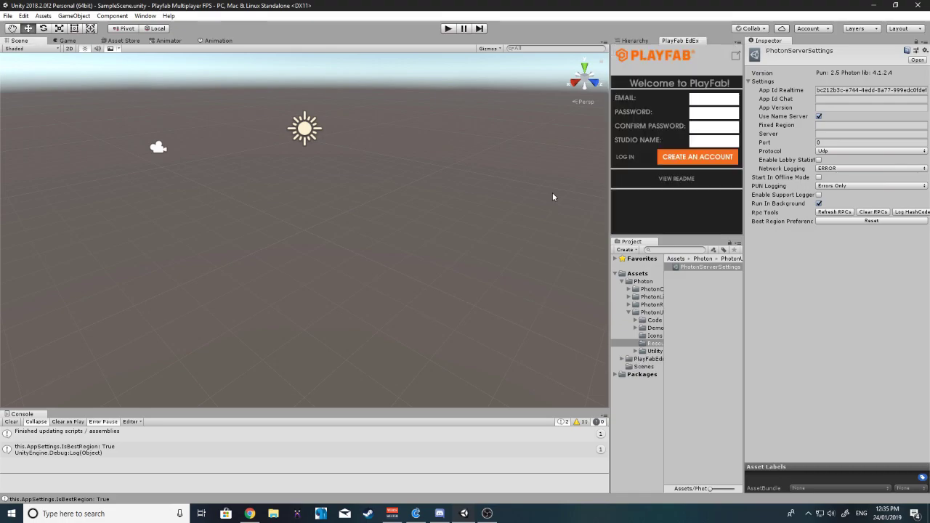
pyautogui.moveTo(642, 8); pyautogui.dragTo(919, 23)
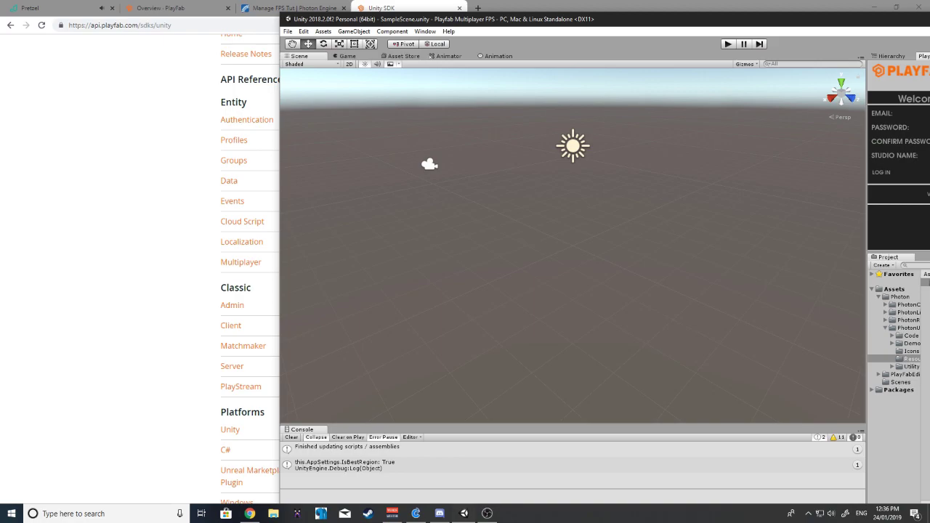
pyautogui.moveTo(522, 20); pyautogui.dragTo(622, 18)
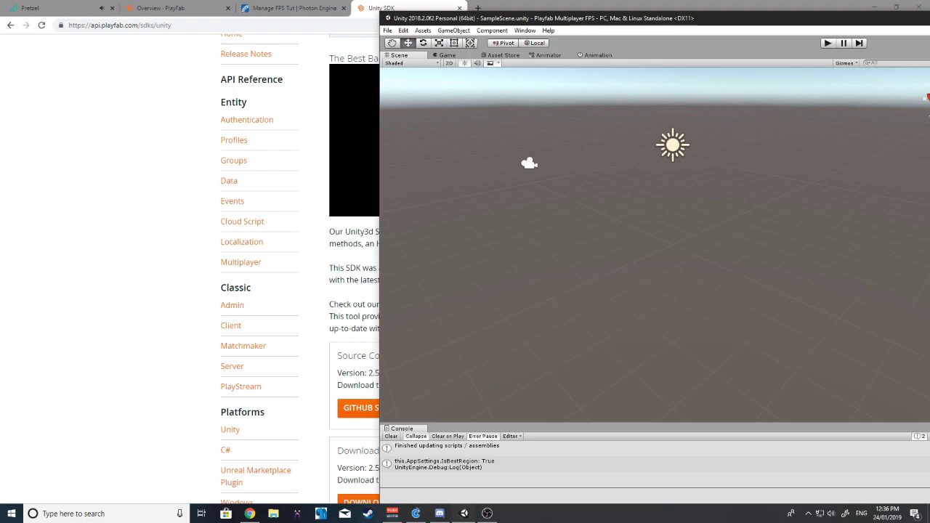
pyautogui.moveTo(929, 18); pyautogui.dragTo(628, 1)
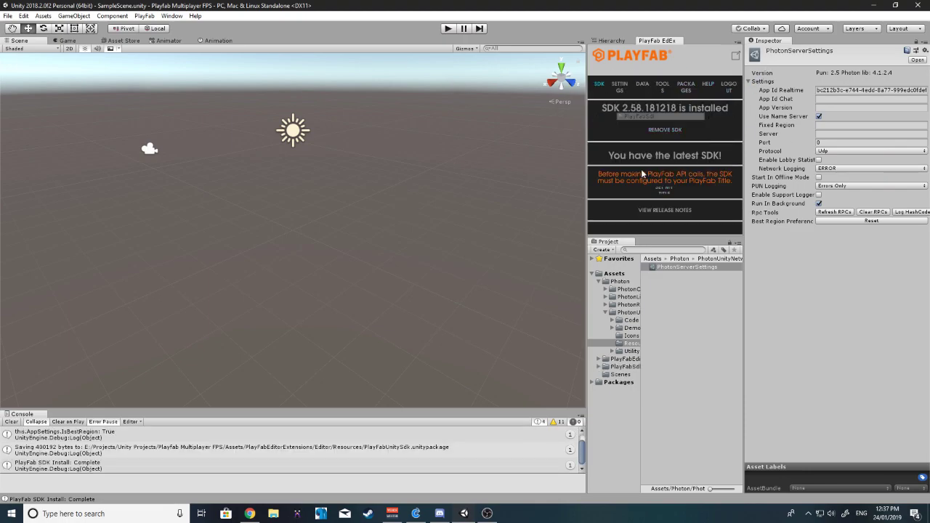
# Set the PlayFab project's studio to Four Winged Studio and its title to FPS GAME, and return to the SDK page
pyautogui.click(663, 190)
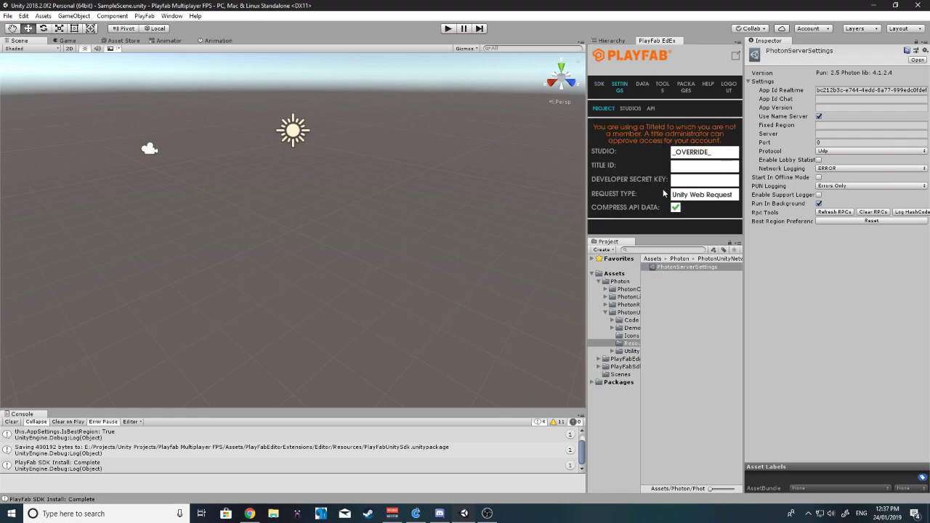
pyautogui.click(701, 152)
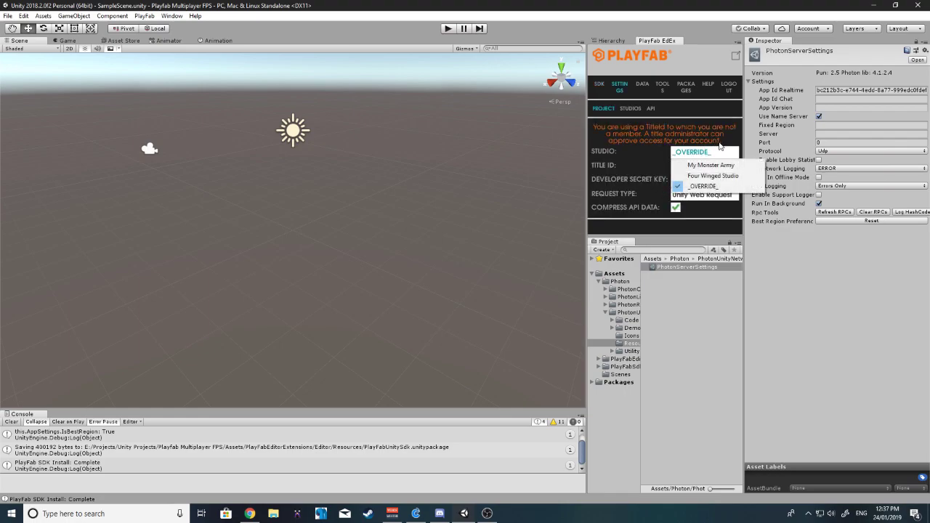
pyautogui.click(711, 176)
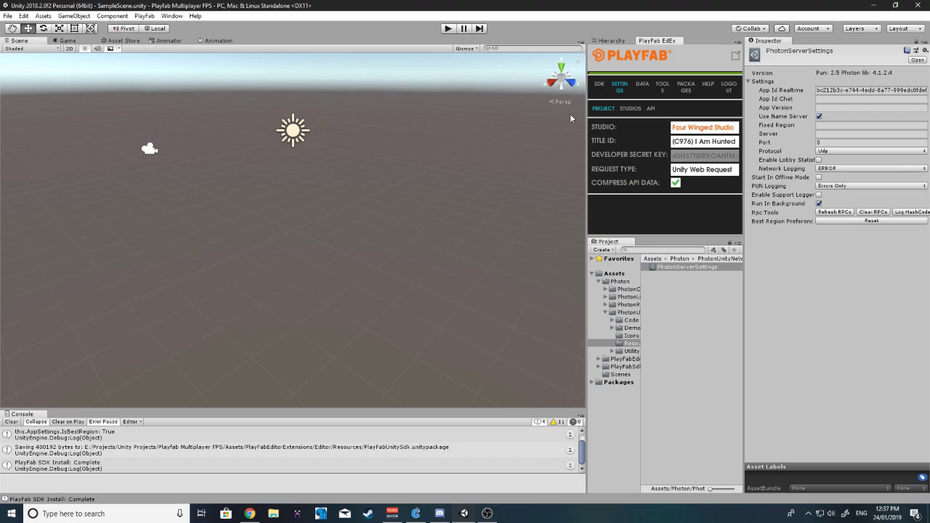
pyautogui.click(703, 142)
pyautogui.click(716, 166)
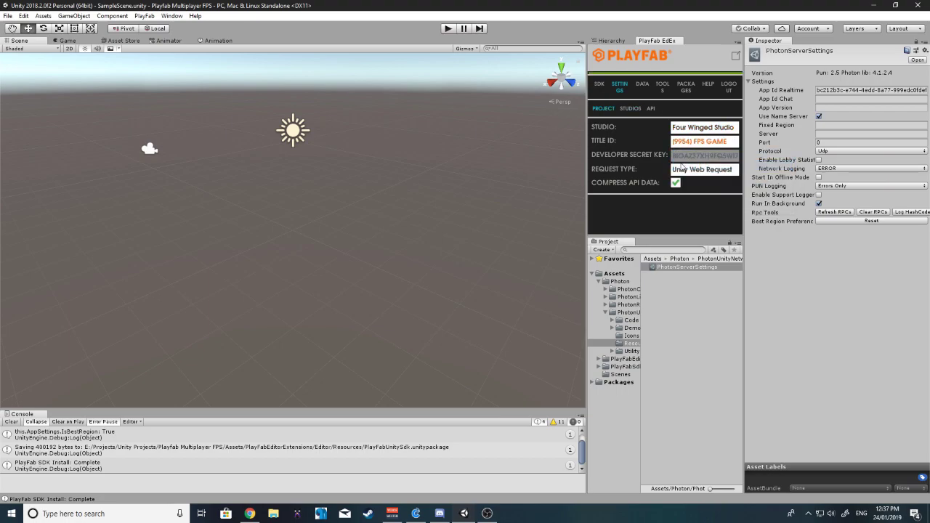
pyautogui.click(598, 85)
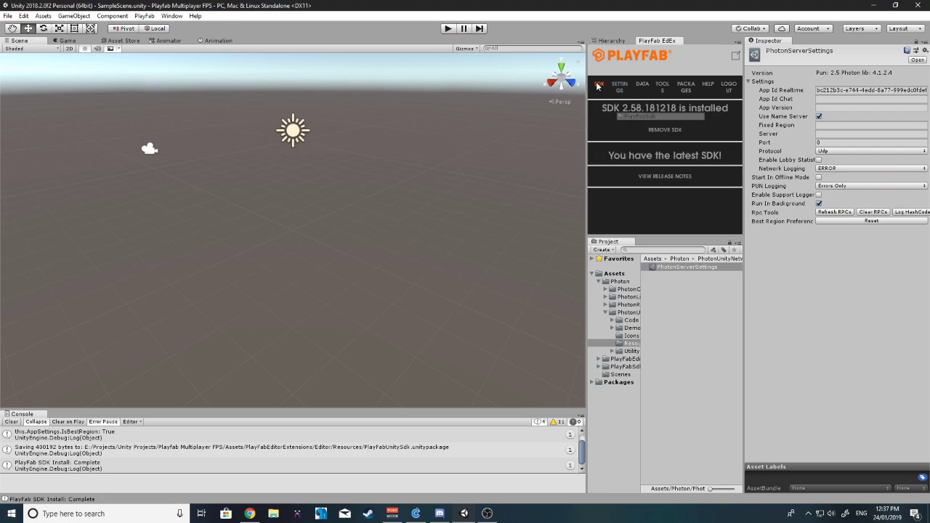
# Show the Hierarchy and the Assets folder, enlarge the Scene view, and clear the Console
pyautogui.click(609, 41)
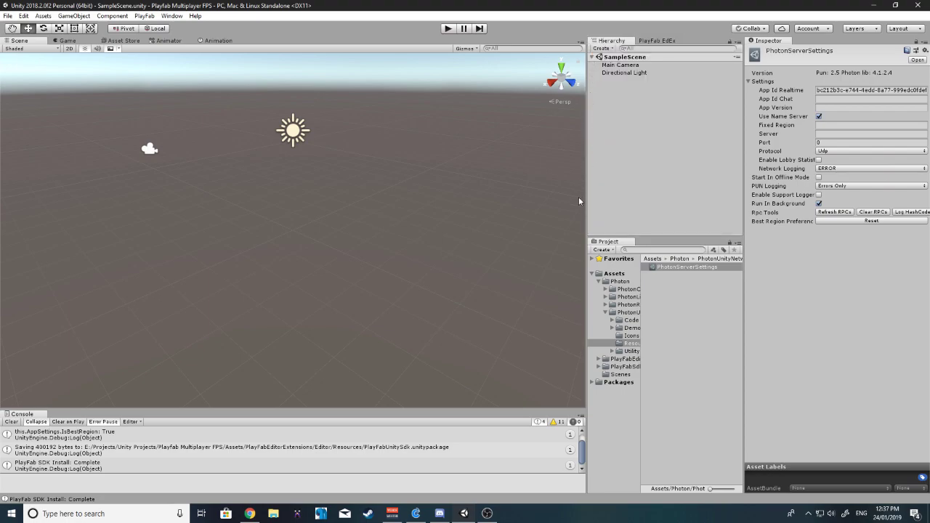
pyautogui.moveTo(584, 176); pyautogui.dragTo(683, 177)
pyautogui.click(710, 274)
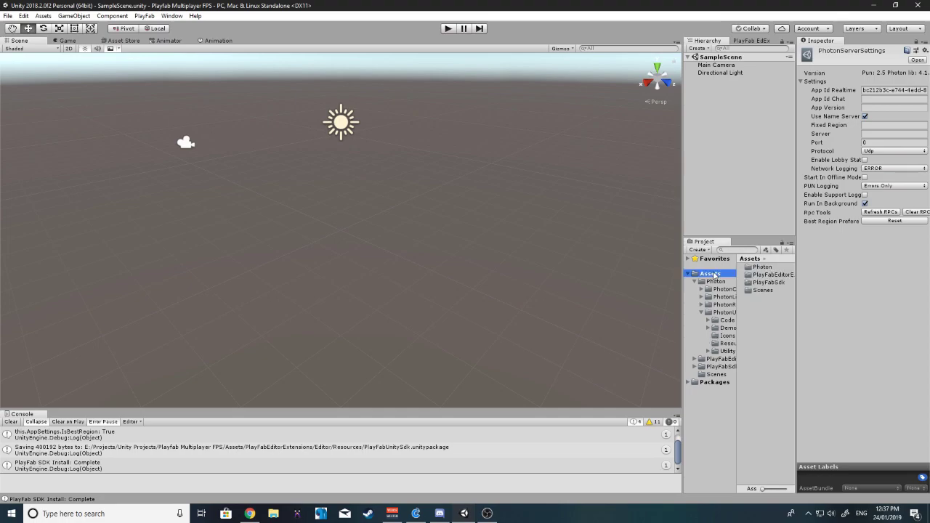
pyautogui.click(11, 422)
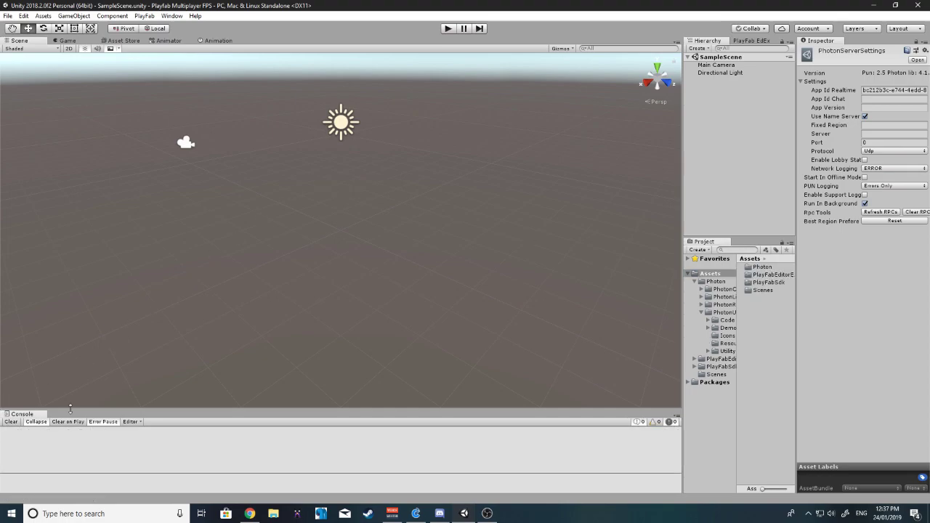
pyautogui.moveTo(69, 409); pyautogui.dragTo(77, 427)
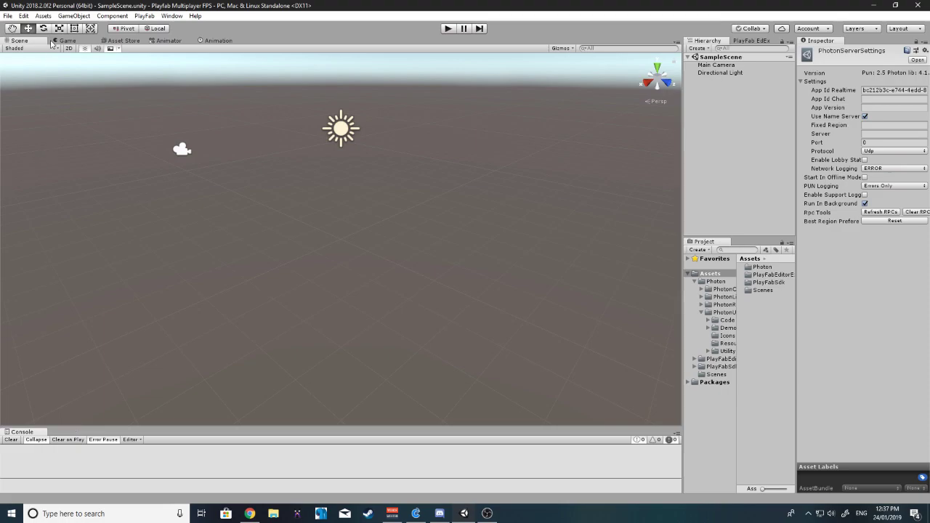
# Create a new scene and collapse the Photon folder in the project's Assets tree
pyautogui.click(8, 15)
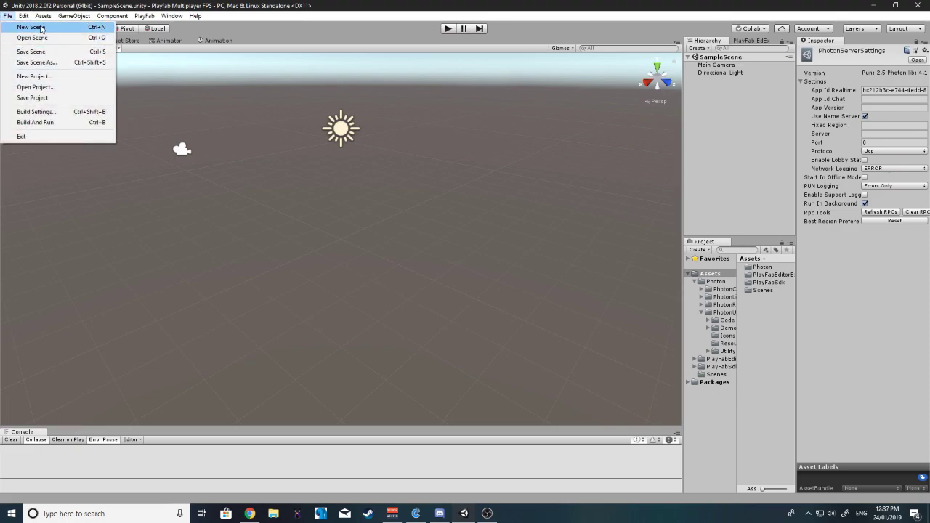
pyautogui.click(30, 26)
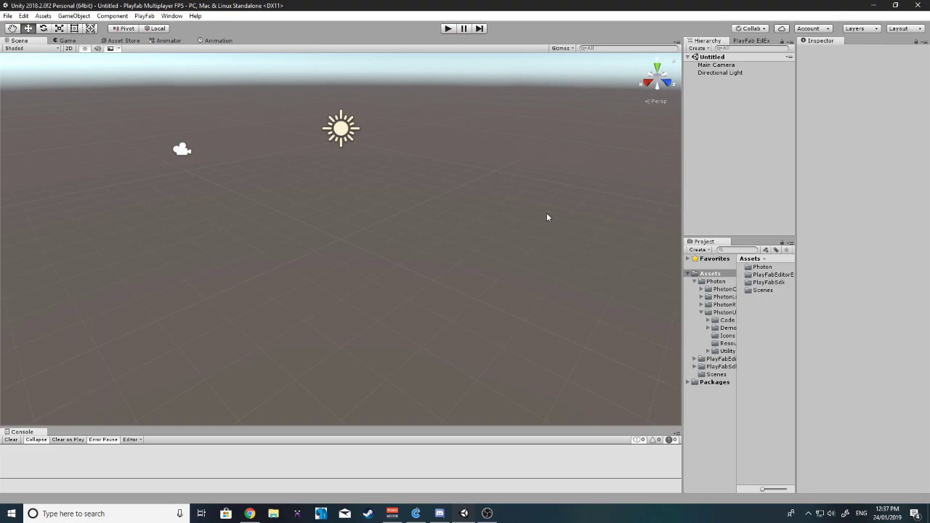
pyautogui.click(691, 274)
pyautogui.click(695, 281)
# Start saving the untitled scene under a new name and delete SampleScene.unity from the Scenes folder
pyautogui.click(7, 15)
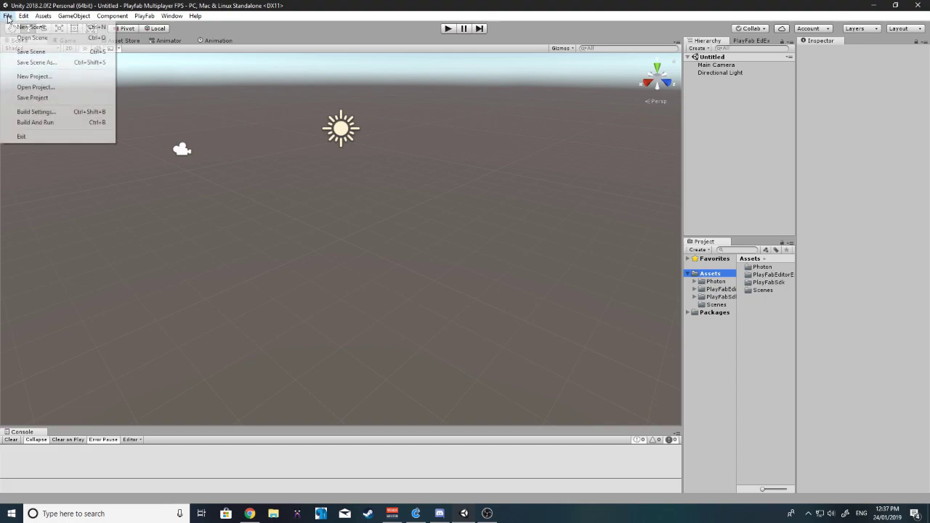
pyautogui.click(70, 64)
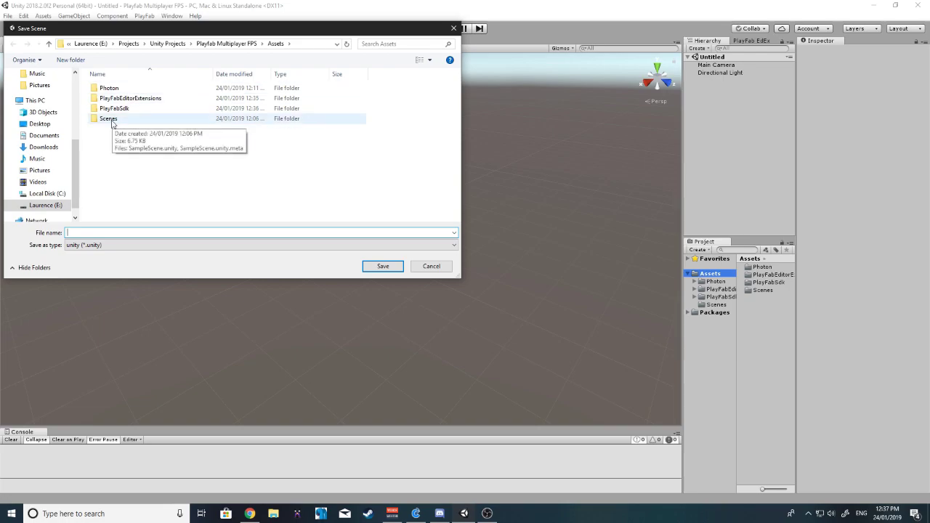
pyautogui.doubleClick(109, 119)
pyautogui.rightClick(160, 88)
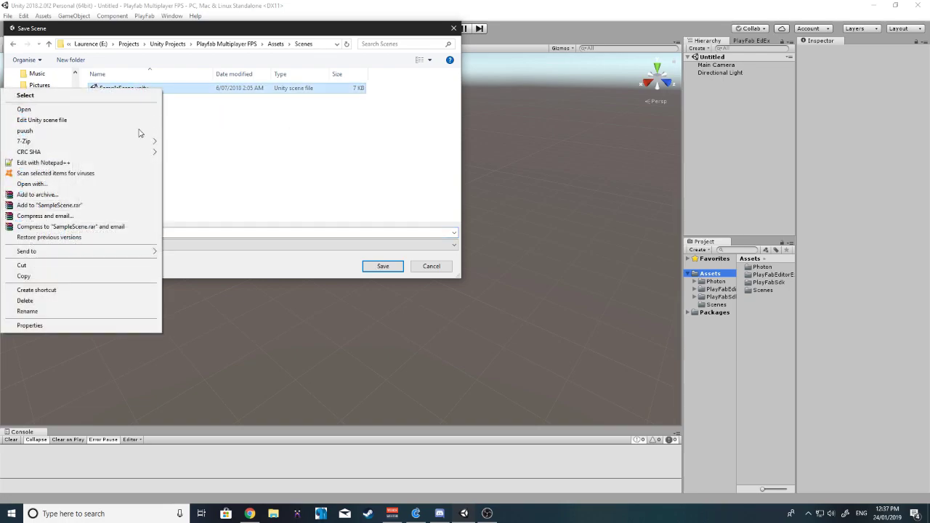
pyautogui.click(46, 304)
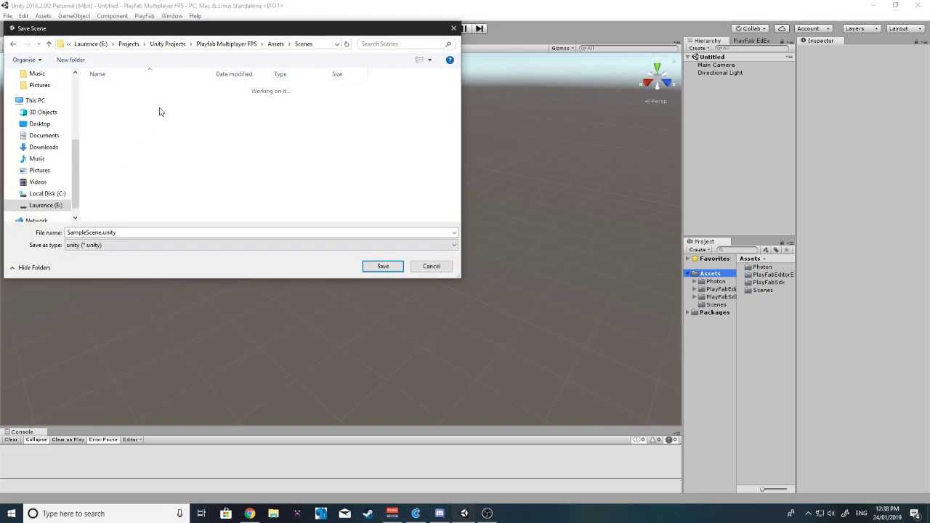
# Save the scene as Login in the Scenes folder
pyautogui.doubleClick(119, 231)
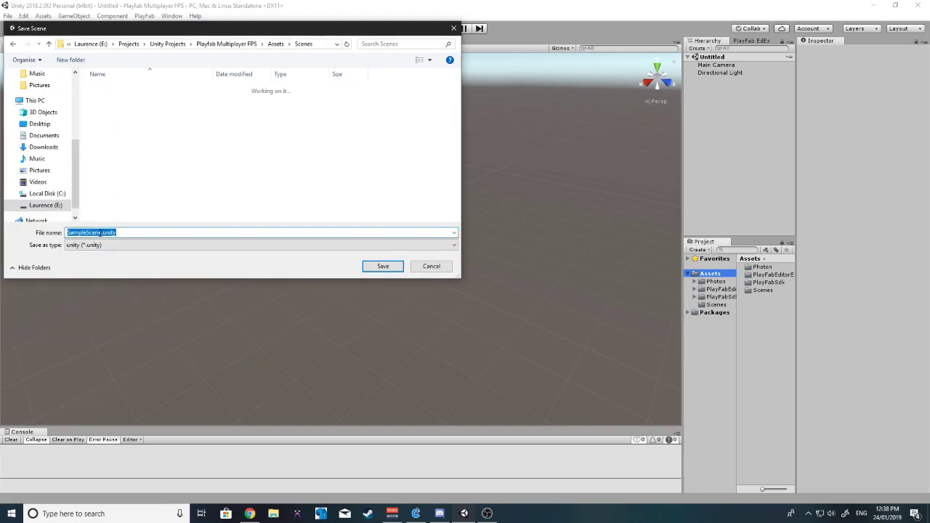
pyautogui.press('BackSpace')
pyautogui.press('Delete')
pyautogui.write('Login.')
pyautogui.click(382, 266)
# Create another new scene and save it as Master in the Scenes folder
pyautogui.click(8, 16)
pyautogui.click(9, 29)
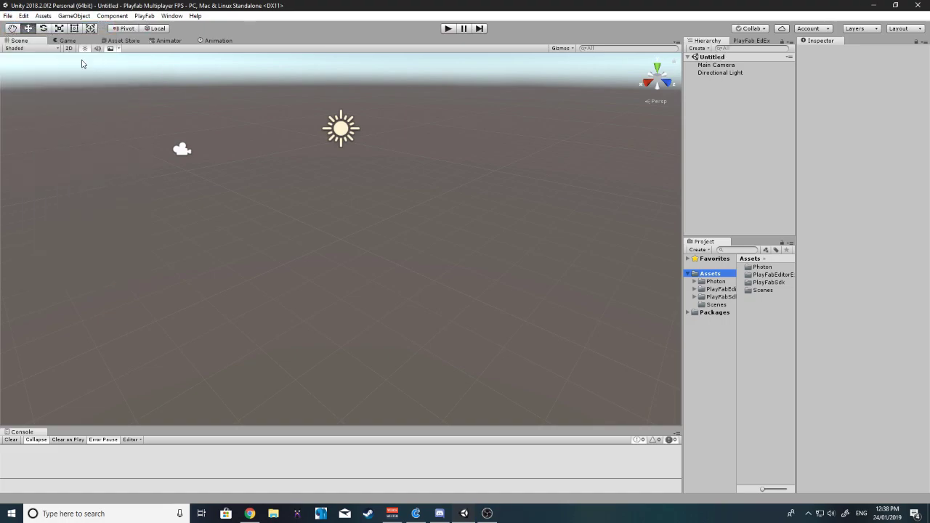
pyautogui.click(7, 16)
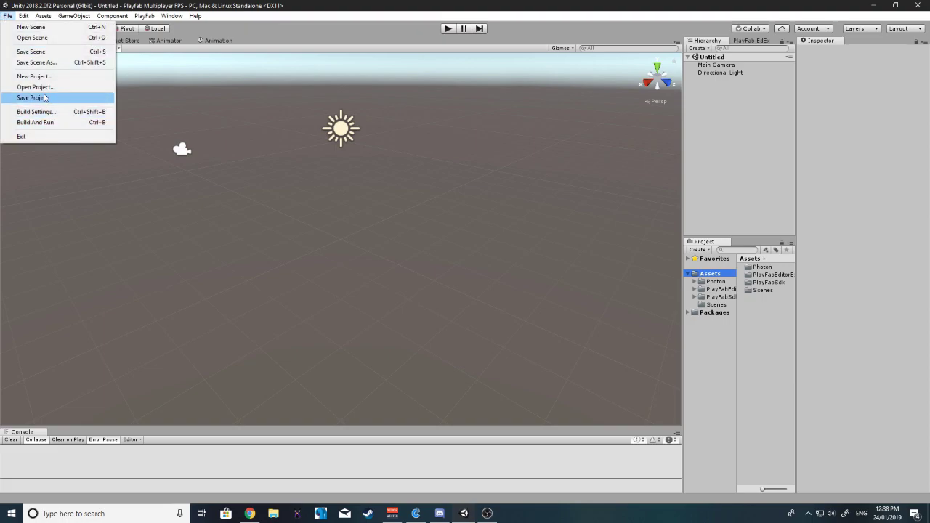
pyautogui.click(36, 62)
pyautogui.click(115, 121)
pyautogui.doubleClick(115, 121)
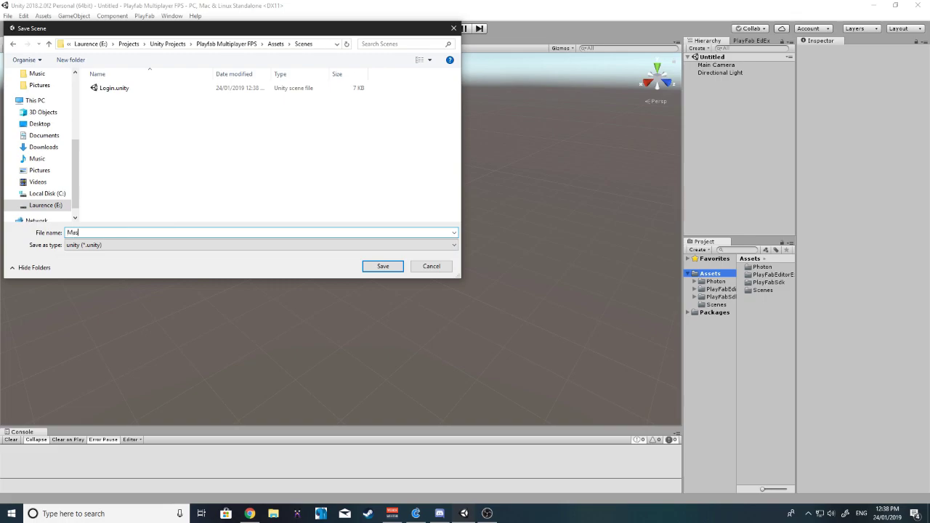
pyautogui.click(383, 266)
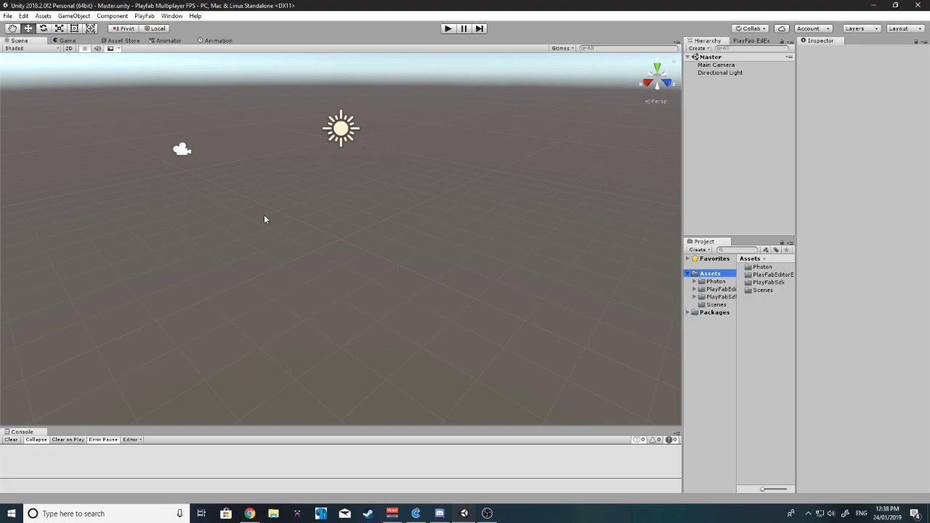
# Create a third new scene and save it as Register in the Scenes folder
pyautogui.click(7, 15)
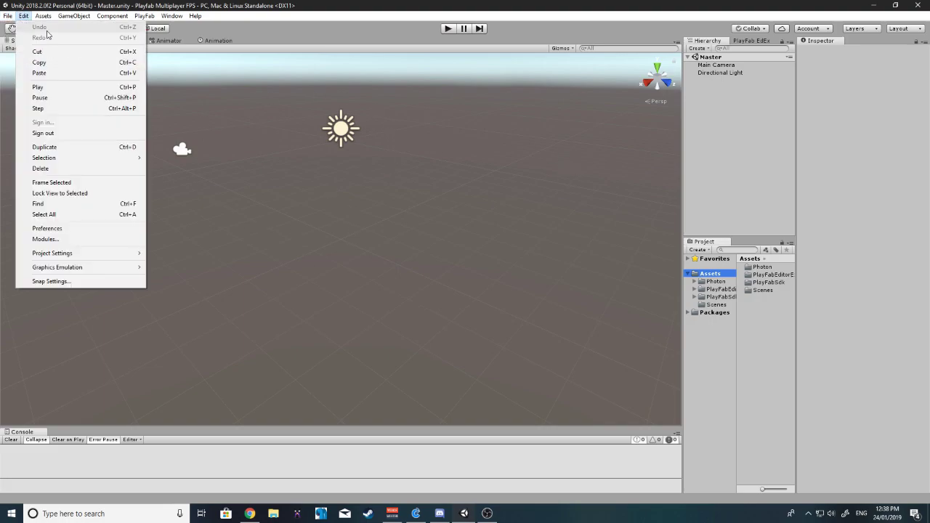
pyautogui.moveTo(4, 15)
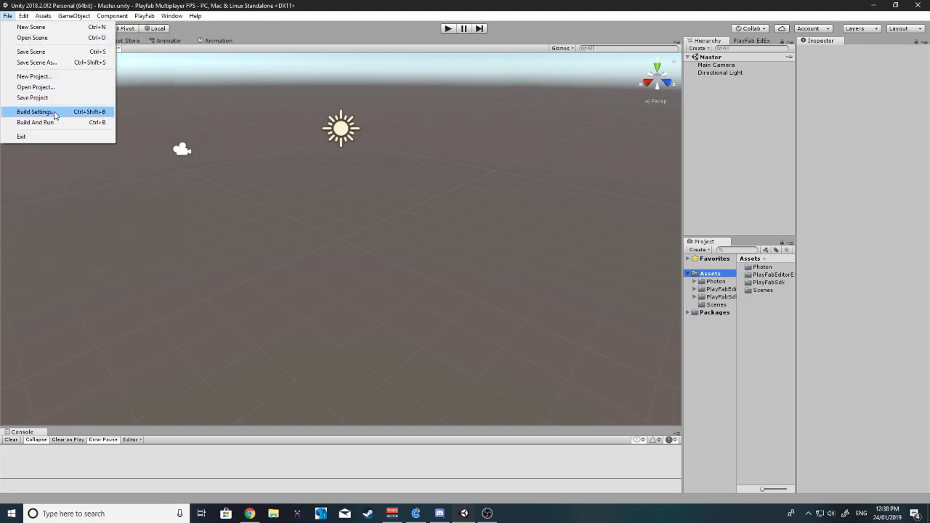
pyautogui.click(32, 27)
pyautogui.click(9, 16)
pyautogui.click(35, 63)
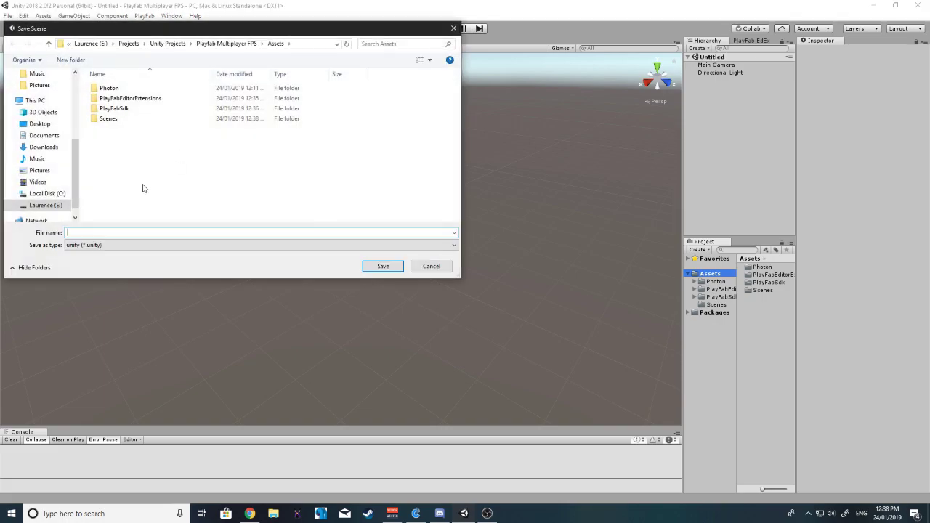
pyautogui.doubleClick(114, 118)
pyautogui.click(98, 234)
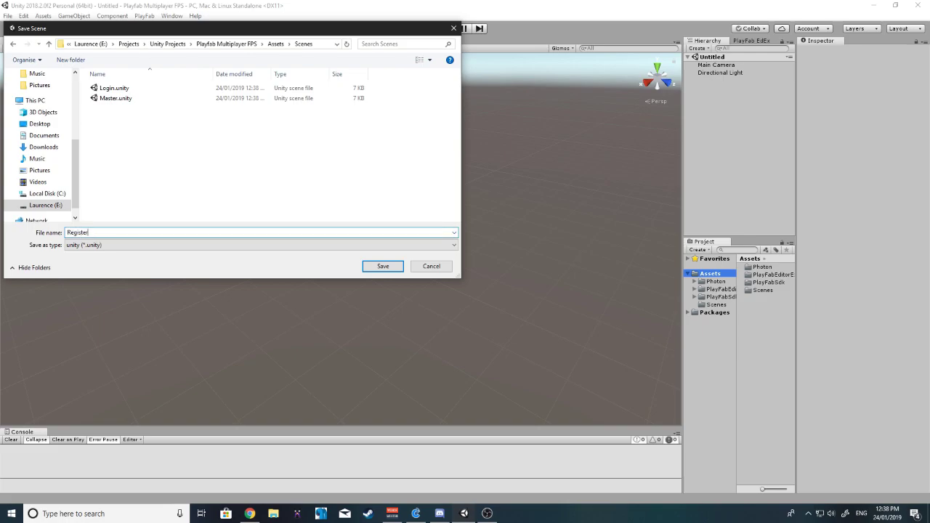
pyautogui.click(383, 266)
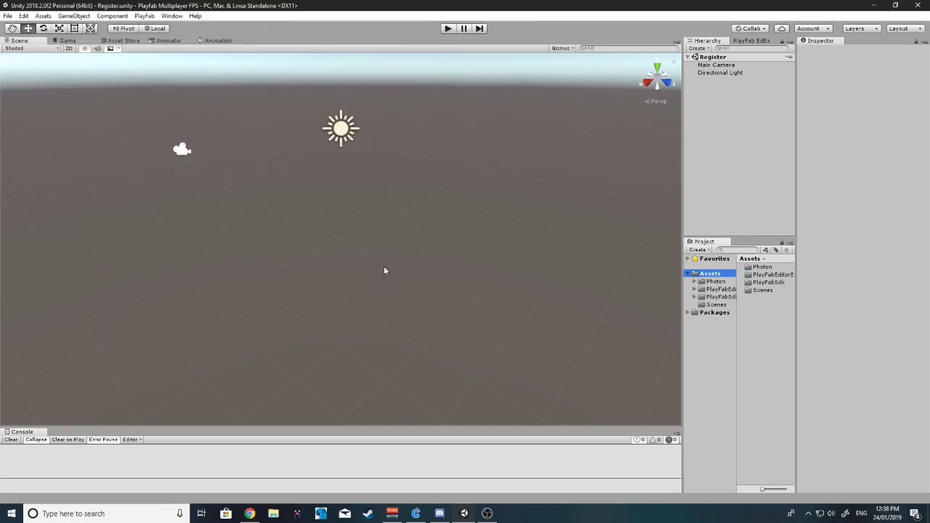
# Show the contents of the Scenes folder in the project and open the Login scene
pyautogui.doubleClick(768, 291)
pyautogui.click(770, 291)
pyautogui.click(760, 267)
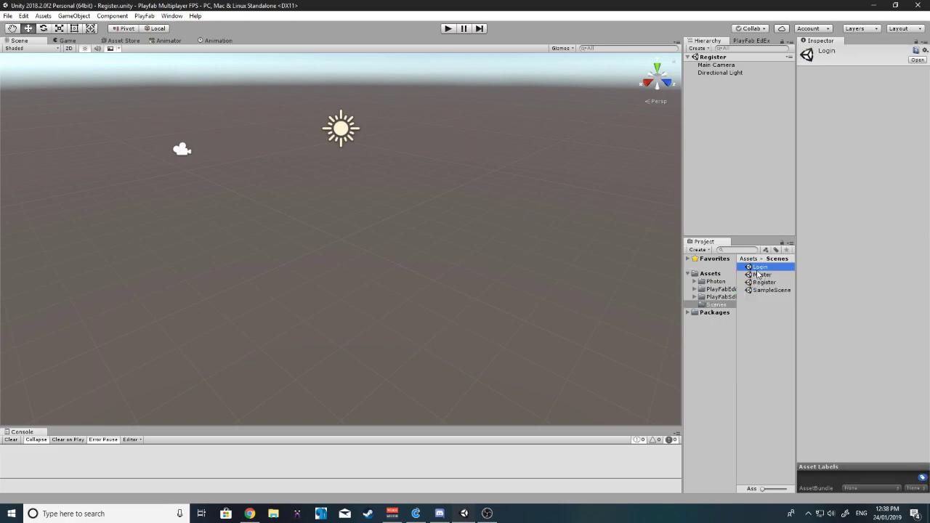
pyautogui.click(761, 290)
pyautogui.click(760, 283)
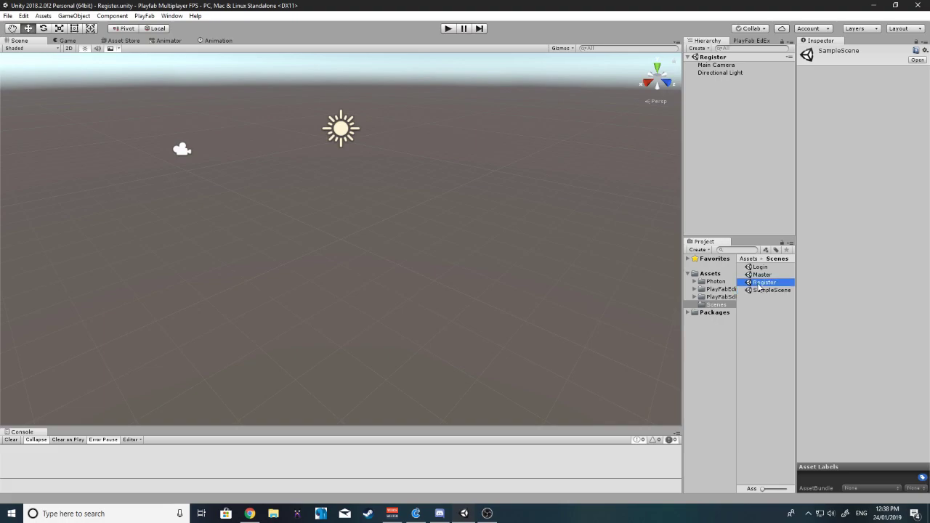
pyautogui.doubleClick(760, 268)
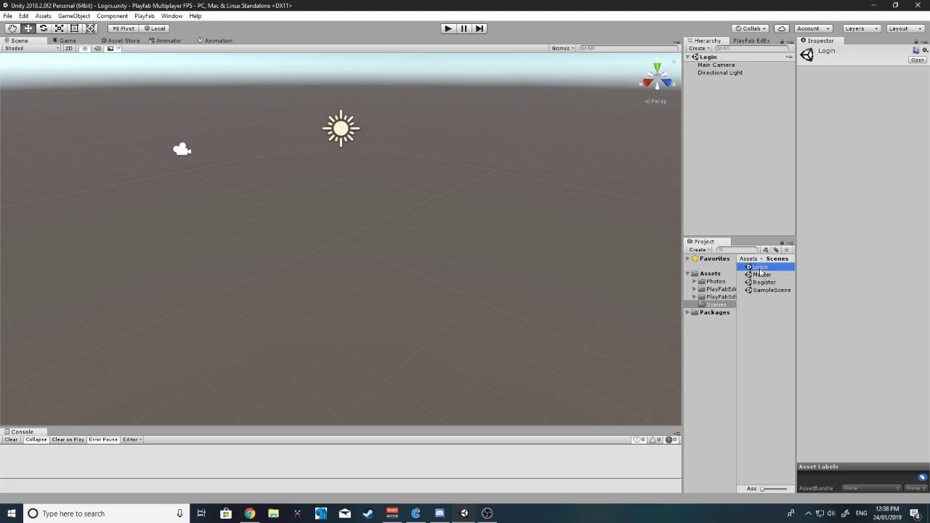
pyautogui.moveTo(404, 241); pyautogui.dragTo(467, 204, button='right')
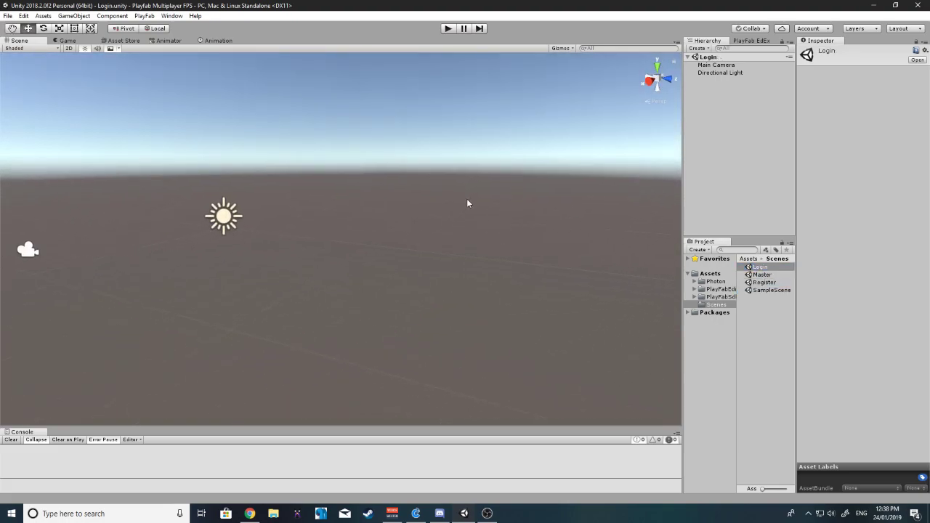
# Open the Asset Store's purchased assets and look through the list for a UI package
pyautogui.click(122, 41)
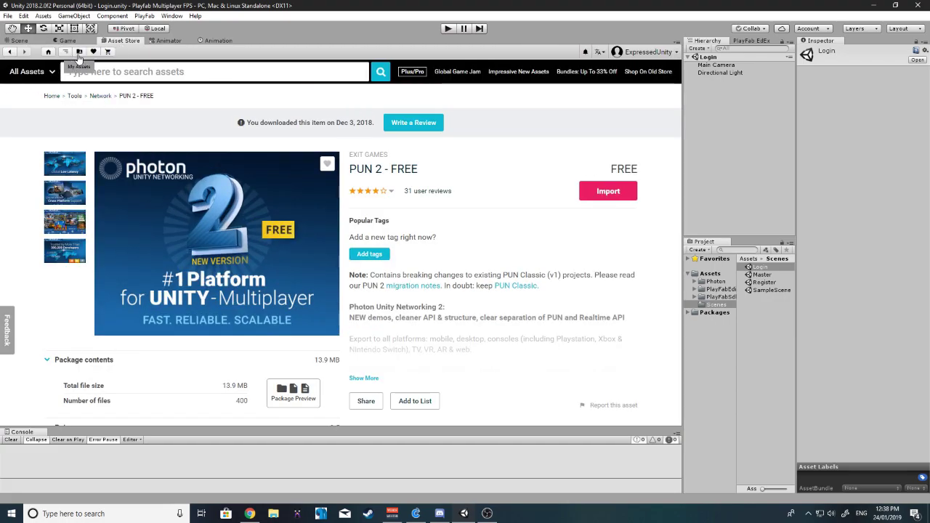
pyautogui.click(80, 54)
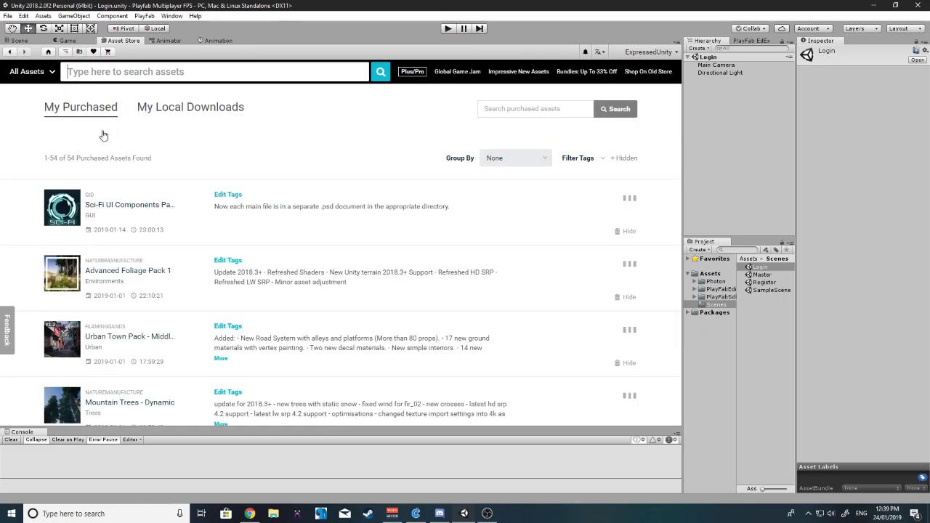
pyautogui.scroll(-2, 138, 202)
pyautogui.scroll(-3, 208, 181)
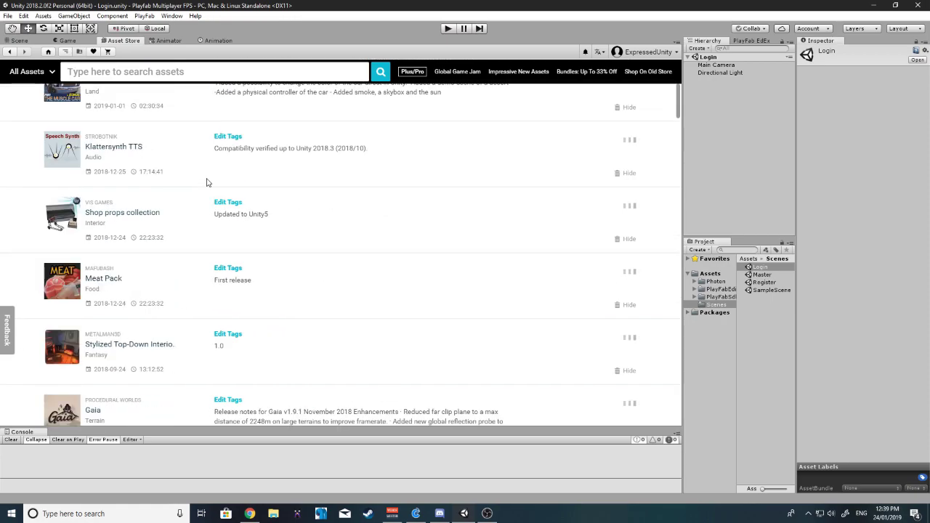
pyautogui.scroll(-5, 302, 258)
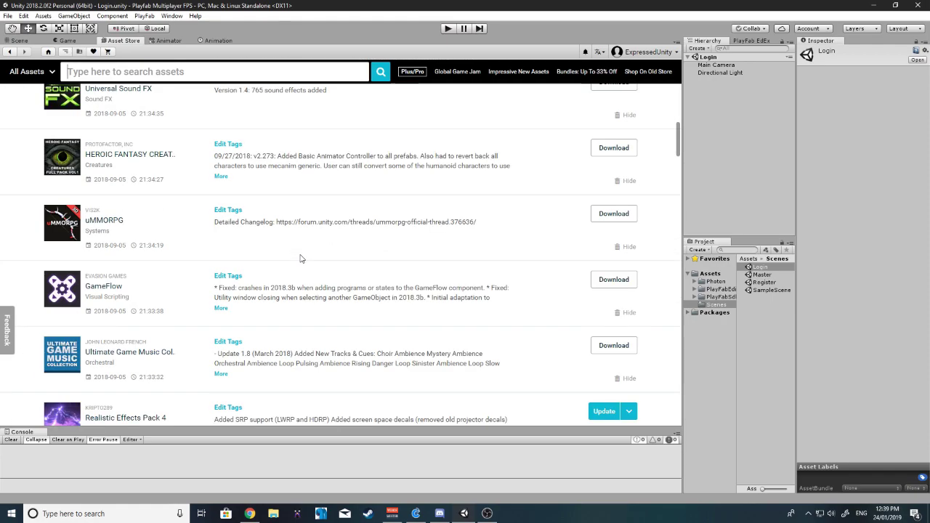
pyautogui.scroll(-4, 302, 259)
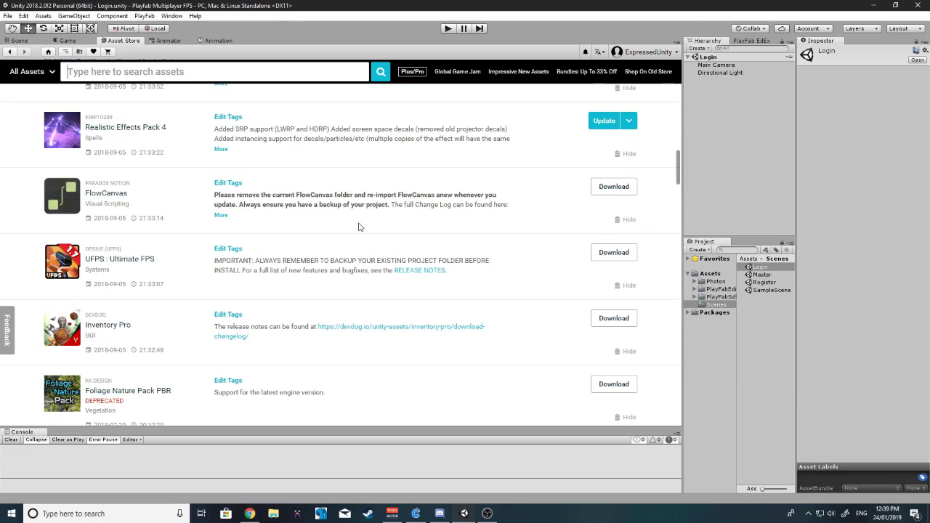
pyautogui.scroll(-3, 449, 226)
pyautogui.scroll(-5, 480, 201)
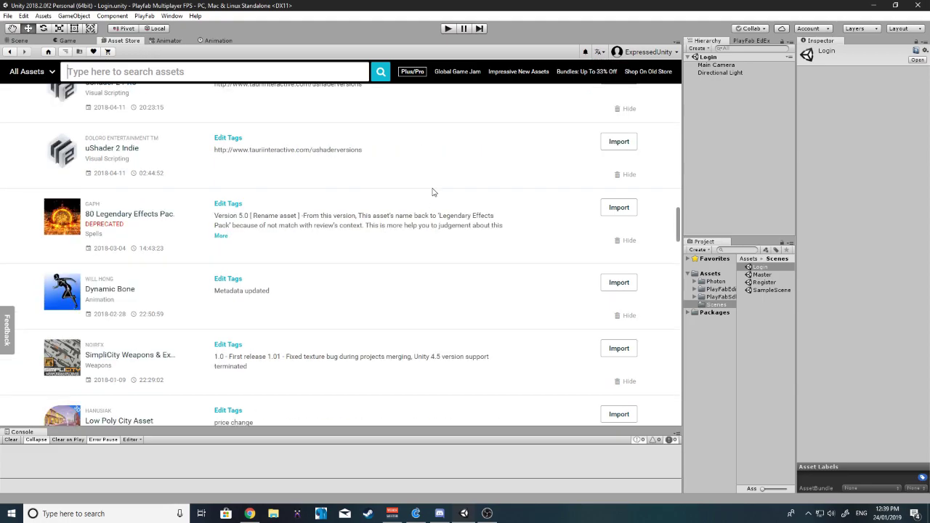
pyautogui.scroll(-1, 433, 192)
pyautogui.scroll(-1, 432, 191)
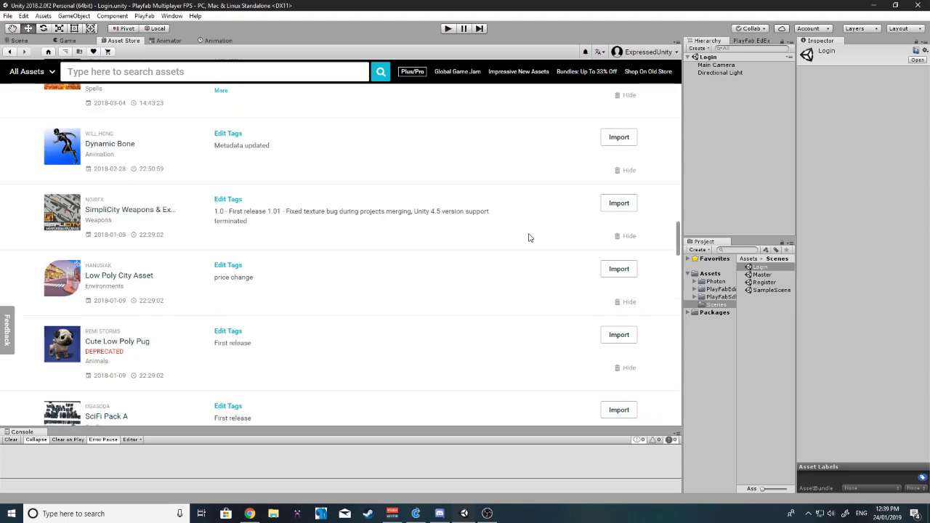
pyautogui.scroll(-3, 523, 225)
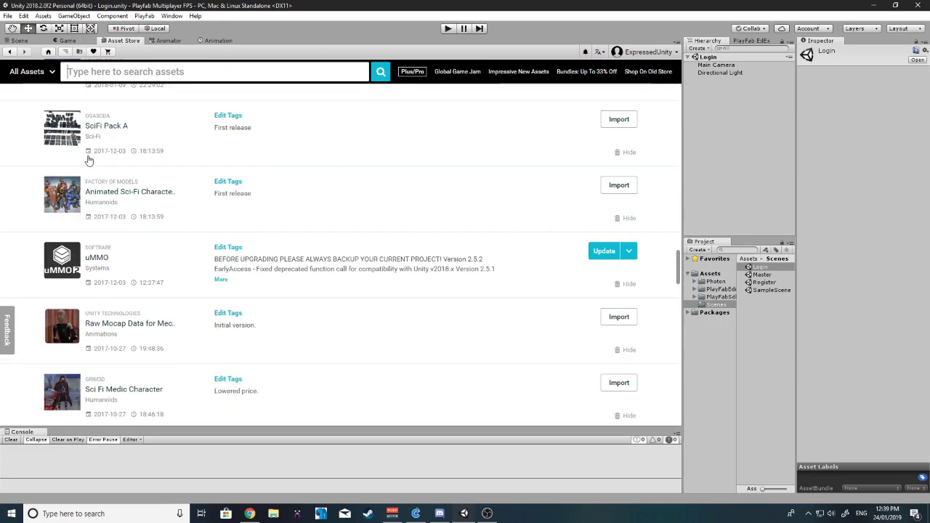
# Switch to the old Asset Store and show the list of downloaded packages
pyautogui.click(181, 77)
pyautogui.click(642, 79)
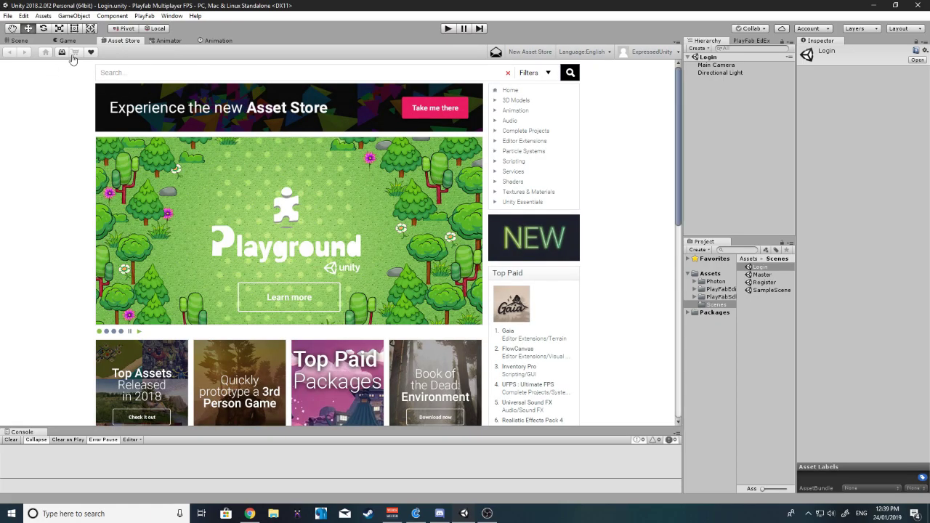
pyautogui.click(63, 52)
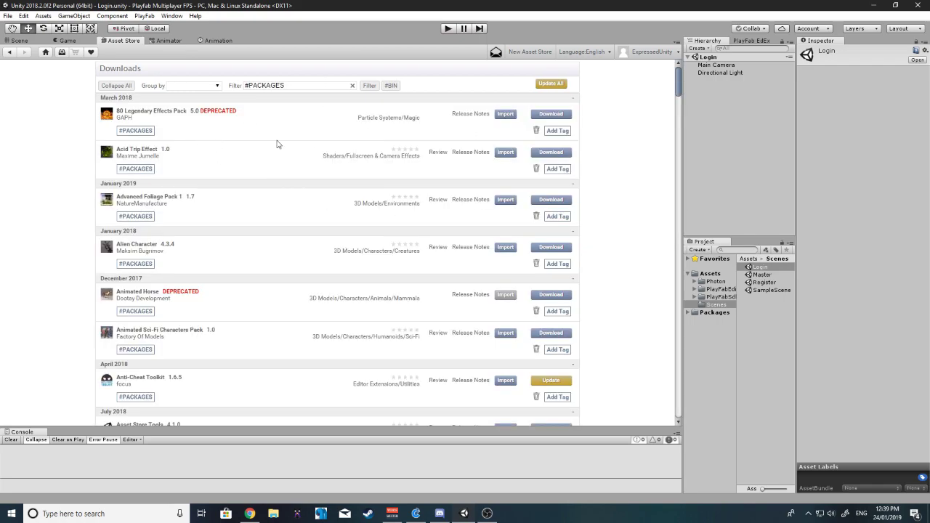
# Update the Friendly & Clean UI package and import all of its files into the project
pyautogui.scroll(-8, 240, 153)
pyautogui.scroll(-8, 218, 174)
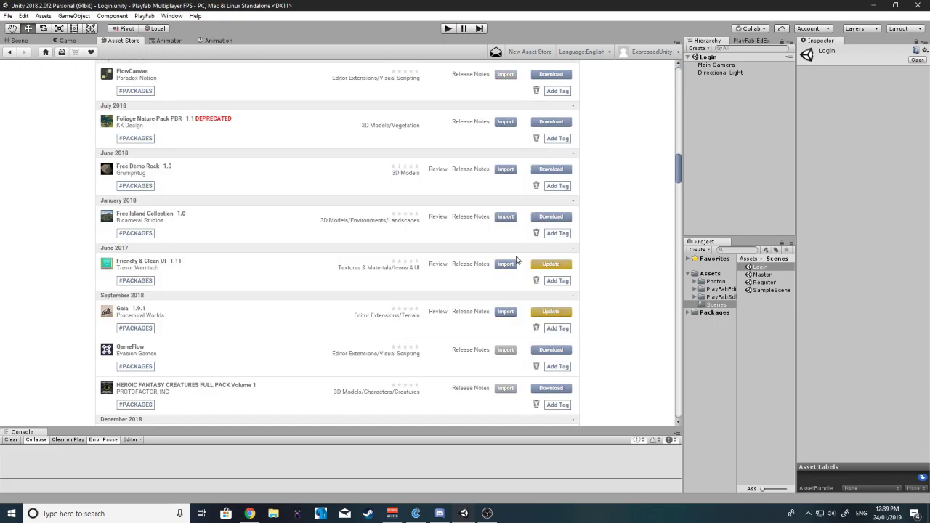
pyautogui.click(553, 264)
pyautogui.click(505, 265)
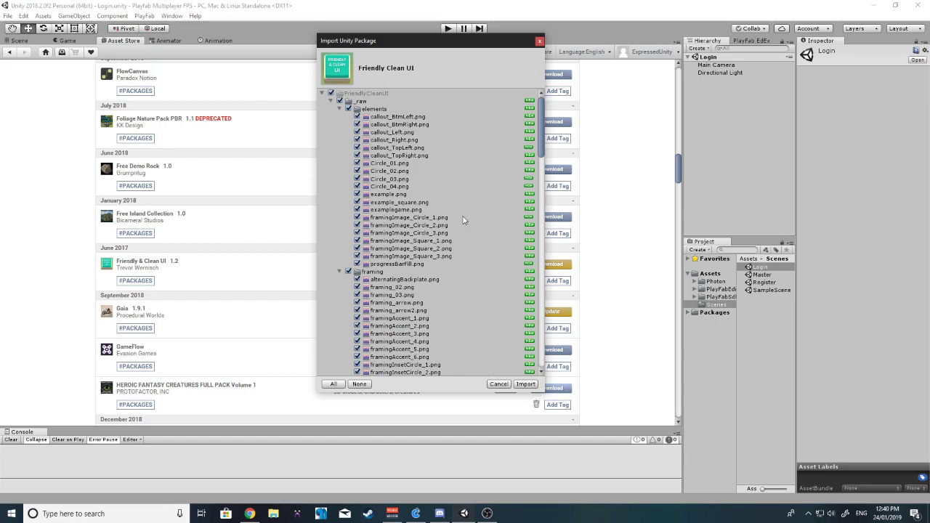
pyautogui.scroll(-2, 462, 212)
pyautogui.scroll(2, 462, 212)
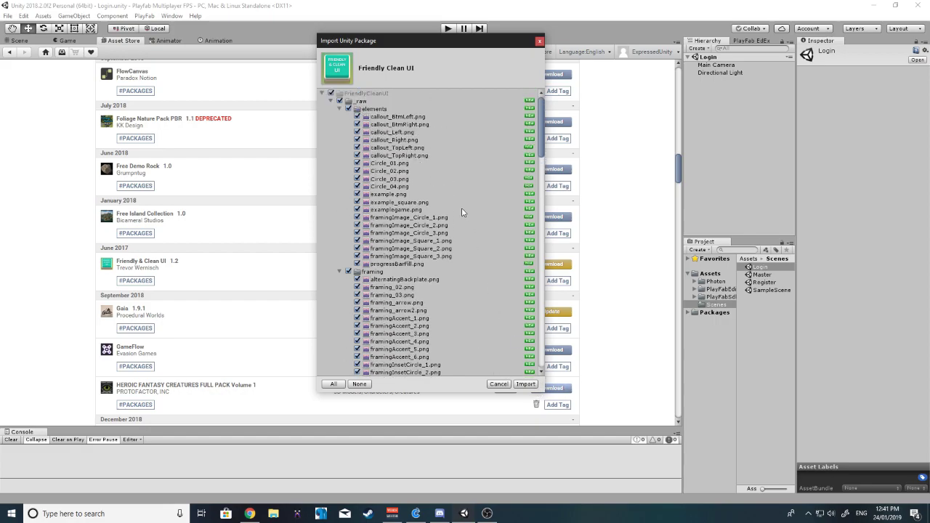
pyautogui.click(524, 384)
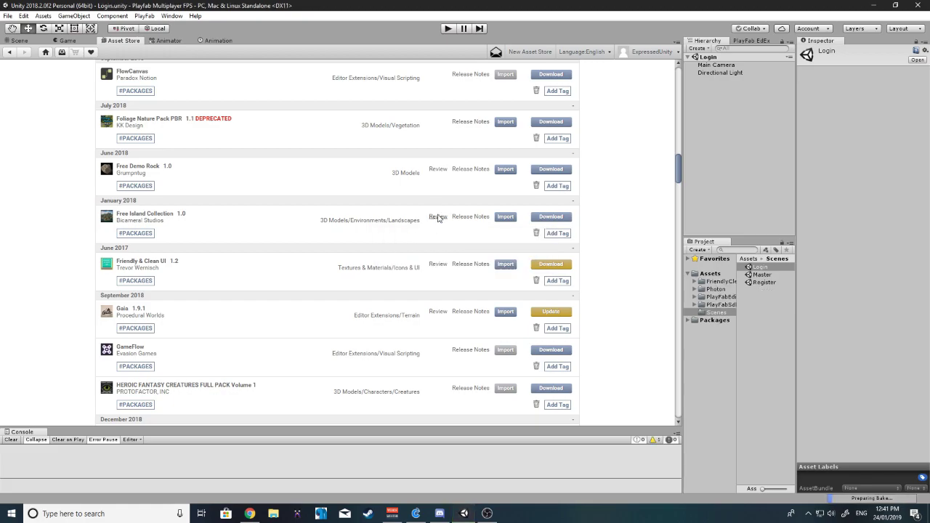
# Look through the downloaded packages for a character model
pyautogui.scroll(20, 372, 205)
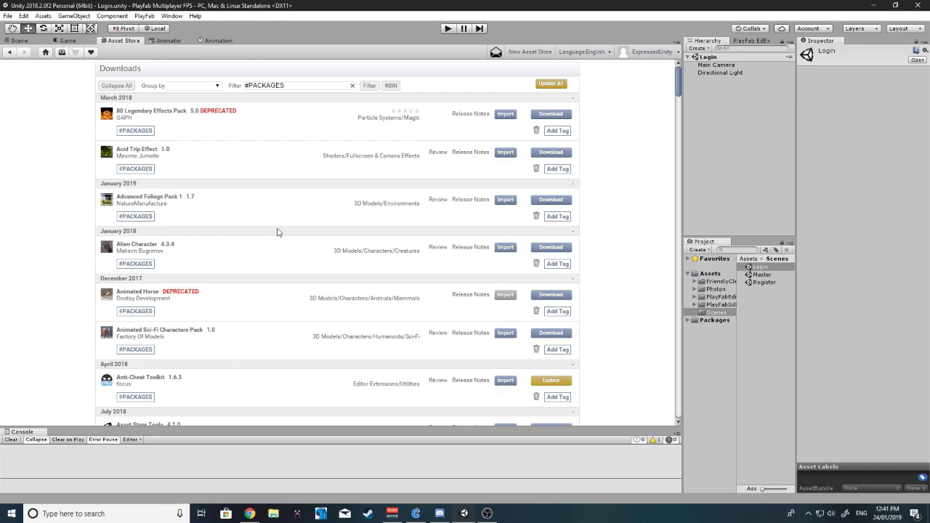
pyautogui.scroll(-4, 268, 234)
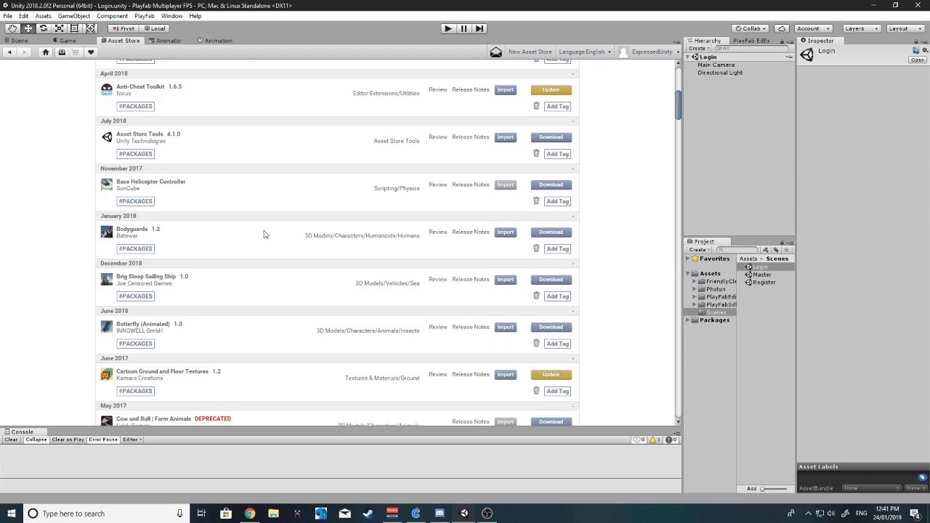
pyautogui.scroll(-5, 264, 233)
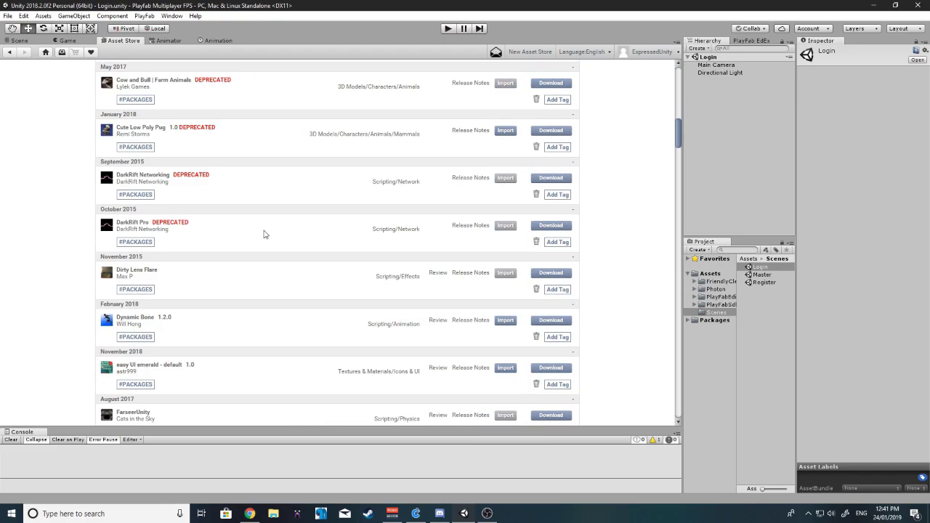
pyautogui.scroll(-5, 264, 234)
pyautogui.scroll(15, 265, 234)
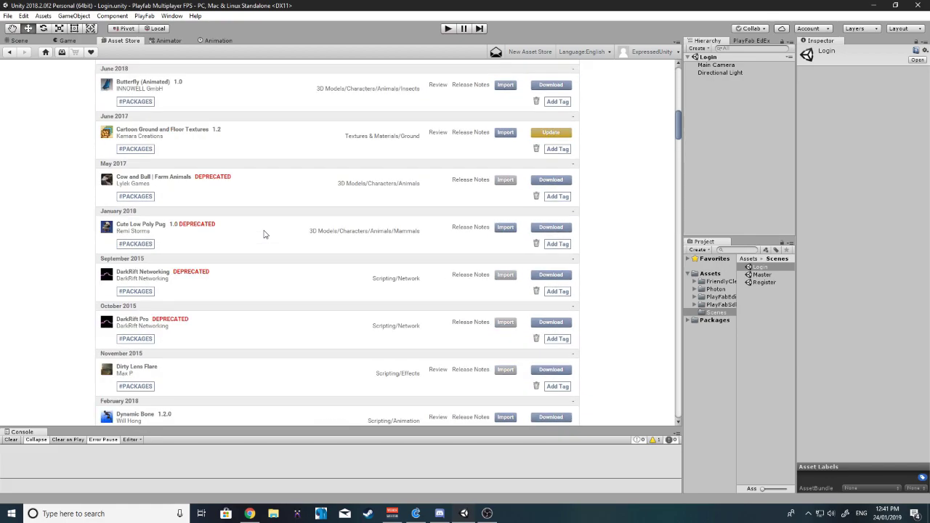
# From the store's home page, browse to the 3D Models/Characters/Humanoids category and sort the results by price
pyautogui.click(45, 53)
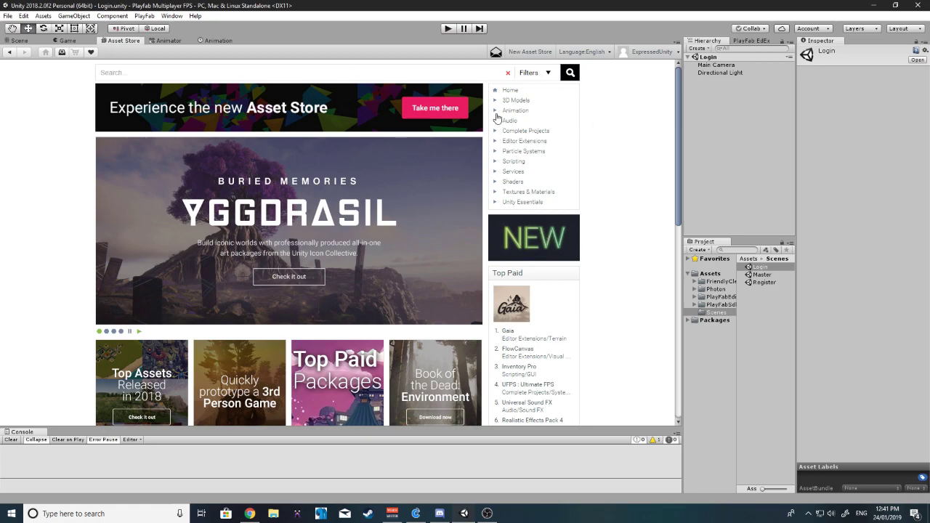
pyautogui.click(495, 101)
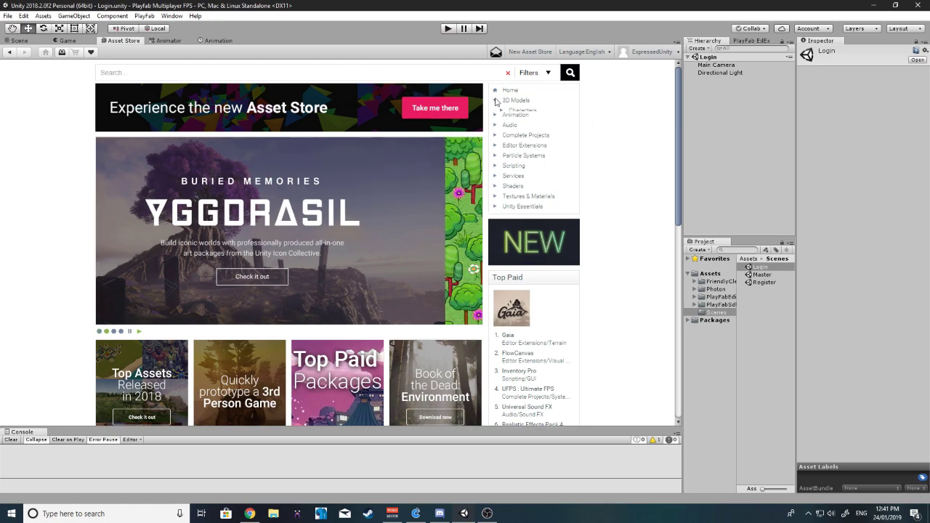
pyautogui.click(500, 111)
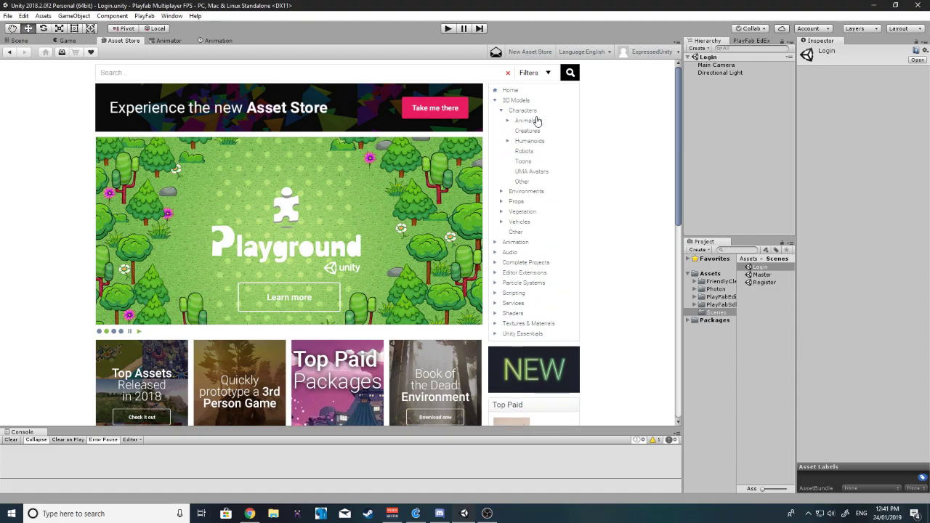
pyautogui.click(529, 142)
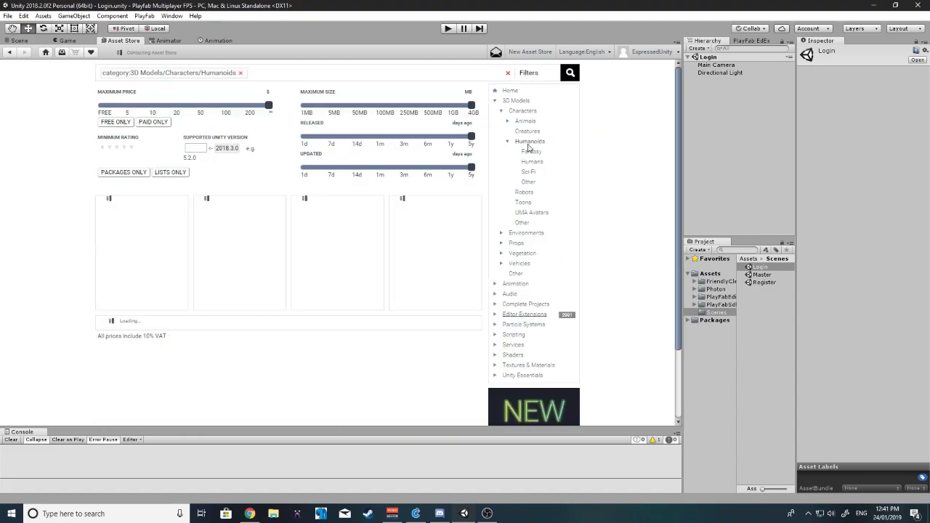
pyautogui.scroll(-3, 224, 184)
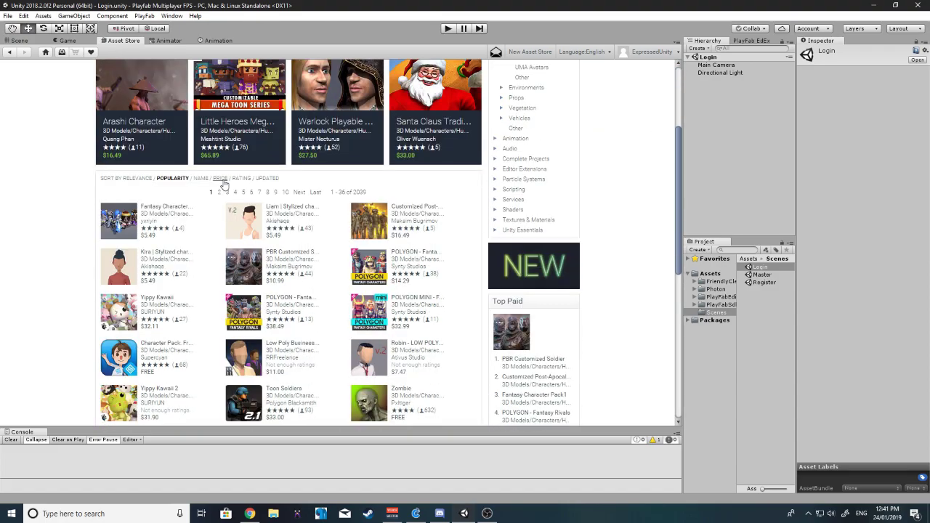
pyautogui.click(220, 179)
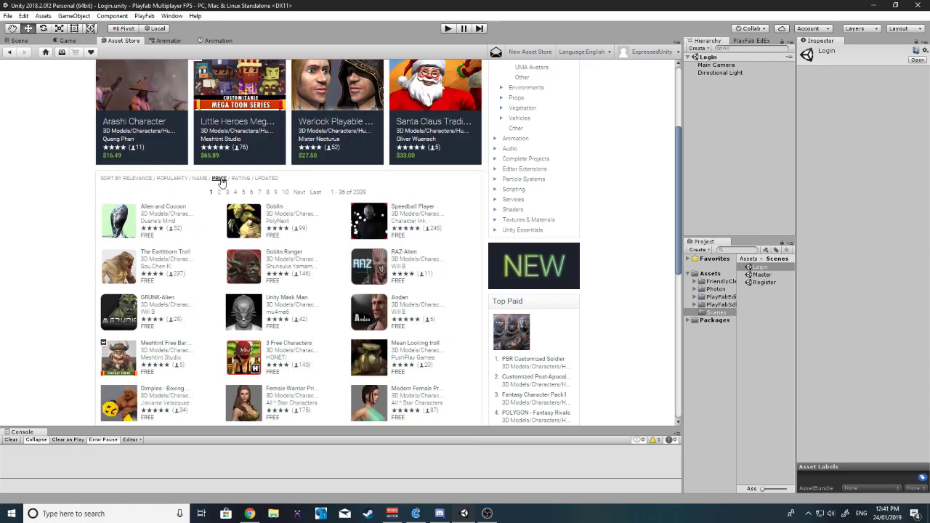
# Look through the free humanoid characters on the first two result pages and continue to page 3
pyautogui.scroll(-3, 418, 229)
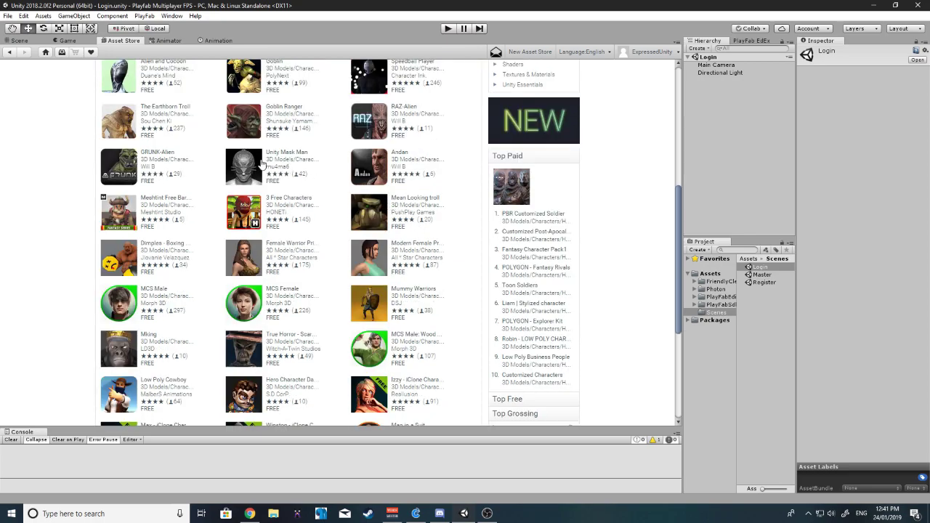
pyautogui.scroll(-4, 234, 165)
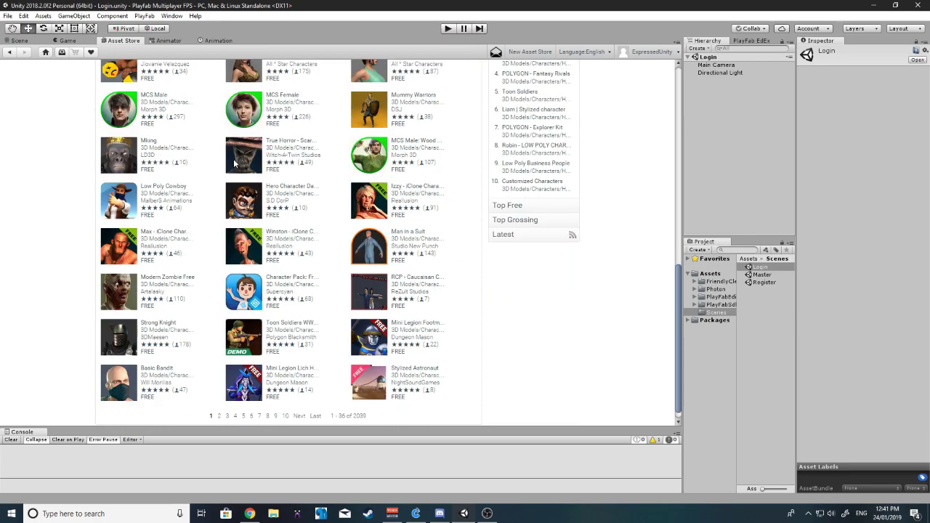
pyautogui.click(219, 417)
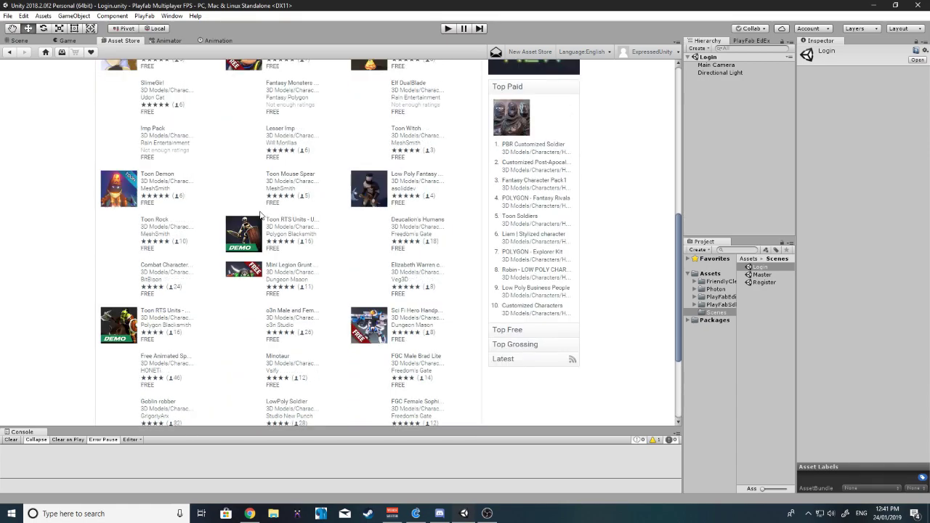
pyautogui.scroll(-4, 259, 215)
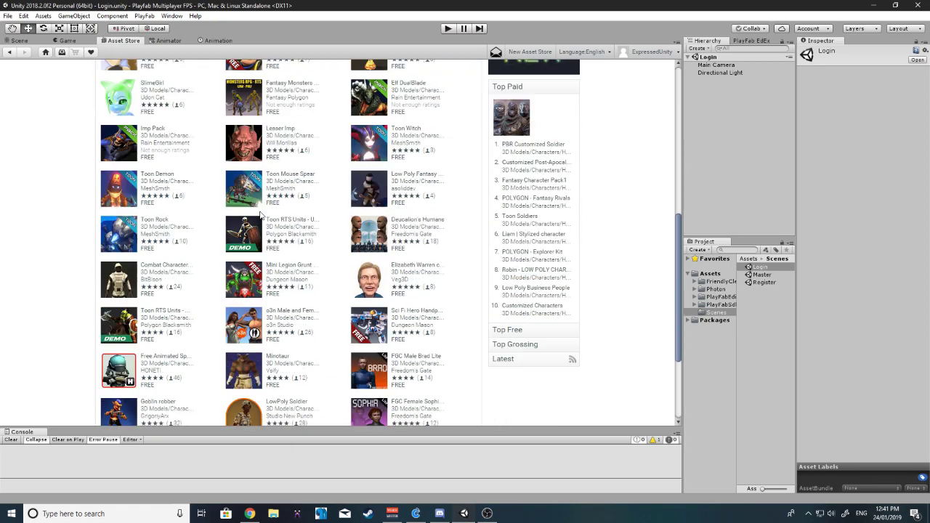
pyautogui.scroll(-3, 260, 215)
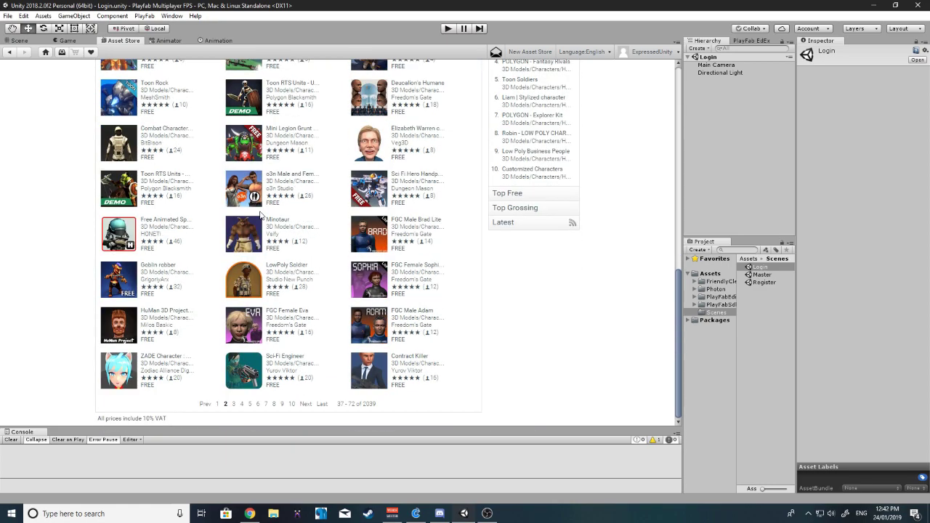
pyautogui.scroll(8, 260, 215)
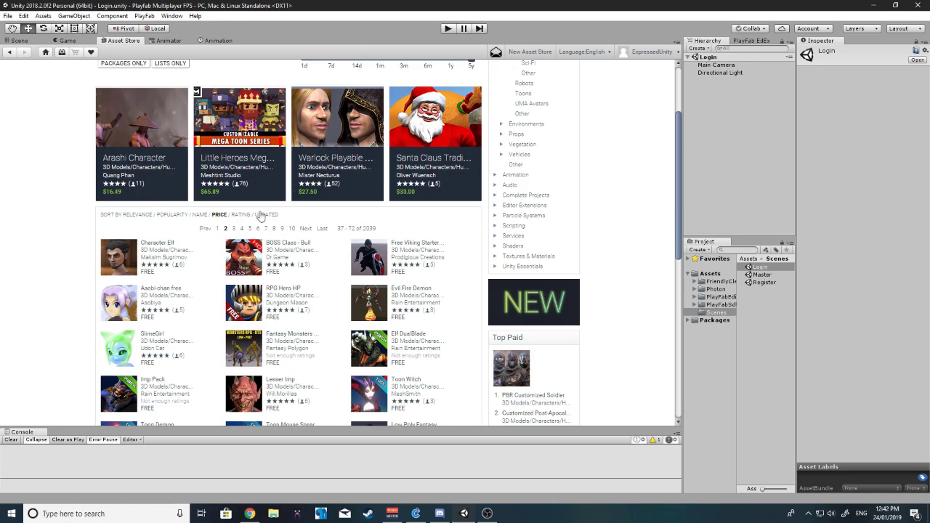
pyautogui.scroll(2, 259, 215)
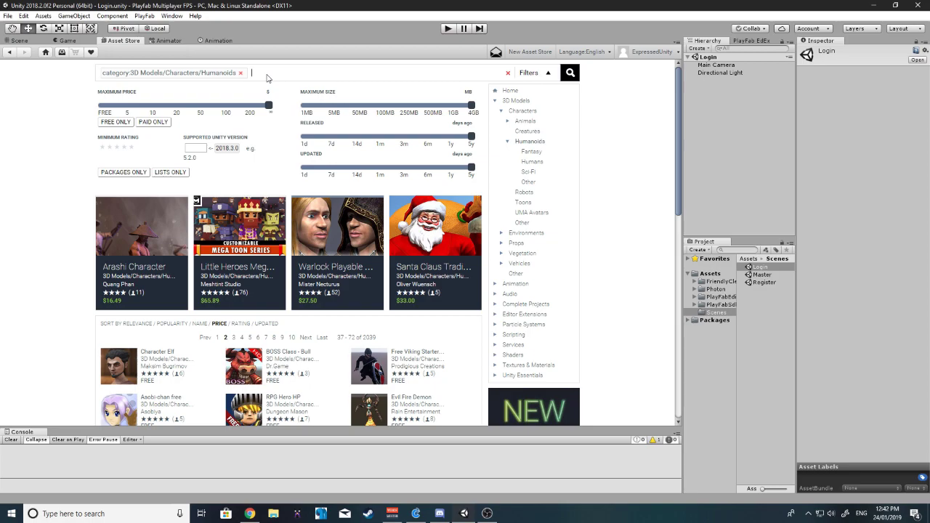
pyautogui.scroll(-4, 291, 139)
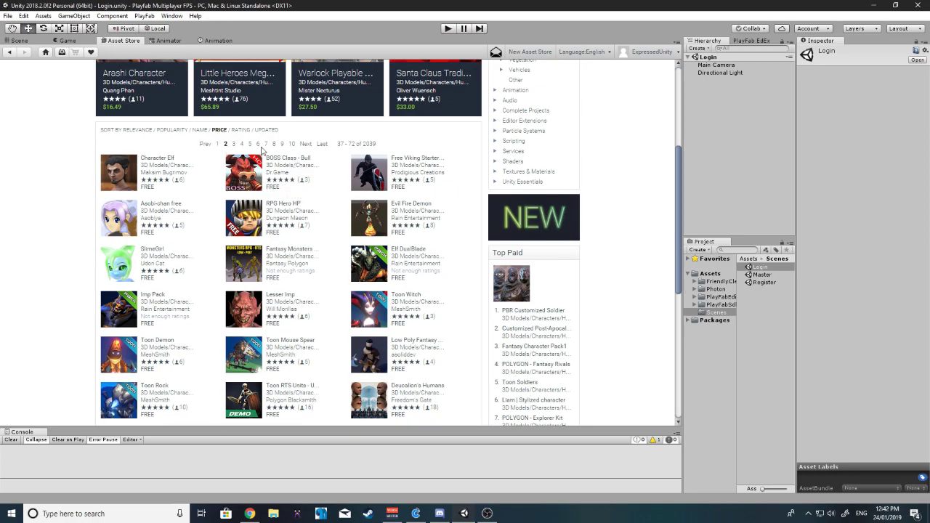
pyautogui.click(233, 144)
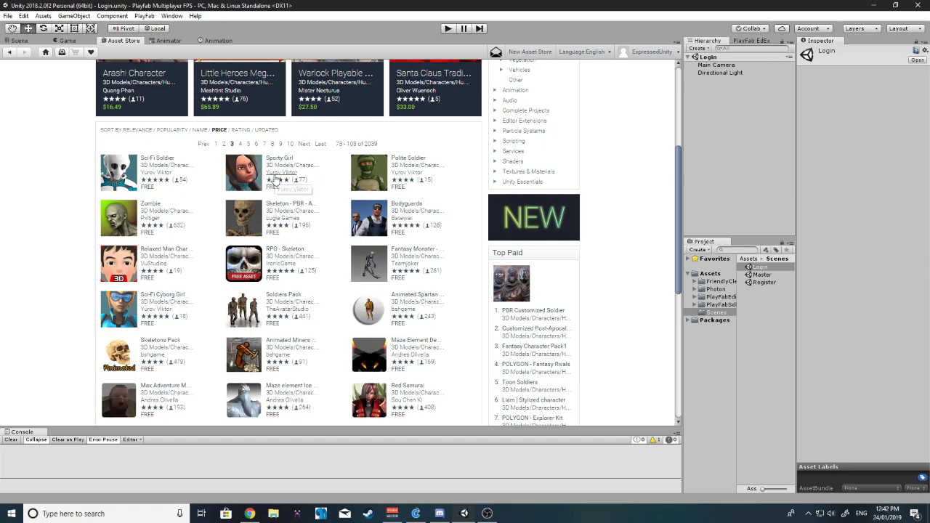
# Open the Polite Soldier asset page, enlarge the second preview image and read the description
pyautogui.click(376, 169)
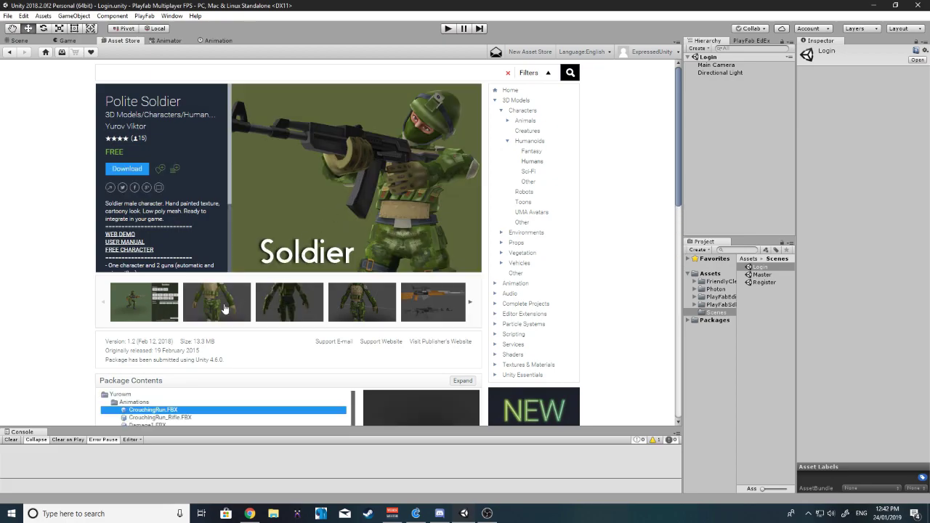
pyautogui.click(220, 303)
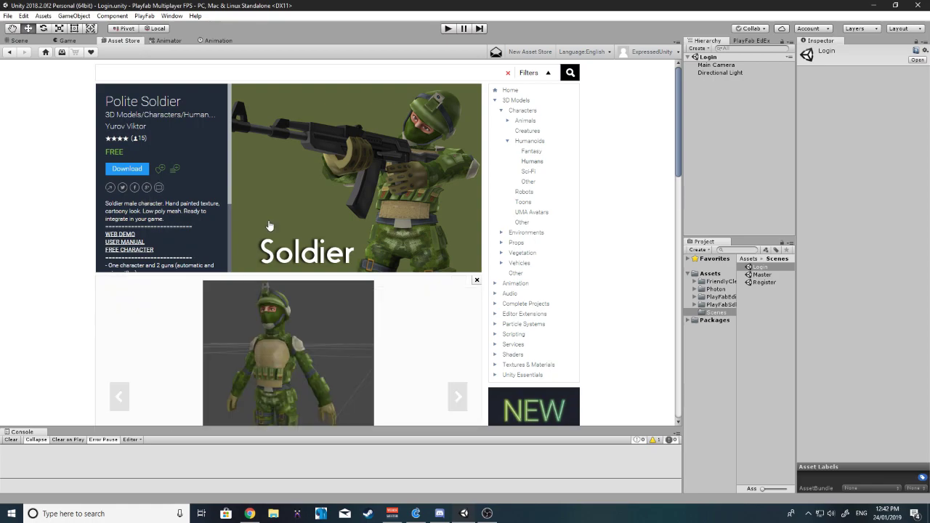
pyautogui.scroll(-2, 189, 218)
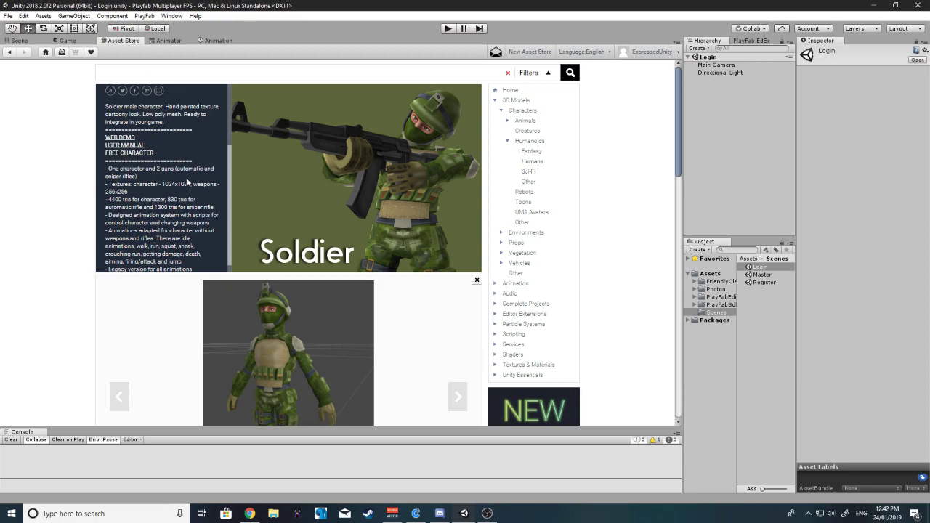
pyautogui.scroll(-1, 167, 218)
pyautogui.scroll(-5, 72, 210)
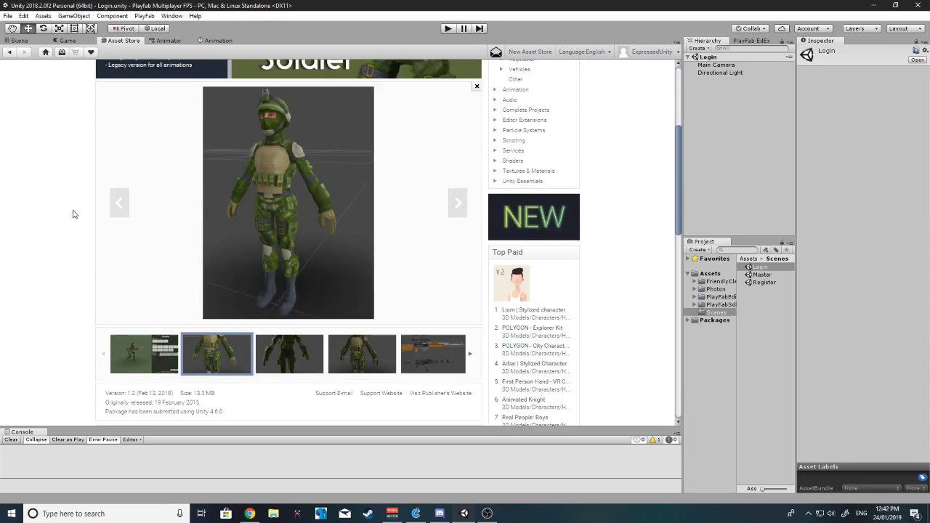
# Examine the Polite Soldier package contents, including its animations, character files and controllers
pyautogui.scroll(-4, 216, 247)
pyautogui.scroll(4, 212, 247)
pyautogui.scroll(-5, 209, 288)
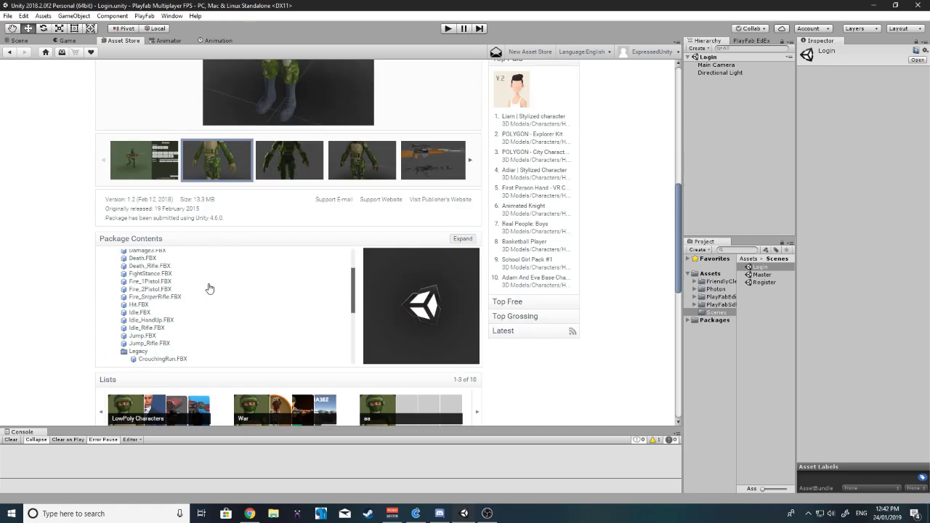
pyautogui.scroll(-6, 209, 288)
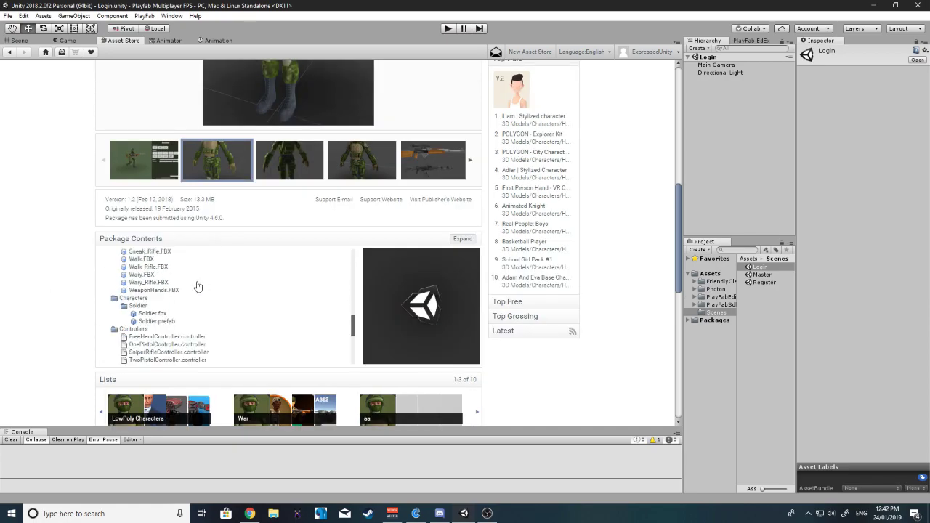
pyautogui.scroll(15, 197, 286)
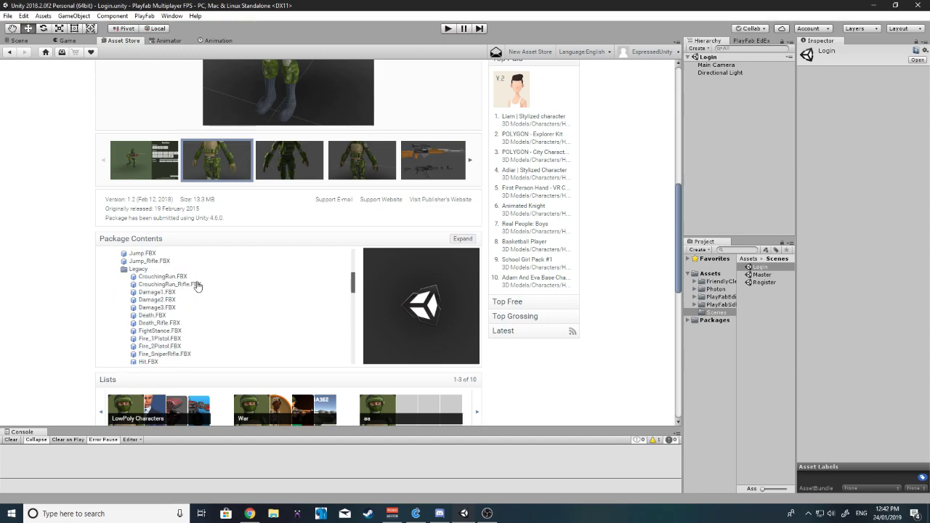
pyautogui.scroll(-5, 45, 294)
pyautogui.scroll(2, 42, 270)
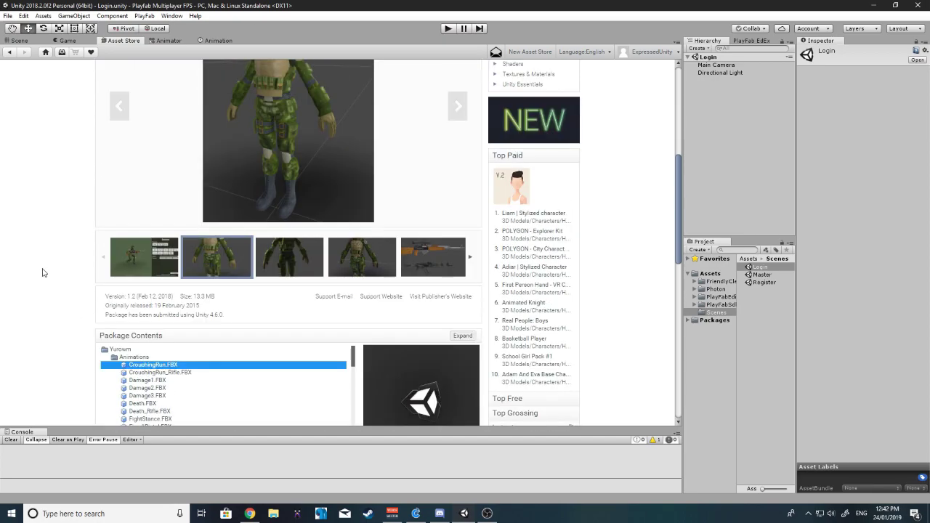
pyautogui.scroll(-1, 43, 270)
pyautogui.scroll(1, 73, 222)
pyautogui.scroll(3, 73, 222)
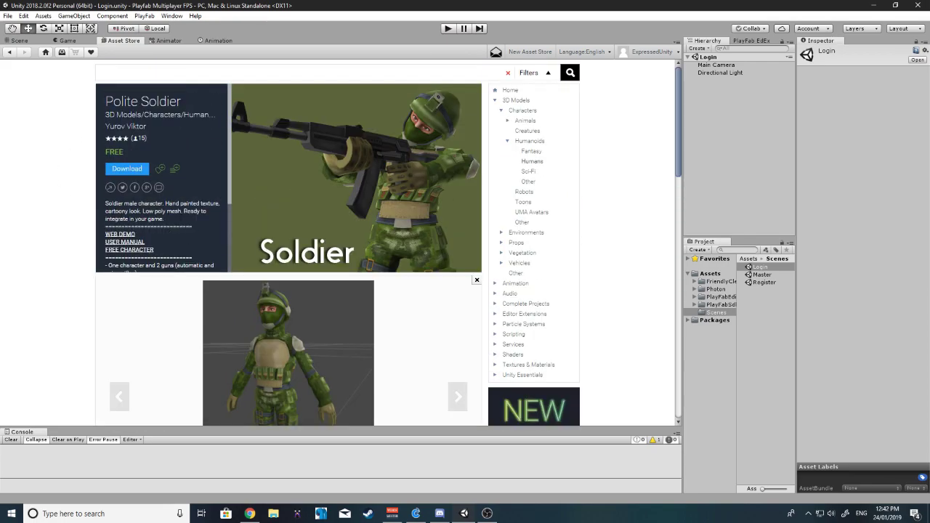
# Download the Polite Soldier package, accepting the Unity 2018 incompatibility notice, and import all of its files into the project
pyautogui.click(129, 168)
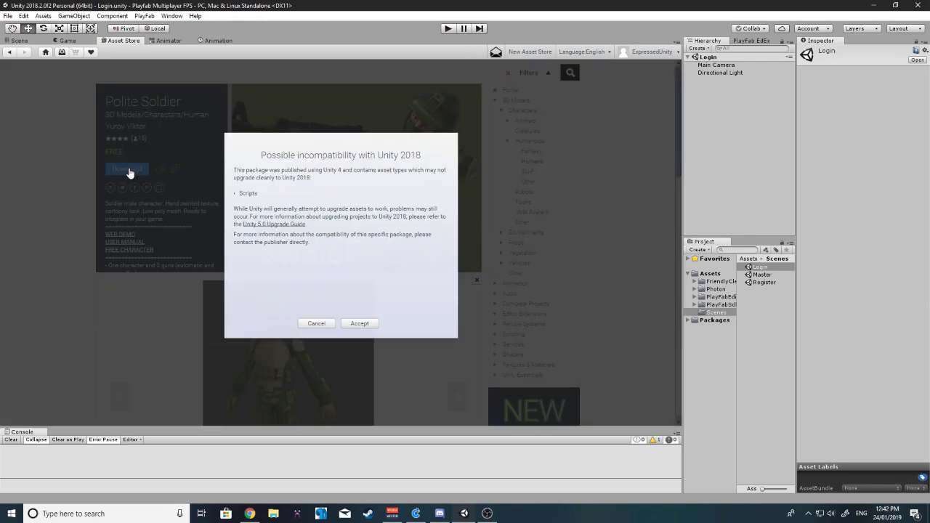
pyautogui.click(356, 327)
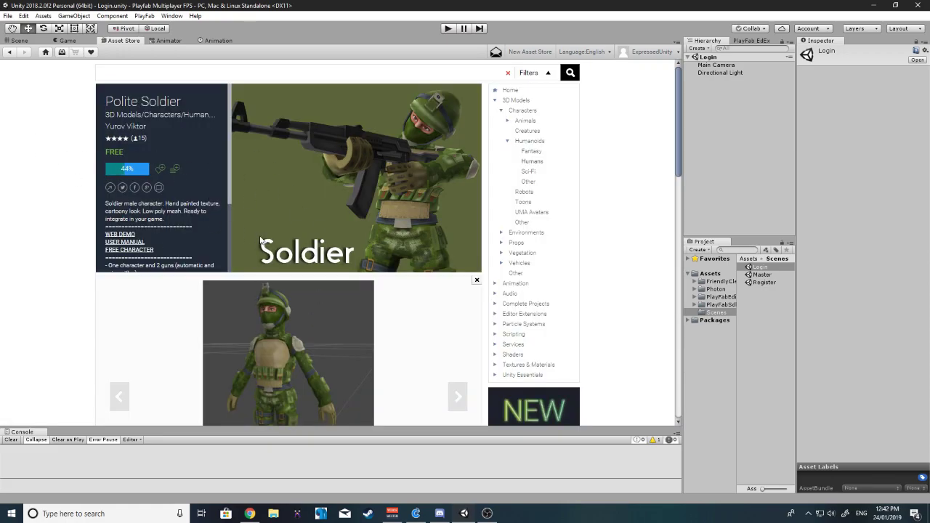
pyautogui.scroll(-1, 128, 198)
pyautogui.scroll(-1, 128, 196)
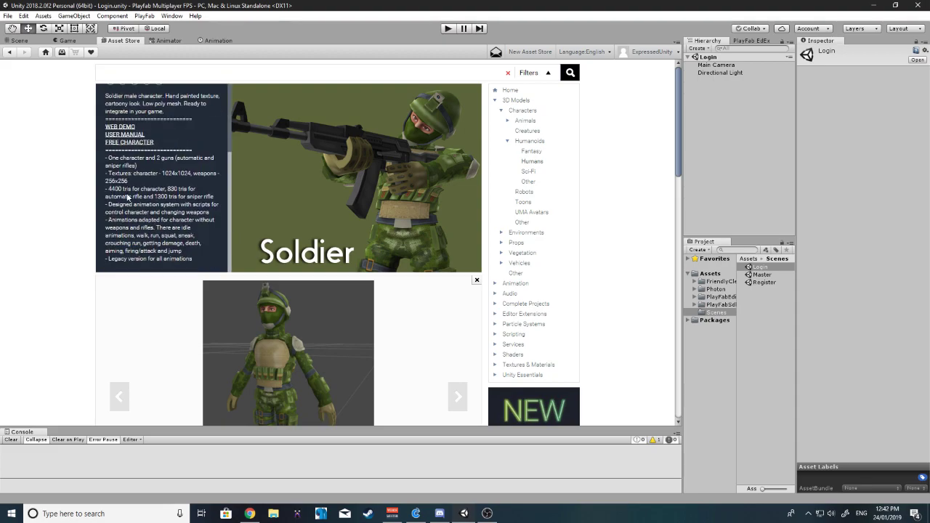
pyautogui.scroll(2, 128, 196)
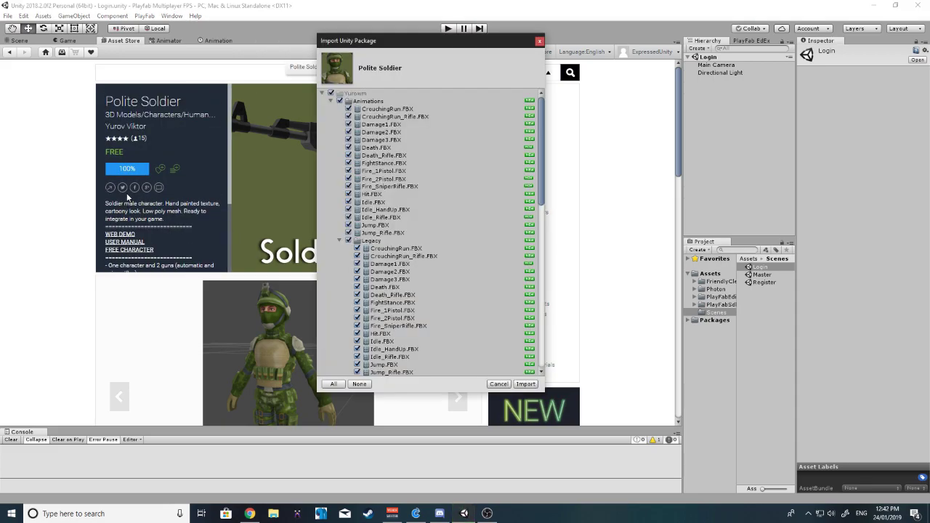
pyautogui.click(525, 383)
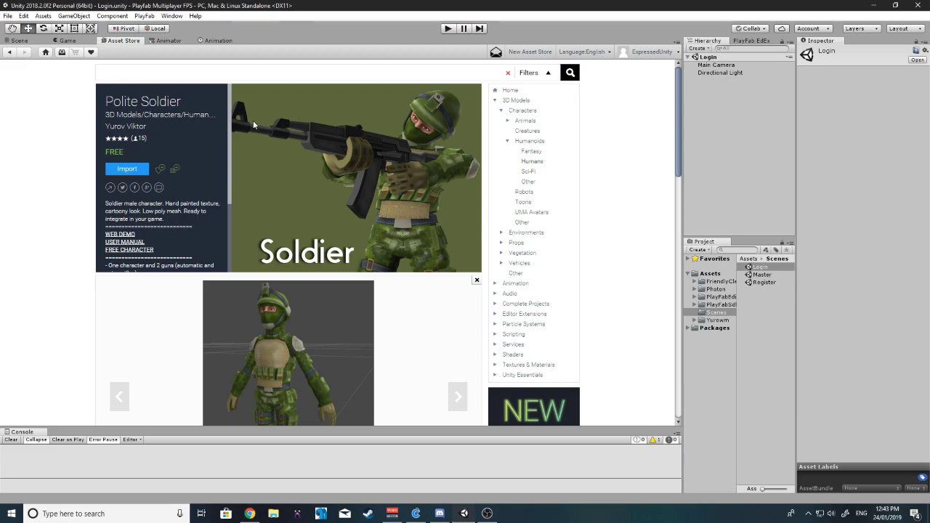
pyautogui.scroll(-1, 282, 167)
pyautogui.scroll(-2, 187, 129)
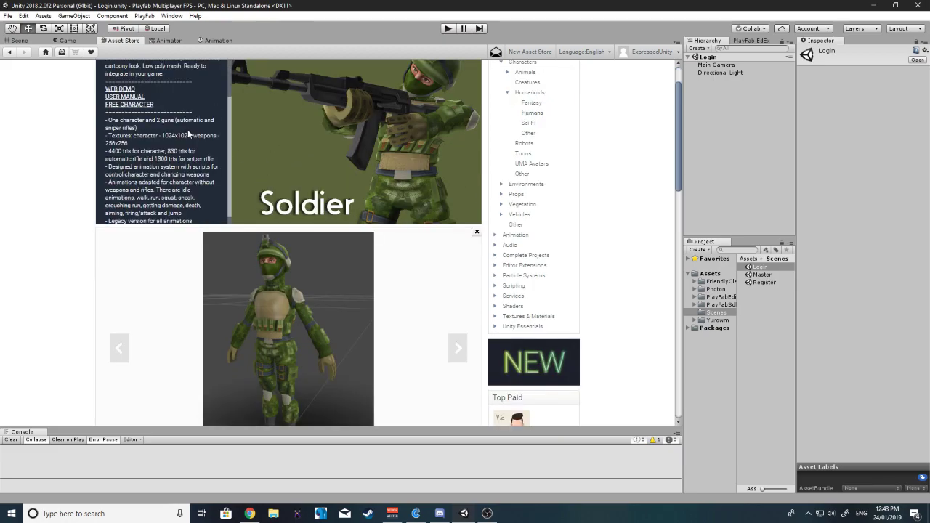
pyautogui.scroll(3, 187, 129)
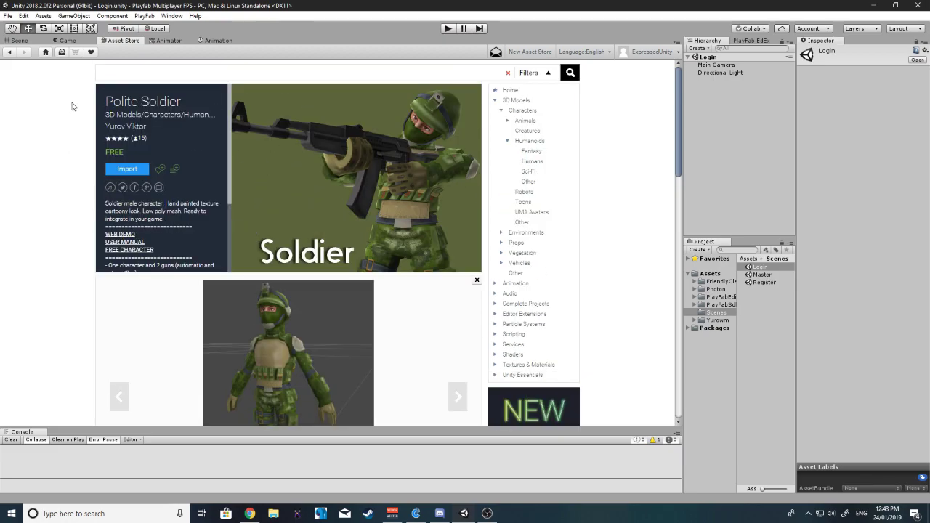
# Return to the Login scene's 3D view and add a UI Panel, framing it in the view
pyautogui.click(8, 52)
pyautogui.click(17, 41)
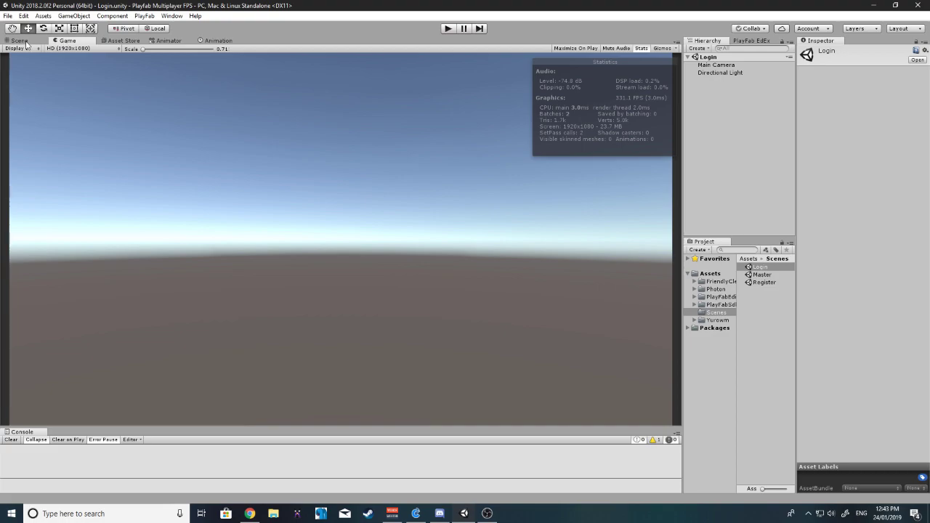
pyautogui.click(720, 282)
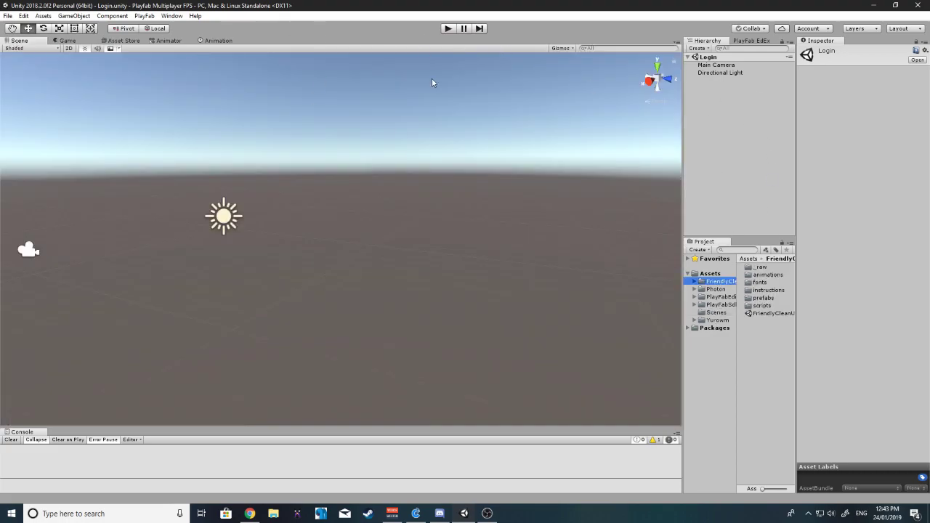
pyautogui.click(74, 15)
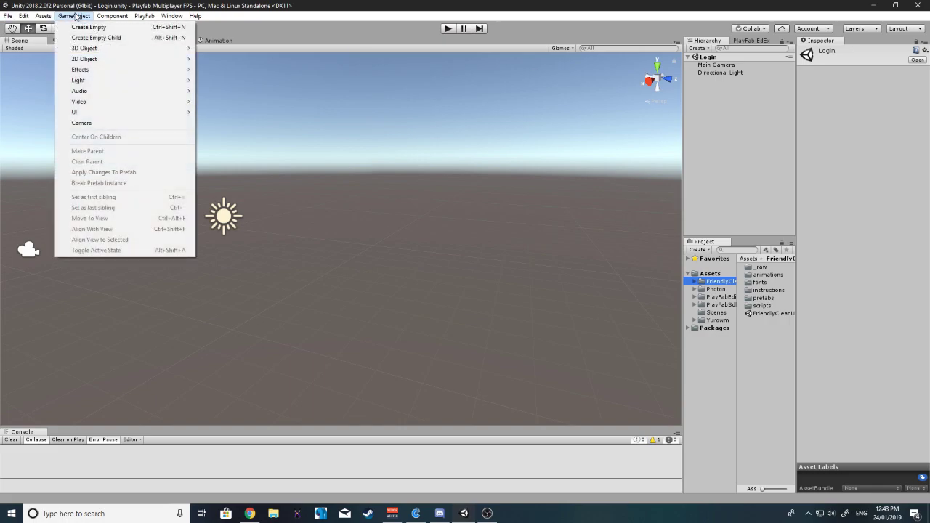
pyautogui.moveTo(155, 114)
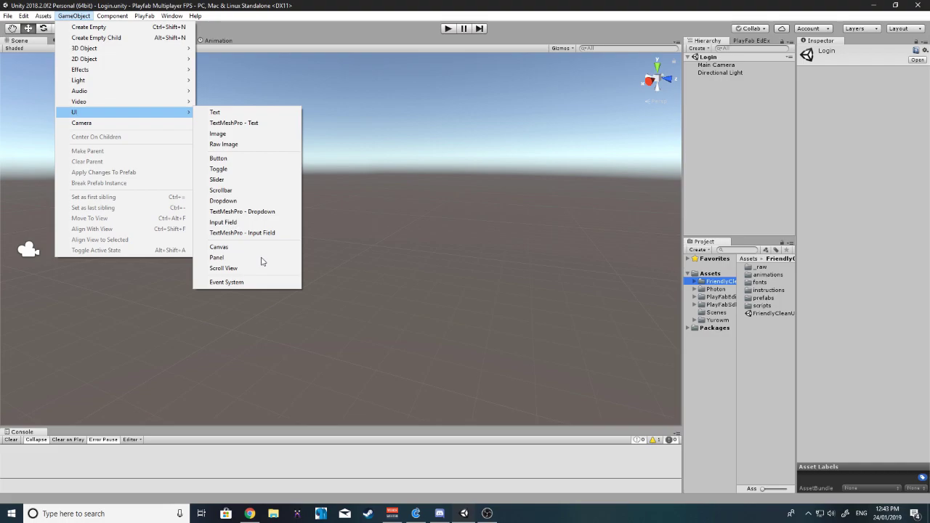
pyautogui.click(239, 263)
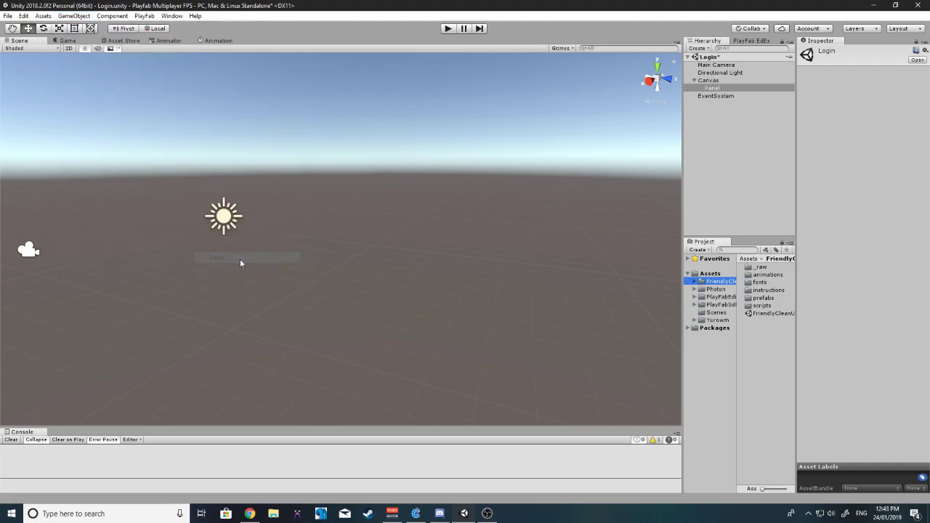
pyautogui.doubleClick(716, 88)
pyautogui.scroll(10, 483, 183)
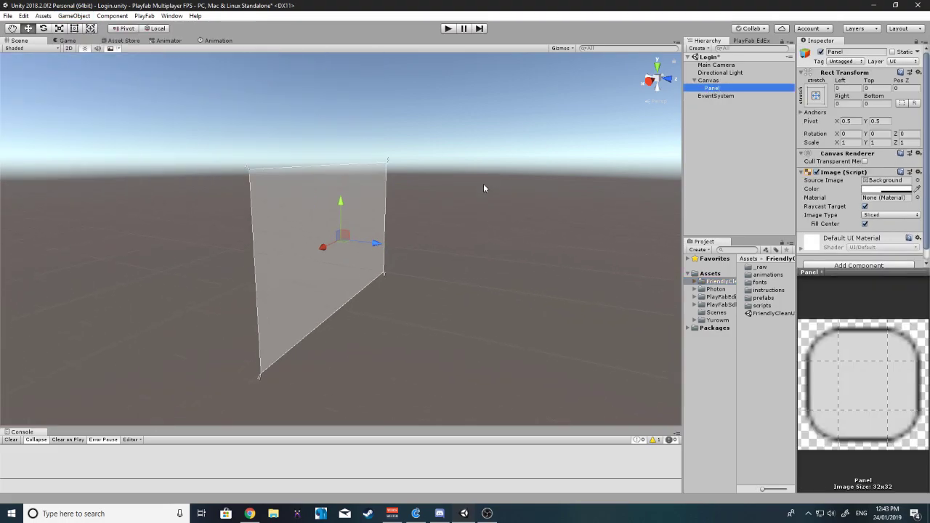
# Delete the Directional Light and the Main Camera from the Login scene
pyautogui.click(708, 74)
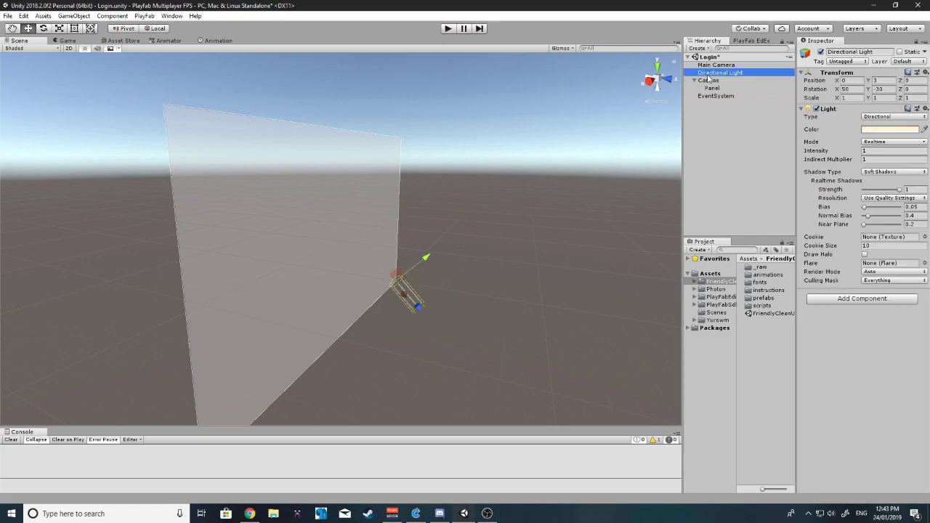
pyautogui.press('Delete')
pyautogui.click(715, 72)
pyautogui.click(710, 66)
pyautogui.press('Delete')
# Rename the canvas's Panel object as Login
pyautogui.moveTo(526, 149); pyautogui.dragTo(658, 148, button='right')
pyautogui.press('w')
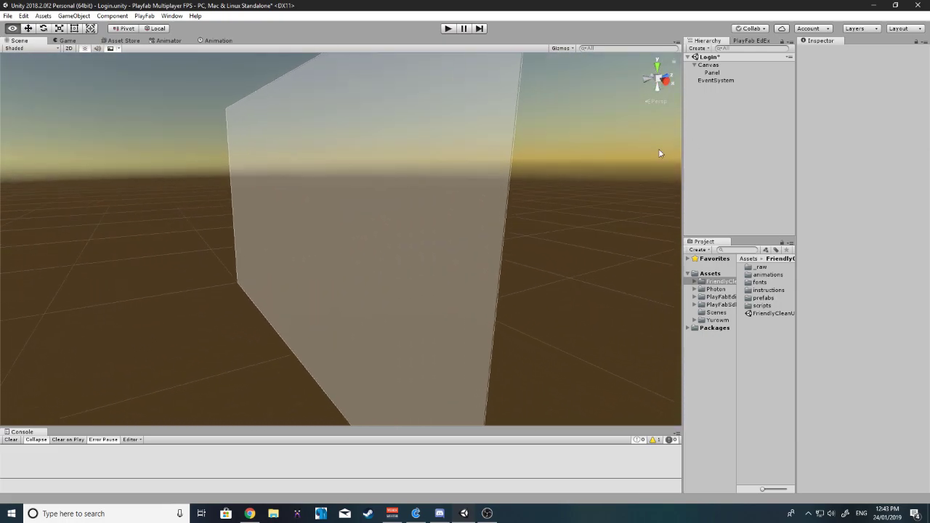
pyautogui.click(712, 72)
pyautogui.click(855, 52)
pyautogui.press('Tab')
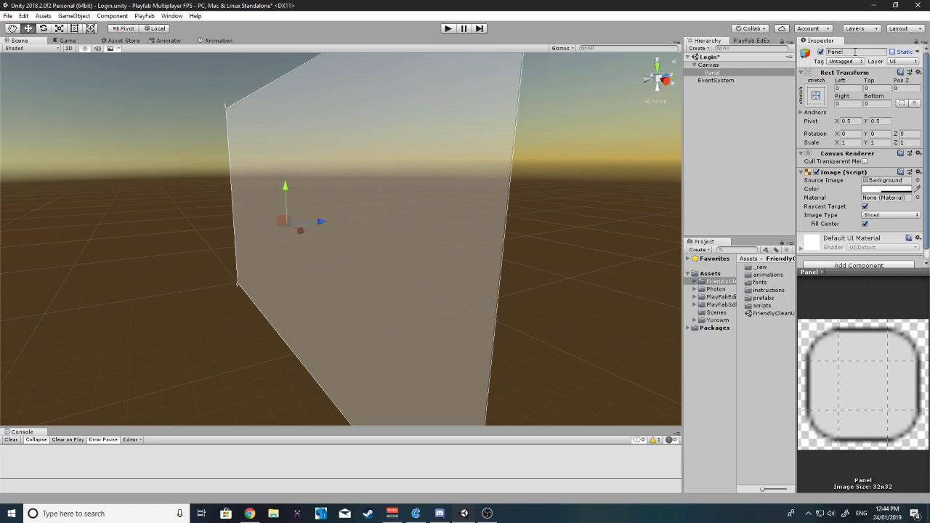
pyautogui.click(855, 52)
pyautogui.write('Login')
pyautogui.press('Return')
# Look through the available sprites for a source image for the Login panel
pyautogui.keyDown('alt'); pyautogui.moveTo(425, 175); pyautogui.dragTo(574, 197); pyautogui.keyUp('alt')
pyautogui.click(916, 182)
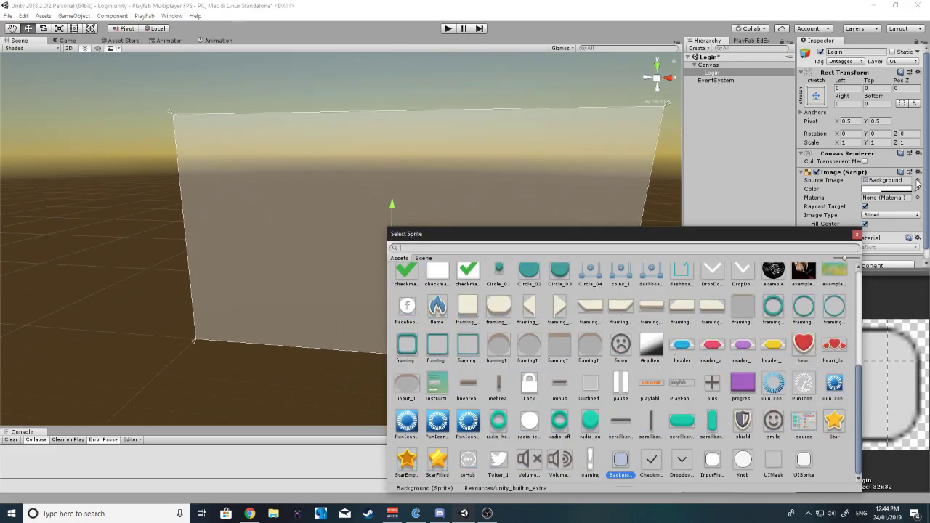
pyautogui.scroll(5, 589, 313)
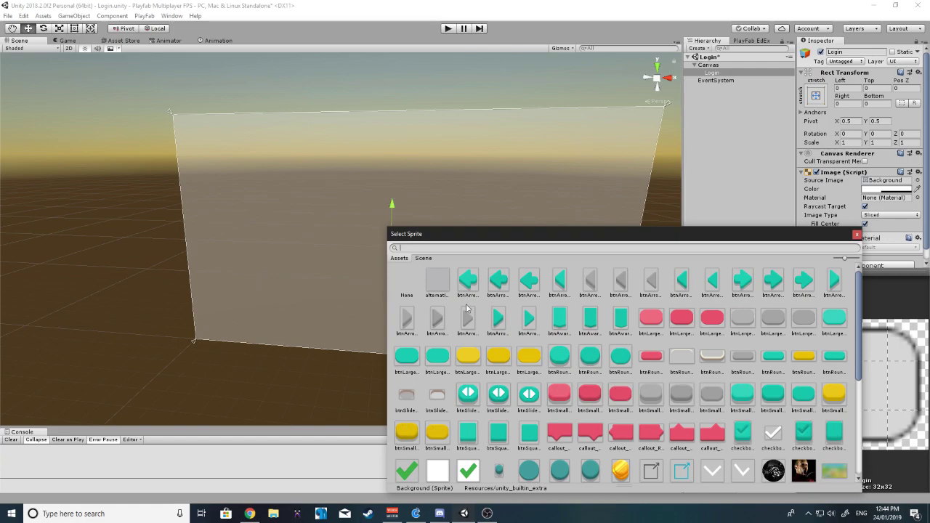
pyautogui.scroll(-2, 514, 337)
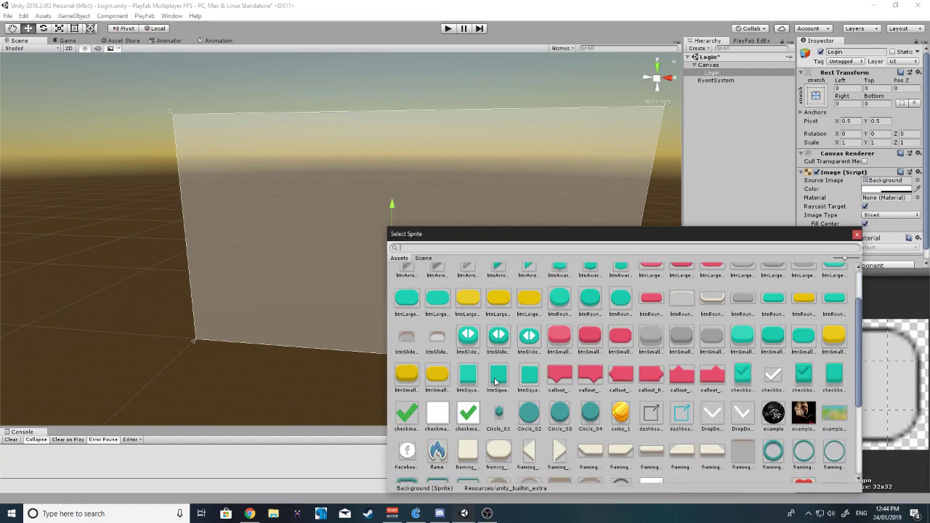
pyautogui.scroll(-5, 521, 361)
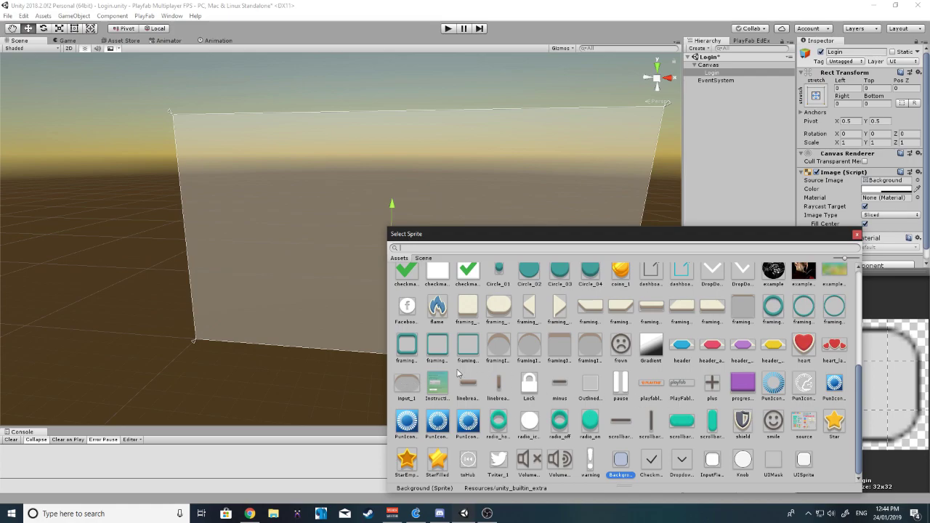
pyautogui.scroll(2, 770, 402)
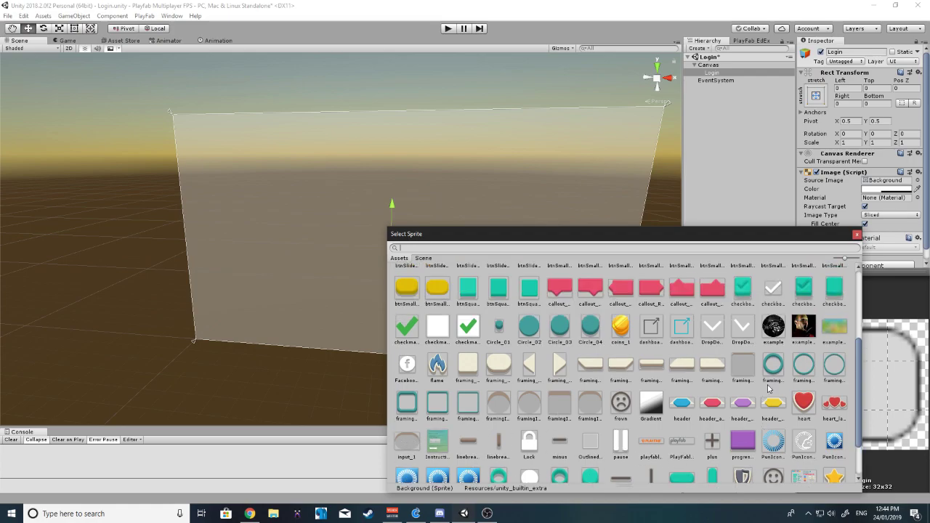
pyautogui.scroll(1, 777, 372)
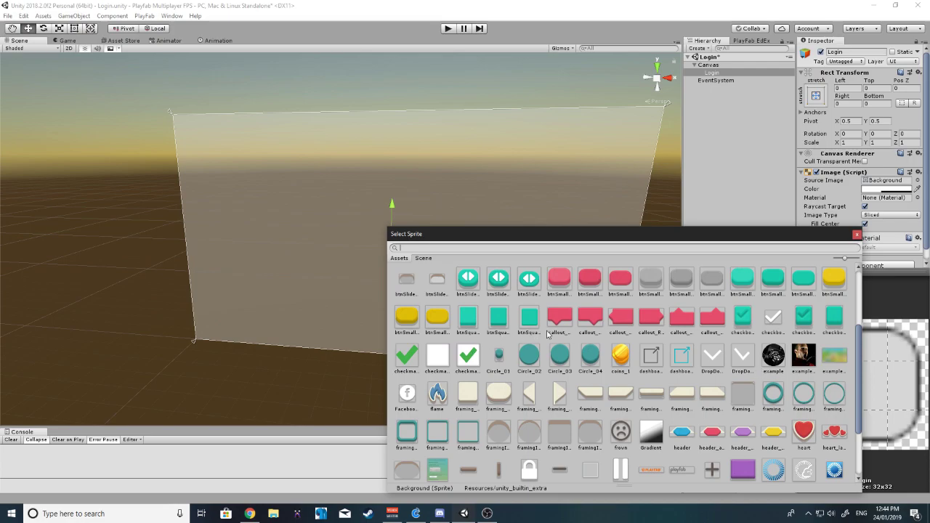
pyautogui.scroll(3, 545, 333)
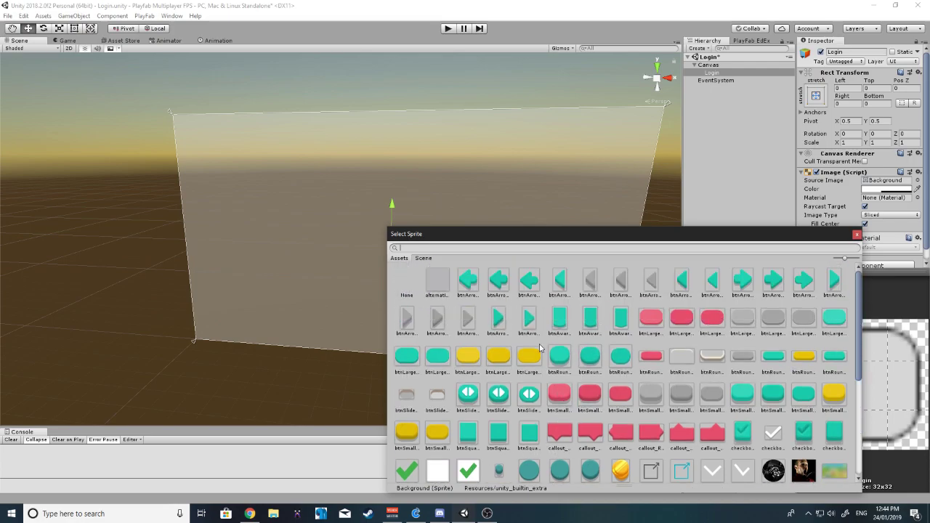
pyautogui.scroll(-2, 540, 349)
pyautogui.scroll(1, 560, 330)
pyautogui.scroll(-1, 564, 327)
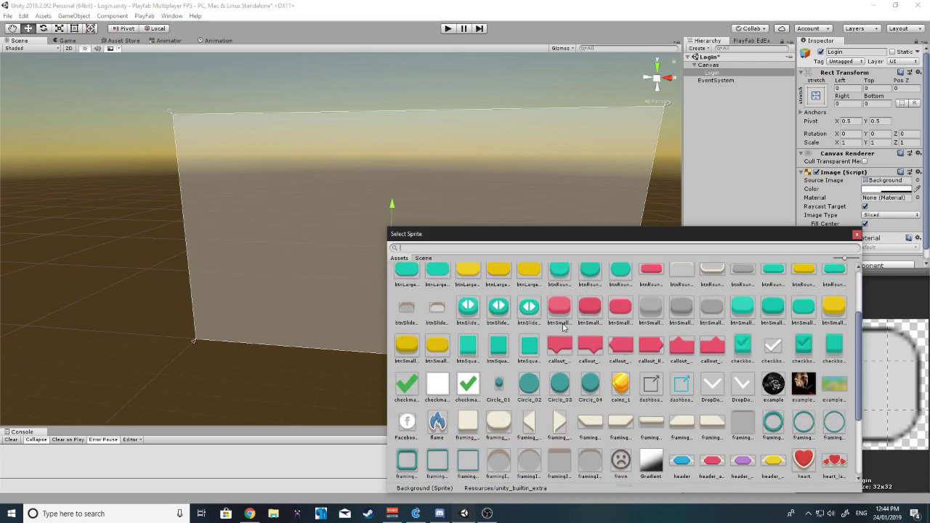
pyautogui.scroll(-2, 536, 373)
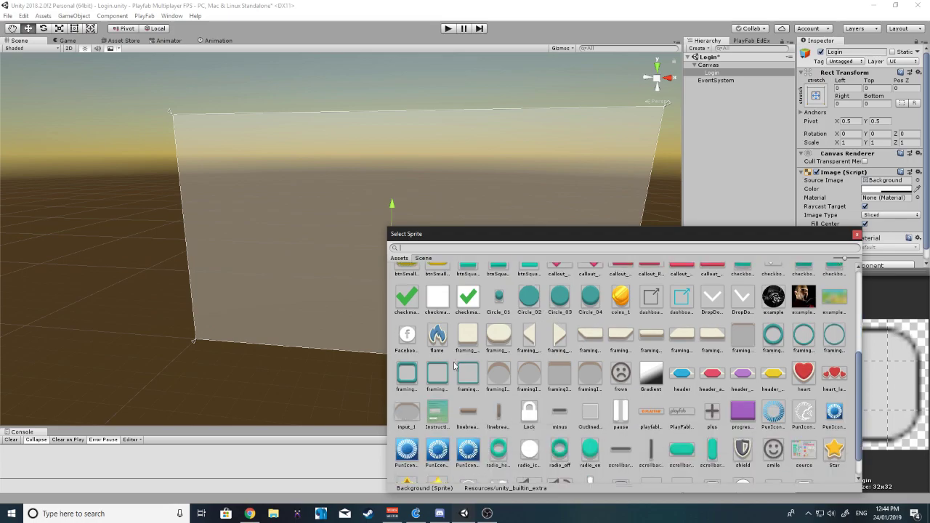
# Try framingImage_Square_3 and framingInsetSquare_1 as the Login panel's source image, and settle on framing_02
pyautogui.click(467, 376)
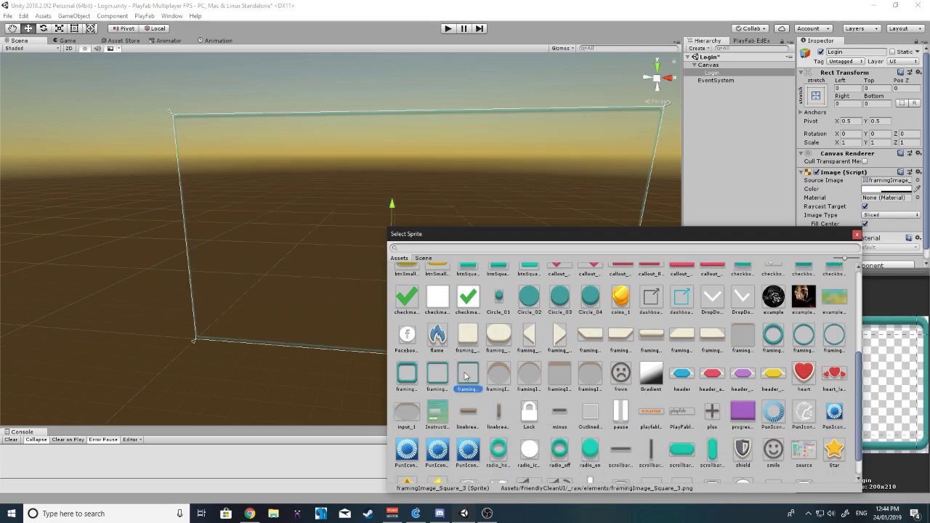
pyautogui.scroll(-1, 698, 363)
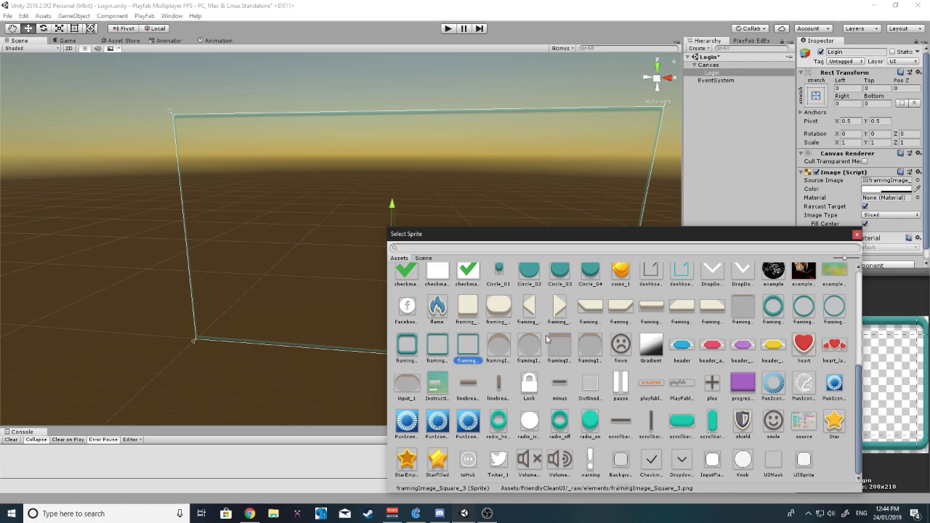
pyautogui.click(569, 346)
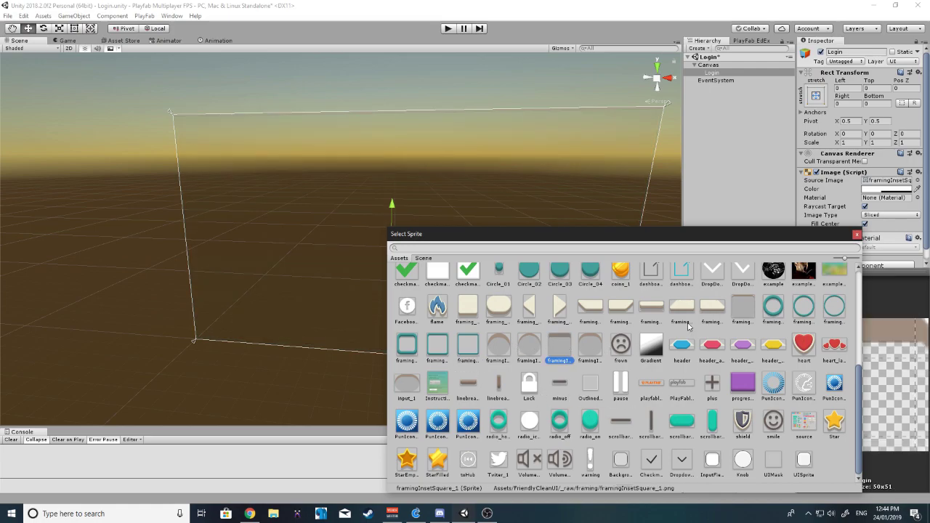
pyautogui.scroll(1, 690, 325)
pyautogui.click(465, 342)
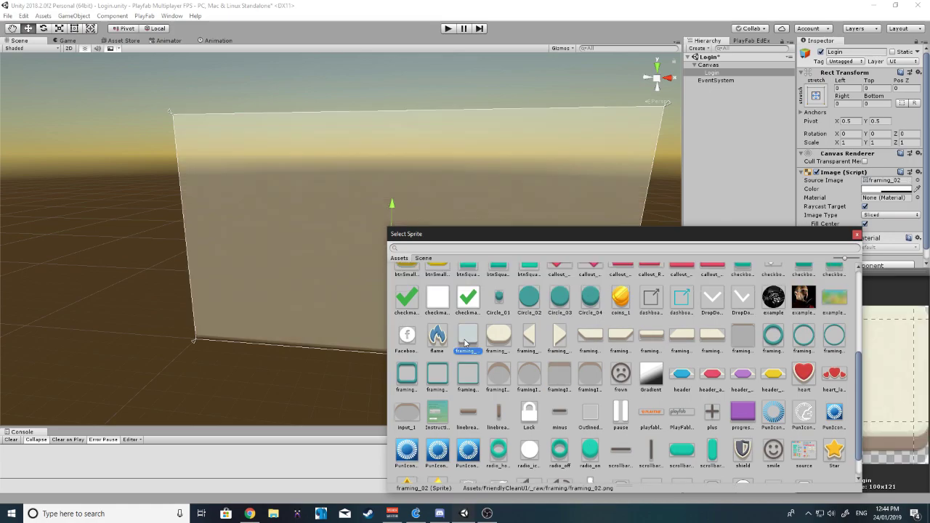
# Search the sprites for "panel", clear the search and look through the full list again
pyautogui.scroll(2, 643, 371)
pyautogui.scroll(4, 643, 371)
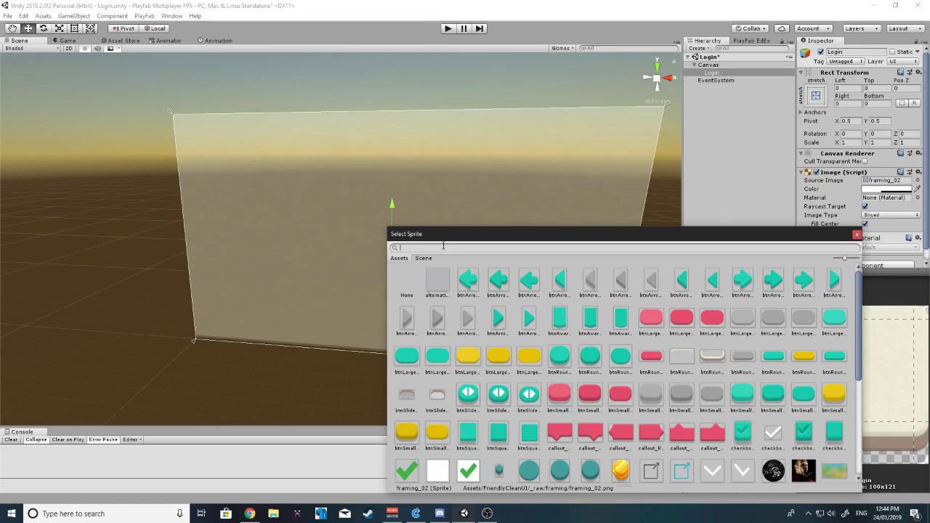
pyautogui.write('panel')
pyautogui.press('BackSpace')
pyautogui.press('BackSpace')
pyautogui.press('BackSpace')
pyautogui.press('BackSpace')
pyautogui.press('BackSpace')
pyautogui.scroll(-3, 561, 318)
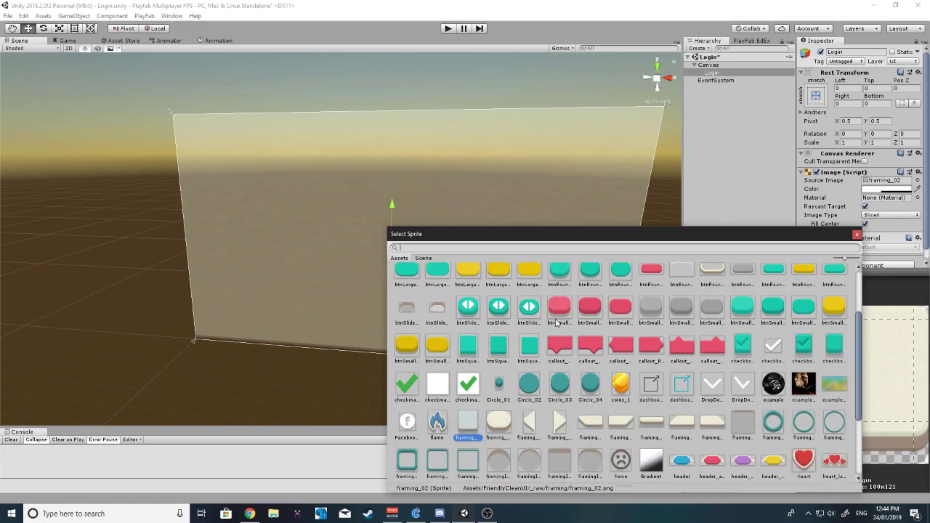
pyautogui.scroll(-2, 516, 346)
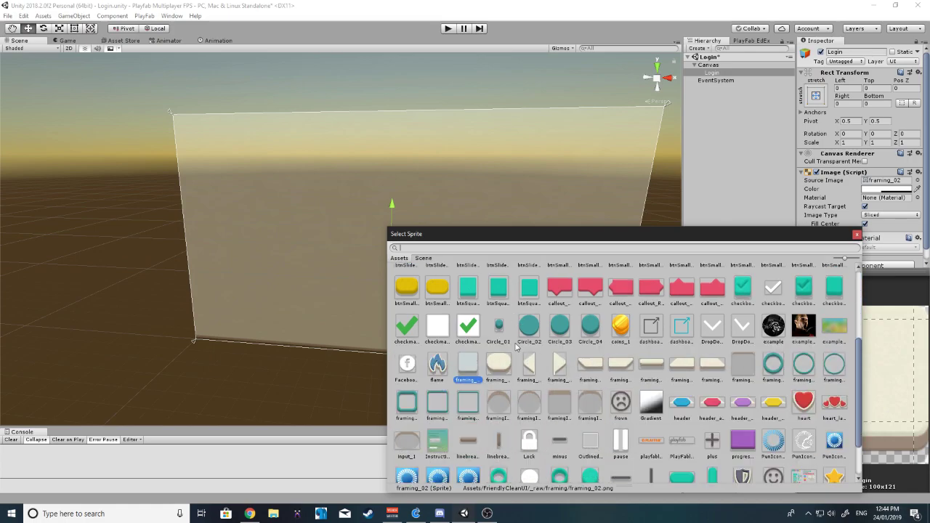
pyautogui.scroll(-1, 534, 371)
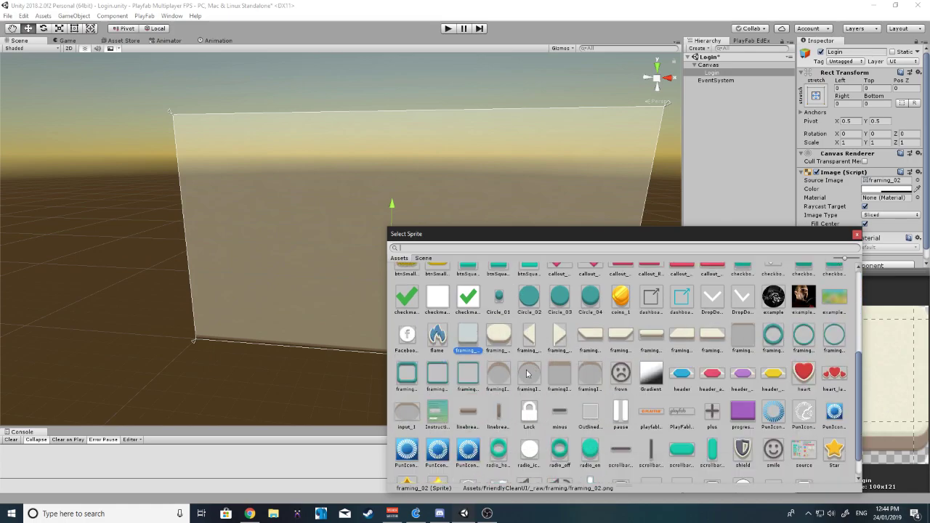
# Confirm framing_02 as the Login panel's source image and make its color fully opaque
pyautogui.doubleClick(466, 336)
pyautogui.click(887, 190)
pyautogui.moveTo(806, 319); pyautogui.dragTo(905, 308)
pyautogui.click(859, 128)
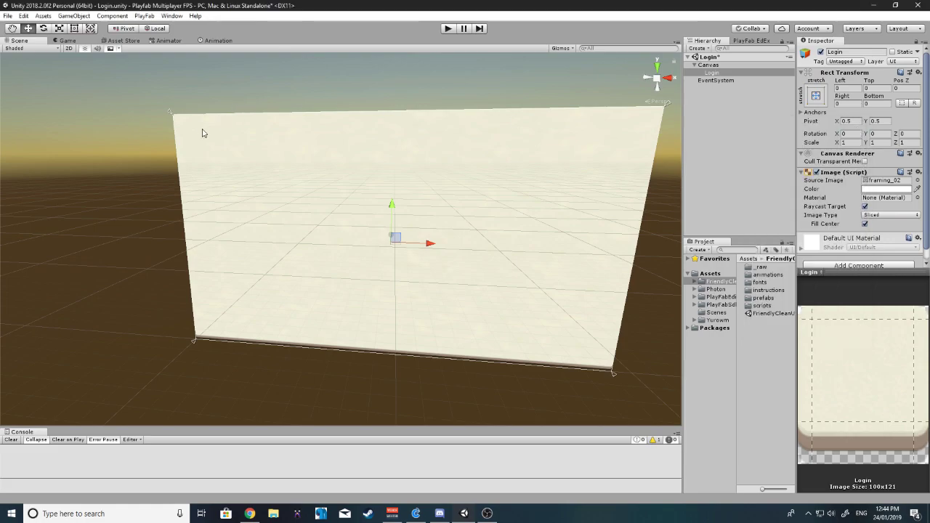
# Shrink the Login panel with the Rect tool to a centred upright card, inset about 750 at the sides and 268 above and below
pyautogui.click(75, 28)
pyautogui.moveTo(172, 115); pyautogui.dragTo(518, 245)
pyautogui.moveTo(585, 269); pyautogui.dragTo(418, 208)
pyautogui.scroll(3, 419, 208)
pyautogui.moveTo(430, 193); pyautogui.dragTo(460, 192, button='right')
# Add a UI Image as a child of the Login panel and use the blue header sprite as its source image
pyautogui.rightClick(719, 71)
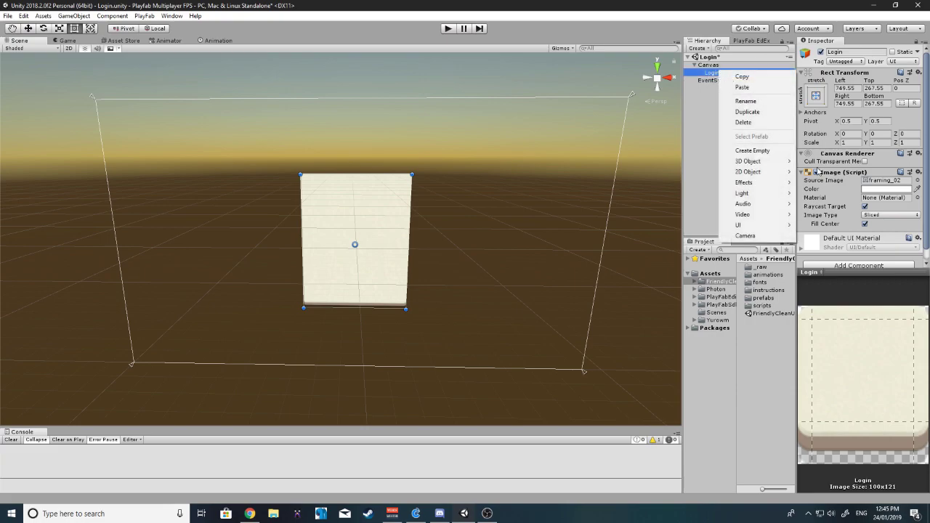
pyautogui.moveTo(763, 224)
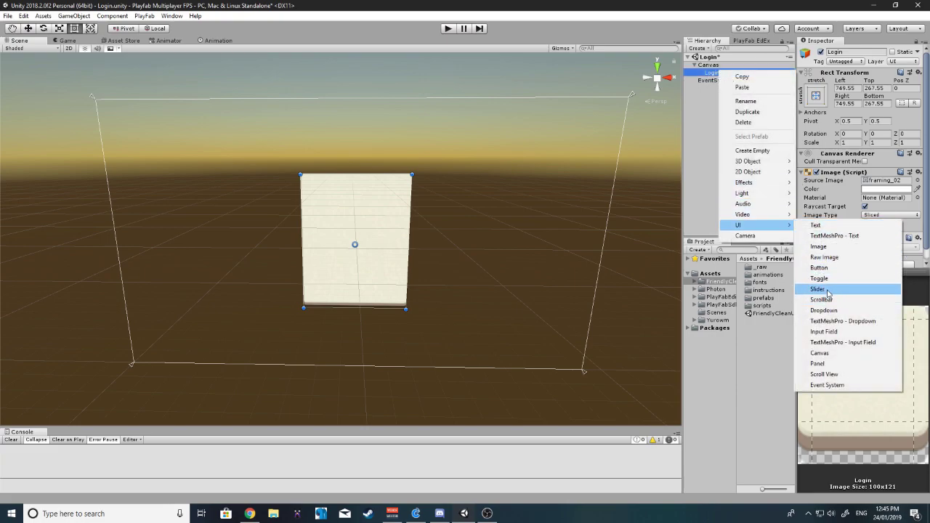
pyautogui.click(819, 247)
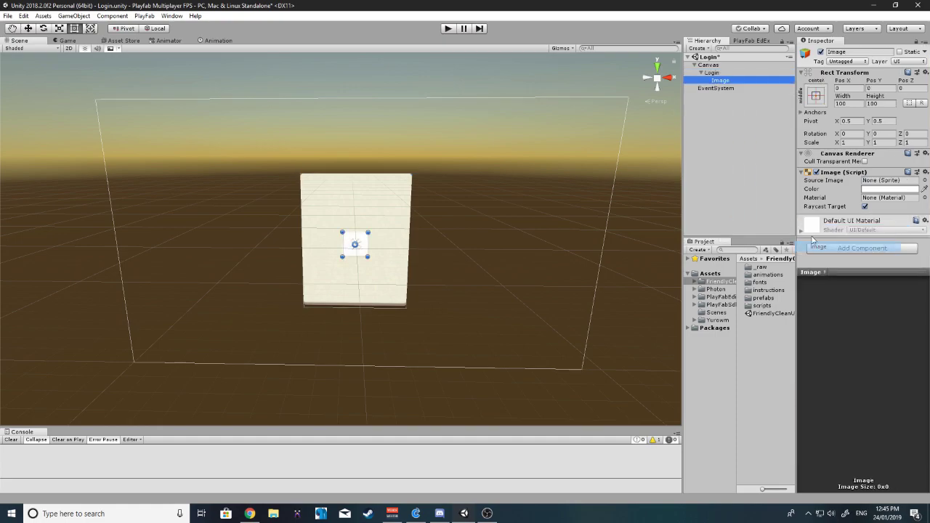
pyautogui.click(924, 182)
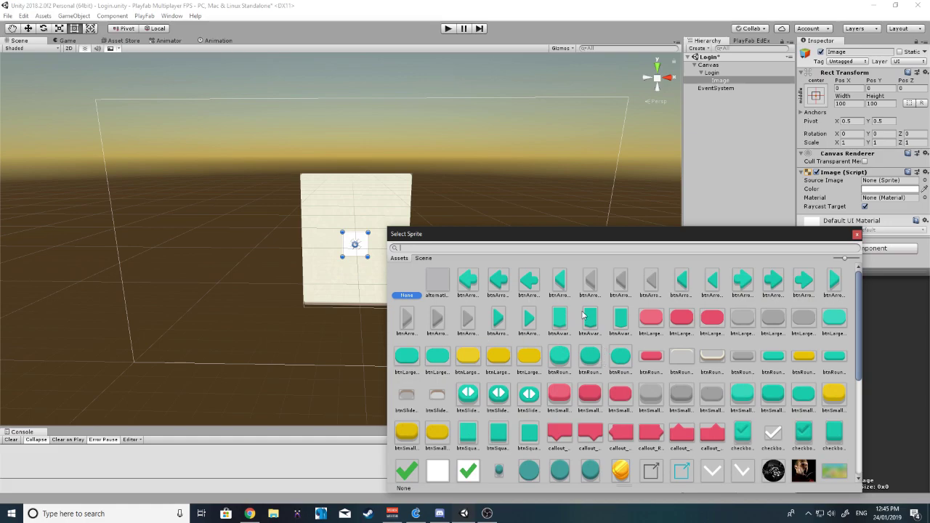
pyautogui.scroll(-2, 719, 342)
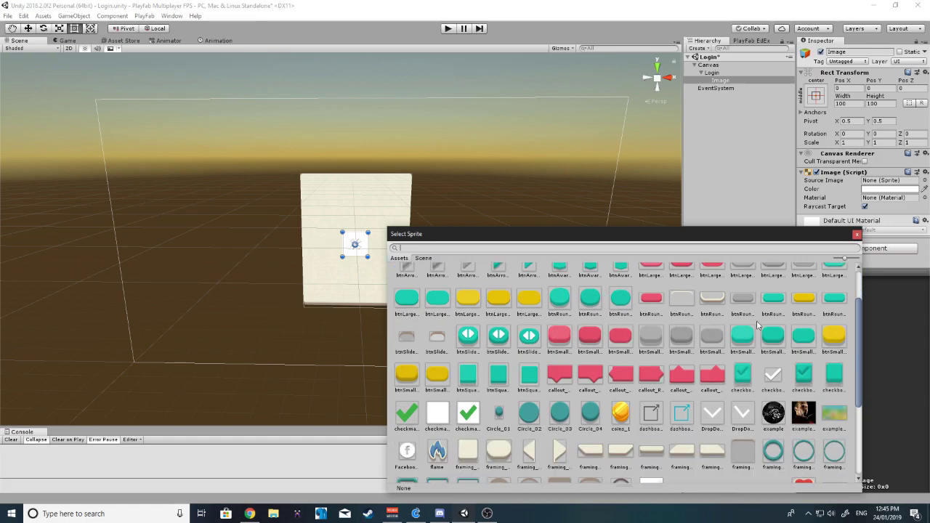
pyautogui.scroll(-2, 621, 356)
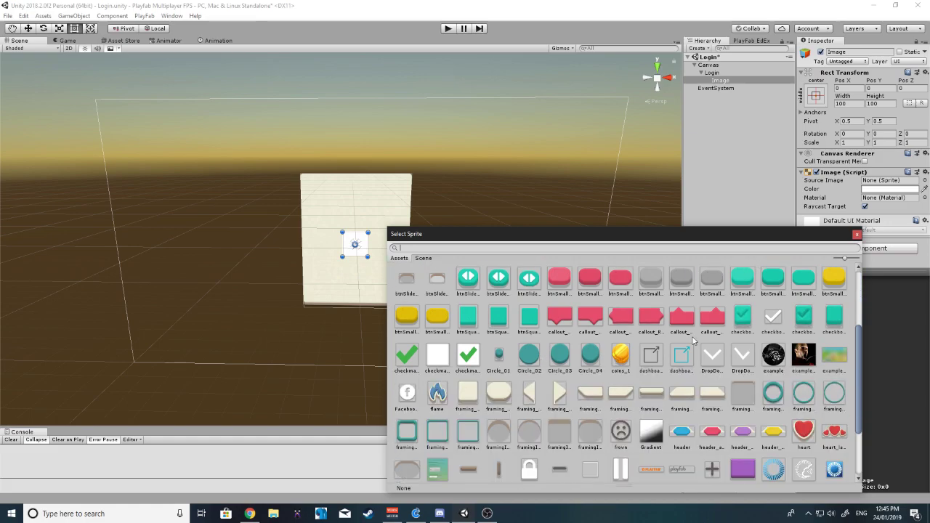
pyautogui.scroll(2, 608, 338)
pyautogui.scroll(-5, 596, 352)
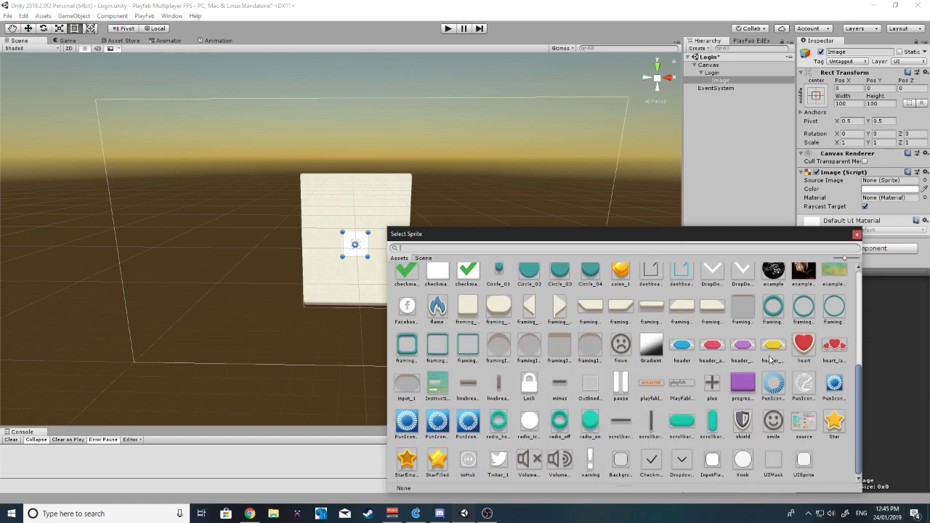
pyautogui.doubleClick(682, 347)
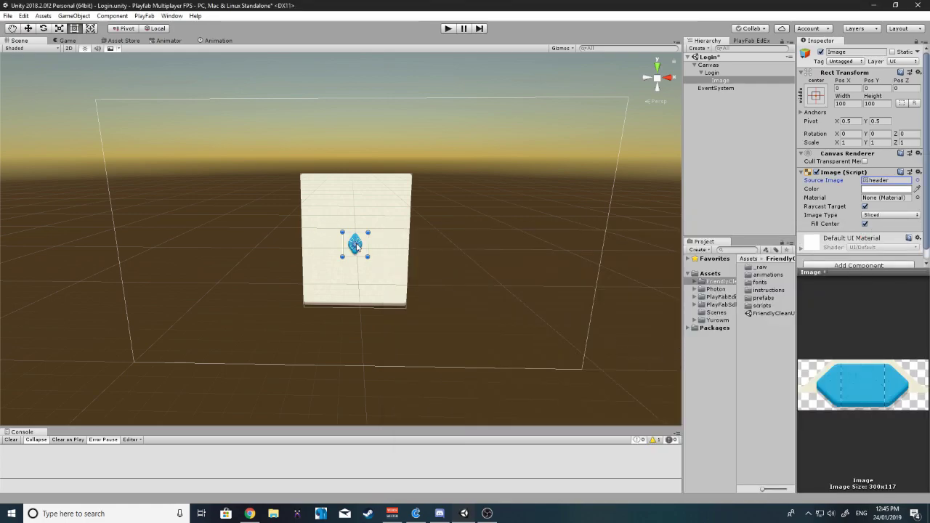
# Fit the header image, about 421 by 106, across the Login panel's top edge and add a Text child enlarged to span the blue area
pyautogui.moveTo(358, 241); pyautogui.dragTo(372, 189)
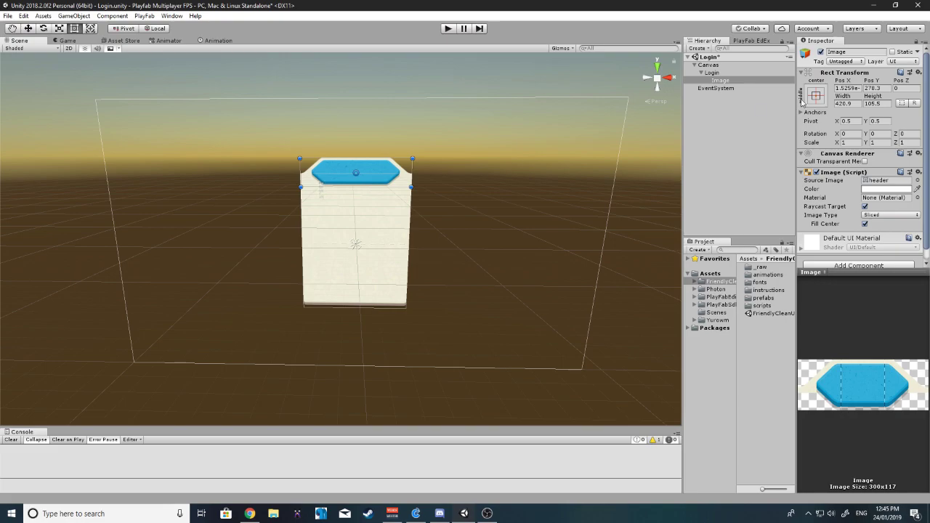
pyautogui.rightClick(724, 82)
pyautogui.moveTo(766, 240)
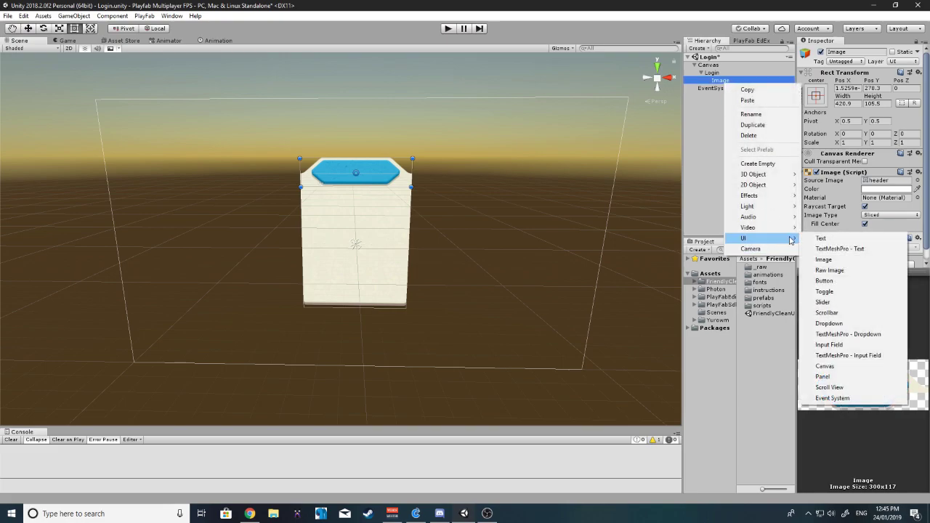
pyautogui.click(823, 239)
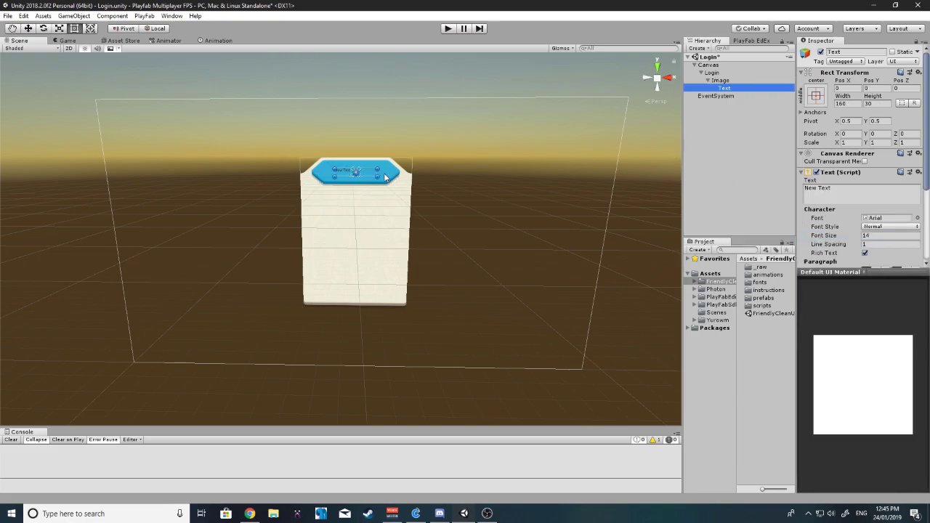
pyautogui.moveTo(378, 176); pyautogui.dragTo(389, 181)
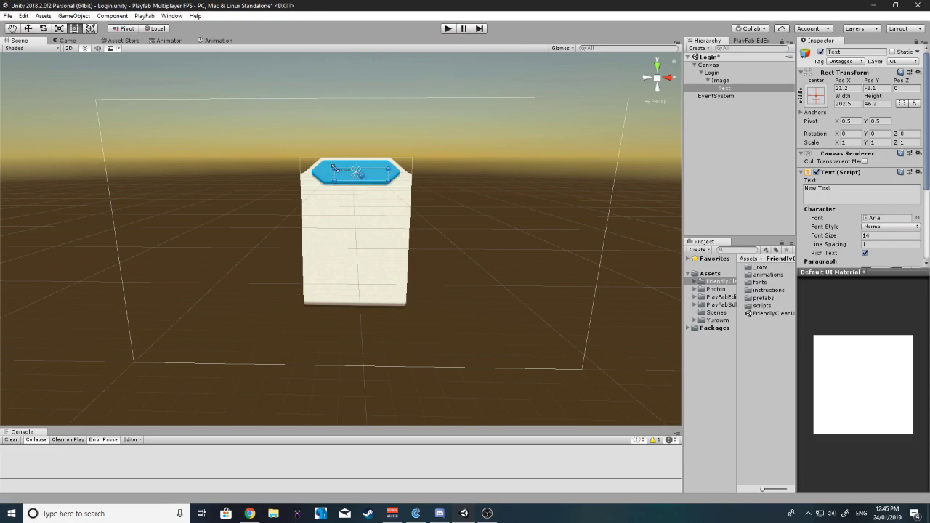
pyautogui.moveTo(334, 169); pyautogui.dragTo(321, 158)
# Centre the header text horizontally and vertically, colour it white and make it bold
pyautogui.scroll(-4, 869, 202)
pyautogui.click(876, 154)
pyautogui.click(906, 154)
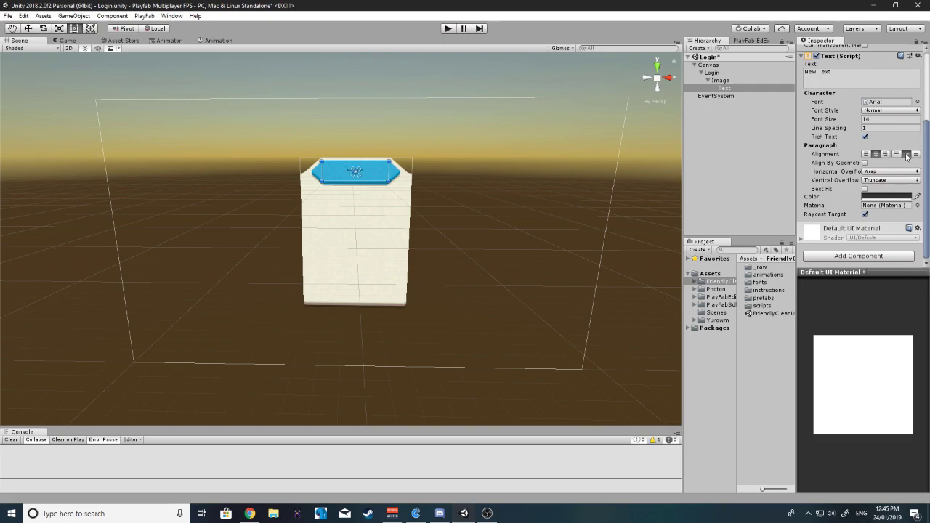
pyautogui.click(884, 198)
pyautogui.moveTo(798, 211); pyautogui.dragTo(749, 131)
pyautogui.click(879, 110)
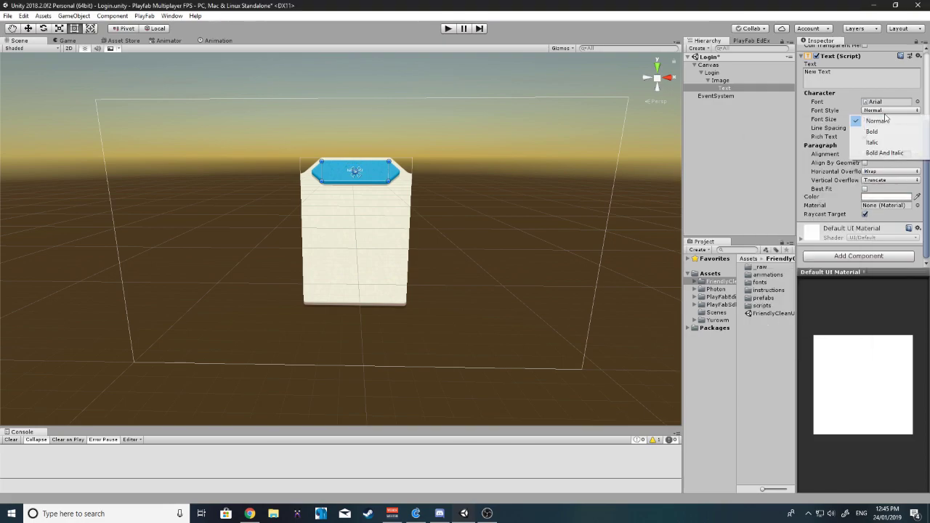
pyautogui.click(882, 134)
# Set the header text to LOGIN and enable Best Fit for it
pyautogui.click(842, 83)
pyautogui.write('LOGIN')
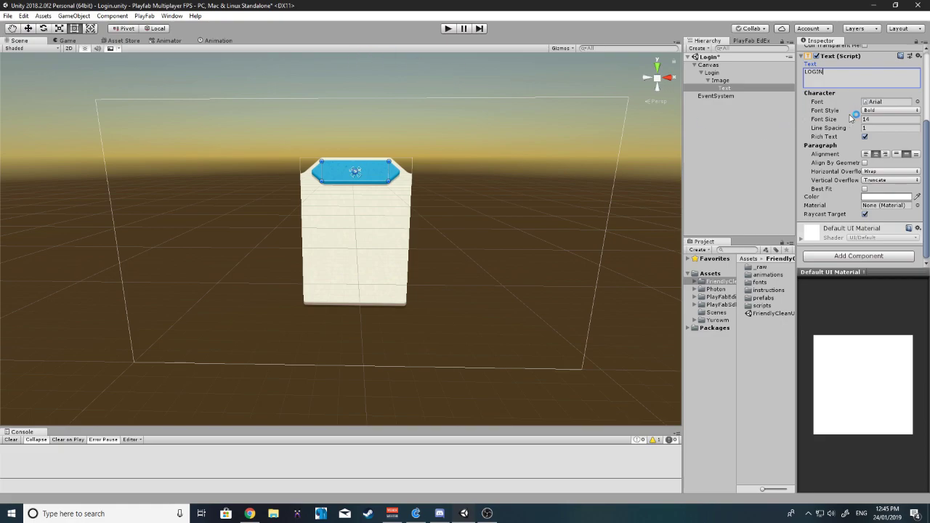
pyautogui.click(863, 183)
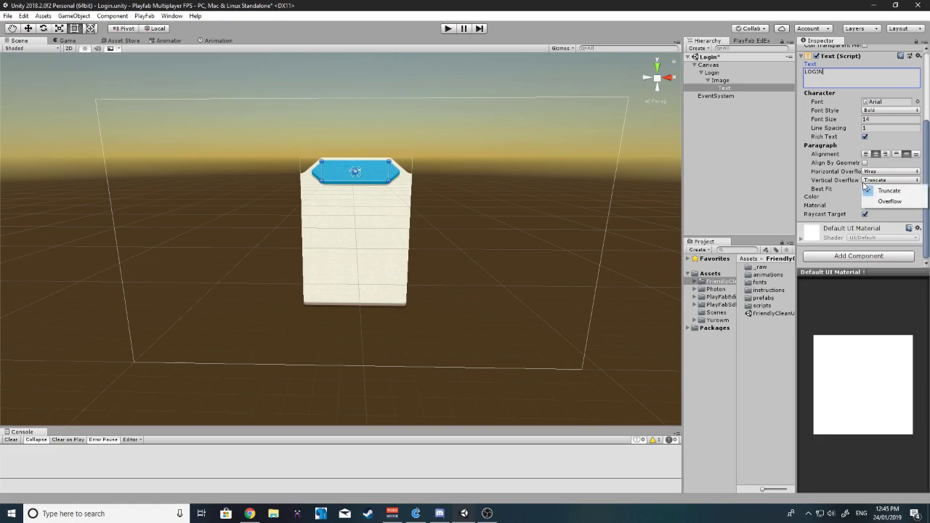
pyautogui.click(881, 186)
pyautogui.click(866, 189)
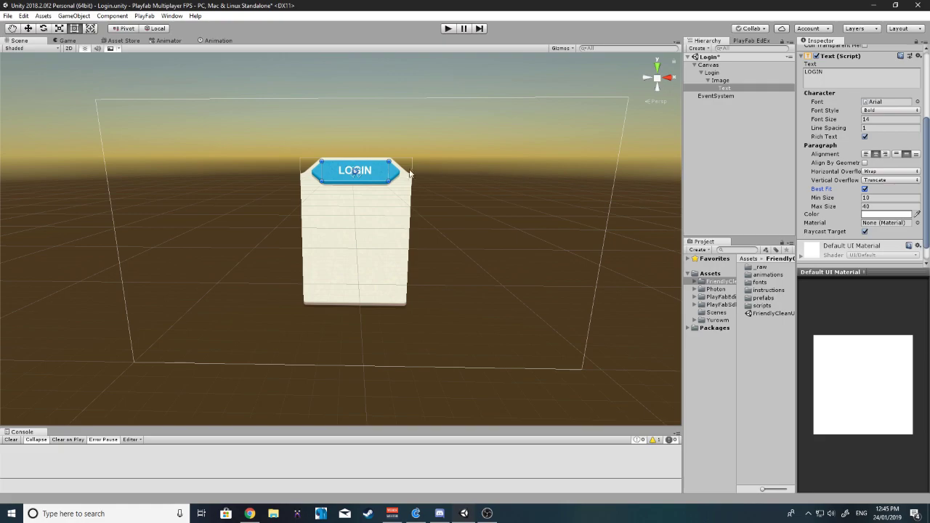
# Change the Login panel's anchor preset from stretch to middle center
pyautogui.click(357, 58)
pyautogui.click(713, 73)
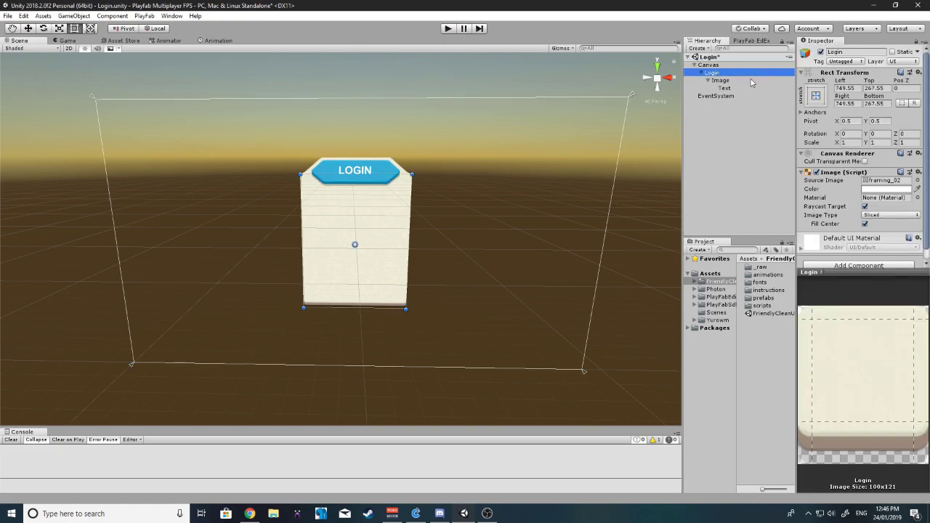
pyautogui.click(816, 96)
pyautogui.click(871, 193)
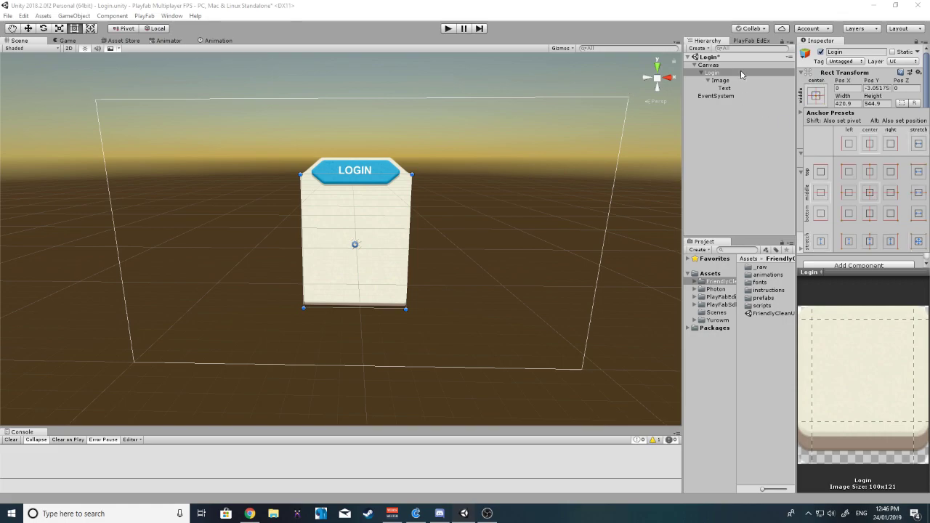
pyautogui.doubleClick(715, 73)
pyautogui.click(709, 58)
pyautogui.click(710, 72)
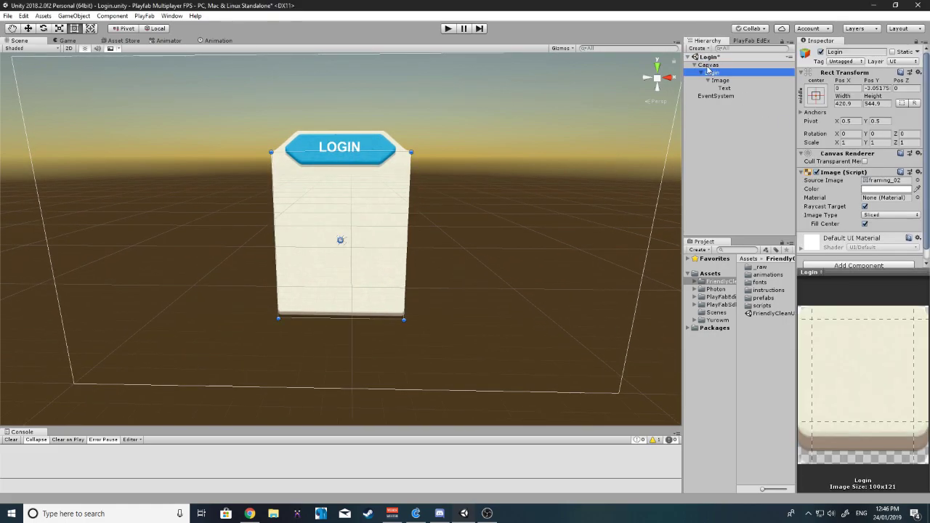
# Set the Canvas Scaler to Scale With Screen Size with a 1920 x 1080 reference resolution and check the result in the Game view
pyautogui.click(708, 65)
pyautogui.click(886, 215)
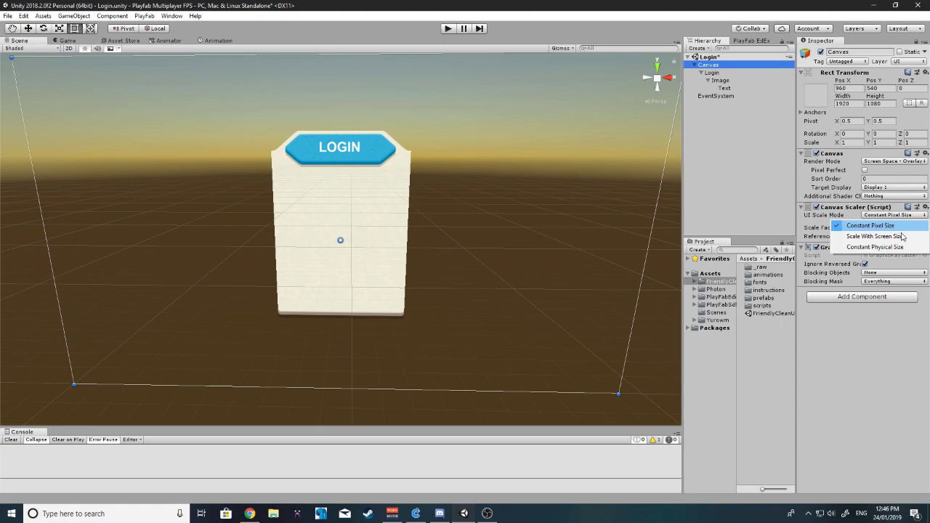
pyautogui.click(854, 234)
pyautogui.doubleClick(837, 234)
pyautogui.write('1920')
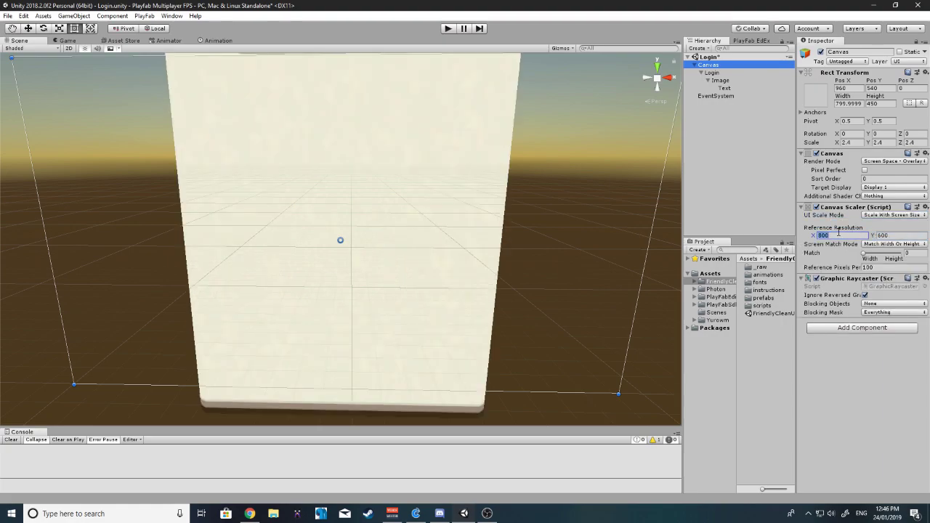
pyautogui.press('Tab')
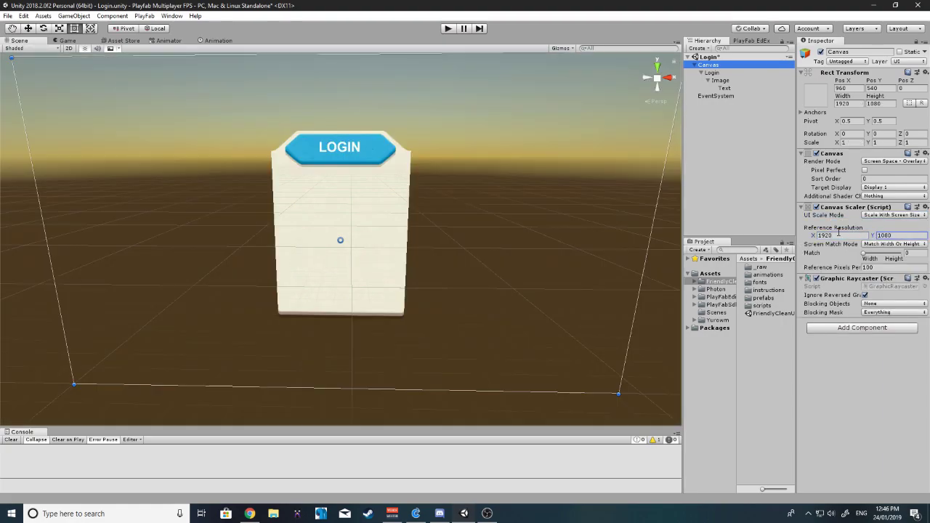
pyautogui.click(67, 41)
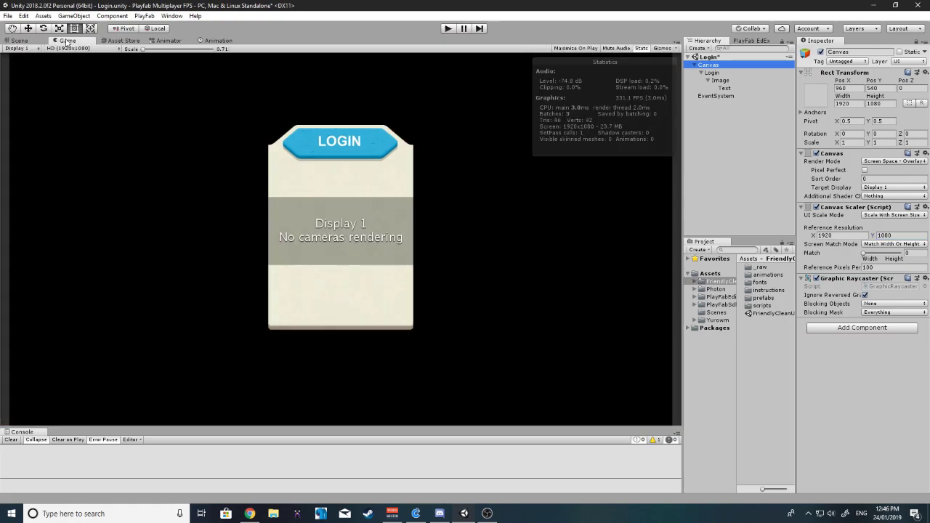
pyautogui.click(13, 42)
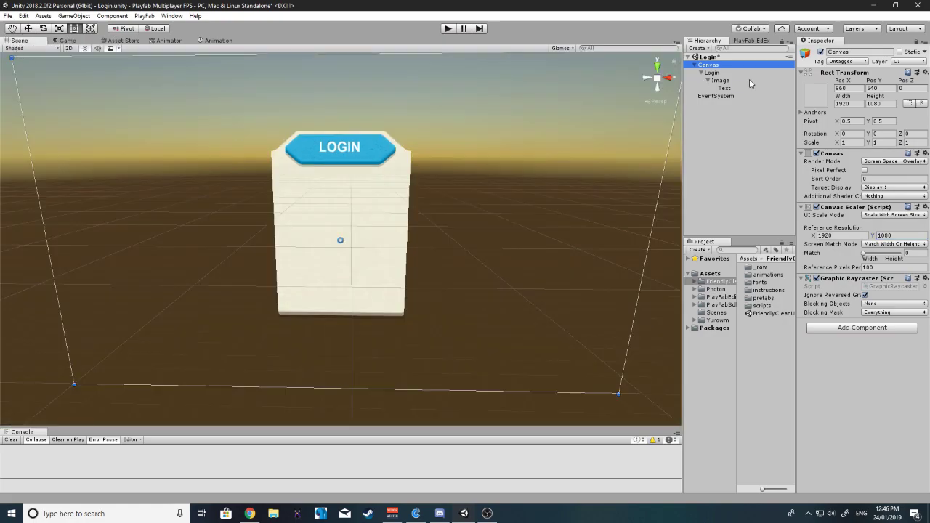
# Rename the Login panel's header image object as Header
pyautogui.click(709, 80)
pyautogui.click(719, 80)
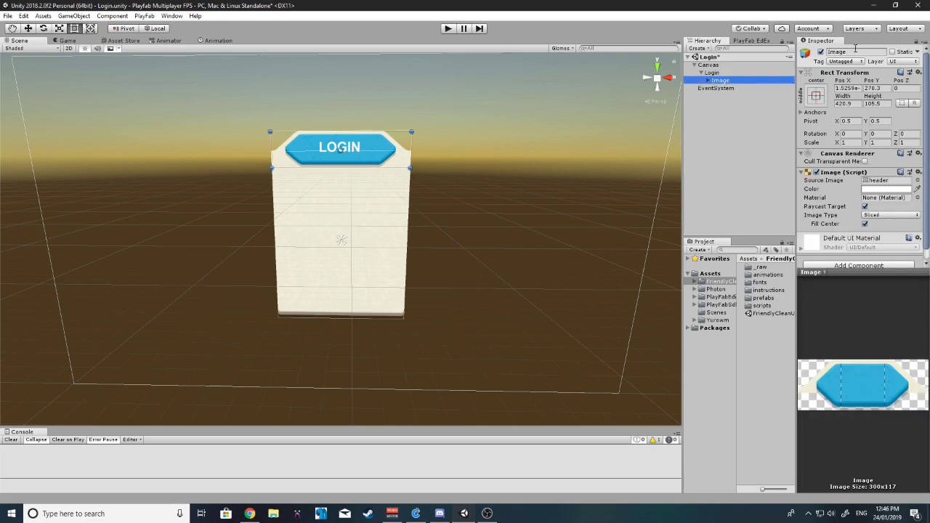
pyautogui.click(855, 52)
pyautogui.write('H')
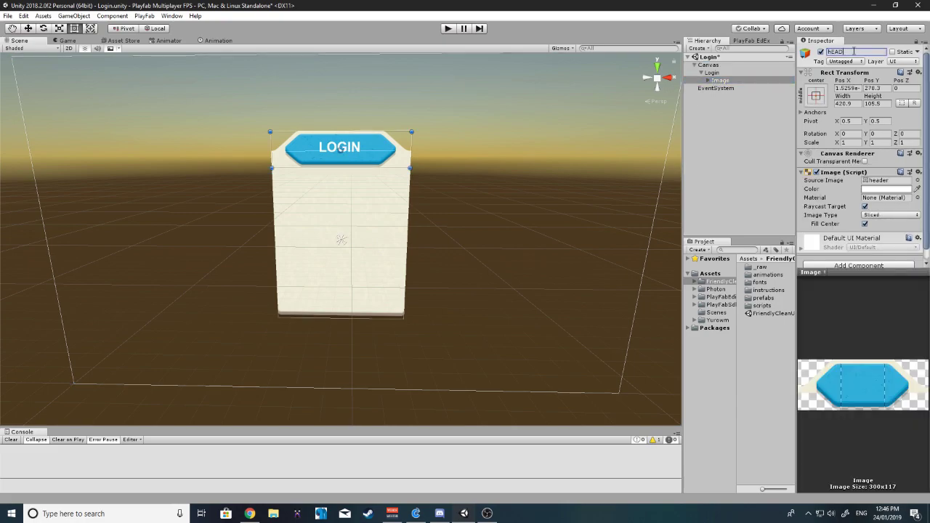
pyautogui.write('eader')
pyautogui.press('Return')
# Add a UI Input Field as a child of the Login panel, sized about 378 by 53 and centred just below the header
pyautogui.rightClick(723, 73)
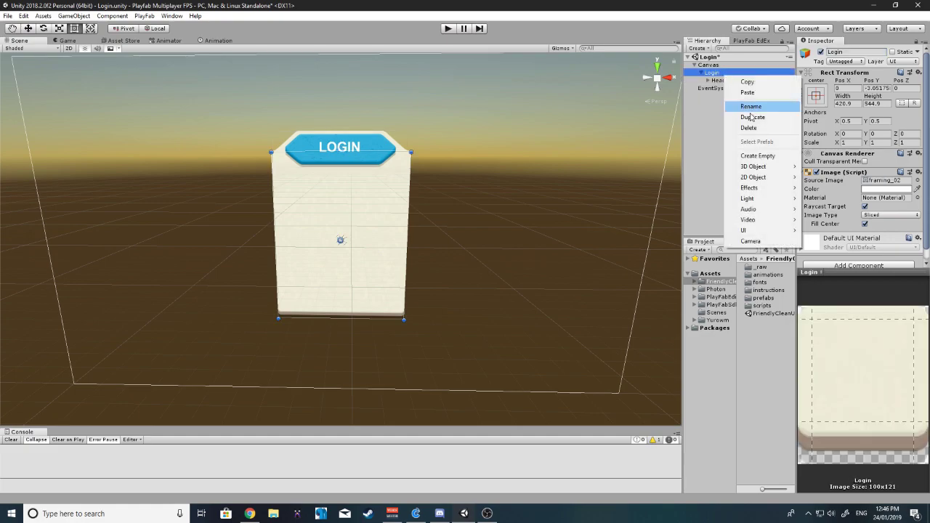
pyautogui.moveTo(773, 231)
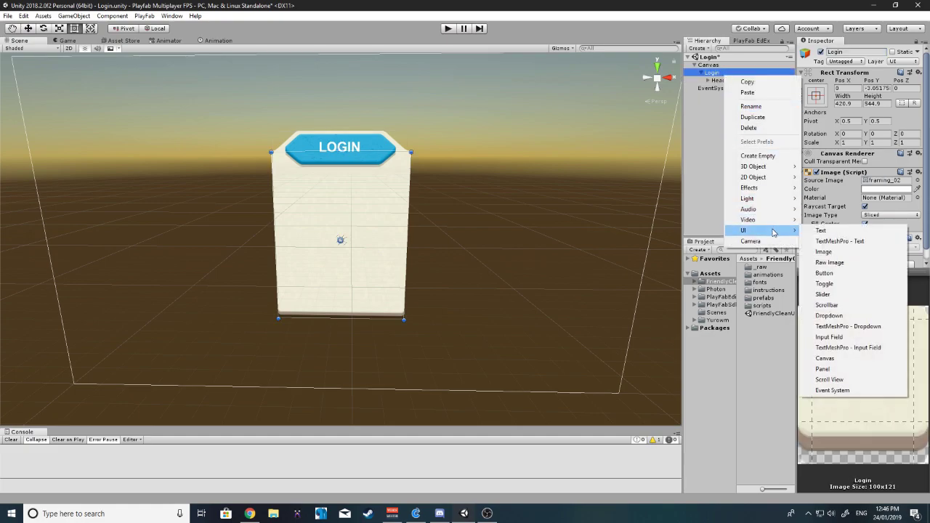
pyautogui.click(828, 337)
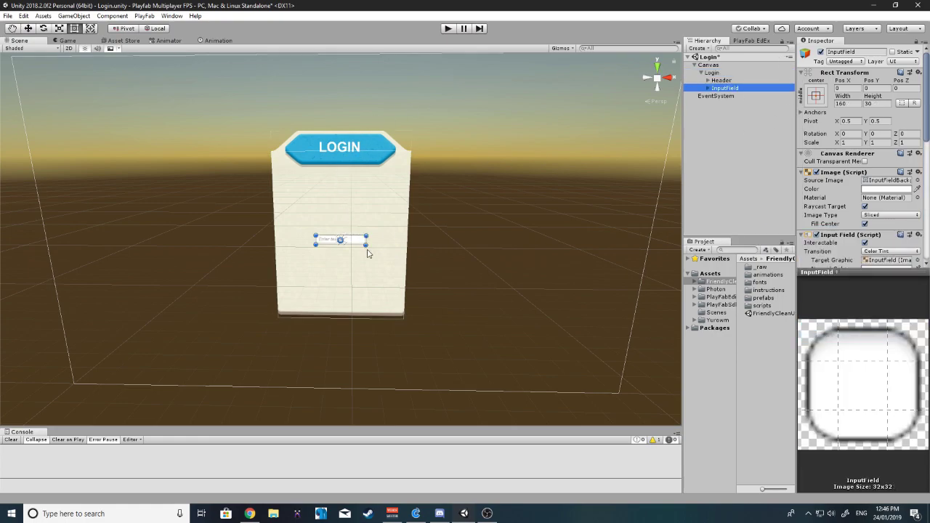
pyautogui.moveTo(366, 247); pyautogui.dragTo(375, 201)
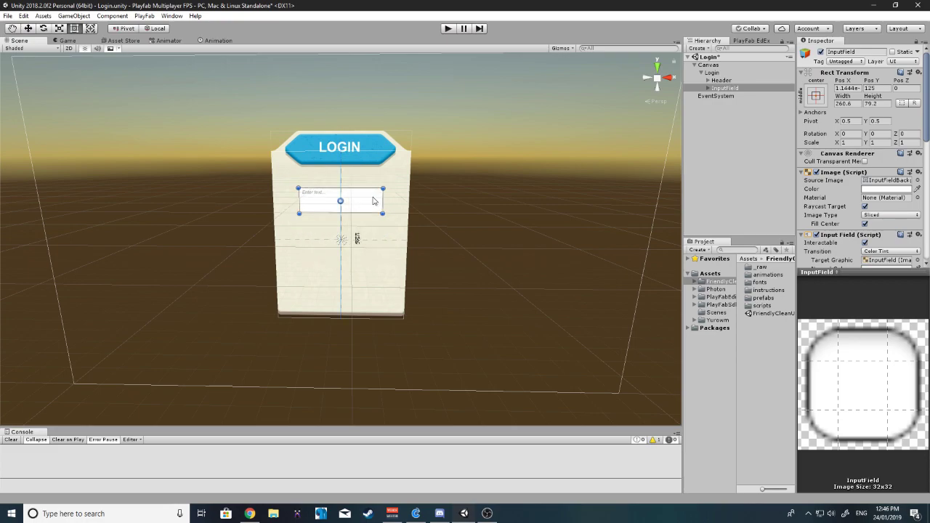
pyautogui.moveTo(305, 204); pyautogui.dragTo(286, 203)
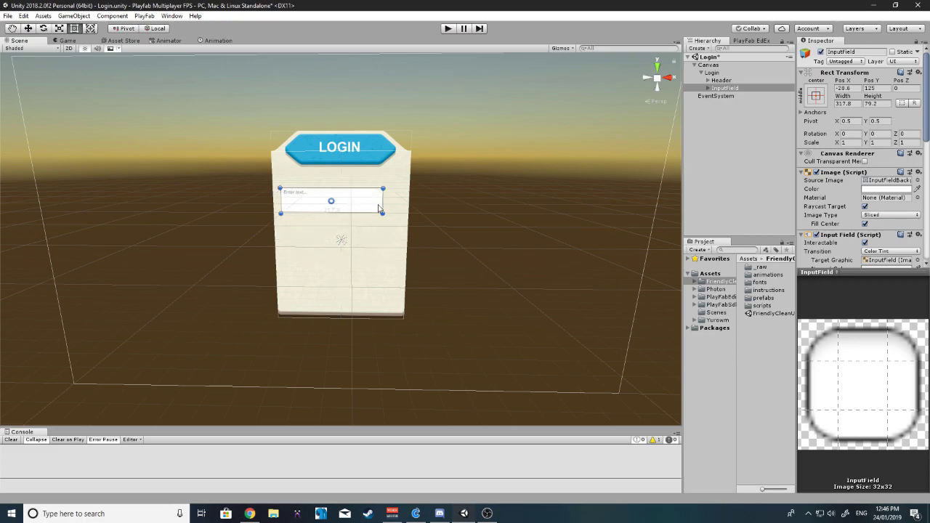
pyautogui.moveTo(387, 202)
pyautogui.mouseDown()
pyautogui.moveTo(404, 201)
pyautogui.moveTo(372, 208)
pyautogui.moveTo(370, 194)
pyautogui.mouseUp()
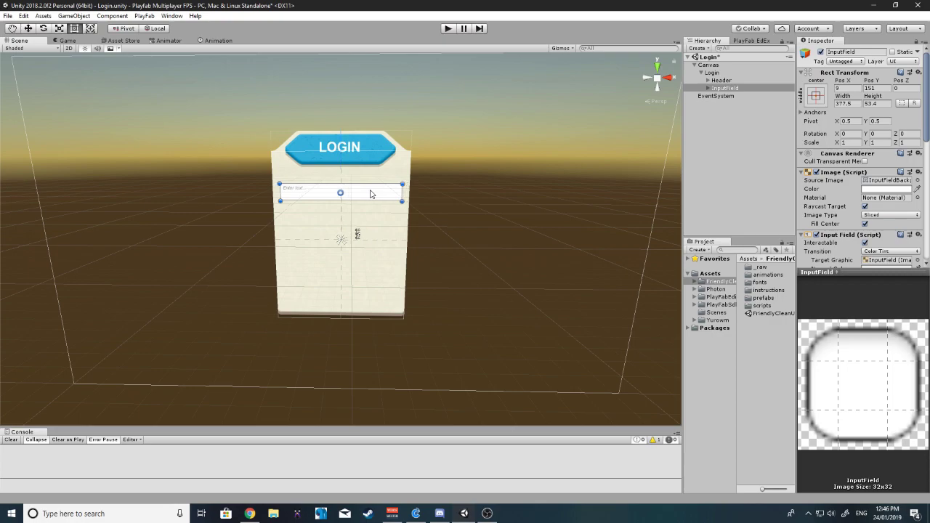
# Align the input field's Placeholder and Text vertically to the middle and enable Best Fit on both
pyautogui.click(707, 88)
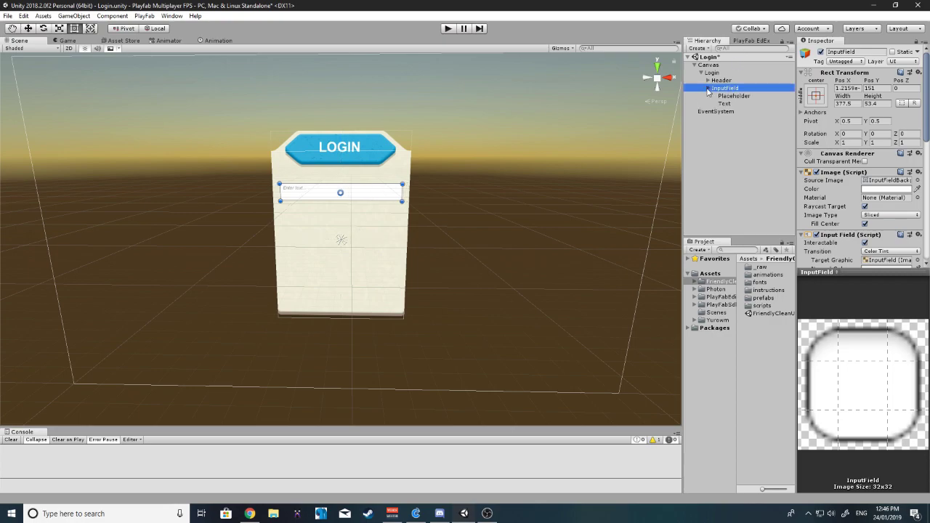
pyautogui.click(734, 96)
pyautogui.scroll(-3, 910, 183)
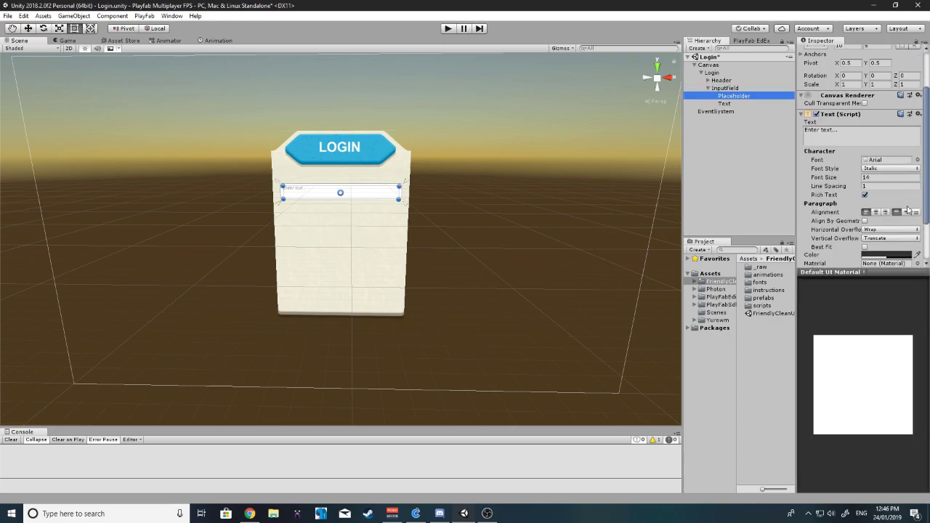
pyautogui.click(724, 103)
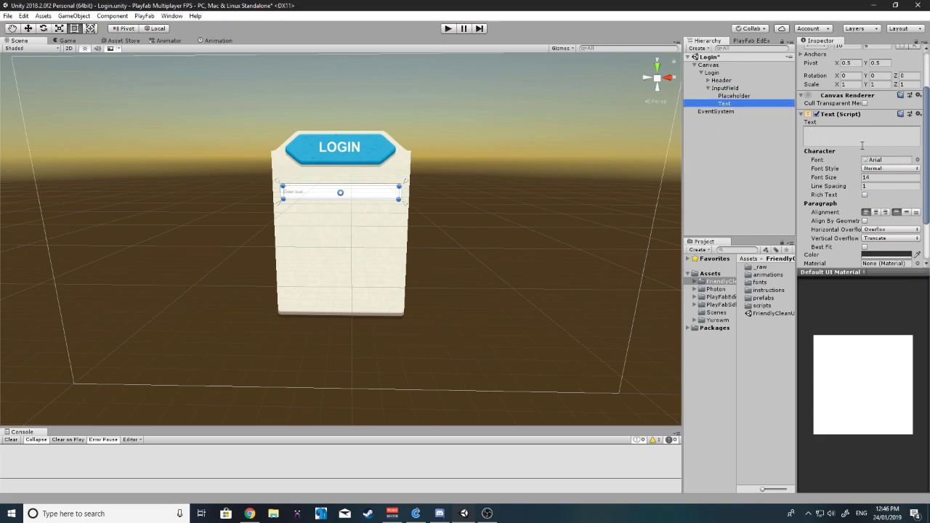
pyautogui.click(906, 212)
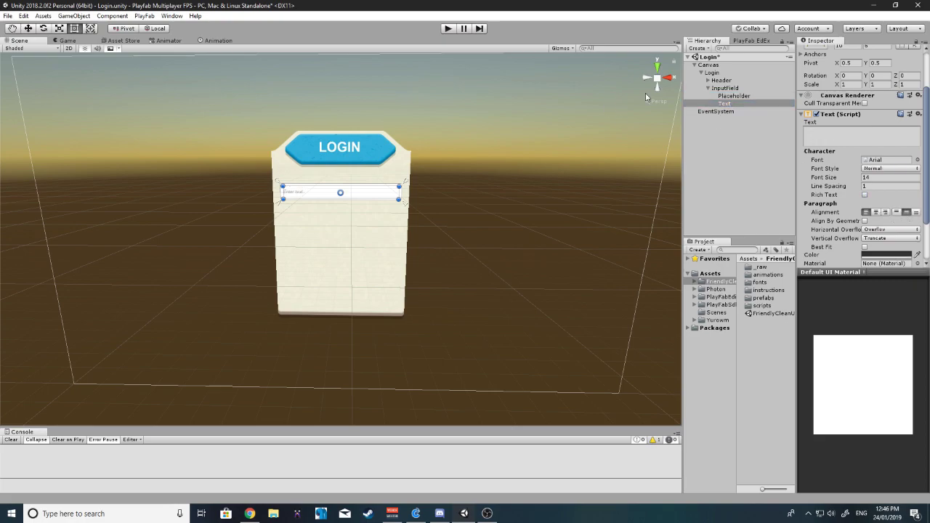
pyautogui.click(865, 247)
pyautogui.click(734, 95)
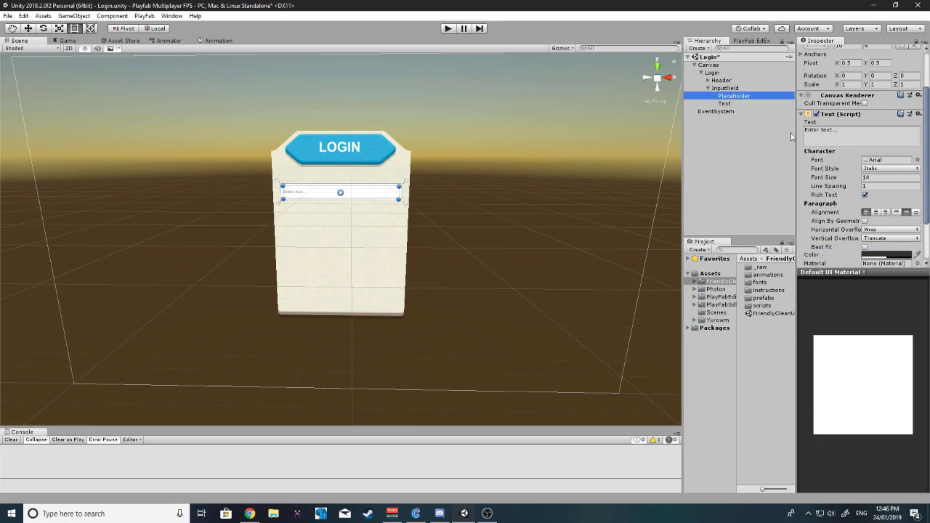
pyautogui.click(864, 247)
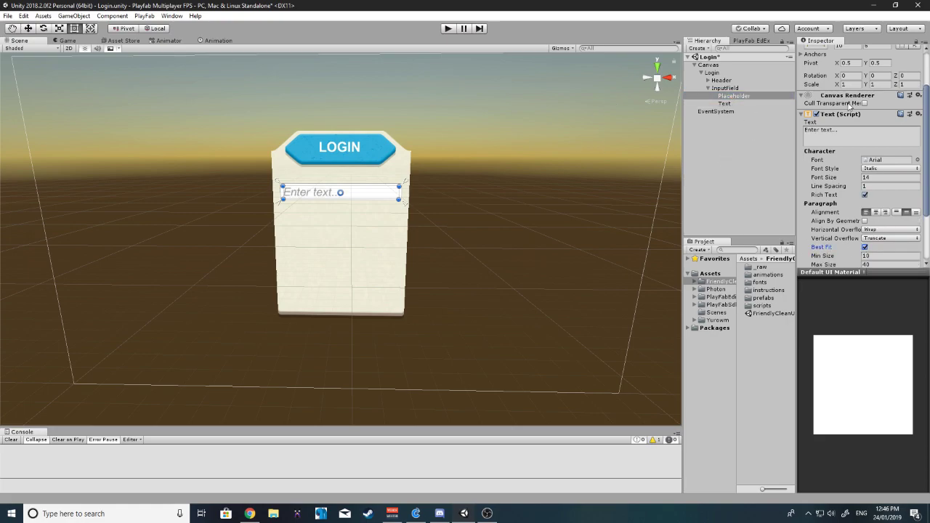
# Try several frame, button, slider, progress bar and backplate sprites as the input field's source image
pyautogui.click(735, 90)
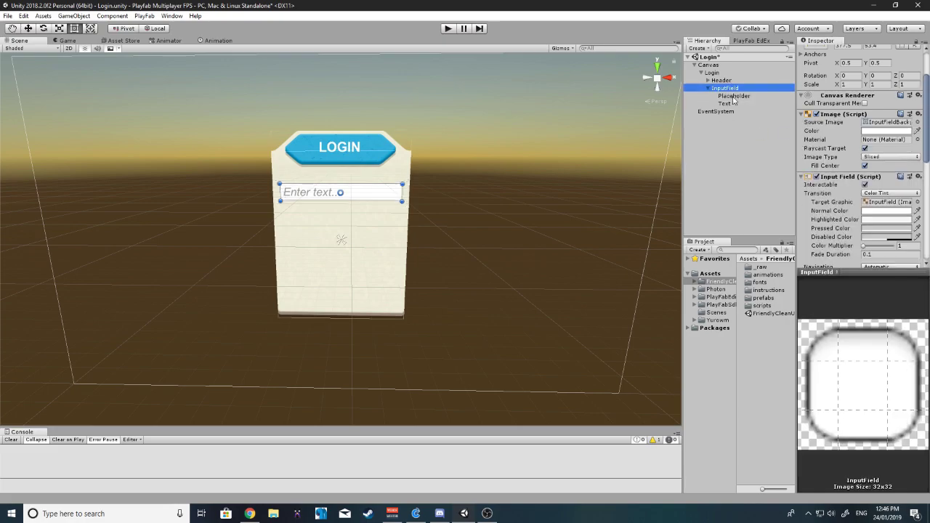
pyautogui.click(734, 97)
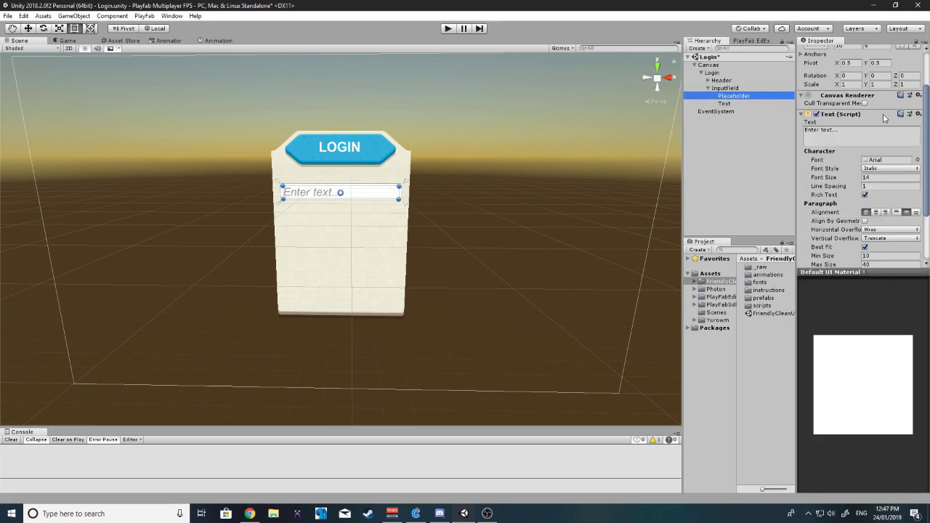
pyautogui.click(733, 89)
pyautogui.click(917, 123)
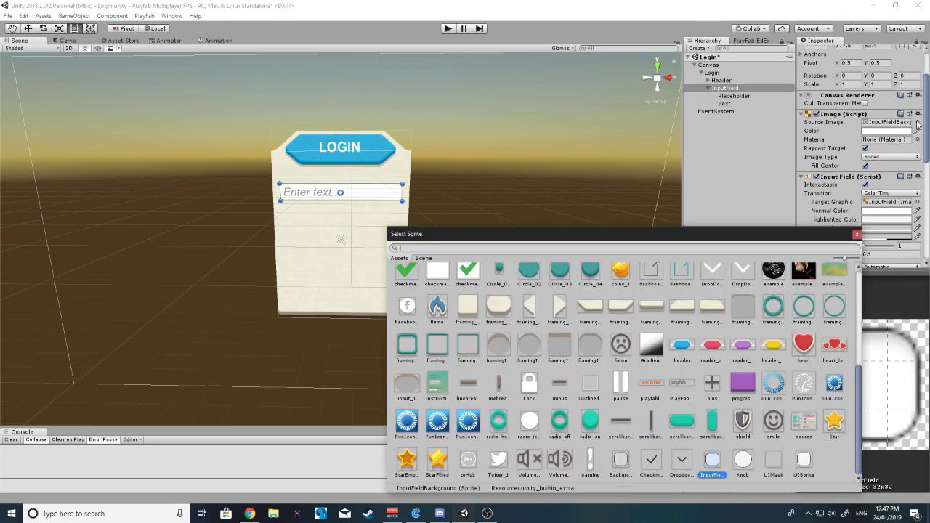
pyautogui.scroll(5, 654, 320)
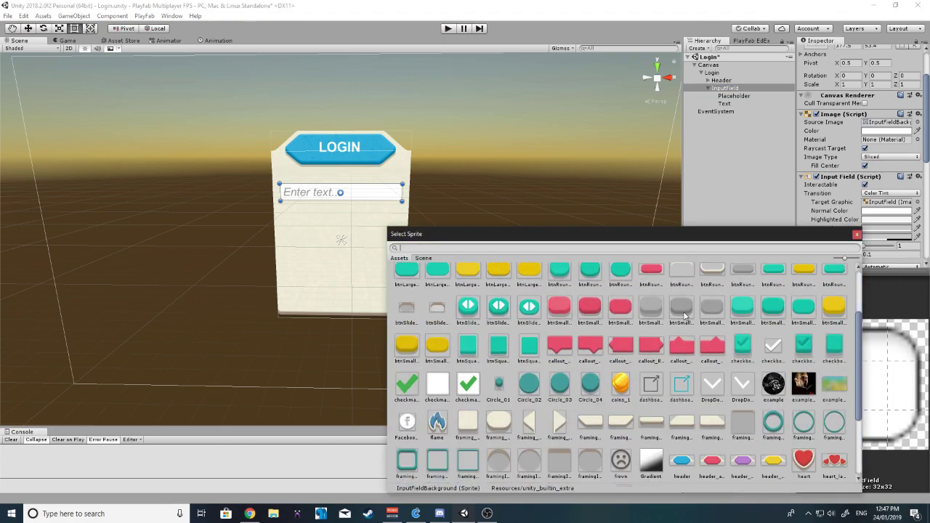
pyautogui.scroll(-3, 684, 314)
pyautogui.scroll(-1, 651, 407)
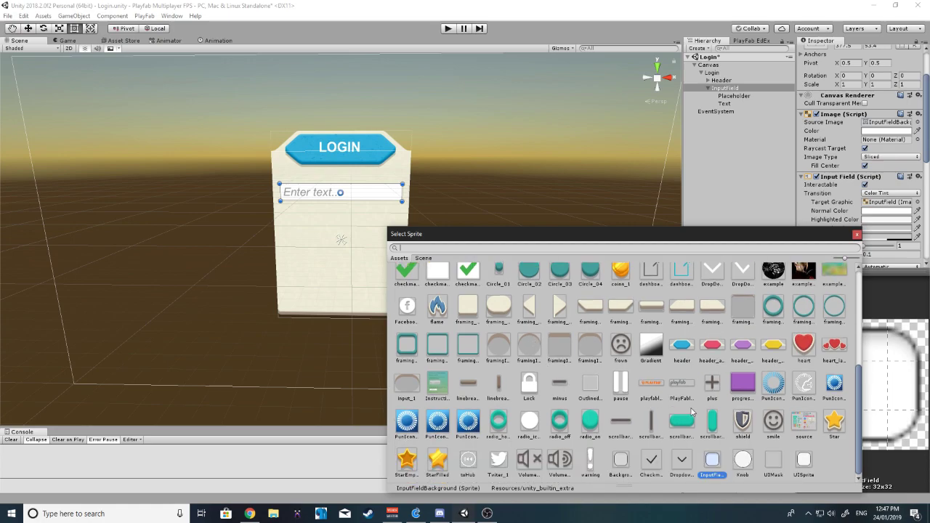
pyautogui.scroll(1, 445, 344)
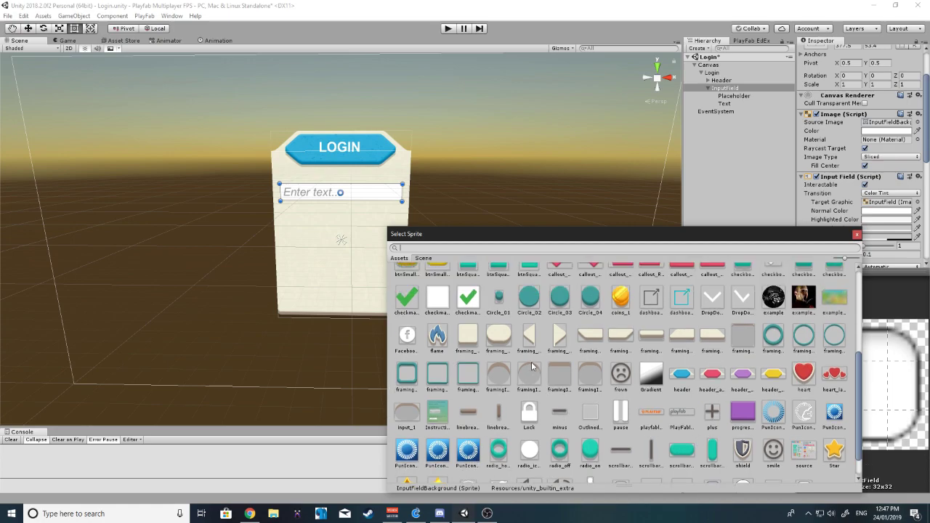
pyautogui.click(405, 374)
pyautogui.click(438, 374)
pyautogui.click(468, 374)
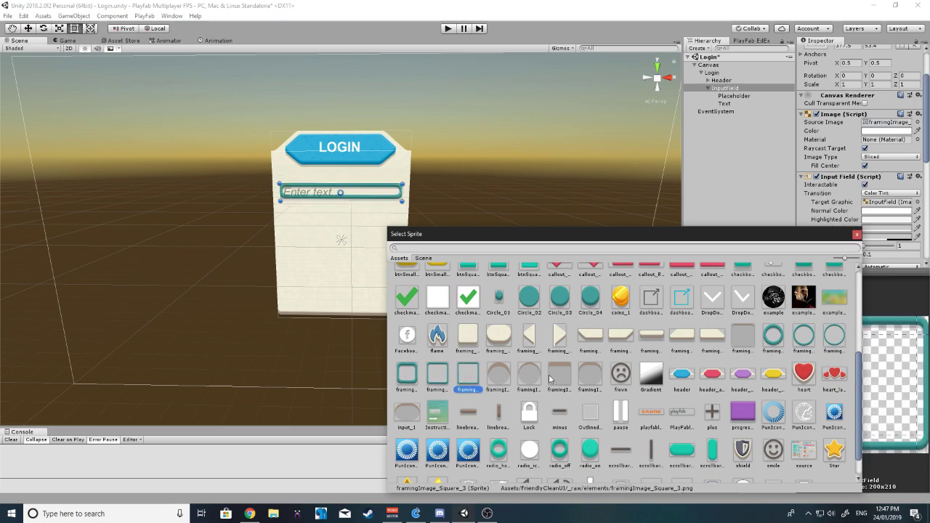
pyautogui.scroll(2, 533, 379)
pyautogui.click(469, 396)
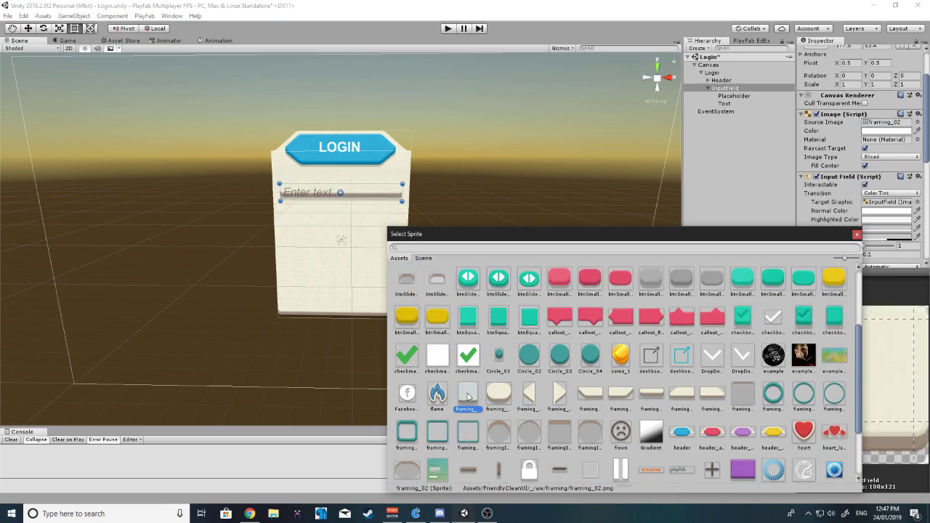
pyautogui.scroll(3, 634, 368)
pyautogui.click(691, 335)
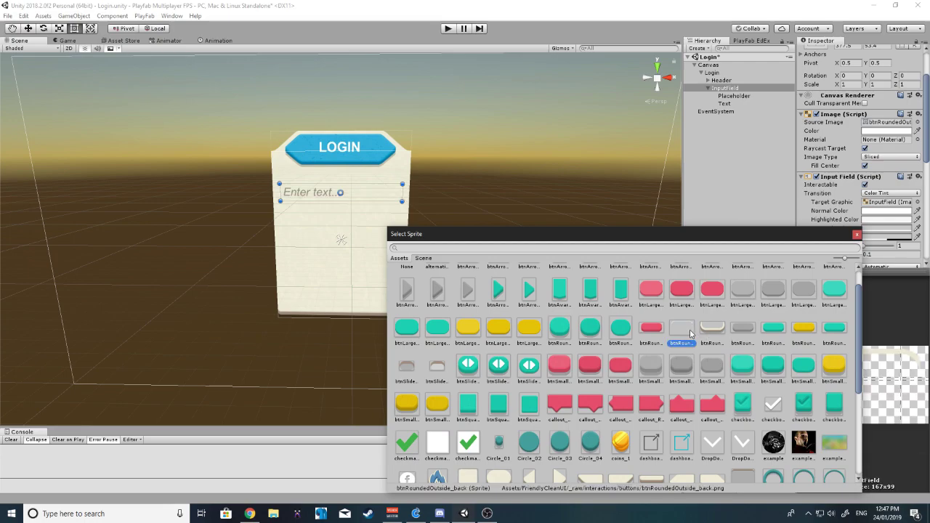
pyautogui.scroll(1, 772, 368)
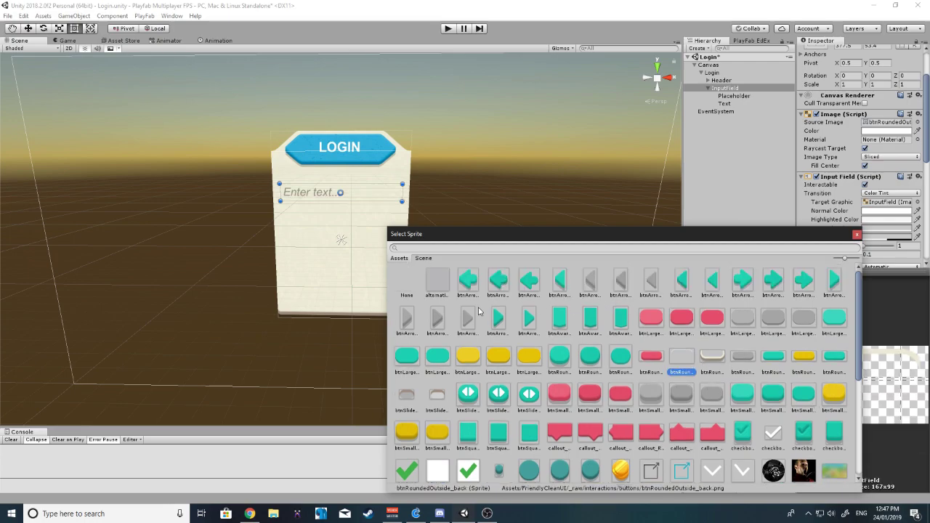
pyautogui.click(417, 399)
pyautogui.click(427, 399)
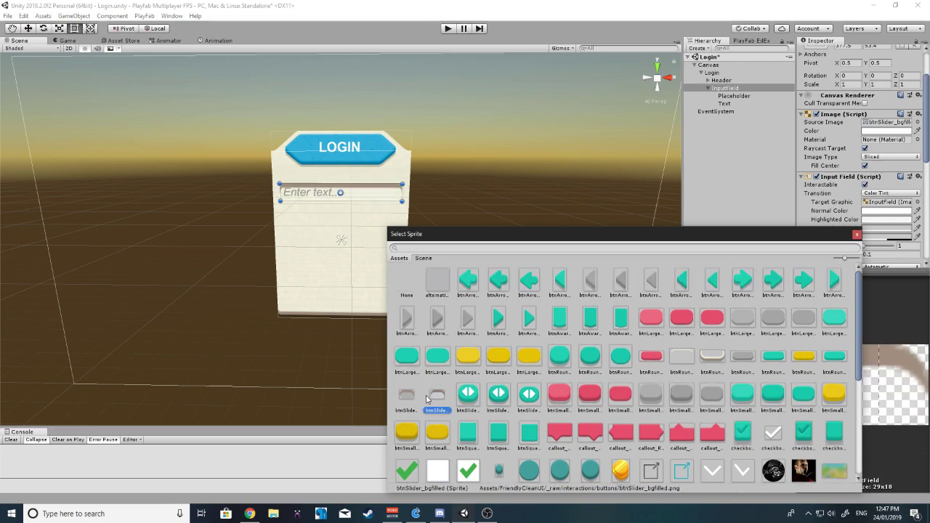
pyautogui.click(523, 356)
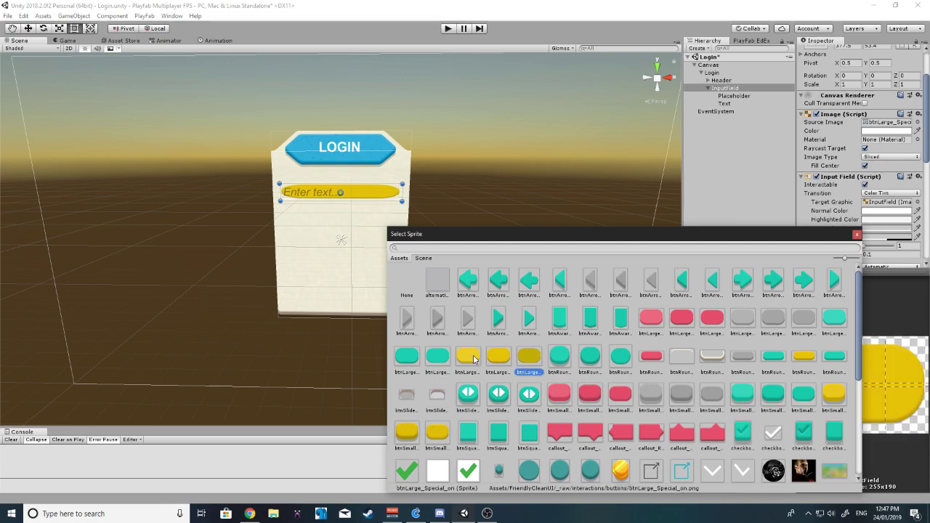
pyautogui.click(471, 357)
pyautogui.click(439, 358)
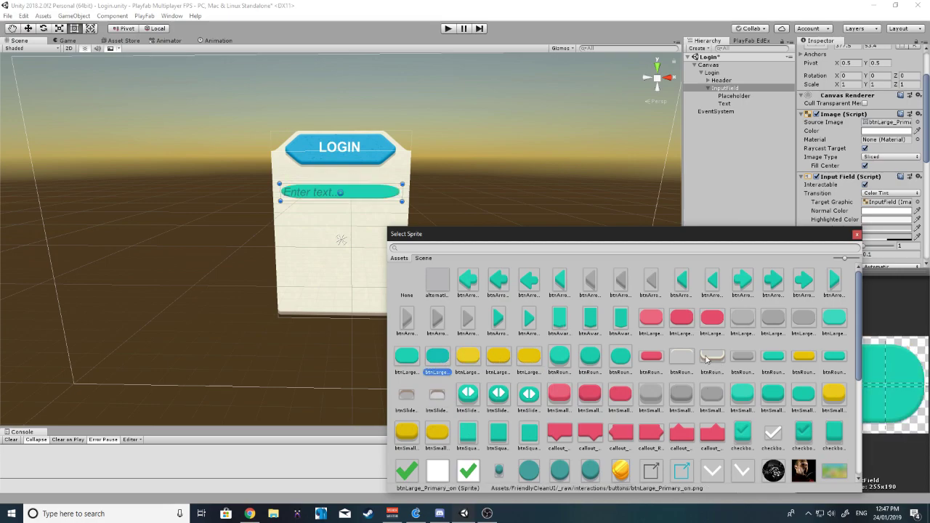
pyautogui.click(741, 393)
pyautogui.scroll(-3, 749, 385)
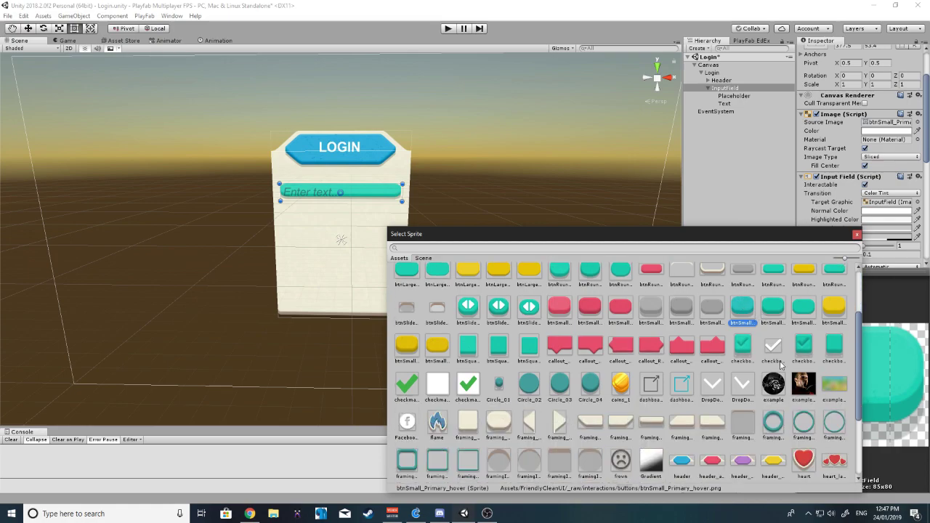
pyautogui.scroll(-3, 776, 339)
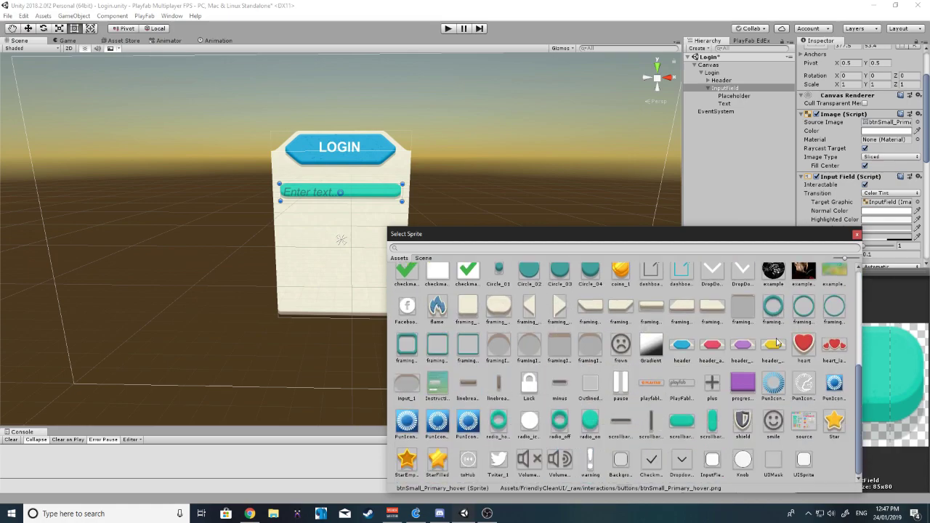
pyautogui.click(748, 384)
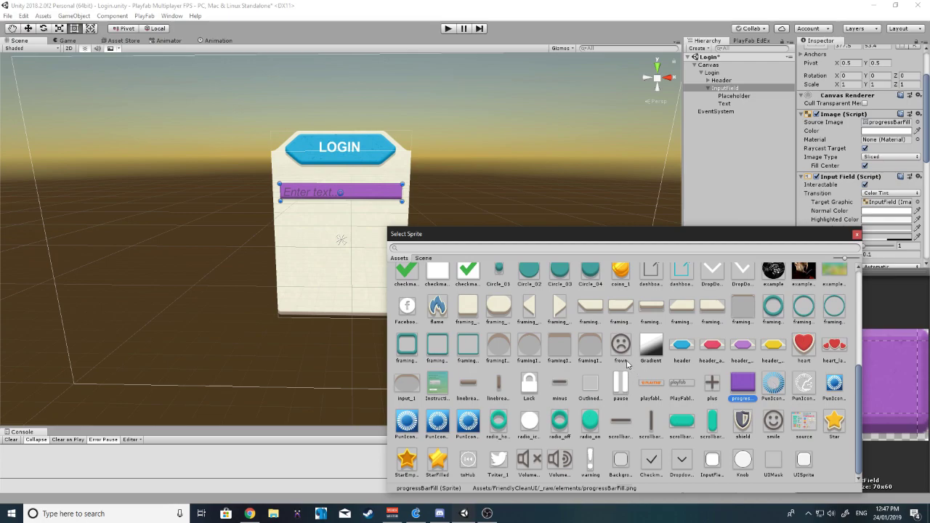
pyautogui.scroll(5, 518, 356)
pyautogui.scroll(2, 515, 357)
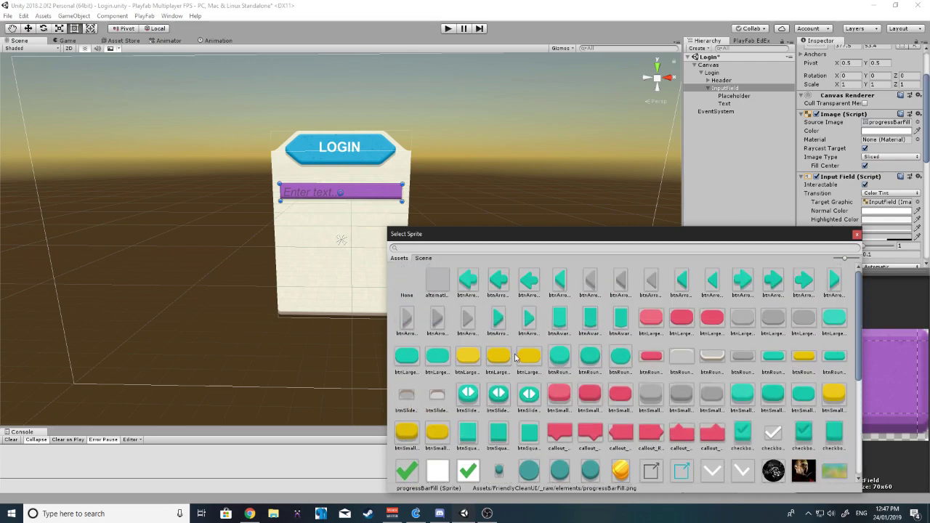
pyautogui.click(429, 294)
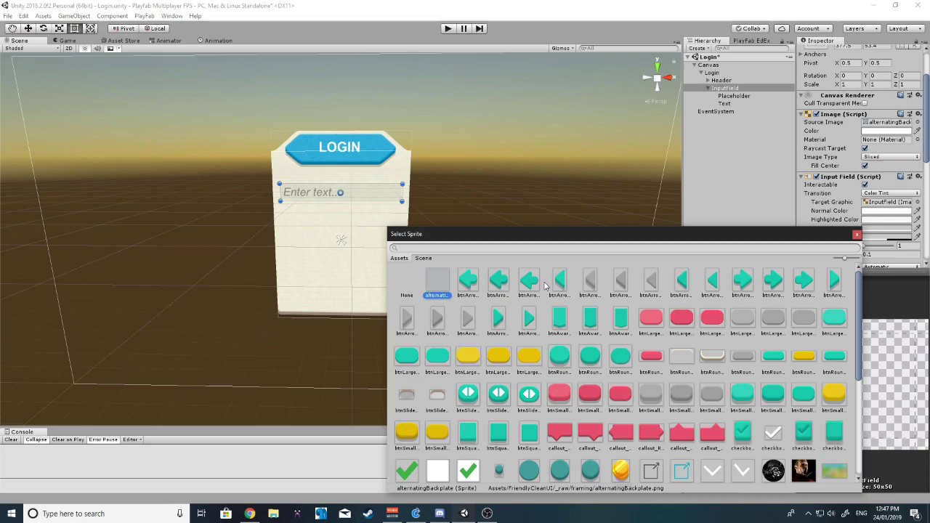
# Set the input field's source image to the built-in UISprite
pyautogui.scroll(-5, 797, 319)
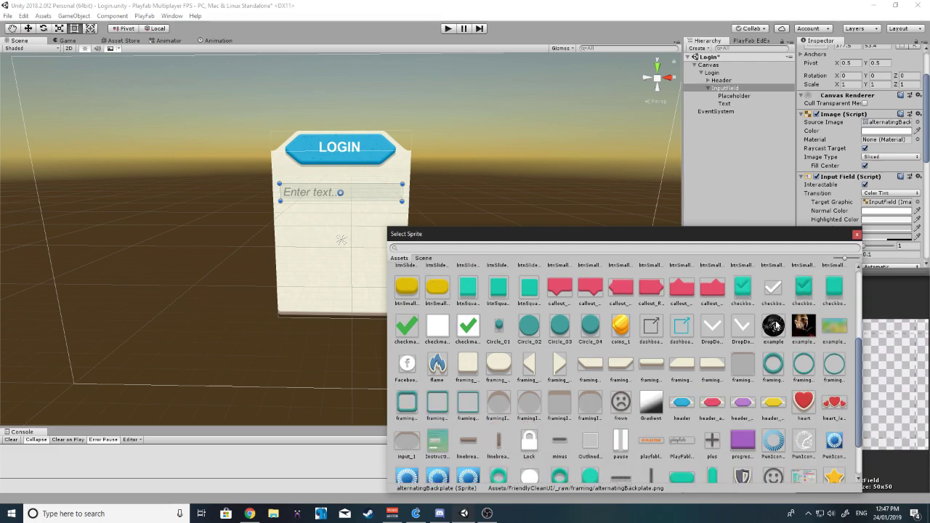
pyautogui.scroll(-2, 642, 322)
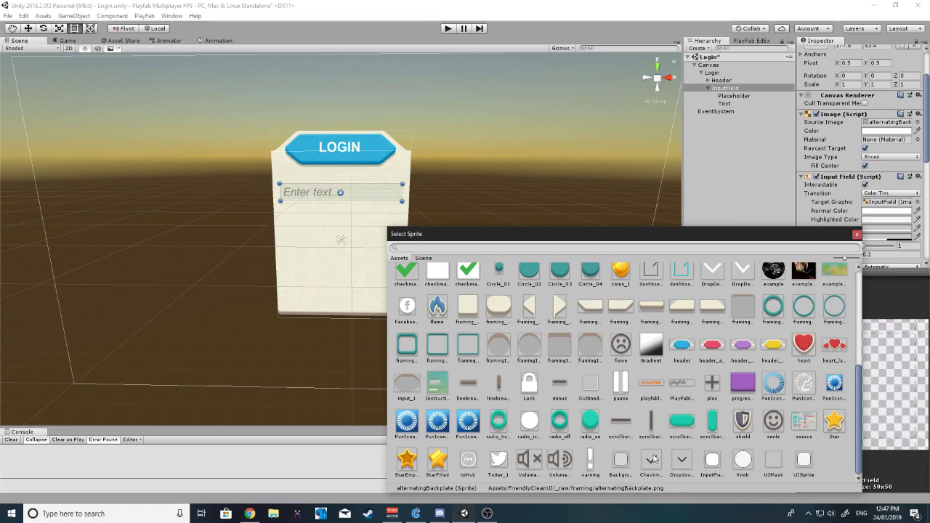
pyautogui.click(803, 461)
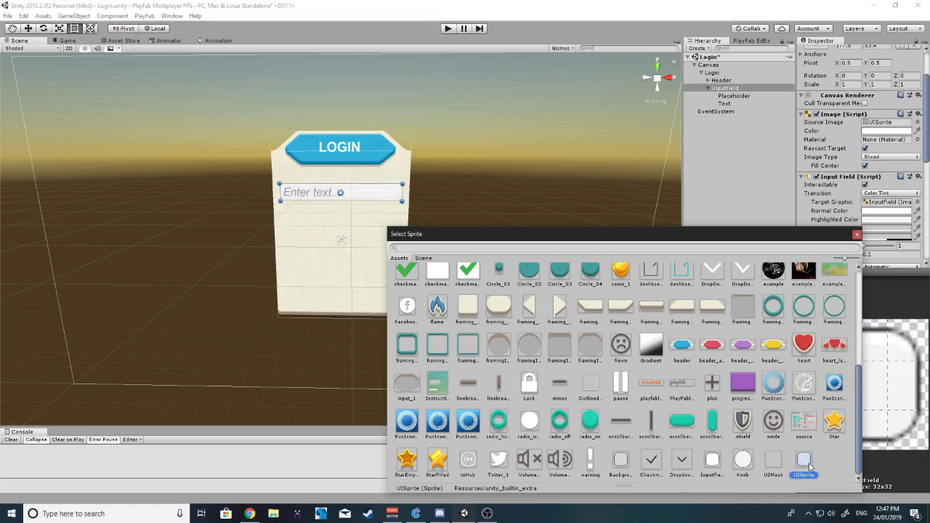
pyautogui.doubleClick(803, 461)
pyautogui.click(363, 268)
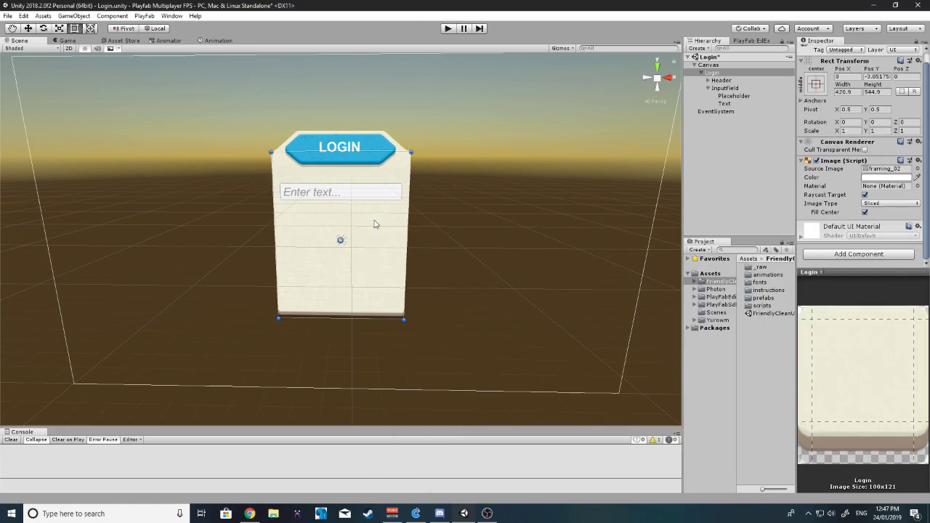
# Rename the input field object as Username
pyautogui.click(733, 88)
pyautogui.scroll(1, 835, 87)
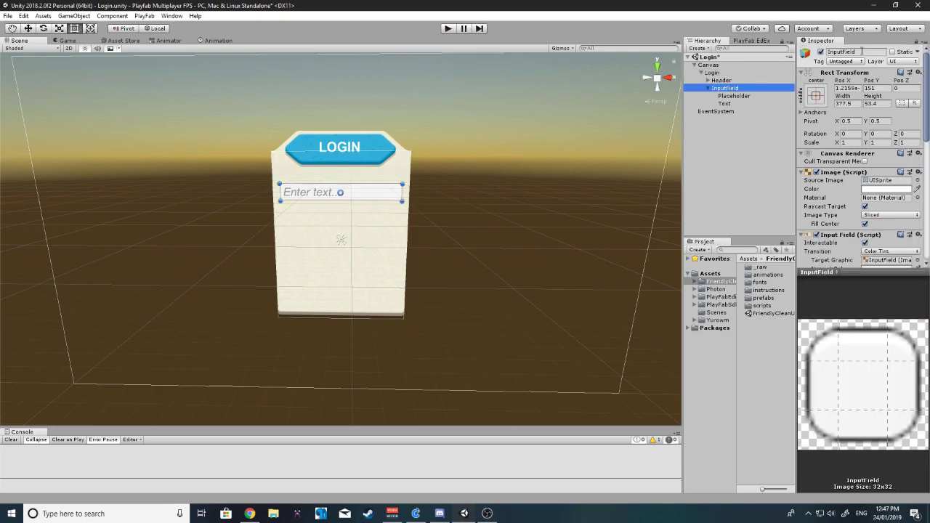
pyautogui.click(862, 51)
pyautogui.doubleClick(865, 51)
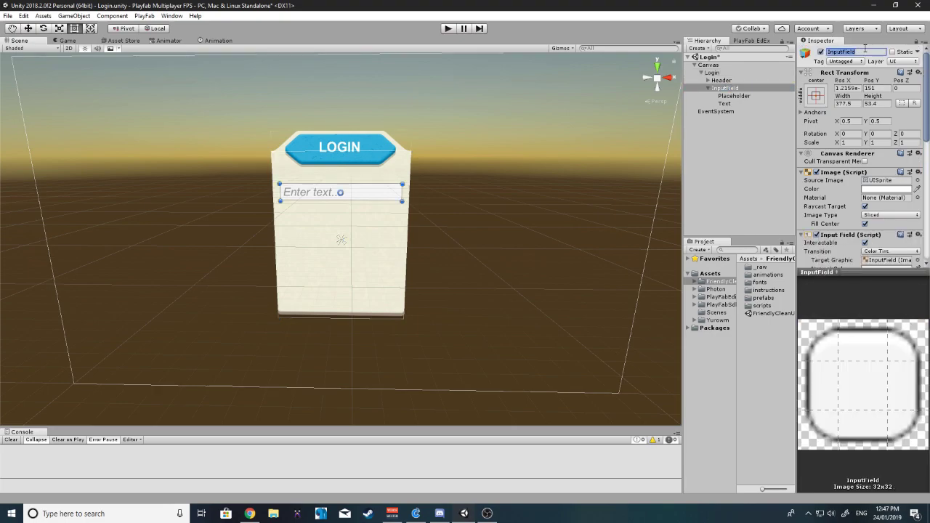
pyautogui.write('Username')
pyautogui.press('Return')
# Duplicate the Username field, rename the copy as Password and centre it just below the original at about Pos Y 73
pyautogui.click(709, 89)
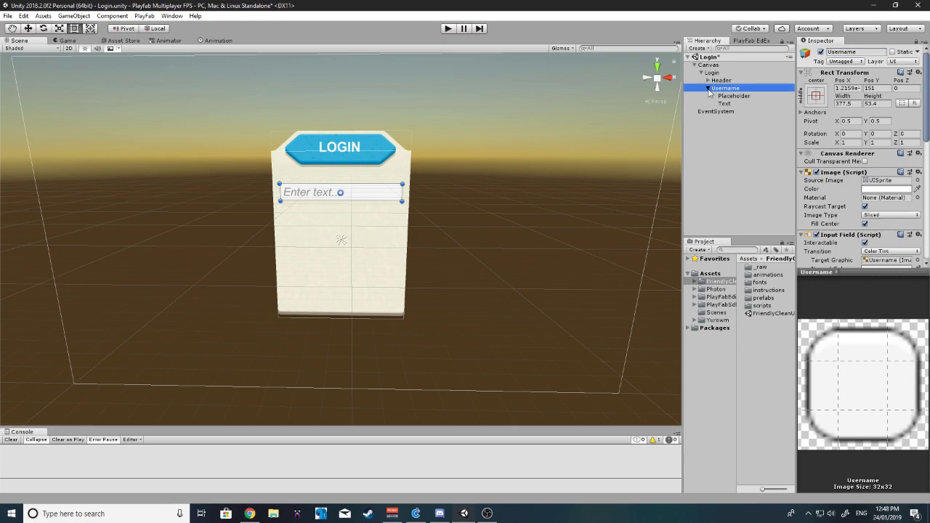
pyautogui.hotkey('ctrl', 'd')
pyautogui.click(843, 50)
pyautogui.write('Password')
pyautogui.press('Return')
pyautogui.moveTo(377, 192); pyautogui.dragTo(374, 220)
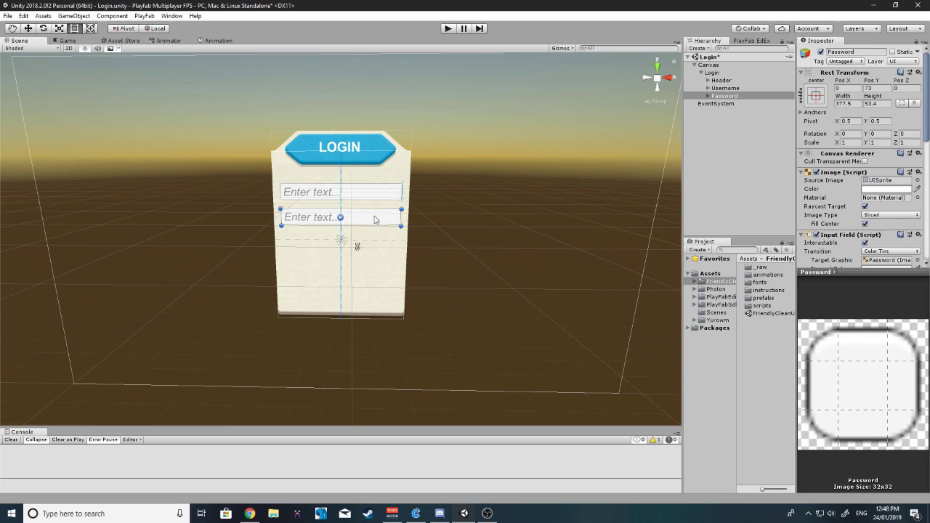
# Change the Username field's placeholder text to "Enter username..."
pyautogui.click(706, 88)
pyautogui.click(708, 88)
pyautogui.click(741, 96)
pyautogui.moveTo(848, 193); pyautogui.dragTo(822, 192)
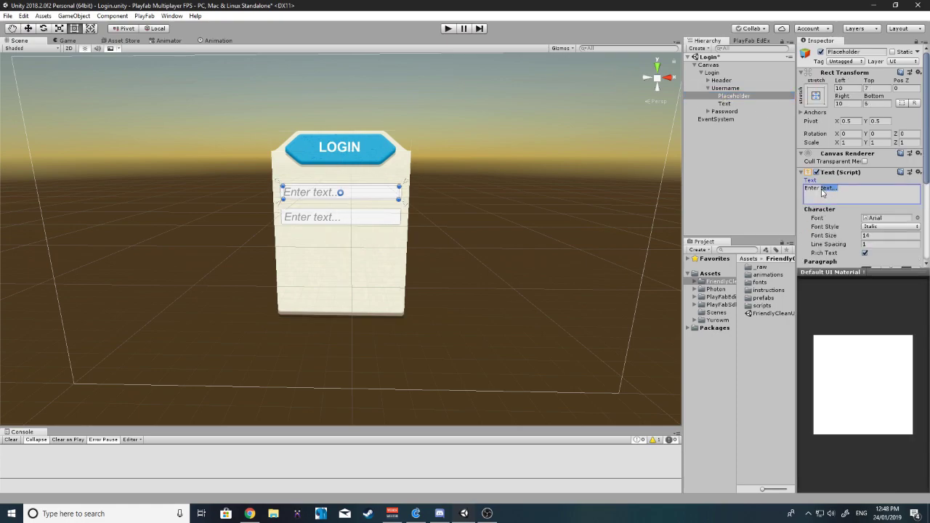
pyautogui.write('username.')
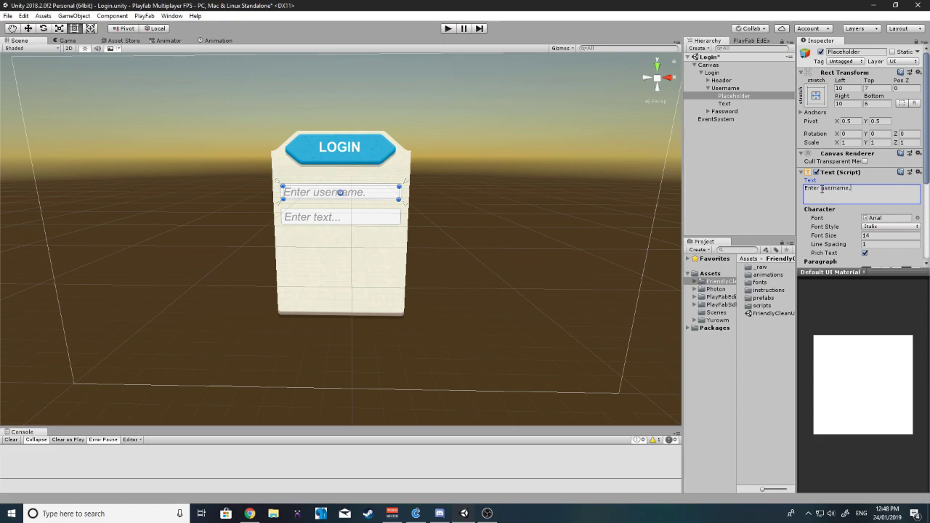
# Change the Password field's placeholder text to "Enter password"
pyautogui.click(705, 112)
pyautogui.click(708, 111)
pyautogui.click(728, 127)
pyautogui.click(741, 120)
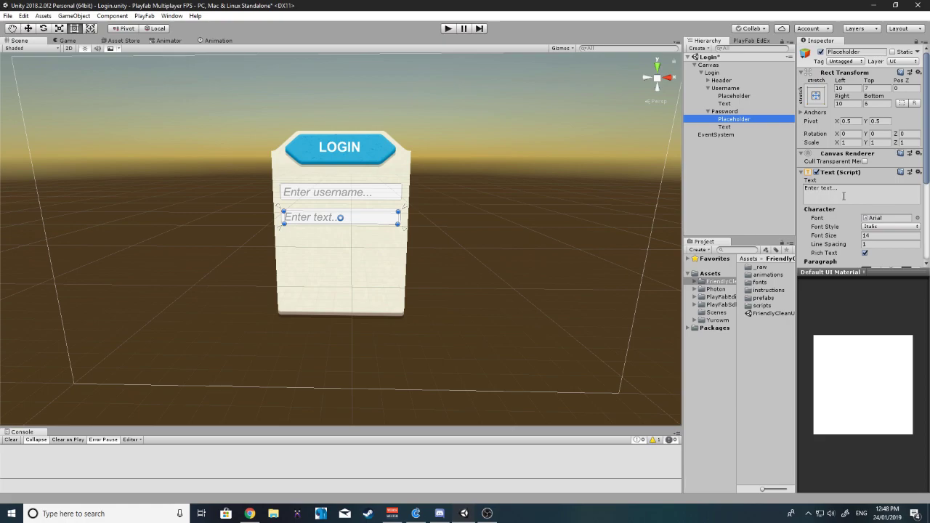
pyautogui.click(843, 196)
pyautogui.write('Enter')
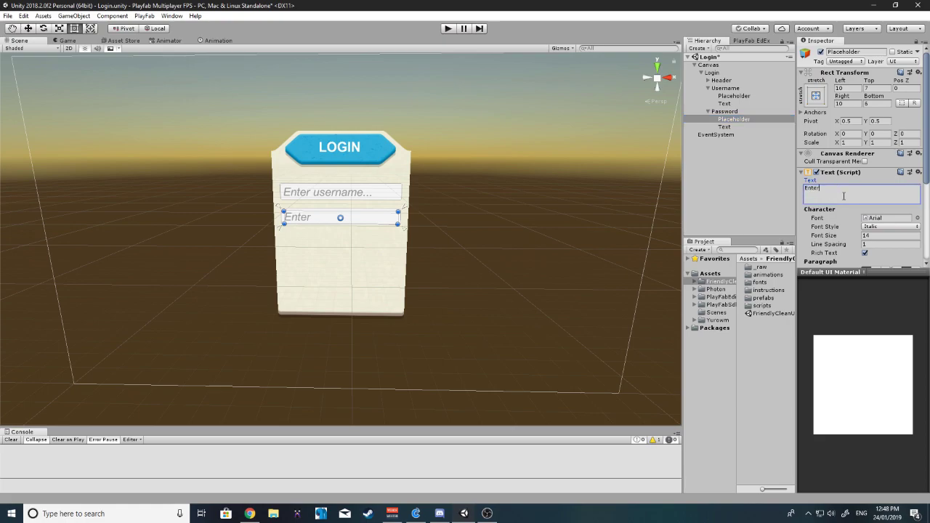
pyautogui.write(' password')
# Set the Password input field's Content Type to Password
pyautogui.click(727, 111)
pyautogui.scroll(-6, 854, 139)
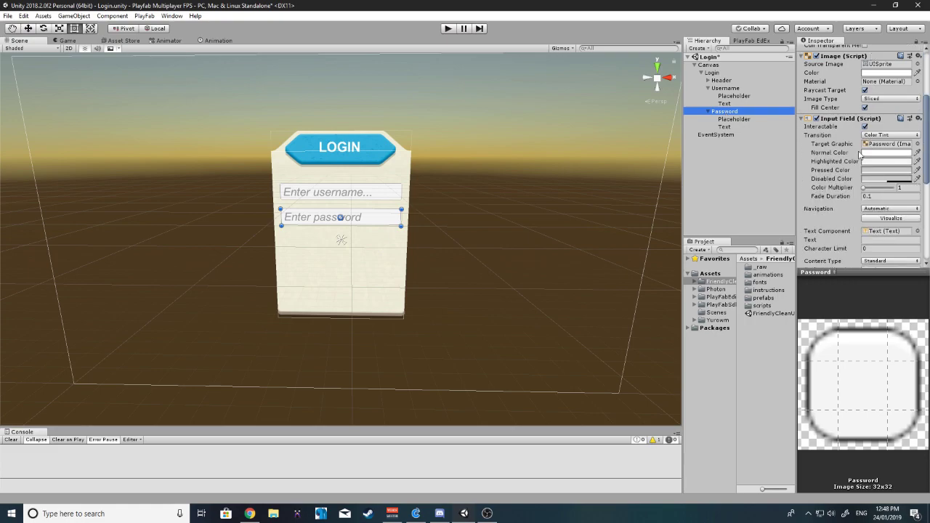
pyautogui.scroll(-2, 864, 145)
pyautogui.scroll(-2, 842, 202)
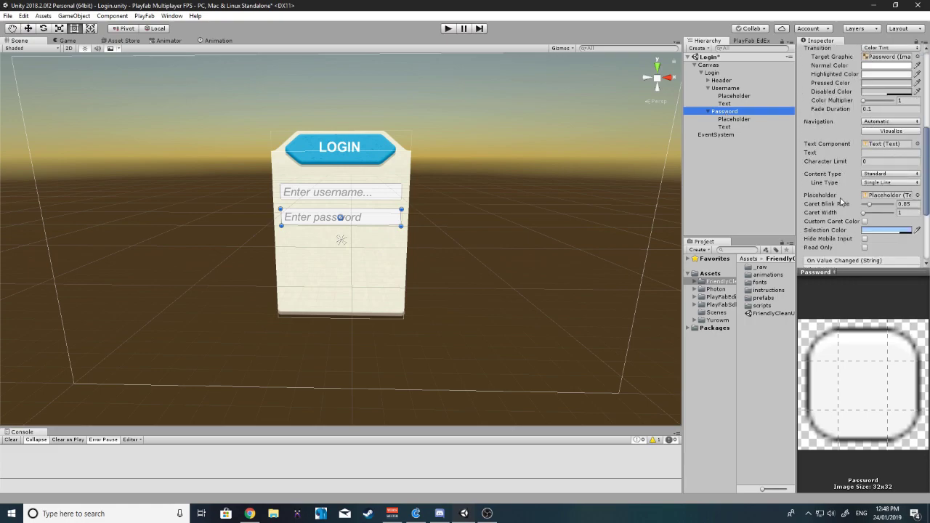
pyautogui.click(878, 175)
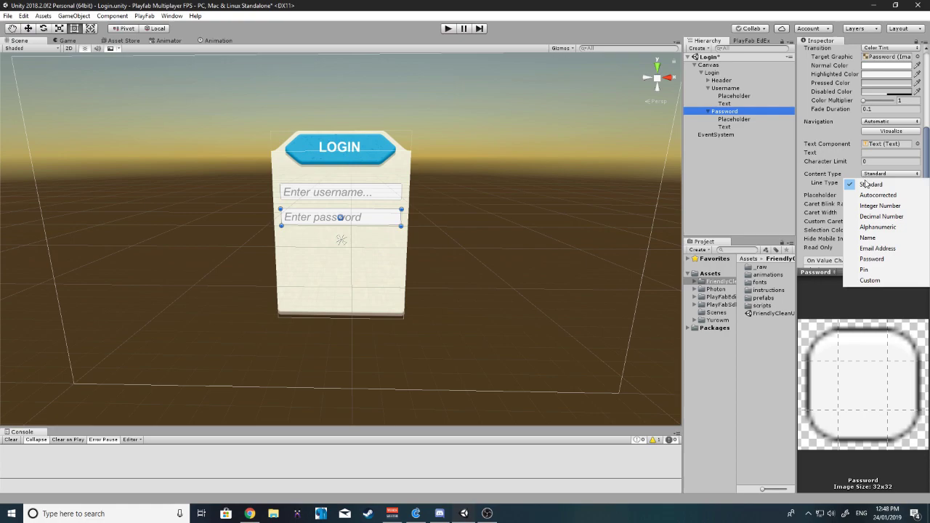
pyautogui.click(886, 264)
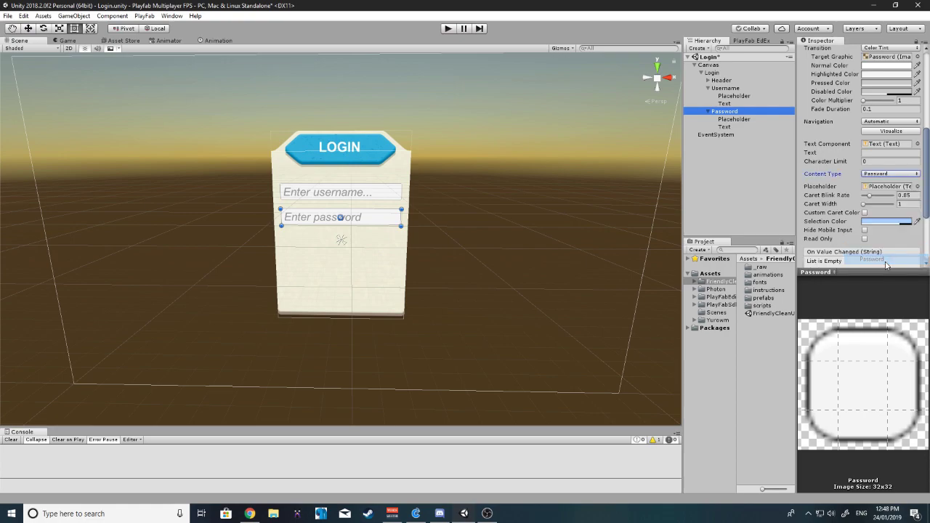
# Run the scene, enter a test password in the Password field to check its masking, and stop playback
pyautogui.click(447, 29)
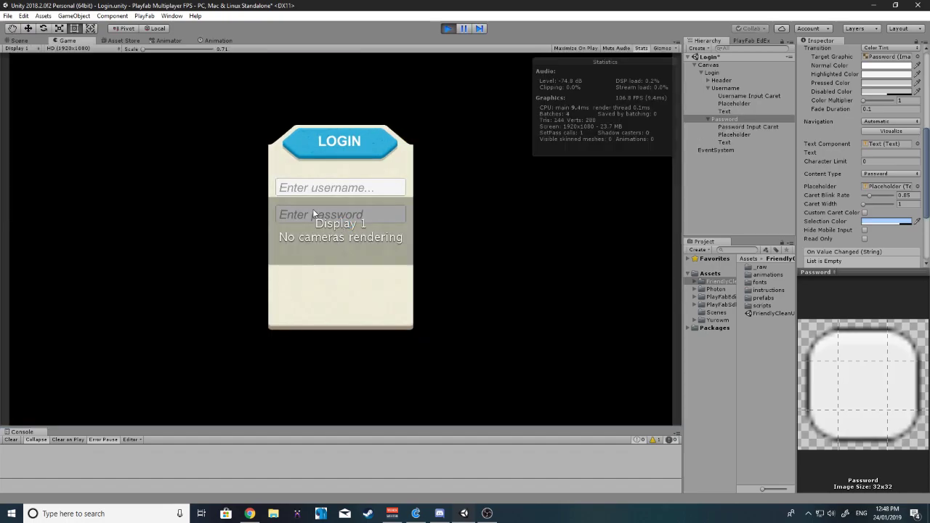
pyautogui.click(314, 214)
pyautogui.write('asdasdfgasddas')
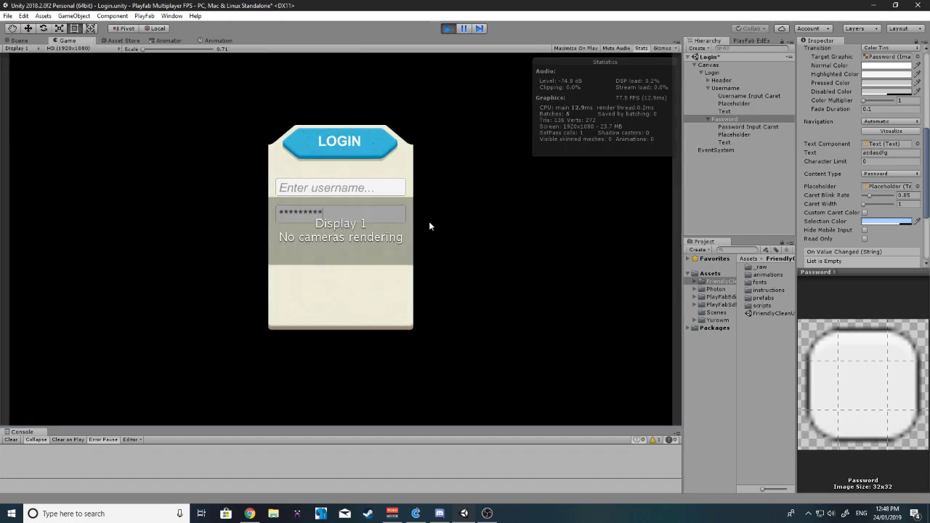
pyautogui.click(444, 25)
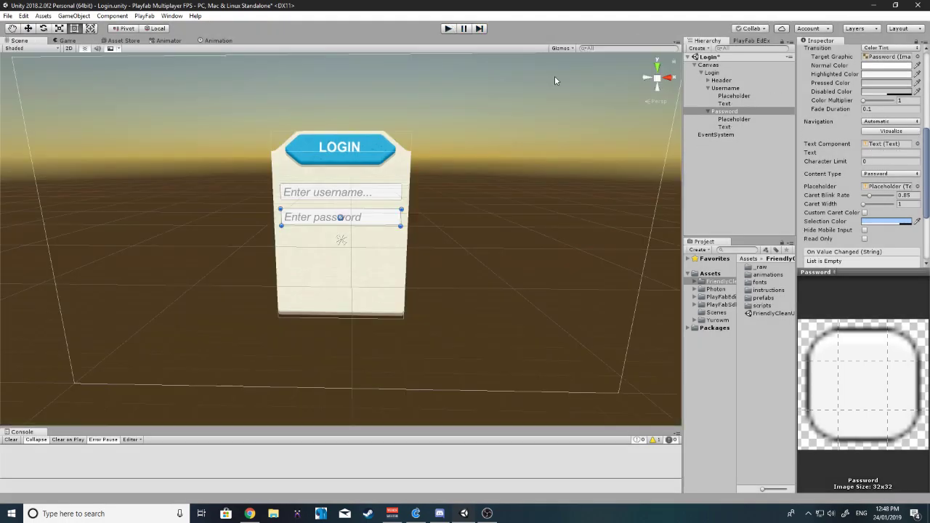
# Add a UI button to the Login panel and size it to about 377.5 by 86.5, centred below the Password field
pyautogui.click(708, 112)
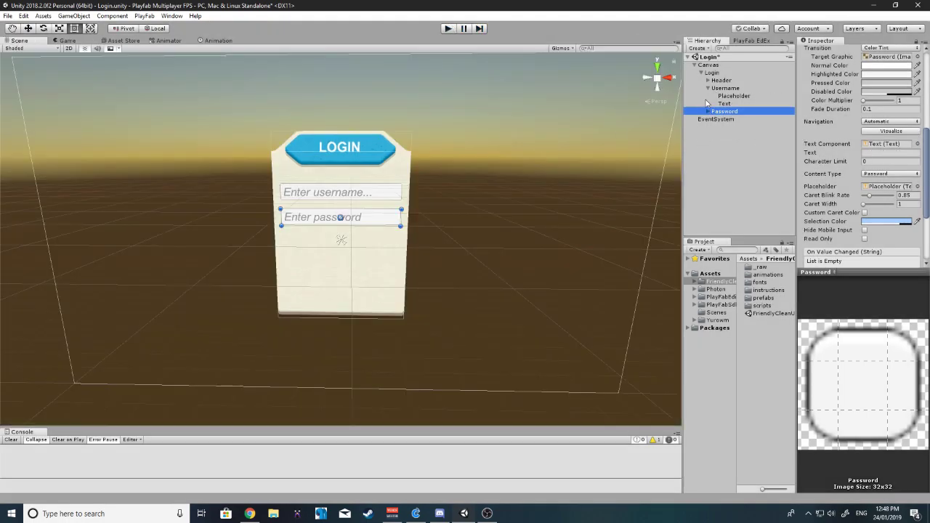
pyautogui.click(706, 88)
pyautogui.rightClick(711, 73)
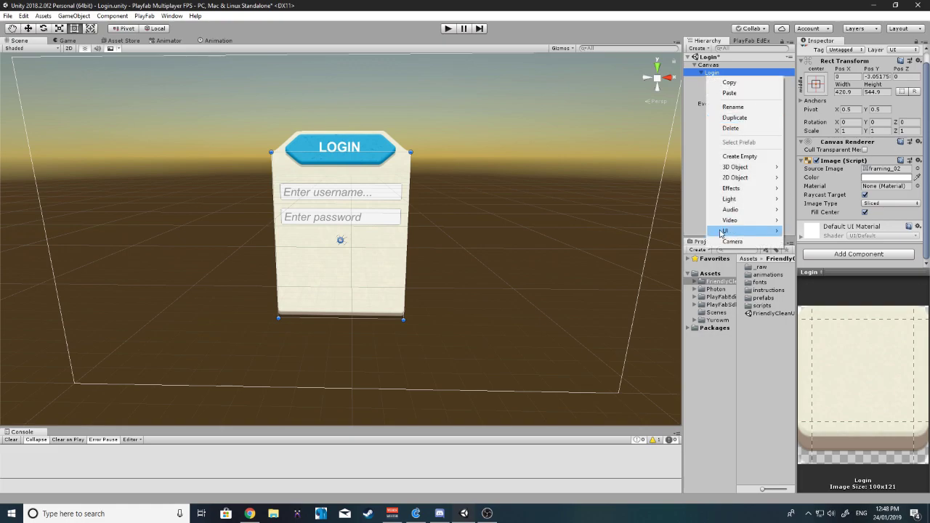
pyautogui.moveTo(738, 234)
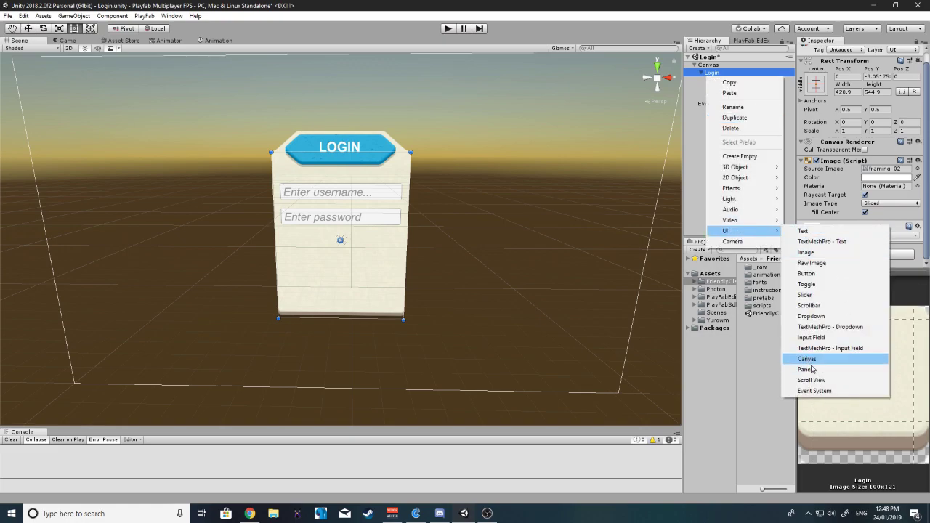
pyautogui.click(815, 275)
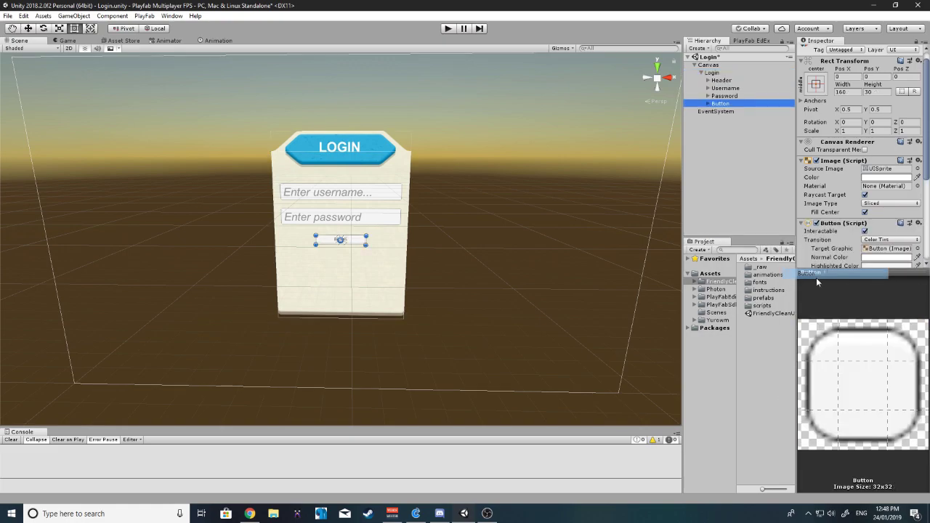
pyautogui.moveTo(354, 244); pyautogui.dragTo(390, 248)
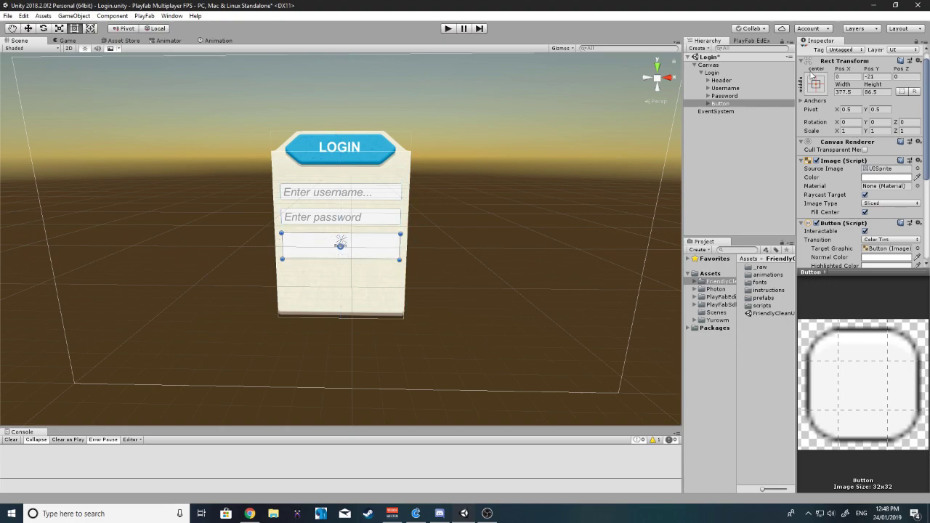
# Look through the sprites available for the button's source image, and delete the button from the Login panel
pyautogui.click(917, 169)
pyautogui.scroll(5, 674, 336)
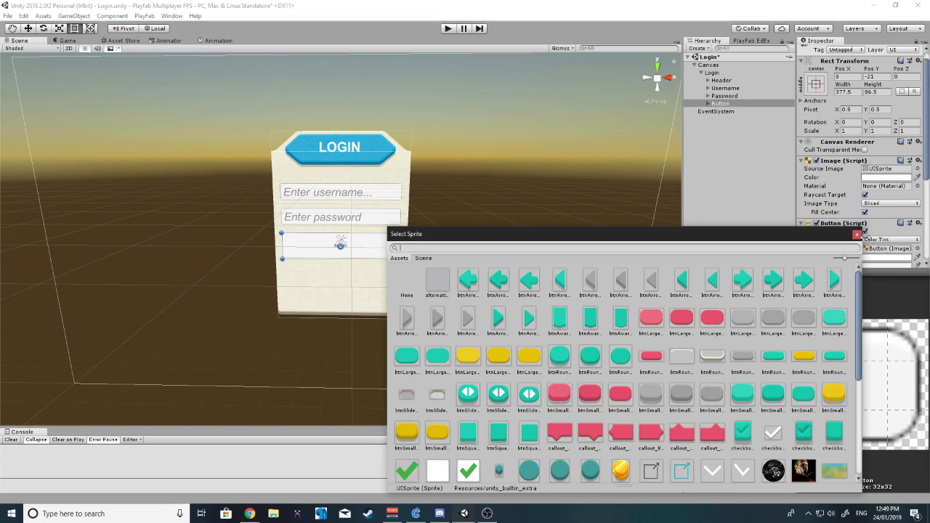
pyautogui.click(856, 234)
pyautogui.click(724, 104)
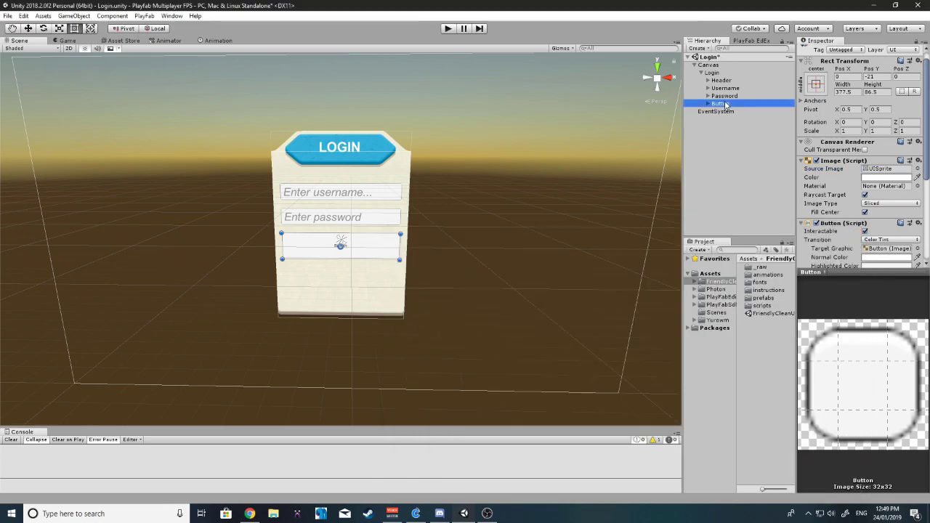
pyautogui.press('Delete')
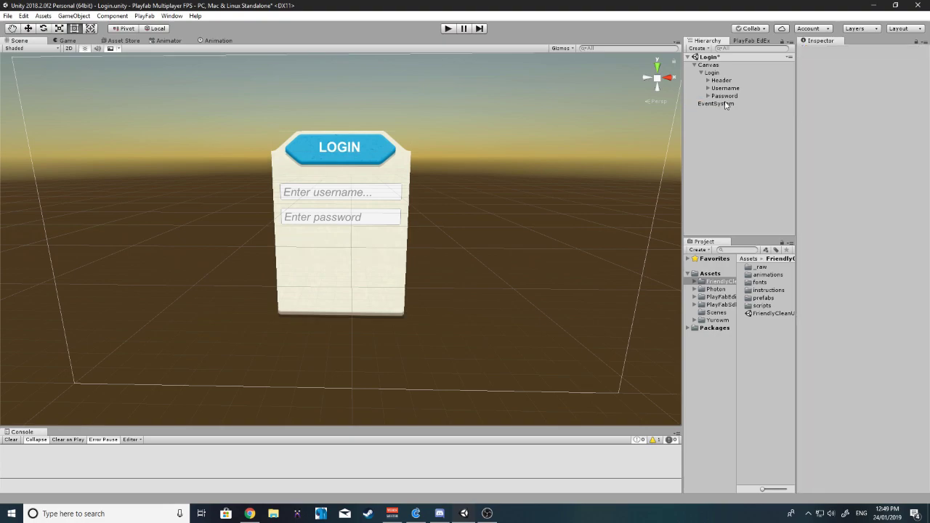
# Open the FriendlyCleanUI prefabs folder, preview its large button prefabs, and widen the Hierarchy and Project area
pyautogui.click(766, 300)
pyautogui.doubleClick(765, 299)
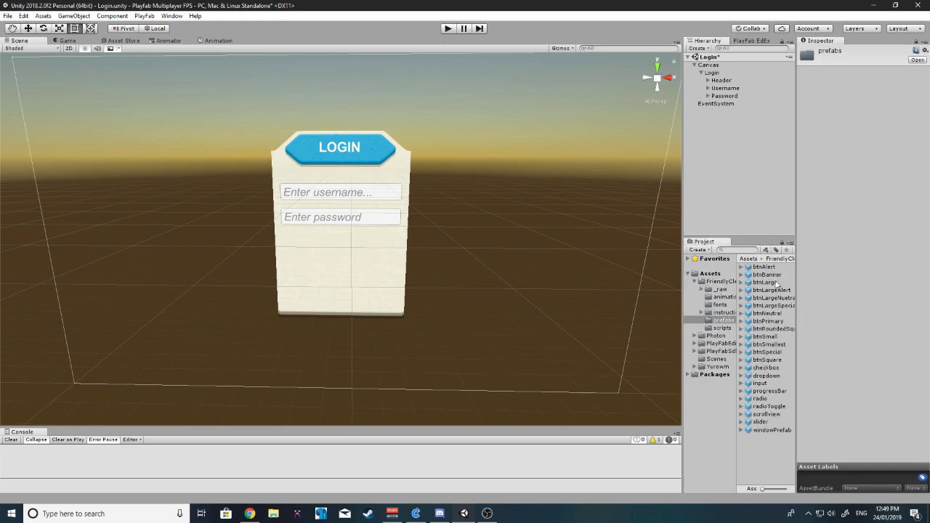
pyautogui.click(769, 267)
pyautogui.click(771, 283)
pyautogui.click(772, 298)
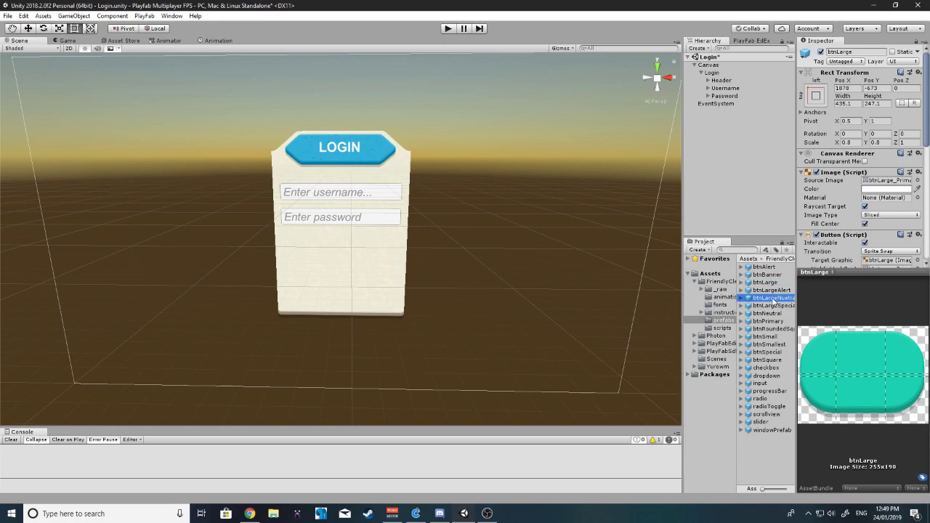
pyautogui.click(769, 290)
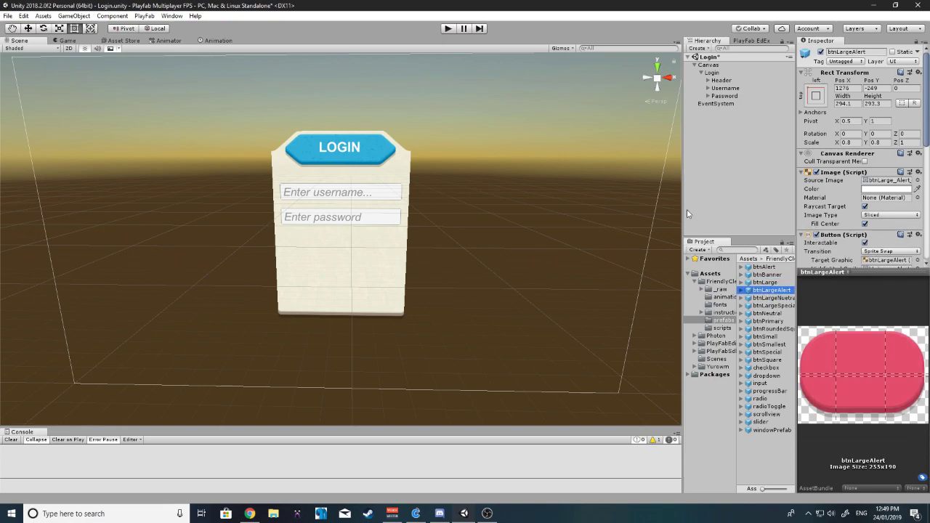
pyautogui.moveTo(683, 192); pyautogui.dragTo(594, 191)
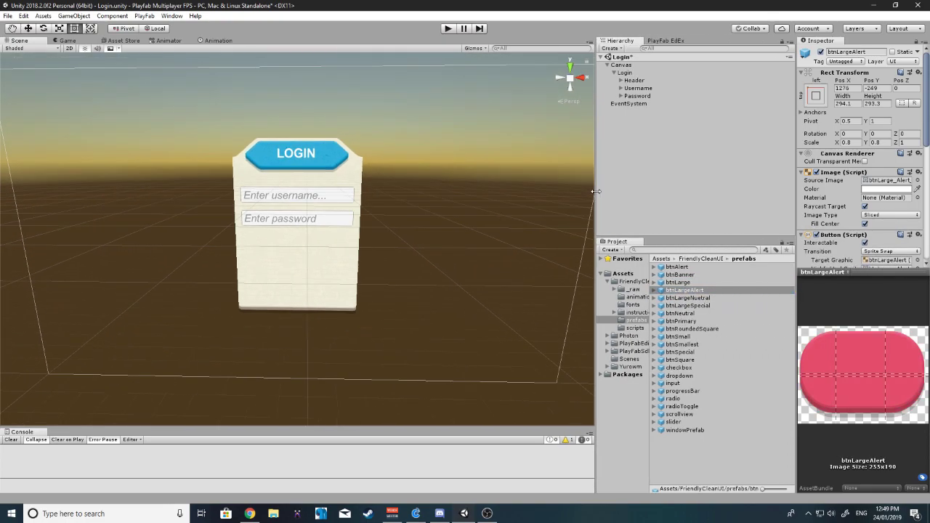
# Go through the FriendlyCleanUI prefabs one by one to examine their previews and components
pyautogui.click(692, 330)
pyautogui.press('Up')
pyautogui.press('Up')
pyautogui.press('Up')
pyautogui.press('Up')
pyautogui.press('Up')
pyautogui.press('Up')
pyautogui.press('Up')
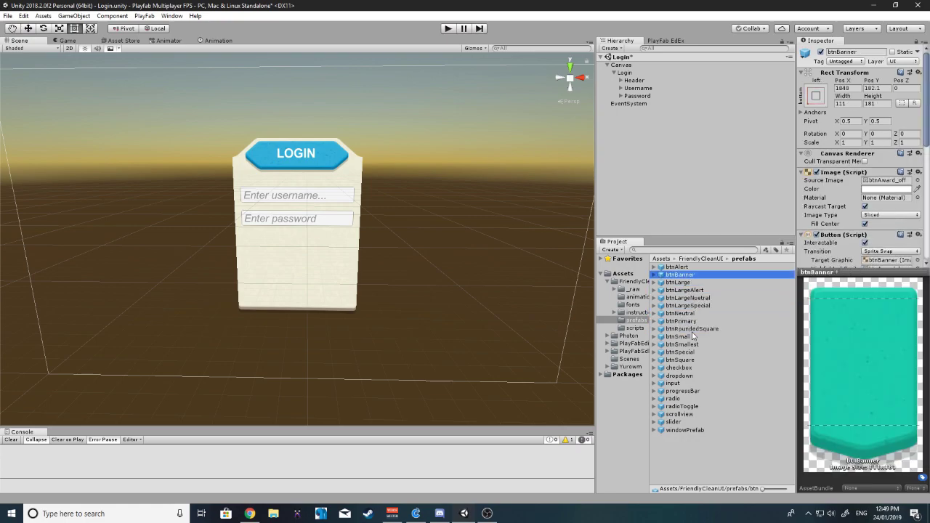
pyautogui.press('Down')
pyautogui.press('Down')
pyautogui.press('Down')
pyautogui.press('Down')
pyautogui.press('Down')
pyautogui.press('Down')
pyautogui.press('Down')
pyautogui.press('Down')
pyautogui.press('Down')
pyautogui.press('Down')
pyautogui.press('Down')
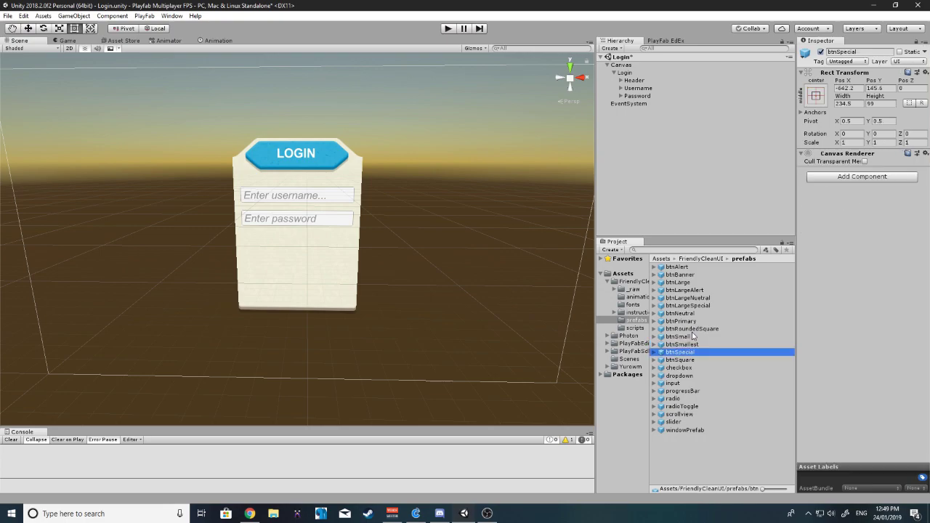
pyautogui.press('Down')
pyautogui.press('Down')
pyautogui.press('Down')
pyautogui.press('Down')
pyautogui.press('Down')
pyautogui.press('Down')
pyautogui.press('Down')
pyautogui.press('Down')
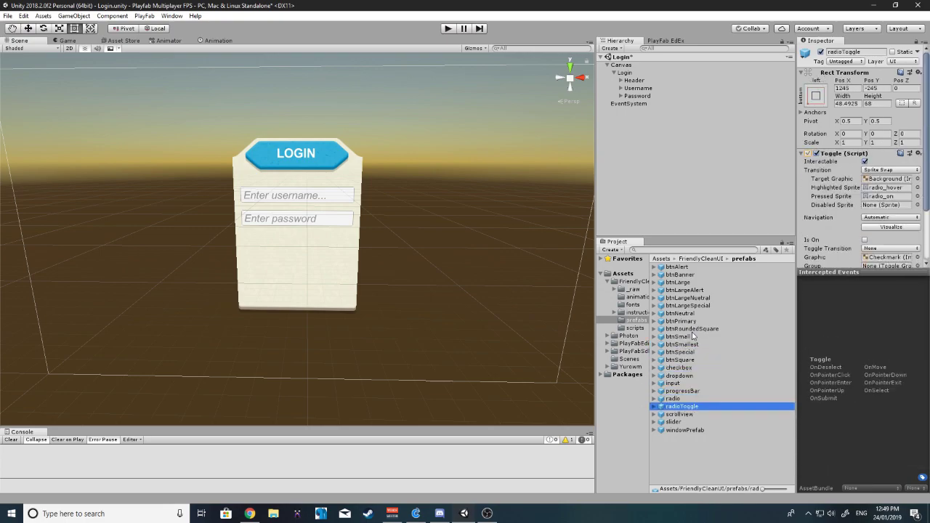
pyautogui.press('Down')
pyautogui.press('Up')
pyautogui.press('Up')
pyautogui.press('Up')
pyautogui.press('Up')
pyautogui.press('Up')
pyautogui.press('Up')
pyautogui.press('Up')
pyautogui.press('Up')
pyautogui.press('Up')
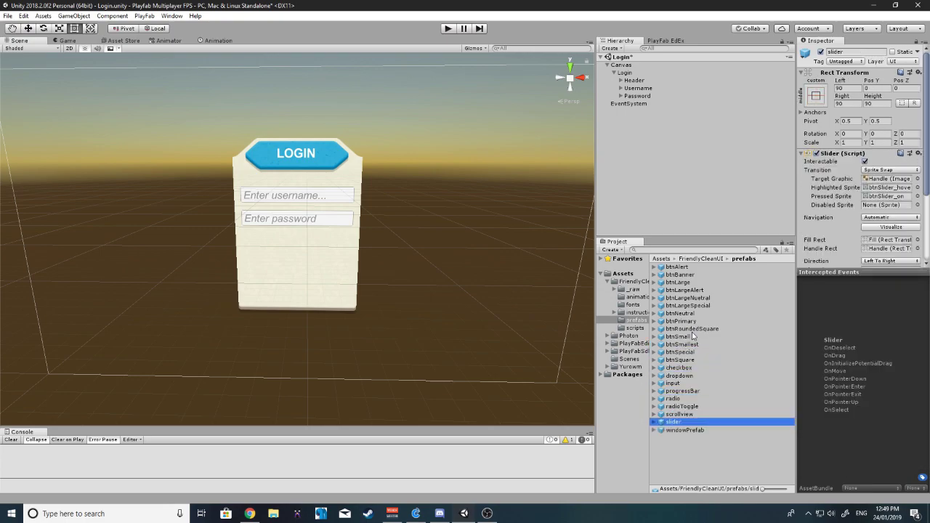
# Look into the FriendlyCleanUI animations and fonts folders, and compare the btnPrimary and btnSmall prefabs
pyautogui.click(636, 297)
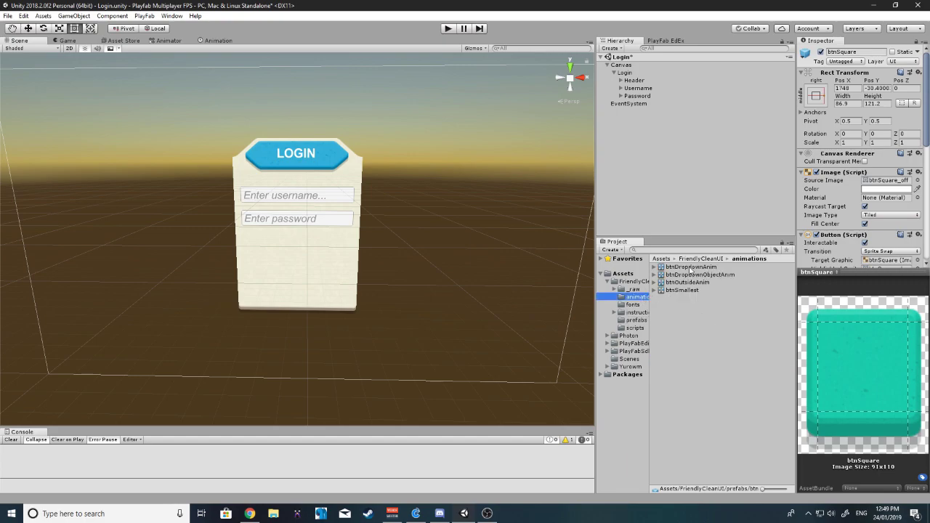
pyautogui.click(680, 267)
pyautogui.click(633, 305)
pyautogui.click(636, 321)
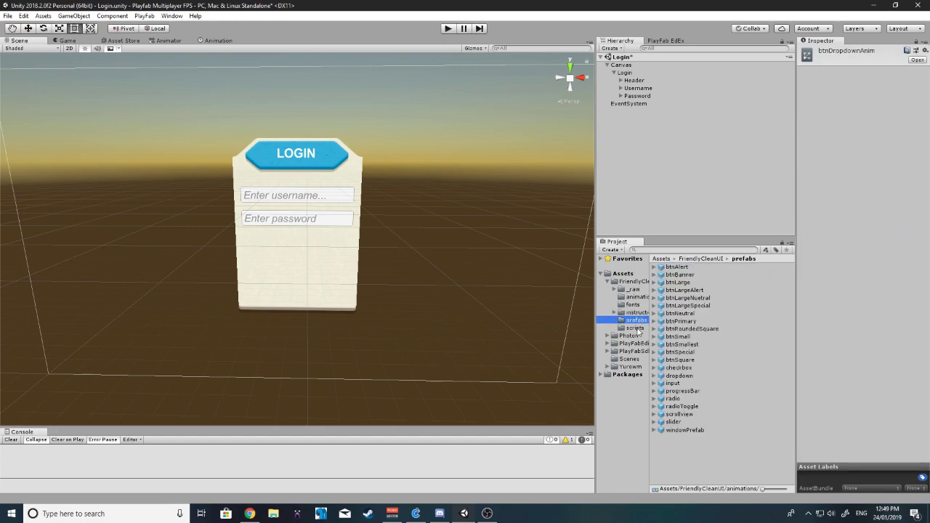
pyautogui.click(685, 322)
pyautogui.click(690, 337)
pyautogui.click(687, 325)
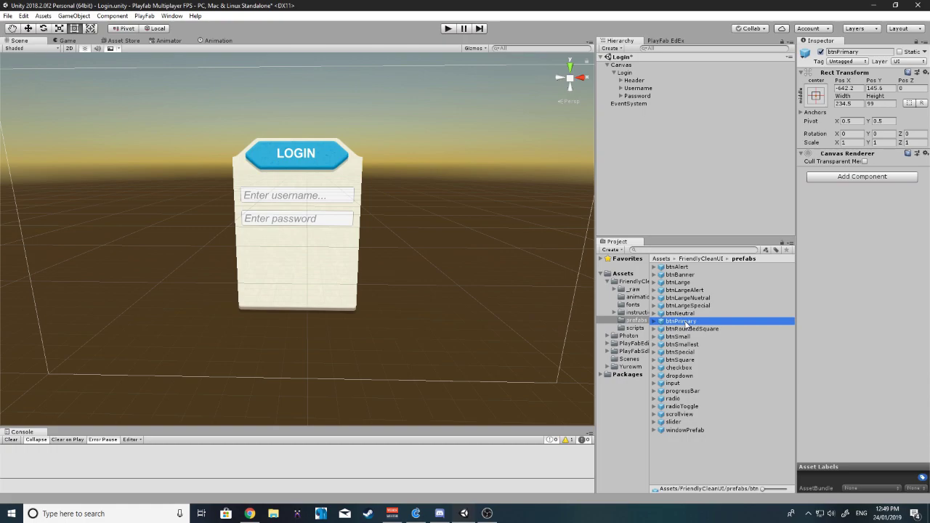
pyautogui.click(707, 337)
# Inspect the btnLargeSpecial prefab's components, add it to the Login panel and place it below the Password field
pyautogui.click(681, 306)
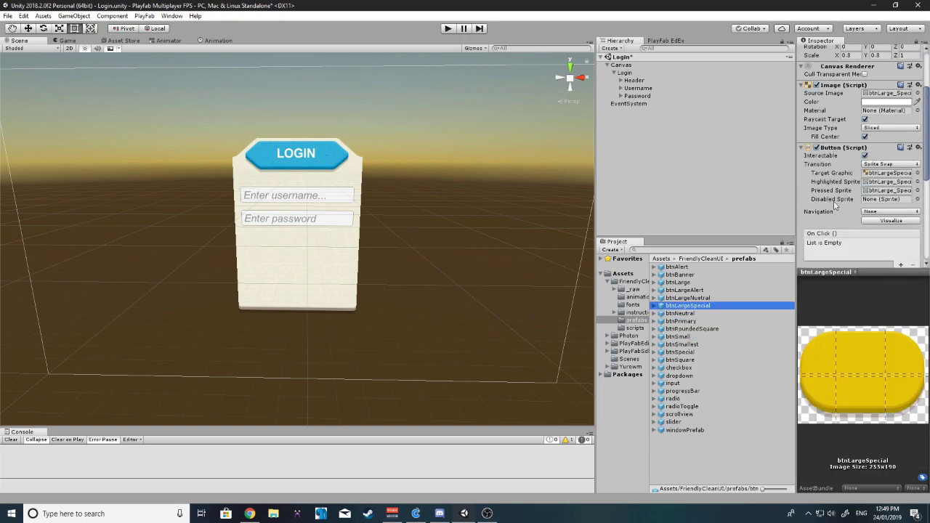
pyautogui.scroll(-3, 835, 204)
pyautogui.scroll(-3, 835, 204)
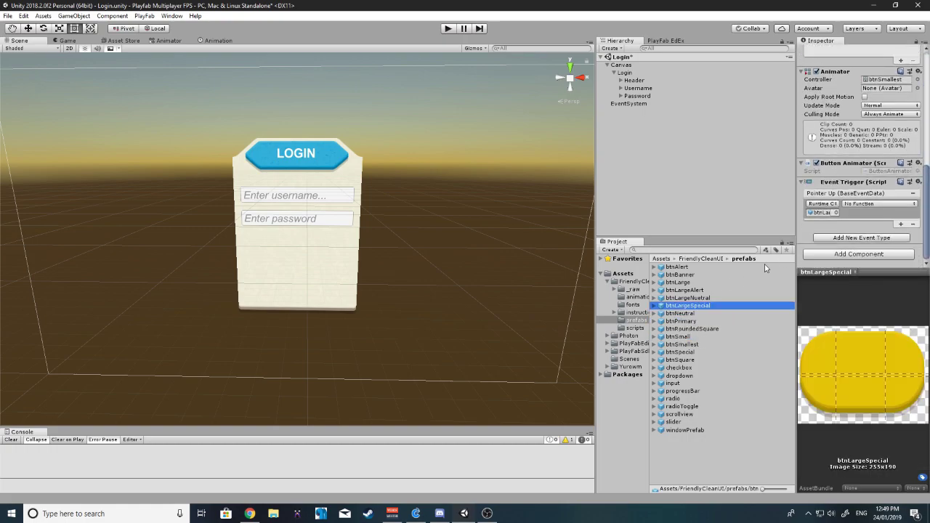
pyautogui.moveTo(685, 308); pyautogui.dragTo(639, 111)
pyautogui.moveTo(249, 251); pyautogui.dragTo(315, 224, button='right')
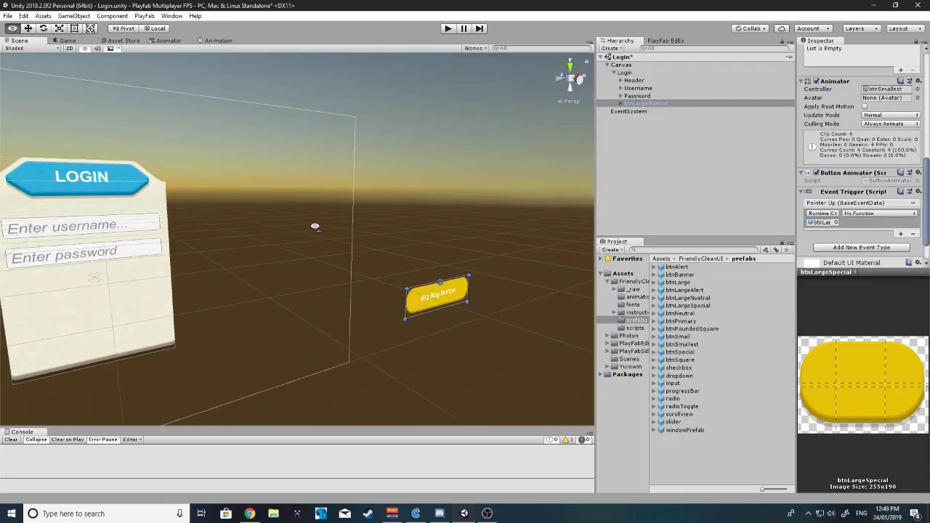
pyautogui.moveTo(438, 301); pyautogui.dragTo(95, 330)
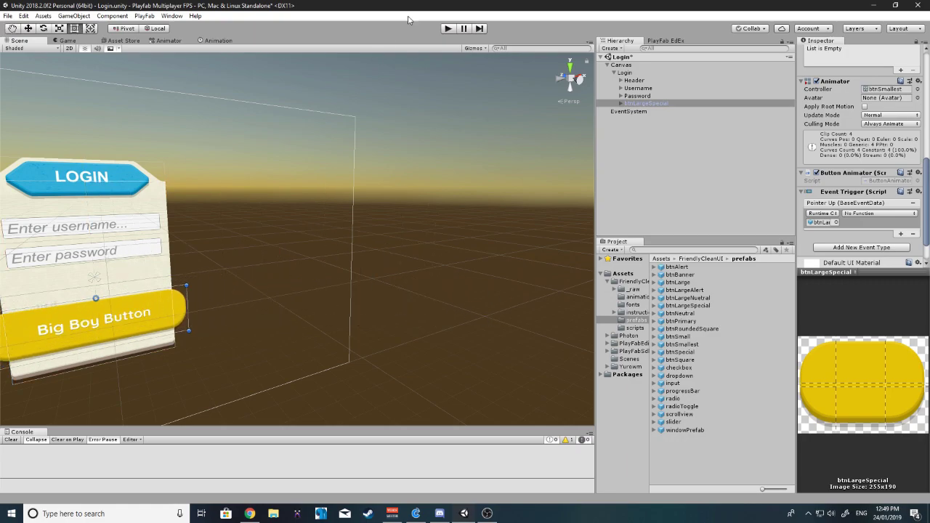
# Run the scene to check the btnLargeSpecial button on the login panel, stop playback and frame the button
pyautogui.click(447, 29)
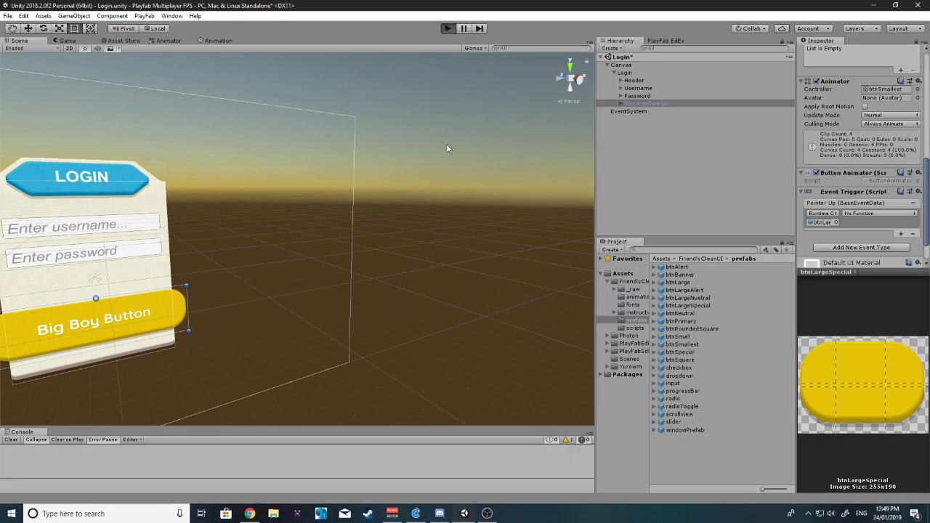
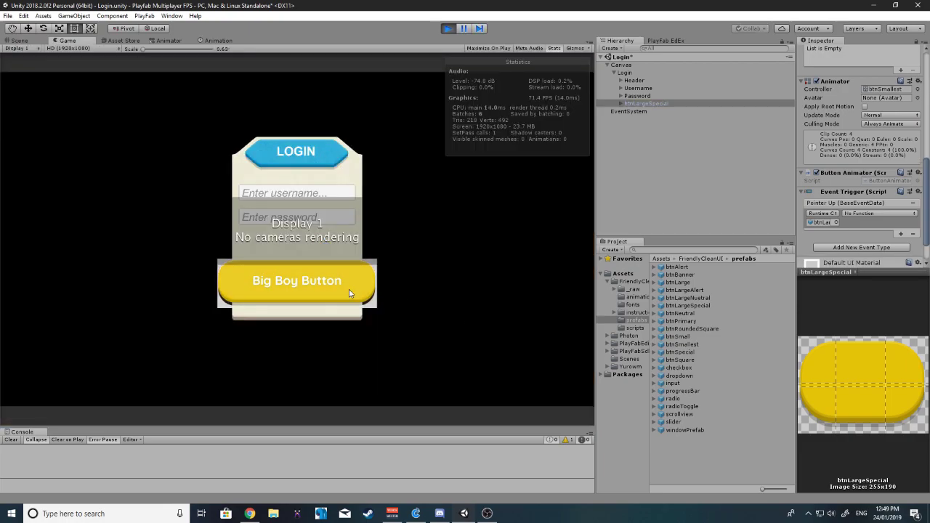
pyautogui.click(446, 29)
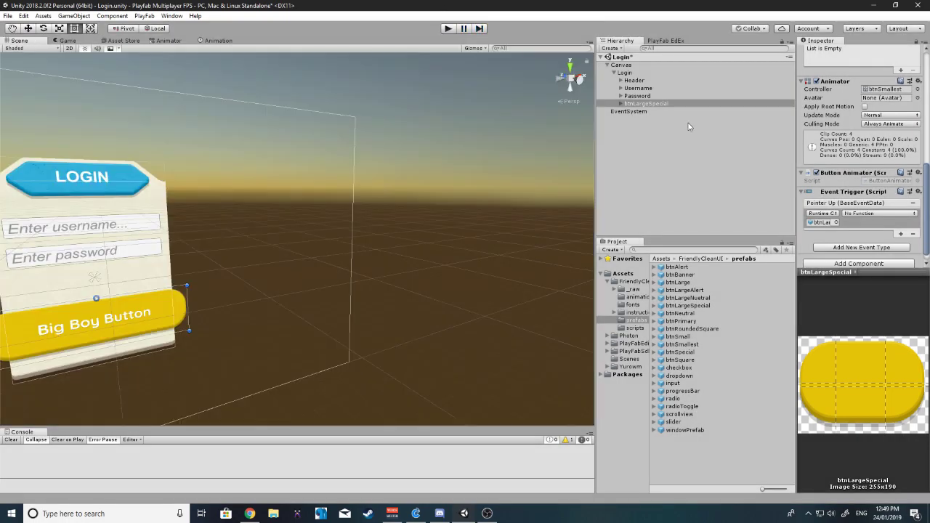
pyautogui.doubleClick(622, 104)
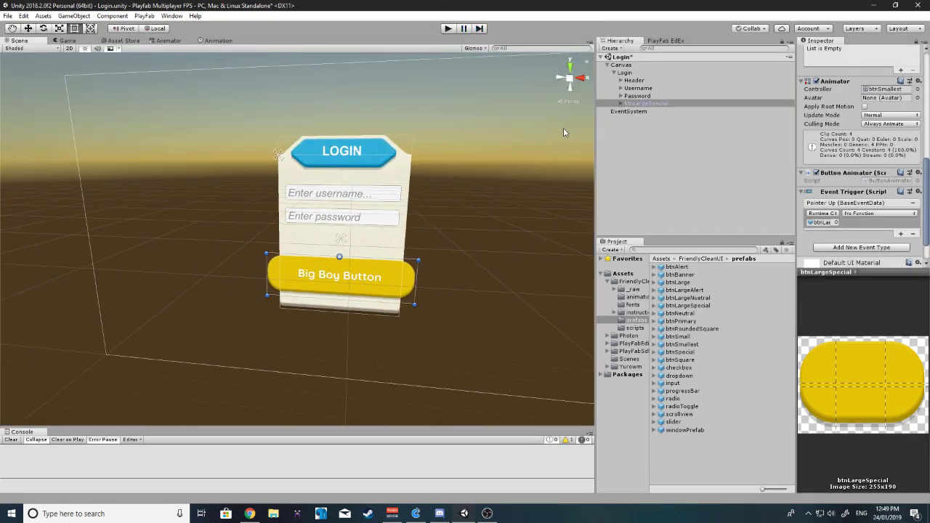
# Undo the btnLargeSpecial placement and earlier changes back to the standard Button below the Password field
pyautogui.click(650, 124)
pyautogui.hotkey('ctrl', 'z')
pyautogui.hotkey('ctrl', 'z')
pyautogui.hotkey('ctrl', 'z')
pyautogui.hotkey('ctrl', 'z')
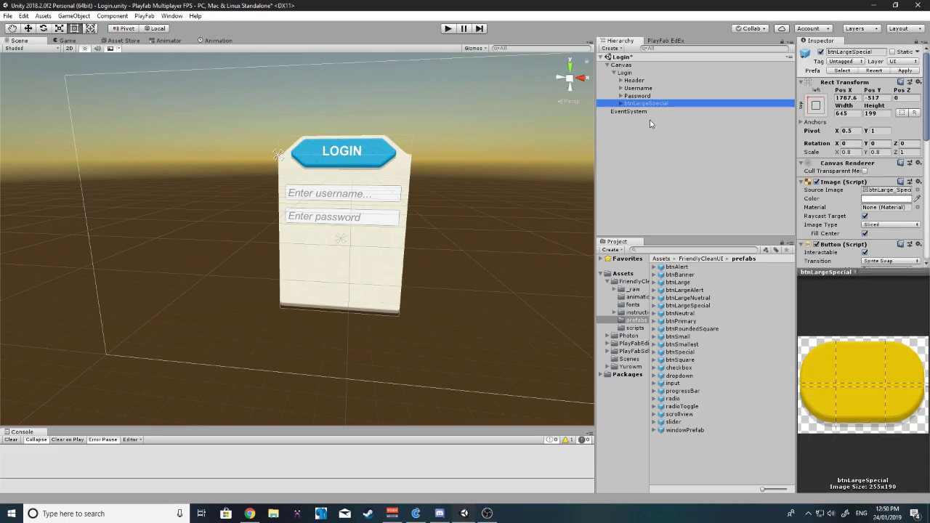
pyautogui.hotkey('ctrl', 'z')
pyautogui.hotkey('ctrl', 'z')
pyautogui.hotkey('ctrl', 'z')
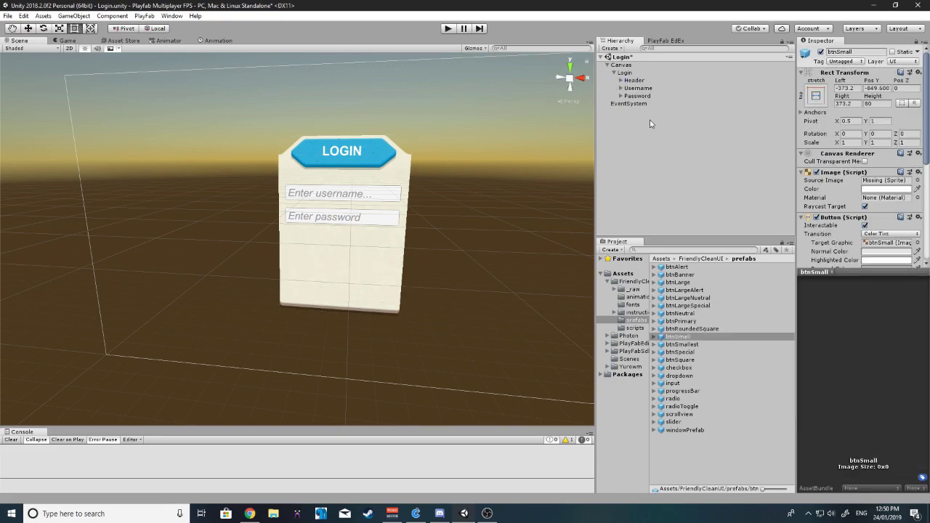
pyautogui.hotkey('ctrl', 'z')
pyautogui.hotkey('ctrl', 'z')
pyautogui.hotkey('ctrl', 'z')
pyautogui.hotkey('ctrl', 'z')
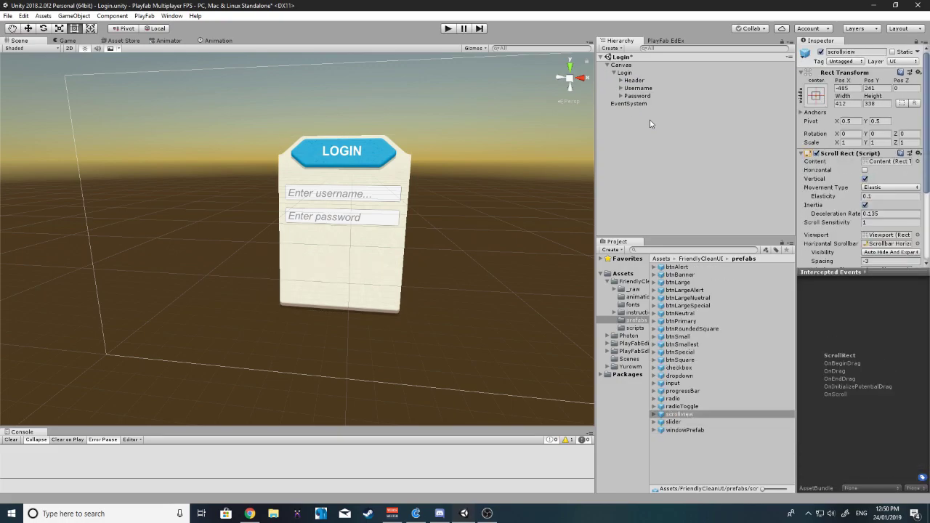
pyautogui.hotkey('ctrl', 'z')
pyautogui.hotkey('ctrl', 'z')
pyautogui.hotkey('ctrl', 'z')
pyautogui.hotkey('ctrl', 'z')
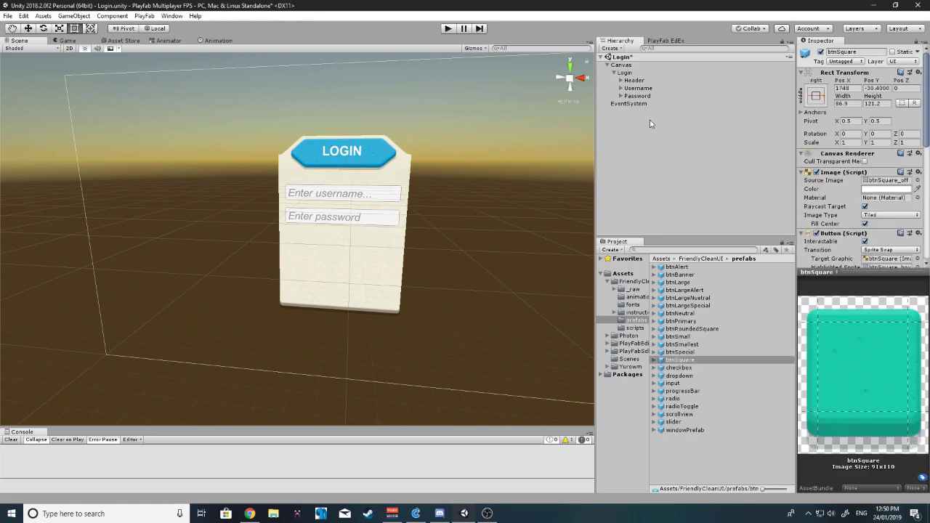
pyautogui.hotkey('ctrl', 'z')
pyautogui.hotkey('ctrl', 'z')
pyautogui.hotkey('ctrl', 'z')
pyautogui.hotkey('ctrl', 'z')
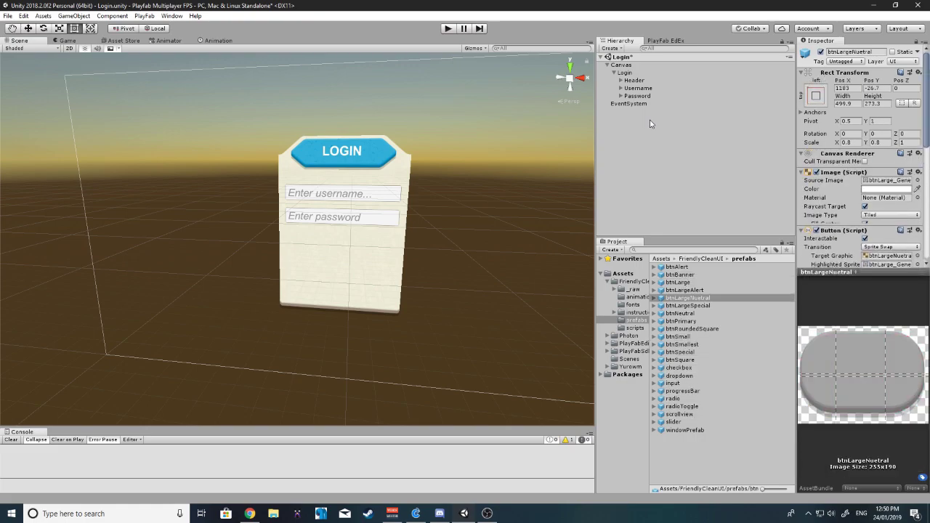
pyautogui.hotkey('ctrl', 'z')
pyautogui.hotkey('ctrl', 'z')
pyautogui.hotkey('ctrl', 'z')
pyautogui.hotkey('ctrl', 'z')
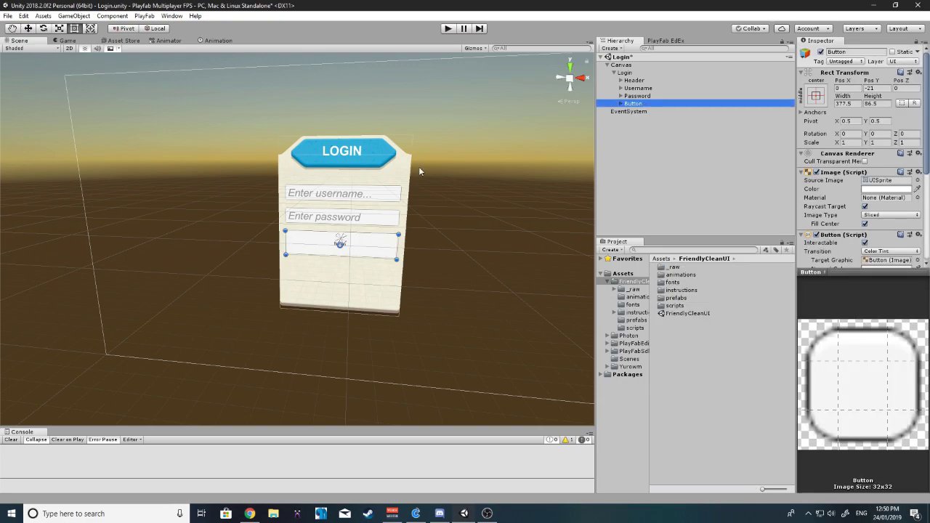
# Try several FriendlyCleanUI sprites as the Button's source image and settle on btnSquare_on
pyautogui.click(917, 180)
pyautogui.scroll(4, 581, 330)
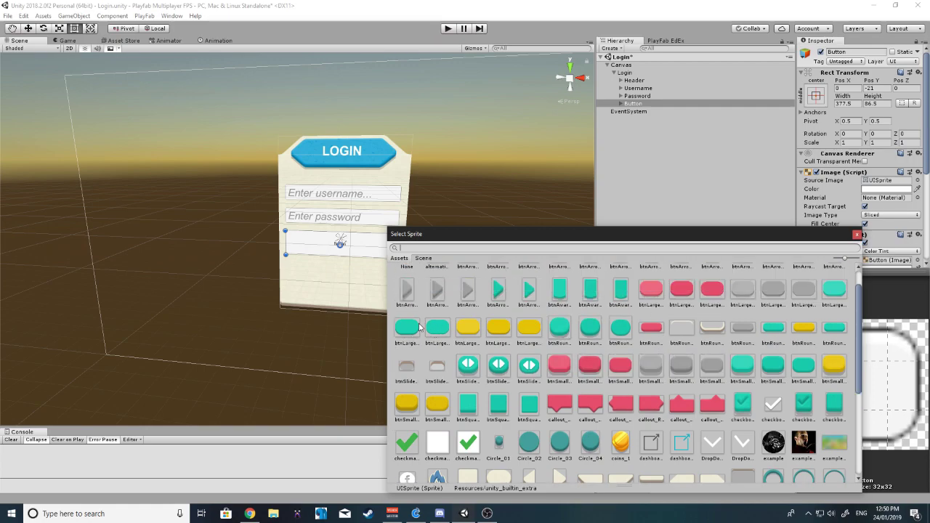
pyautogui.click(440, 327)
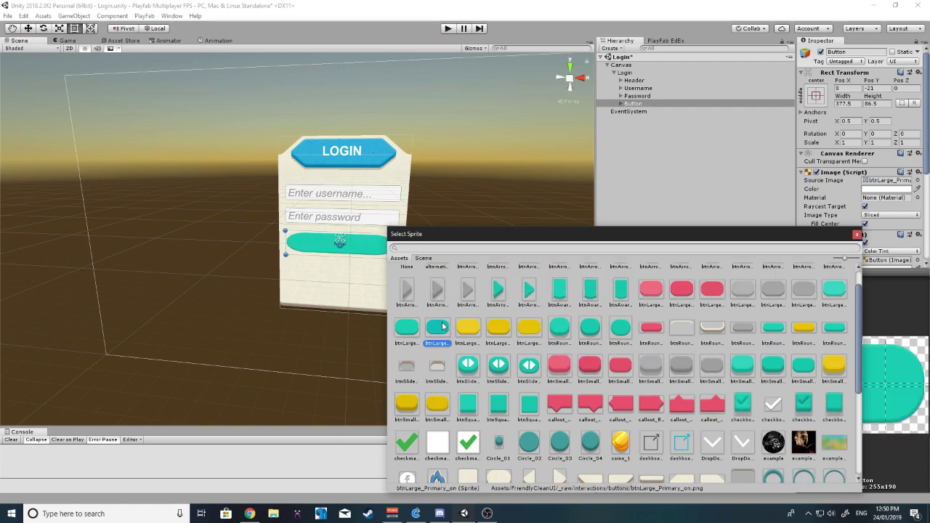
pyautogui.click(560, 328)
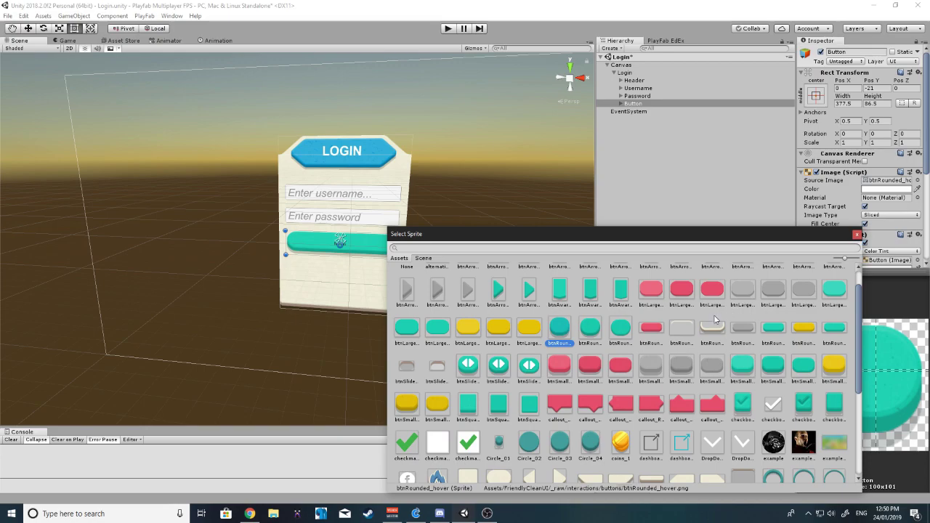
pyautogui.scroll(1, 630, 342)
pyautogui.click(465, 433)
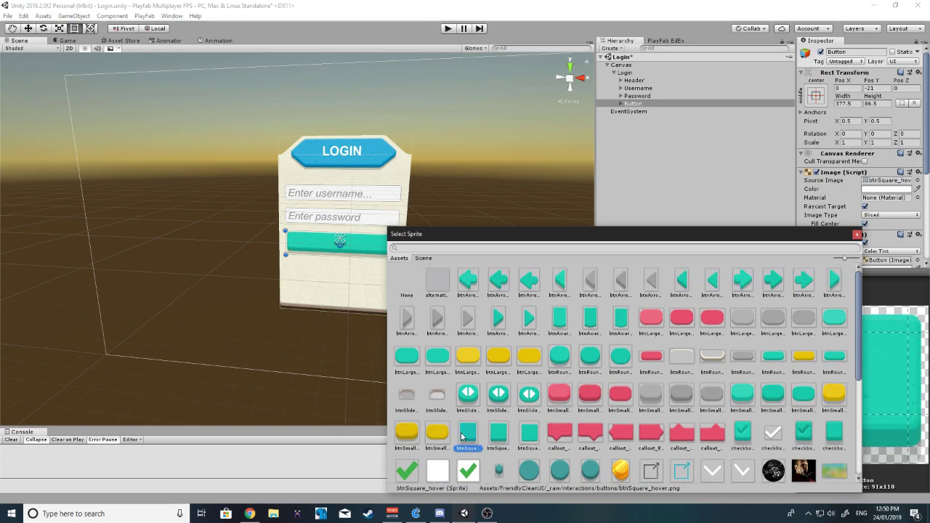
pyautogui.click(496, 434)
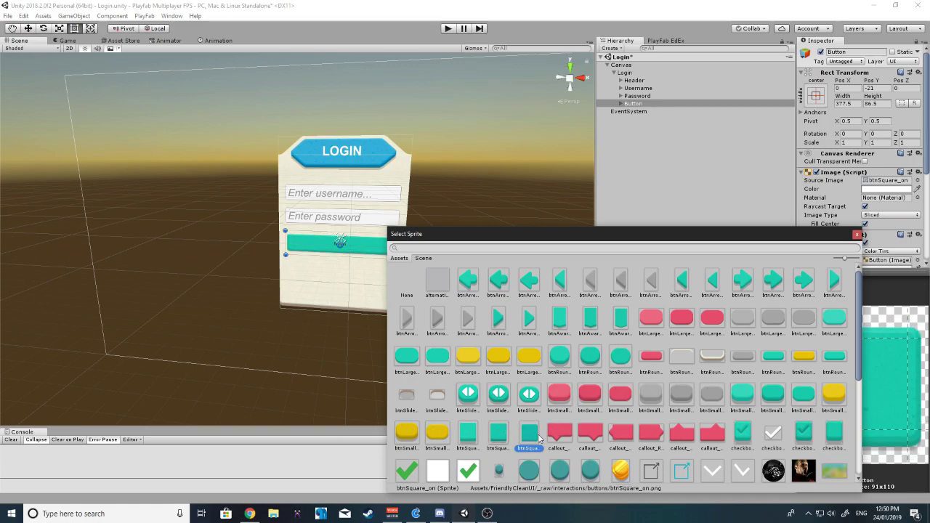
pyautogui.doubleClick(538, 437)
# Shrink the text rectangle of the Button's child Text to fit within the green button face
pyautogui.click(621, 104)
pyautogui.click(637, 111)
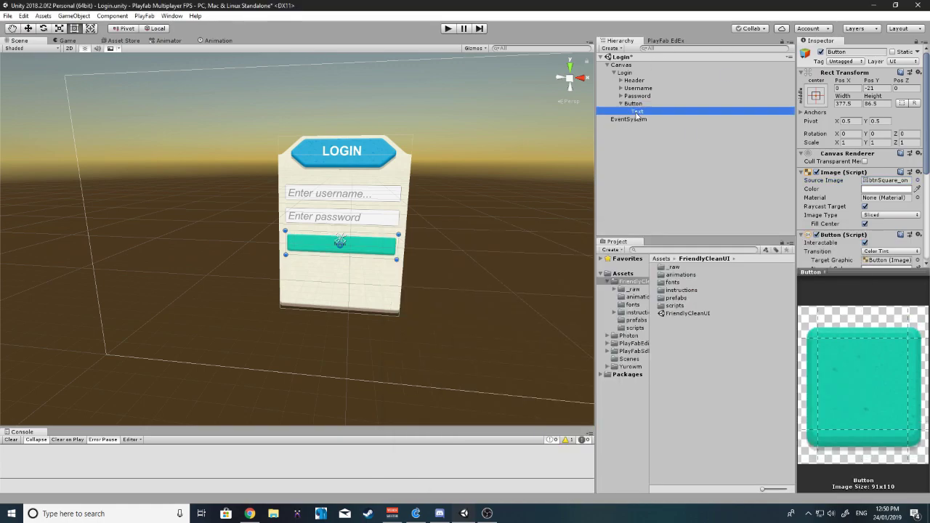
pyautogui.moveTo(398, 234); pyautogui.dragTo(396, 237)
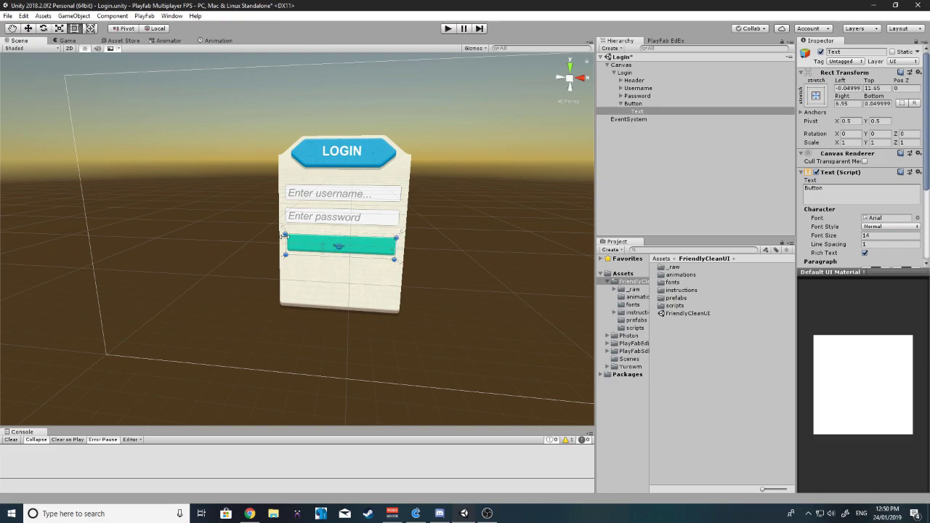
pyautogui.moveTo(286, 256); pyautogui.dragTo(289, 247)
# Format the Button's text with Best Fit, a white colour (FFFFFF) and bold font style
pyautogui.scroll(-4, 886, 218)
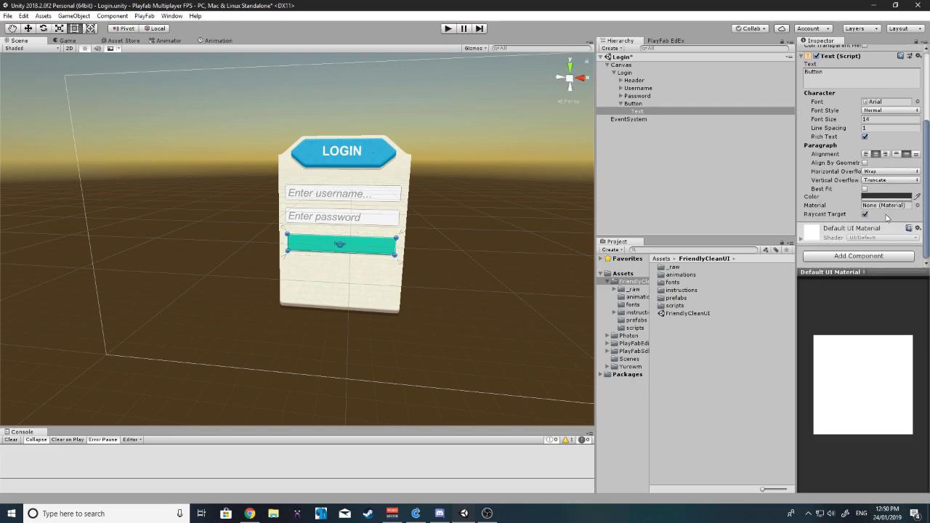
pyautogui.click(864, 189)
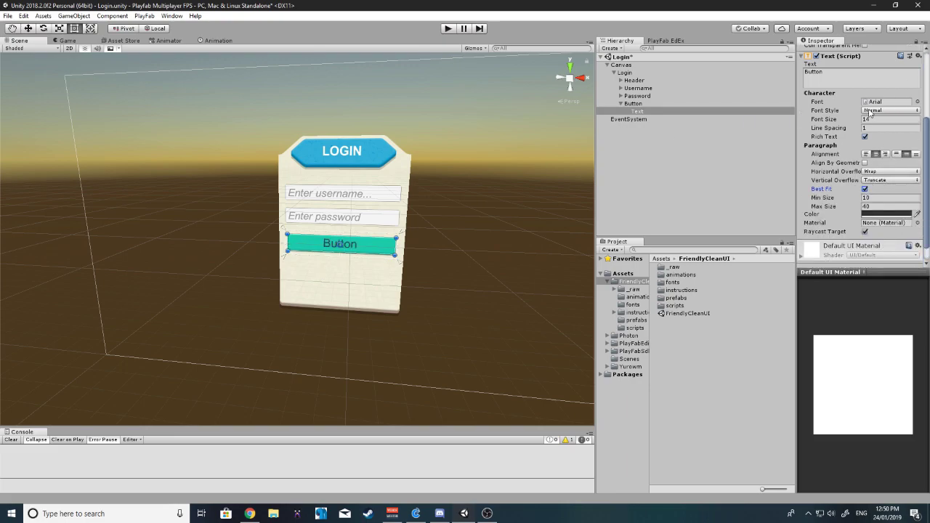
pyautogui.click(882, 214)
pyautogui.moveTo(810, 221); pyautogui.dragTo(737, 158)
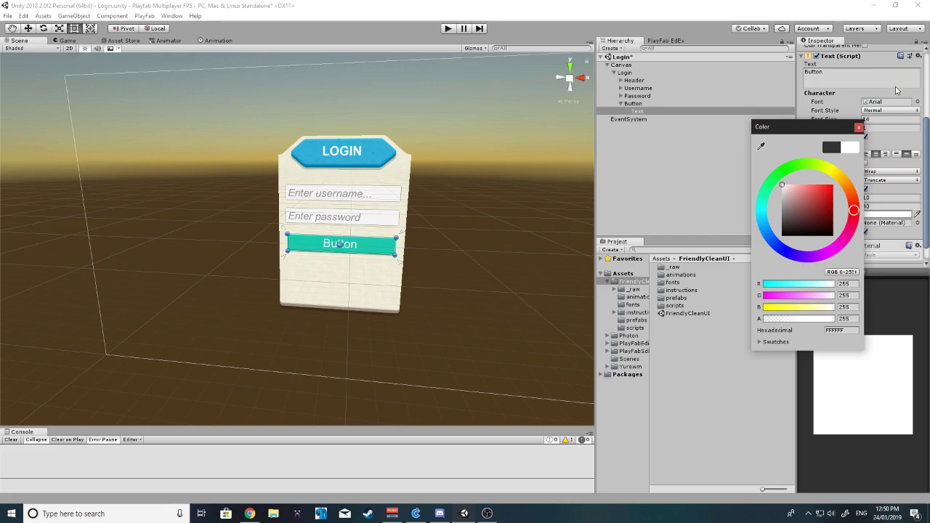
pyautogui.click(888, 110)
pyautogui.click(888, 137)
# Change the Button's label text to "Login"
pyautogui.click(829, 78)
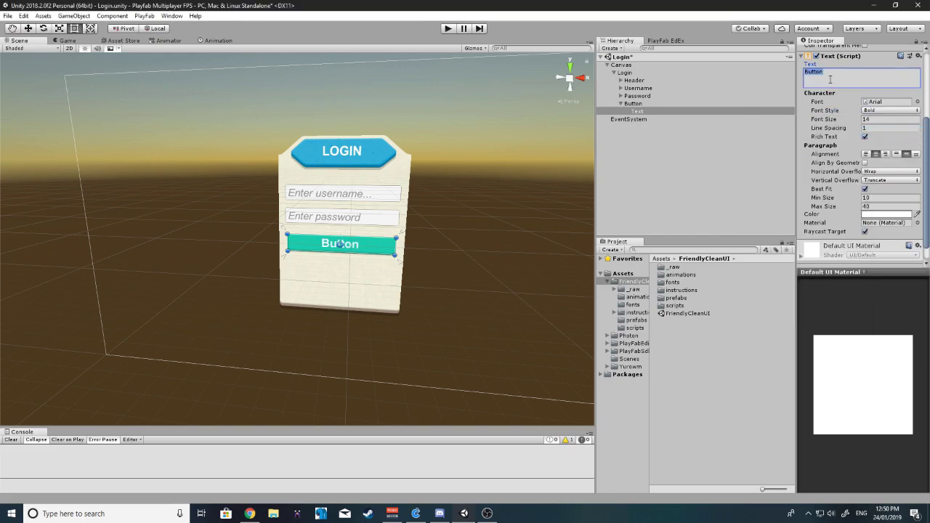
pyautogui.write('Login')
pyautogui.press('Return')
pyautogui.press('BackSpace')
# Rename the Button object to LoginButton and collapse it in the hierarchy
pyautogui.click(643, 103)
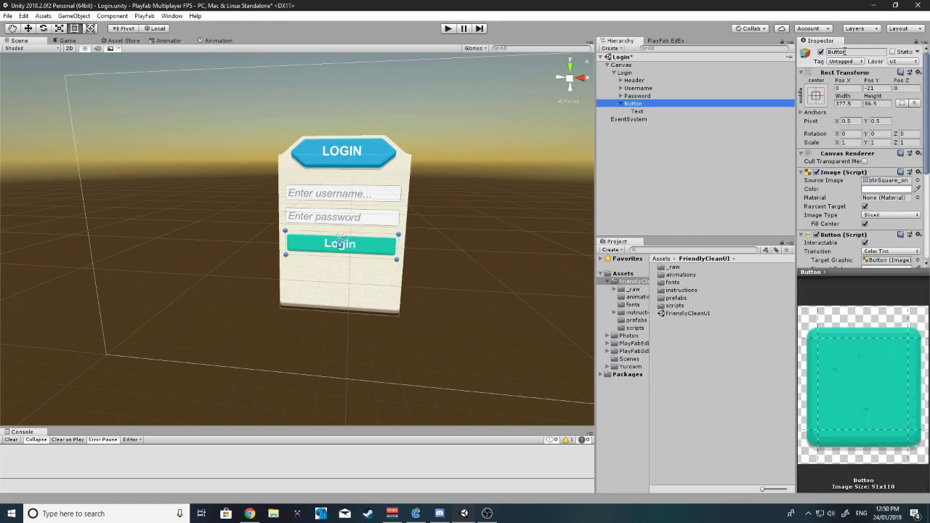
pyautogui.click(845, 51)
pyautogui.write('LoginButton')
pyautogui.press('Return')
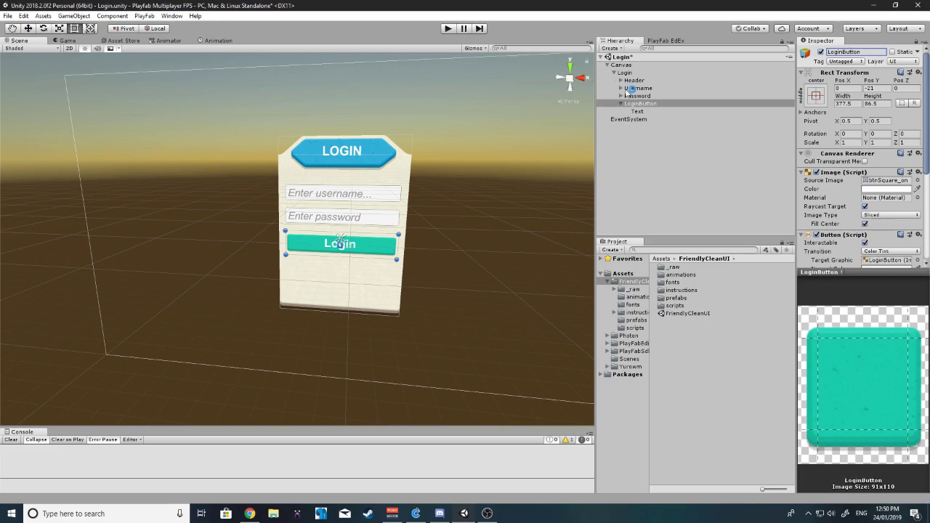
pyautogui.click(621, 104)
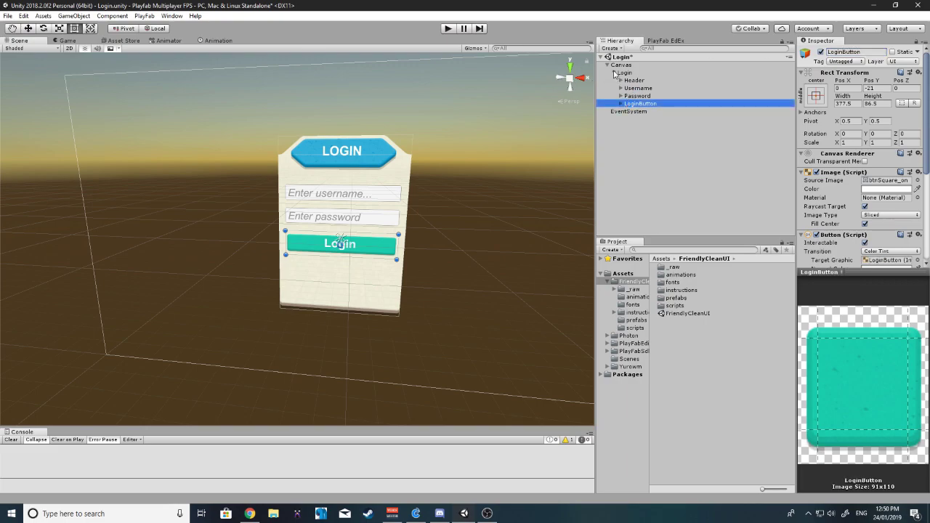
# Shorten the Login panel to a height of about 352 and move LoginButton down to about Pos Y -108
pyautogui.click(625, 73)
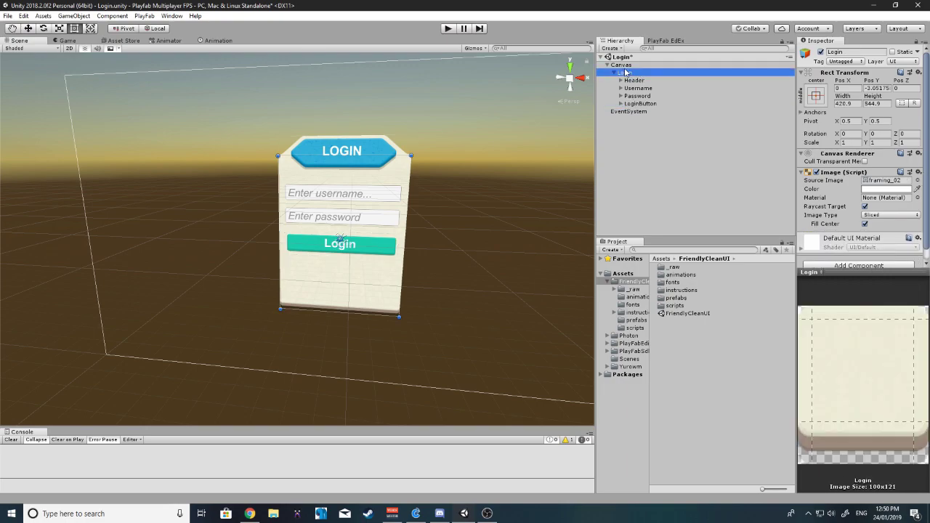
pyautogui.moveTo(347, 308); pyautogui.dragTo(356, 260)
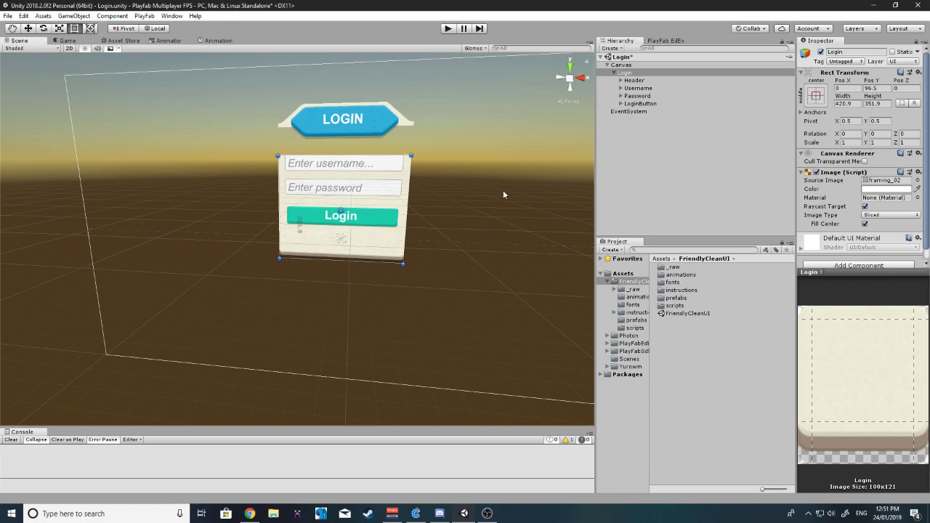
pyautogui.click(637, 88)
pyautogui.click(637, 104)
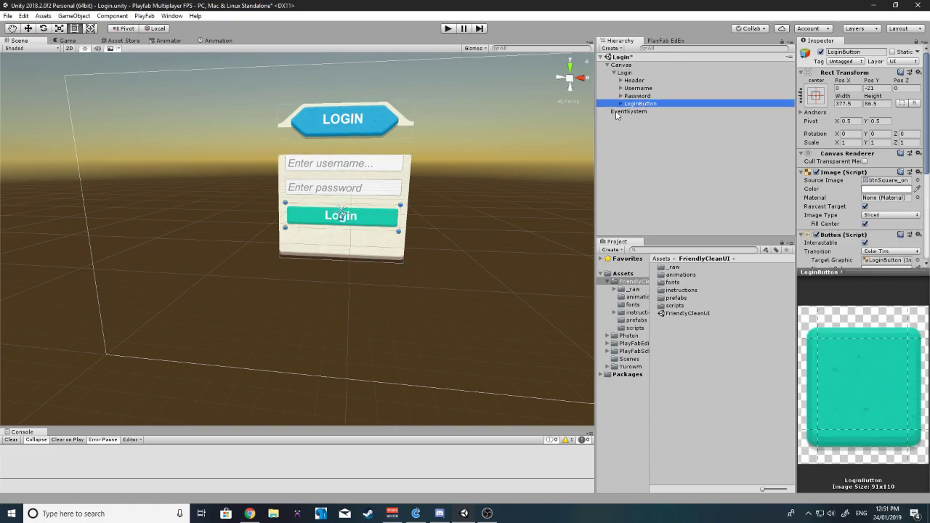
pyautogui.moveTo(356, 215); pyautogui.dragTo(357, 241)
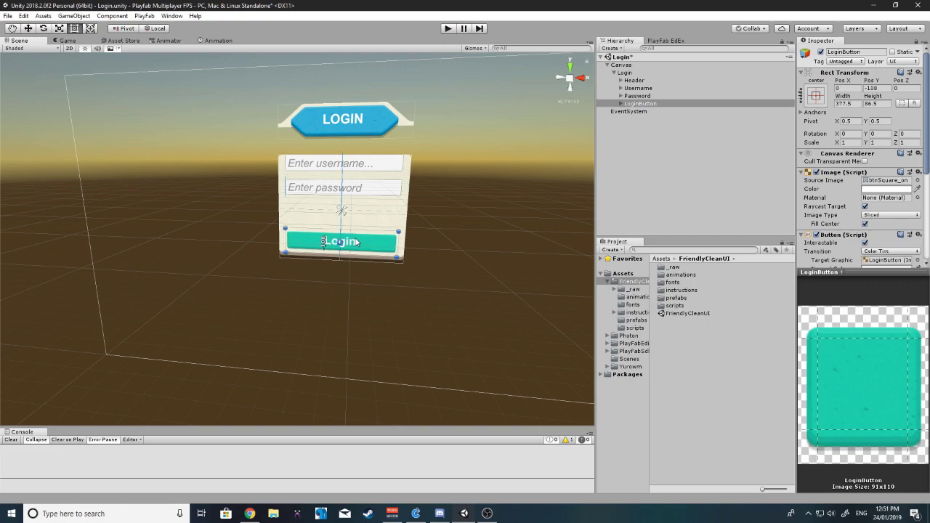
# Move the Password field down above the Login button and the Username field down to about Pos Y 87
pyautogui.click(641, 96)
pyautogui.moveTo(366, 188); pyautogui.dragTo(366, 214)
pyautogui.click(638, 88)
pyautogui.moveTo(357, 166); pyautogui.dragTo(363, 188)
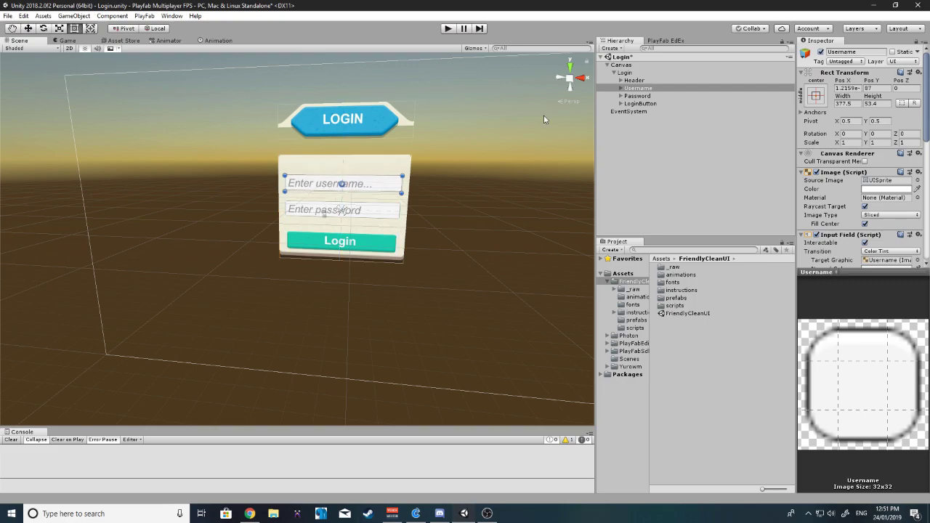
# Move the Header down so it sits on the upper edge of the shortened Login panel
pyautogui.click(632, 80)
pyautogui.moveTo(348, 131); pyautogui.dragTo(378, 147)
pyautogui.click(609, 170)
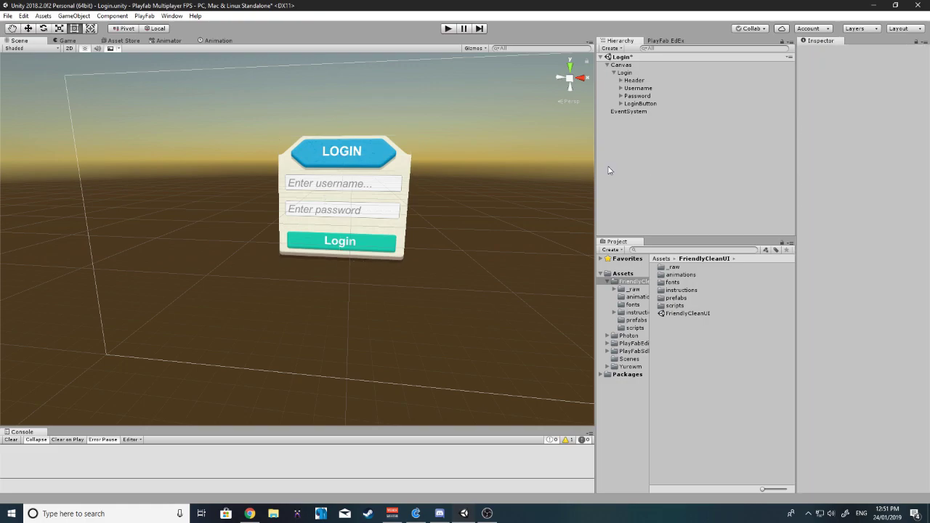
# Move the whole Login panel down to the canvas centre at Pos Y 0 and save the scene
pyautogui.click(625, 73)
pyautogui.moveTo(404, 191); pyautogui.dragTo(393, 228)
pyautogui.click(8, 15)
pyautogui.click(31, 52)
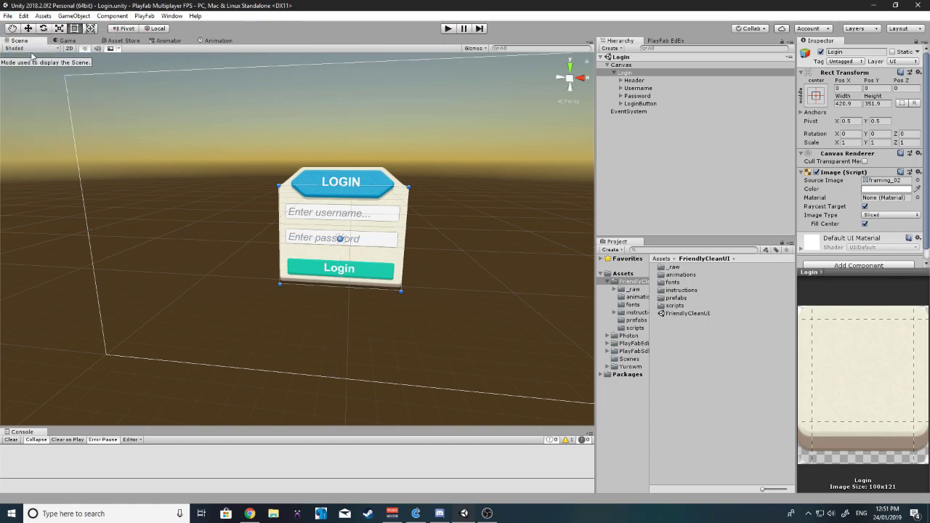
# Save a copy of the Login scene over Register.unity in the Scenes folder, replacing the existing file
pyautogui.click(622, 66)
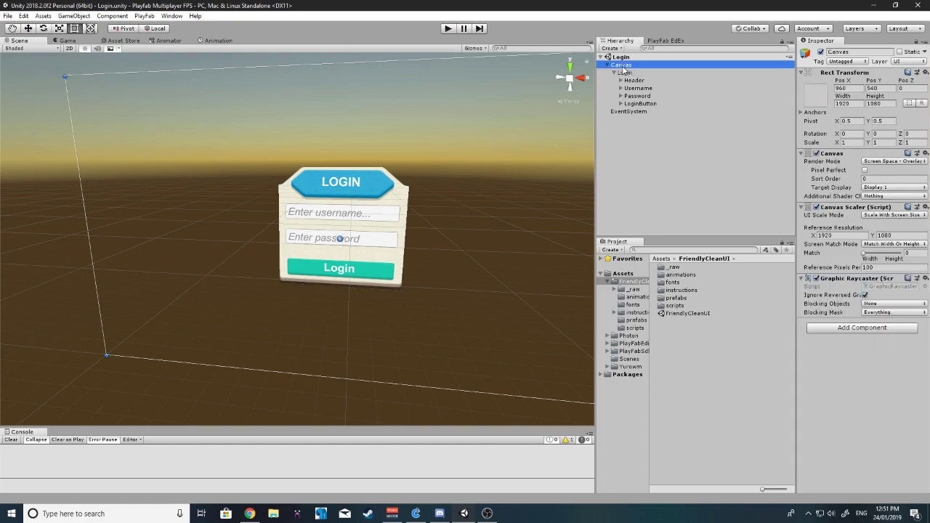
pyautogui.click(4, 15)
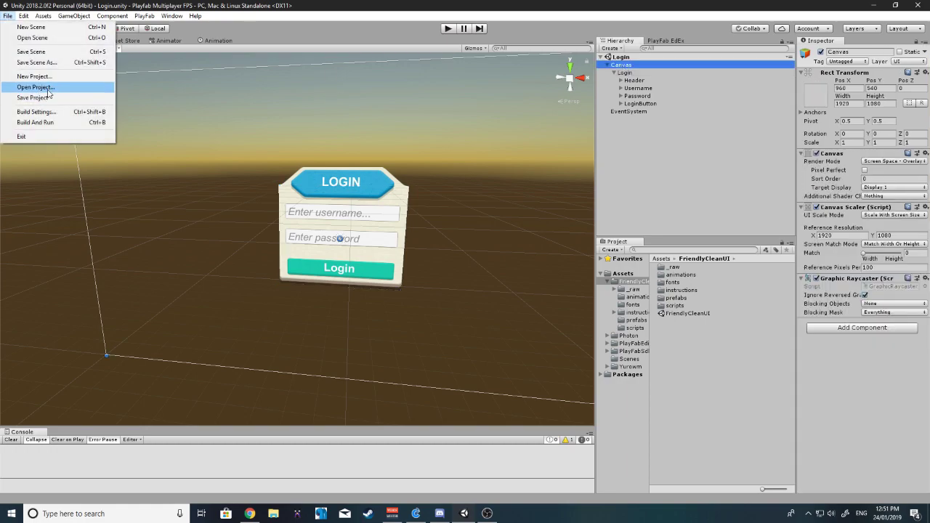
pyautogui.click(53, 63)
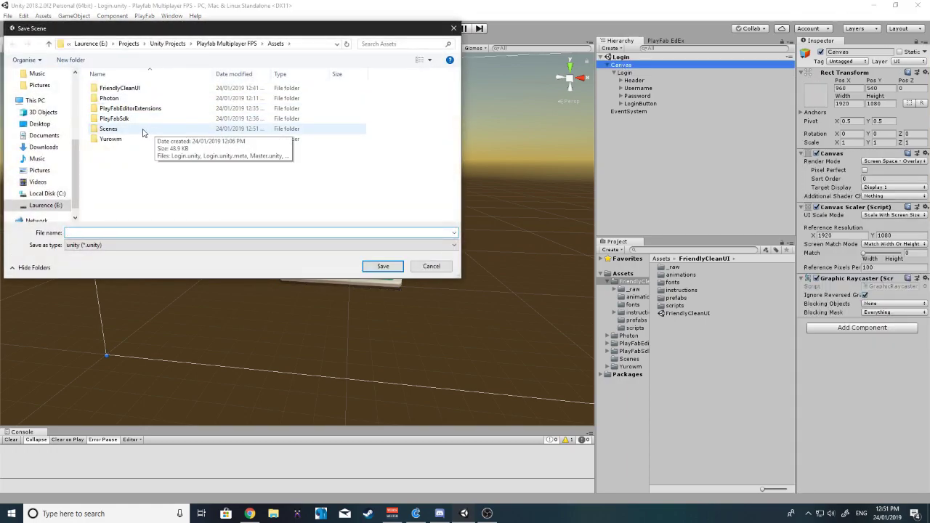
pyautogui.doubleClick(145, 131)
pyautogui.click(125, 109)
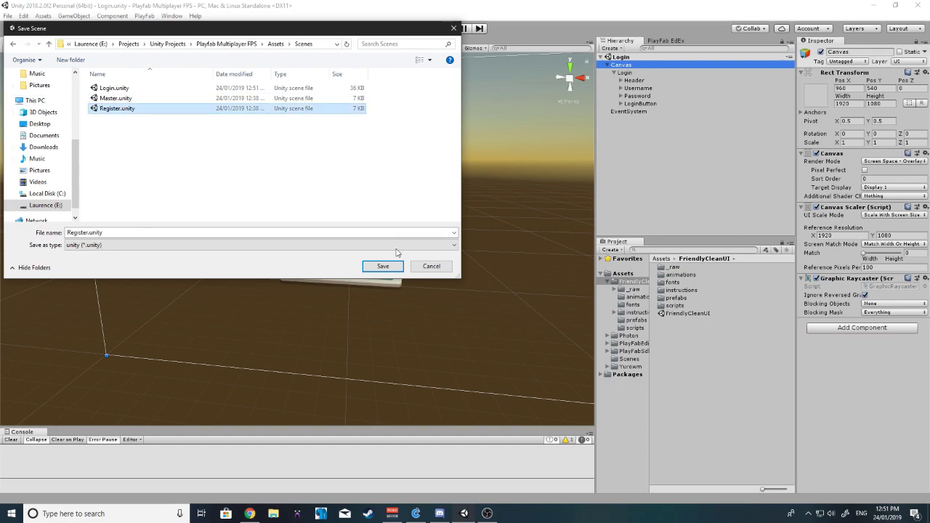
pyautogui.click(393, 267)
pyautogui.click(486, 257)
# Open the Register scene from the Scenes folder, expand its Canvas and Login objects, and select the Username field
pyautogui.click(630, 359)
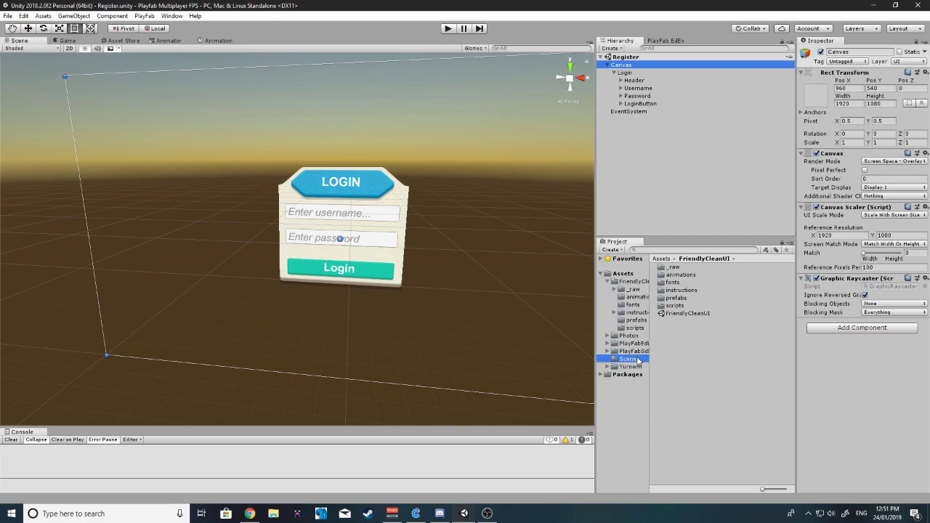
pyautogui.click(677, 282)
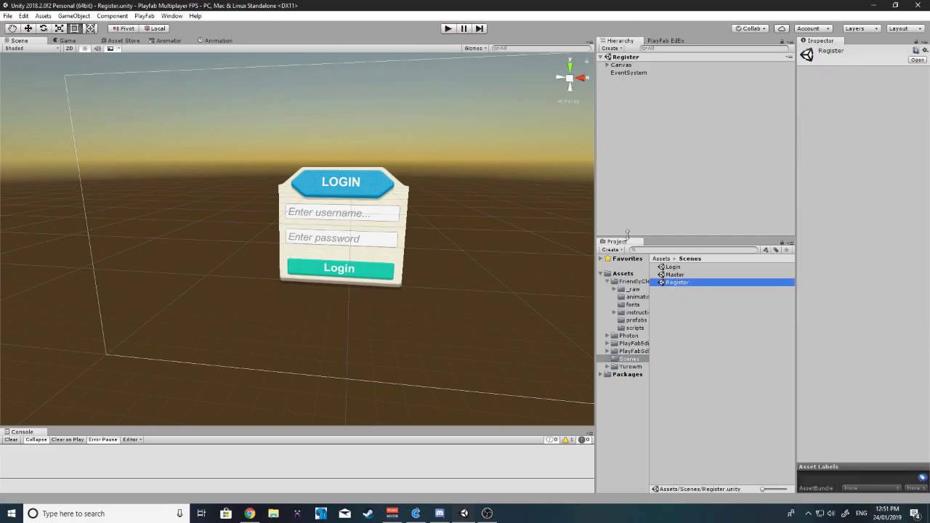
pyautogui.click(607, 64)
pyautogui.click(614, 73)
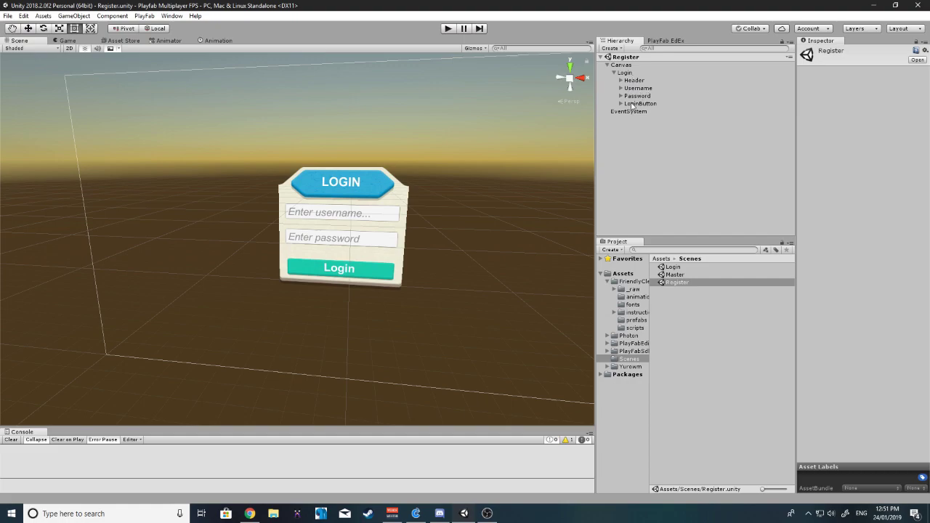
pyautogui.click(632, 104)
pyautogui.click(629, 88)
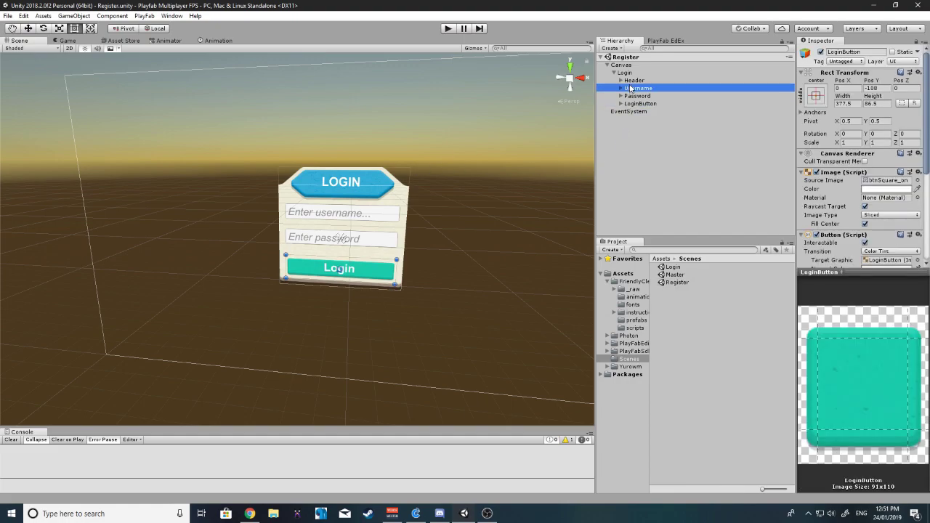
# Raise the Login panel's upper edge to a height of about 470 and move the Header up to that edge, at about Pos Y 233
pyautogui.click(627, 73)
pyautogui.click(382, 188)
pyautogui.moveTo(381, 187); pyautogui.dragTo(378, 149)
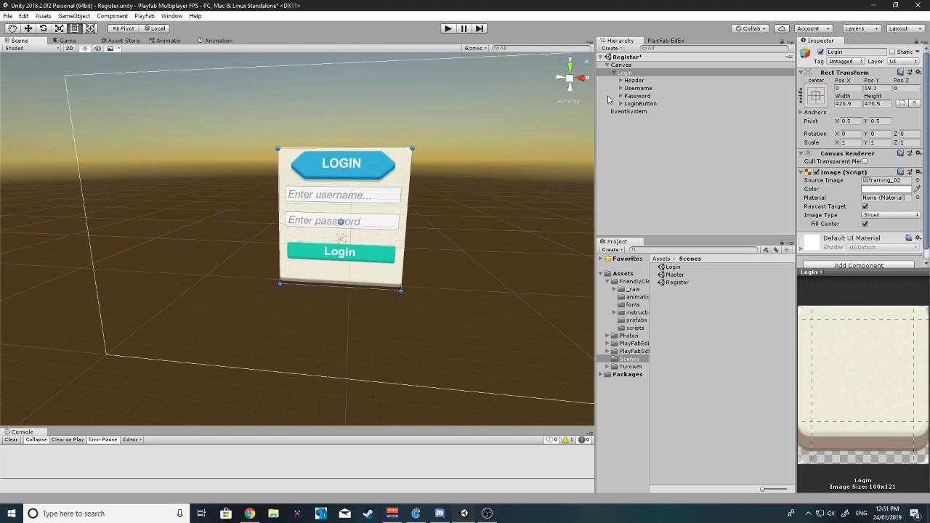
pyautogui.click(634, 81)
pyautogui.moveTo(385, 171); pyautogui.dragTo(385, 150)
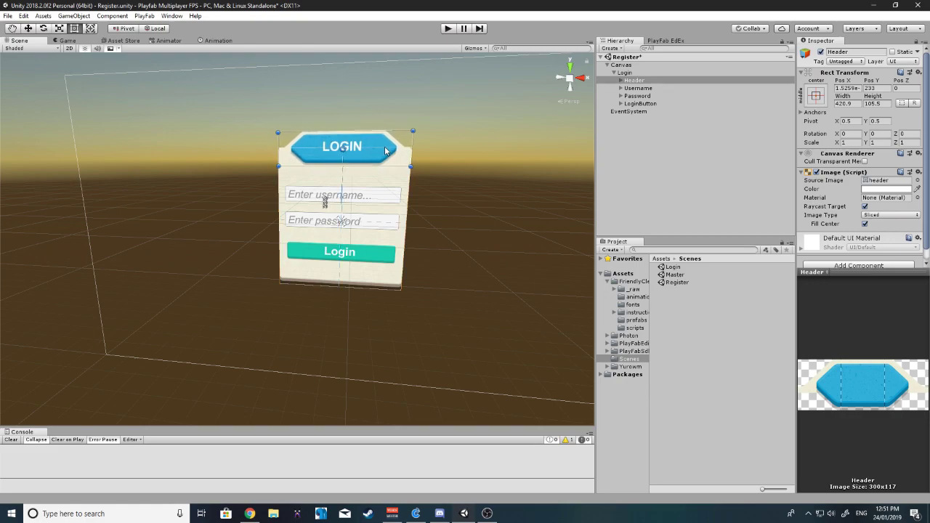
# Move the Username field up beneath the Header and the Password field up directly below it, to about Pos Y 53
pyautogui.click(386, 202)
pyautogui.moveTo(379, 196); pyautogui.dragTo(377, 181)
pyautogui.click(364, 221)
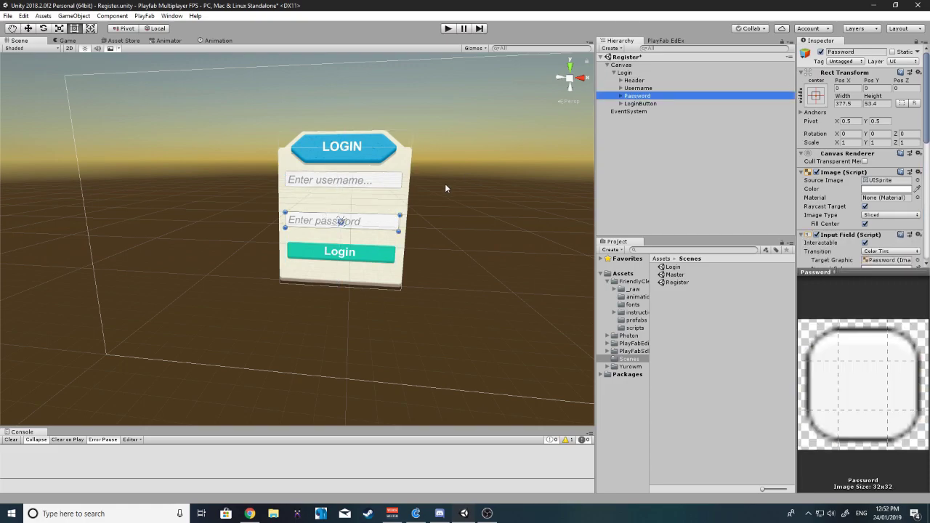
pyautogui.moveTo(382, 225); pyautogui.dragTo(386, 202)
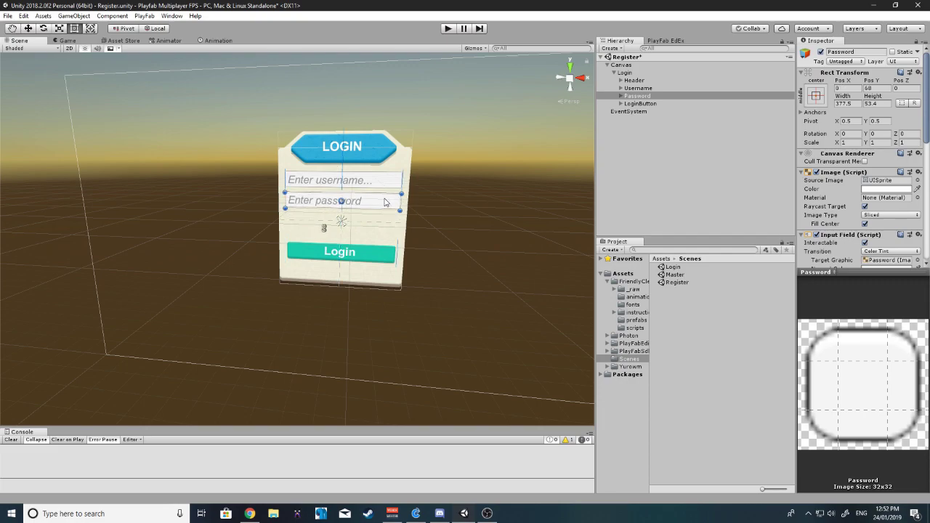
pyautogui.moveTo(386, 202); pyautogui.dragTo(385, 205)
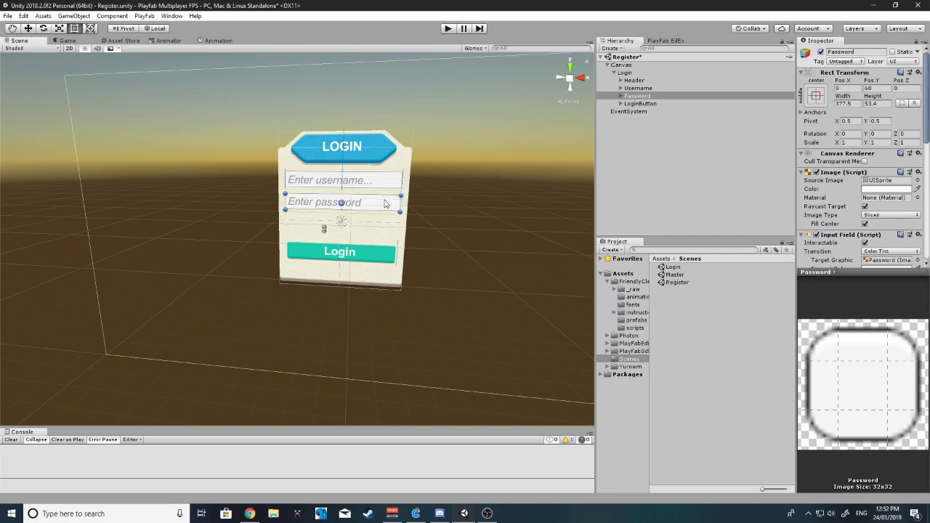
# Duplicate the Password field and rename the copy as ConfPassword
pyautogui.click(656, 96)
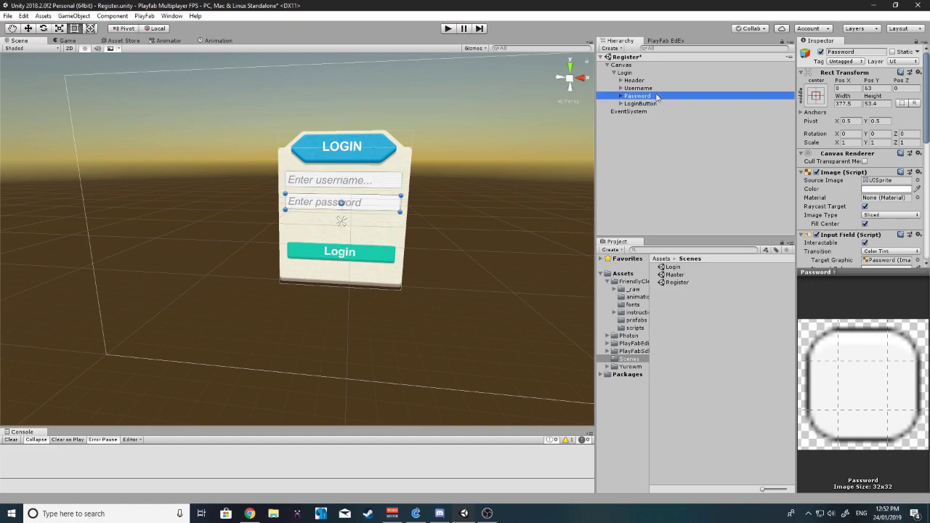
pyautogui.hotkey('ctrl', 'd')
pyautogui.click(852, 53)
pyautogui.write('C')
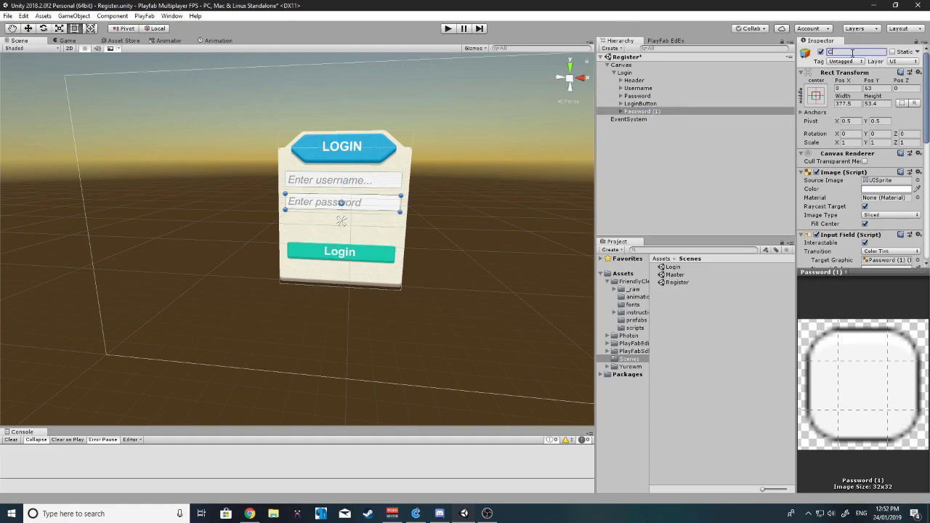
pyautogui.write('onfPassword')
pyautogui.press('Return')
# Set the placeholder text of the ConfPassword field to "Enter Password Again..."
pyautogui.click(621, 111)
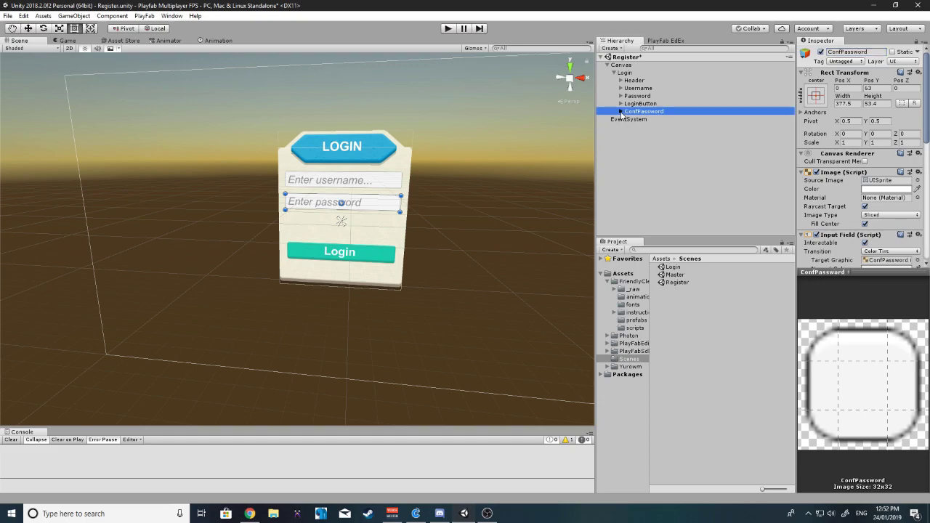
pyautogui.click(645, 120)
pyautogui.click(857, 191)
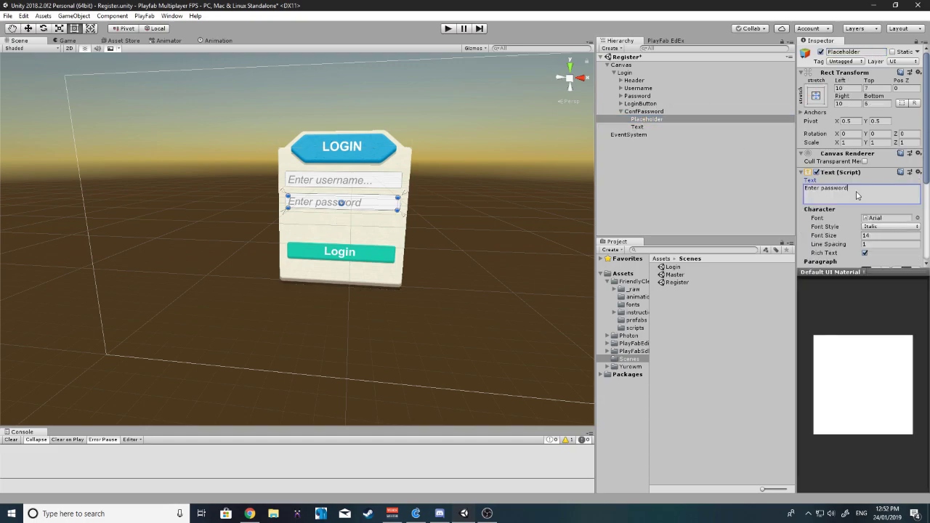
pyautogui.write('Enter Password Again...')
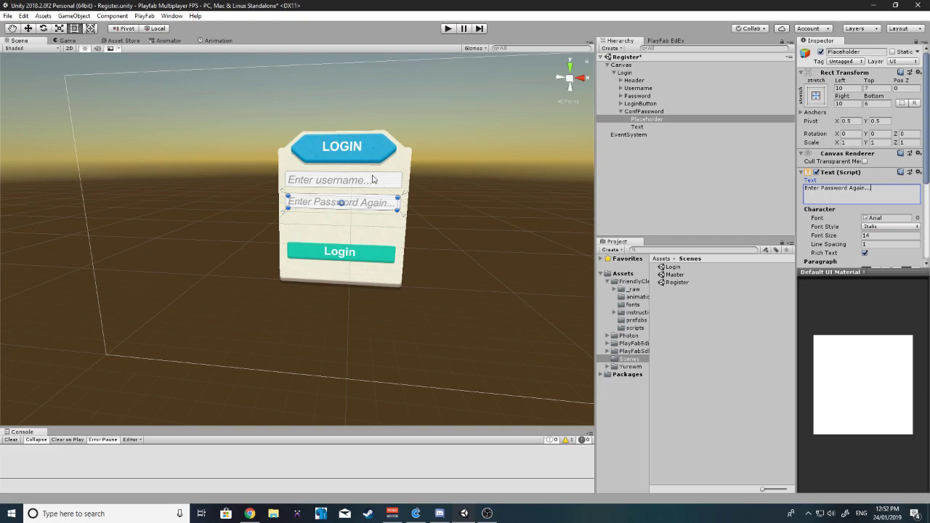
# Move the ConfPassword field below the Password field and lower the Login button to about Pos Y -167
pyautogui.moveTo(368, 210); pyautogui.dragTo(365, 226)
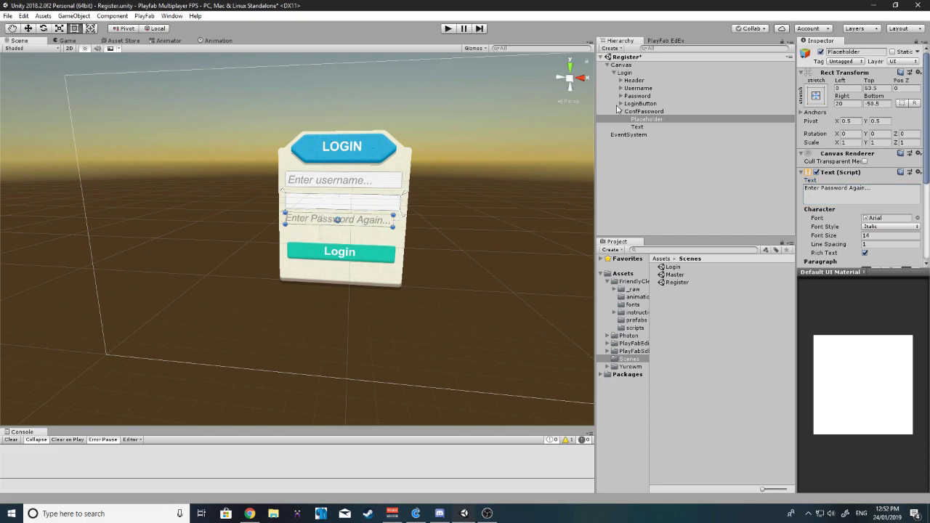
pyautogui.hotkey('ctrl', 'z')
pyautogui.click(641, 113)
pyautogui.moveTo(379, 199); pyautogui.dragTo(371, 274)
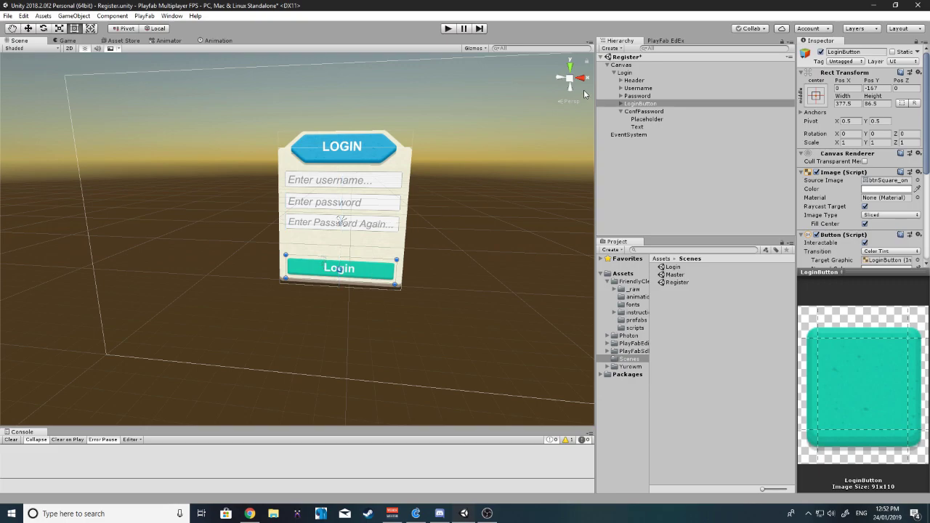
# Duplicate the ConfPassword field and place the copy between it and the Login button, at about Pos Y -75
pyautogui.click(621, 111)
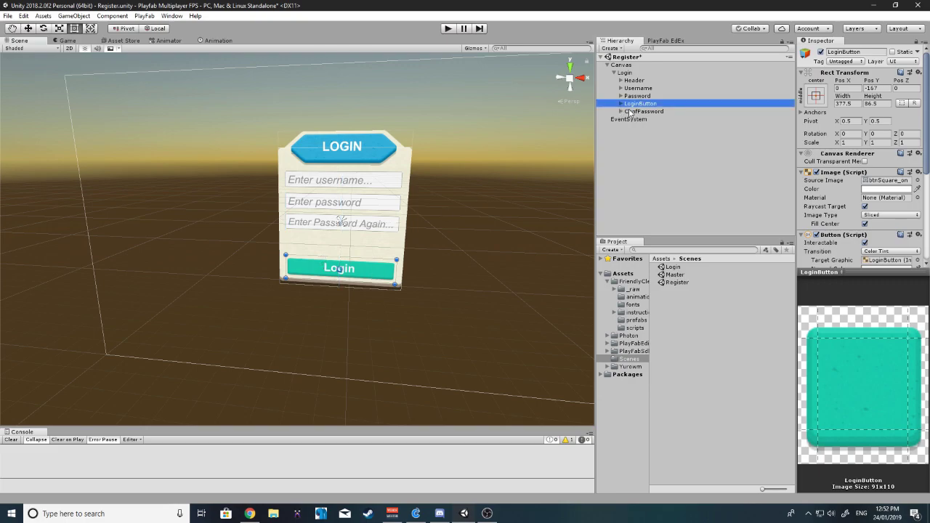
pyautogui.click(632, 111)
pyautogui.hotkey('ctrl', 'd')
pyautogui.moveTo(372, 231)
pyautogui.mouseDown()
pyautogui.moveTo(371, 252)
pyautogui.moveTo(372, 244)
pyautogui.mouseUp()
# Set the placeholder text of the duplicated ConfPassword field to "Enter Email..."
pyautogui.click(621, 119)
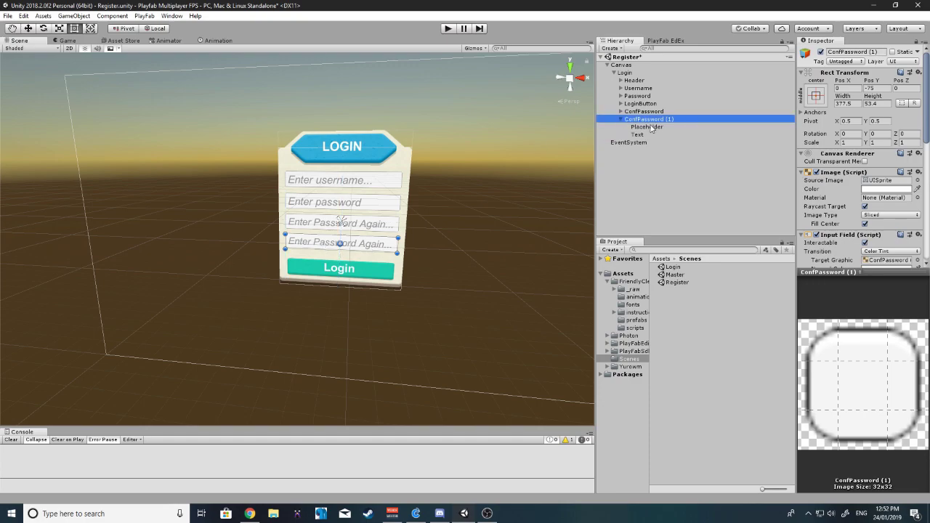
pyautogui.click(646, 127)
pyautogui.click(872, 193)
pyautogui.write('E')
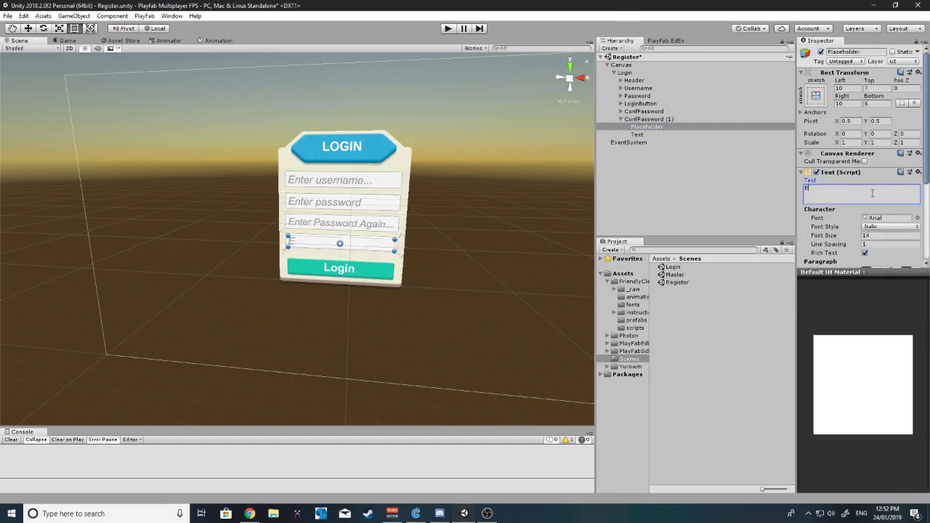
pyautogui.write('nter Email...')
# Rename the duplicated ConfPassword field as Email and collapse its child objects
pyautogui.click(654, 119)
pyautogui.click(845, 52)
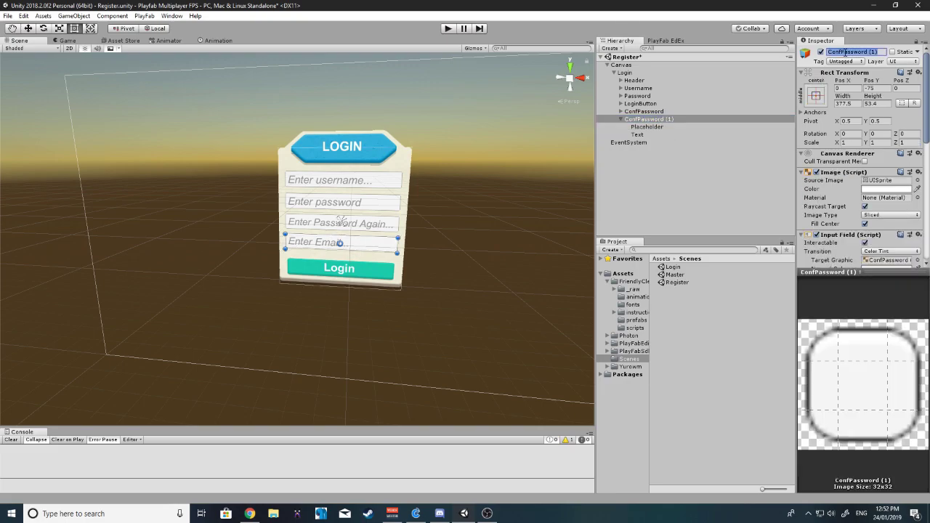
pyautogui.write('Email')
pyautogui.press('Return')
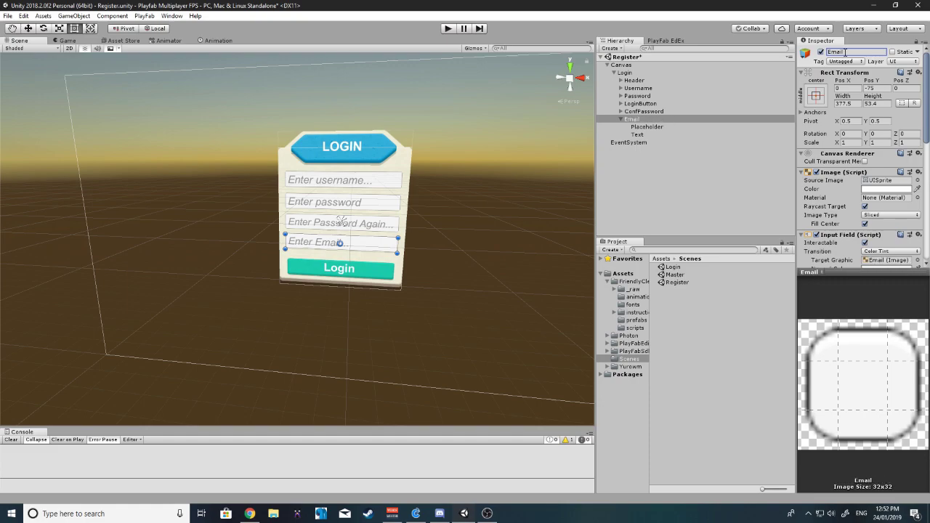
pyautogui.click(504, 129)
pyautogui.moveTo(421, 204); pyautogui.dragTo(443, 187, button='right')
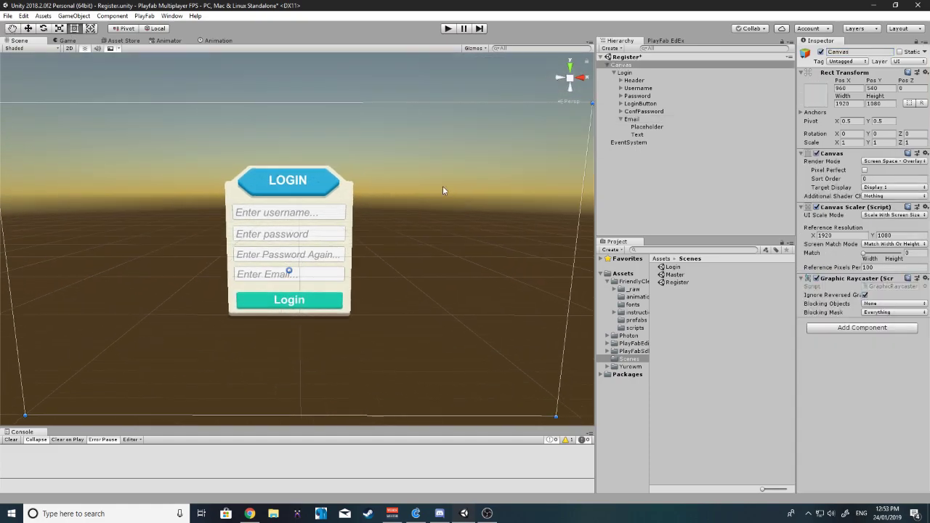
pyautogui.click(621, 119)
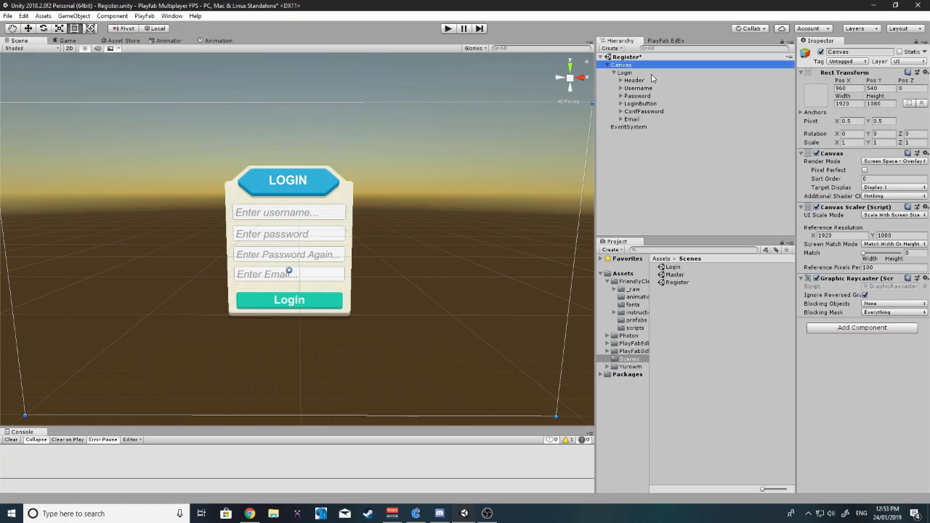
# Rename the Login panel as Register and save the scene
pyautogui.click(654, 73)
pyautogui.click(856, 51)
pyautogui.write('Register')
pyautogui.press('Return')
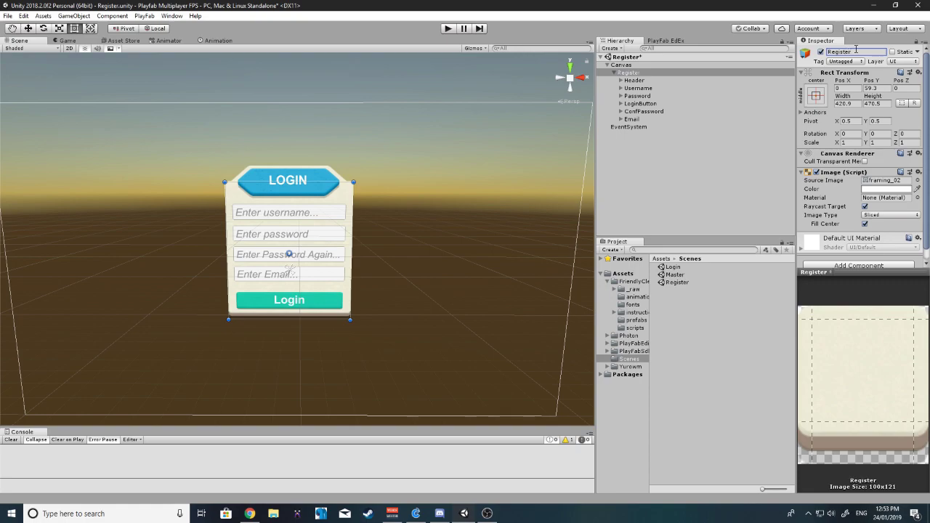
pyautogui.moveTo(443, 211); pyautogui.dragTo(405, 217, button='right')
pyautogui.hotkey('ctrl', 's')
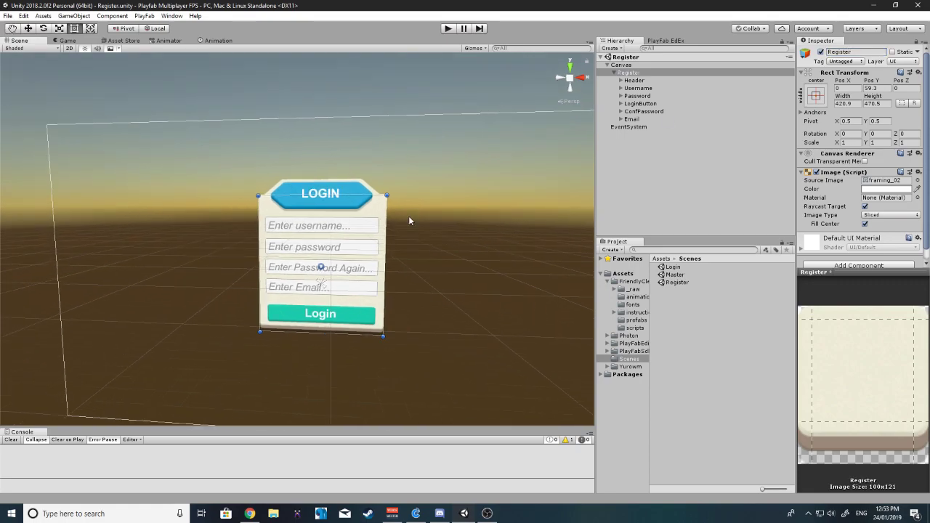
# Save the Register scene again and widen the Scene view
pyautogui.scroll(5, 473, 309)
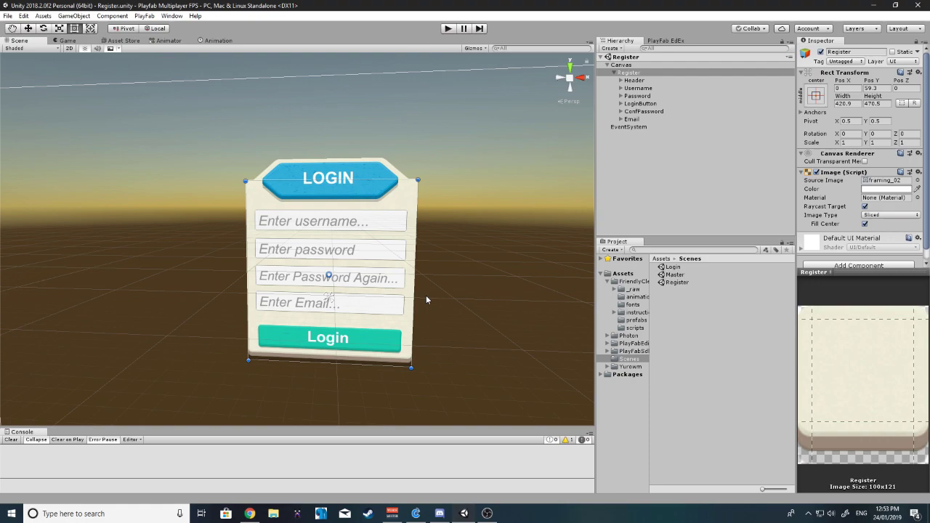
pyautogui.moveTo(427, 299); pyautogui.dragTo(473, 299, button='right')
pyautogui.click(8, 15)
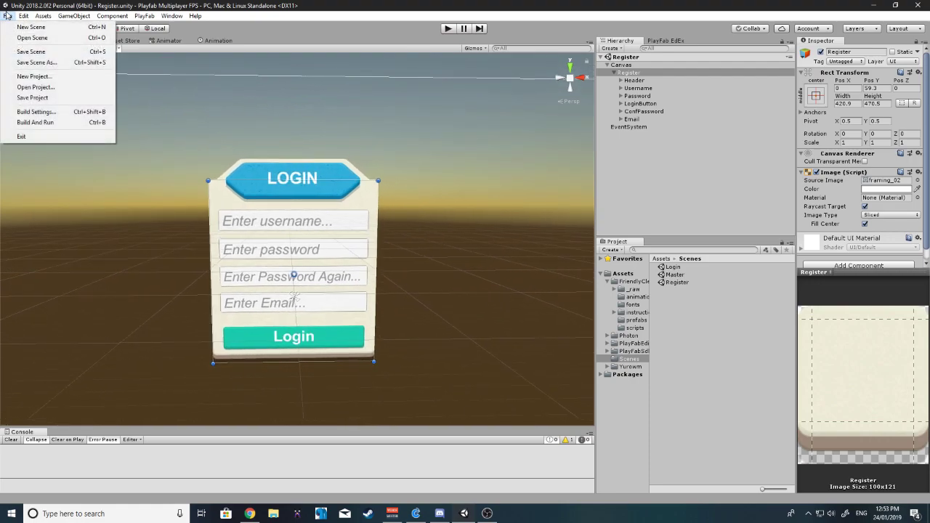
pyautogui.click(20, 52)
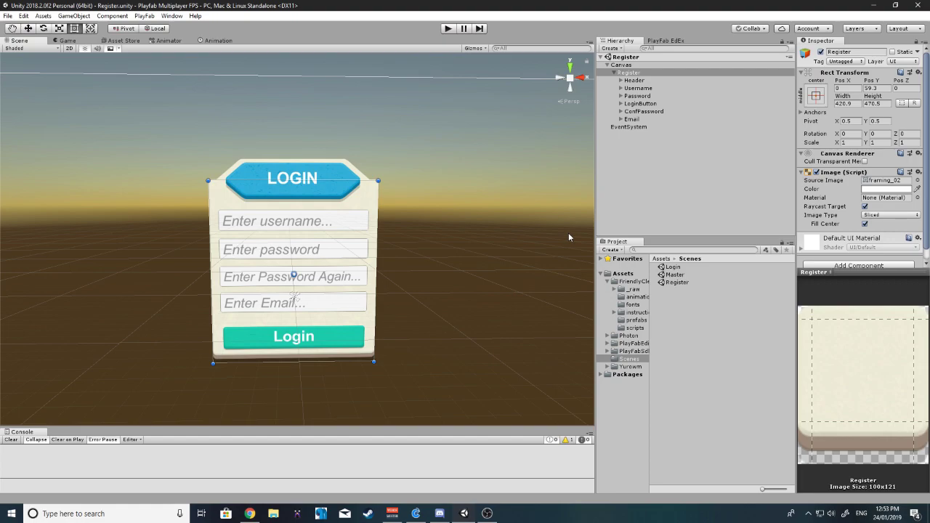
pyautogui.keyDown('alt'); pyautogui.moveTo(455, 195); pyautogui.dragTo(405, 210); pyautogui.keyUp('alt')
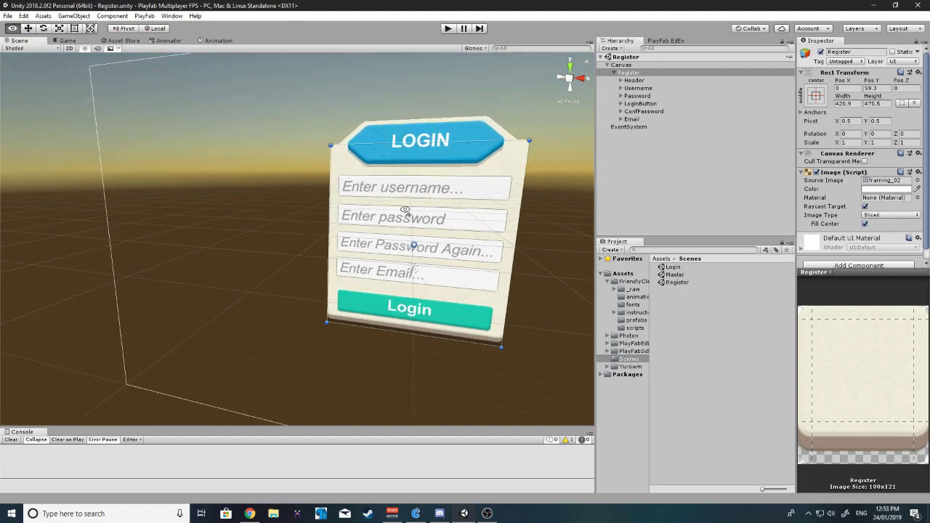
pyautogui.click(7, 15)
pyautogui.click(43, 59)
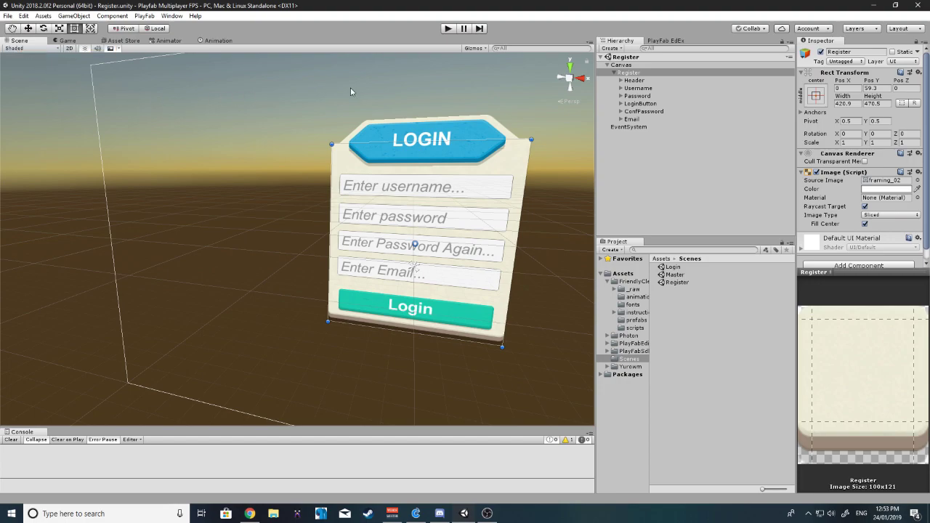
pyautogui.moveTo(594, 162); pyautogui.dragTo(681, 181)
pyautogui.moveTo(472, 177); pyautogui.dragTo(509, 164, button='right')
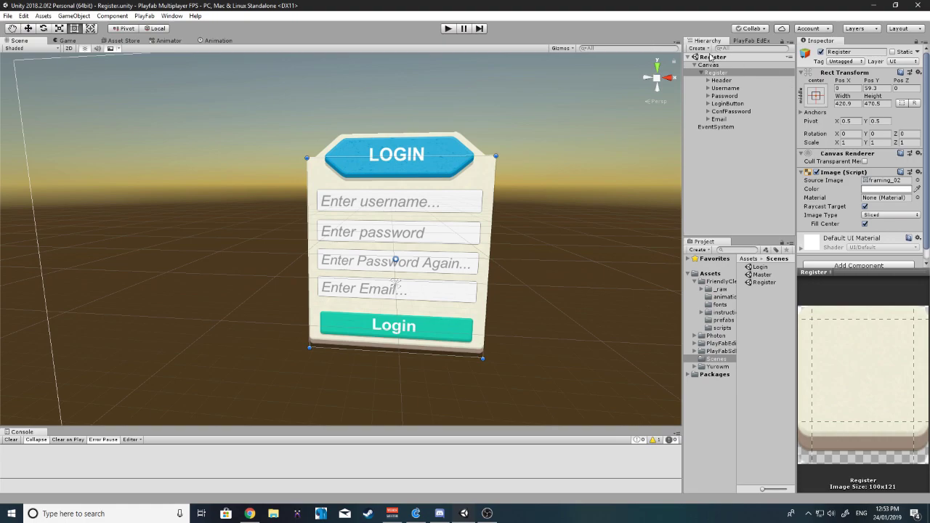
pyautogui.click(765, 267)
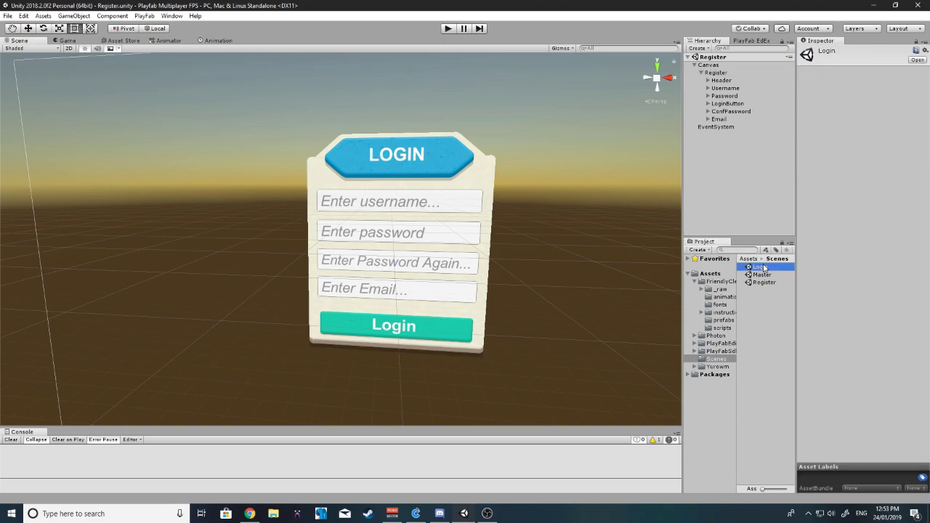
pyautogui.click(772, 294)
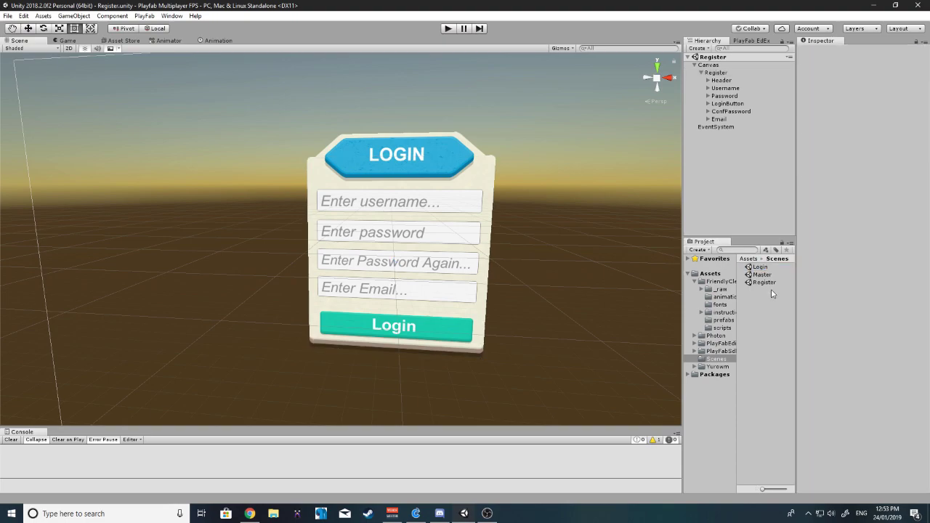
pyautogui.click(7, 16)
pyautogui.click(31, 52)
pyautogui.click(8, 16)
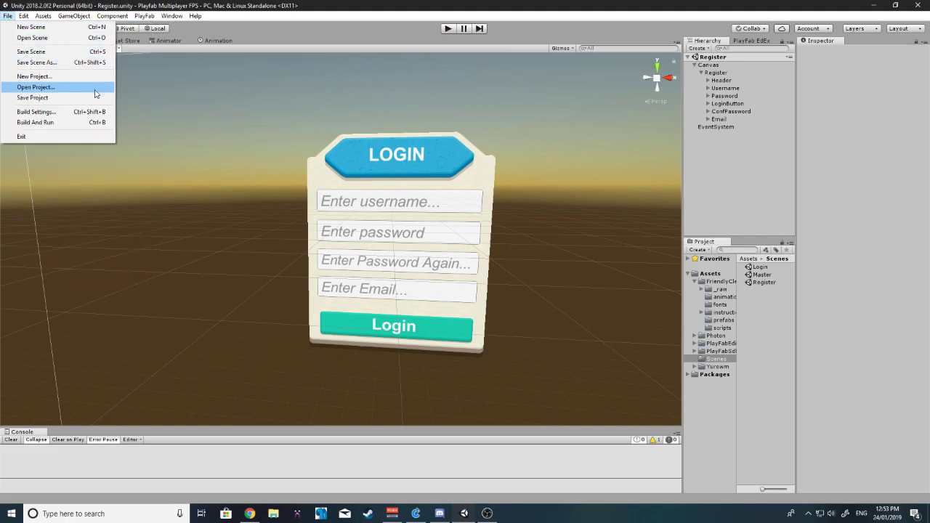
pyautogui.click(32, 54)
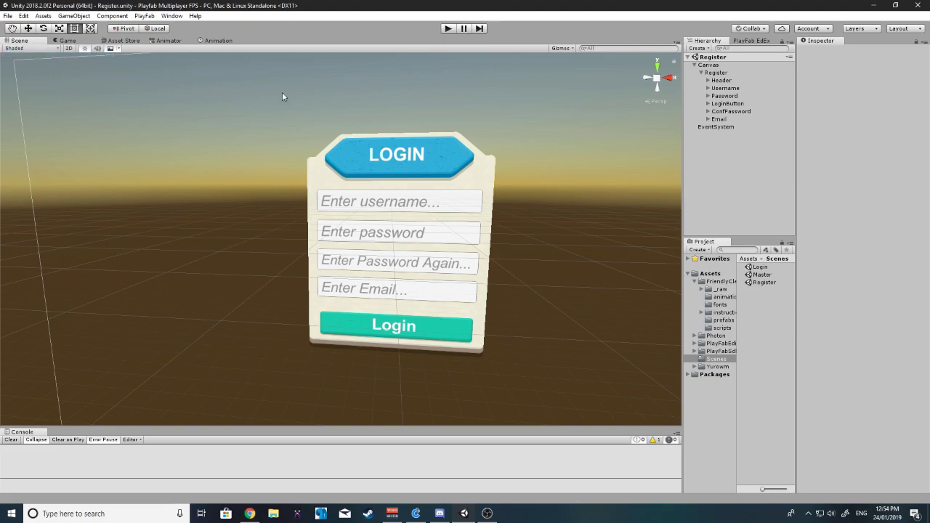
# Save a copy of the Register scene as Alerts in the Scenes folder
pyautogui.click(7, 15)
pyautogui.click(40, 63)
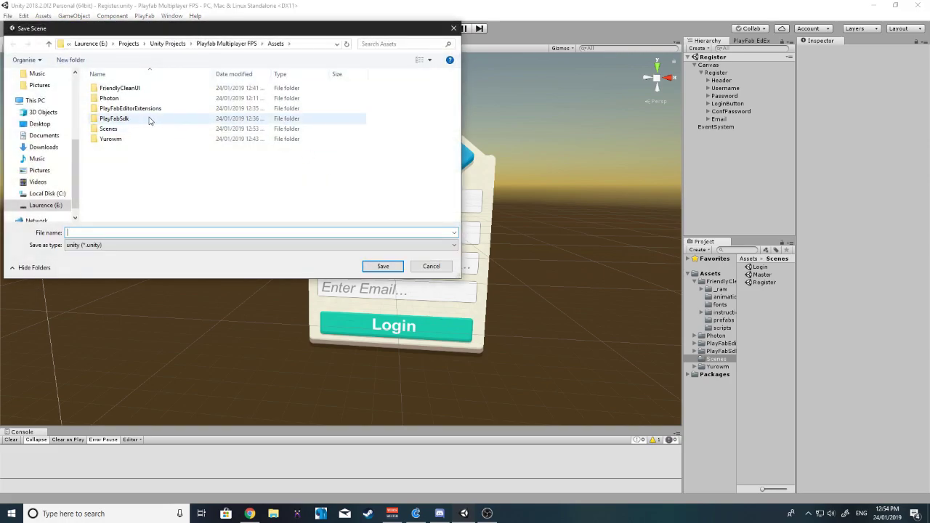
pyautogui.doubleClick(128, 129)
pyautogui.click(115, 229)
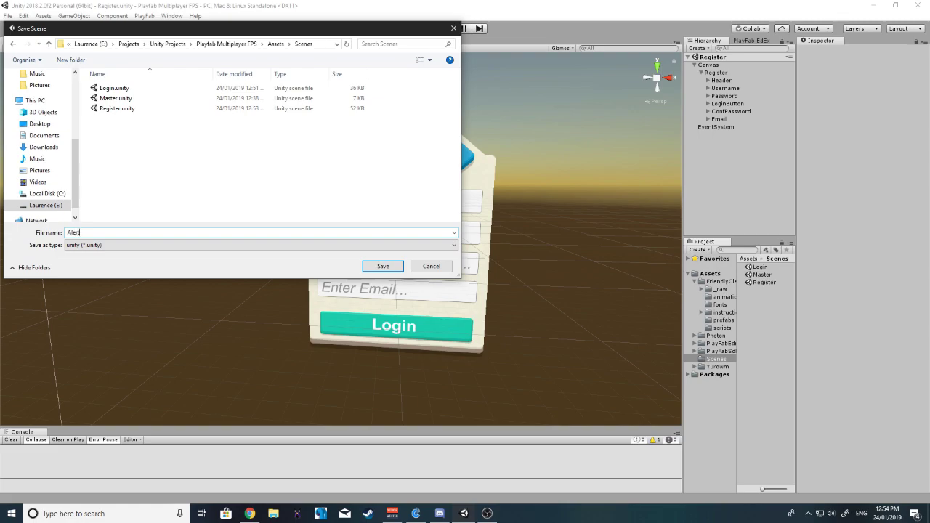
pyautogui.press('Return')
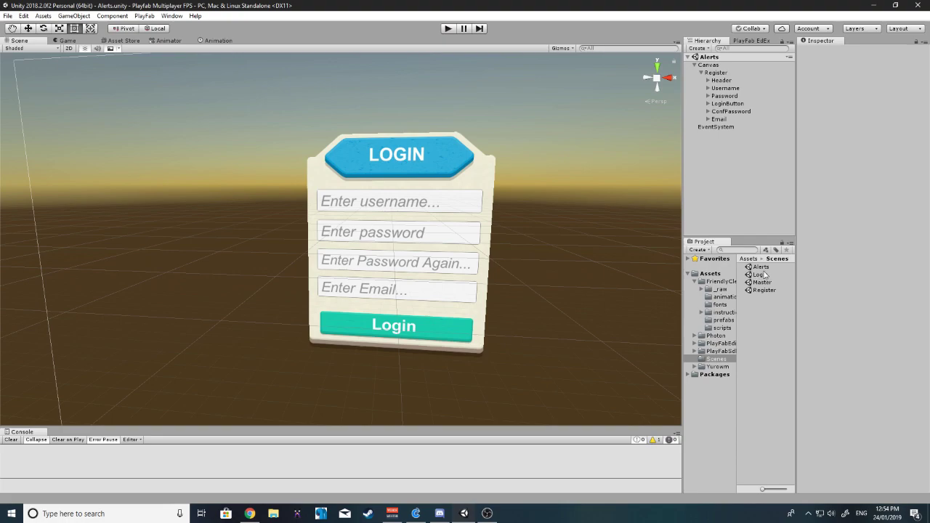
# Collapse the Register panel's child objects in the Alerts scene and select the panel
pyautogui.click(760, 266)
pyautogui.click(695, 64)
pyautogui.click(711, 72)
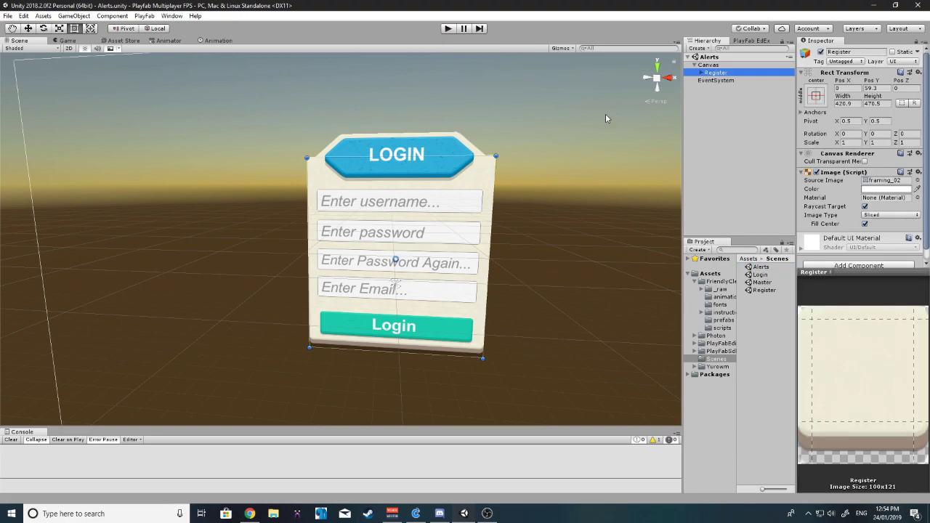
# Delete the Username, Password, ConfPassword and Email fields from the Register panel, keeping the Header and LoginButton
pyautogui.click(701, 73)
pyautogui.click(725, 81)
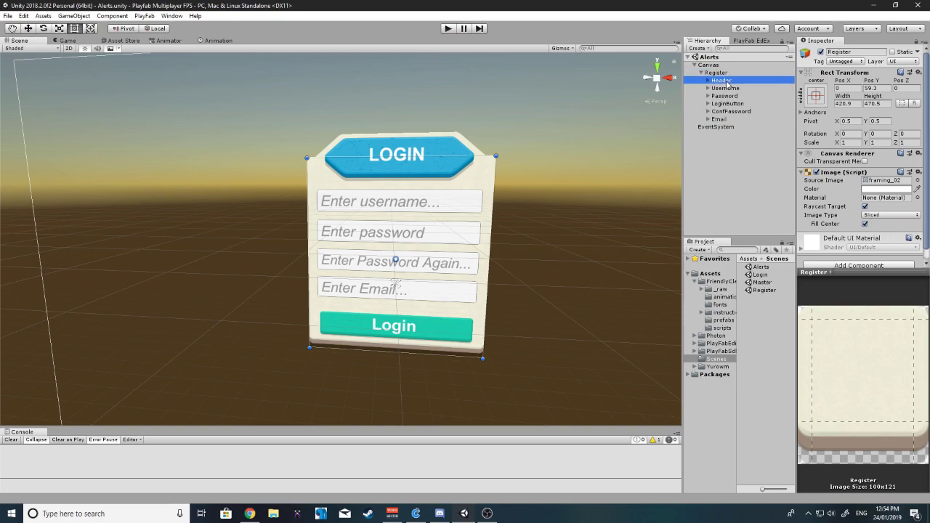
pyautogui.click(725, 88)
pyautogui.keyDown('shift'); pyautogui.click(719, 120); pyautogui.keyUp('shift')
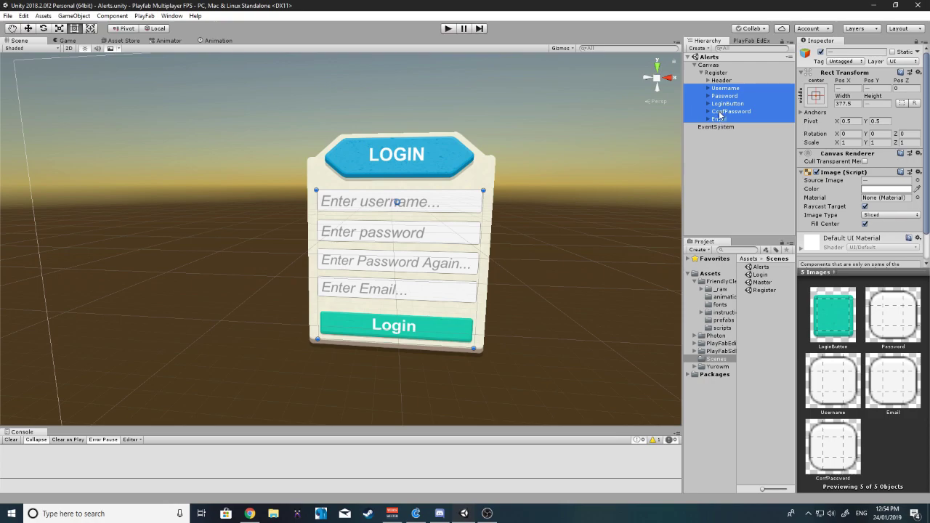
pyautogui.click(719, 113)
pyautogui.keyDown('ctrl'); pyautogui.click(719, 119); pyautogui.keyUp('ctrl')
pyautogui.keyDown('ctrl'); pyautogui.click(725, 96); pyautogui.keyUp('ctrl')
pyautogui.keyDown('ctrl'); pyautogui.click(728, 89); pyautogui.keyUp('ctrl')
pyautogui.press('Delete')
# Set the LoginButton's source image to the red btnSmall_Alert_on sprite
pyautogui.click(728, 89)
pyautogui.scroll(-4, 909, 159)
pyautogui.click(917, 151)
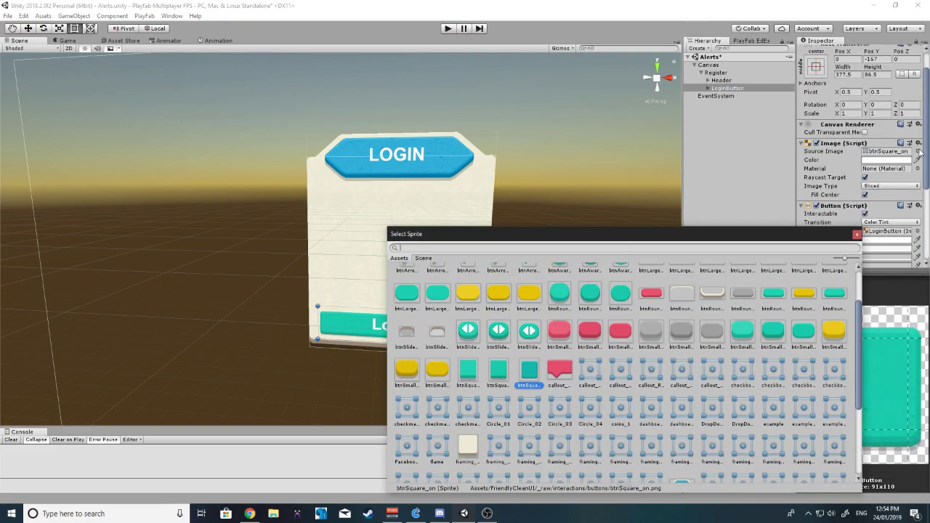
pyautogui.click(620, 331)
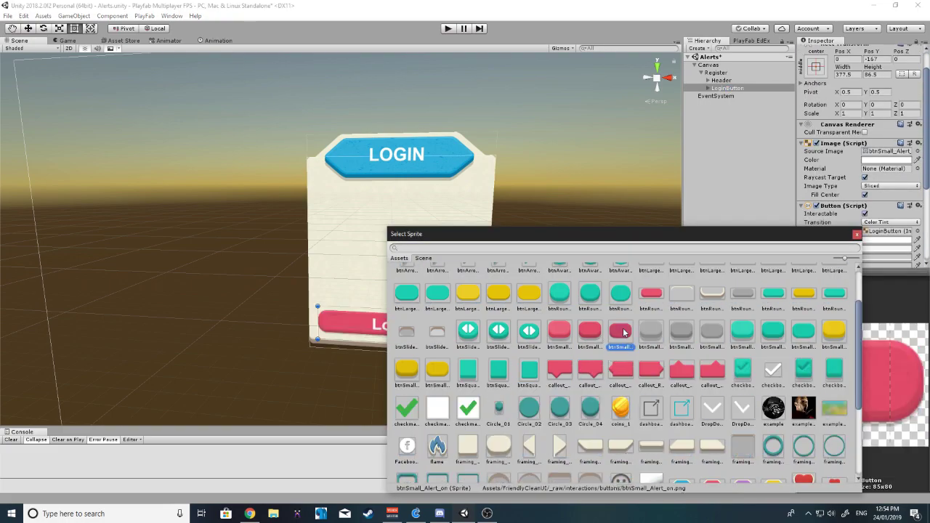
pyautogui.doubleClick(620, 331)
# Change the LoginButton's label text to OK and collapse the button's child objects
pyautogui.scroll(-3, 916, 205)
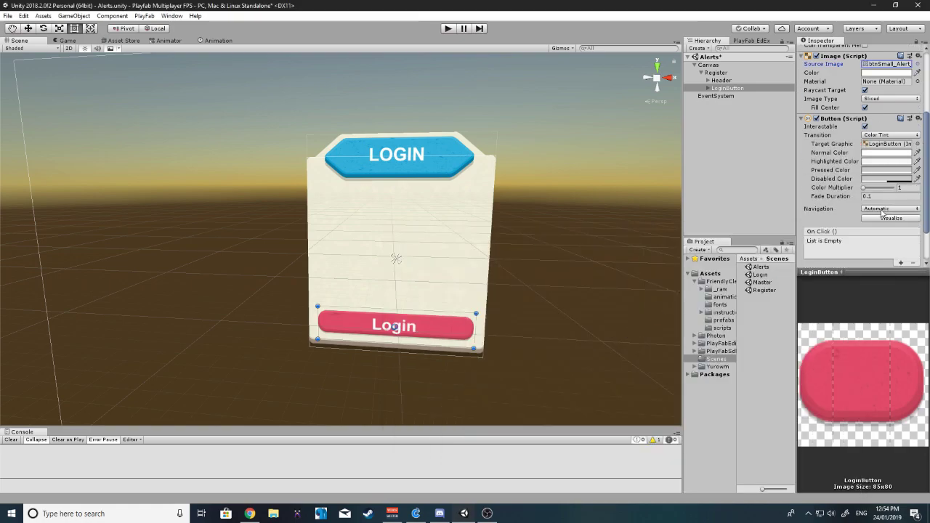
pyautogui.scroll(-2, 883, 211)
pyautogui.click(712, 89)
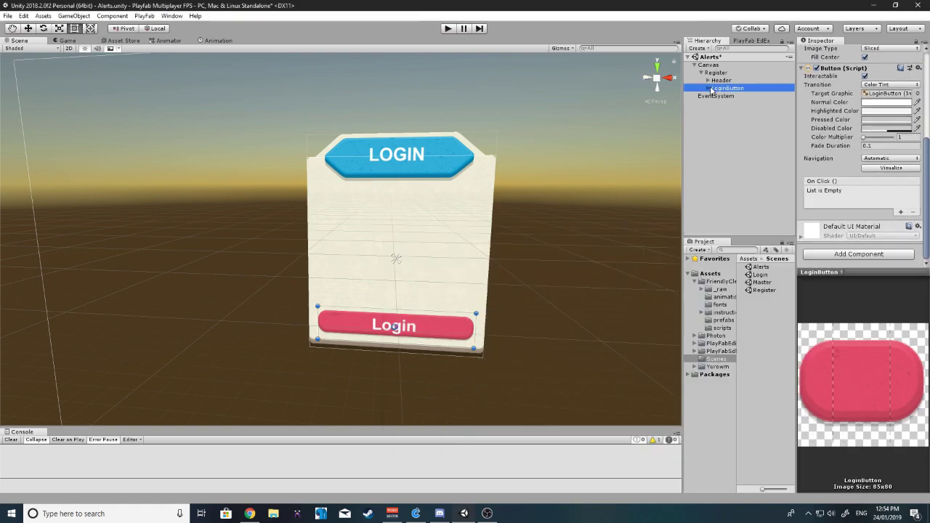
pyautogui.click(708, 88)
pyautogui.click(724, 96)
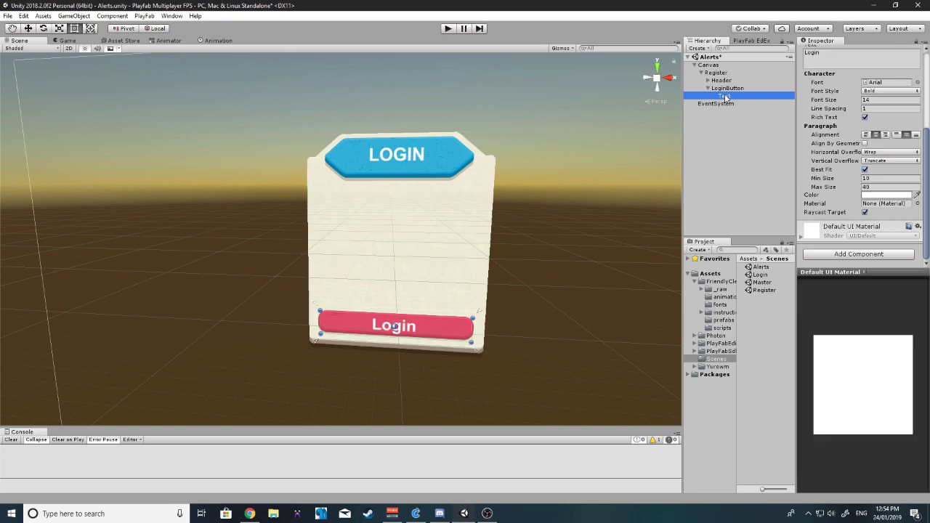
pyautogui.scroll(1, 824, 94)
pyautogui.click(834, 84)
pyautogui.write('OK')
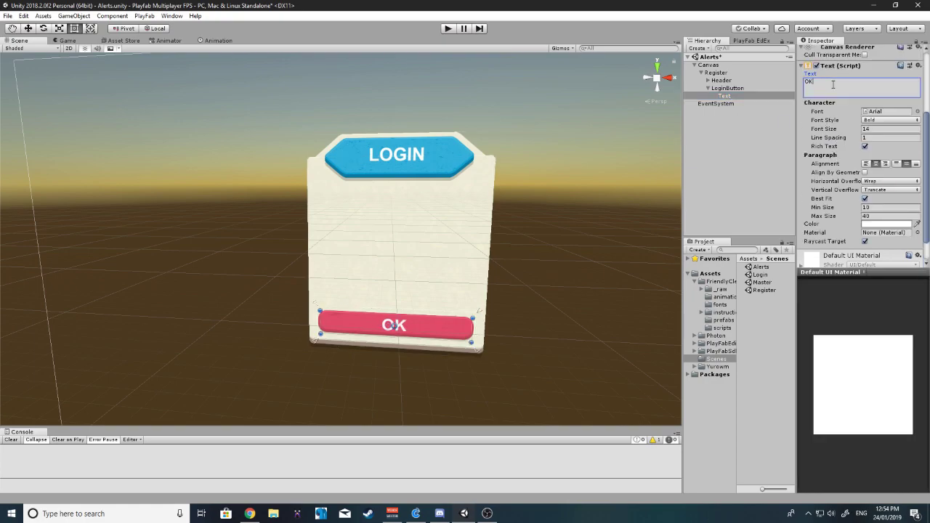
pyautogui.click(708, 88)
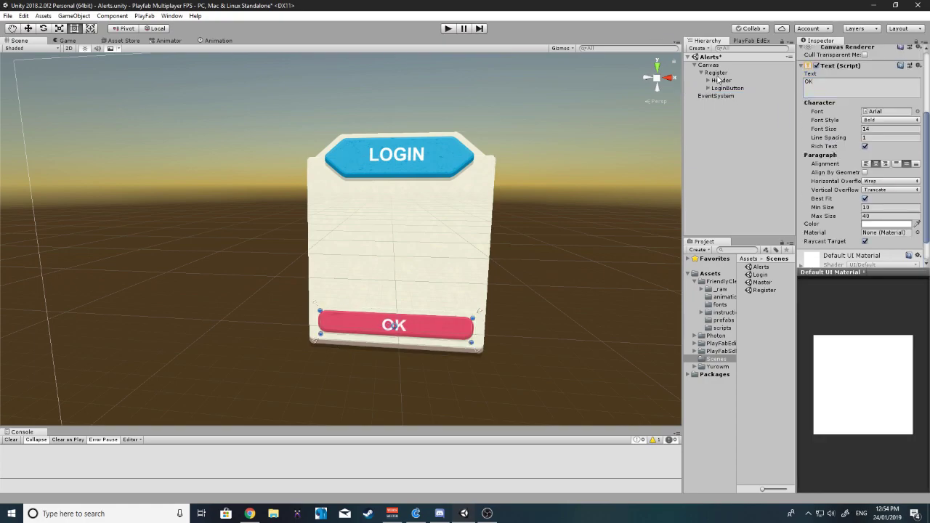
# Add a UI Image to the Register panel and size it to about 377.5 by 293 between the header and the OK button
pyautogui.rightClick(716, 73)
pyautogui.moveTo(755, 229)
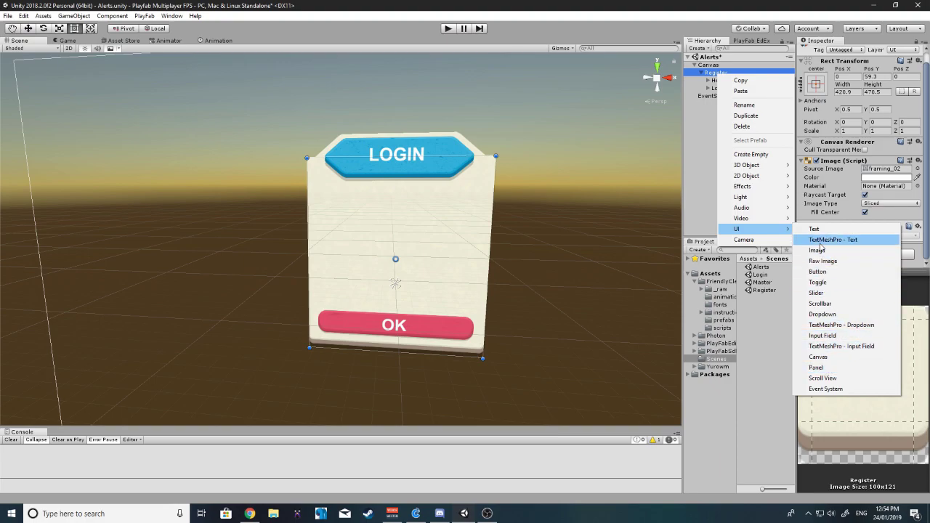
pyautogui.click(817, 250)
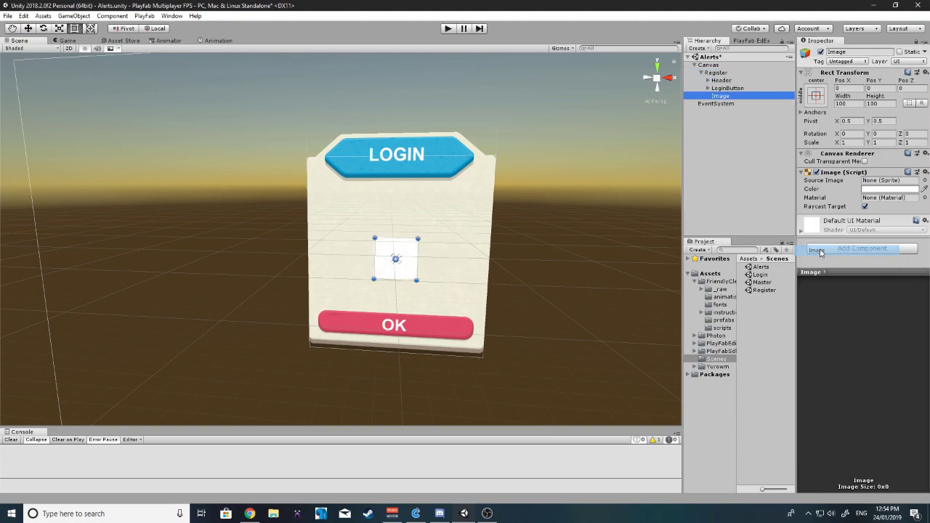
pyautogui.moveTo(378, 253); pyautogui.dragTo(479, 313)
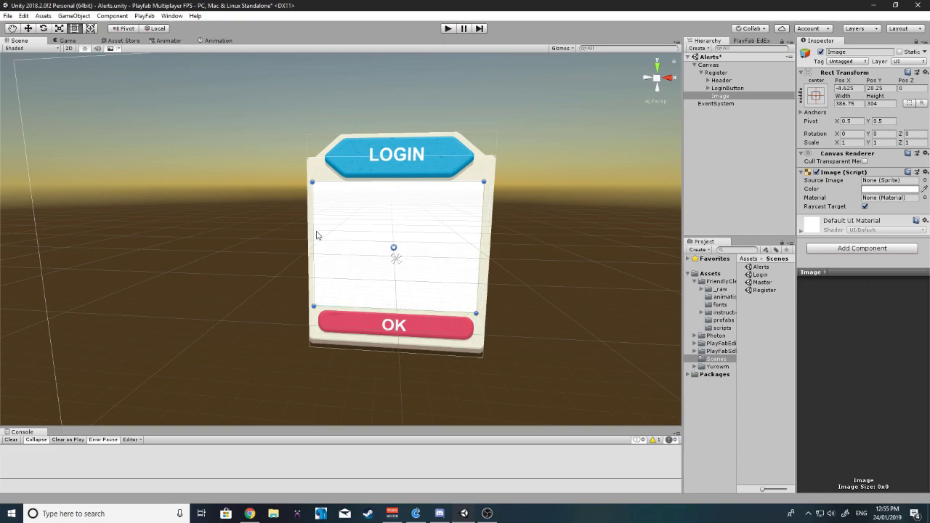
pyautogui.moveTo(313, 230); pyautogui.dragTo(317, 231)
pyautogui.moveTo(429, 182); pyautogui.dragTo(429, 187)
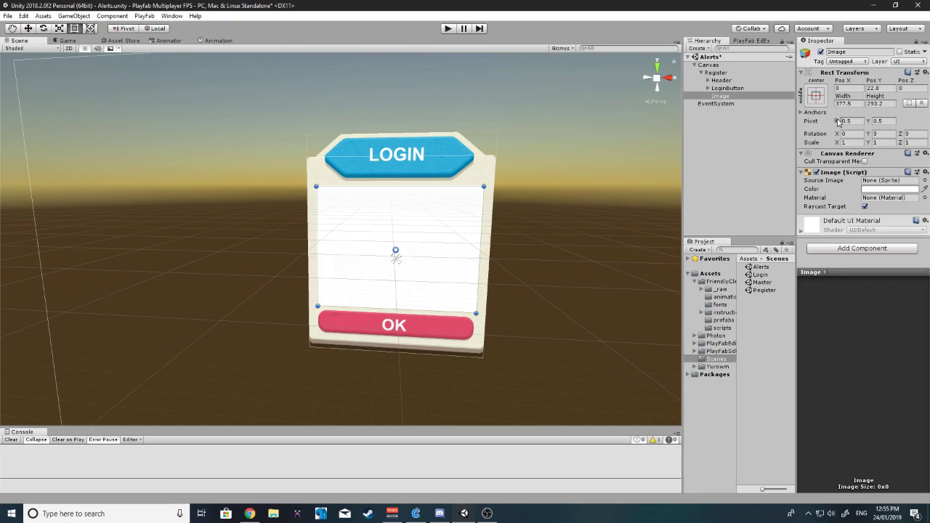
# Try several framing and button sprites as the new image's source and assign btnSquare_on
pyautogui.click(924, 180)
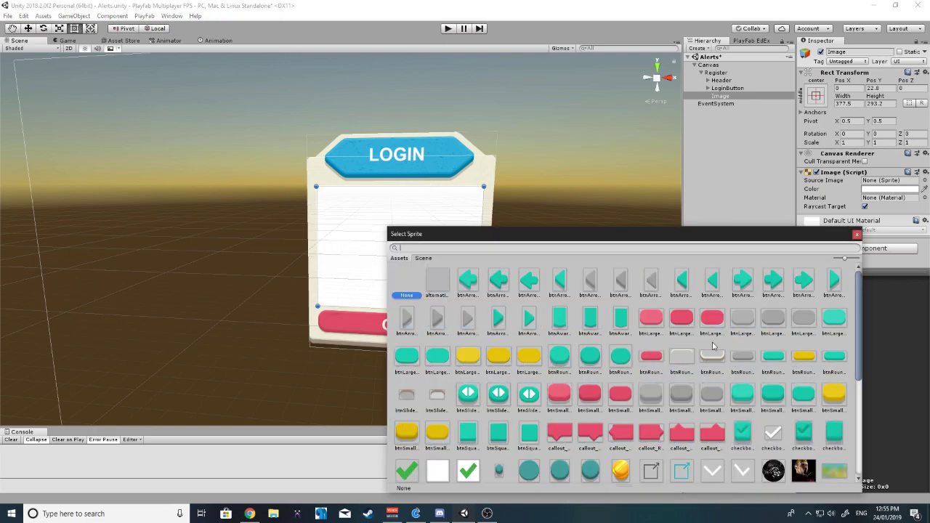
pyautogui.scroll(-4, 611, 315)
pyautogui.scroll(-3, 611, 315)
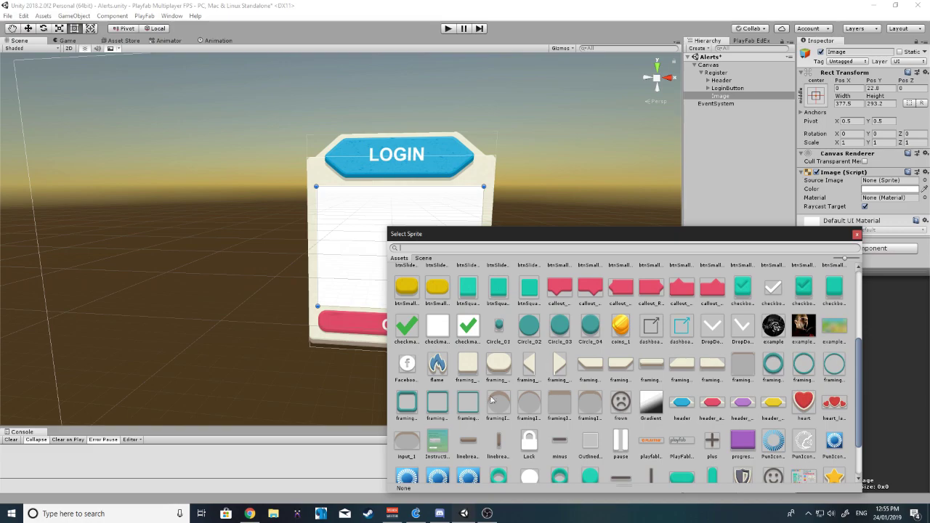
pyautogui.click(470, 403)
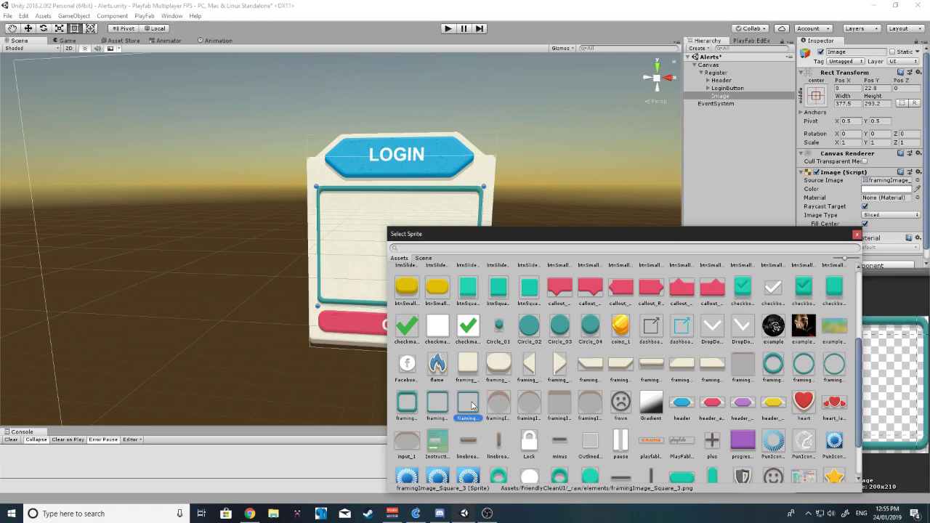
pyautogui.click(470, 365)
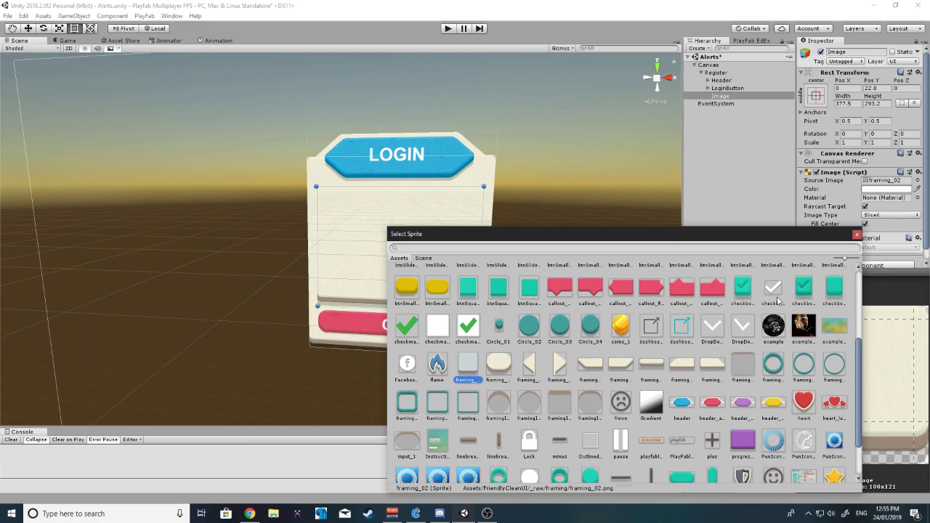
pyautogui.click(498, 290)
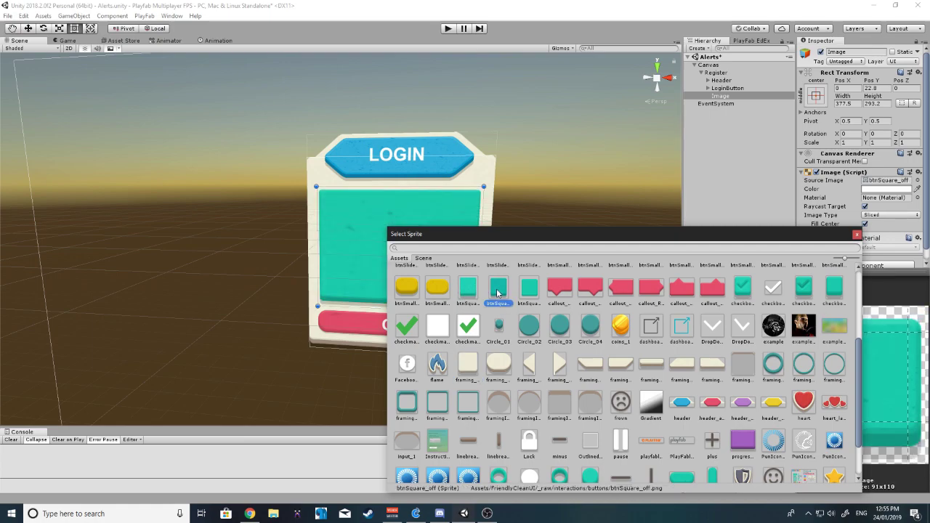
pyautogui.scroll(1, 558, 356)
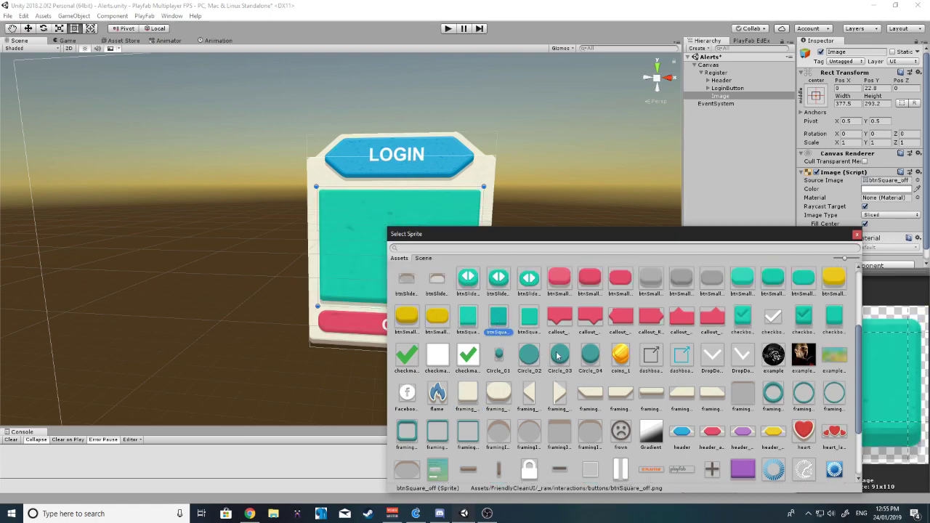
pyautogui.scroll(3, 557, 356)
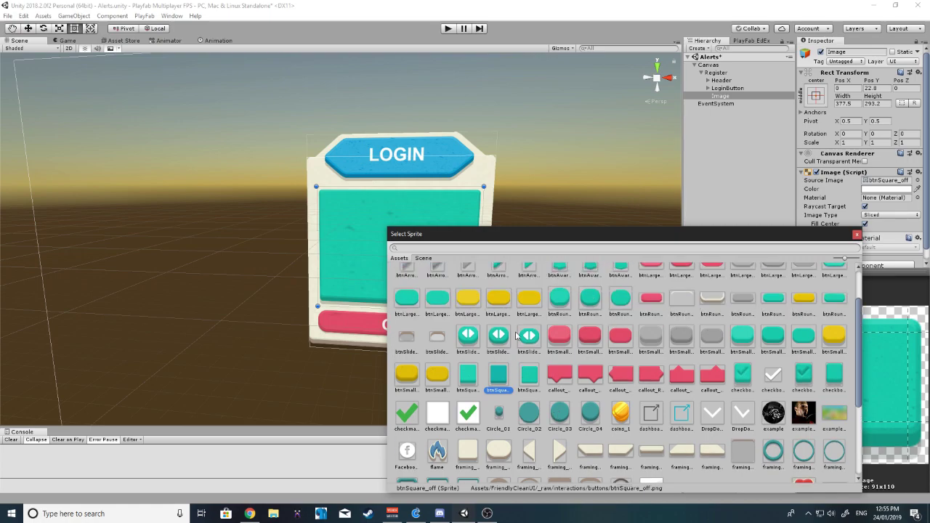
pyautogui.click(565, 294)
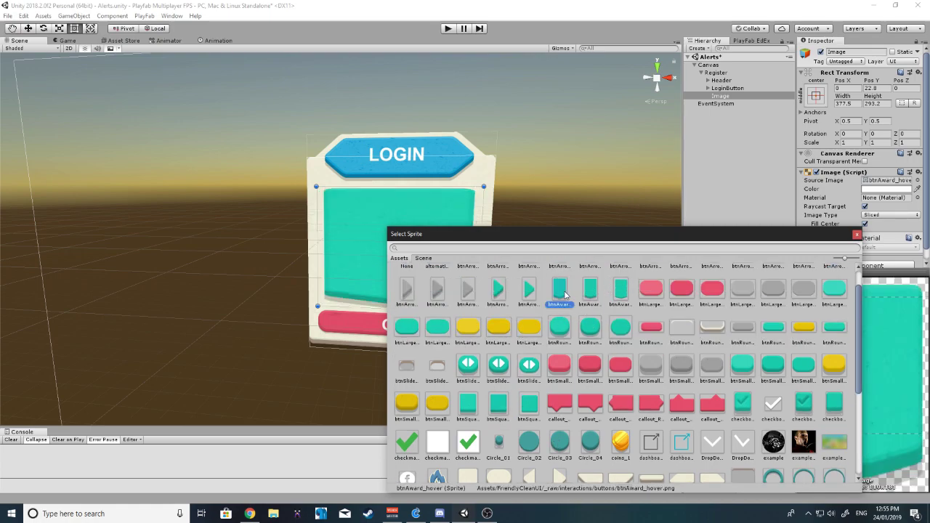
pyautogui.click(741, 292)
pyautogui.scroll(-2, 714, 303)
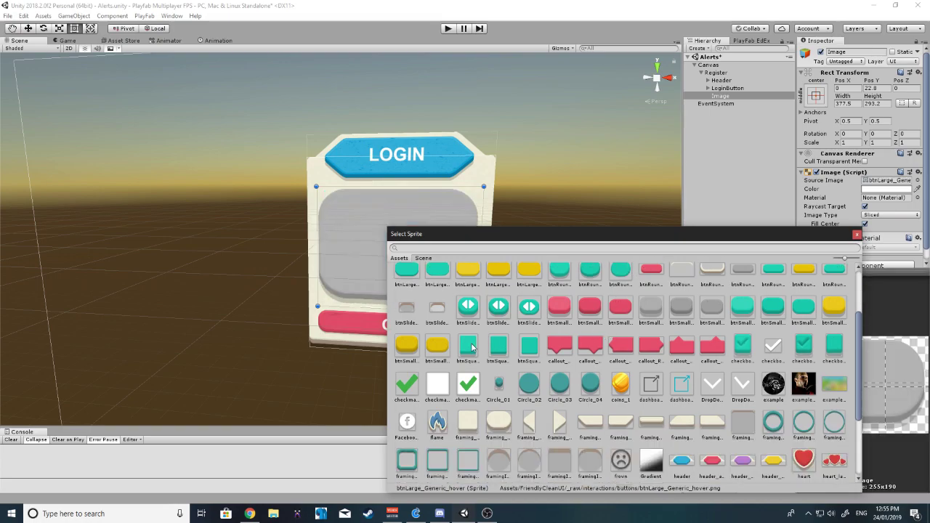
pyautogui.click(496, 347)
pyautogui.click(538, 348)
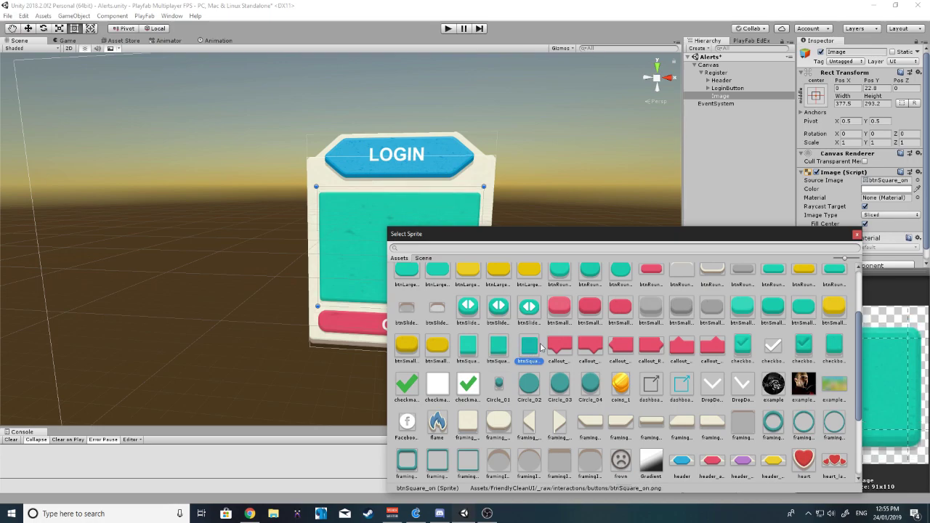
pyautogui.doubleClick(538, 349)
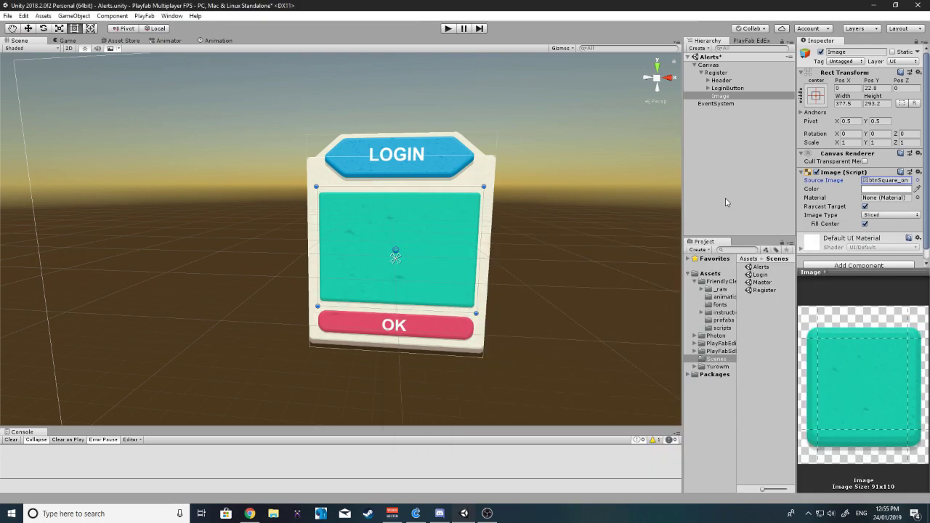
# Rename the green Image object as TextHolder
pyautogui.click(849, 51)
pyautogui.write('H')
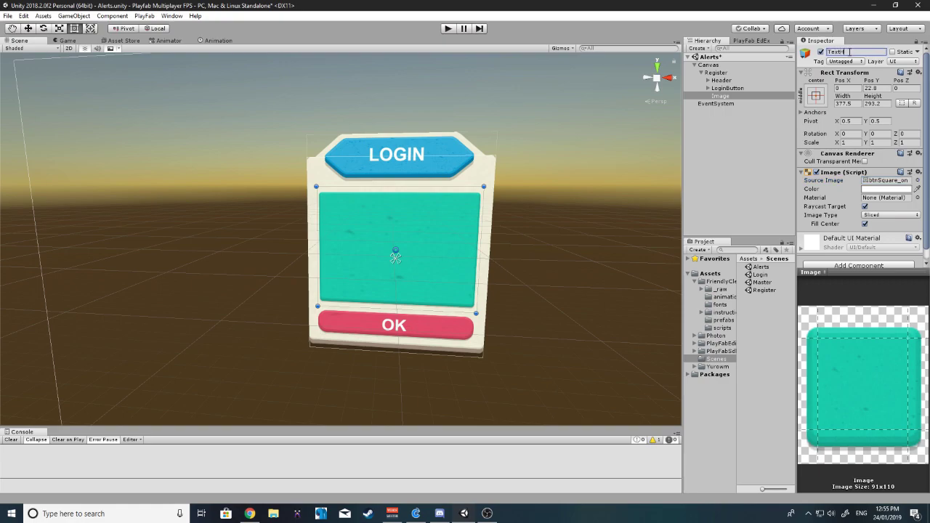
pyautogui.write('extHolder')
pyautogui.press('Return')
# Add a UI Text inside TextHolder, stretch it to about 360 by 259 over the green area and enable Best Fit
pyautogui.rightClick(726, 97)
pyautogui.moveTo(786, 251)
pyautogui.click(821, 251)
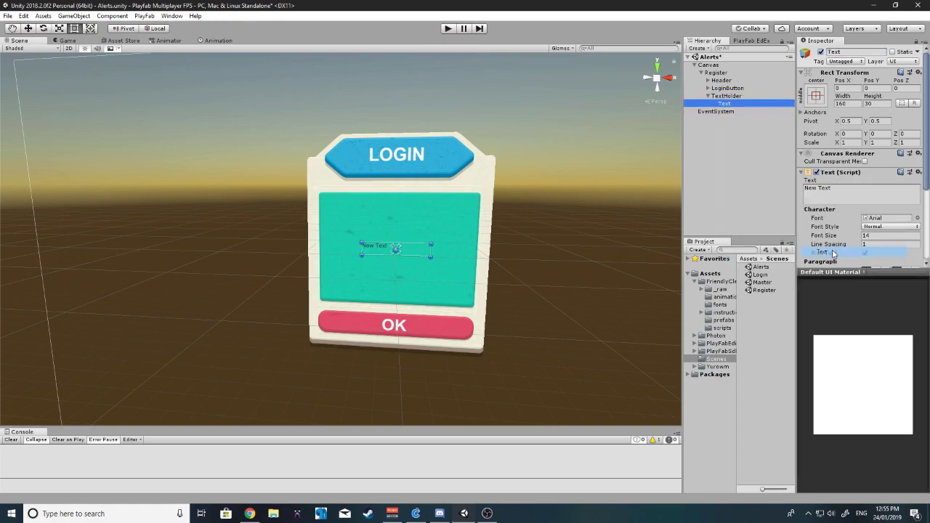
pyautogui.moveTo(412, 254); pyautogui.dragTo(470, 305)
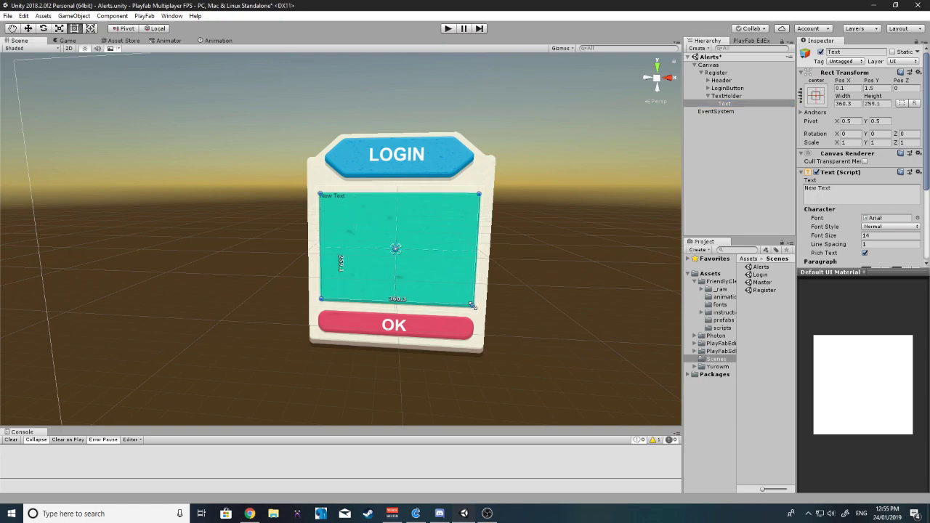
pyautogui.scroll(-3, 869, 222)
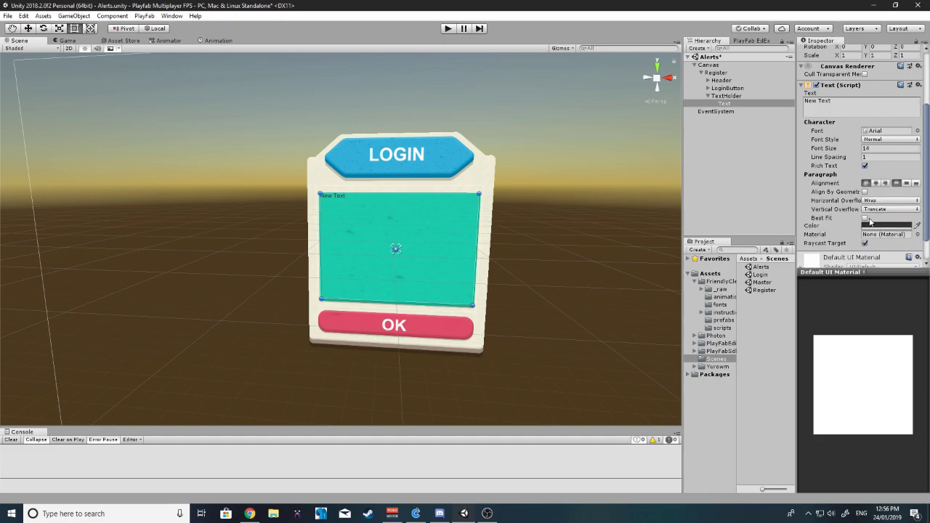
pyautogui.click(865, 218)
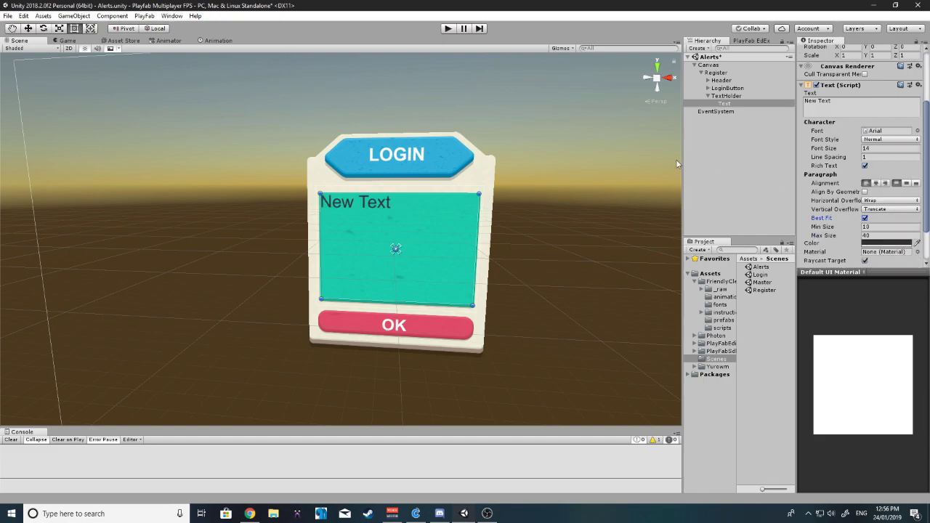
# Set the TextHolder text's color to white and its font style to Bold
pyautogui.click(887, 243)
pyautogui.moveTo(795, 211); pyautogui.dragTo(697, 139)
pyautogui.moveTo(747, 165)
pyautogui.mouseDown()
pyautogui.moveTo(716, 305)
pyautogui.moveTo(691, 327)
pyautogui.moveTo(686, 314)
pyautogui.moveTo(776, 240)
pyautogui.moveTo(766, 233)
pyautogui.mouseUp()
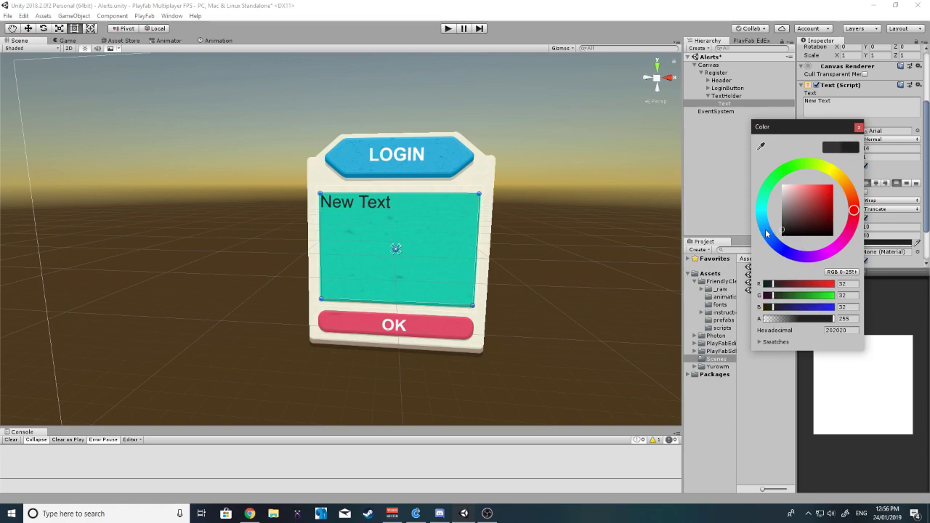
pyautogui.click(761, 213)
pyautogui.click(837, 212)
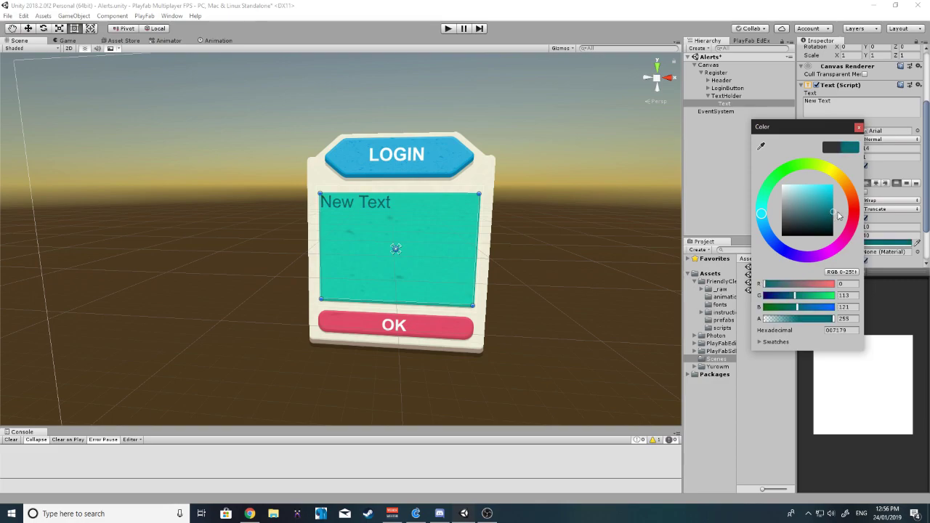
pyautogui.click(790, 257)
pyautogui.click(826, 204)
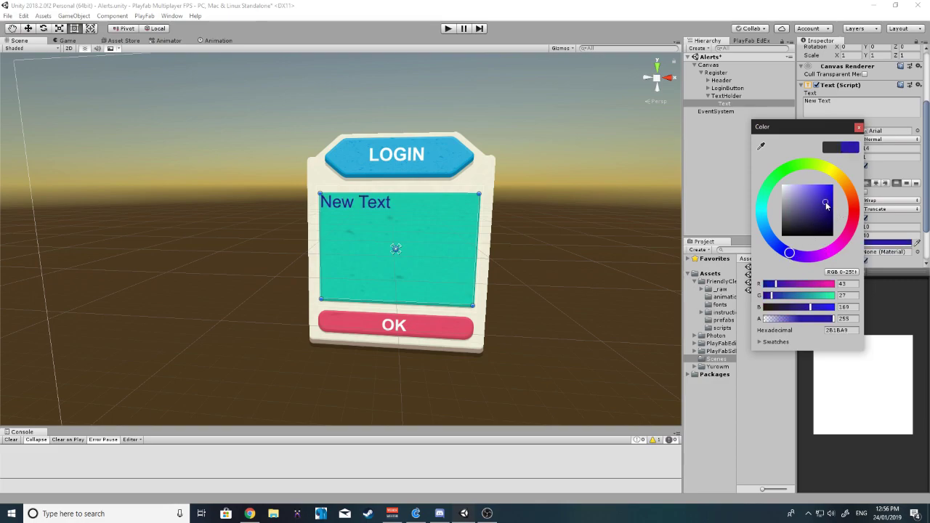
pyautogui.click(818, 255)
pyautogui.moveTo(818, 254); pyautogui.dragTo(846, 236)
pyautogui.moveTo(790, 213); pyautogui.dragTo(766, 182)
pyautogui.click(859, 128)
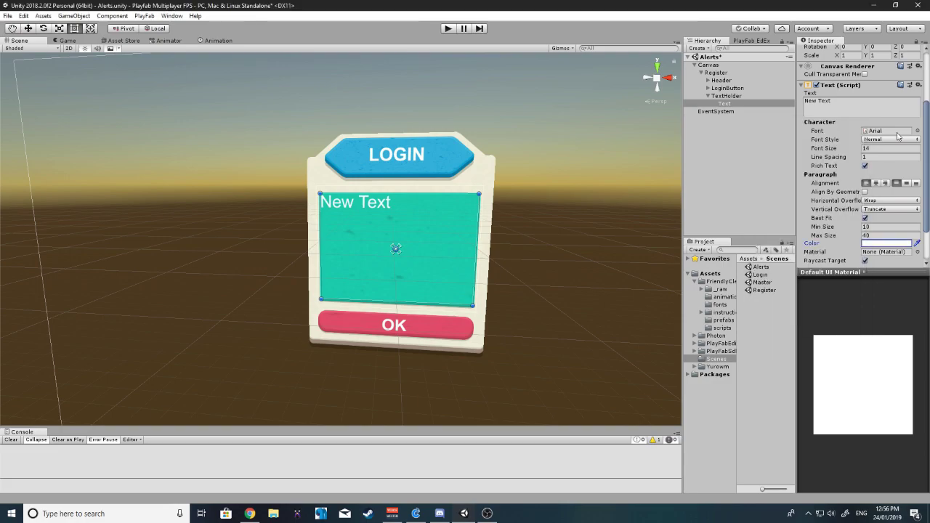
pyautogui.click(877, 139)
pyautogui.click(871, 161)
# Add an Outline component to the TextHolder text and set its effect distance to X 2 and Y -2
pyautogui.scroll(-2, 871, 175)
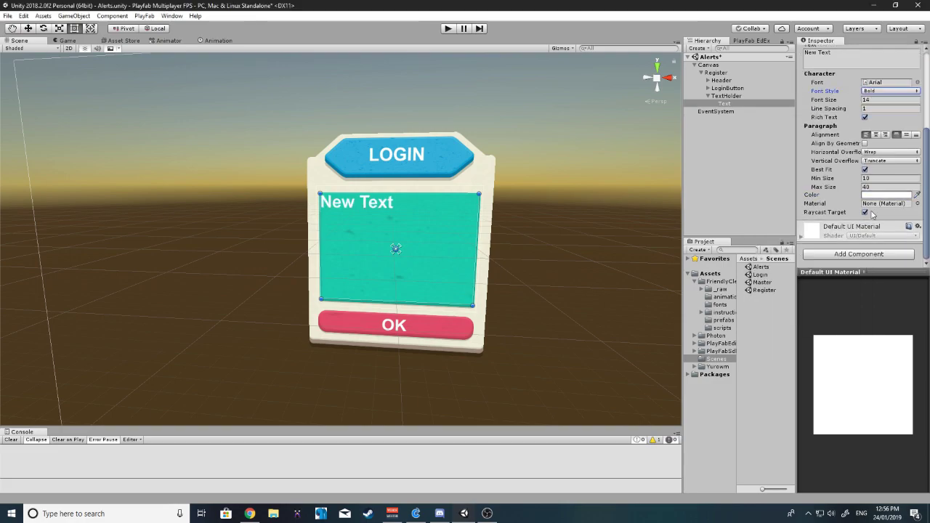
pyautogui.click(857, 254)
pyautogui.write('outline')
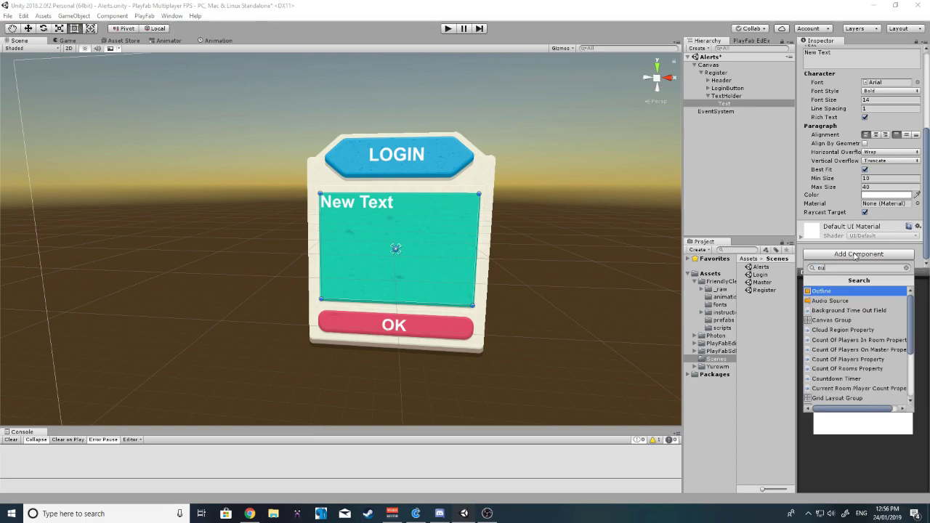
pyautogui.press('Return')
pyautogui.scroll(-2, 885, 220)
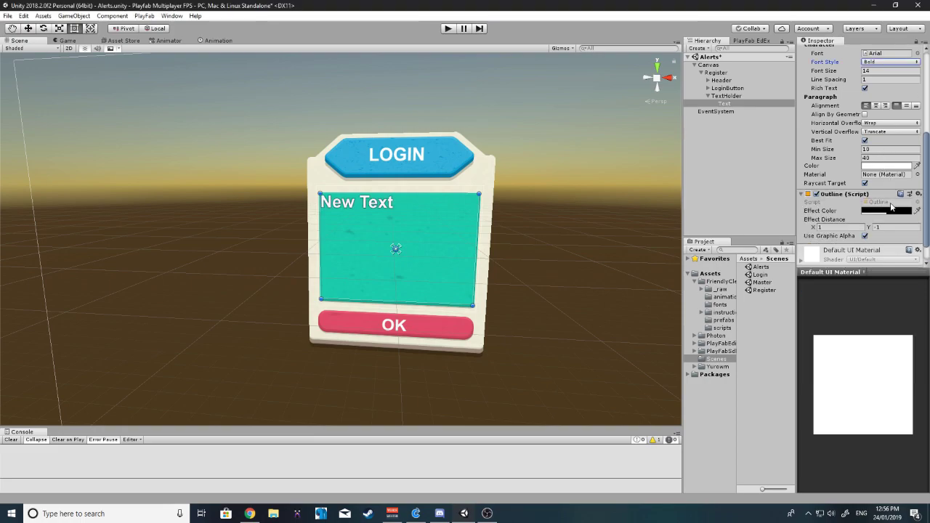
pyautogui.click(837, 227)
pyautogui.write('2')
pyautogui.click(885, 228)
pyautogui.write('-2')
# Make the outline's black effect color fully opaque with an alpha of 255
pyautogui.click(888, 210)
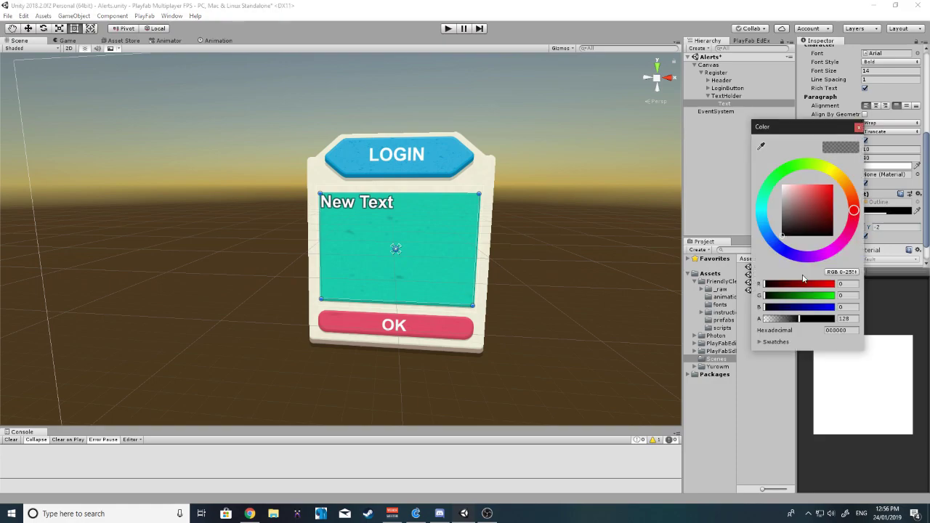
pyautogui.moveTo(810, 319); pyautogui.dragTo(884, 308)
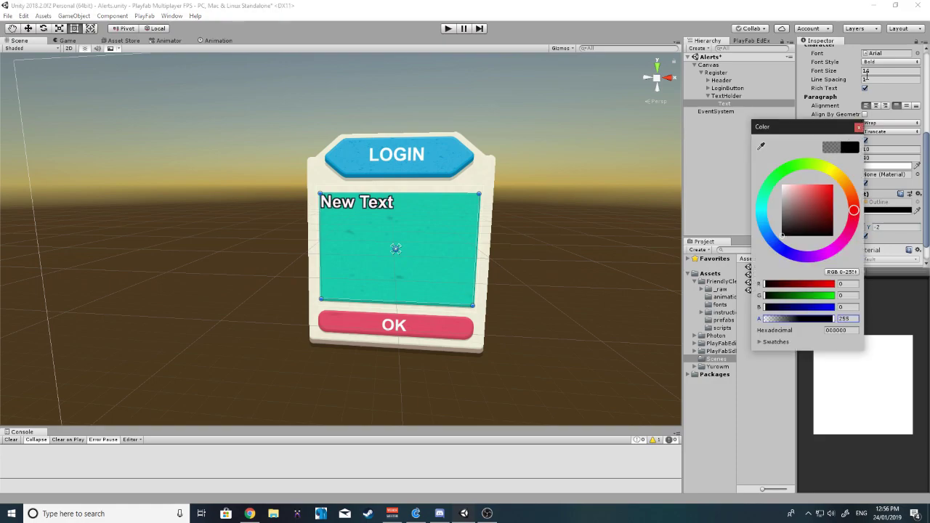
pyautogui.click(858, 126)
# Set the TextHolder text's content to "Error: Client could not connect to photon!"
pyautogui.scroll(5, 850, 160)
pyautogui.click(838, 196)
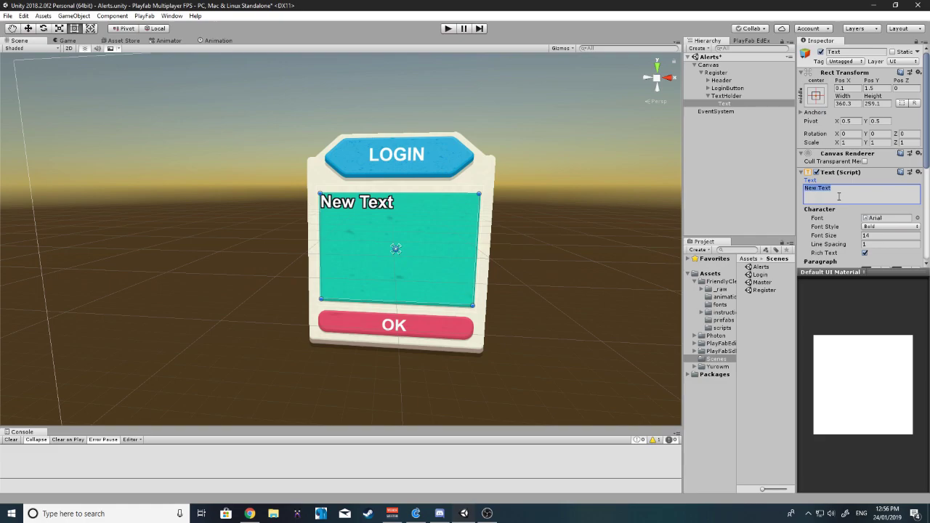
pyautogui.write('Error: C')
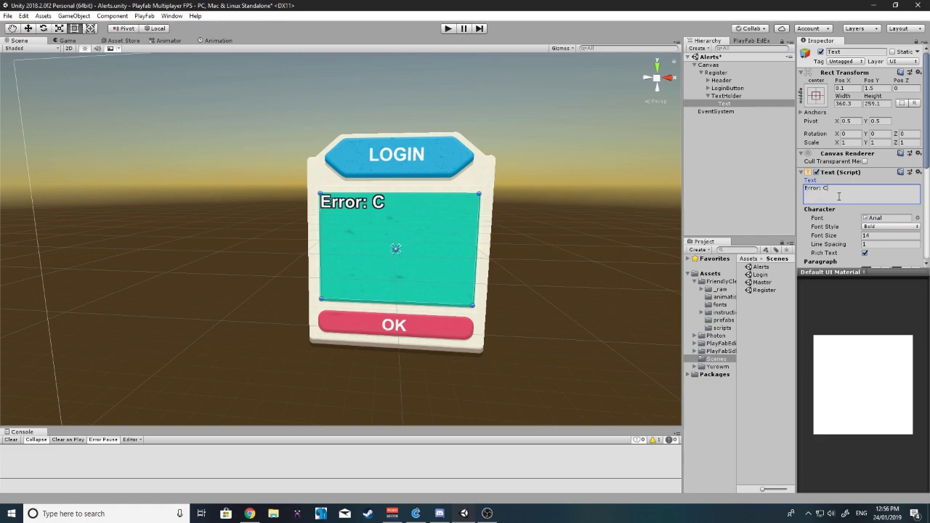
pyautogui.write('lient could ')
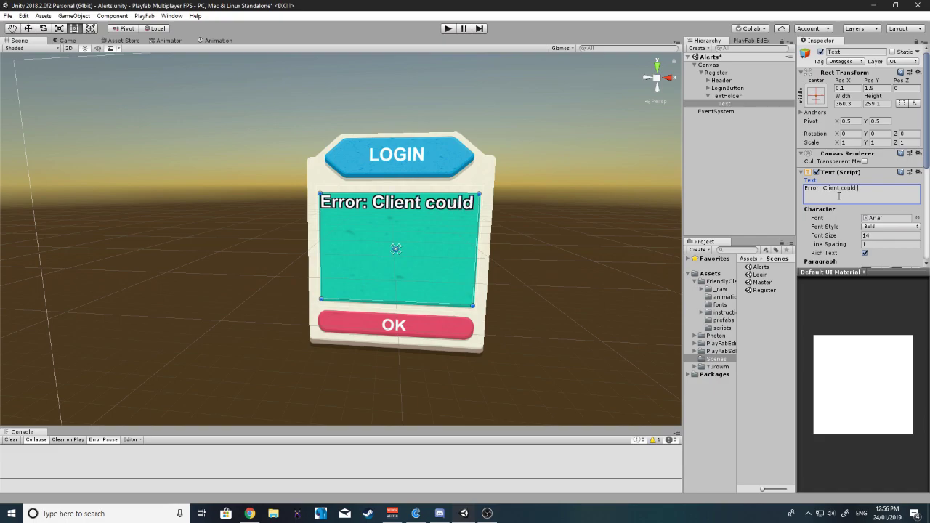
pyautogui.write('not connect to photon!')
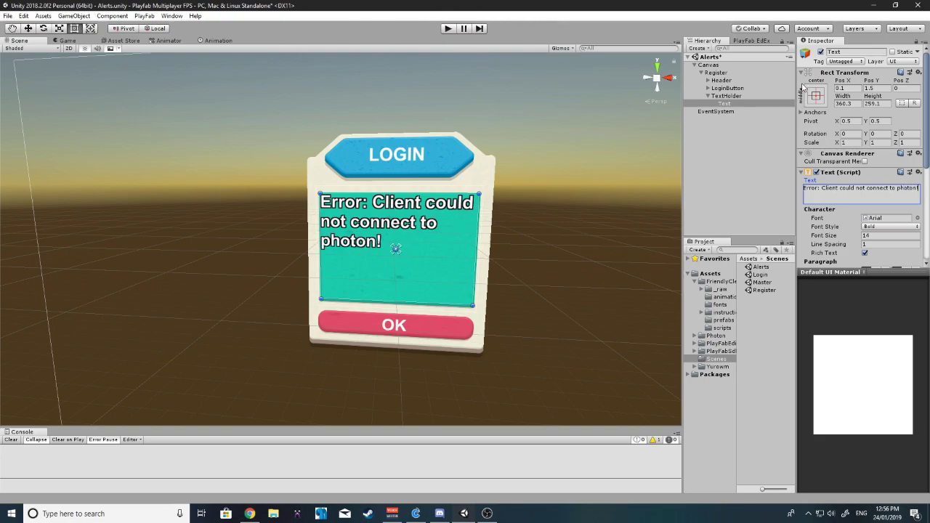
# Rename the Register panel object under the Canvas as Alerts
pyautogui.click(715, 74)
pyautogui.click(852, 51)
pyautogui.write('Alerts')
pyautogui.press('Return')
# Change the wording of the Header's child text to "Alert!"
pyautogui.click(708, 80)
pyautogui.click(725, 95)
pyautogui.click(724, 88)
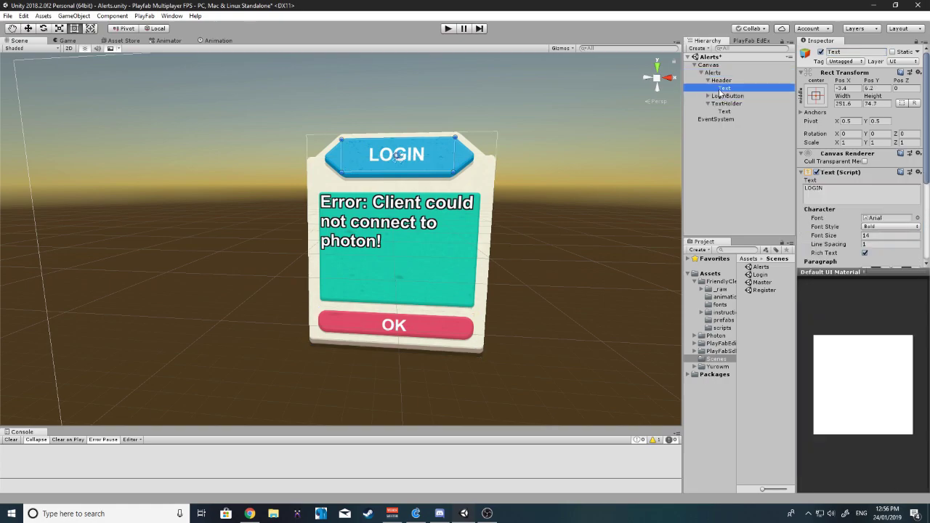
pyautogui.click(846, 192)
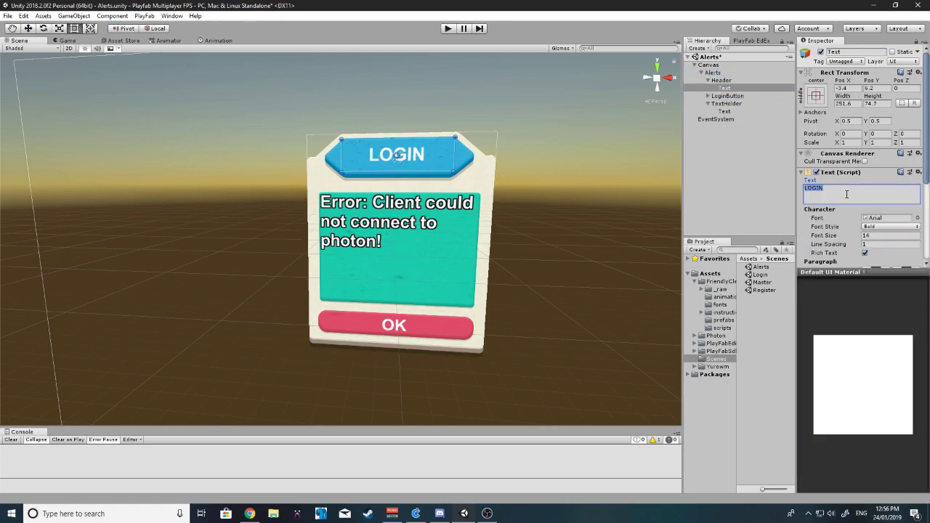
pyautogui.write('Alert')
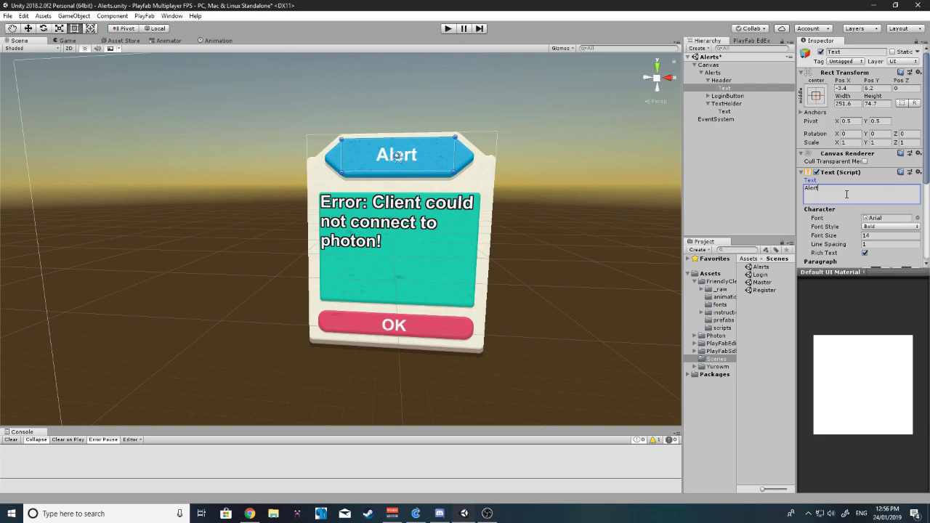
pyautogui.write('!')
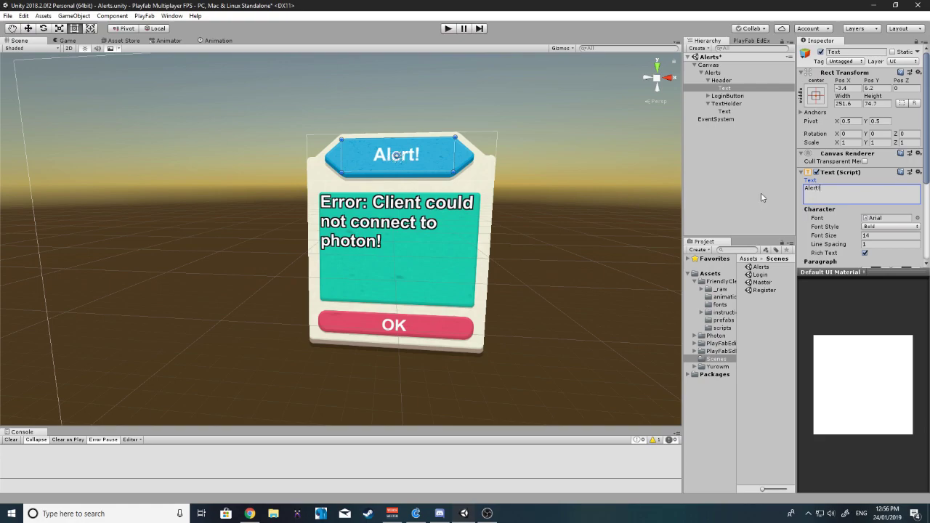
# Save the Alerts scene and collapse the Alerts object in the hierarchy
pyautogui.click(725, 112)
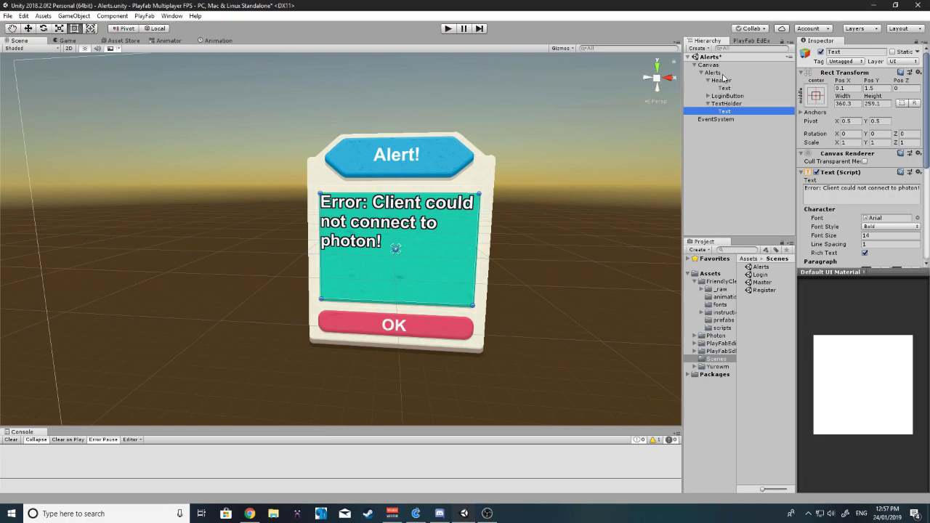
pyautogui.click(7, 16)
pyautogui.click(33, 52)
pyautogui.click(701, 72)
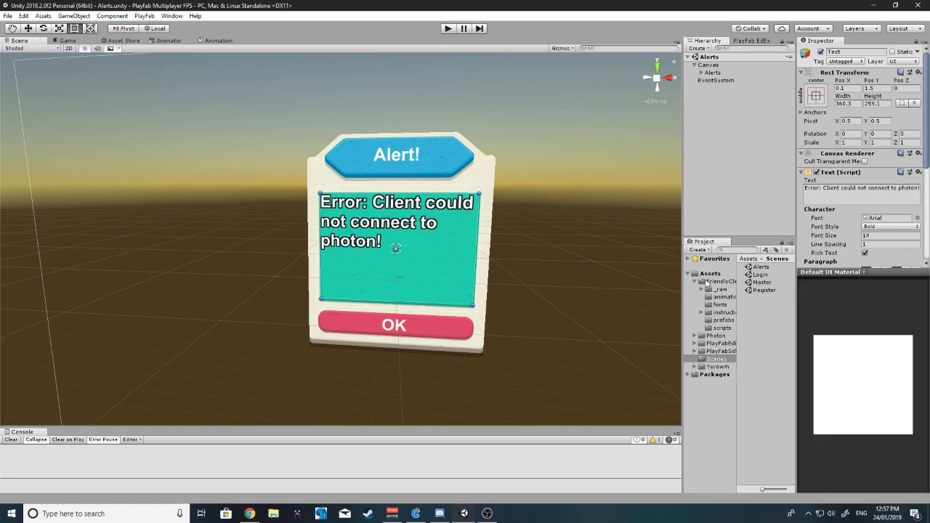
# Create a new folder named Scripts in the project's Assets folder
pyautogui.rightClick(707, 276)
pyautogui.moveTo(758, 51)
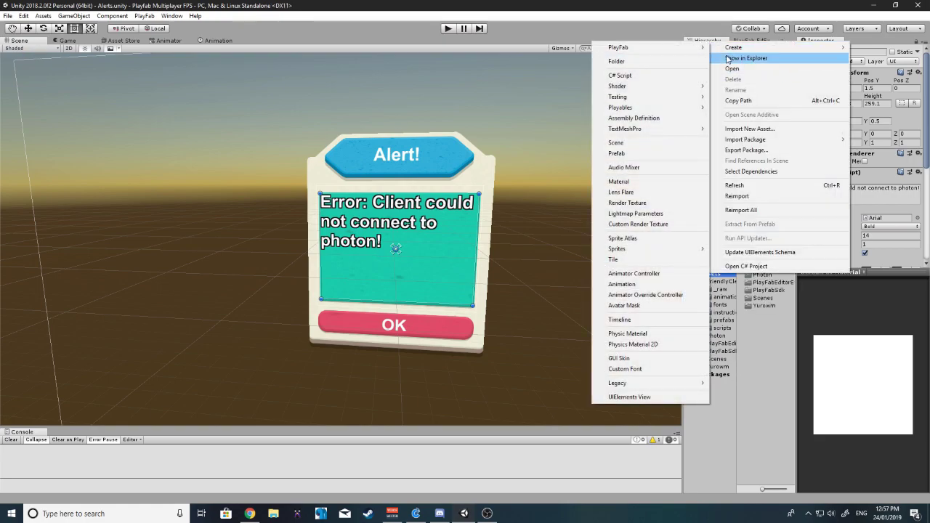
pyautogui.click(639, 62)
pyautogui.write('Scripts')
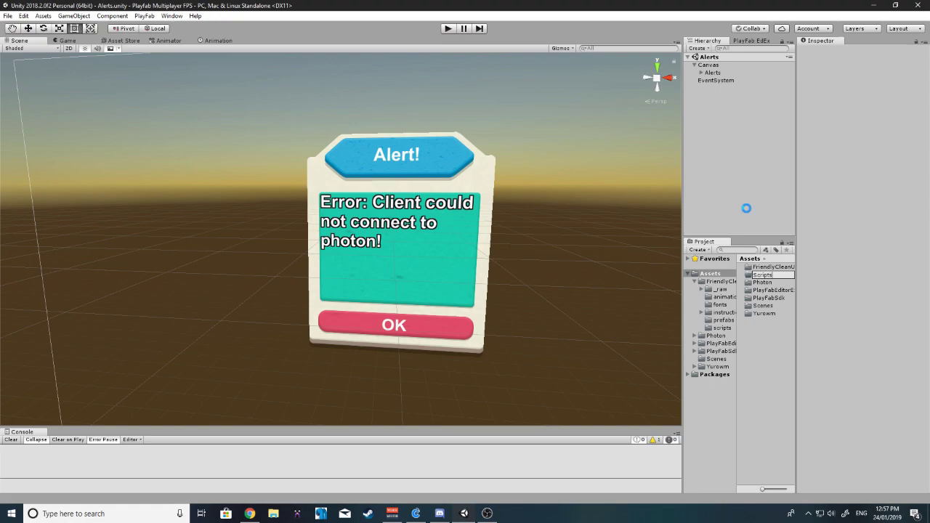
pyautogui.press('Return')
# Create a subfolder named UI inside the Scripts folder
pyautogui.doubleClick(770, 306)
pyautogui.rightClick(764, 297)
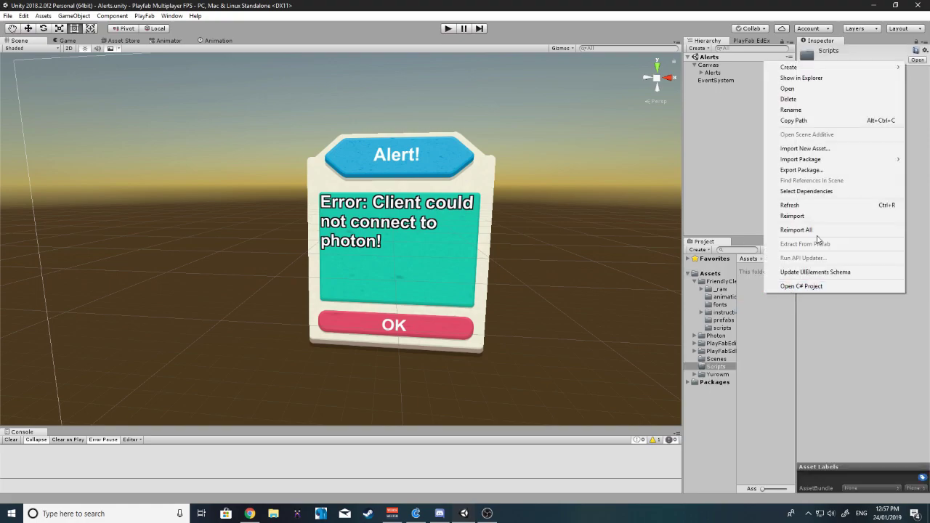
pyautogui.moveTo(805, 70)
pyautogui.click(672, 81)
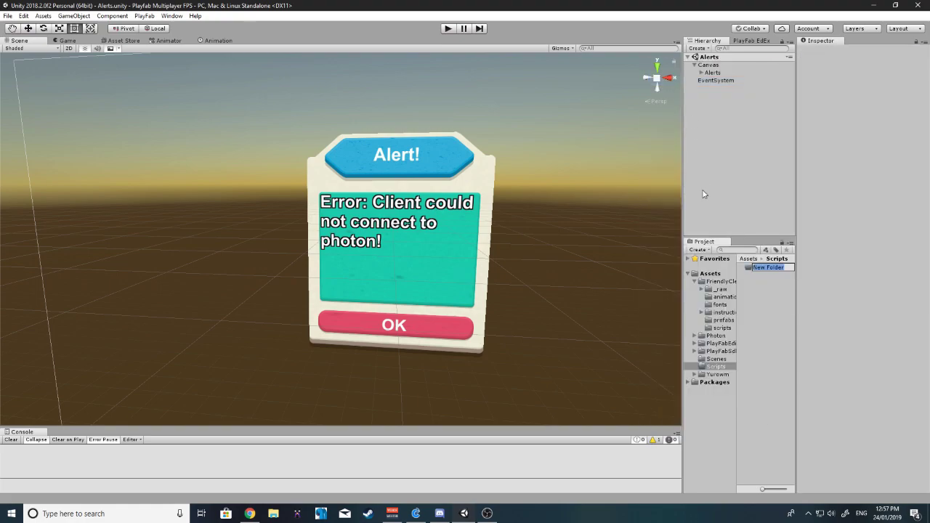
pyautogui.write('UI')
pyautogui.press('Return')
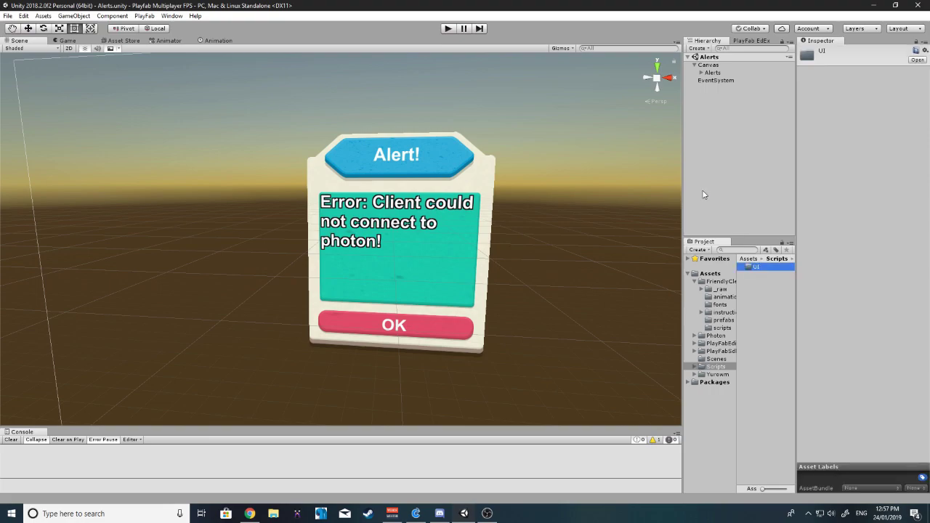
# Create a C# script named CloseCurrentSceneAsync inside the UI folder
pyautogui.rightClick(766, 269)
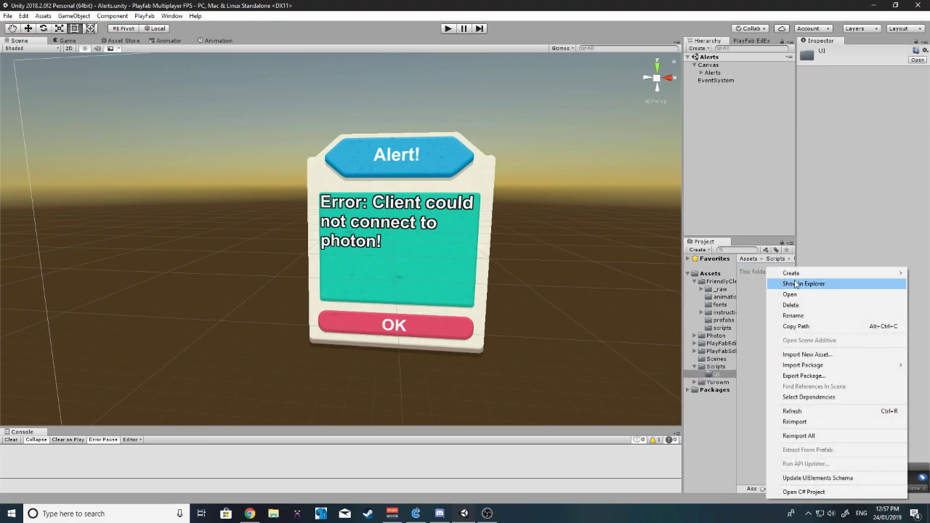
pyautogui.moveTo(798, 275)
pyautogui.click(678, 195)
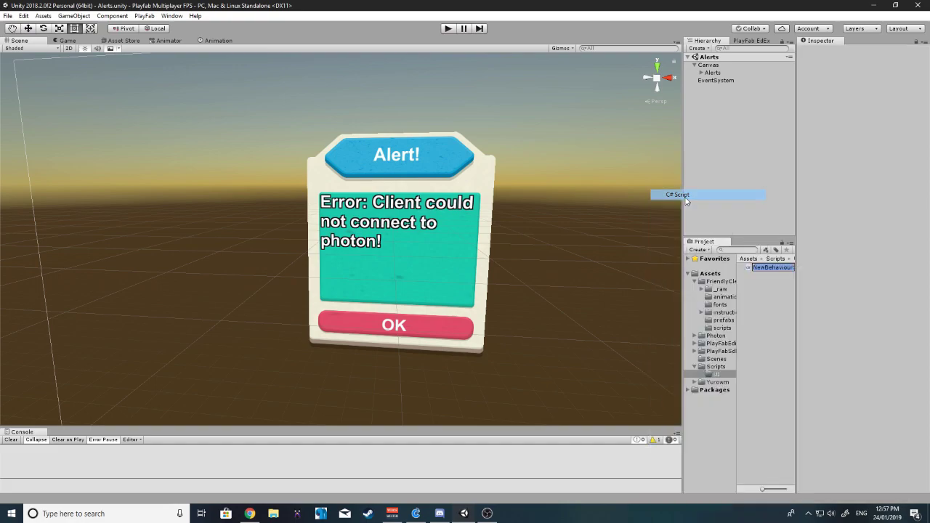
pyautogui.write('C')
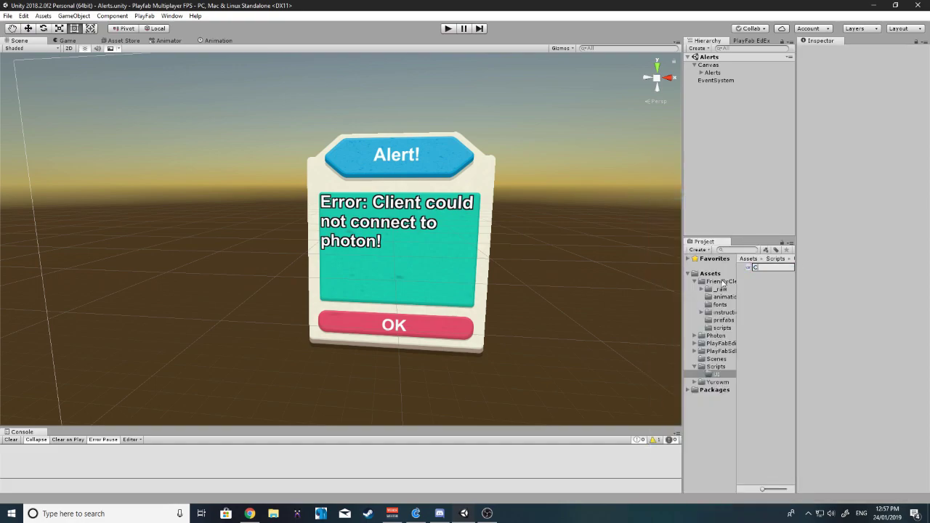
pyautogui.write('lose')
pyautogui.write('CurrentScene')
pyautogui.write('Async')
pyautogui.press('Return')
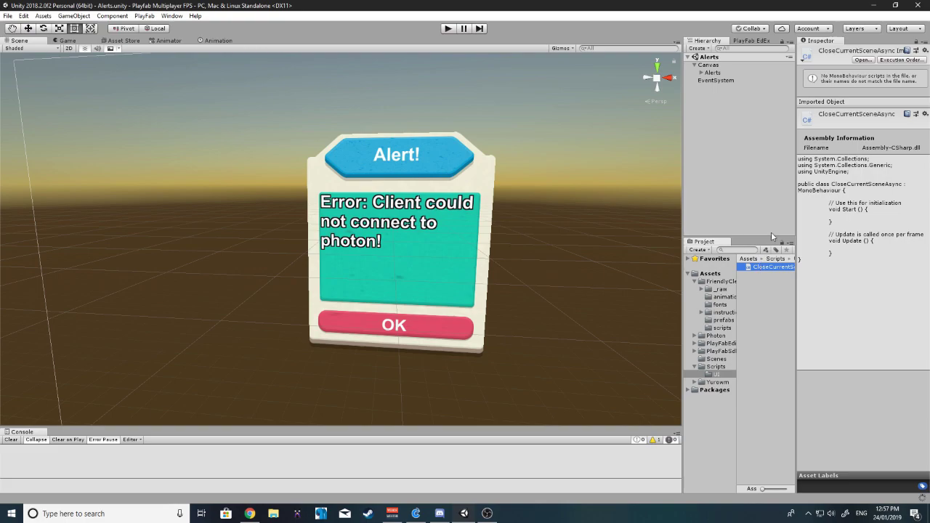
# Attach the CloseCurrentSceneAsync script to the Canvas object as a component
pyautogui.click(719, 72)
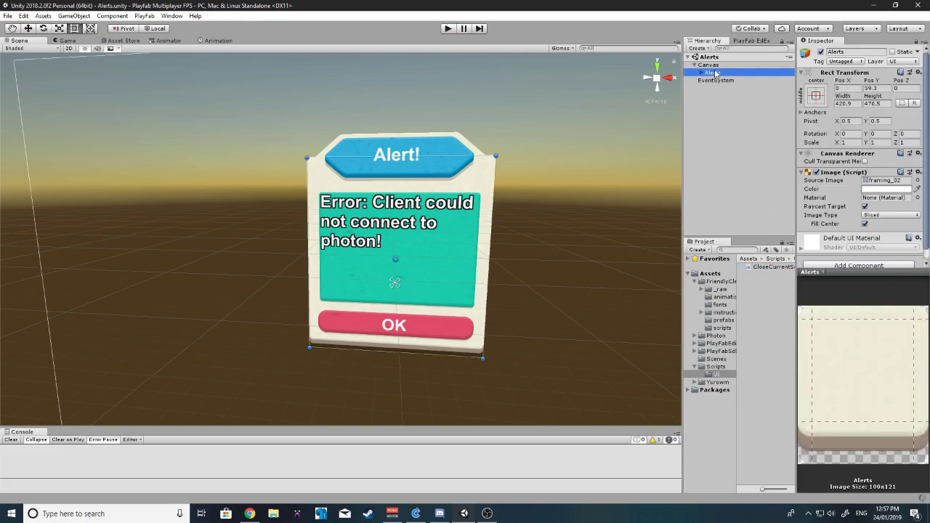
pyautogui.click(710, 65)
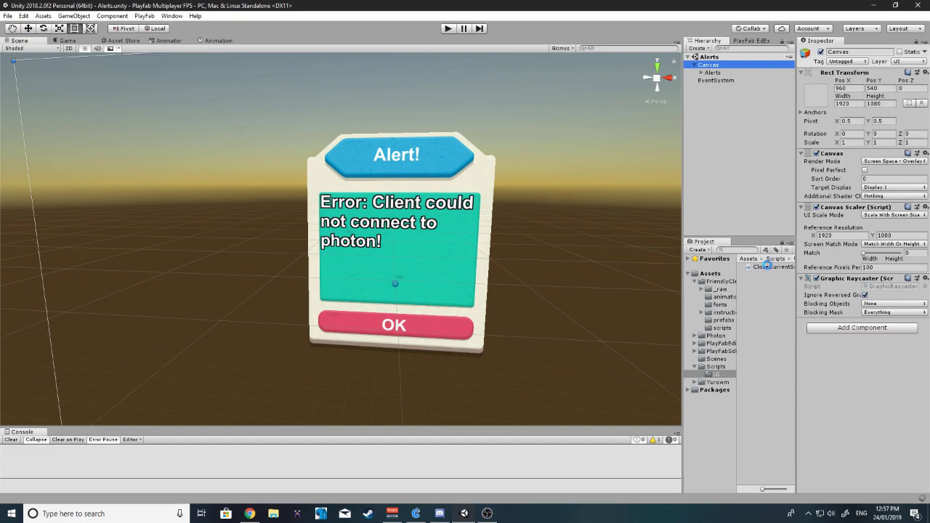
pyautogui.click(770, 268)
pyautogui.click(770, 268)
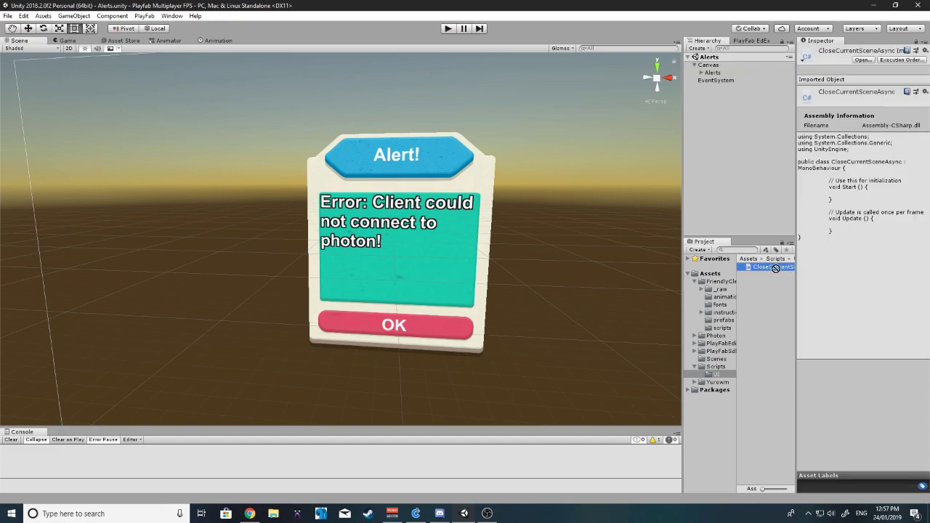
pyautogui.click(710, 65)
pyautogui.moveTo(766, 269); pyautogui.dragTo(853, 404)
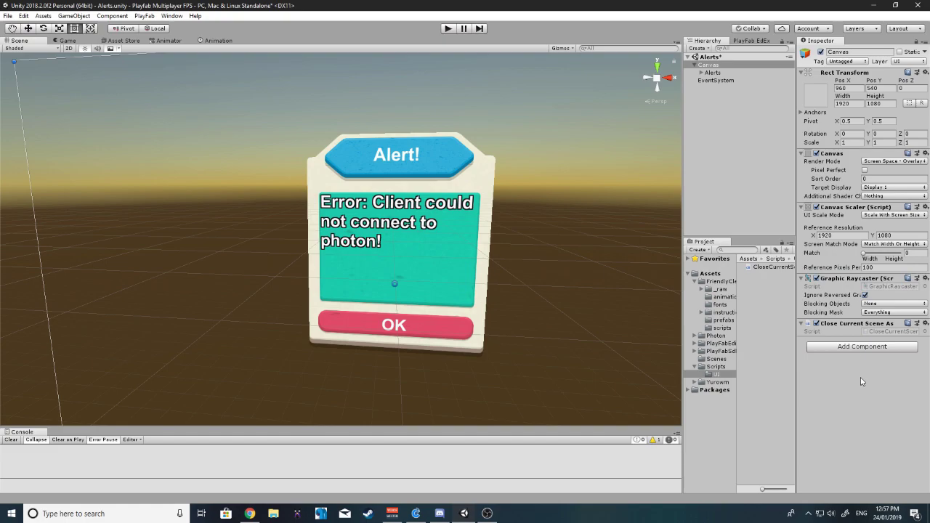
# Open the CloseCurrentSceneAsync script in Visual Studio, add "using UnityEngine.SceneManagement;" below the existing using lines and save the file
pyautogui.click(761, 270)
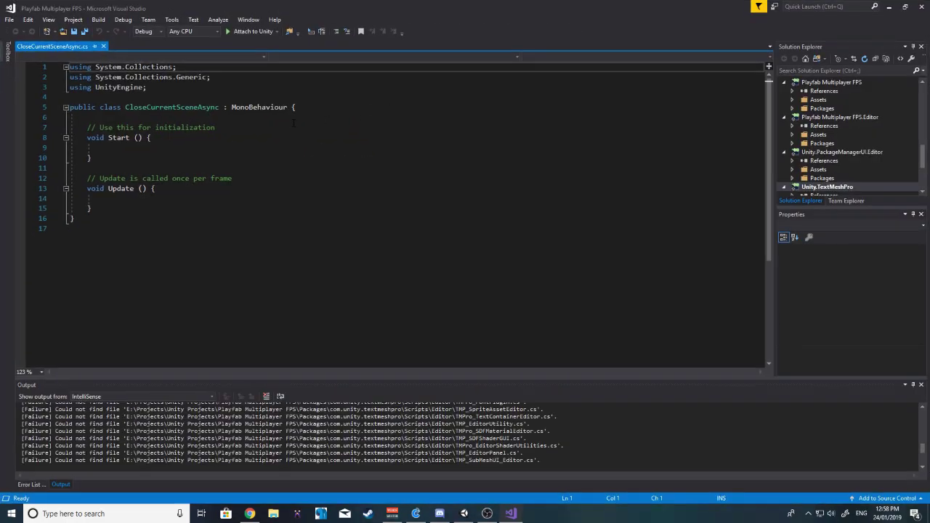
pyautogui.write('using scene')
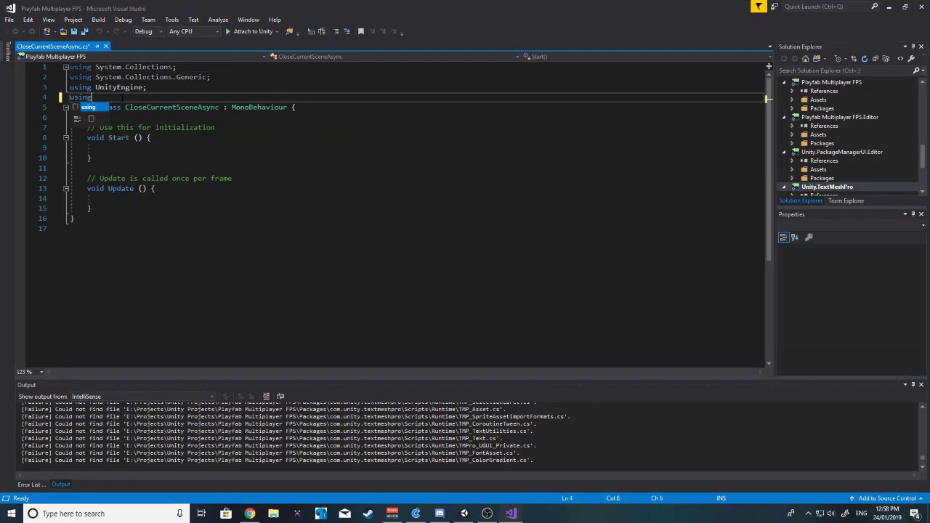
pyautogui.press('BackSpace')
pyautogui.press('BackSpace')
pyautogui.press('BackSpace')
pyautogui.press('BackSpace')
pyautogui.press('BackSpace')
pyautogui.write('unity')
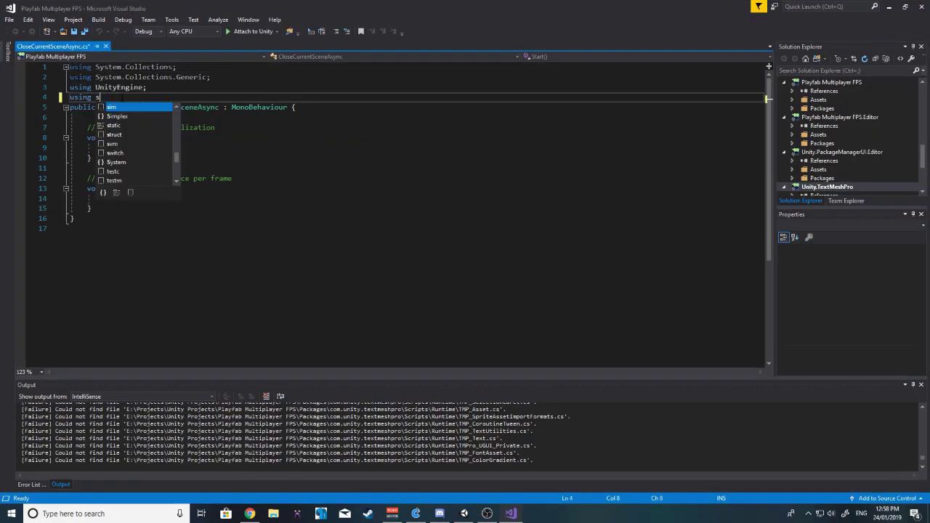
pyautogui.press('Down')
pyautogui.press('Down')
pyautogui.press('Down')
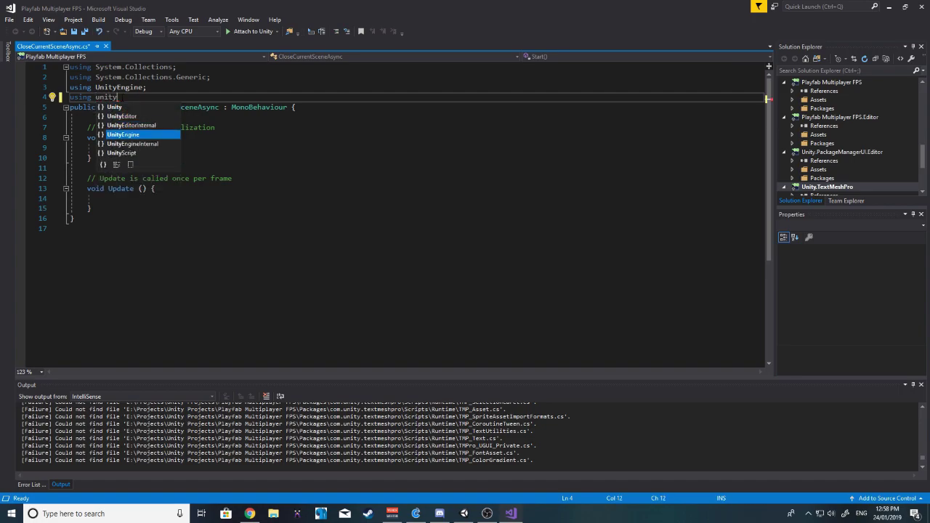
pyautogui.write('.scene')
pyautogui.press('Tab')
pyautogui.write(';')
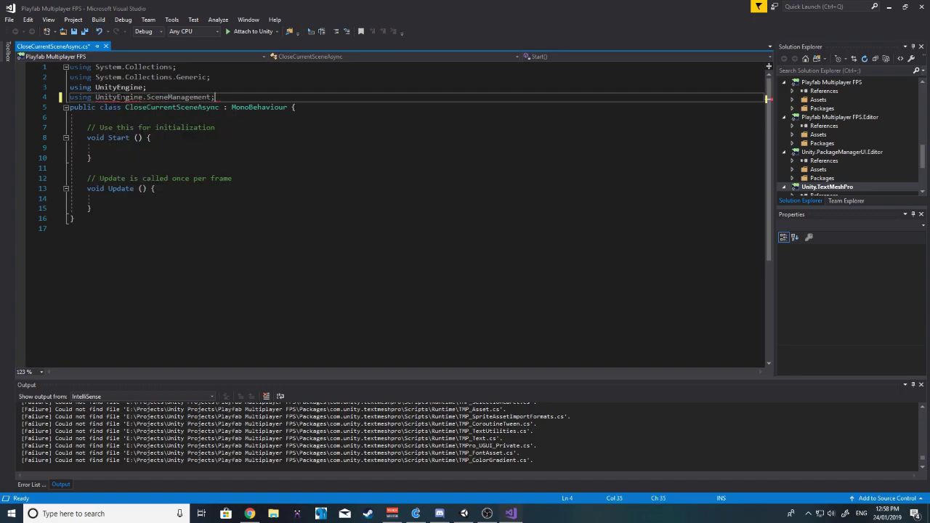
pyautogui.hotkey('ctrl', 's')
# Delete the default Start and Update methods with their comments from the CloseCurrentSceneAsync class
pyautogui.moveTo(87, 127); pyautogui.dragTo(151, 209)
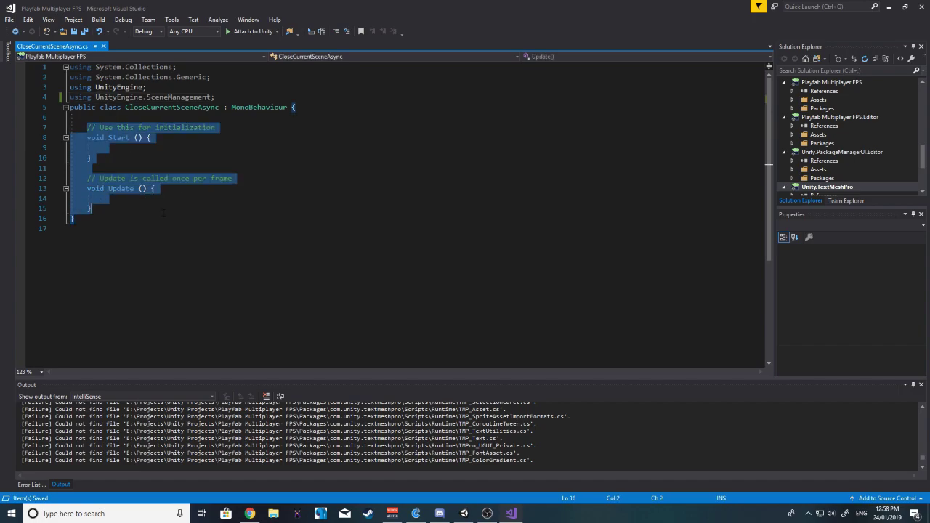
pyautogui.press('BackSpace')
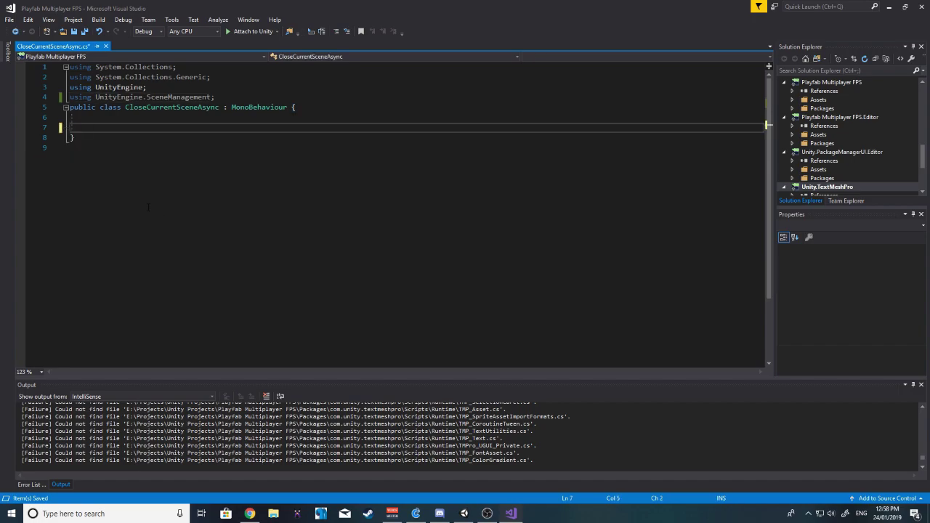
# Add an empty public void method named CloseScene() with its braces to the CloseCurrentSceneAsync class
pyautogui.write('public void Close')
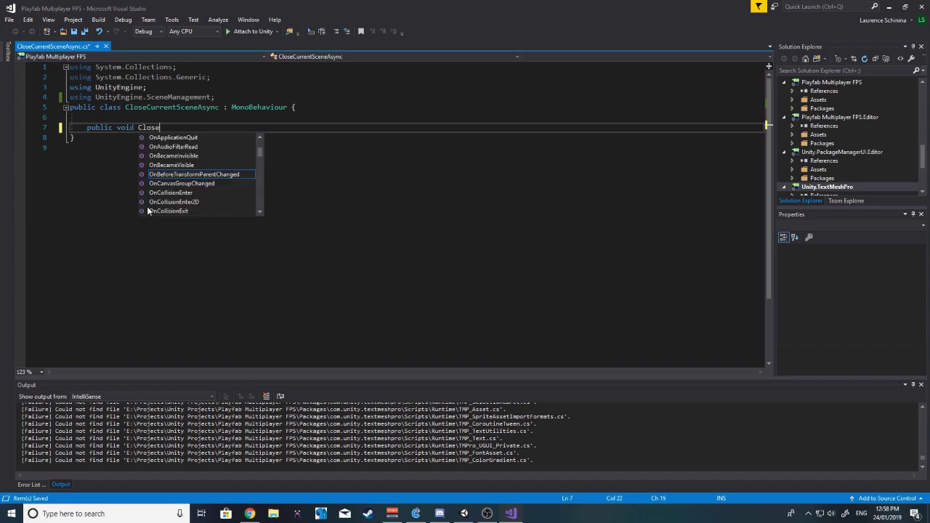
pyautogui.write('Scene()')
pyautogui.press('Return')
pyautogui.write('{')
pyautogui.press('Return')
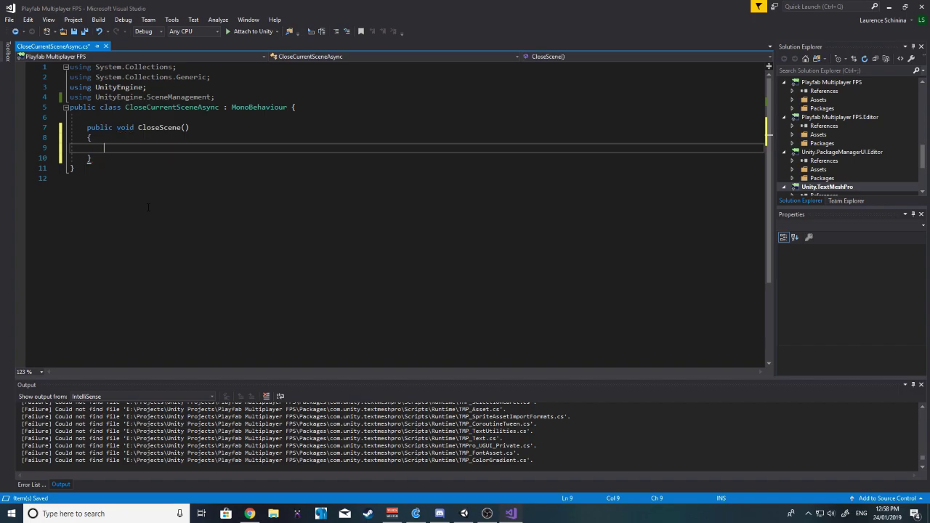
pyautogui.click(161, 128)
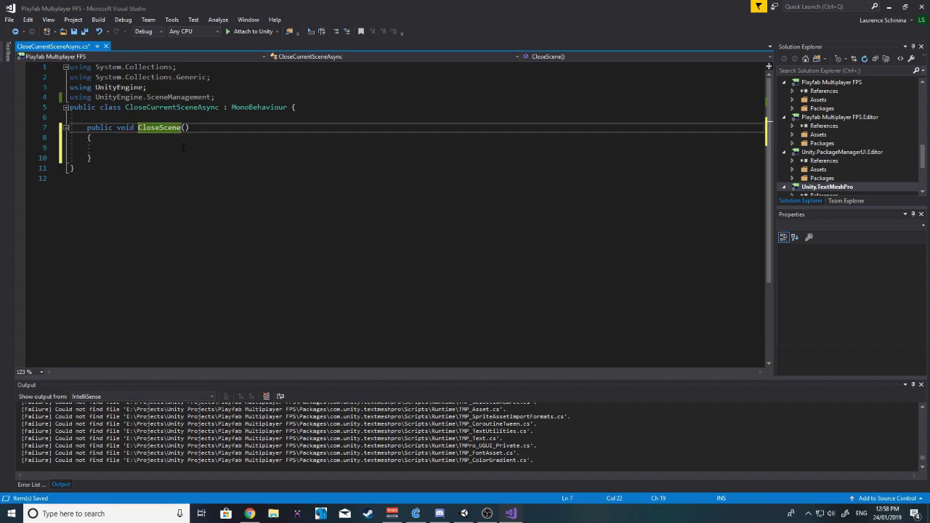
# Begin the CloseScene method body with a reference to SceneManager.UnloadSceneAsync
pyautogui.click(112, 157)
pyautogui.click(112, 148)
pyautogui.write('SceneManager.')
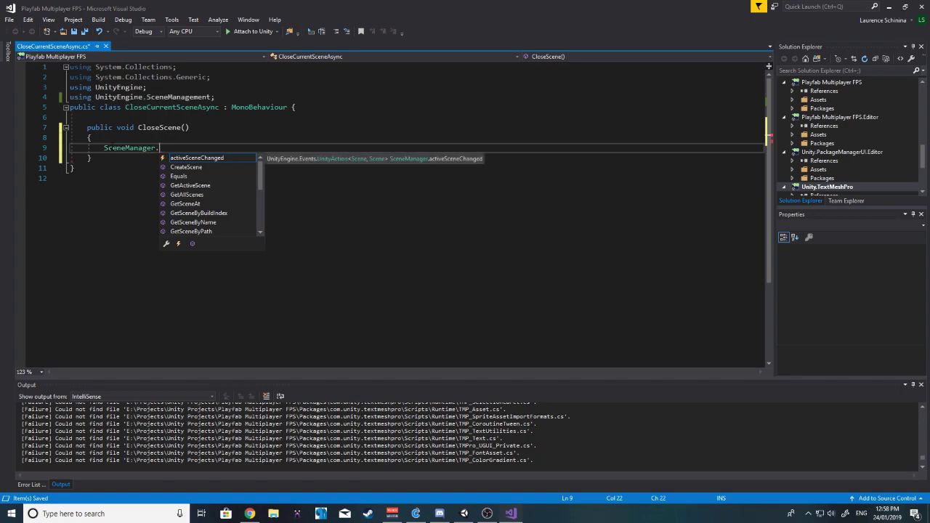
pyautogui.write('unl')
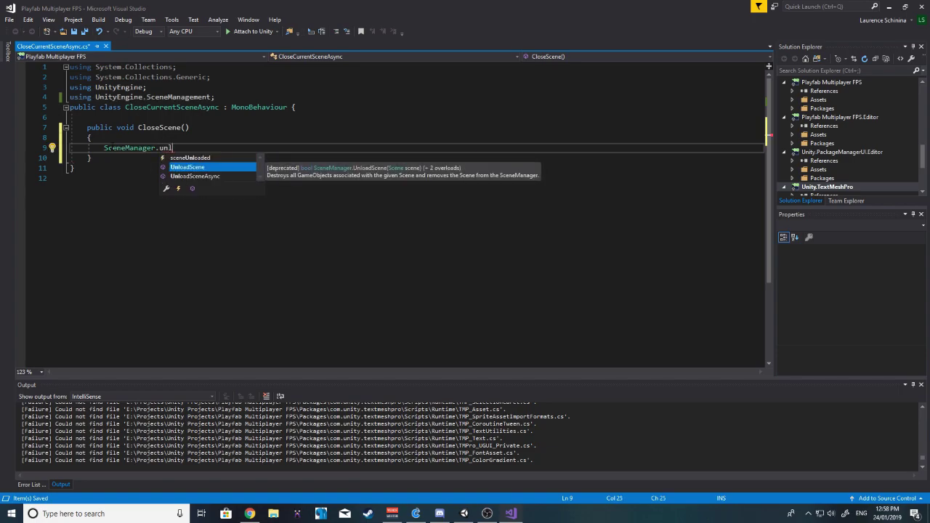
pyautogui.press('Down')
pyautogui.press('Tab')
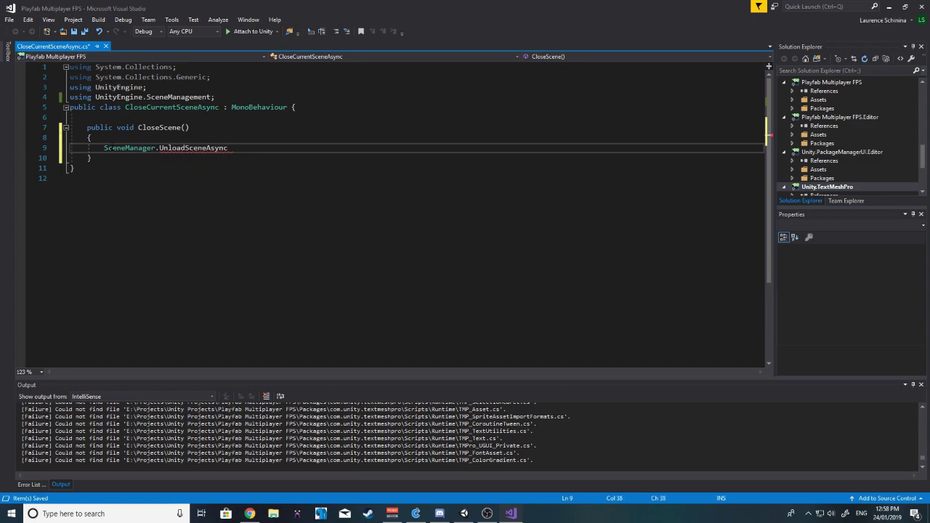
# Open the parentheses of UnloadSceneAsync and start its argument with "SceneManager."
pyautogui.write('(sceneManager.get')
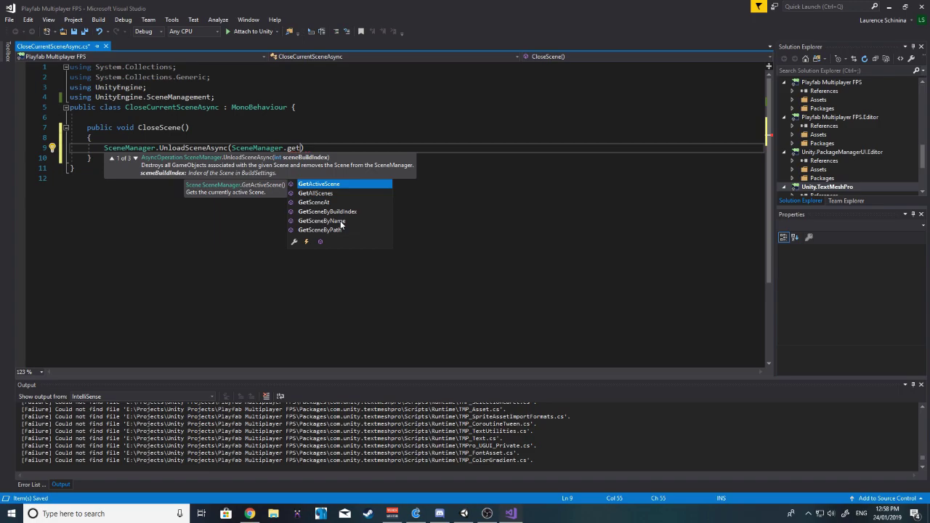
pyautogui.press('BackSpace')
pyautogui.press('BackSpace')
pyautogui.press('BackSpace')
pyautogui.press('BackSpace')
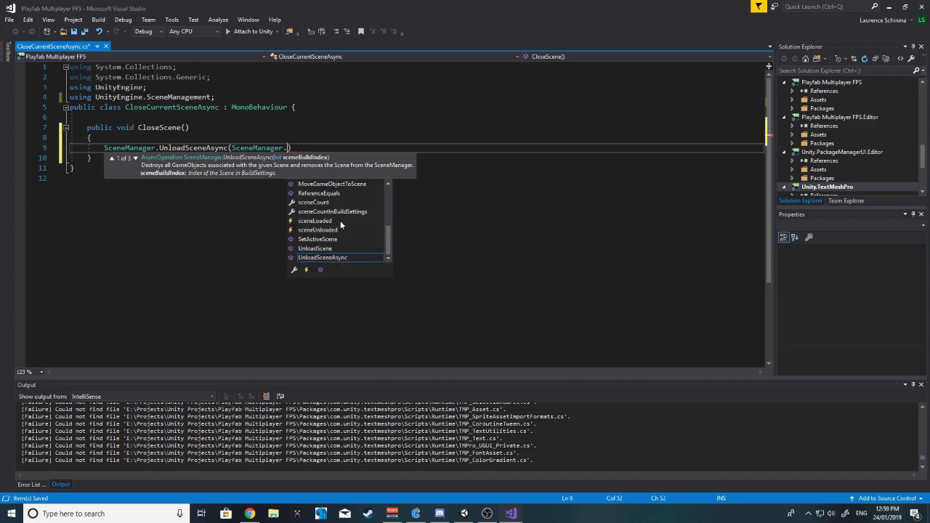
pyautogui.write('.')
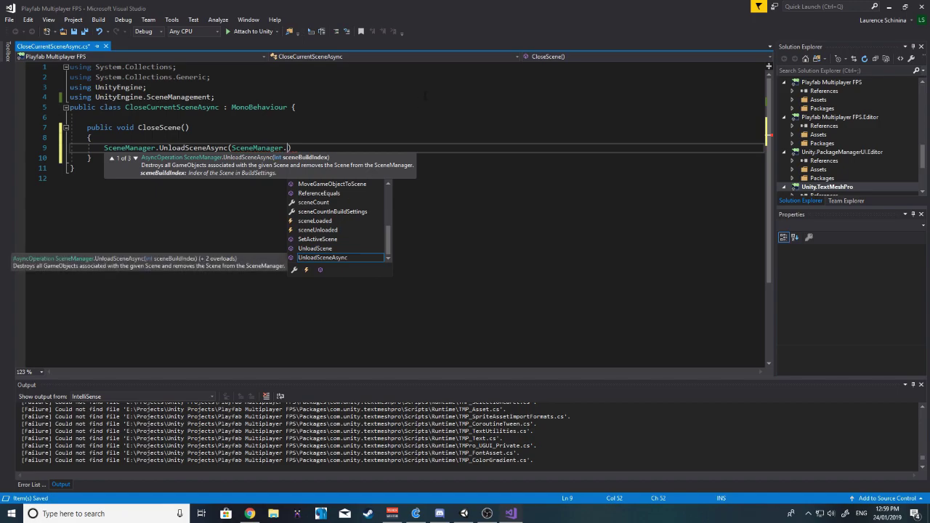
# Look through the suggested SceneManager members and insert GetActiveScene() into the UnloadSceneAsync argument
pyautogui.scroll(5, 364, 231)
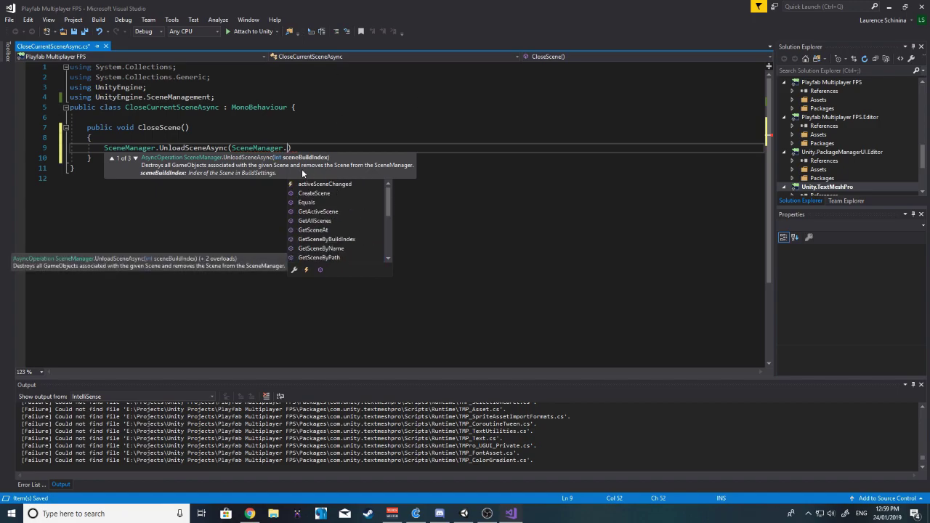
pyautogui.click(325, 184)
pyautogui.scroll(-2, 333, 192)
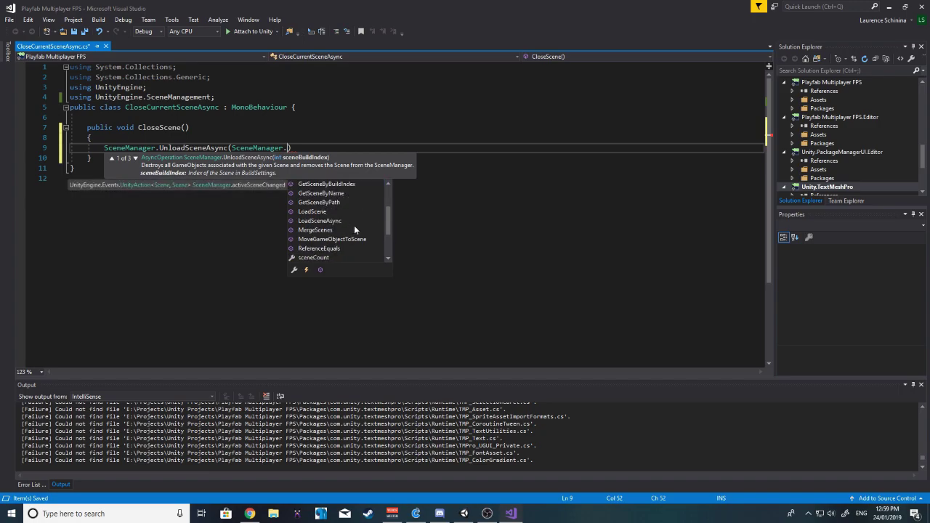
pyautogui.scroll(-1, 347, 228)
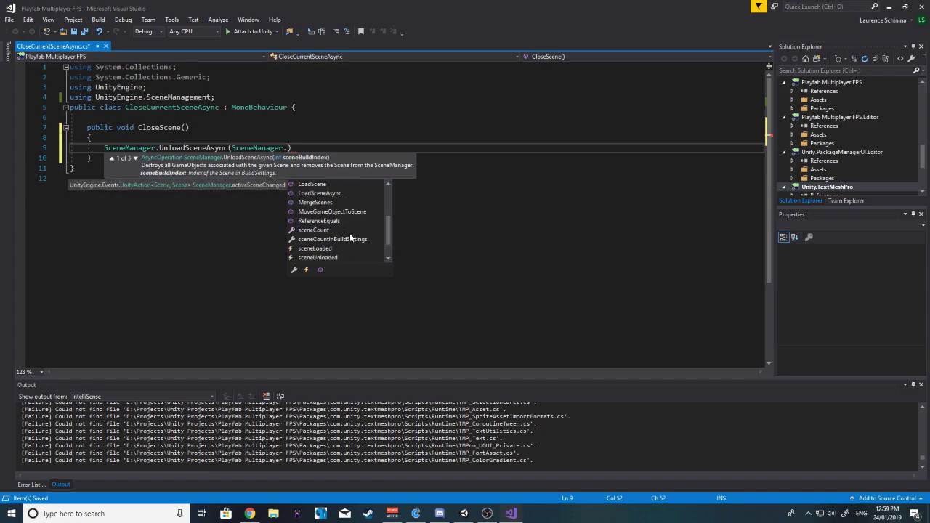
pyautogui.scroll(-1, 344, 241)
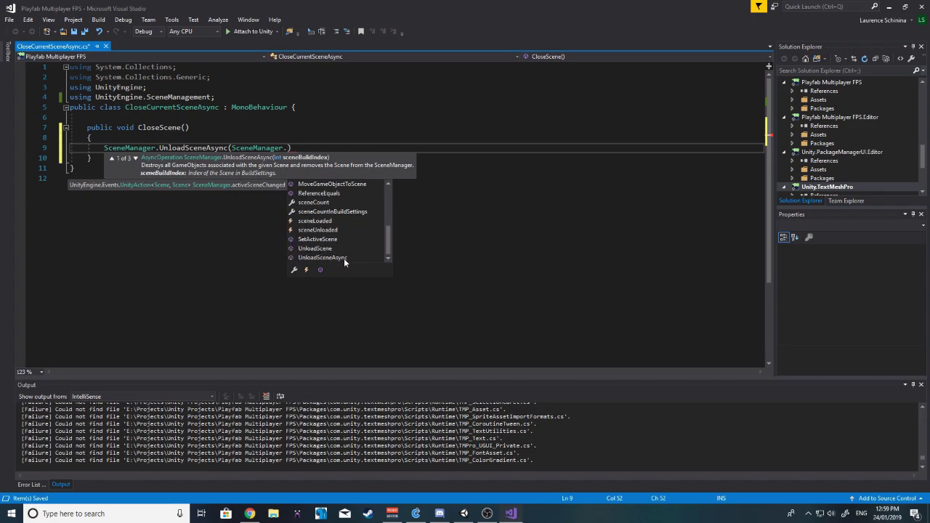
pyautogui.scroll(1, 343, 229)
pyautogui.scroll(1, 349, 245)
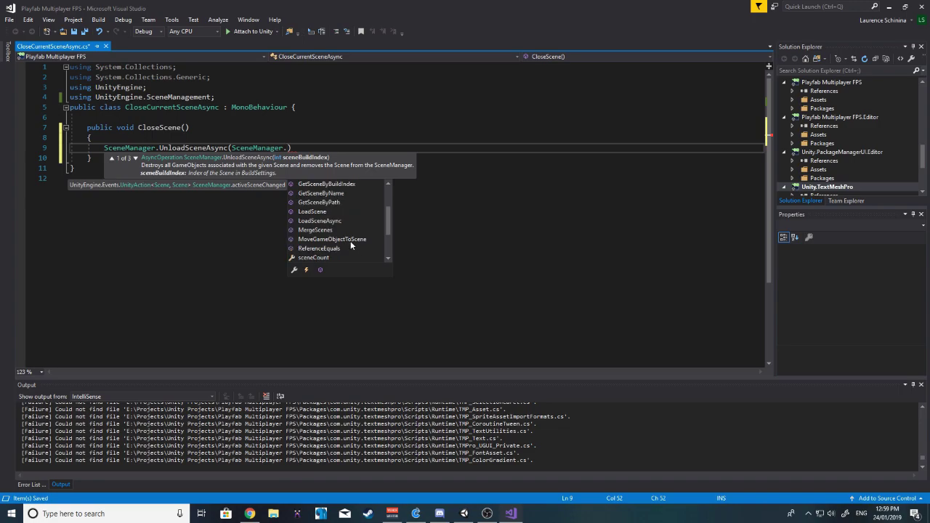
pyautogui.scroll(1, 351, 244)
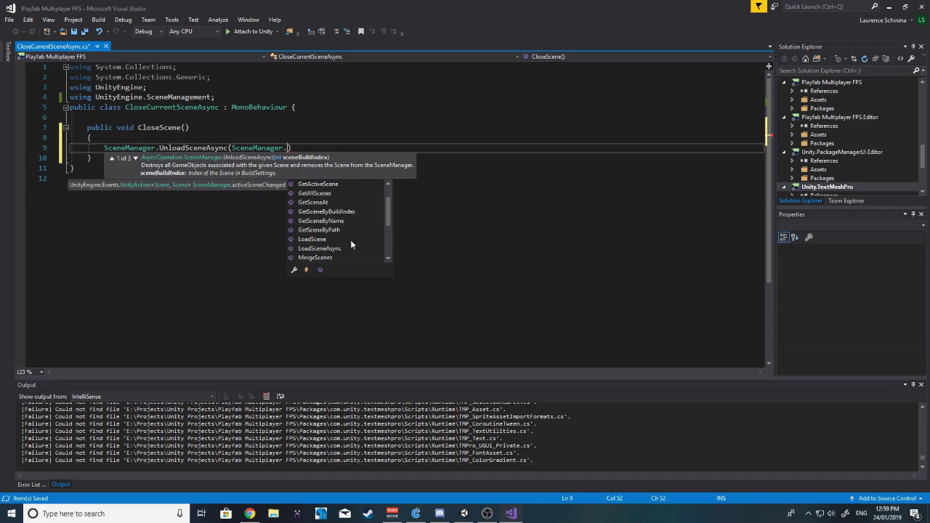
pyautogui.scroll(1, 338, 240)
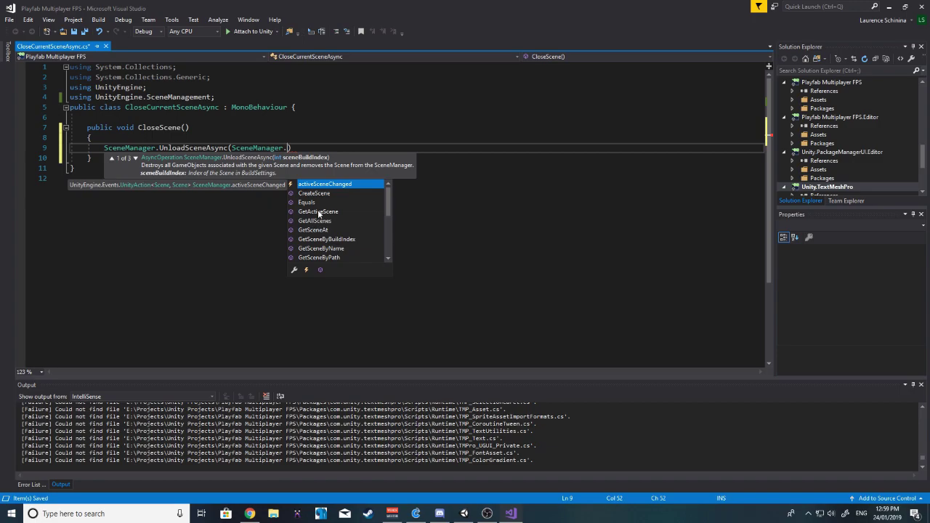
pyautogui.doubleClick(318, 212)
pyautogui.write('()')
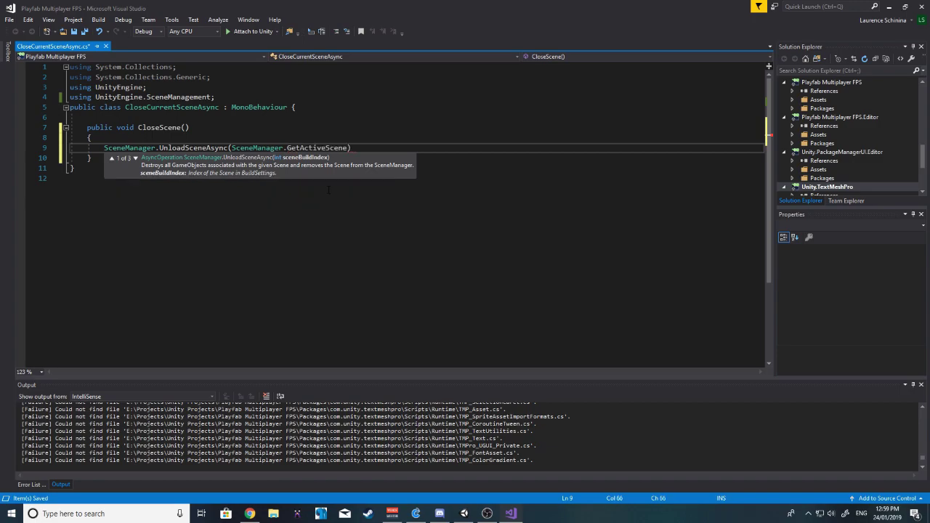
# Append .buildIndex to the GetActiveScene() call, close the statement with ");" and save the script
pyautogui.write('.buildIndex')
pyautogui.press('BackSpace')
pyautogui.press('BackSpace')
pyautogui.press('BackSpace')
pyautogui.press('BackSpace')
pyautogui.press('BackSpace')
pyautogui.press('BackSpace')
pyautogui.press('BackSpace')
pyautogui.press('BackSpace')
pyautogui.press('BackSpace')
pyautogui.press('BackSpace')
pyautogui.press('BackSpace')
pyautogui.write('.buildIndex')
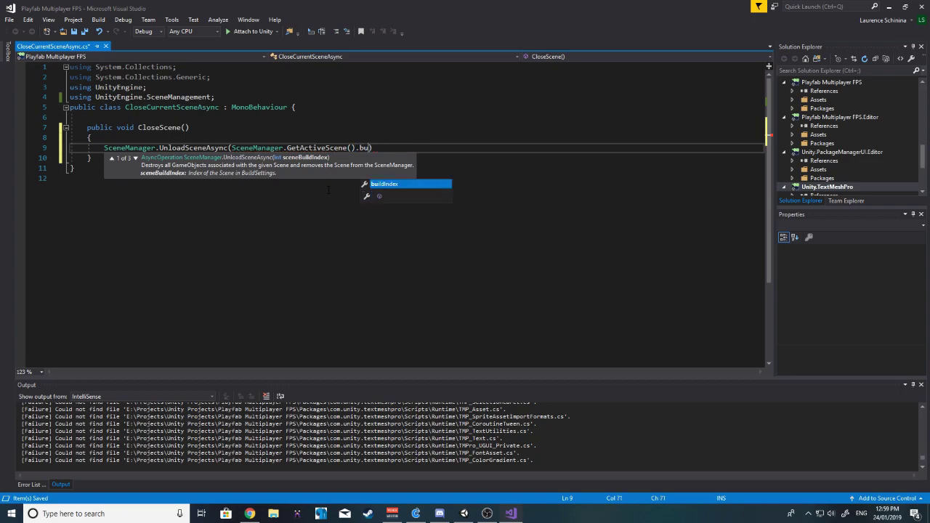
pyautogui.write(');')
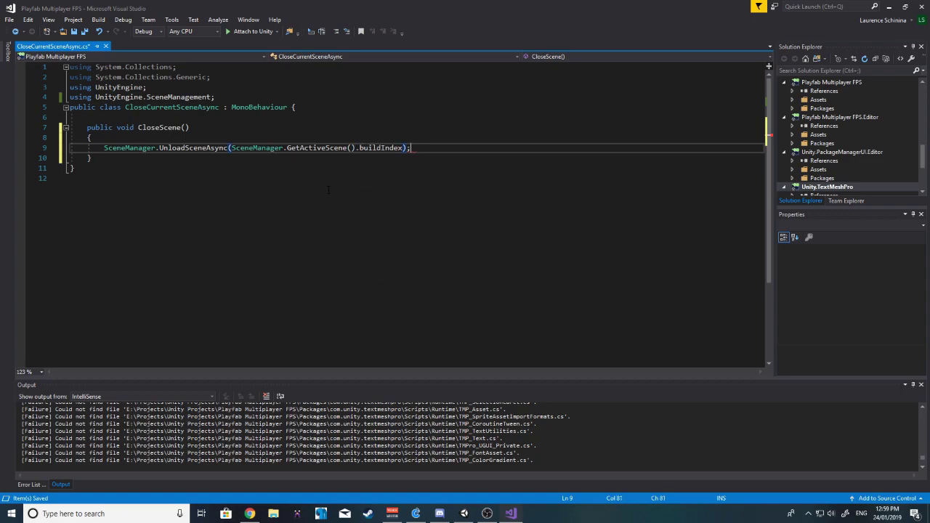
pyautogui.hotkey('ctrl', 's')
pyautogui.moveTo(419, 147); pyautogui.dragTo(82, 147)
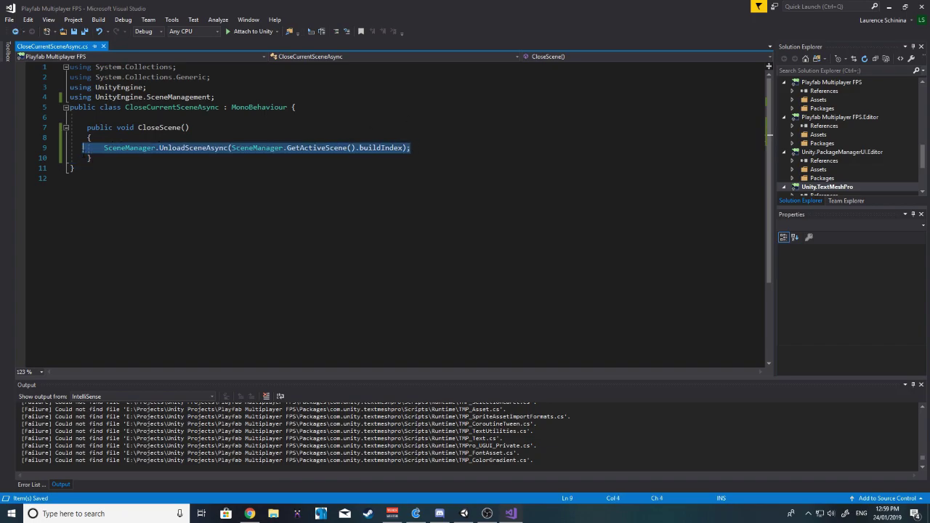
# Examine the CloseScene method's statement that unloads the active scene by its build index
pyautogui.click(175, 169)
pyautogui.moveTo(441, 148); pyautogui.dragTo(104, 148)
pyautogui.click(125, 147)
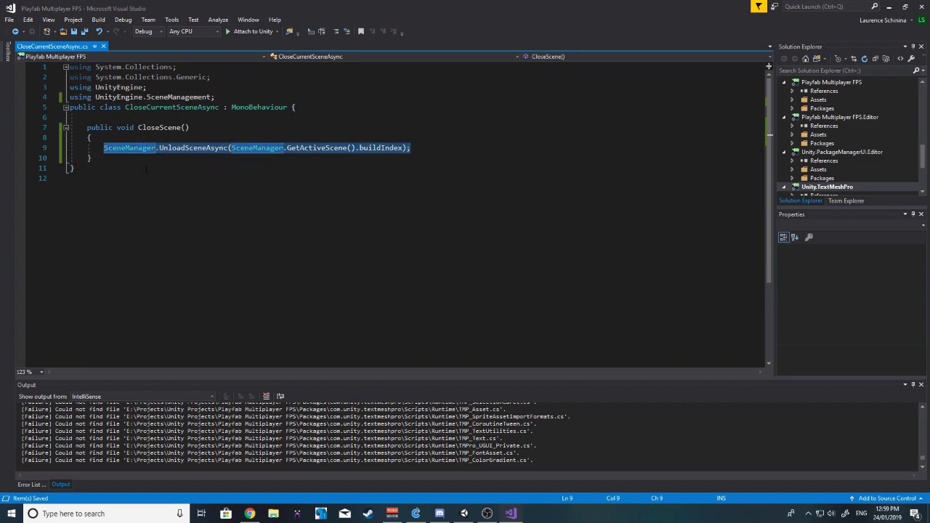
pyautogui.click(136, 168)
pyautogui.moveTo(206, 148); pyautogui.dragTo(224, 148)
pyautogui.doubleClick(217, 149)
pyautogui.click(265, 192)
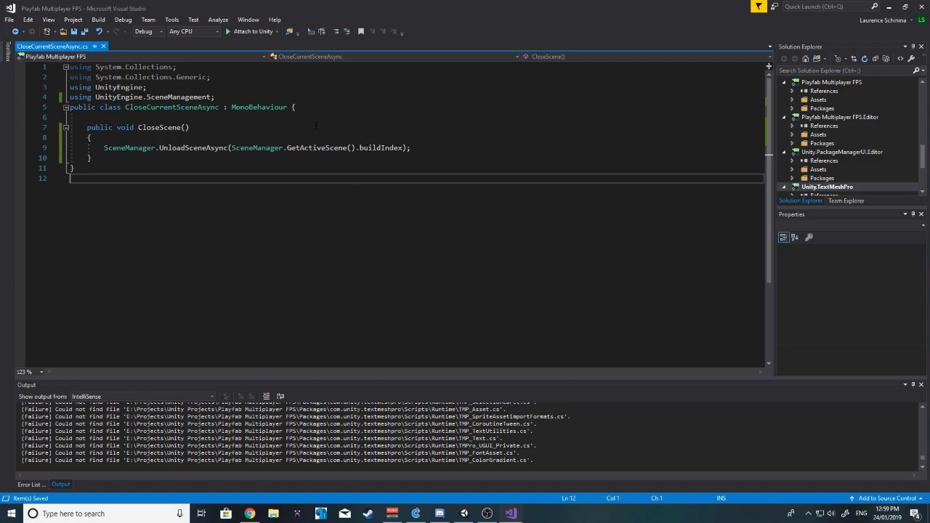
pyautogui.click(198, 138)
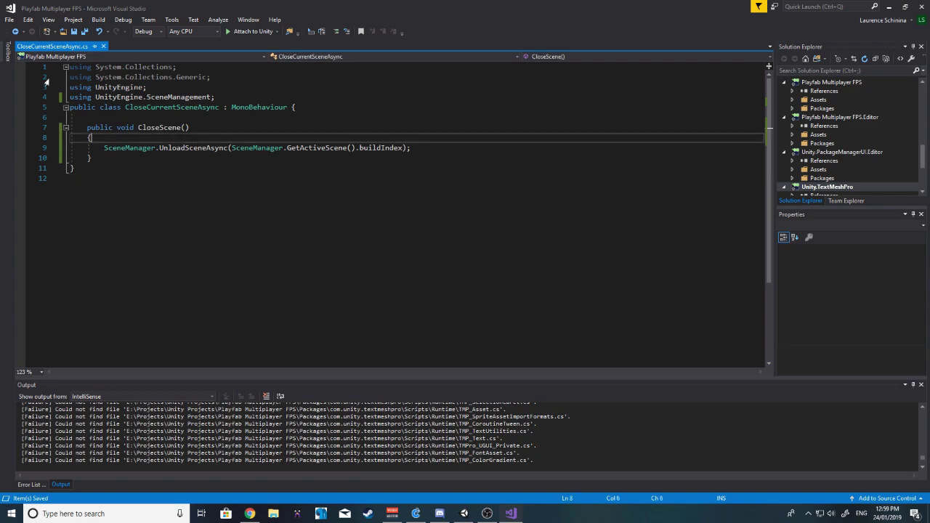
# Switch to Unity and add an empty On Click event to the LoginButton under the Alerts object
pyautogui.click(888, 6)
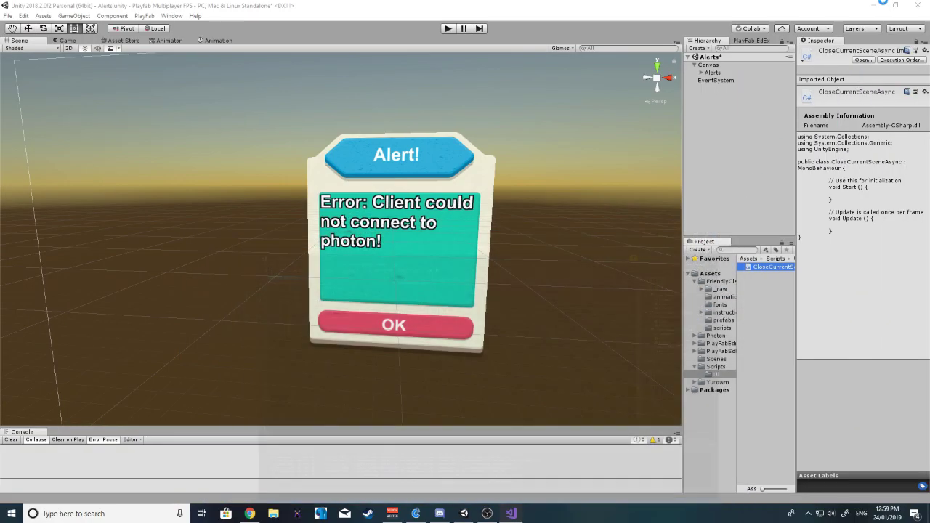
pyautogui.click(706, 64)
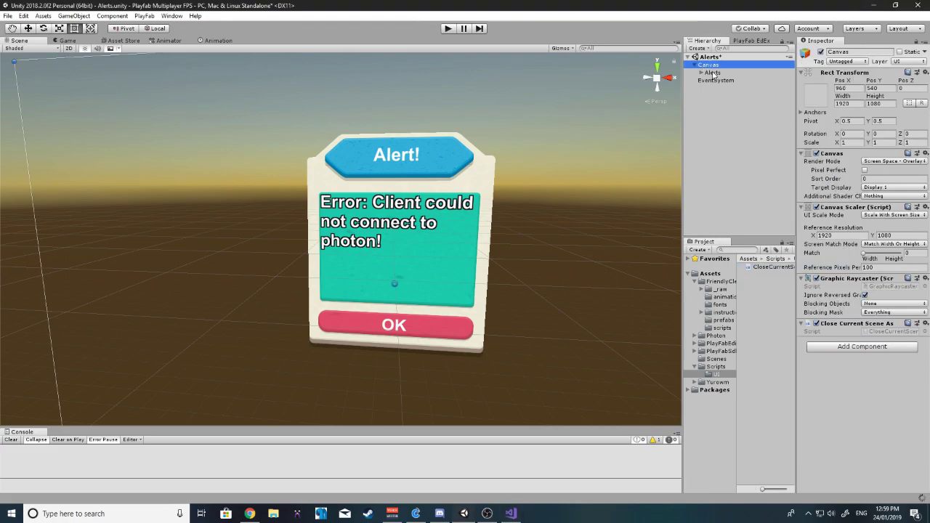
pyautogui.click(712, 73)
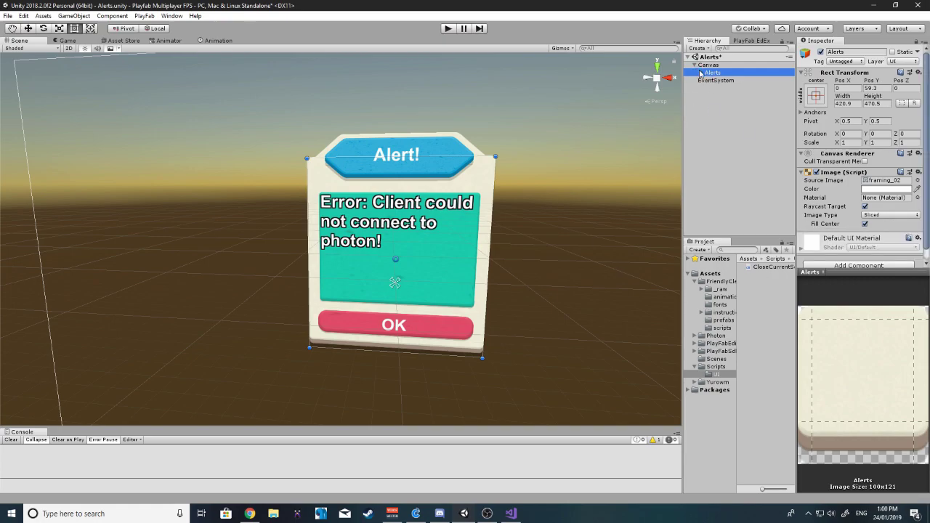
pyautogui.click(700, 73)
pyautogui.click(726, 104)
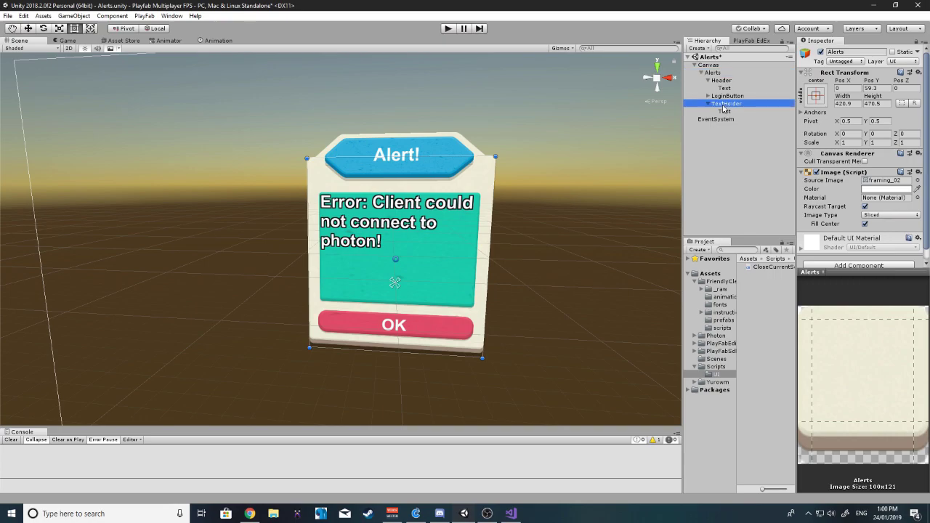
pyautogui.click(727, 95)
pyautogui.scroll(-5, 836, 165)
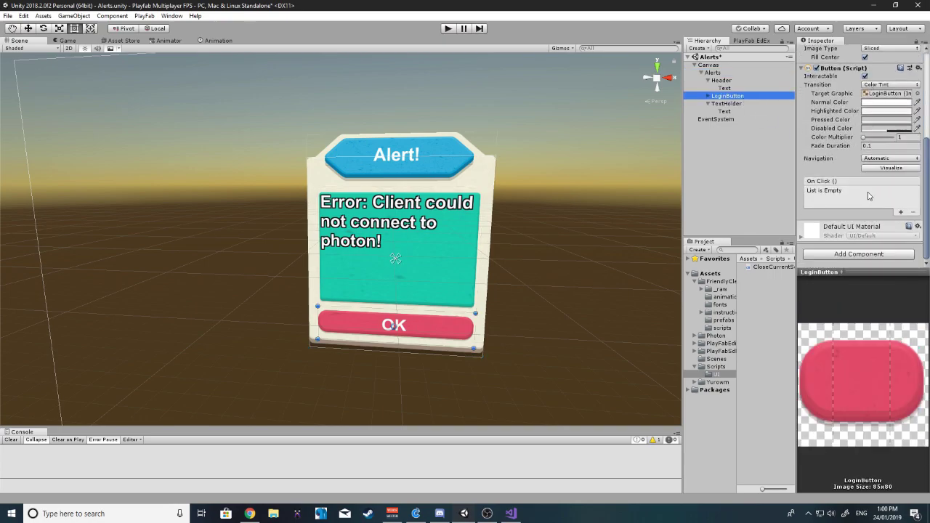
pyautogui.click(902, 212)
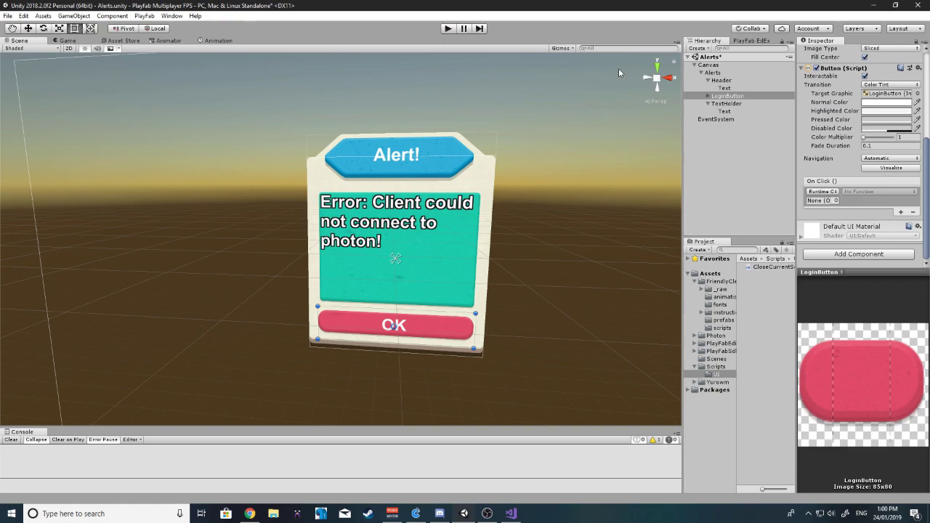
# Assign the Canvas to LoginButton's On Click event and set its function to CloseCurrentSceneAsync's CloseScene()
pyautogui.moveTo(708, 65); pyautogui.dragTo(820, 201)
pyautogui.click(865, 193)
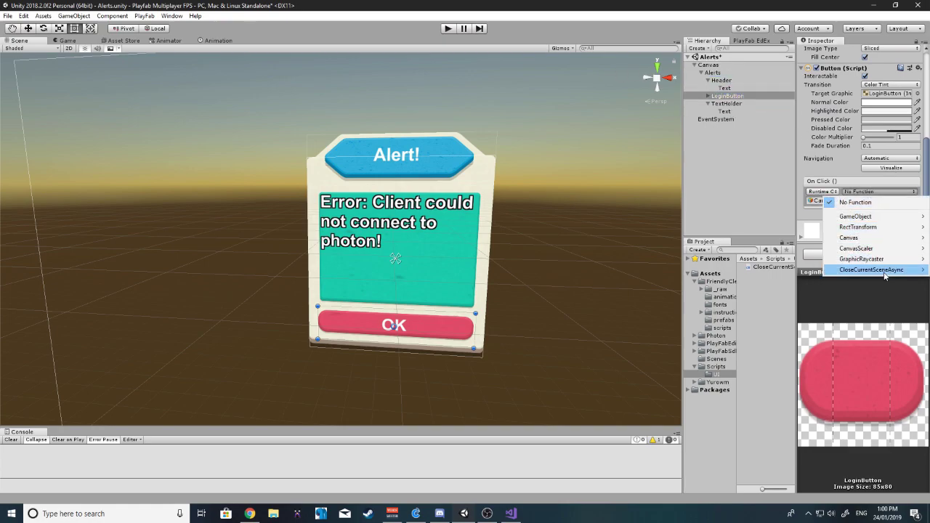
pyautogui.moveTo(879, 275)
pyautogui.click(738, 355)
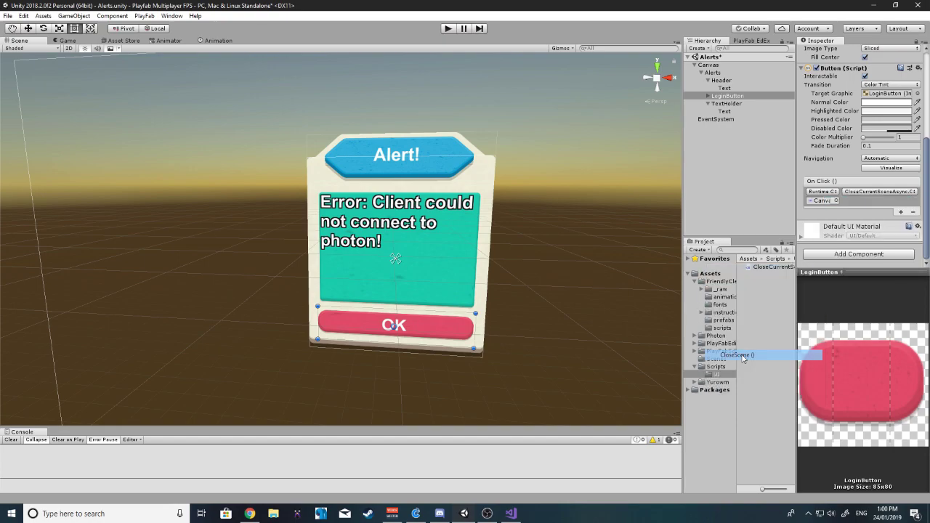
pyautogui.moveTo(683, 134); pyautogui.dragTo(720, 134)
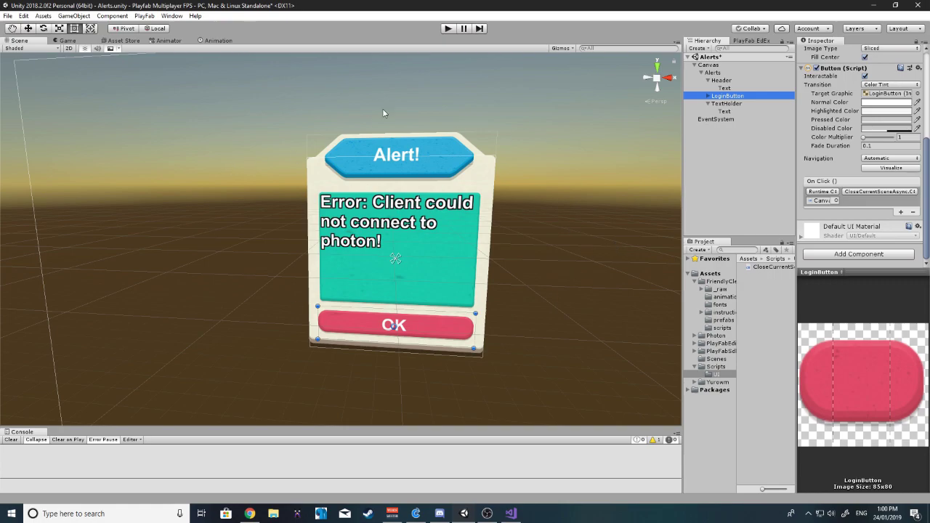
# Select the alert's message text and save the Alerts scene
pyautogui.click(435, 240)
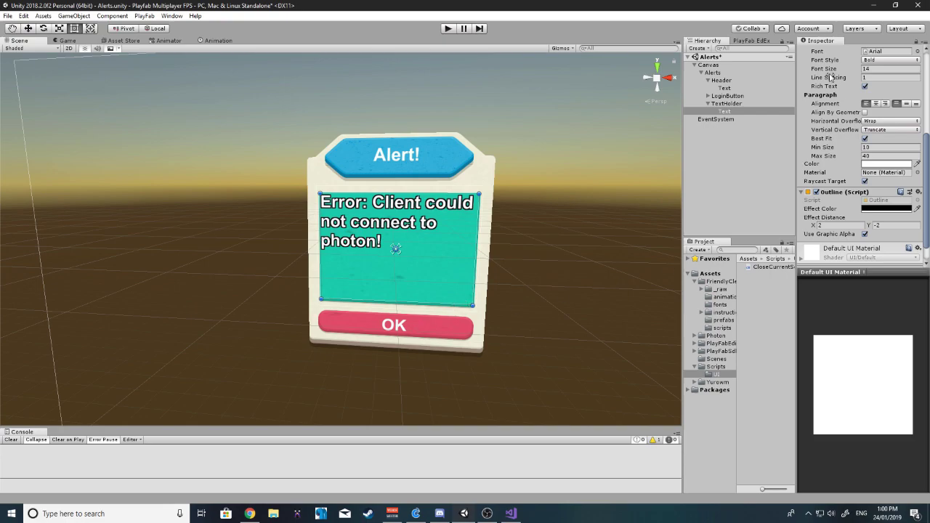
pyautogui.click(7, 15)
pyautogui.click(30, 51)
# Create a C# script named Alerts in the Scripts/UI folder and open it in Visual Studio
pyautogui.click(759, 287)
pyautogui.rightClick(760, 289)
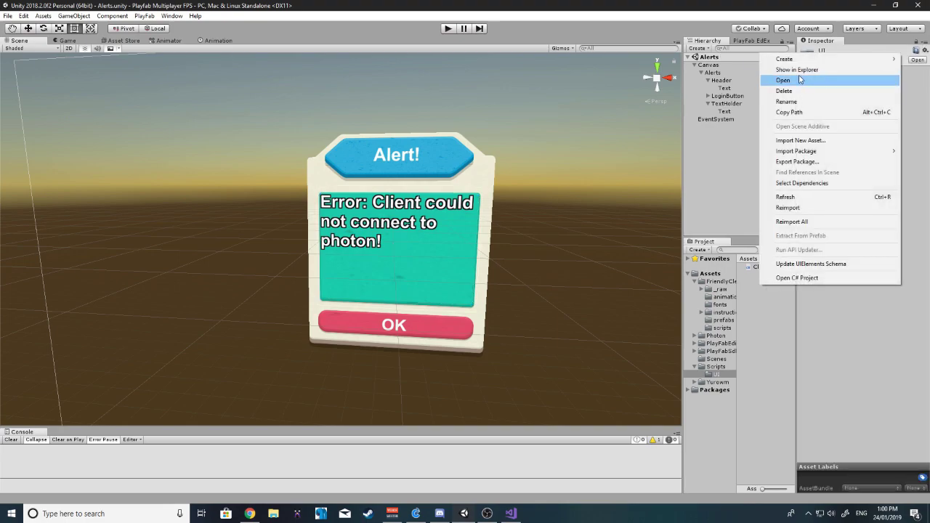
pyautogui.moveTo(781, 58)
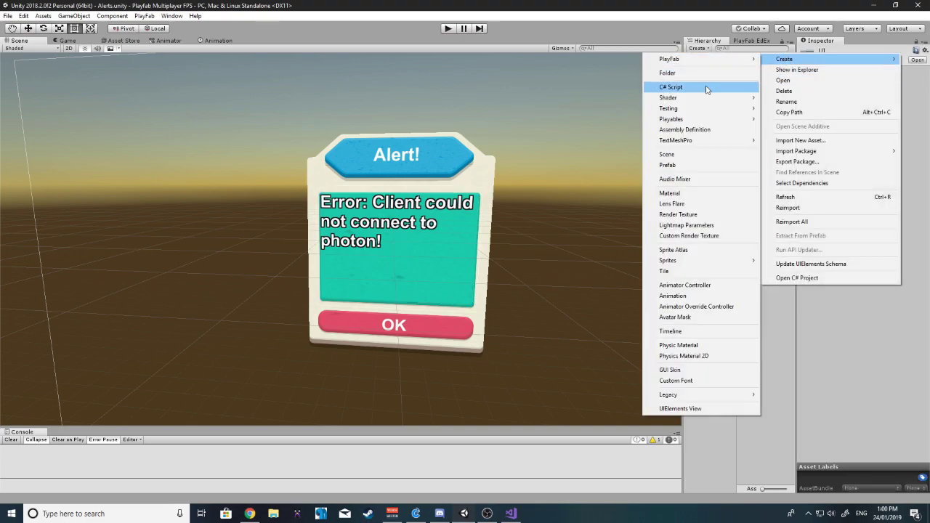
pyautogui.click(719, 87)
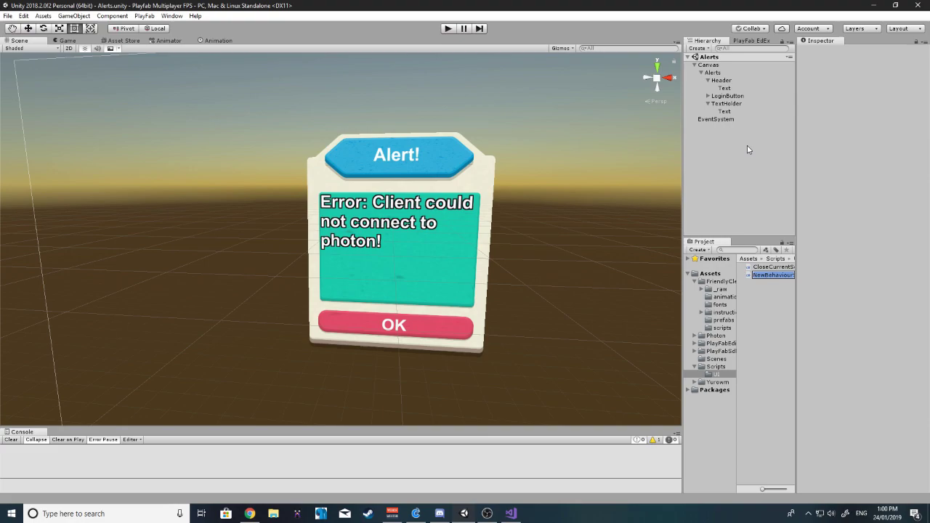
pyautogui.write('Alerts')
pyautogui.press('Return')
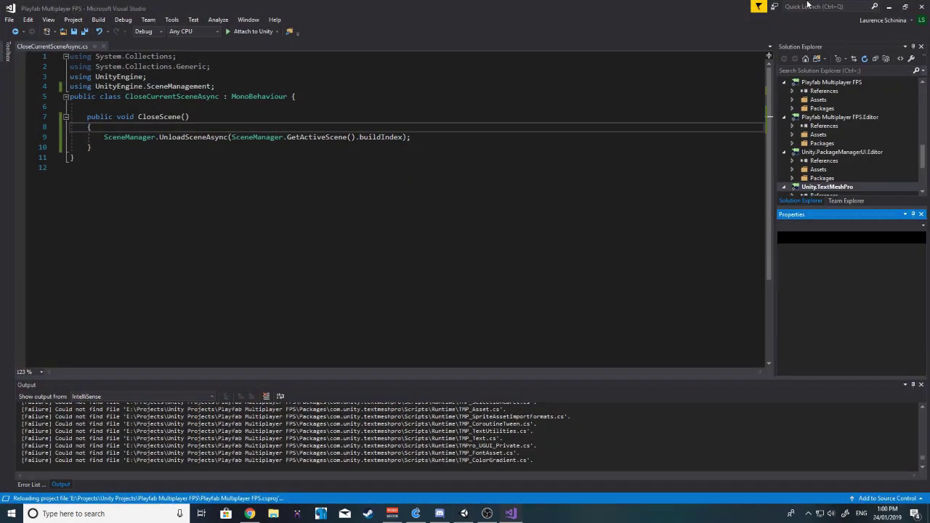
pyautogui.click(890, 7)
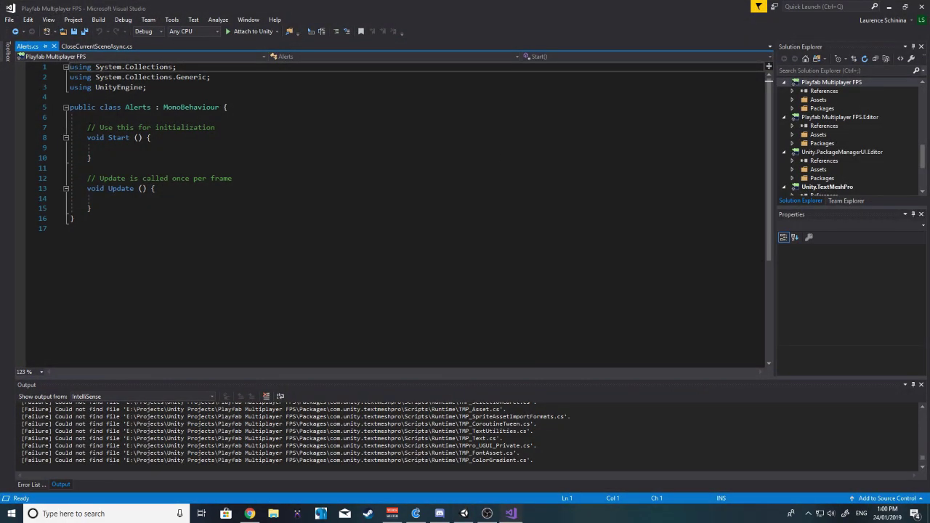
# Replace the template Start and Update methods in the Alerts class with the declaration public static CreateNewAlert()
pyautogui.moveTo(88, 127); pyautogui.dragTo(217, 205)
pyautogui.press('Delete')
pyautogui.write('public static')
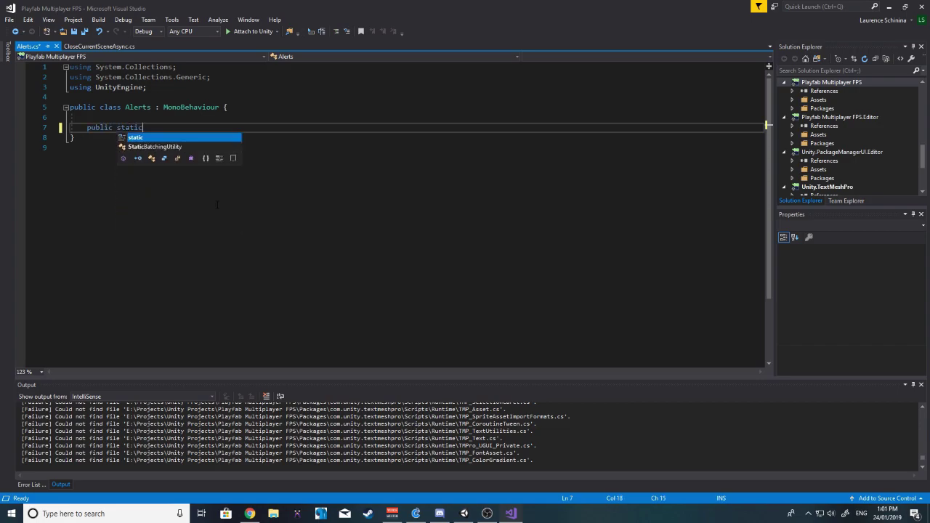
pyautogui.write(' CreateNewAlert')
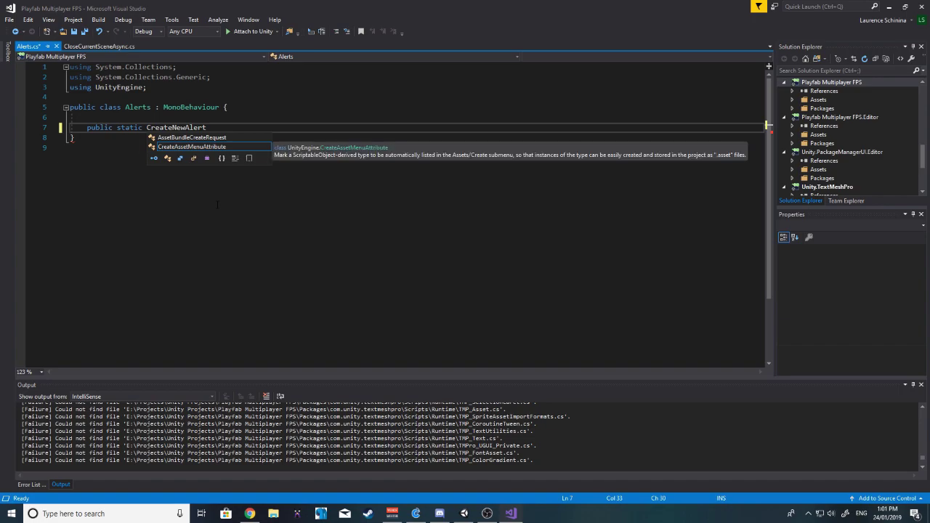
pyautogui.write('()')
# Insert the void return type into the CreateNewAlert declaration
pyautogui.press('Left')
pyautogui.press('Left')
pyautogui.press('Left')
pyautogui.press('Left')
pyautogui.press('Left')
pyautogui.press('Left')
pyautogui.press('Left')
pyautogui.press('Left')
pyautogui.press('Left')
pyautogui.press('Left')
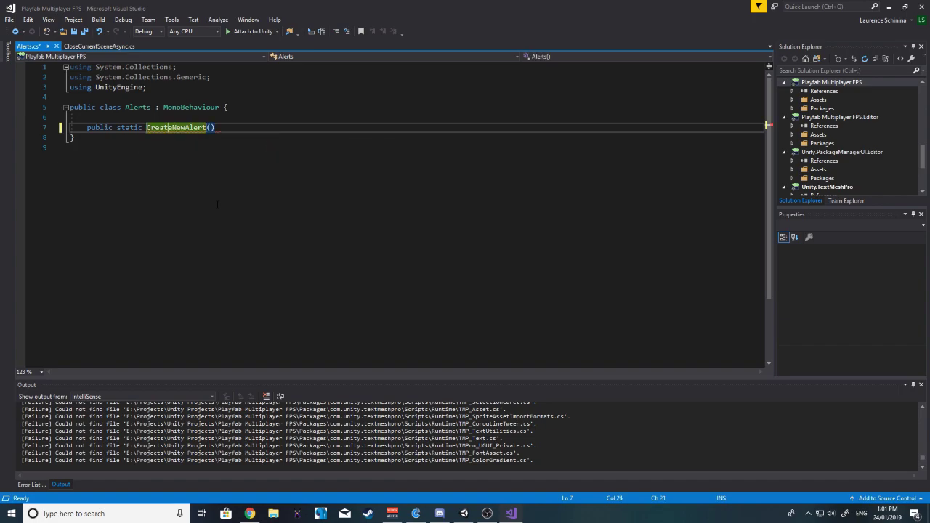
pyautogui.write('void')
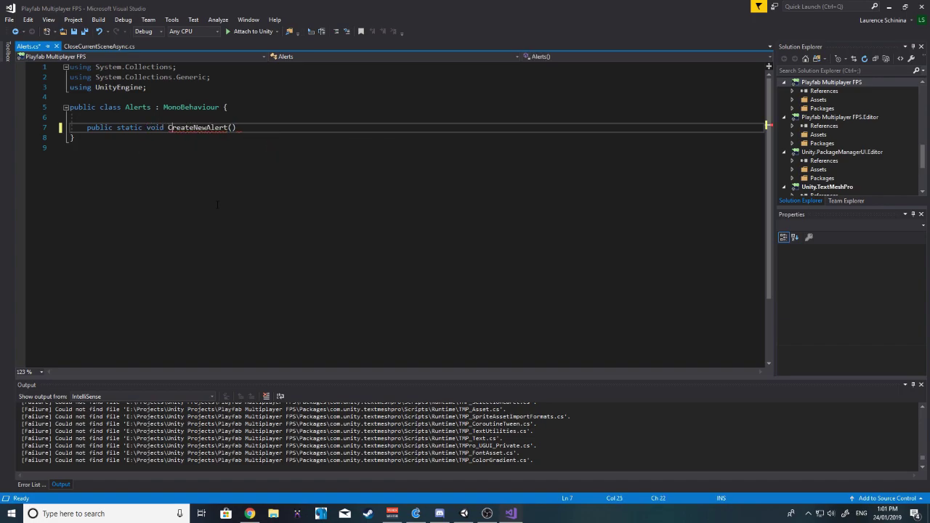
# Give CreateNewAlert a parameter string msg and add an empty method body in braces
pyautogui.press('End')
pyautogui.press('Left')
pyautogui.write('string ""')
pyautogui.press('BackSpace')
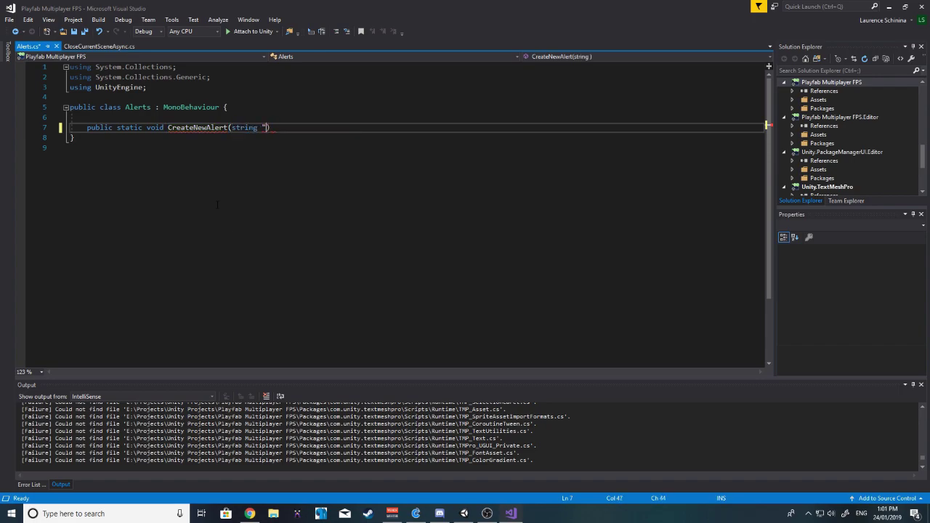
pyautogui.write('mee')
pyautogui.press('BackSpace')
pyautogui.press('BackSpace')
pyautogui.write('sg')
pyautogui.press('End')
pyautogui.press('Return')
pyautogui.write('{')
pyautogui.press('Return')
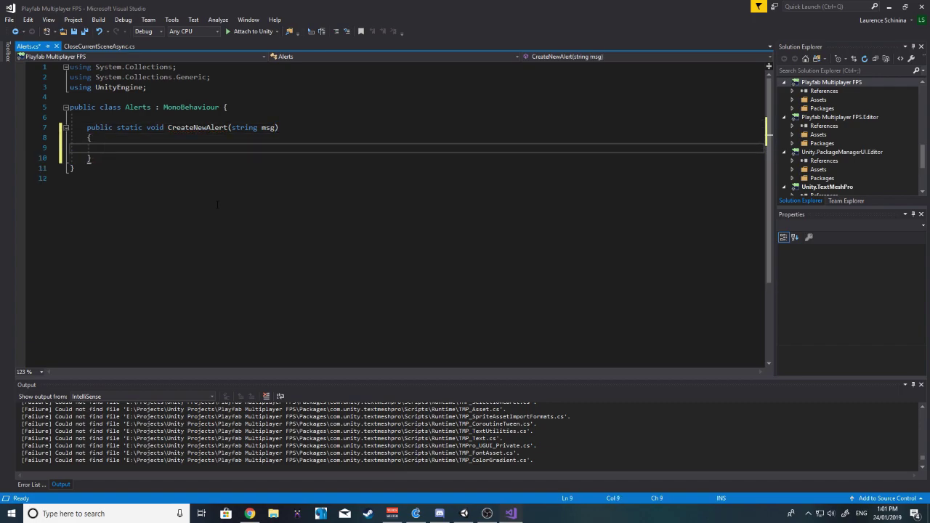
# Add the directive using UnityEngine.SceneManagement; below the existing using lines
pyautogui.click(109, 97)
pyautogui.write('using scene')
pyautogui.press('BackSpace')
pyautogui.press('BackSpace')
pyautogui.press('BackSpace')
pyautogui.press('BackSpace')
pyautogui.press('BackSpace')
pyautogui.write('un')
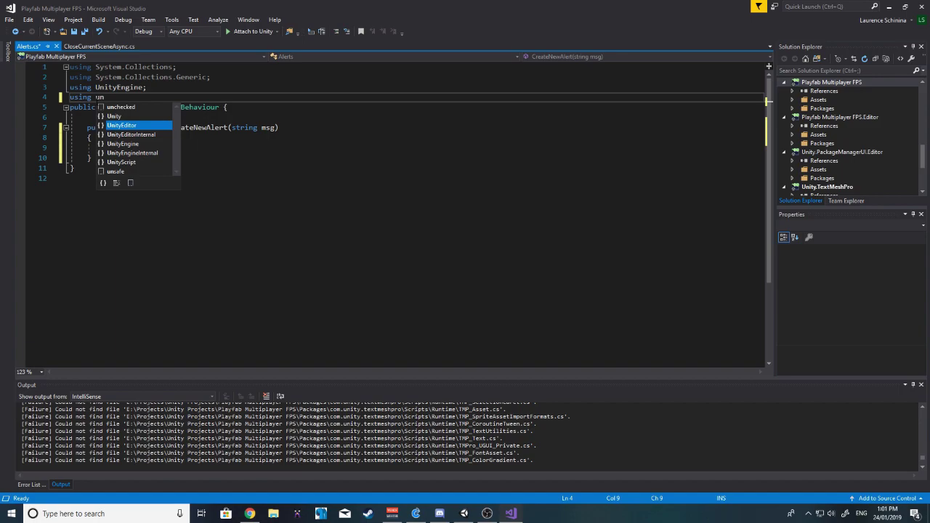
pyautogui.press('Down')
pyautogui.press('Down')
pyautogui.write('.sc;')
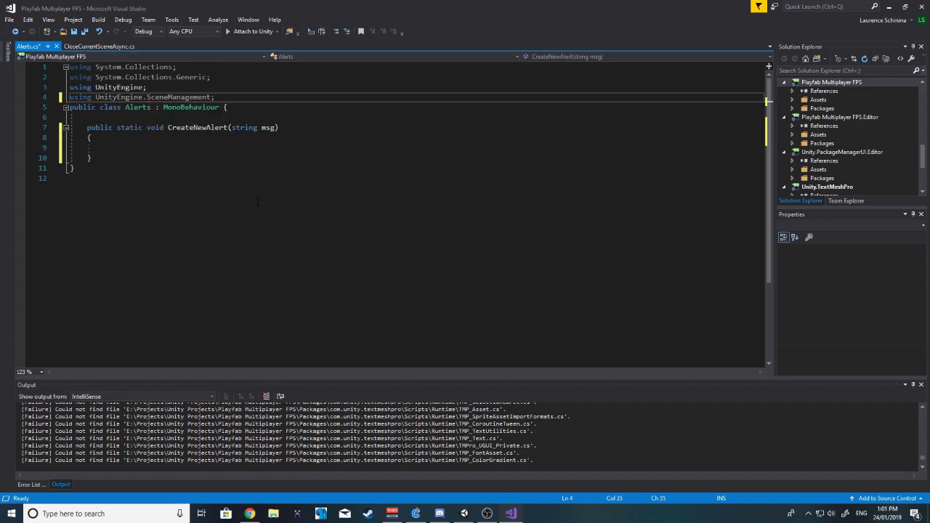
# Begin a SceneManager.LoadSceneAsync() call inside the CreateNewAlert body
pyautogui.click(137, 150)
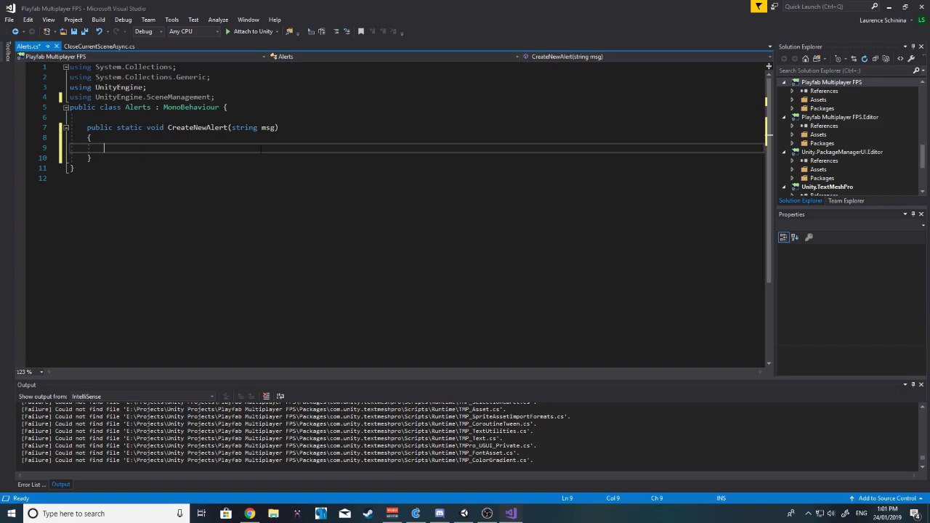
pyautogui.write('SceneManager.l')
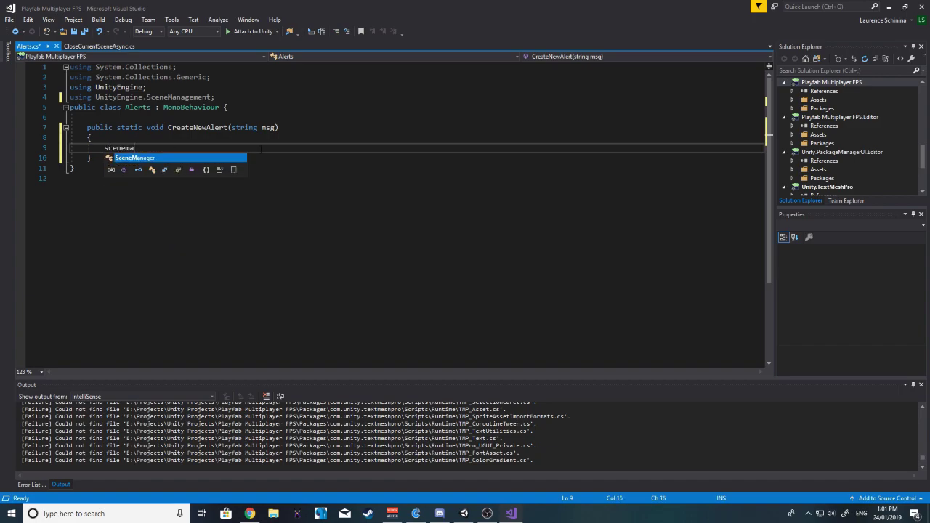
pyautogui.write('oad')
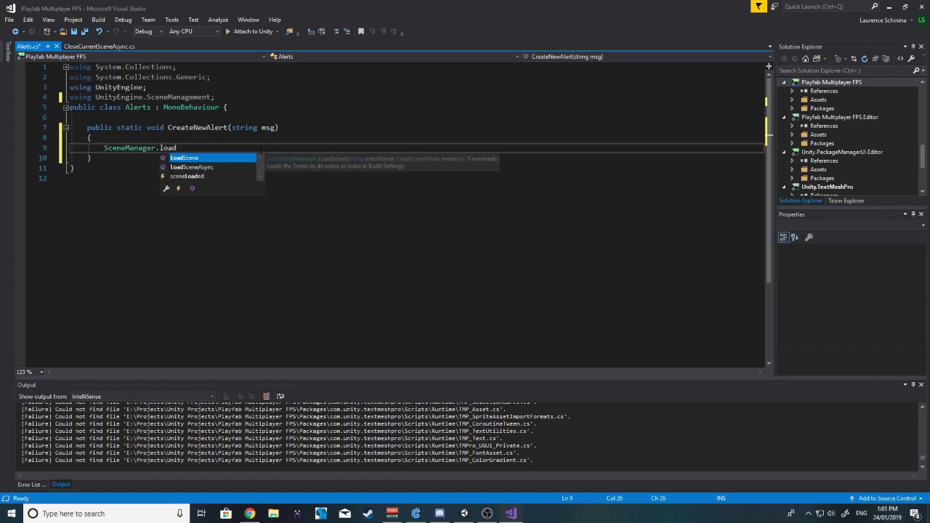
pyautogui.press('Down')
pyautogui.press('Tab')
pyautogui.write('(')
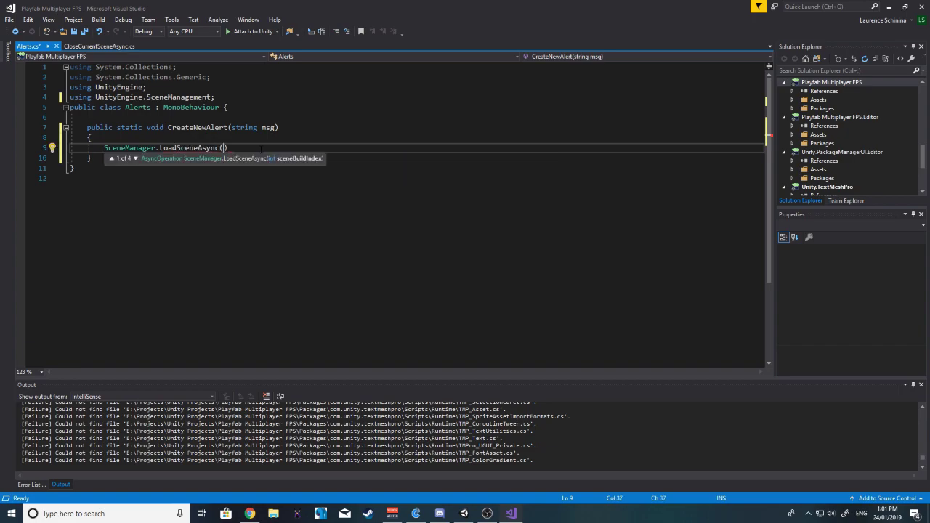
# Check the scene names in Unity's Scenes folder, and complete the LoadSceneAsync call in Visual Studio with "Alerts"
pyautogui.click(463, 513)
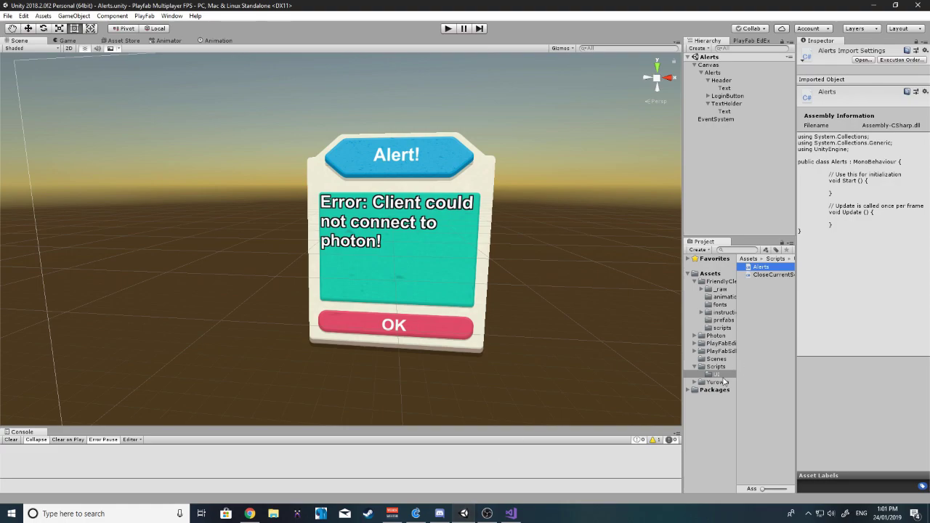
pyautogui.click(716, 359)
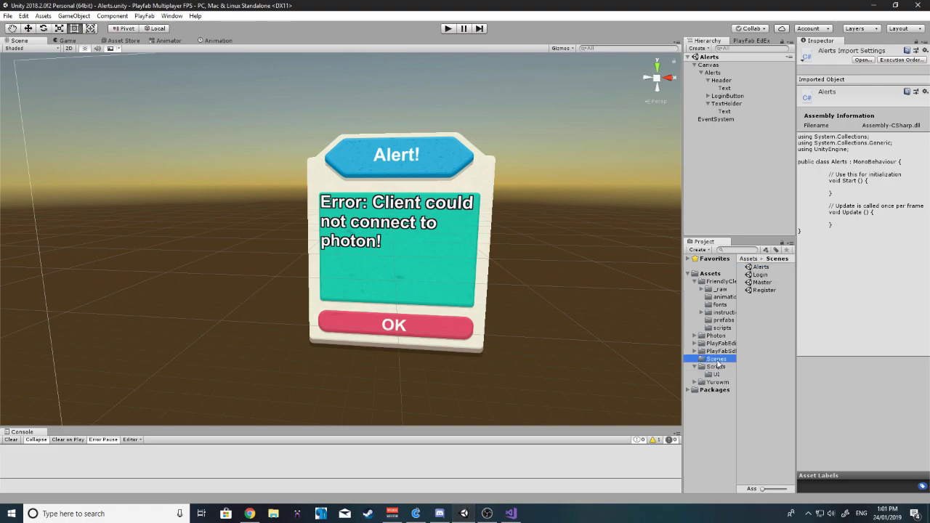
pyautogui.click(511, 513)
pyautogui.write('"')
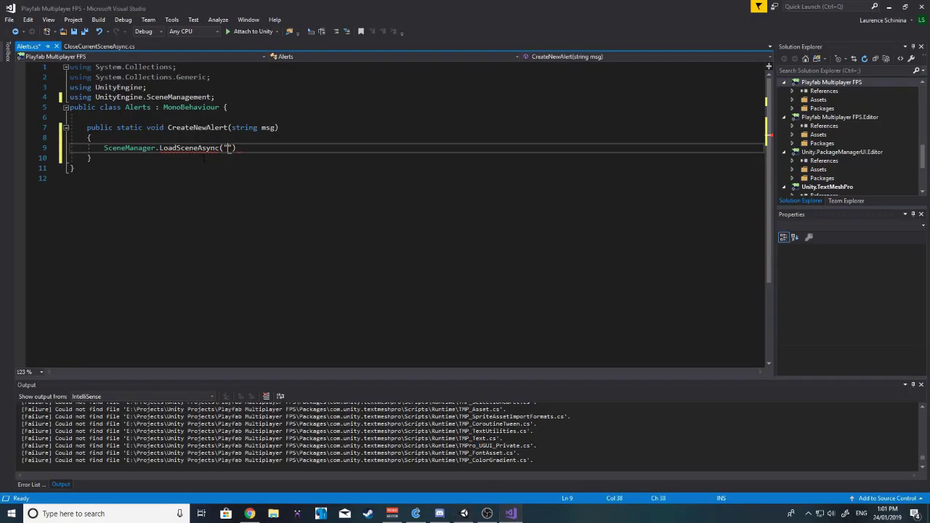
pyautogui.write('Alerts");')
pyautogui.press('Return')
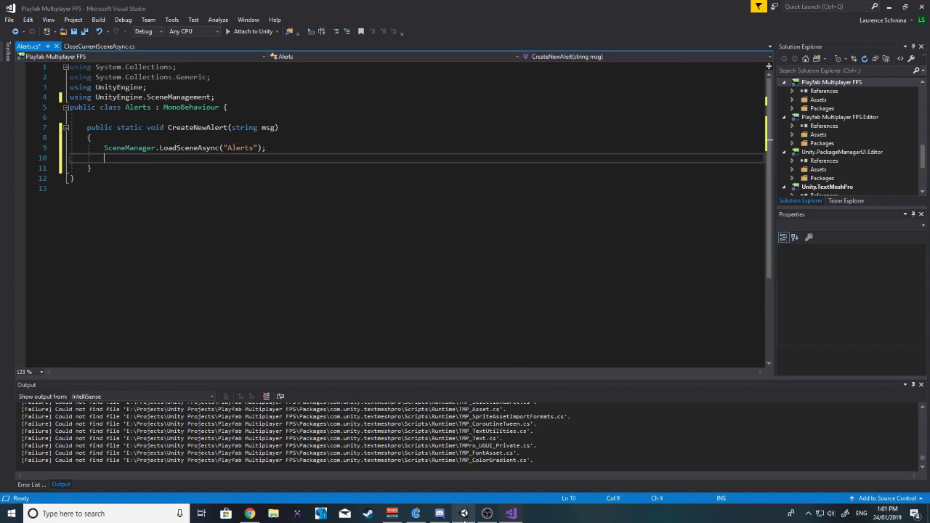
# Switch to Unity and, from the Text object under TextHolder, create a new tag named AlertMsg
pyautogui.click(464, 514)
pyautogui.click(727, 103)
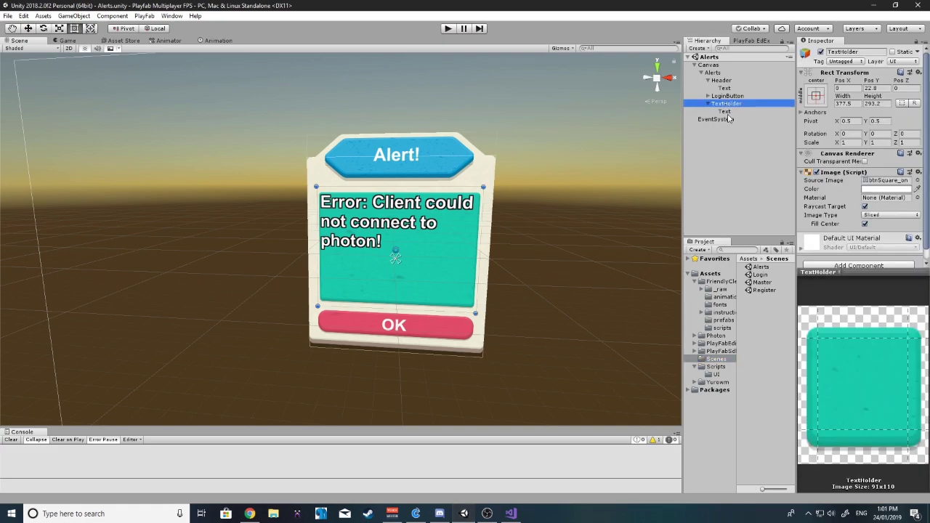
pyautogui.click(725, 111)
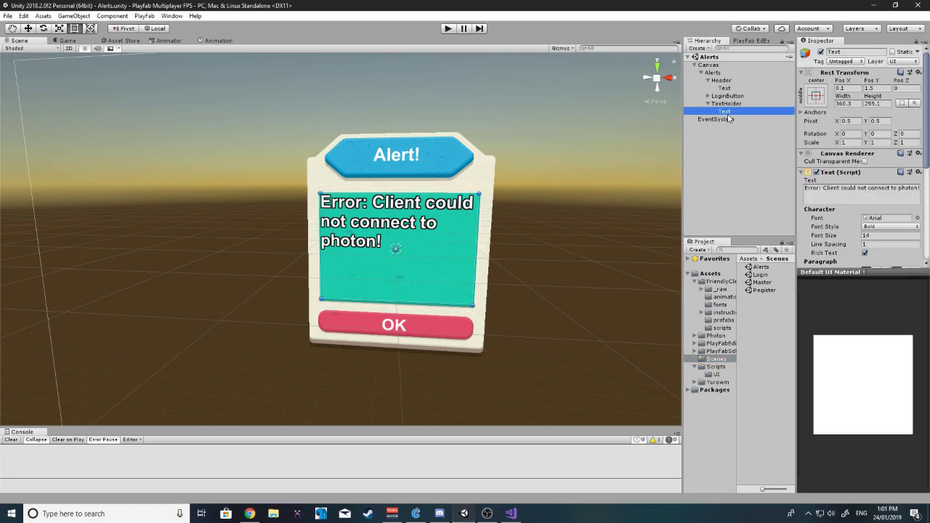
pyautogui.click(837, 63)
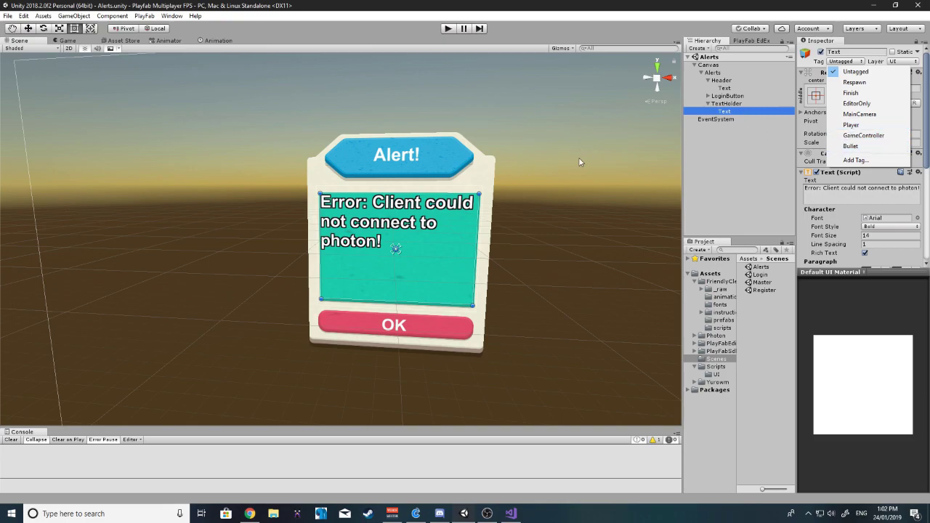
pyautogui.click(852, 160)
pyautogui.click(908, 94)
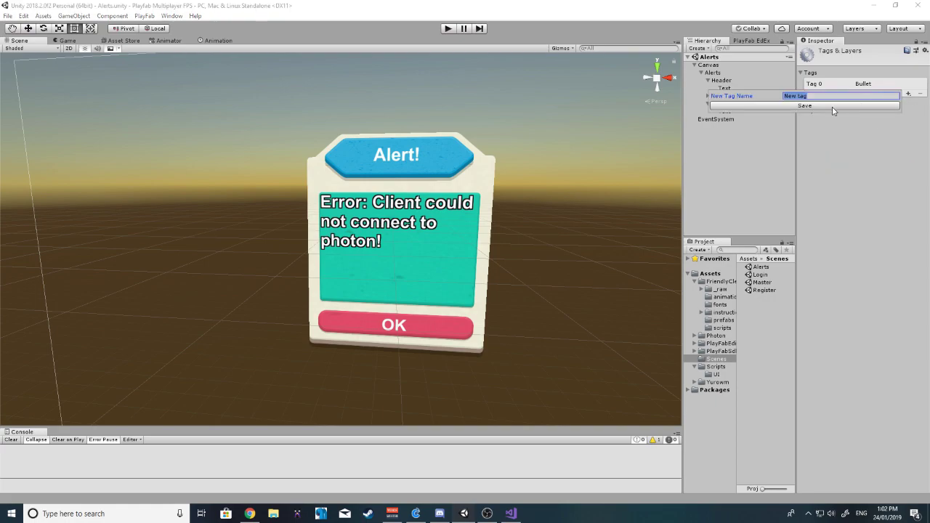
pyautogui.write('AlertMsg')
pyautogui.click(832, 107)
# Assign the AlertMsg tag to the Text object under TextHolder
pyautogui.click(734, 111)
pyautogui.click(842, 62)
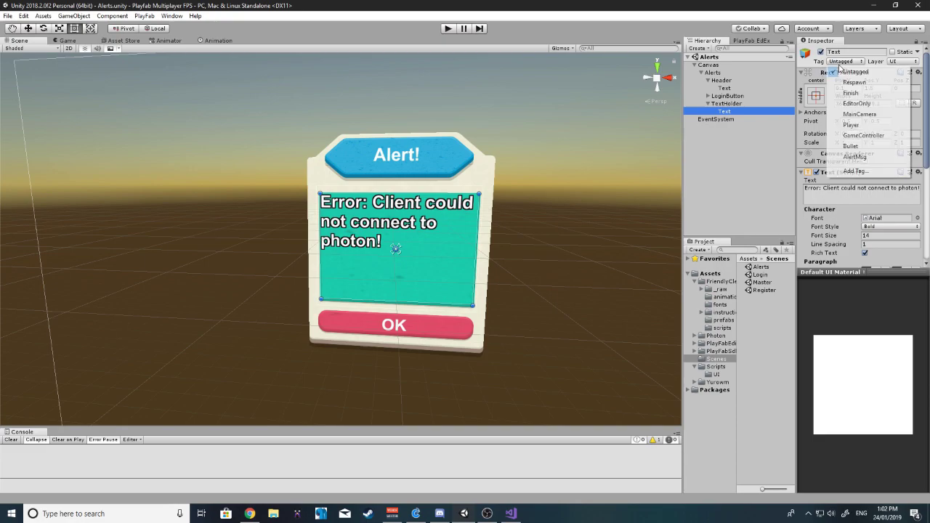
pyautogui.click(872, 156)
# Switch to Visual Studio and add two new lines below the CreateNewAlert method in Alerts.cs
pyautogui.click(512, 514)
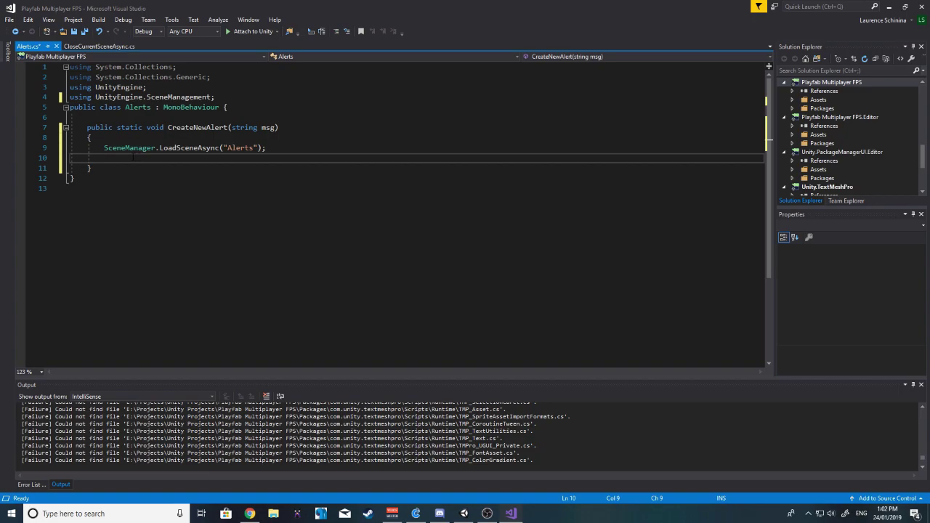
pyautogui.click(112, 167)
pyautogui.press('Return')
pyautogui.press('Return')
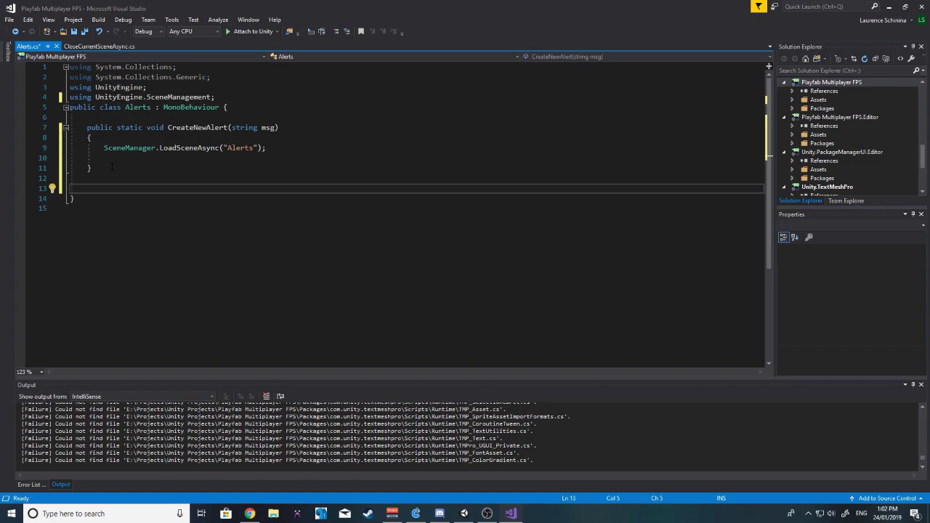
pyautogui.write('ine')
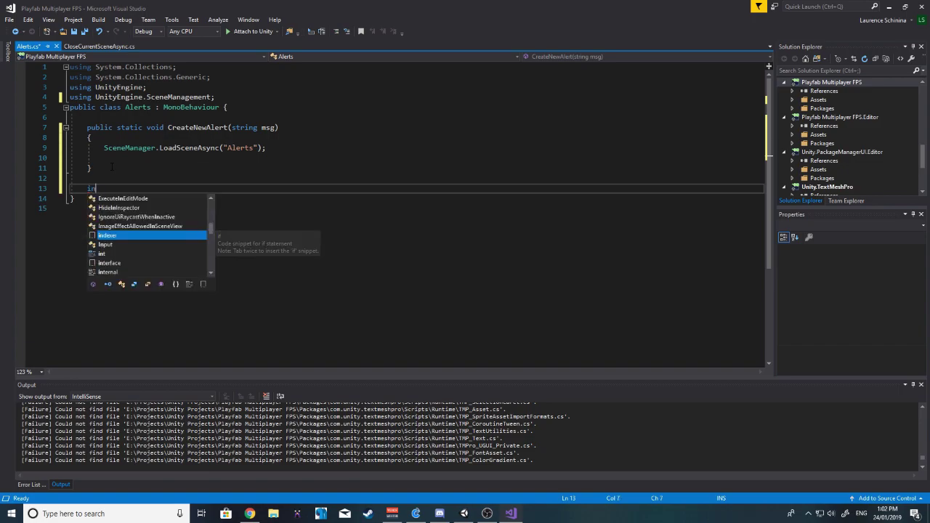
pyautogui.press('BackSpace')
pyautogui.press('BackSpace')
pyautogui.press('BackSpace')
# Begin a method below CreateNewAlert with return type IEnumerator and the name LoadSceneAsync
pyautogui.write('en')
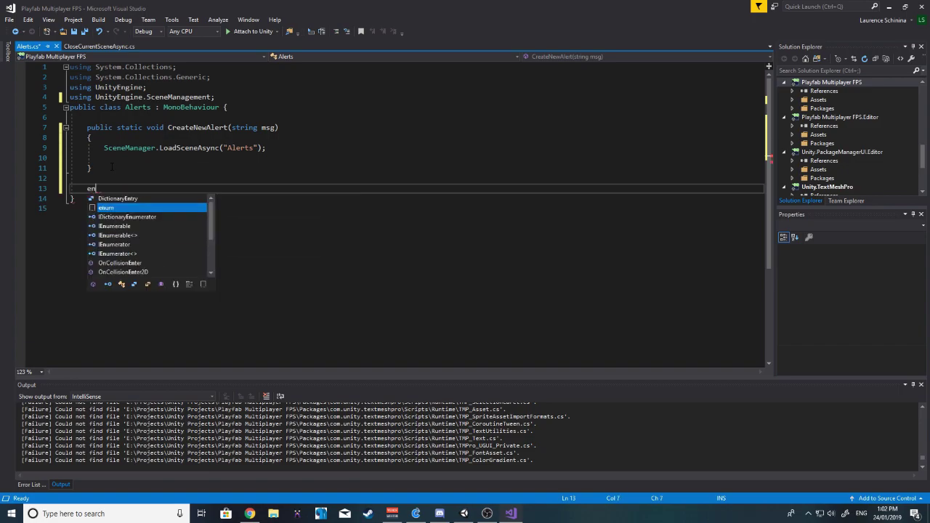
pyautogui.press('Down')
pyautogui.press('Down')
pyautogui.press('Down')
pyautogui.press('Down')
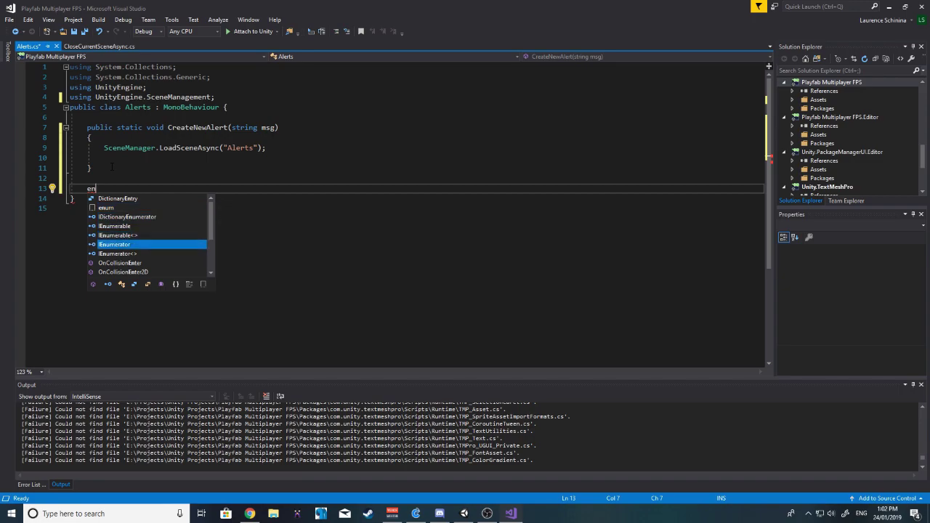
pyautogui.press('Tab')
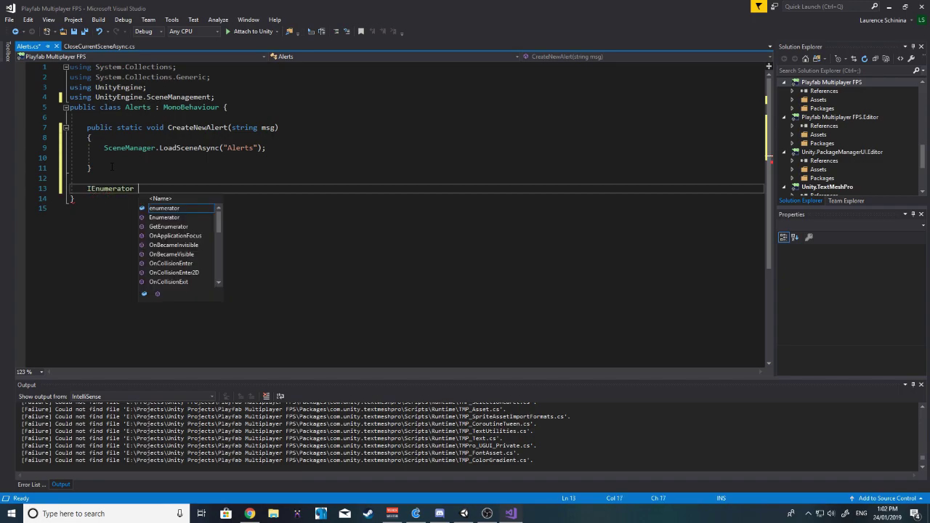
pyautogui.write('LoadScen')
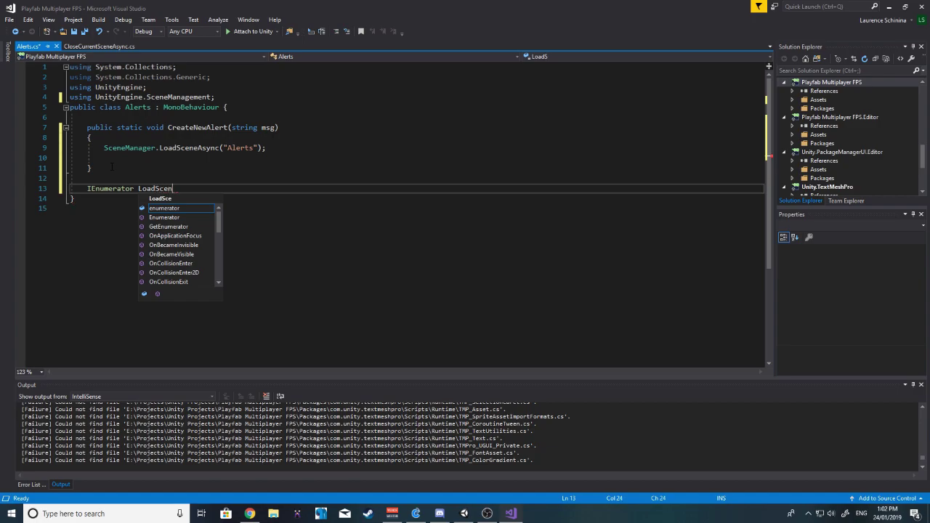
pyautogui.write('eAsync')
# Give LoadSceneAsync a parameter string msg and an empty method body in braces
pyautogui.click(224, 187)
pyautogui.write('()')
pyautogui.press('Return')
pyautogui.write('{')
pyautogui.press('Return')
pyautogui.click(202, 188)
pyautogui.write('string msg')
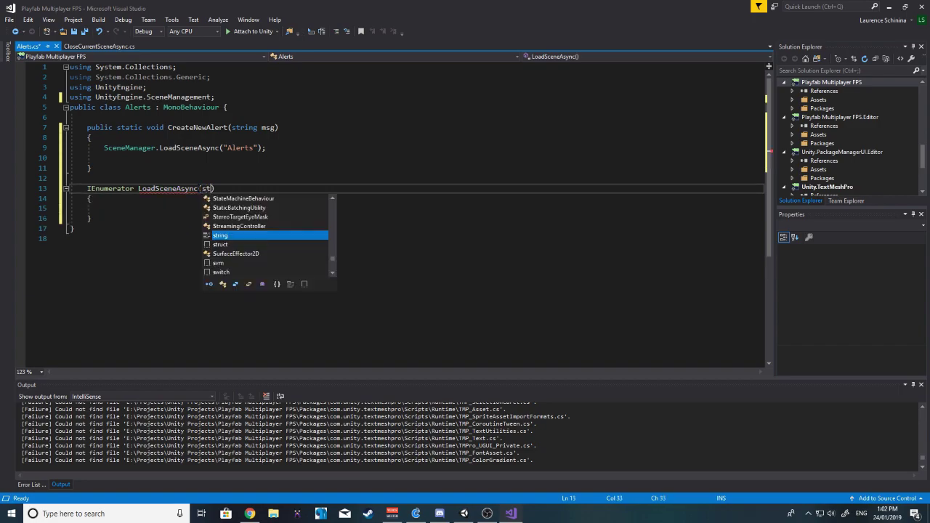
pyautogui.press('End')
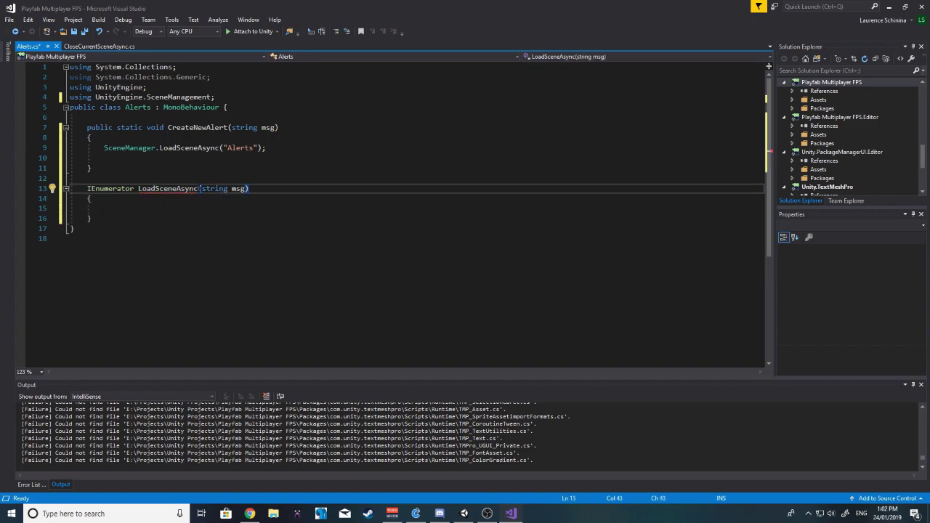
# Copy the SceneManager.LoadSceneAsync("Alerts"); line from CreateNewAlert into the LoadSceneAsync method body
pyautogui.click(140, 208)
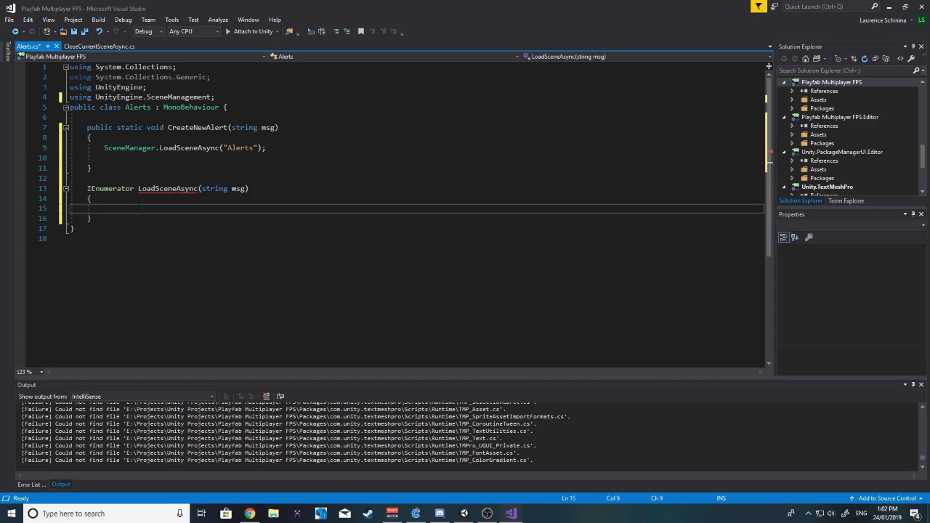
pyautogui.moveTo(103, 148); pyautogui.dragTo(266, 147)
pyautogui.hotkey('ctrl', 'c')
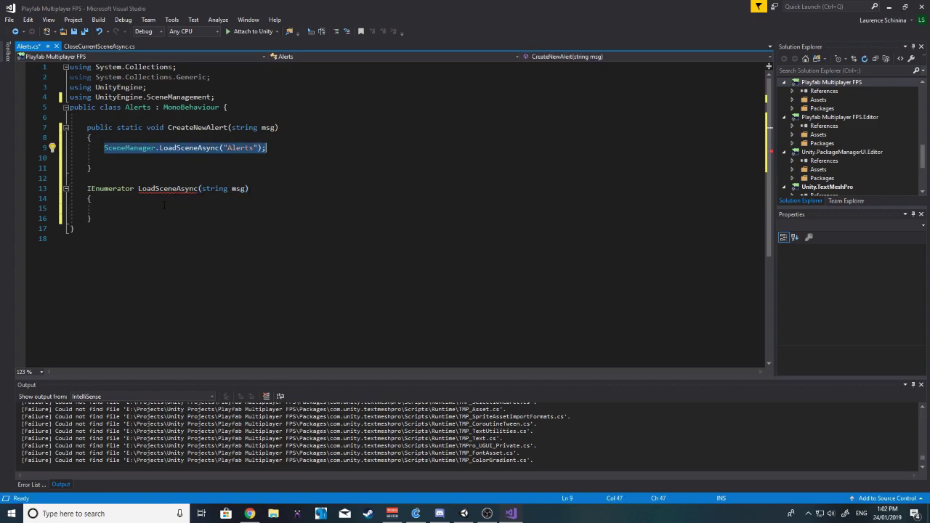
pyautogui.click(104, 207)
pyautogui.hotkey('ctrl', 'v')
# Remove the SceneManager.LoadSceneAsync("Alerts"); line from the CreateNewAlert body, leaving it empty
pyautogui.moveTo(104, 147); pyautogui.dragTo(274, 157)
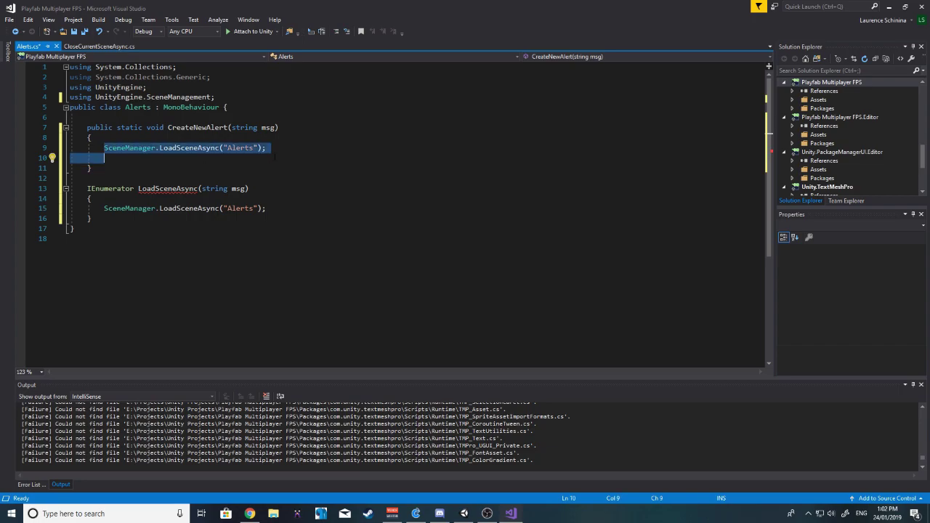
pyautogui.write('sta')
pyautogui.press('BackSpace')
pyautogui.press('BackSpace')
pyautogui.press('BackSpace')
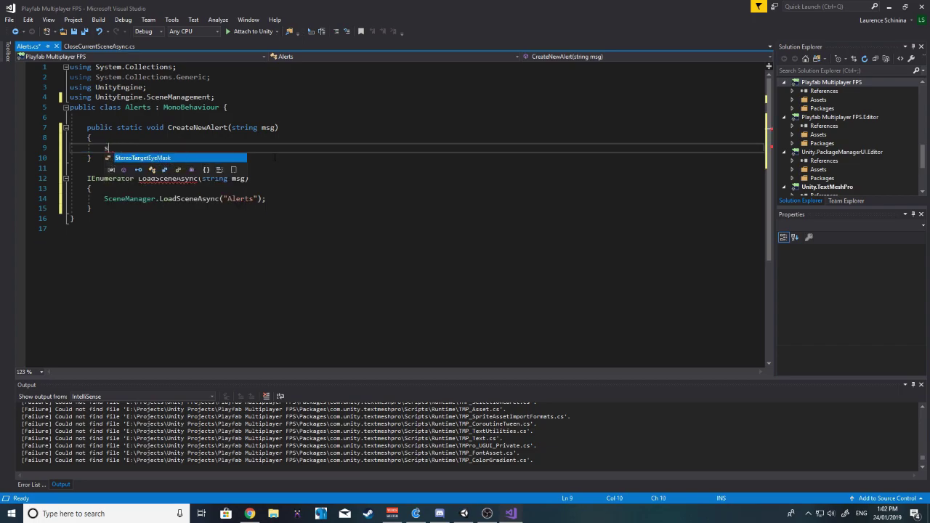
pyautogui.write('StartCo')
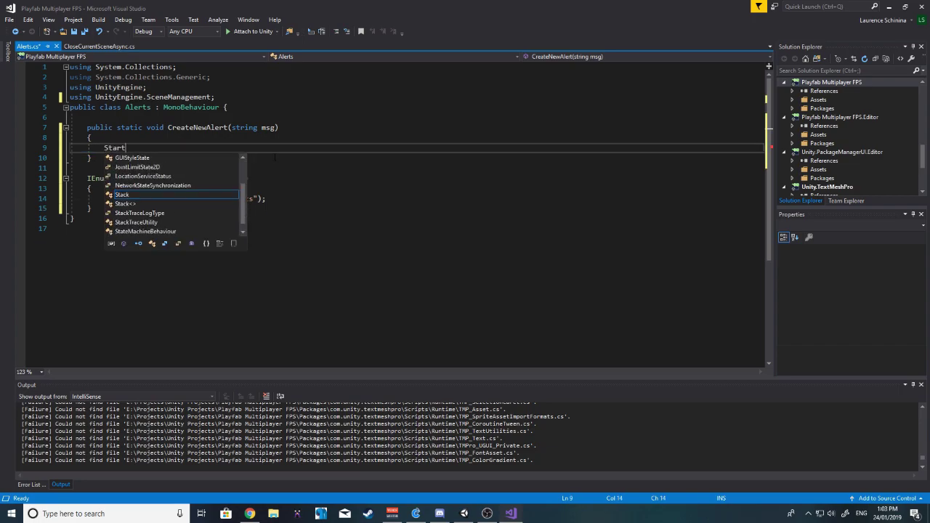
pyautogui.press('BackSpace')
pyautogui.press('BackSpace')
pyautogui.press('BackSpace')
pyautogui.press('BackSpace')
pyautogui.press('BackSpace')
pyautogui.press('BackSpace')
pyautogui.press('BackSpace')
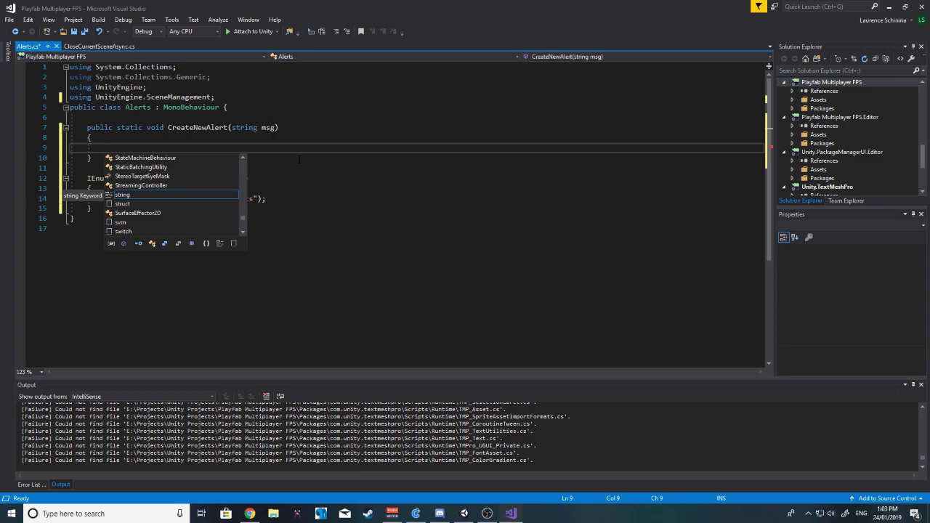
pyautogui.press('Escape')
pyautogui.click(84, 179)
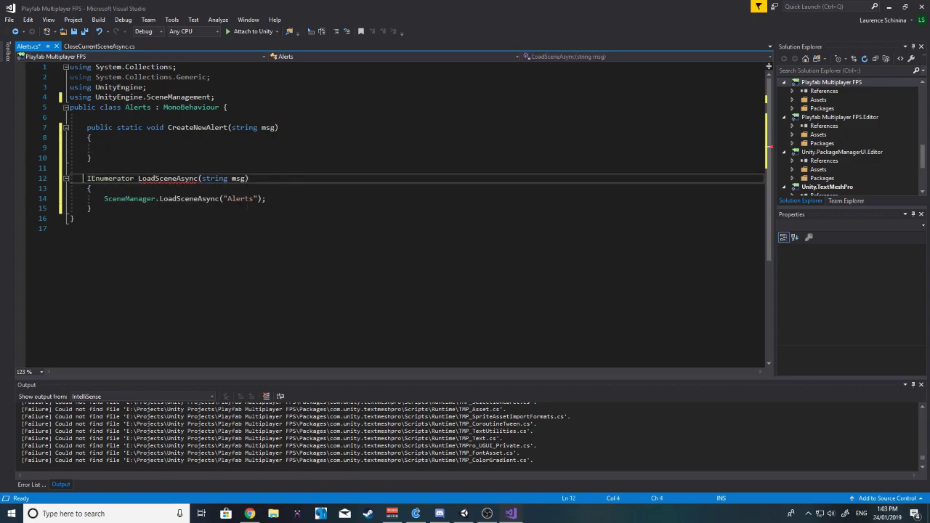
pyautogui.press('Right')
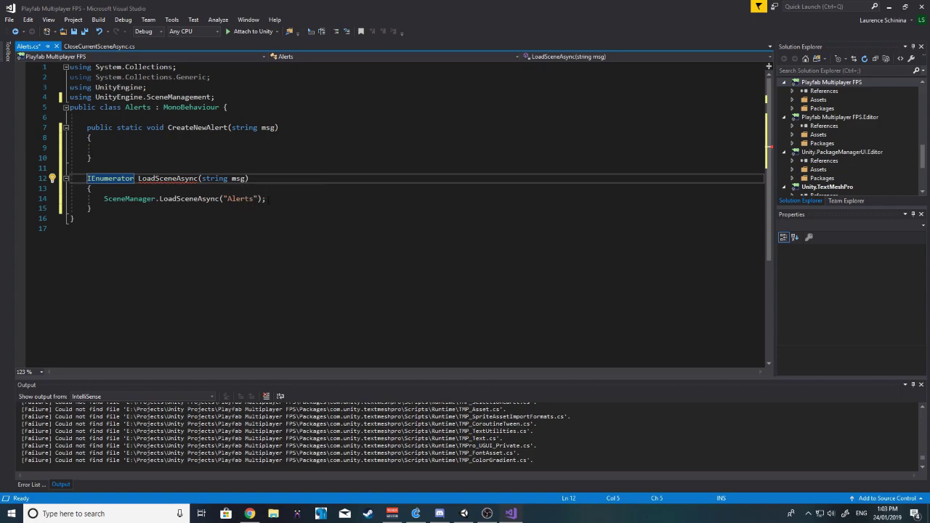
pyautogui.click(146, 146)
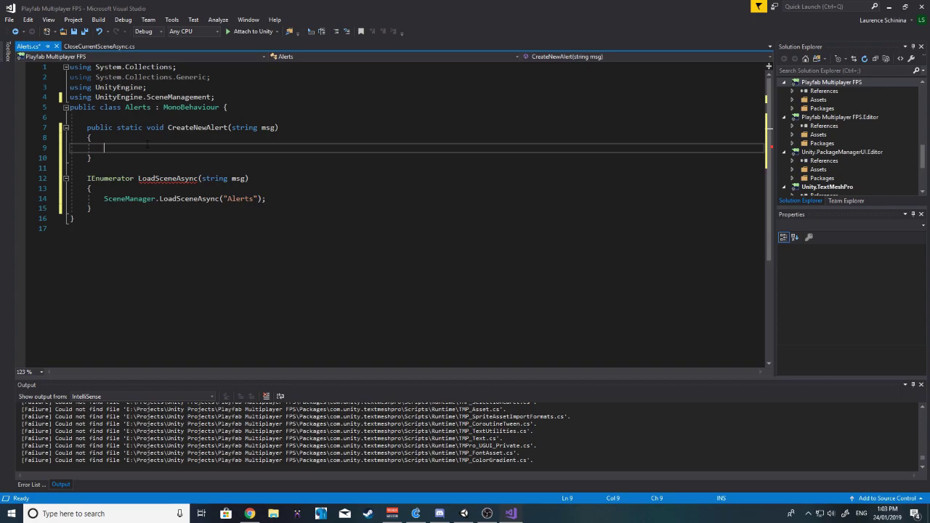
pyautogui.write('dele')
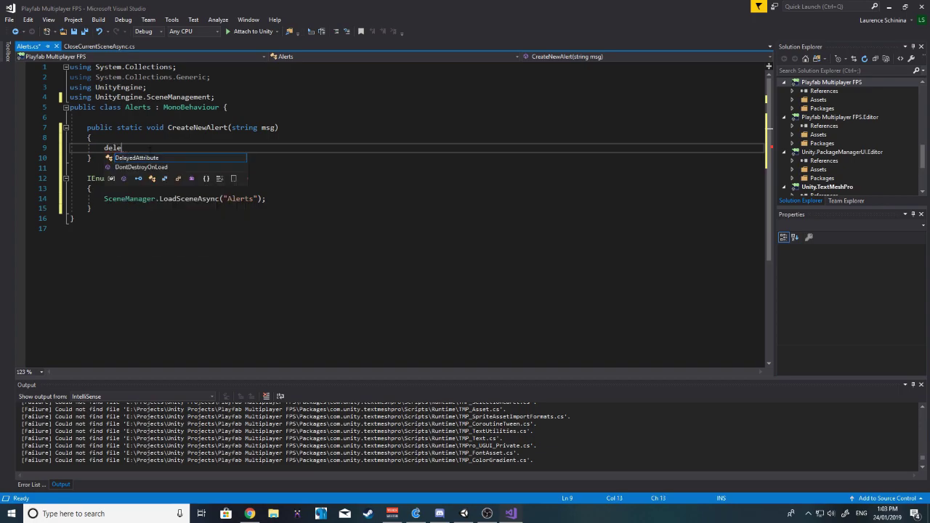
pyautogui.press('BackSpace')
pyautogui.press('BackSpace')
pyautogui.press('BackSpace')
pyautogui.press('BackSpace')
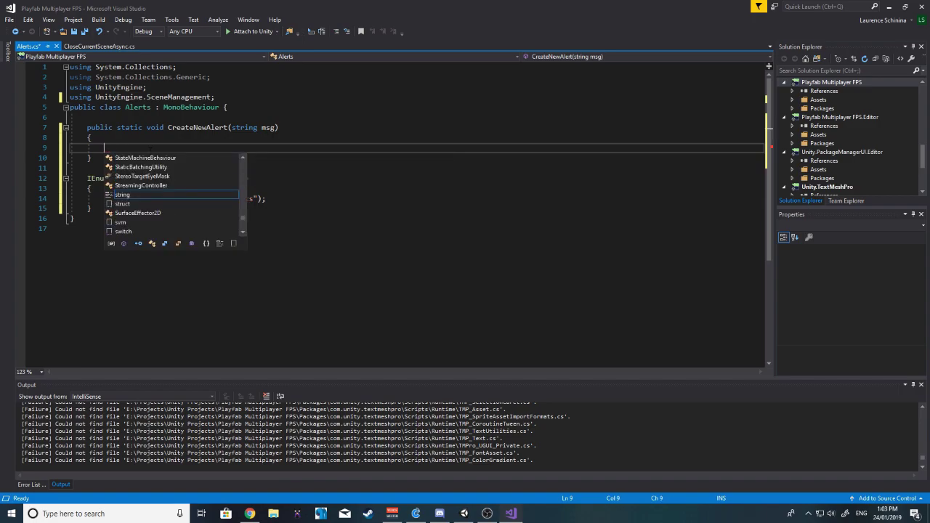
pyautogui.press('BackSpace')
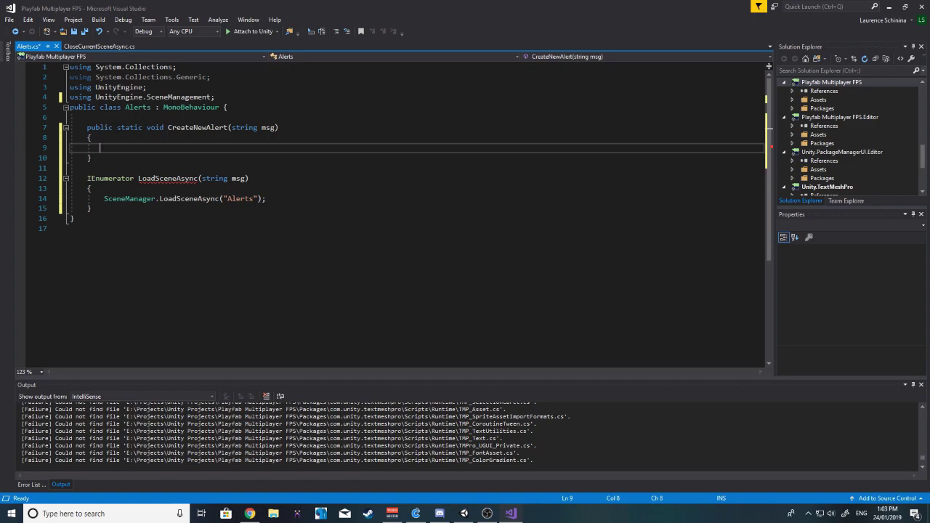
# Remove the static modifier from the CreateNewAlert method
pyautogui.doubleClick(131, 127)
pyautogui.press('Delete')
# Try removing the MonoBehaviour base class from Alerts and starting a coroutine call in CreateNewAlert
pyautogui.moveTo(155, 107); pyautogui.dragTo(222, 106)
pyautogui.press('BackSpace')
pyautogui.press('BackSpace')
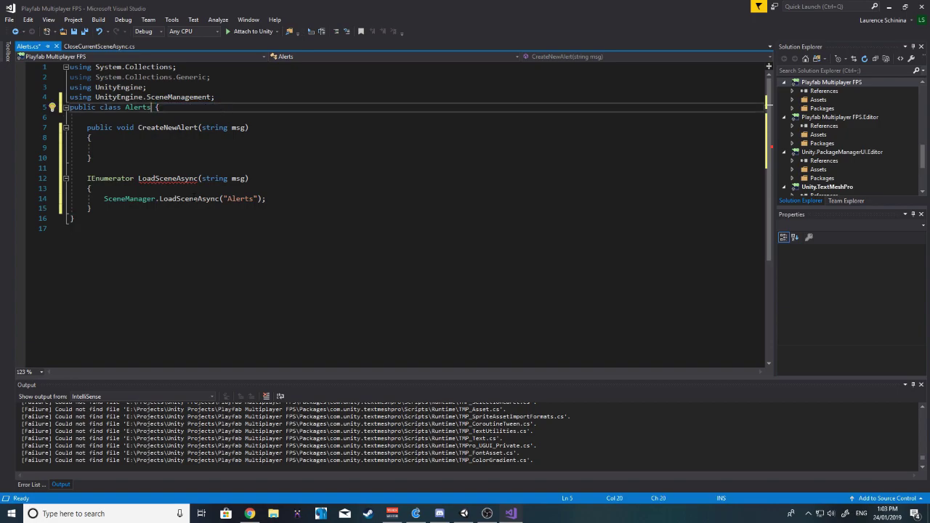
pyautogui.click(136, 147)
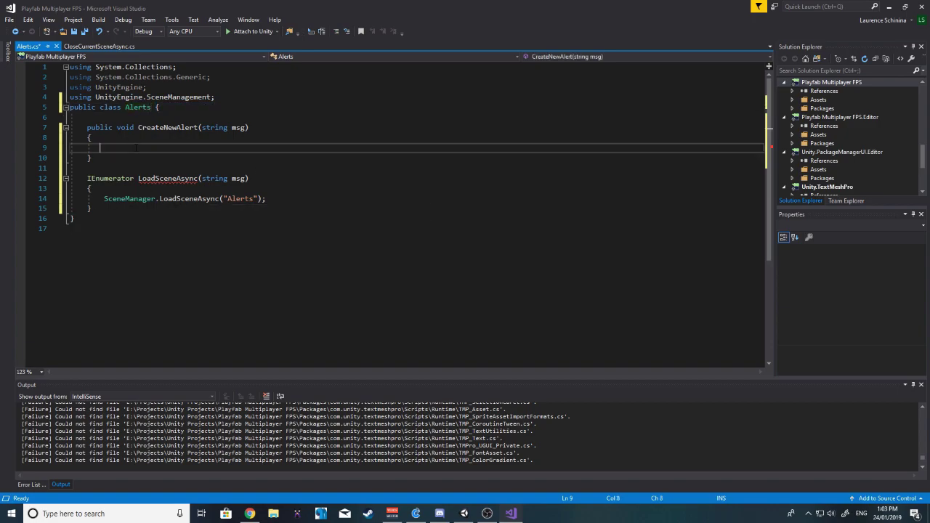
pyautogui.write('start')
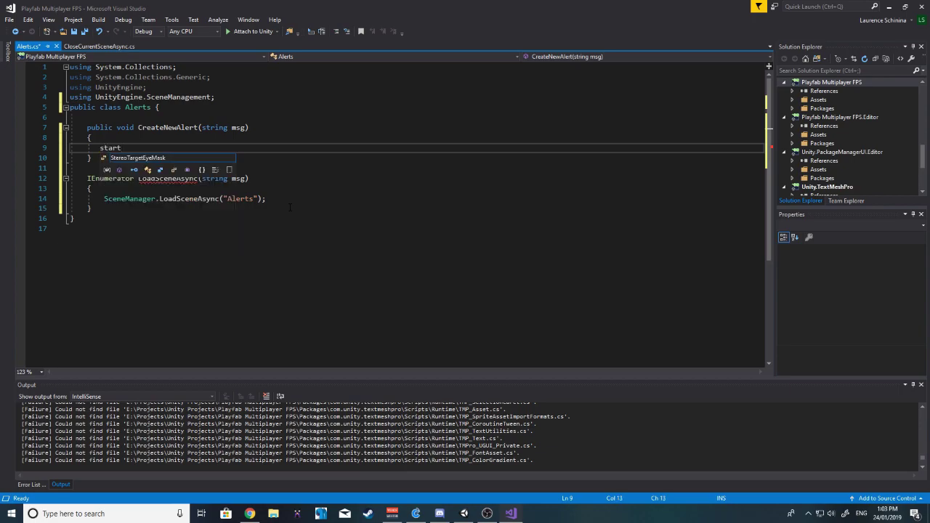
pyautogui.press('BackSpace')
pyautogui.press('BackSpace')
pyautogui.press('BackSpace')
pyautogui.press('BackSpace')
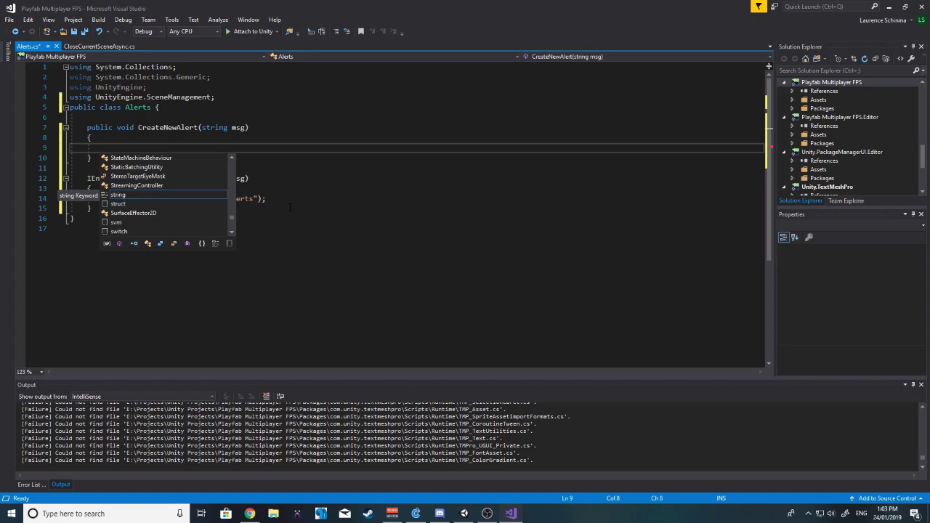
# Undo the removal of the MonoBehaviour base class from the Alerts class
pyautogui.click(150, 130)
pyautogui.hotkey('ctrl', 'z')
pyautogui.hotkey('ctrl', 'z')
pyautogui.hotkey('ctrl', 'z')
pyautogui.hotkey('ctrl', 'z')
pyautogui.hotkey('ctrl', 'z')
# In CreateNewAlert, add StartCoroutine(LoadSceneAsync(msg)); as the method body and save the Alerts script
pyautogui.click(127, 151)
pyautogui.write('sT')
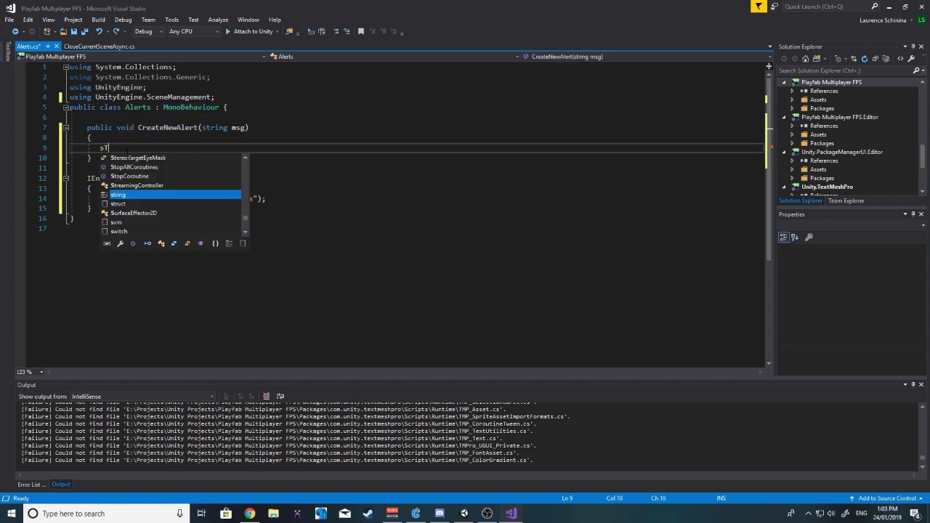
pyautogui.write('ART')
pyautogui.press('Tab')
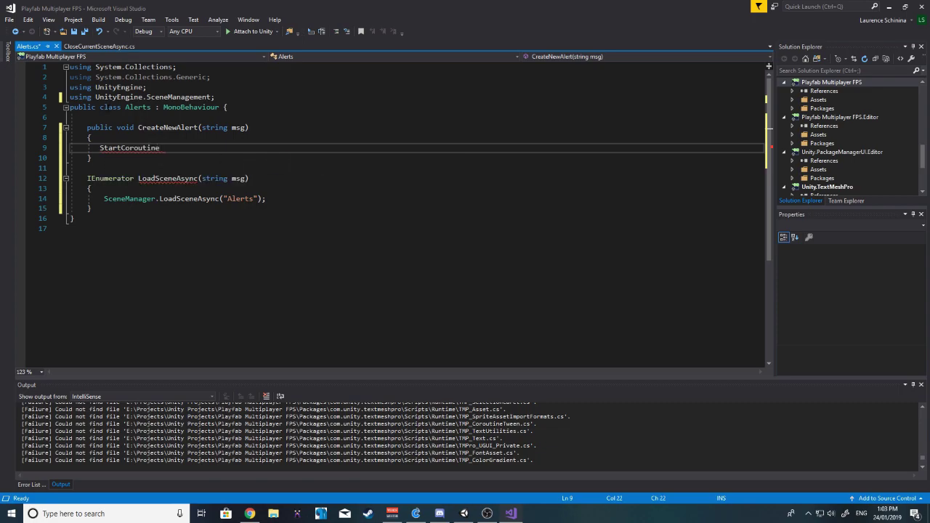
pyautogui.click(100, 148)
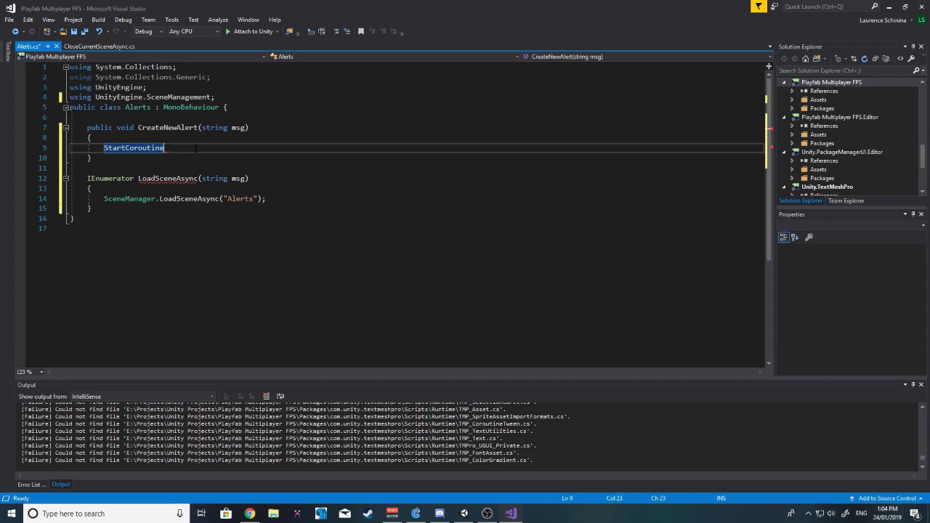
pyautogui.write('(')
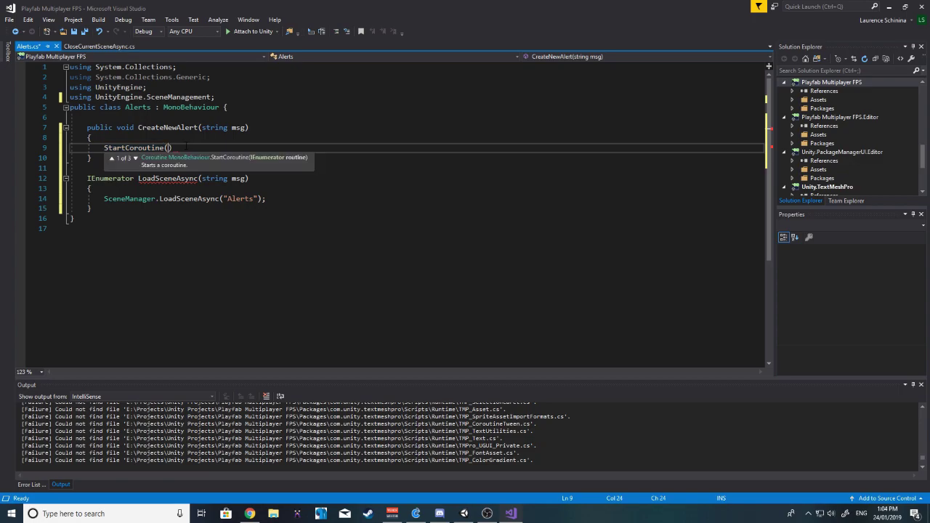
pyautogui.write('LoadSceneAsync(m')
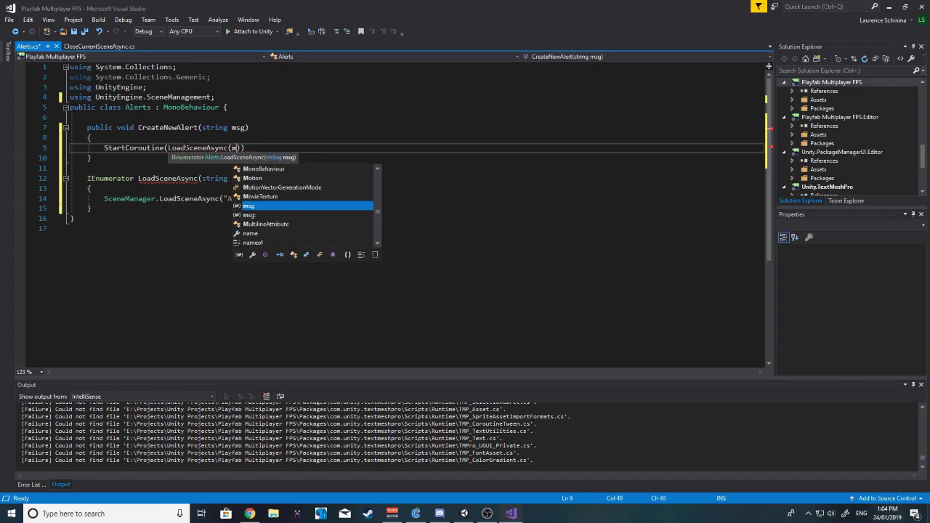
pyautogui.write('sg));')
pyautogui.hotkey('ctrl', 's')
# Begin a yield return new WaitFor statement on a new line below the scene load in the LoadSceneAsync coroutine
pyautogui.click(267, 198)
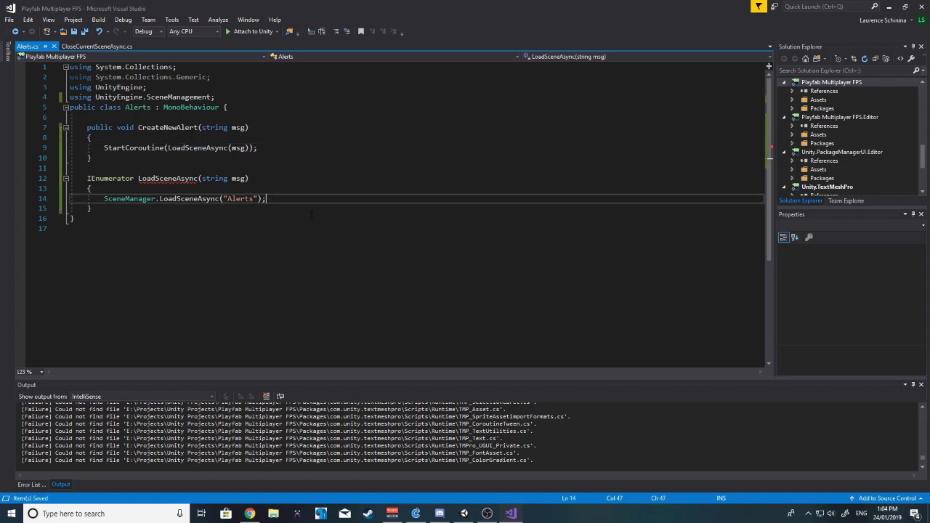
pyautogui.press('Return')
pyautogui.write('y')
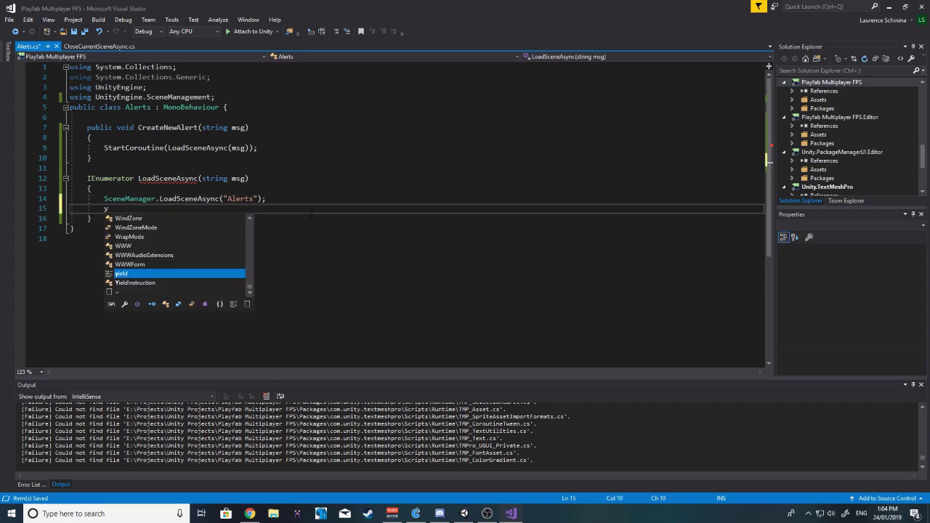
pyautogui.write('ield retur')
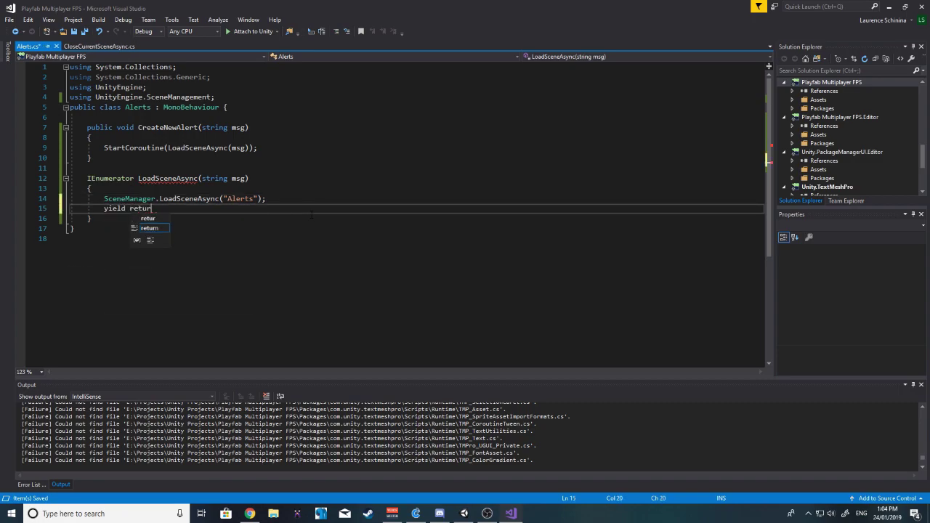
pyautogui.write('n new waitfor')
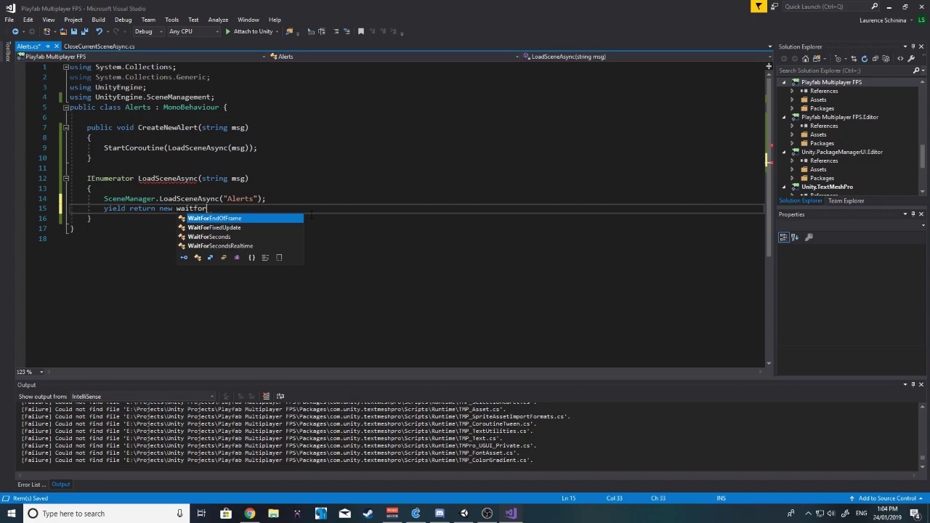
pyautogui.press('Down')
pyautogui.press('Down')
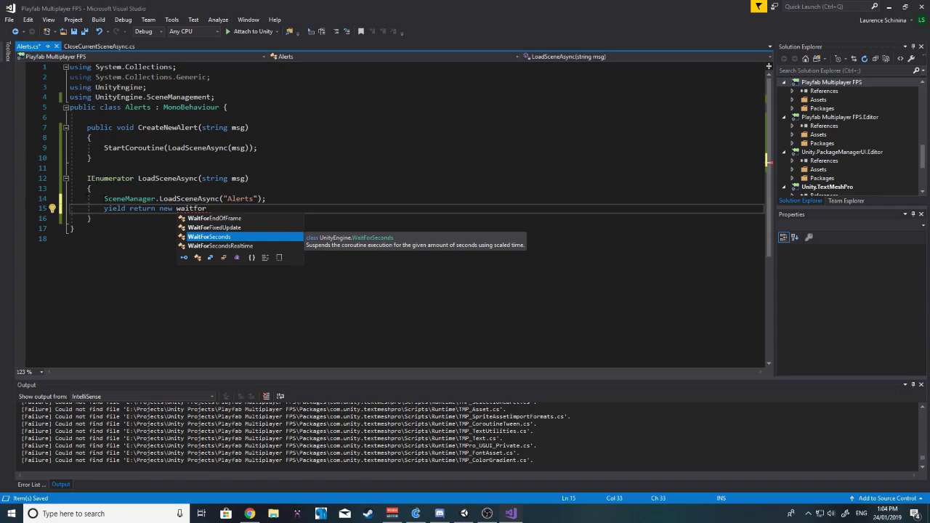
# Replace the unfinished wait expression after yield return with a copy of SceneManager.LoadSceneAsync("Alerts");
pyautogui.moveTo(104, 198); pyautogui.dragTo(318, 196)
pyautogui.hotkey('ctrl', 'c')
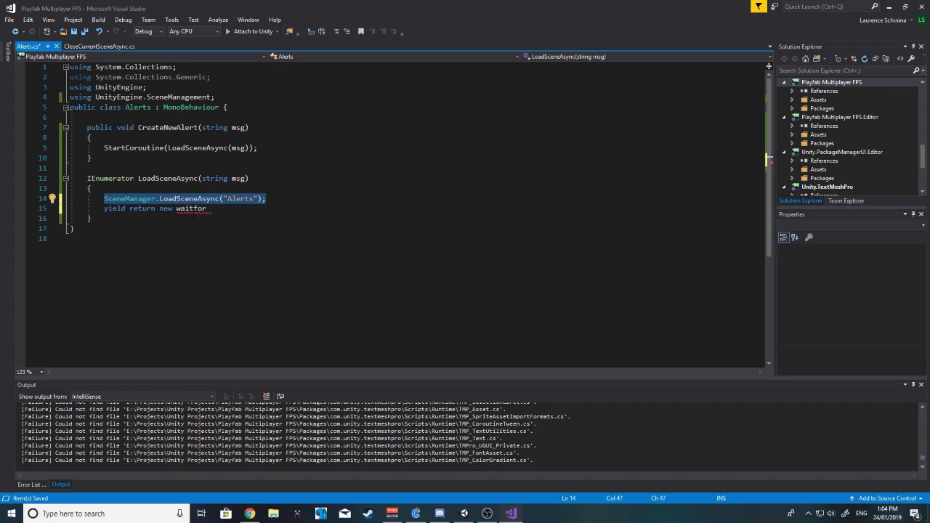
pyautogui.moveTo(159, 208); pyautogui.dragTo(227, 201)
pyautogui.hotkey('ctrl', 'v')
pyautogui.hotkey('ctrl', 'z')
pyautogui.click(189, 209)
pyautogui.moveTo(159, 209); pyautogui.dragTo(208, 208)
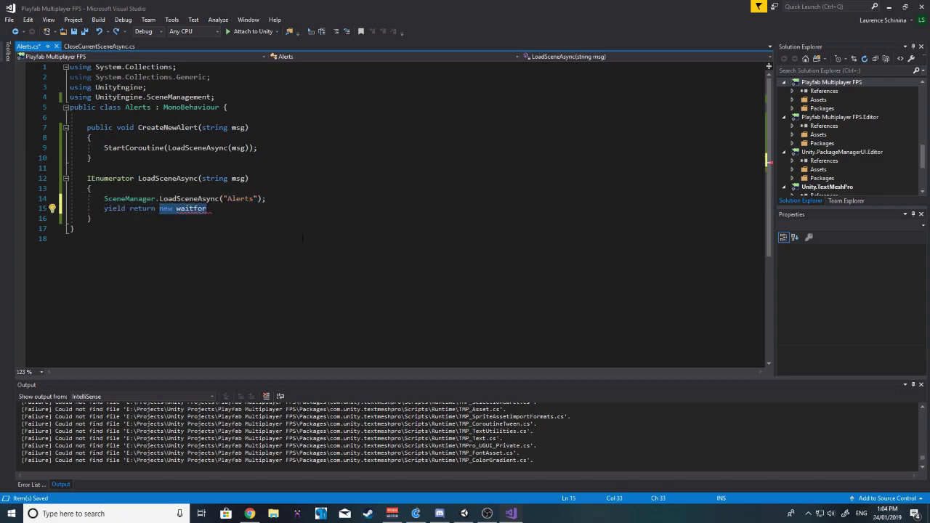
pyautogui.hotkey('ctrl', 'v')
# Delete the original standalone scene-loading line above the yield return statement and add an empty line below that statement
pyautogui.moveTo(291, 198); pyautogui.dragTo(64, 199)
pyautogui.press('BackSpace')
pyautogui.press('BackSpace')
pyautogui.click(117, 207)
pyautogui.moveTo(103, 198); pyautogui.dragTo(383, 196)
pyautogui.click(340, 217)
pyautogui.moveTo(324, 199); pyautogui.dragTo(155, 199)
pyautogui.click(339, 198)
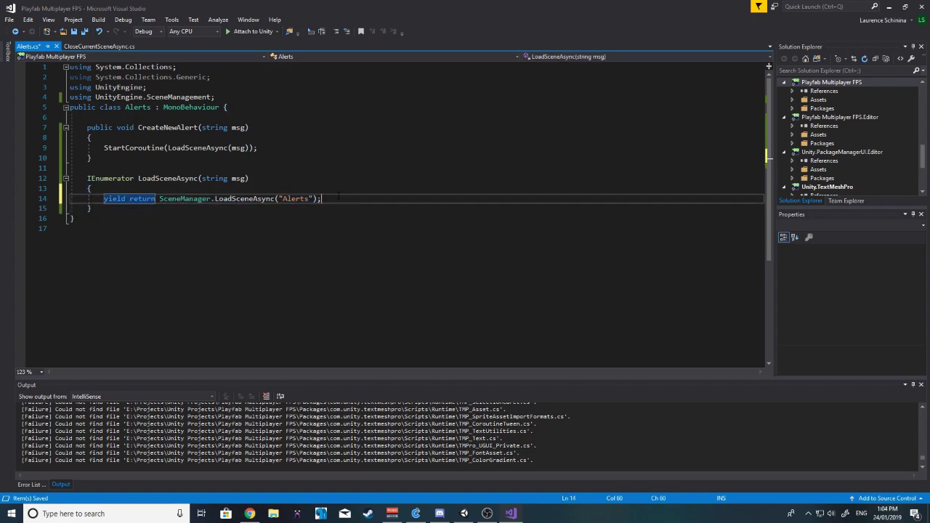
pyautogui.press('Return')
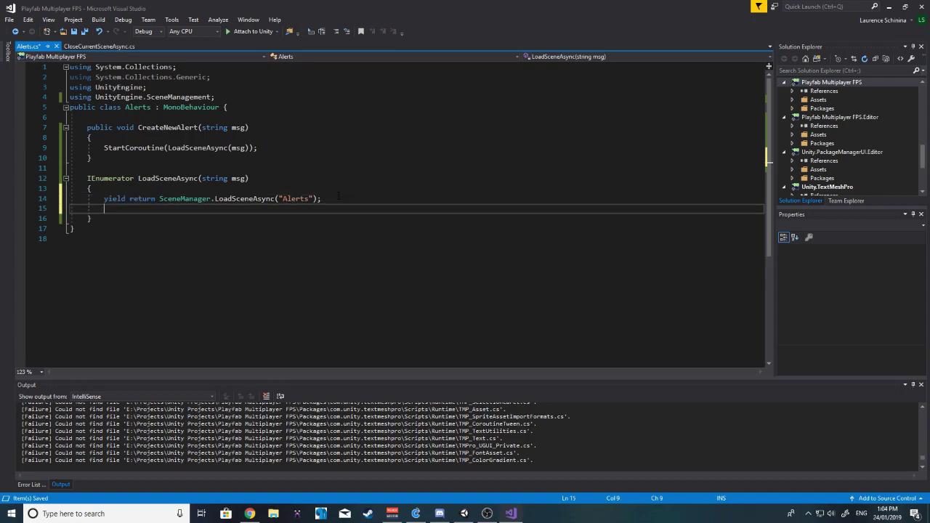
# Add a using UnityEngine.UI; directive below using UnityEngine; and save the script
pyautogui.click(196, 87)
pyautogui.press('Return')
pyautogui.write('u')
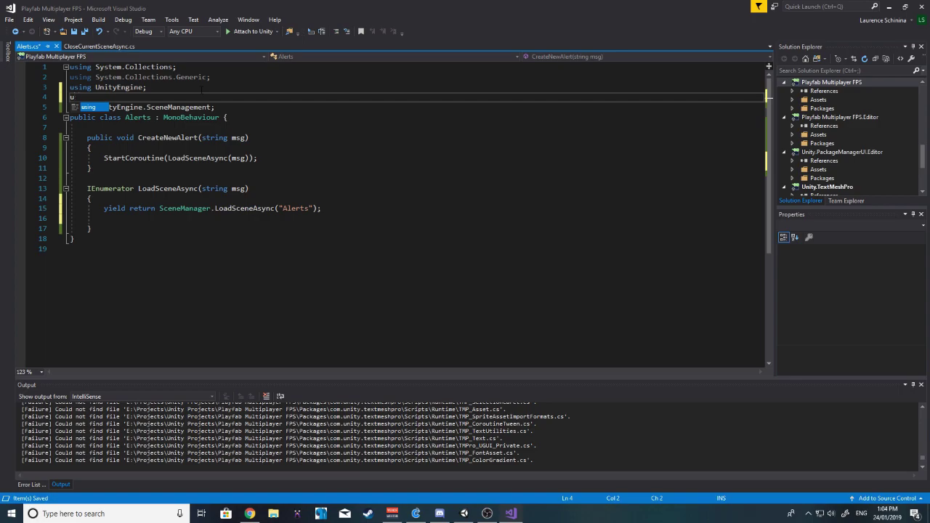
pyautogui.write('sing UnityEngine')
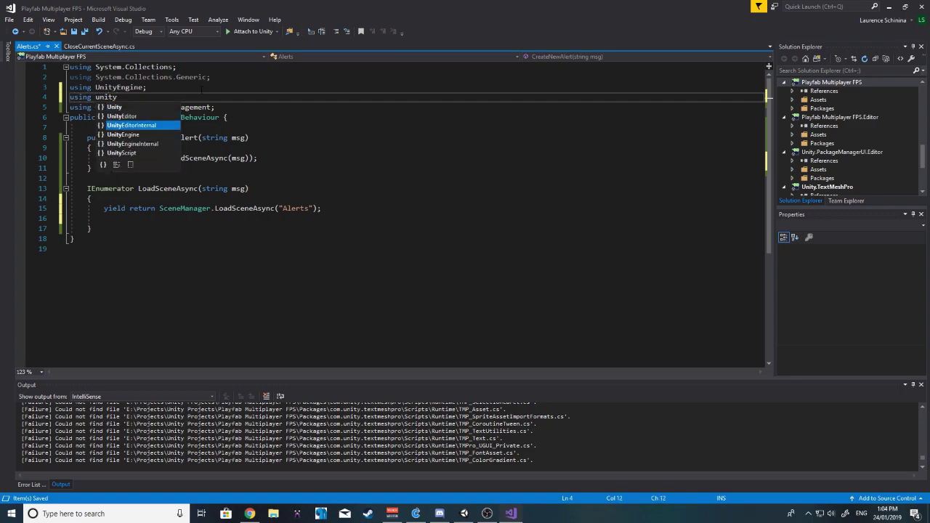
pyautogui.write('.UI;')
pyautogui.hotkey('ctrl', 's')
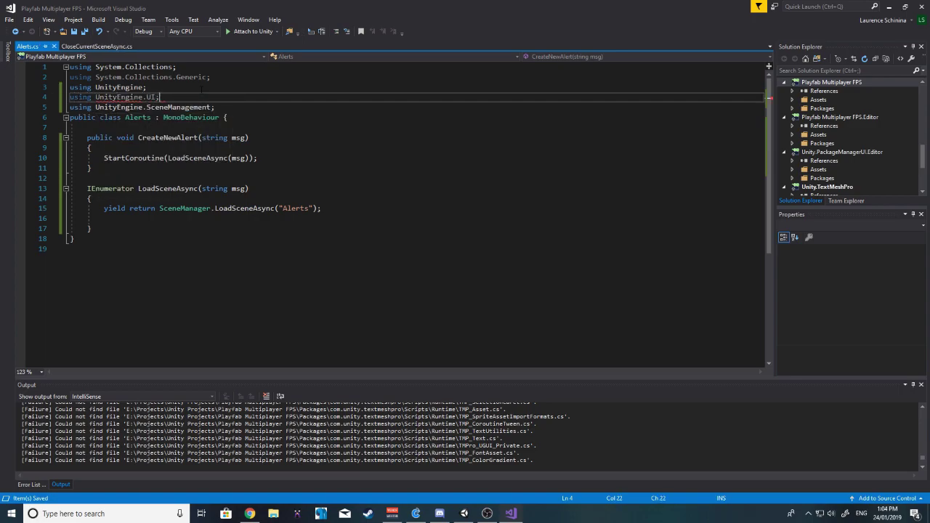
# Below the yield return line, add GameObject.FindGameObjectWithTag("AlertMsg").GetComponent<Text>().text = msg; and save the script
pyautogui.click(148, 208)
pyautogui.click(147, 219)
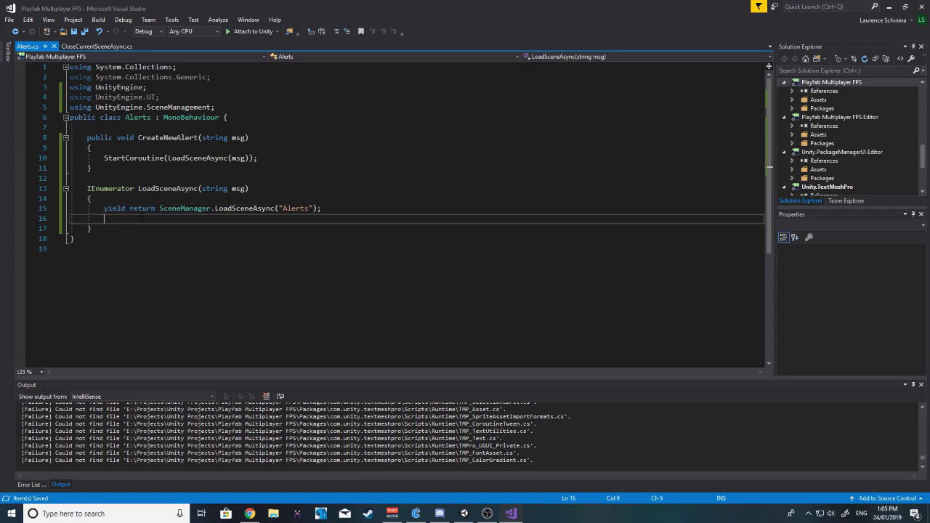
pyautogui.write('game')
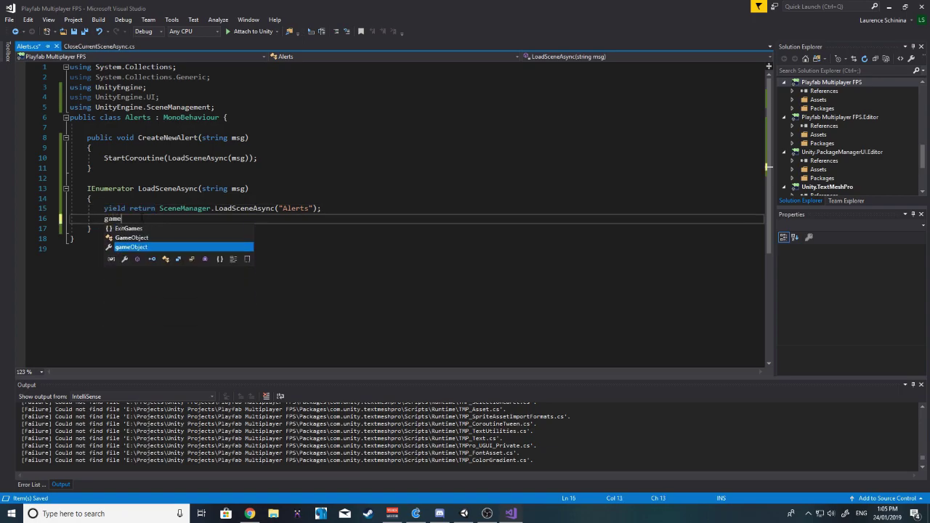
pyautogui.press('Up')
pyautogui.write('.find')
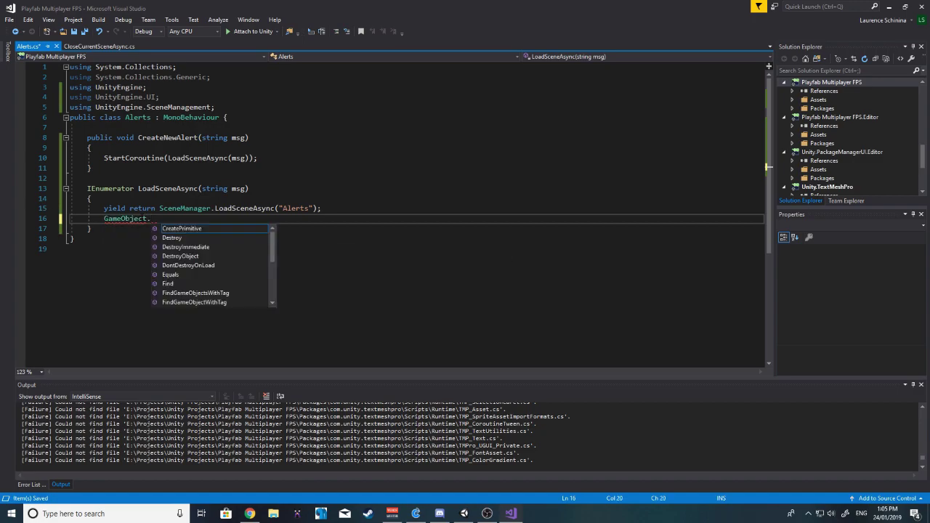
pyautogui.press('Down')
pyautogui.press('Down')
pyautogui.write('(')
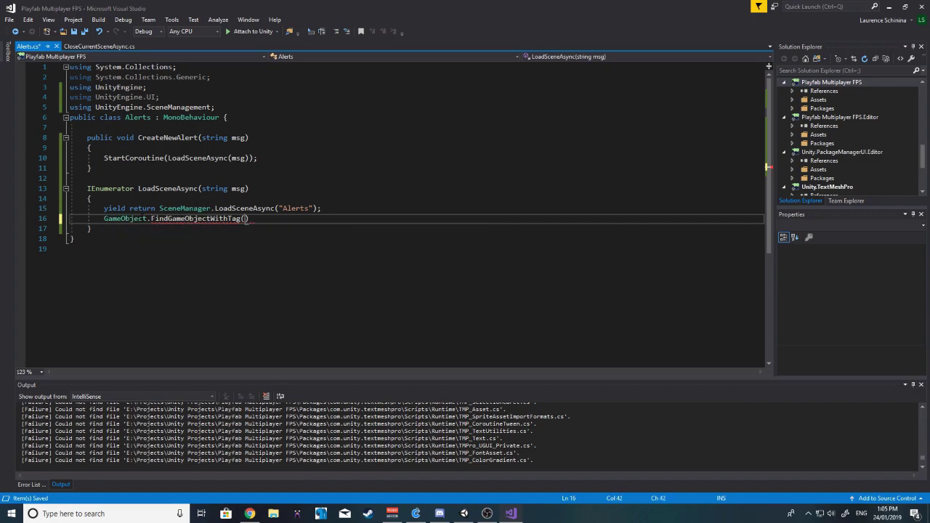
pyautogui.write('"AlertMsg").GetComponent<T')
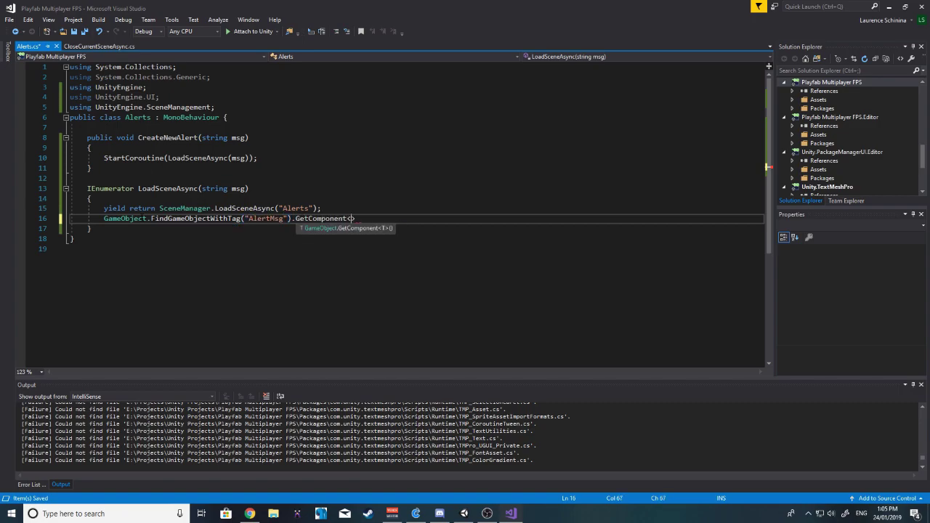
pyautogui.write('ext>().t')
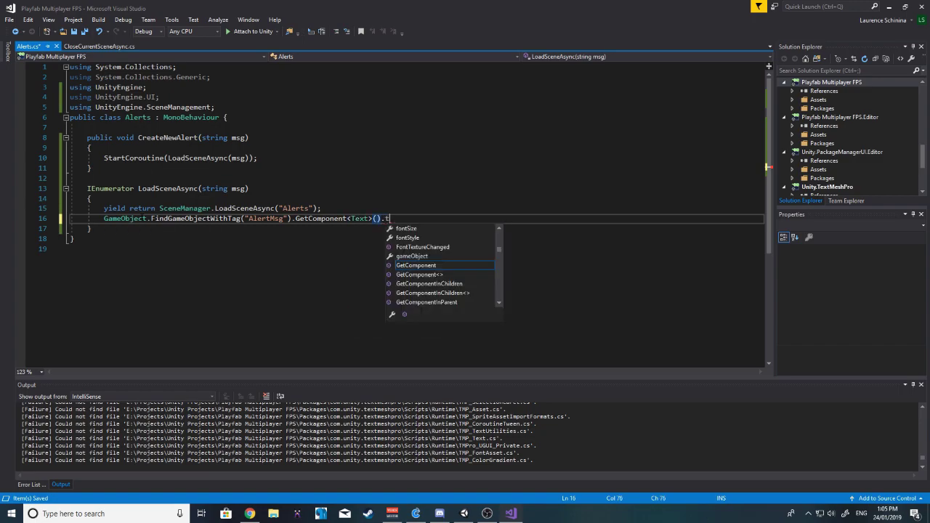
pyautogui.write('ext = msg;')
pyautogui.hotkey('ctrl', 's')
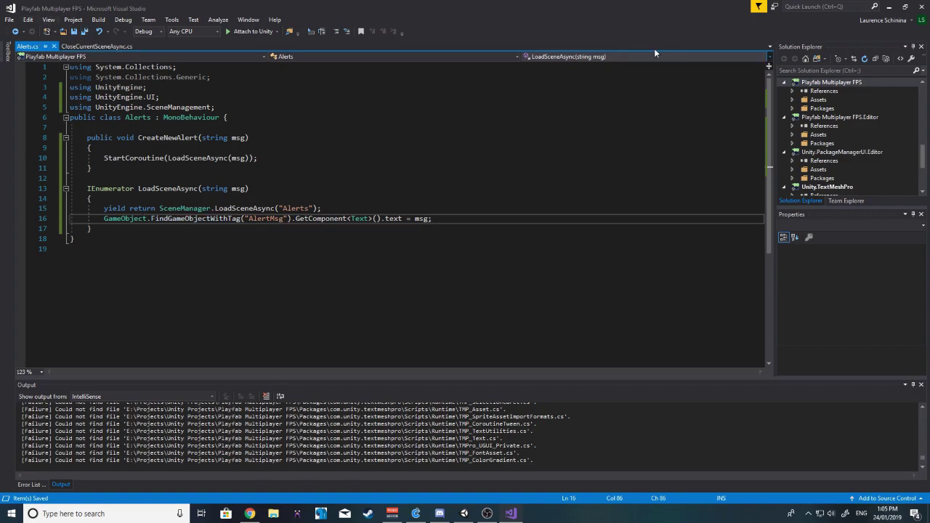
# Switch to Unity, save the Alerts scene, and open the Master scene
pyautogui.click(888, 7)
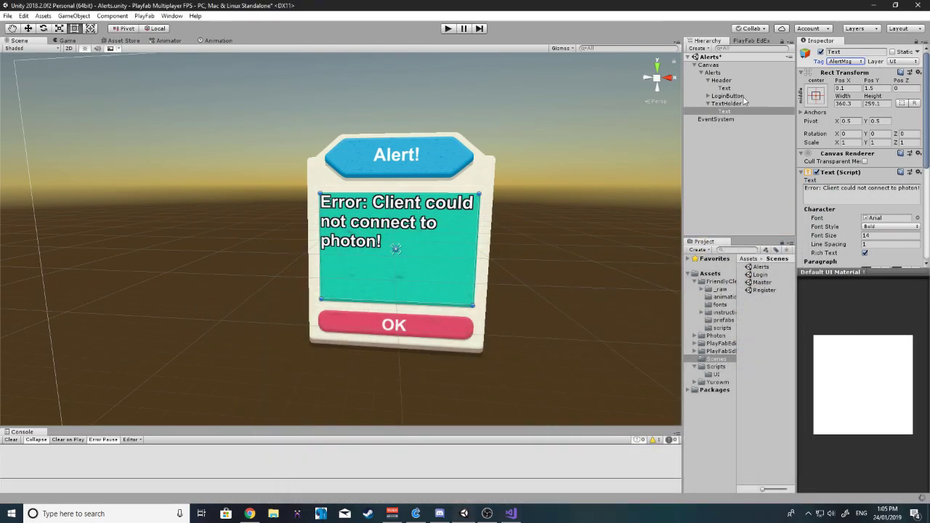
pyautogui.click(7, 15)
pyautogui.click(30, 51)
pyautogui.doubleClick(762, 282)
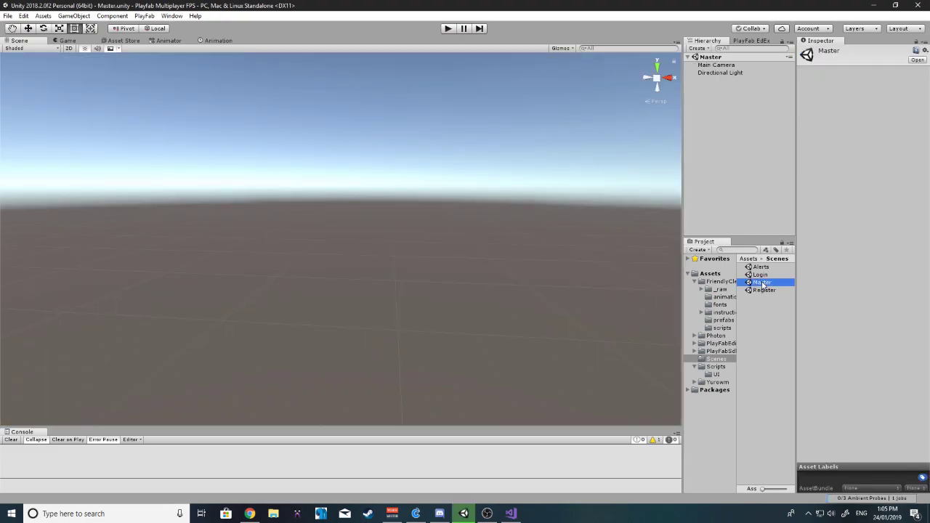
pyautogui.click(725, 330)
pyautogui.rightClick(771, 313)
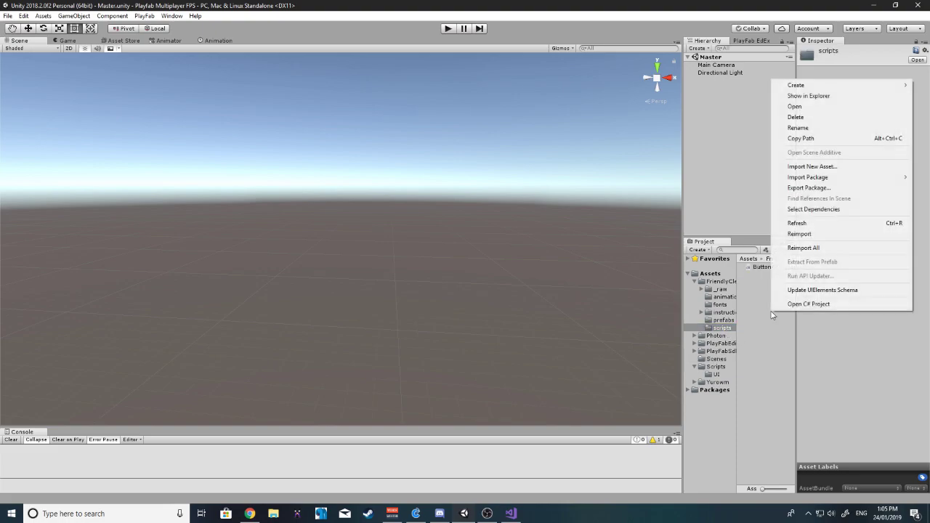
pyautogui.click(694, 281)
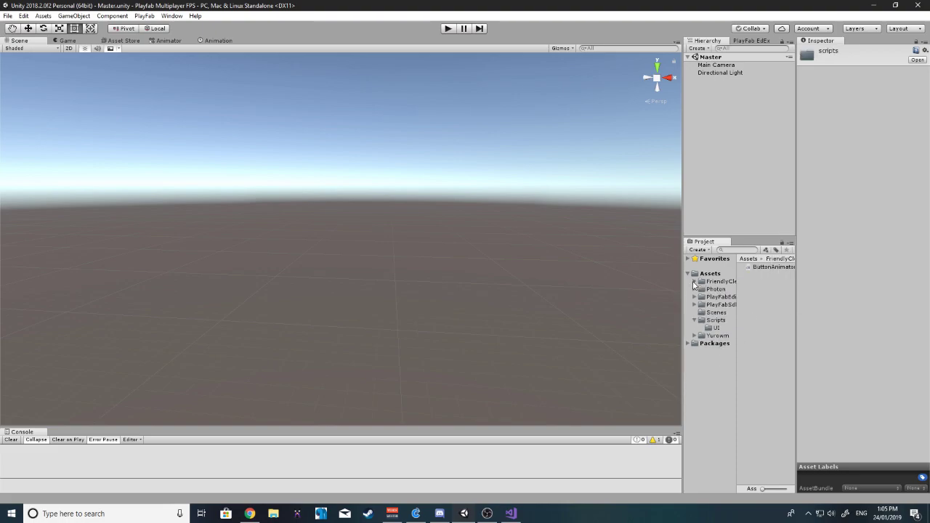
# Create a new C# script named test in the Assets/Scripts folder
pyautogui.click(725, 321)
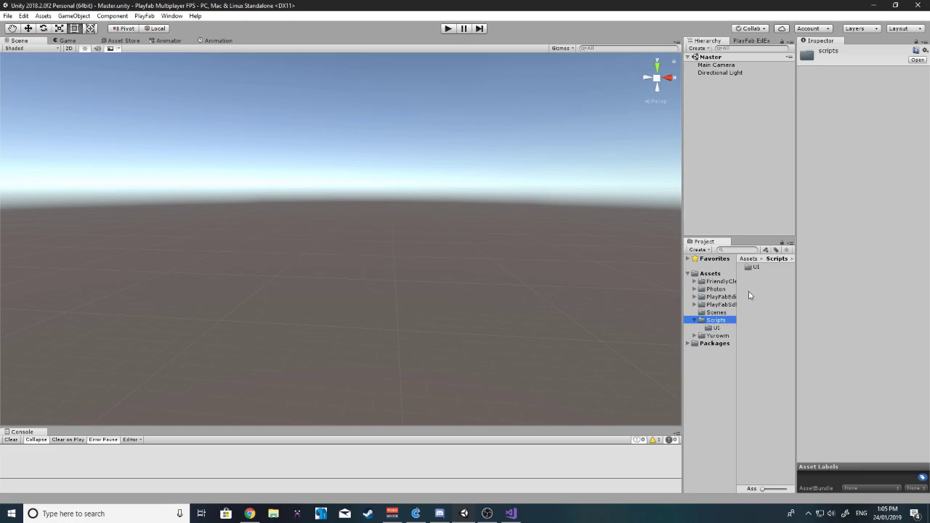
pyautogui.rightClick(751, 296)
pyautogui.moveTo(778, 67)
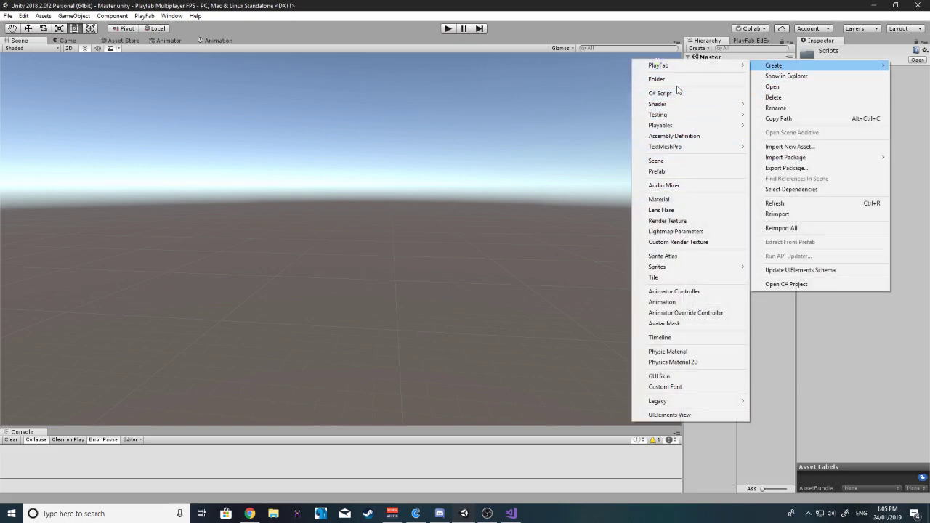
pyautogui.click(663, 93)
pyautogui.write('test')
pyautogui.press('Return')
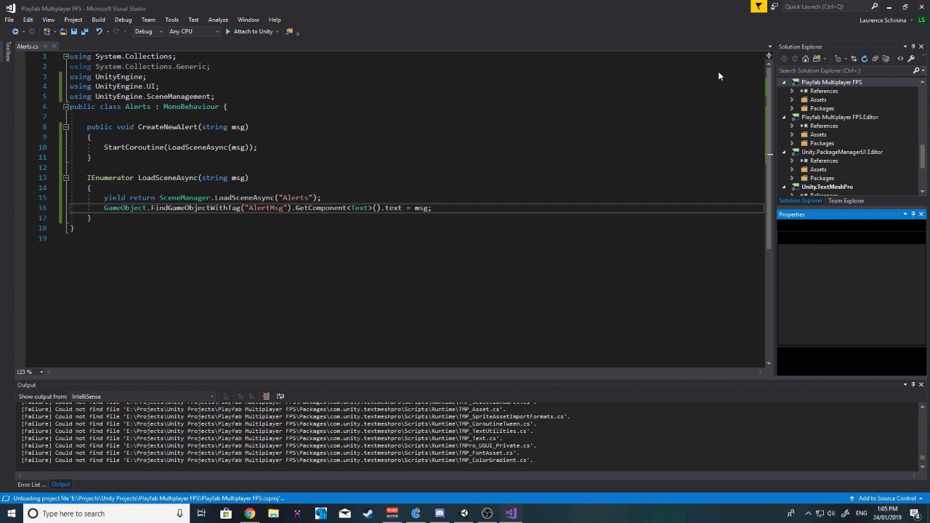
# Return to Unity and attach the test script to the Main Camera as a component
pyautogui.click(888, 8)
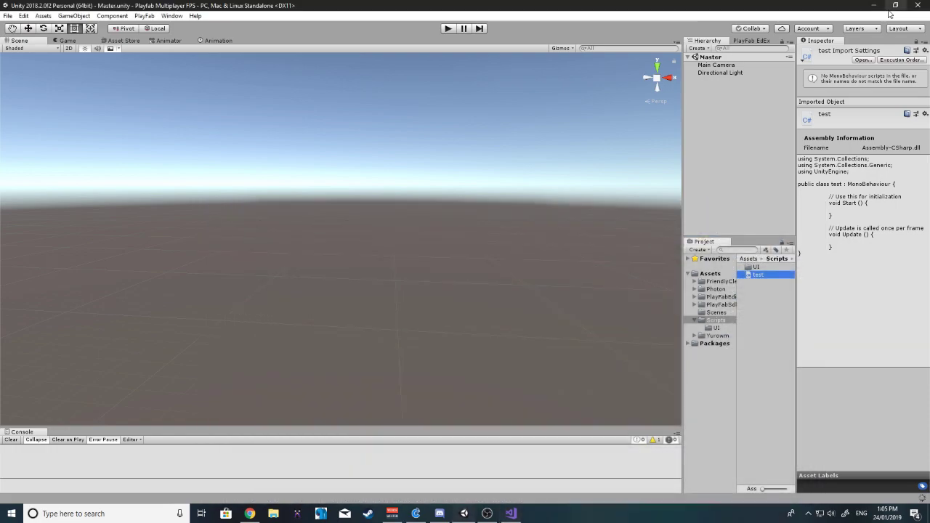
pyautogui.click(719, 65)
pyautogui.moveTo(764, 276); pyautogui.dragTo(851, 311)
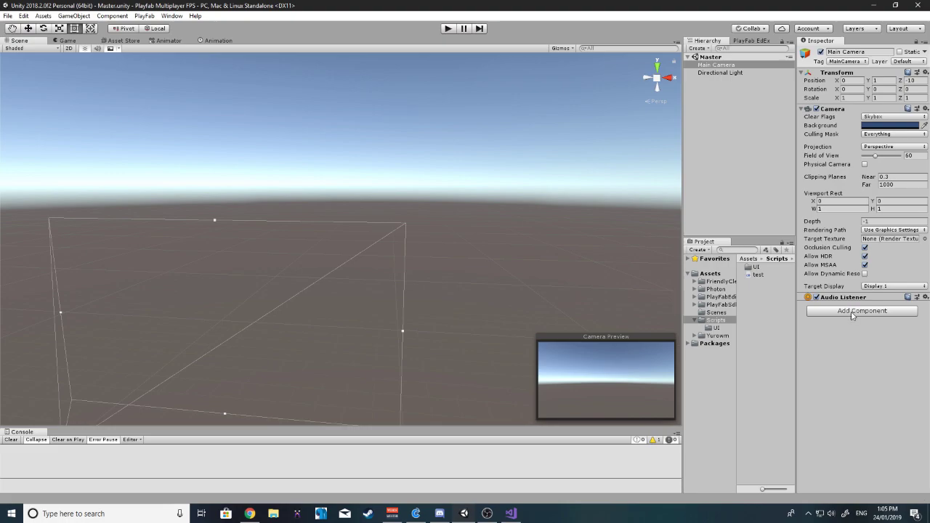
pyautogui.moveTo(757, 275); pyautogui.dragTo(858, 342)
# Open the Main Camera's test script for editing in Visual Studio
pyautogui.click(511, 512)
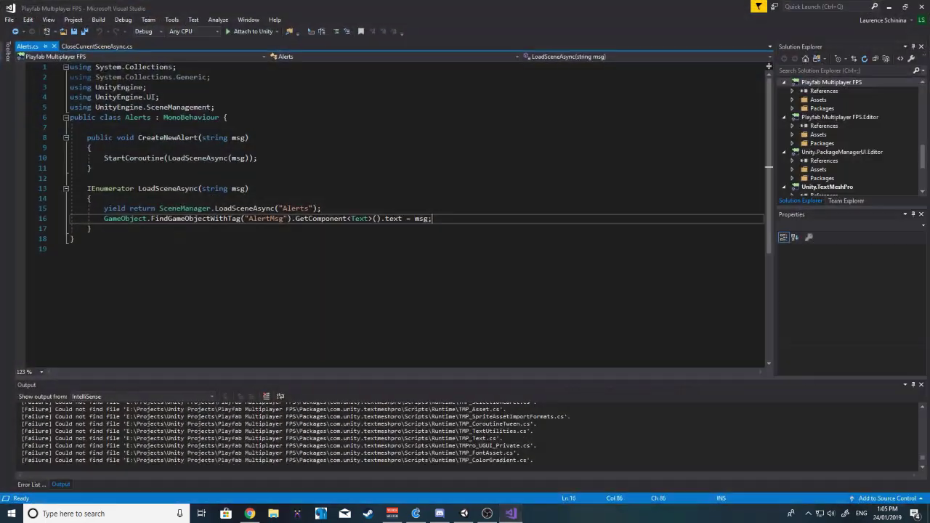
pyautogui.click(465, 513)
pyautogui.doubleClick(881, 315)
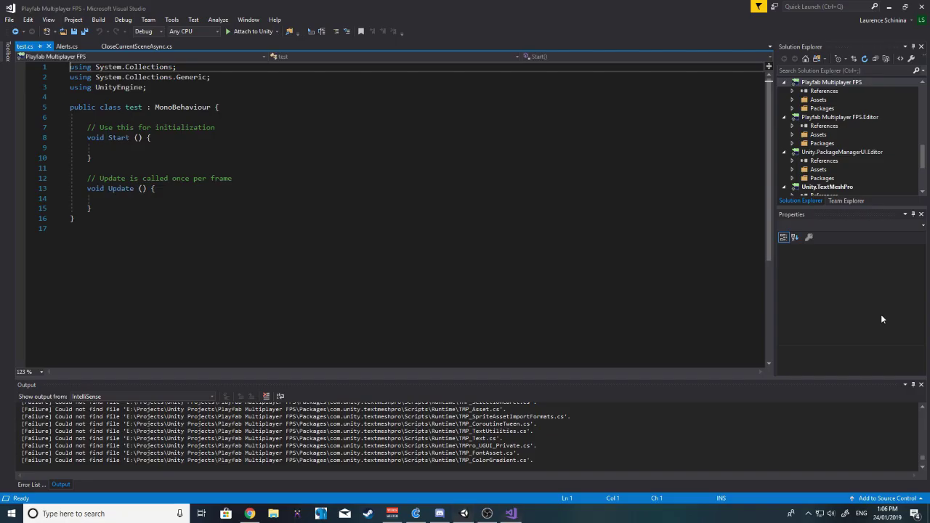
# In the test script's Start method, create an Alerts instance with Alerts alert = new Alerts();
pyautogui.click(129, 147)
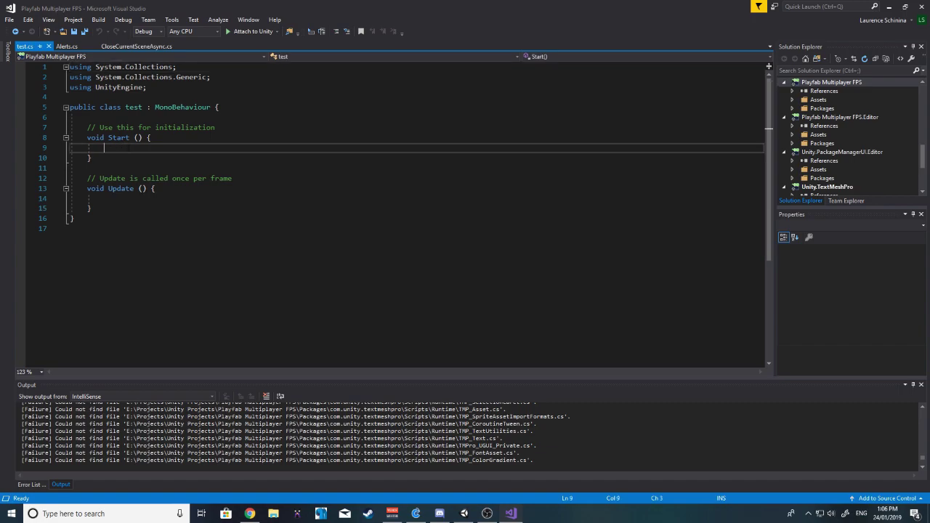
pyautogui.write('Alerts')
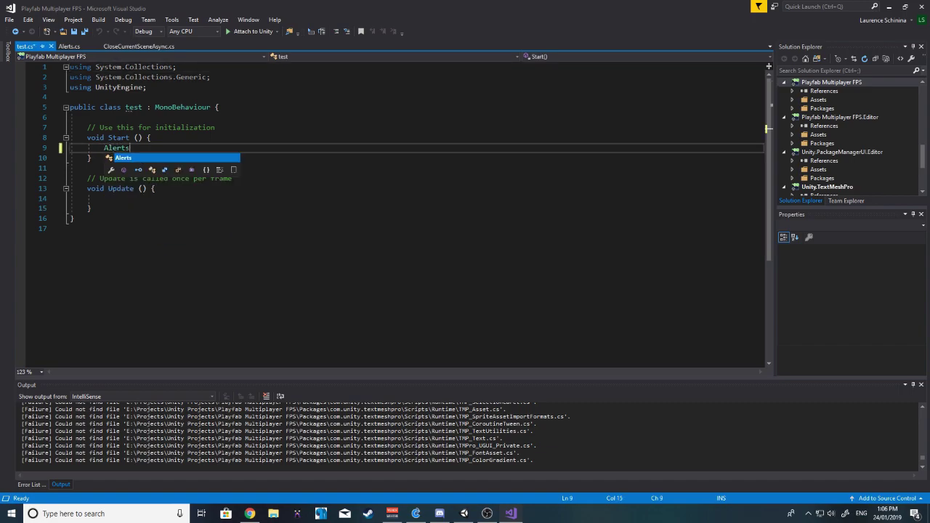
pyautogui.write(' alert =')
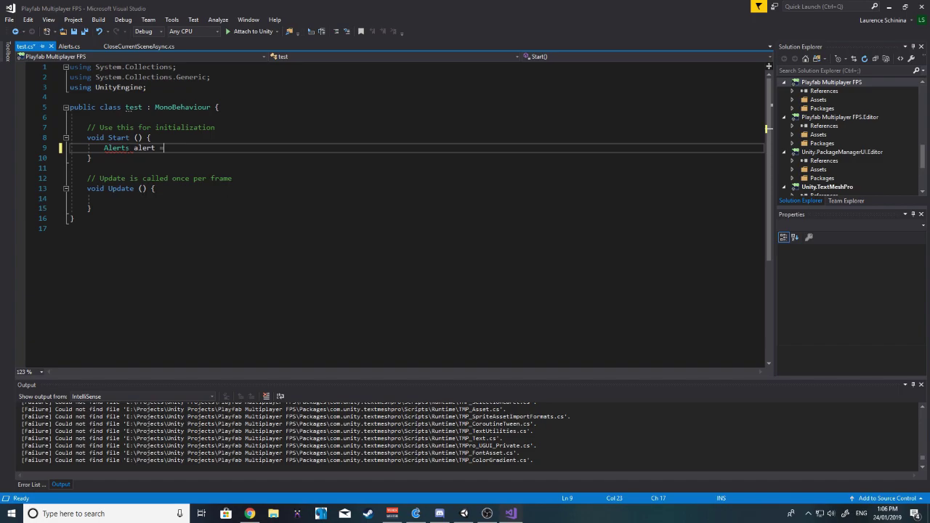
pyautogui.write(' new Alerts();')
pyautogui.press('Return')
# Call alert.CreateNewAlert with the message "The scene has started!" in the Start method and save the script
pyautogui.write('alert.s')
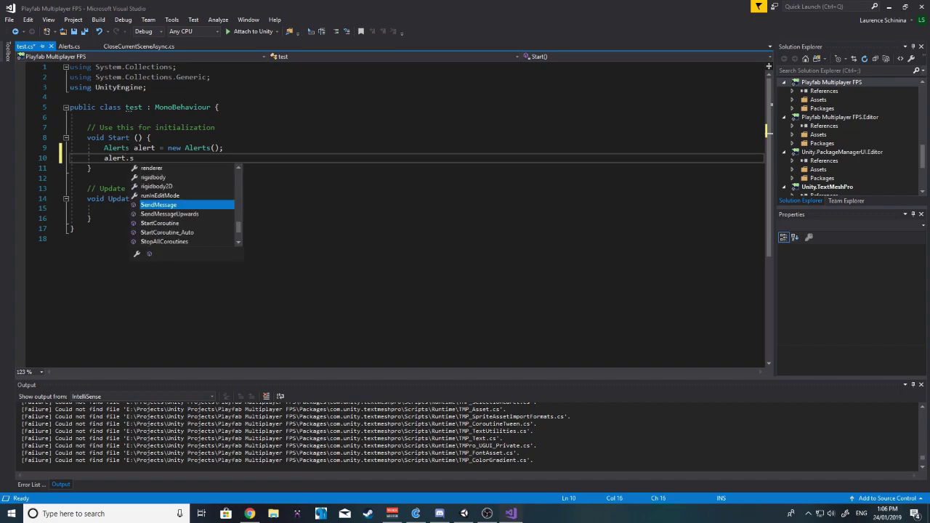
pyautogui.press('BackSpace')
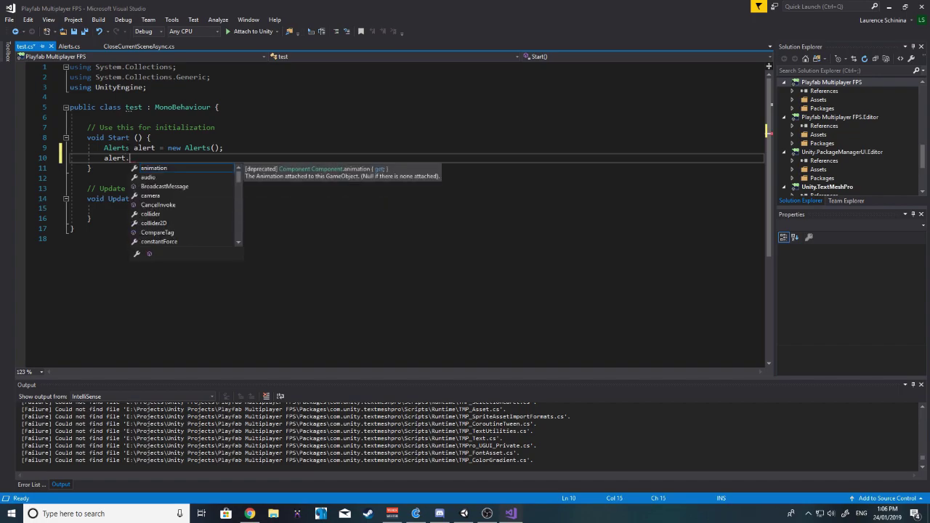
pyautogui.write('create')
pyautogui.press('Tab')
pyautogui.write('(')
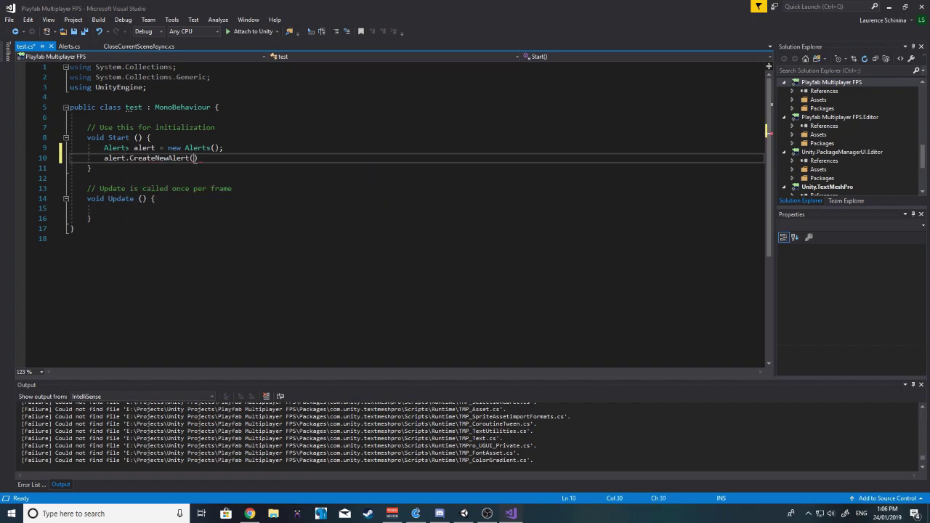
pyautogui.write('"")')
pyautogui.press('Left')
pyautogui.press('Left')
pyautogui.write('The scene has started!')
pyautogui.hotkey('ctrl', 's')
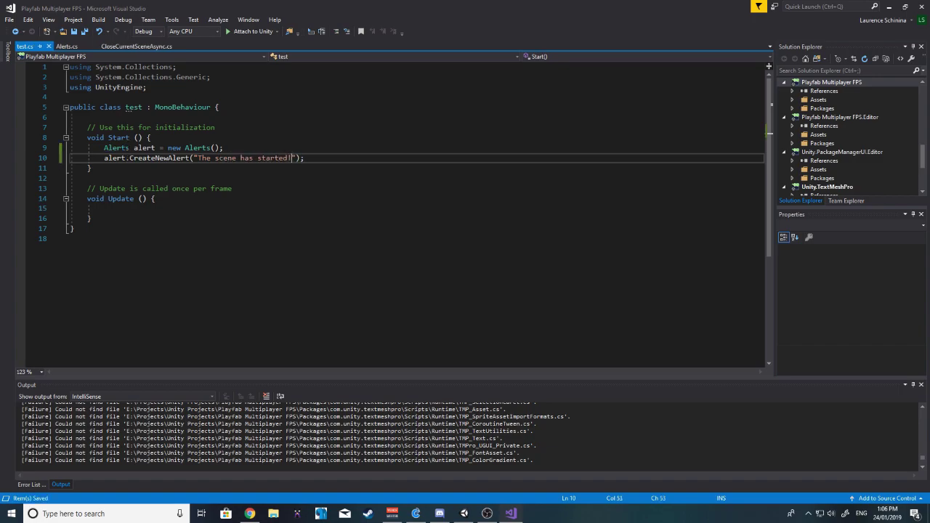
# Switch to Unity, clear the console, run the Master scene, stop it, and select the logged error
pyautogui.click(889, 6)
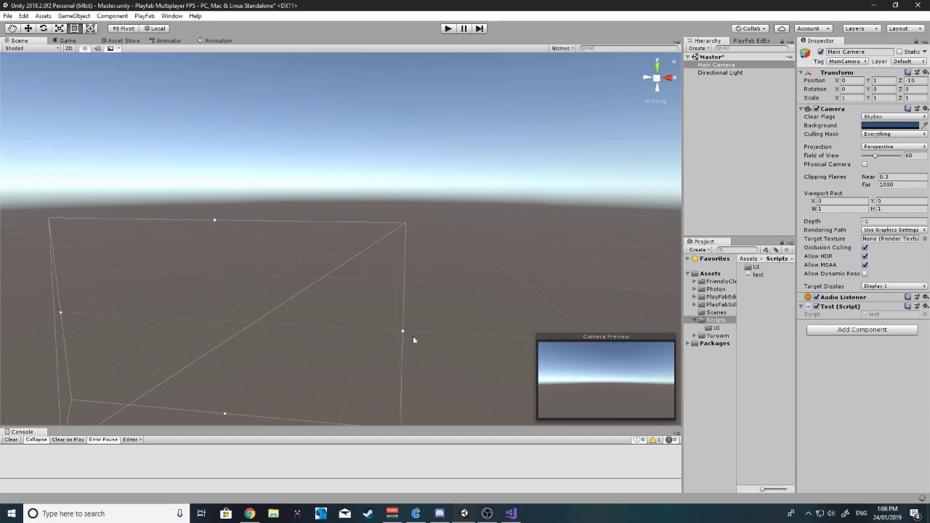
pyautogui.click(9, 440)
pyautogui.click(448, 29)
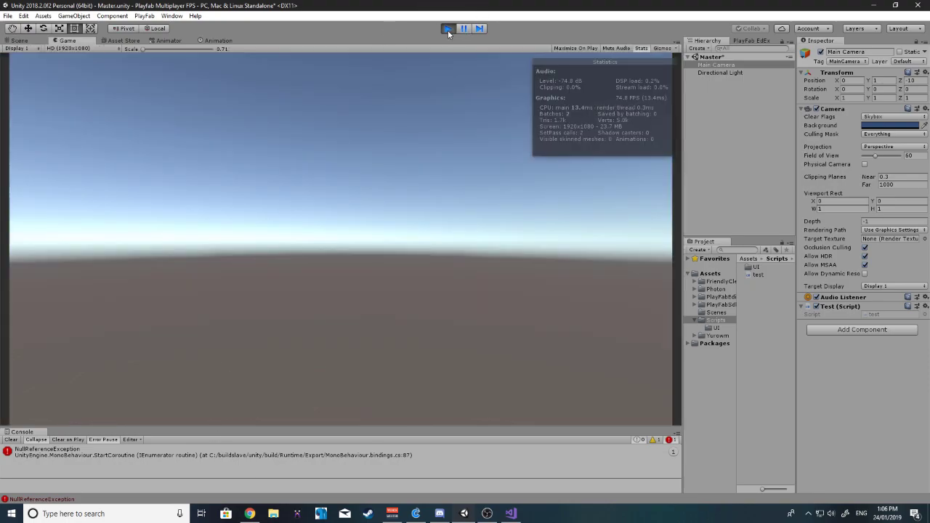
pyautogui.click(447, 29)
pyautogui.click(198, 454)
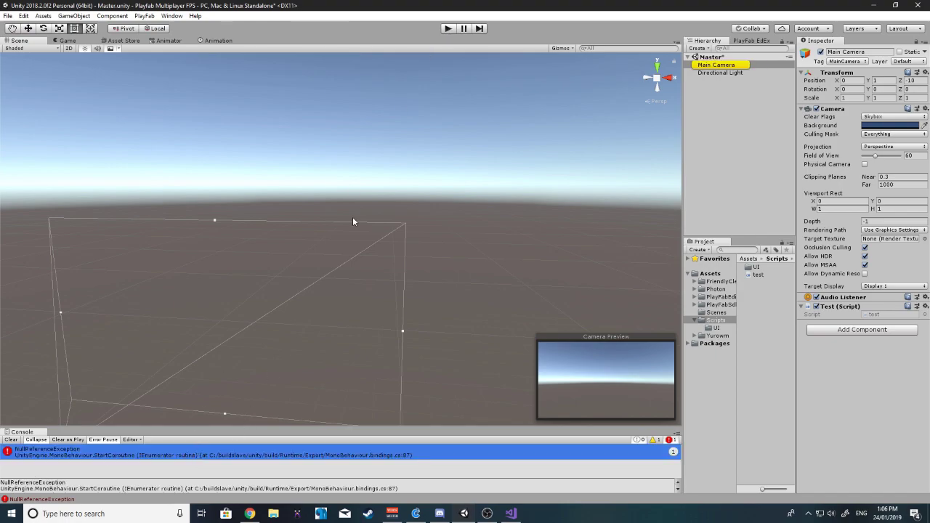
# Add the Alerts, Login, Master and Register scenes to the Scenes In Build list of the Build Settings
pyautogui.click(16, 16)
pyautogui.click(72, 111)
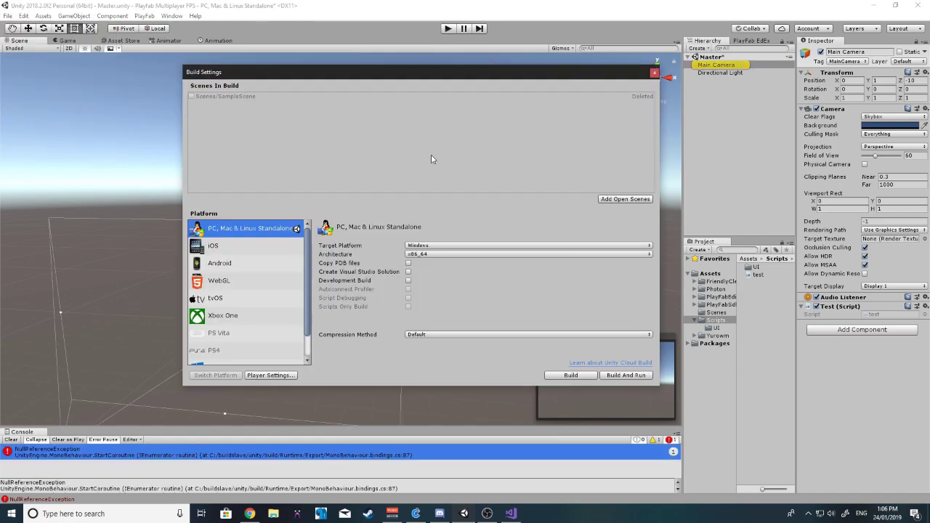
pyautogui.click(715, 313)
pyautogui.moveTo(759, 267); pyautogui.dragTo(526, 156)
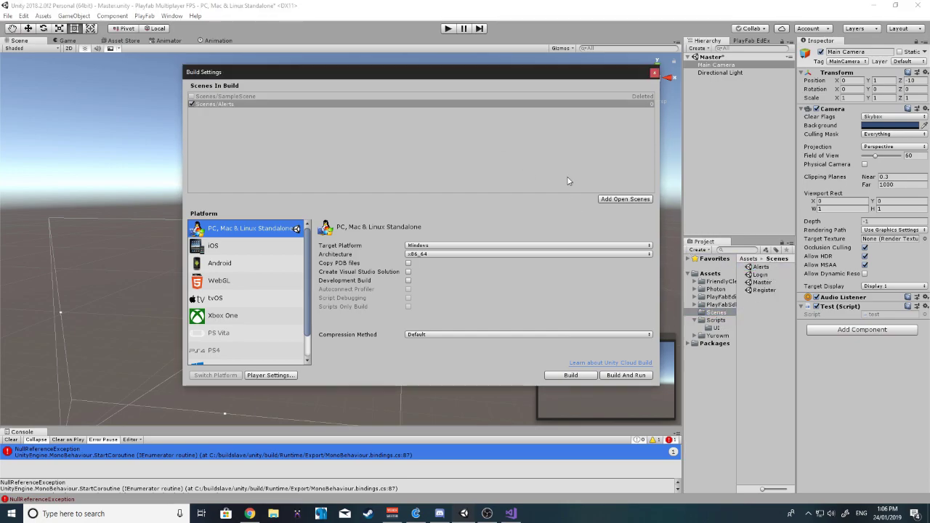
pyautogui.moveTo(760, 274); pyautogui.dragTo(436, 145)
pyautogui.moveTo(761, 282); pyautogui.dragTo(436, 149)
pyautogui.click(764, 290)
pyautogui.moveTo(764, 291); pyautogui.dragTo(421, 145)
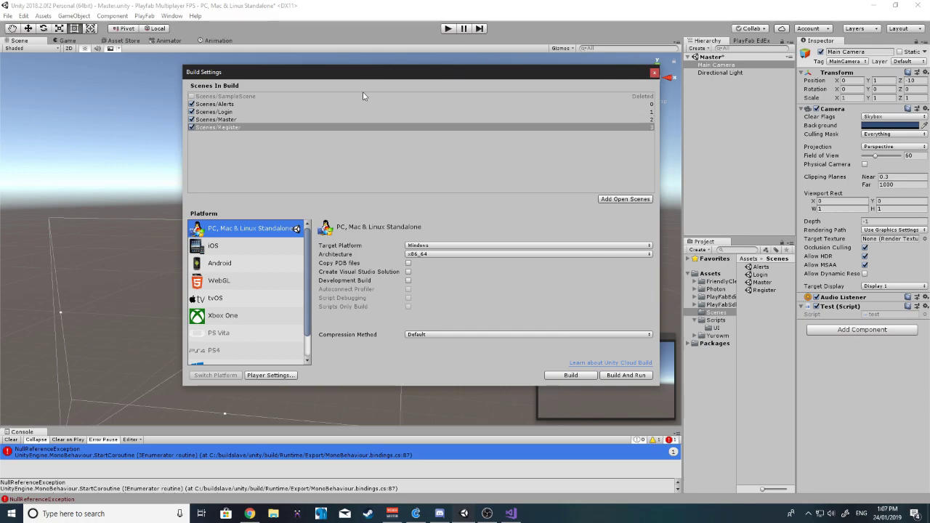
# Remove the deleted SampleScene from the Scenes In Build list and close the Build Settings
pyautogui.click(277, 96)
pyautogui.press('Delete')
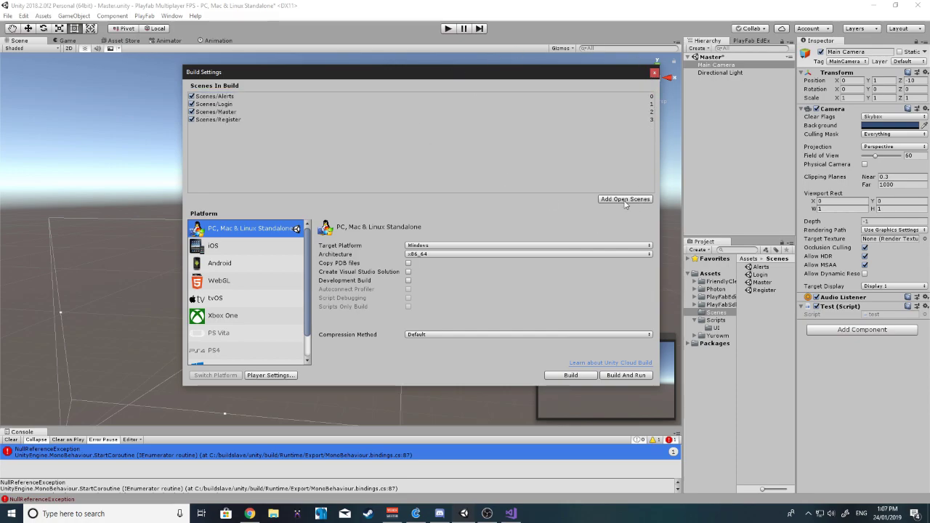
pyautogui.click(654, 72)
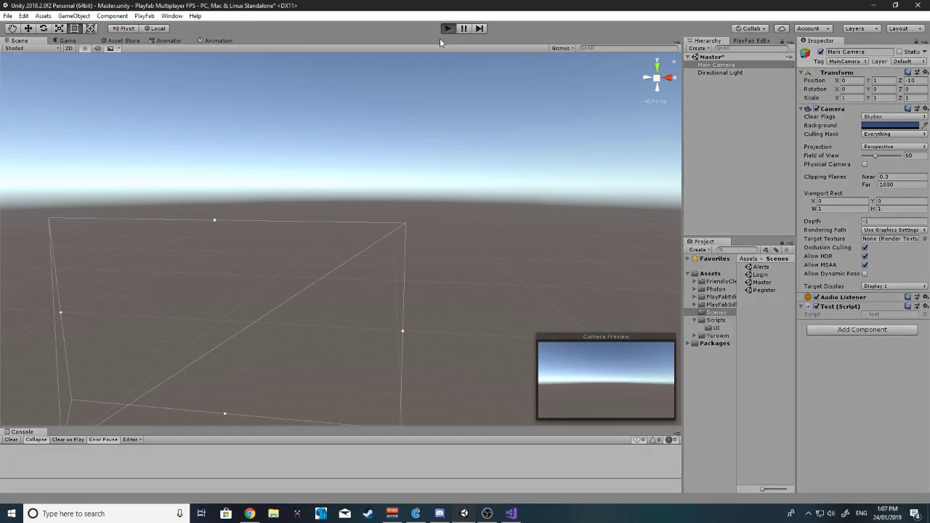
# Run the Master scene again, enlarge the console to examine the error's stack trace, and stop playing
pyautogui.click(448, 29)
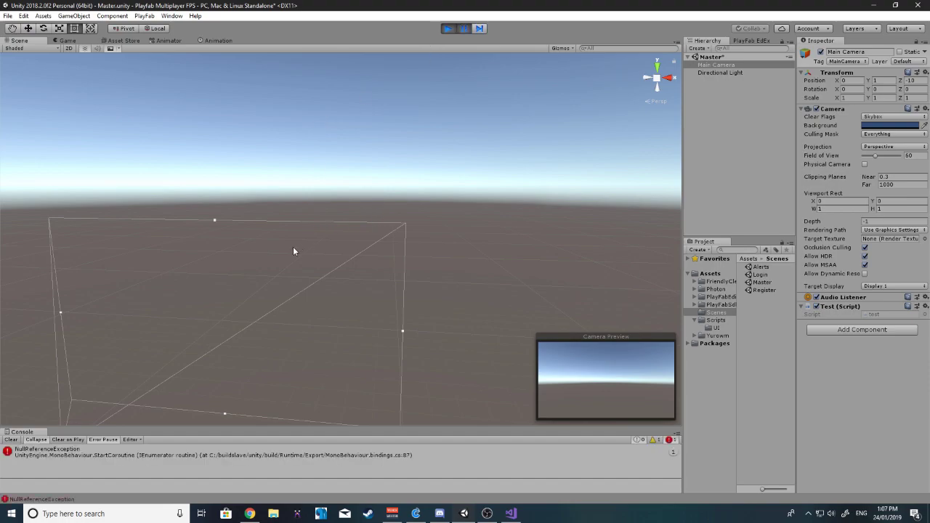
pyautogui.click(88, 453)
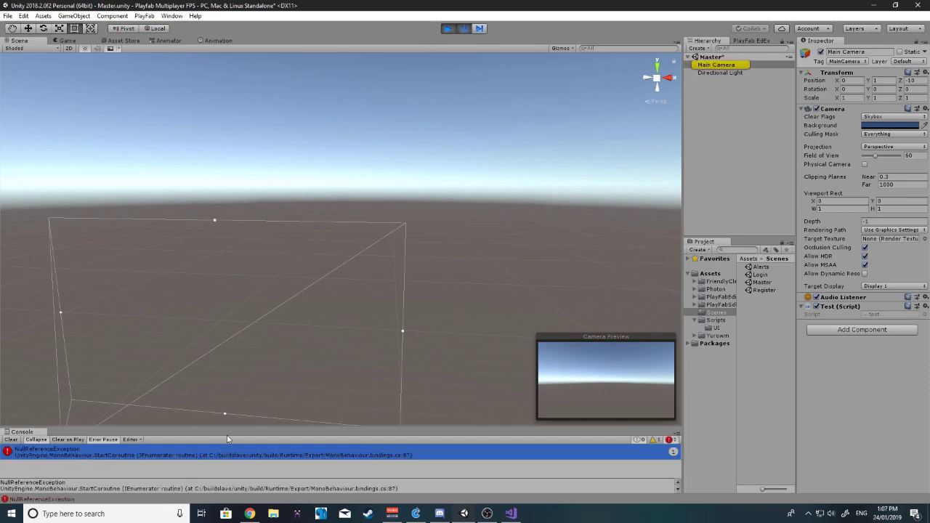
pyautogui.moveTo(228, 427); pyautogui.dragTo(280, 276)
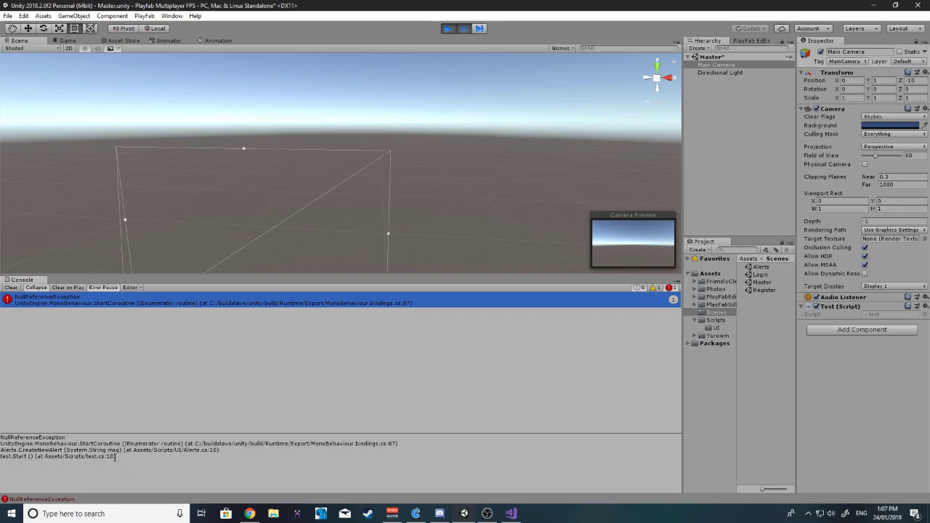
pyautogui.click(448, 28)
# In Visual Studio, move the SceneManager.LoadSceneAsync("Alerts") call in Alerts.cs onto its own line above the yield return statement
pyautogui.click(487, 516)
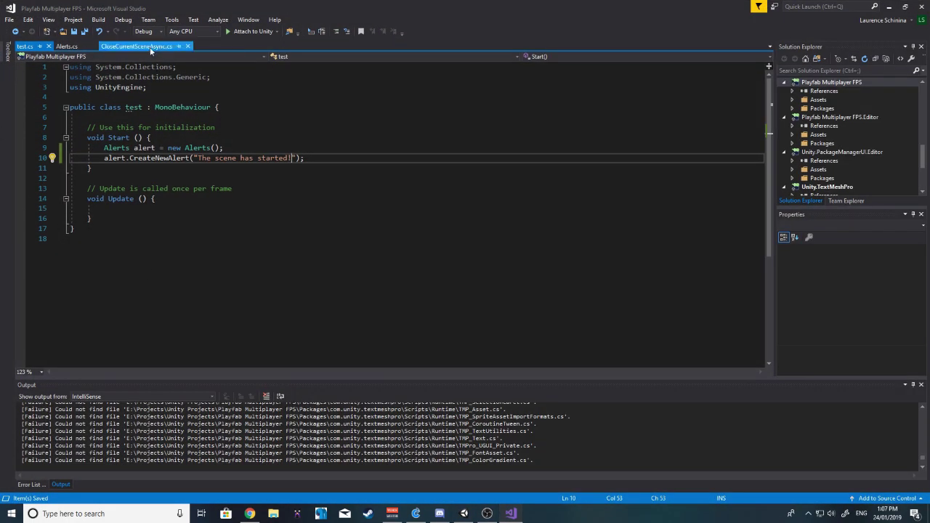
pyautogui.click(67, 46)
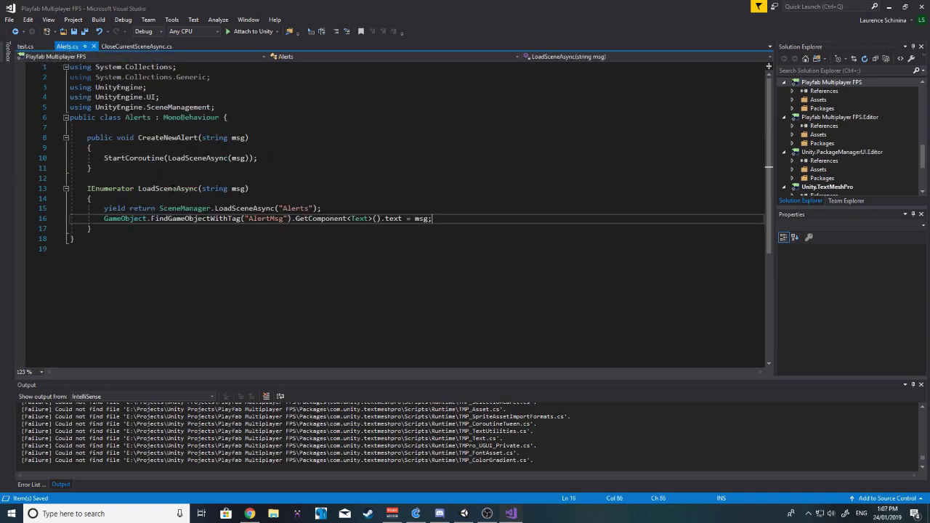
pyautogui.moveTo(104, 208); pyautogui.dragTo(321, 208)
pyautogui.hotkey('ctrl', 'x')
pyautogui.press('Up')
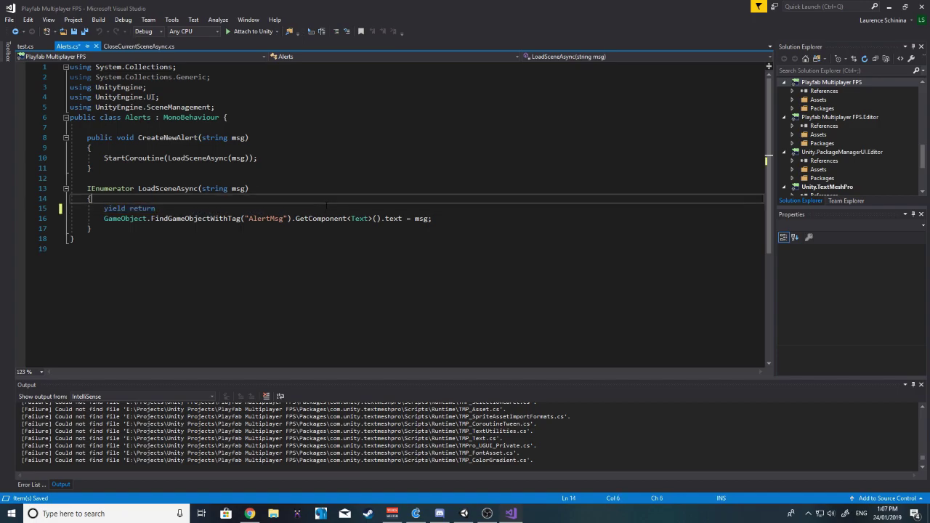
pyautogui.press('Return')
pyautogui.hotkey('ctrl', 'v')
# Make the coroutine yield return new WaitForSeconds(1); and save Alerts.cs
pyautogui.click(177, 225)
pyautogui.click(174, 217)
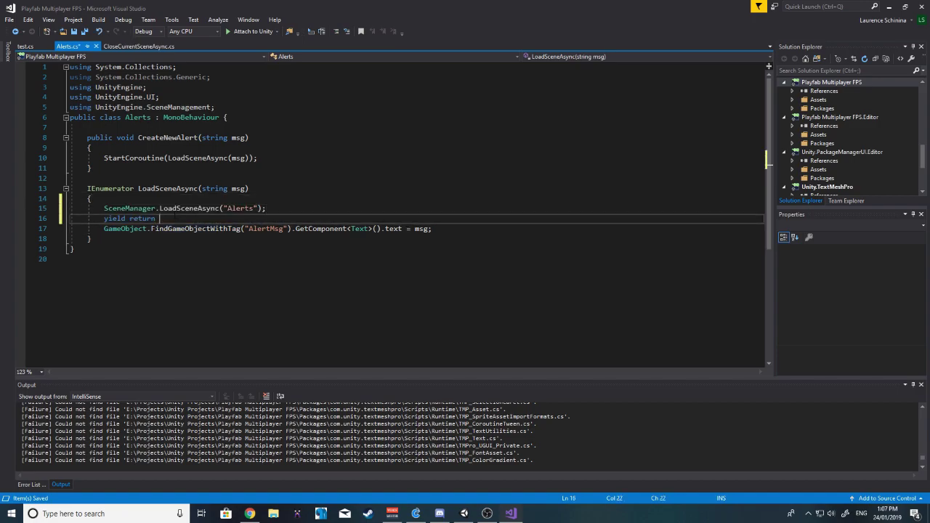
pyautogui.write('new waitfor')
pyautogui.write('s(1);')
pyautogui.hotkey('ctrl', 's')
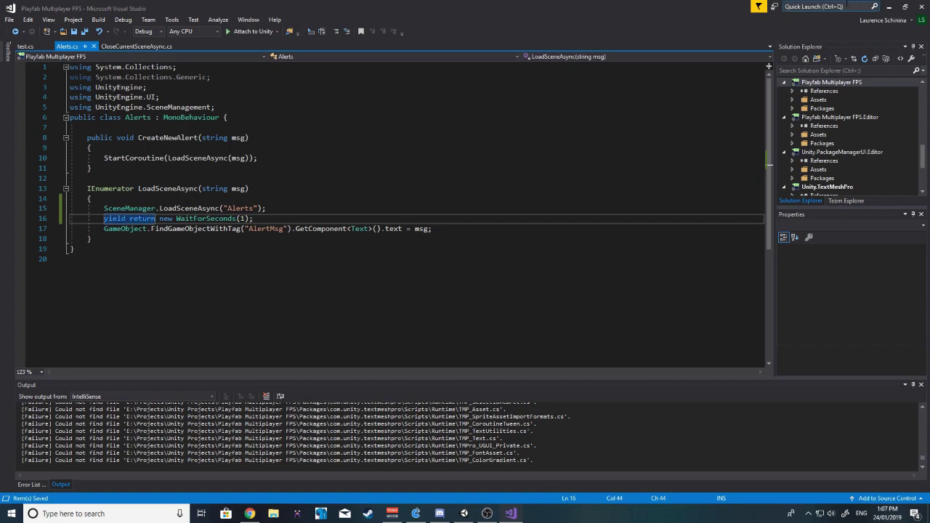
# Go back to Unity, clear the console, and test the revised coroutine by running and stopping the Master scene
pyautogui.click(887, 8)
pyautogui.click(10, 288)
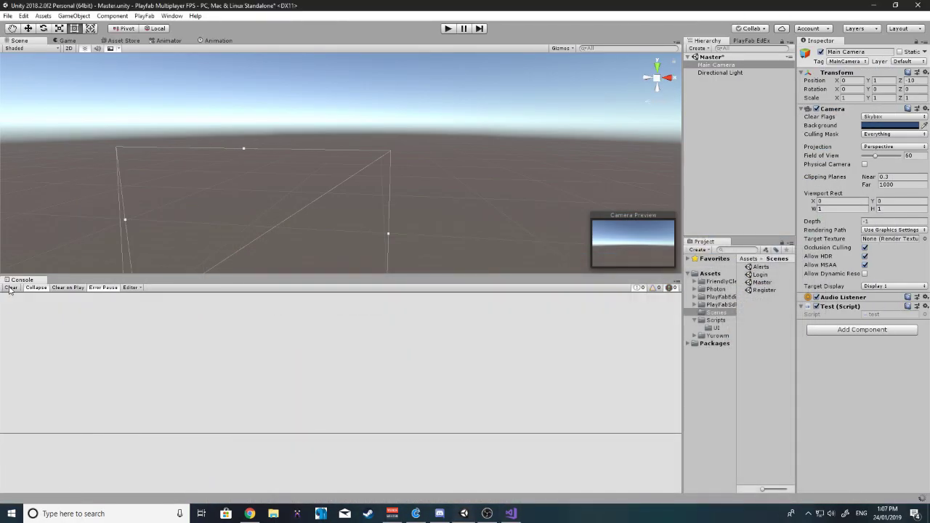
pyautogui.click(9, 290)
pyautogui.click(448, 33)
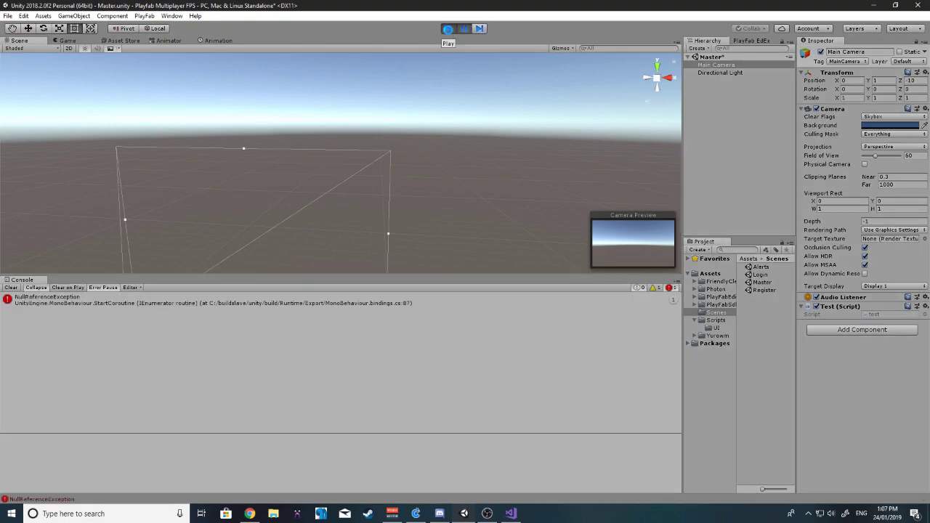
pyautogui.click(448, 33)
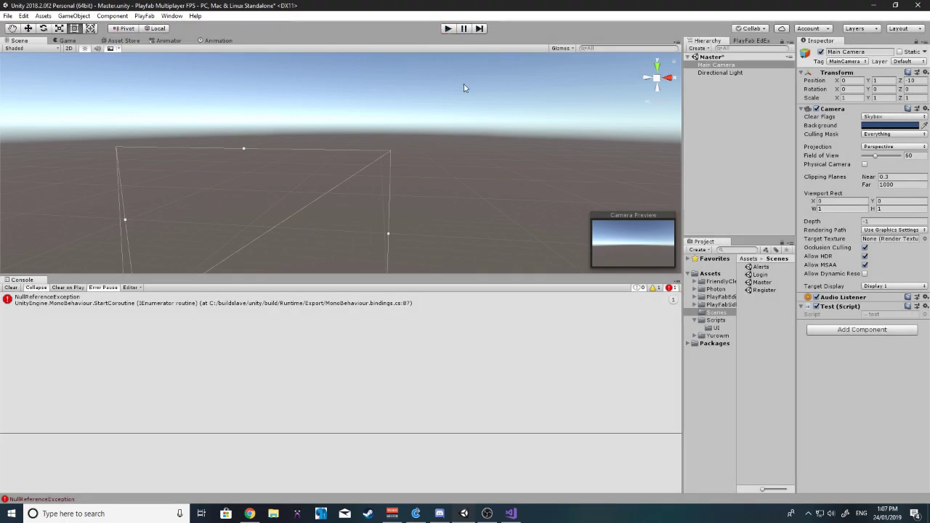
# In Visual Studio, replace the StartCoroutine call in CreateNewAlert with a copy of SceneManager.LoadSceneAsync("Alerts");
pyautogui.click(511, 513)
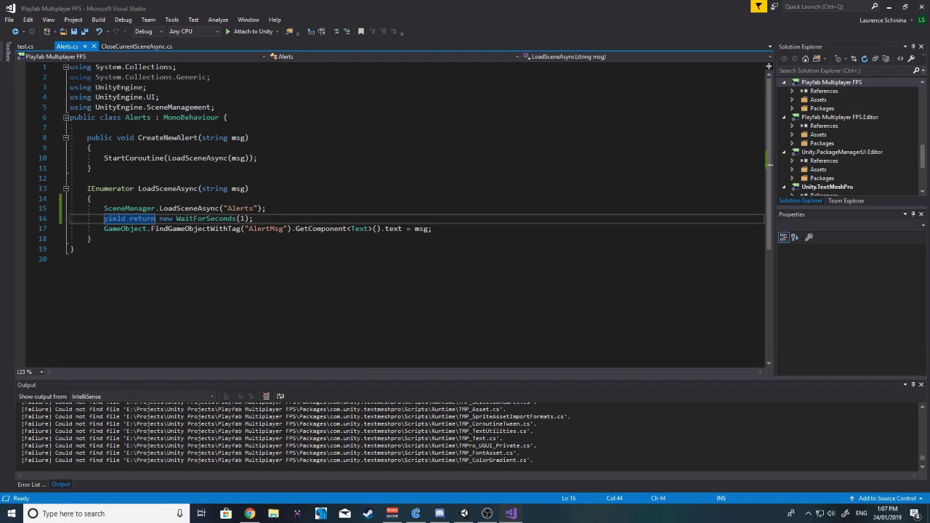
pyautogui.moveTo(93, 199); pyautogui.dragTo(173, 209)
pyautogui.click(218, 229)
pyautogui.moveTo(271, 209); pyautogui.dragTo(104, 208)
pyautogui.moveTo(104, 158); pyautogui.dragTo(260, 156)
pyautogui.hotkey('ctrl', 'v')
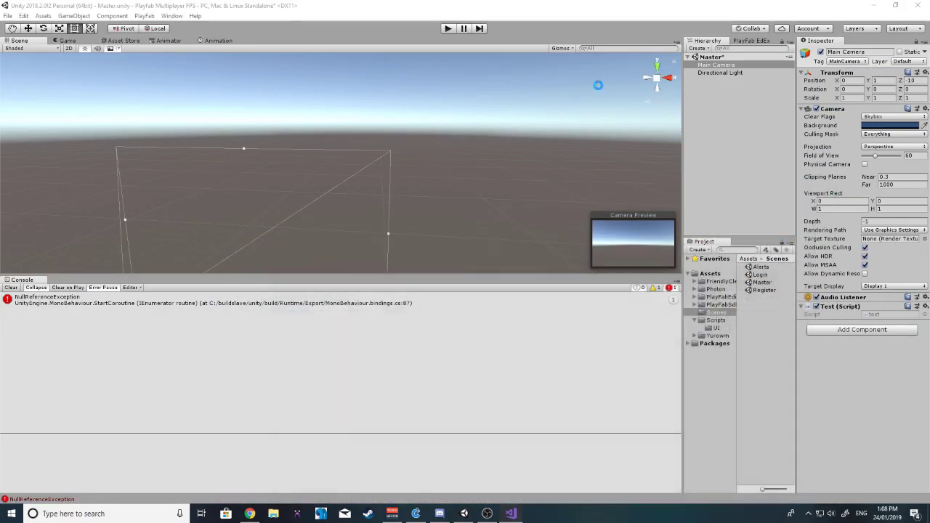
# Return to Unity, clear the console, run the game, examine the Alerts scene's objects in the hierarchy, and stop playing
pyautogui.click(888, 7)
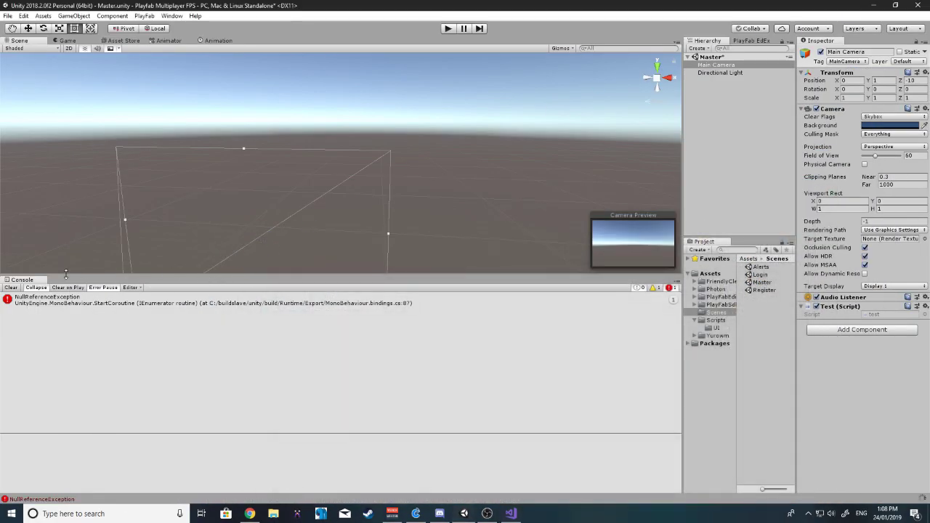
pyautogui.click(14, 288)
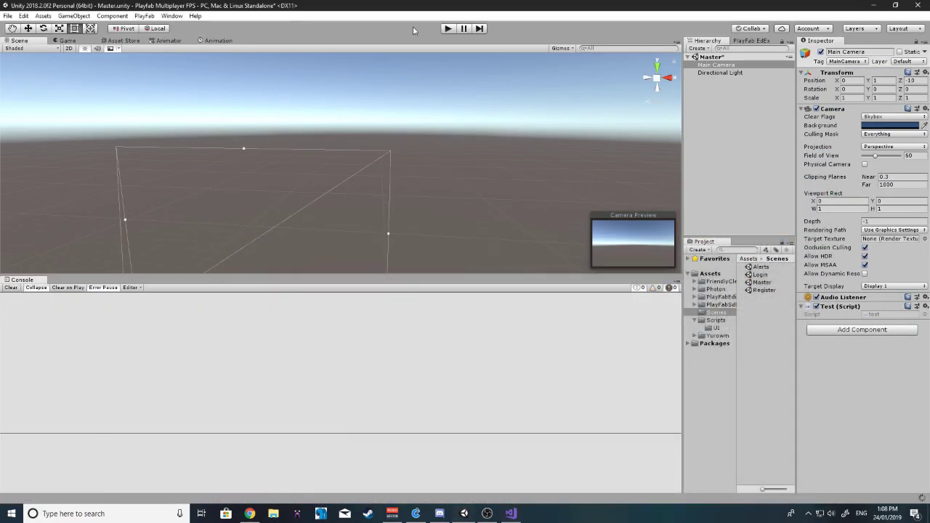
pyautogui.click(448, 29)
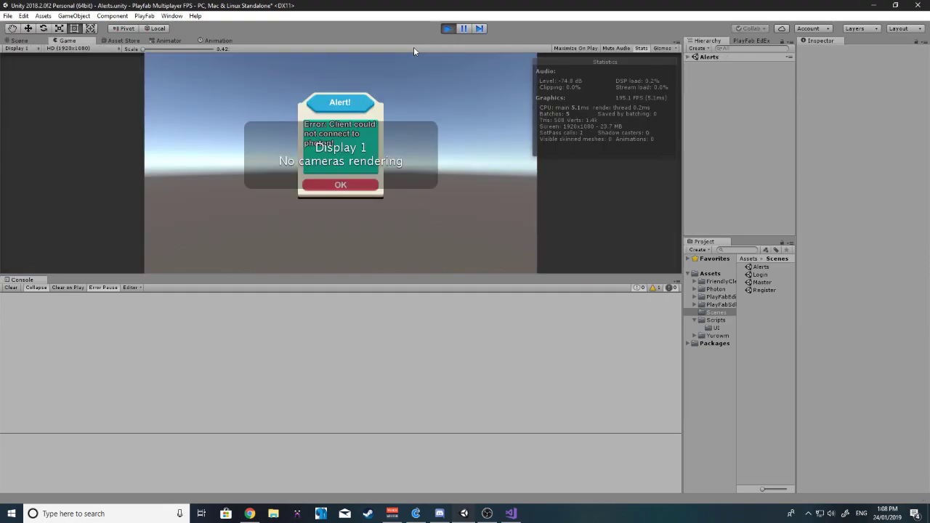
pyautogui.click(689, 57)
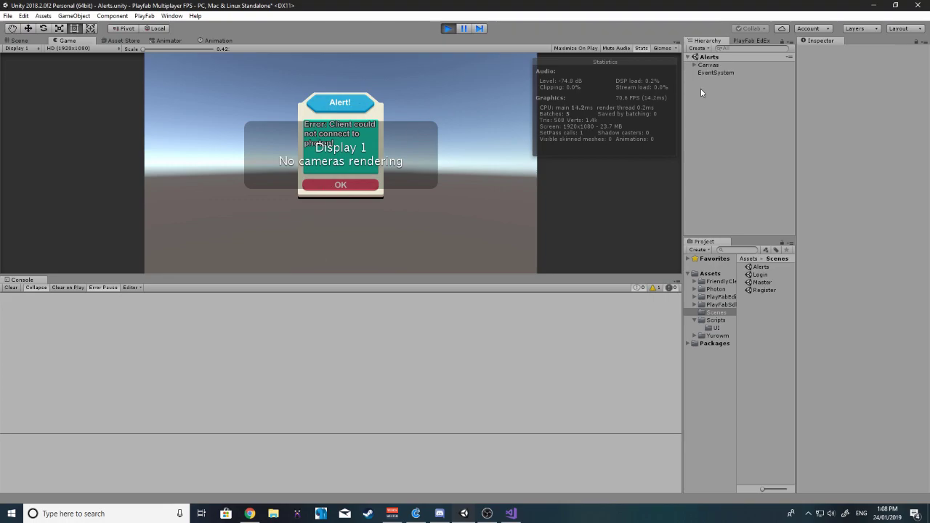
pyautogui.click(447, 28)
# In Visual Studio, add LoadSceneMode.Additive as the second argument of CreateNewAlert's LoadSceneAsync call and save Alerts.cs
pyautogui.click(510, 513)
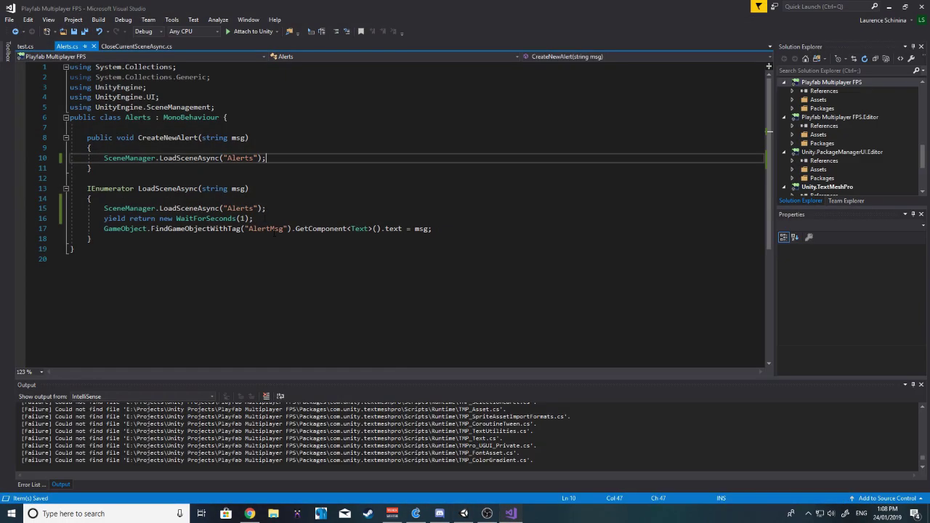
pyautogui.press('Right')
pyautogui.write(',')
pyautogui.write(' padd')
pyautogui.press('BackSpace')
pyautogui.press('BackSpace')
pyautogui.press('BackSpace')
pyautogui.press('BackSpace')
pyautogui.press('BackSpace')
pyautogui.write('load')
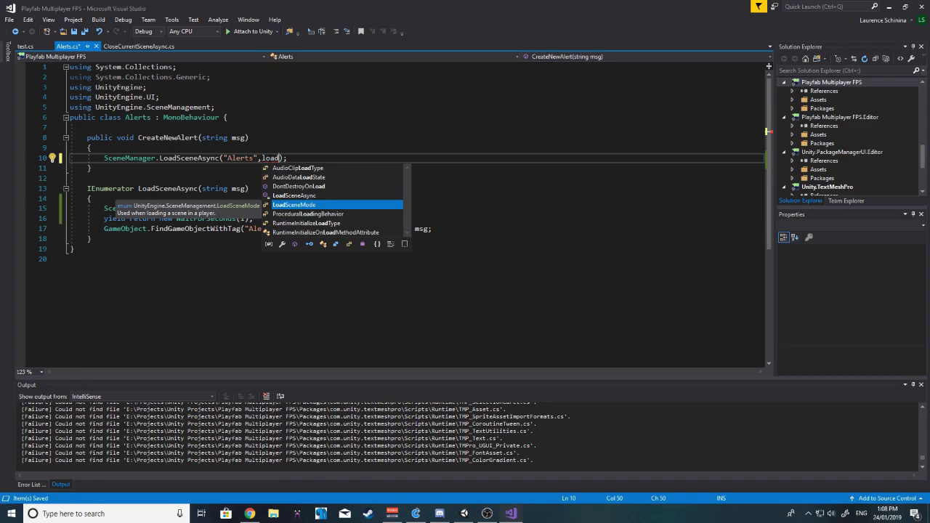
pyautogui.press('Tab')
pyautogui.write('.')
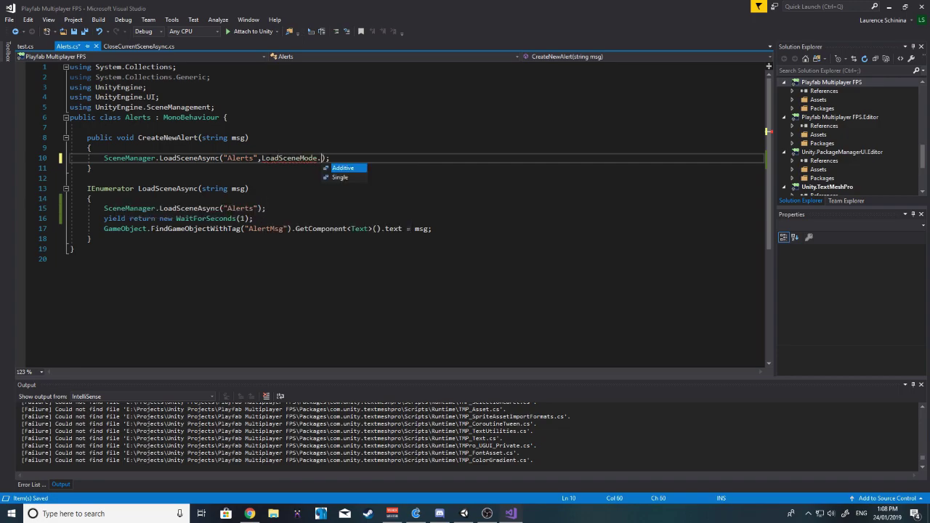
pyautogui.press('Tab')
pyautogui.hotkey('ctrl', 's')
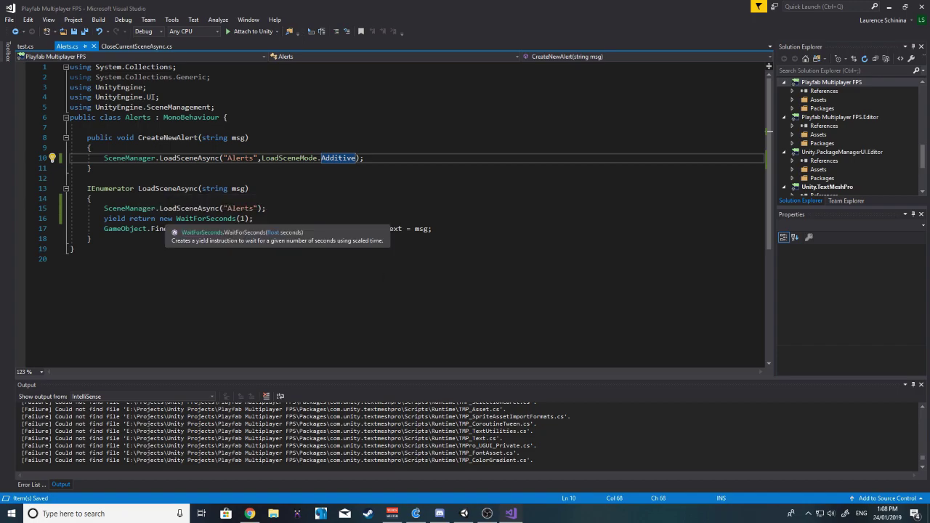
# Rename the LoadSceneAsync coroutine in Alerts.cs to UpdateText
pyautogui.click(197, 188)
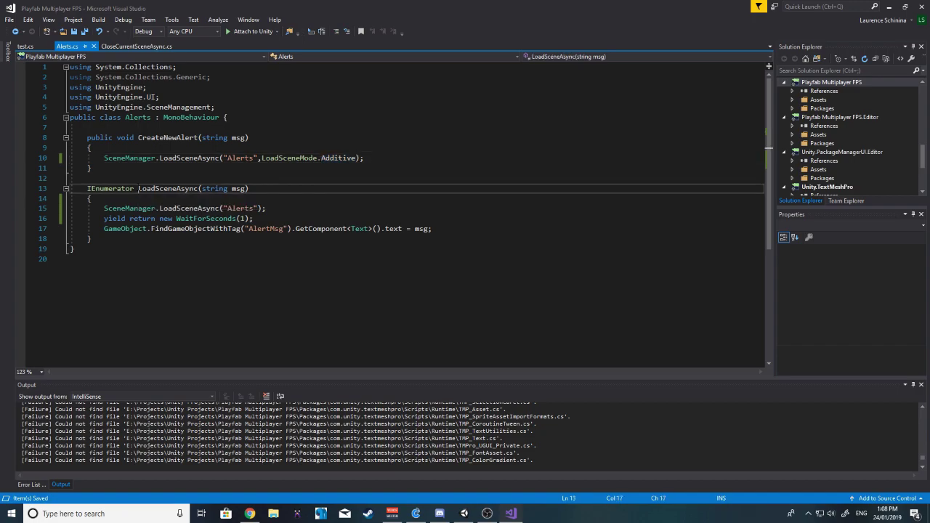
pyautogui.doubleClick(168, 189)
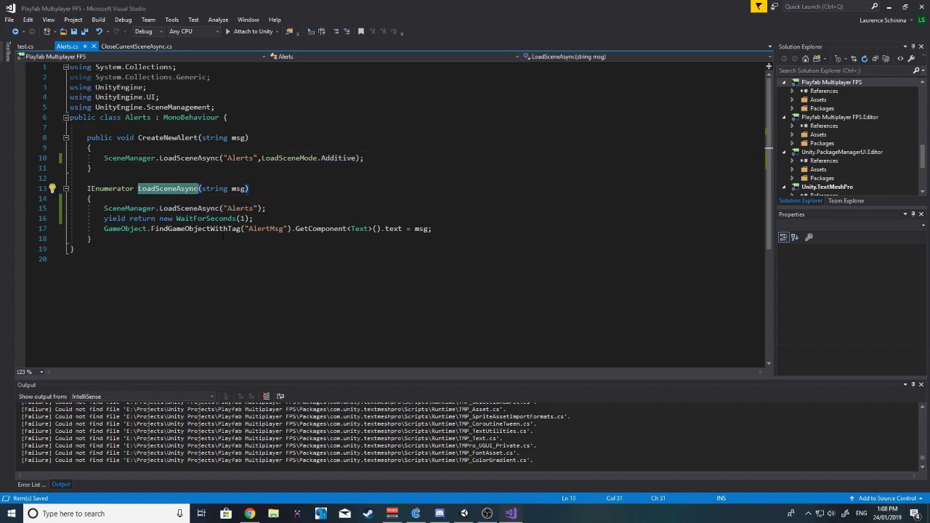
pyautogui.write('UpdateTex')
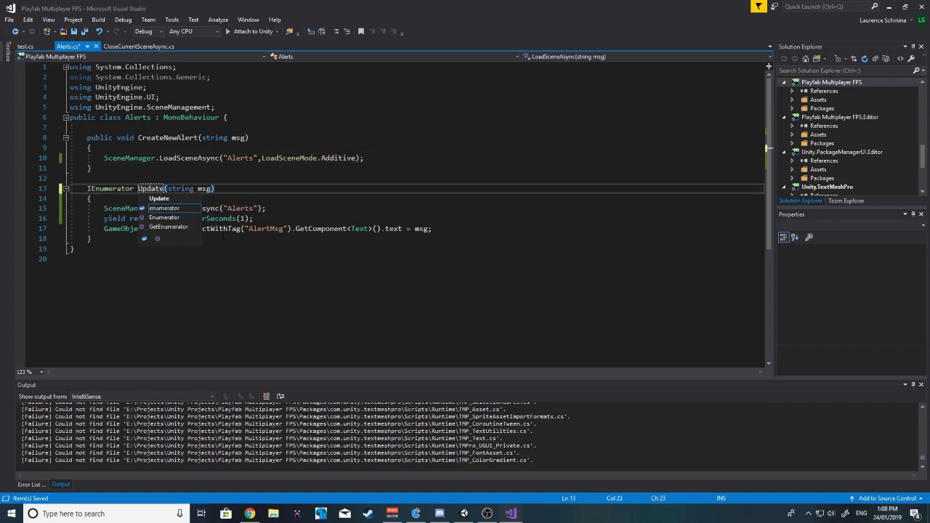
pyautogui.write('t')
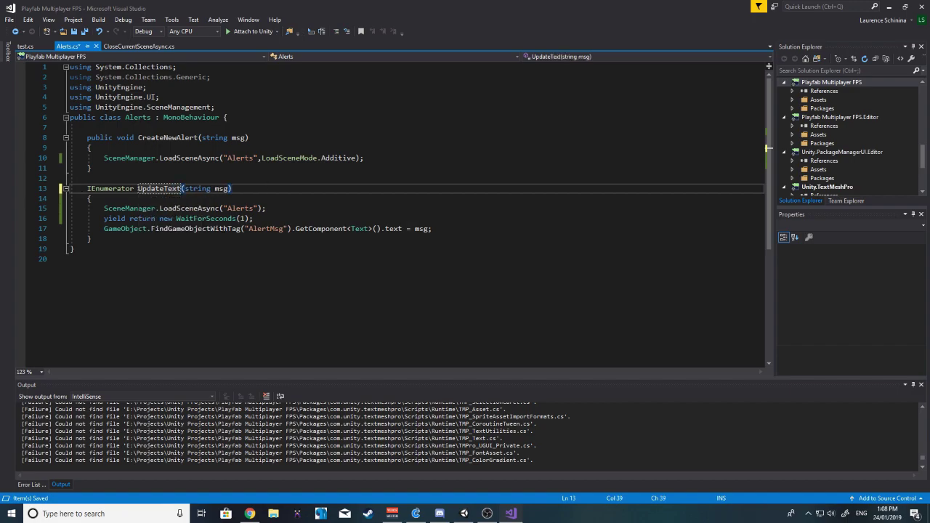
# Remove the scene-loading line from the UpdateText coroutine, set its WaitForSeconds value to .3f, and save the script
pyautogui.click(275, 217)
pyautogui.moveTo(273, 209); pyautogui.dragTo(2, 211)
pyautogui.press('BackSpace')
pyautogui.press('BackSpace')
pyautogui.click(241, 208)
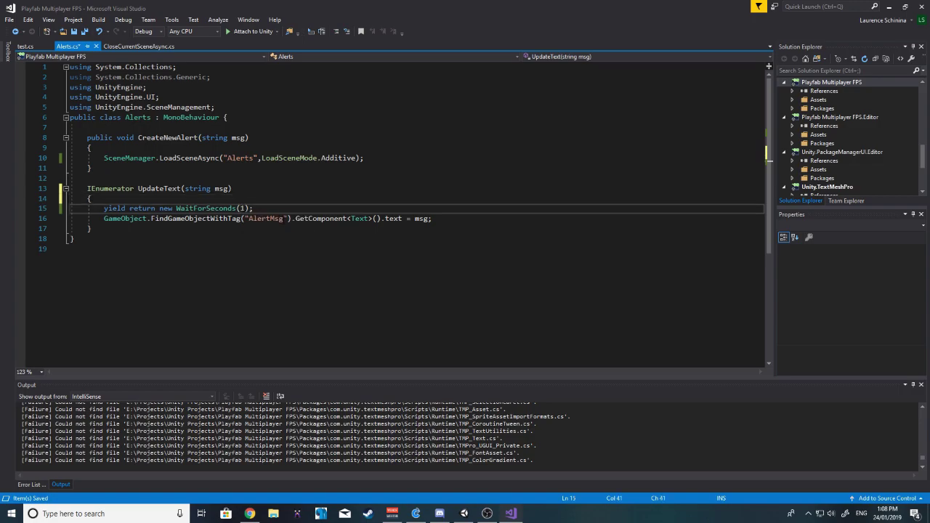
pyautogui.press('Delete')
pyautogui.write('.3f')
pyautogui.hotkey('ctrl', 's')
# Add StartCoroutine(UpdateText(msg)); below the scene-loading call in CreateNewAlert and save all files
pyautogui.click(393, 159)
pyautogui.press('Return')
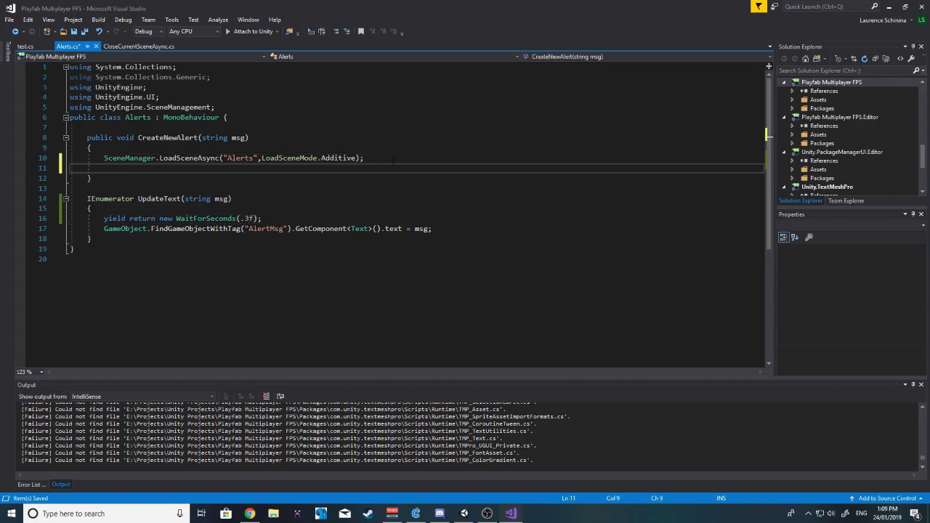
pyautogui.write('StartCoroutine(upda')
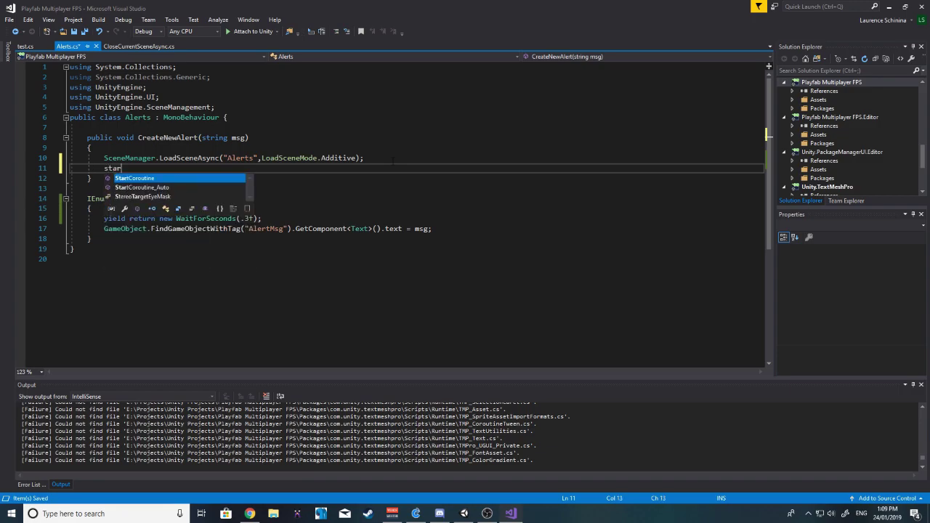
pyautogui.write('tete')
pyautogui.press('Tab')
pyautogui.write('(msg));')
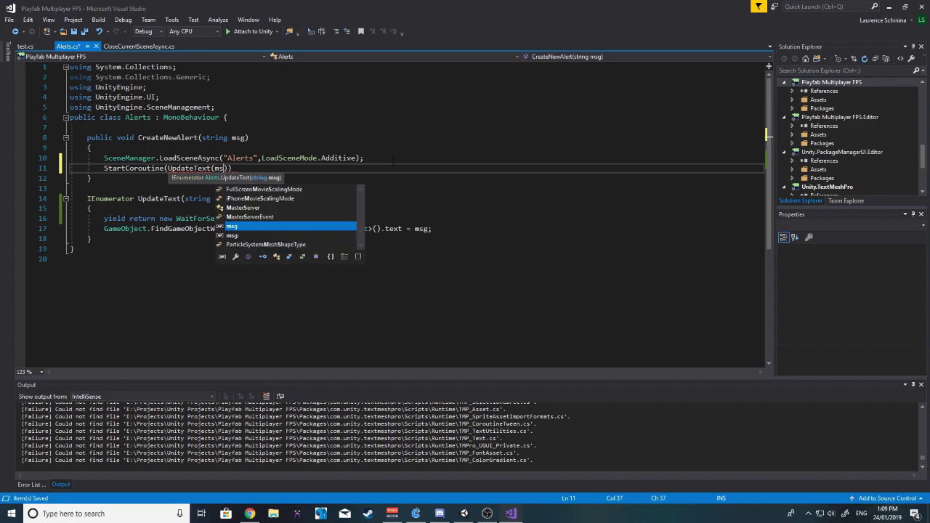
pyautogui.click(84, 31)
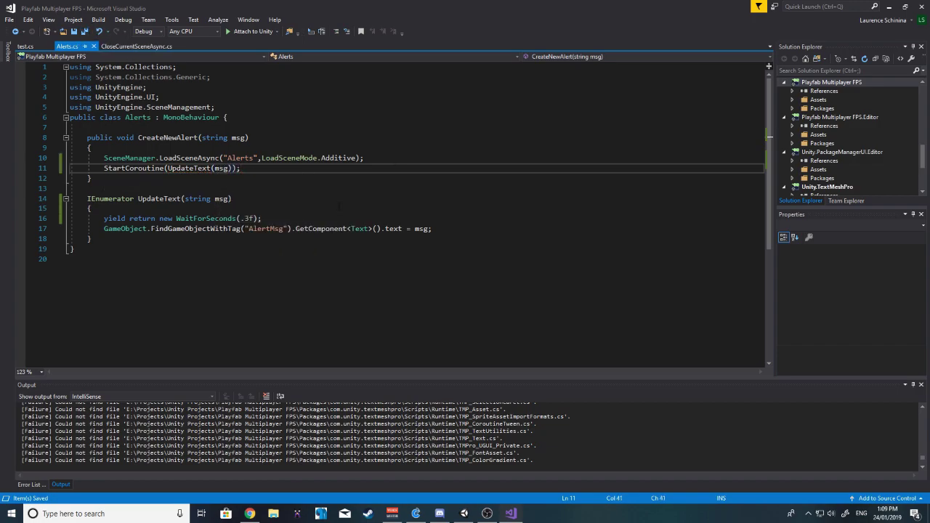
# Return to Unity, check the Main Camera's components, test-run the Master scene, and inspect the details of the console error
pyautogui.click(889, 6)
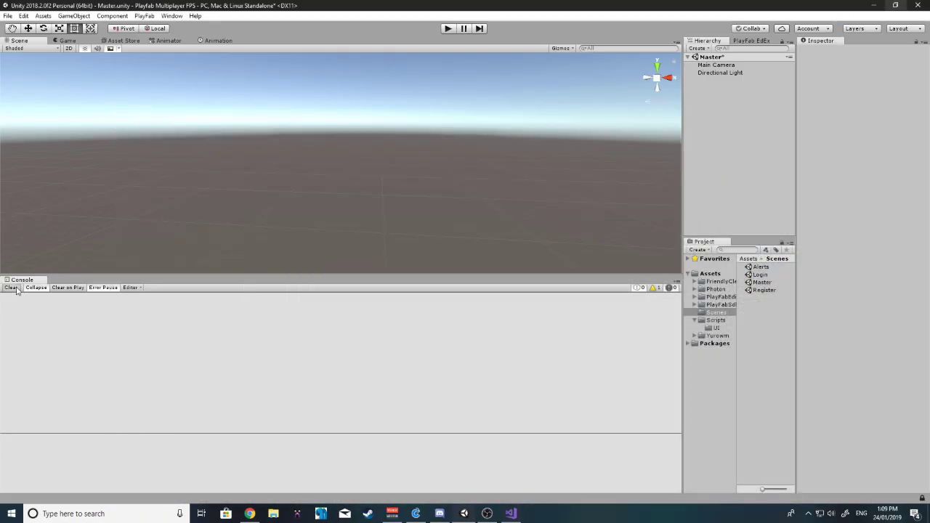
pyautogui.click(732, 74)
pyautogui.click(718, 65)
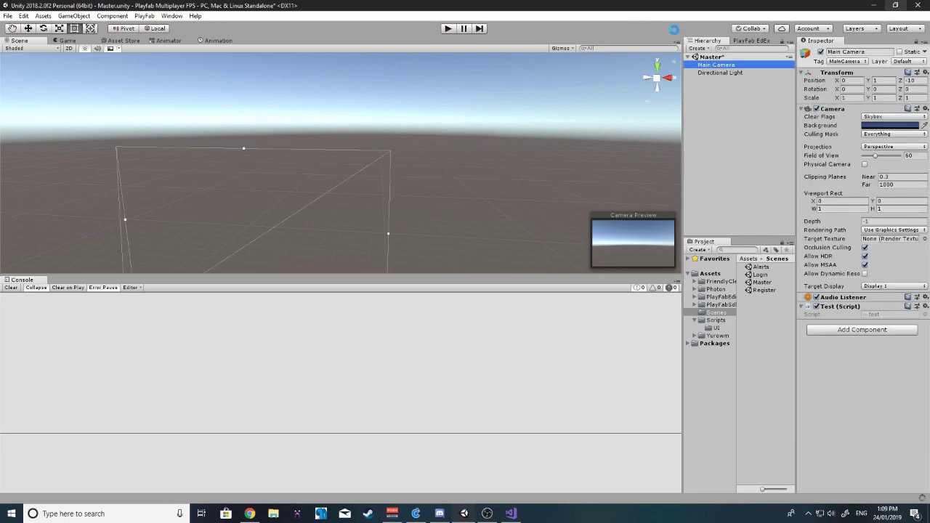
pyautogui.click(702, 65)
pyautogui.click(764, 91)
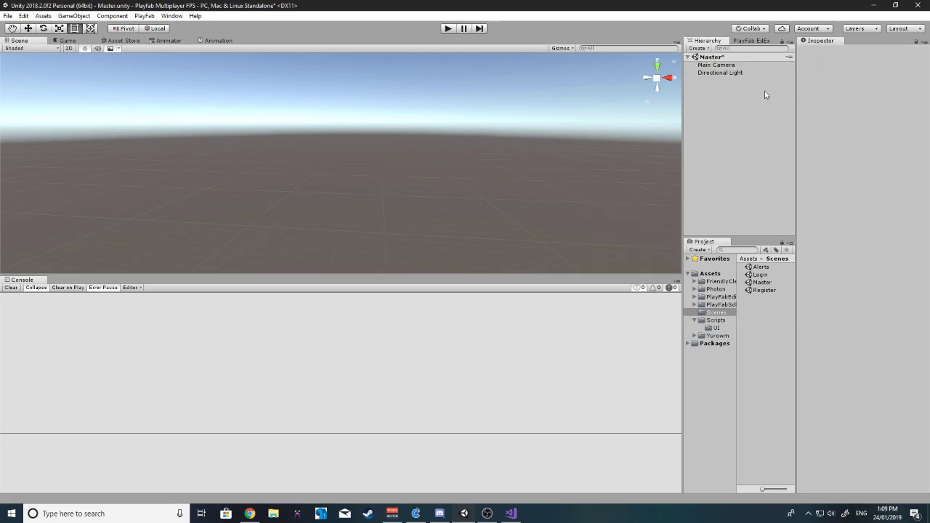
pyautogui.click(448, 29)
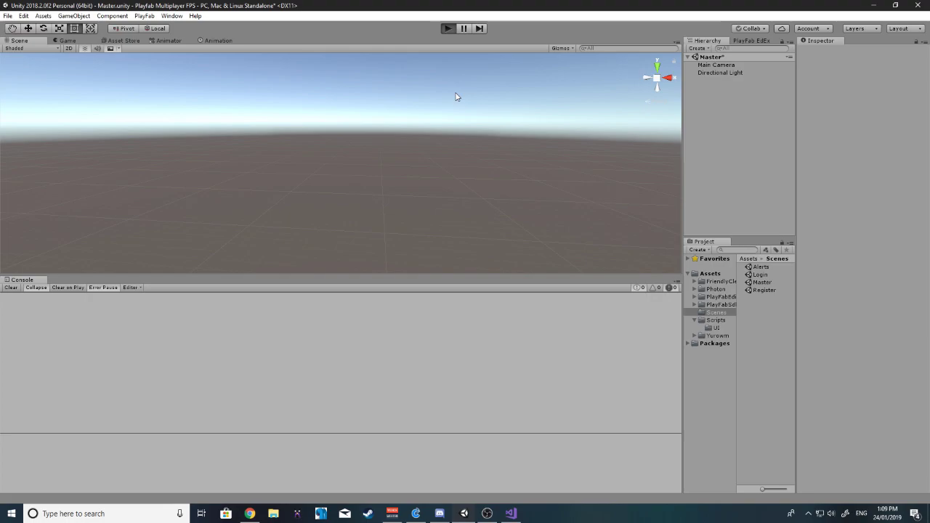
pyautogui.click(445, 32)
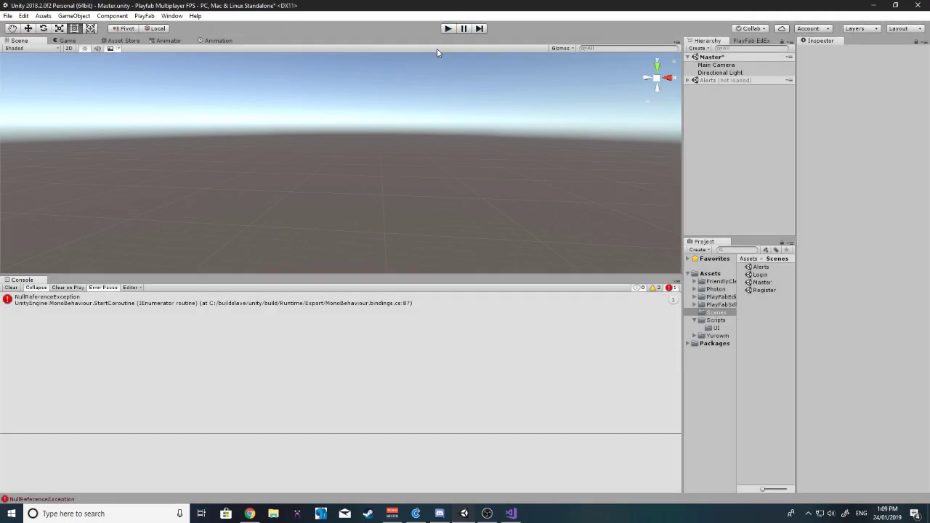
pyautogui.click(315, 304)
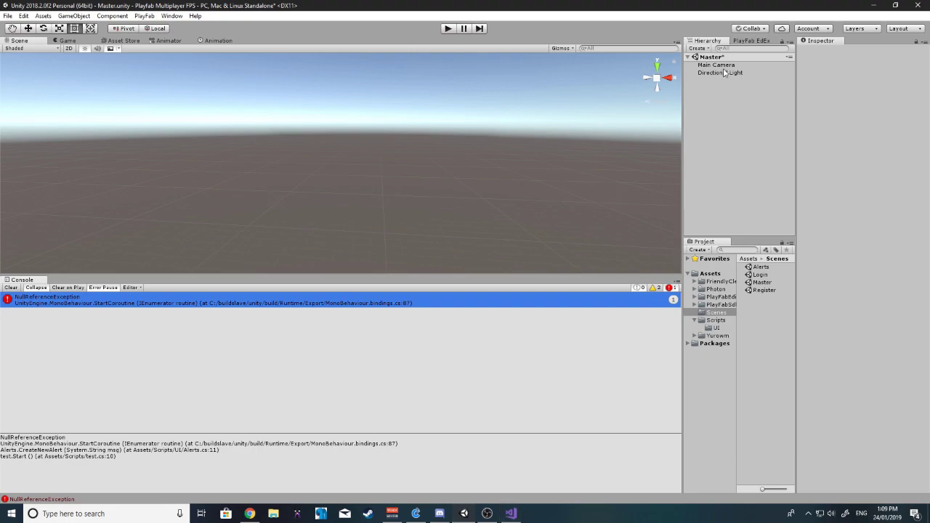
# Save the Master scene and open the Alerts scene, checking the Text object in TextHolder against the Alerts.cs code
pyautogui.doubleClick(770, 269)
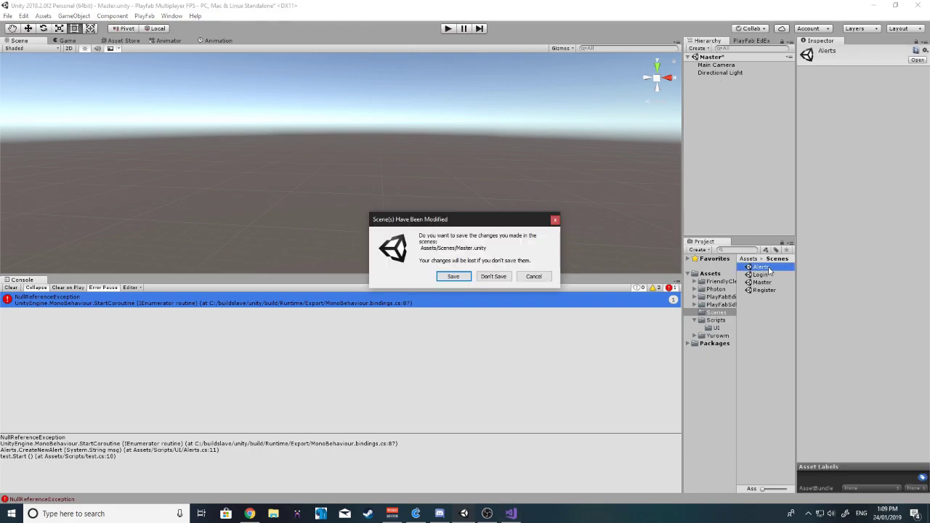
pyautogui.click(454, 276)
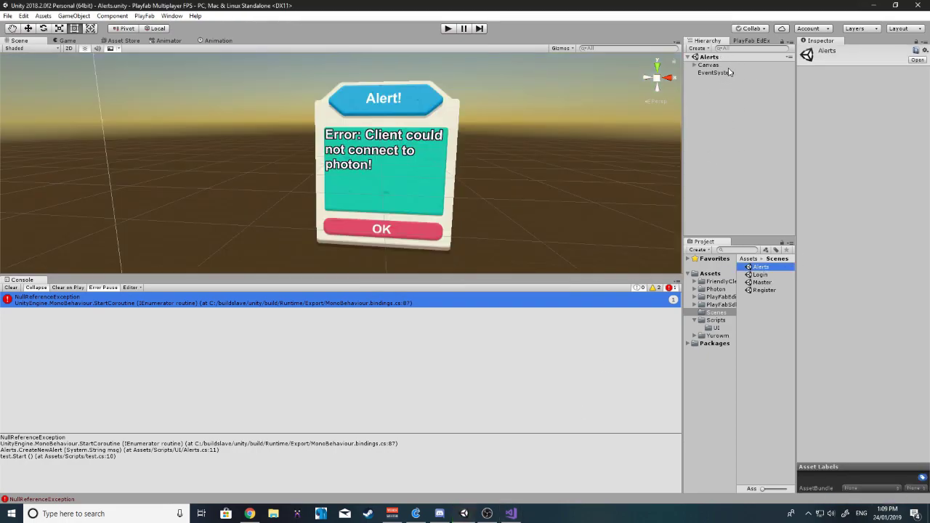
pyautogui.click(694, 65)
pyautogui.click(701, 73)
pyautogui.click(706, 96)
pyautogui.click(706, 97)
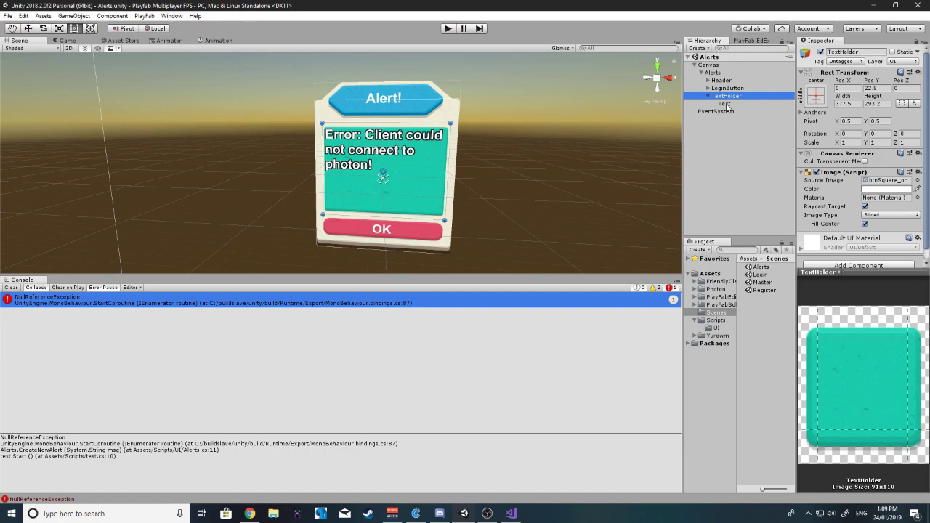
pyautogui.click(725, 104)
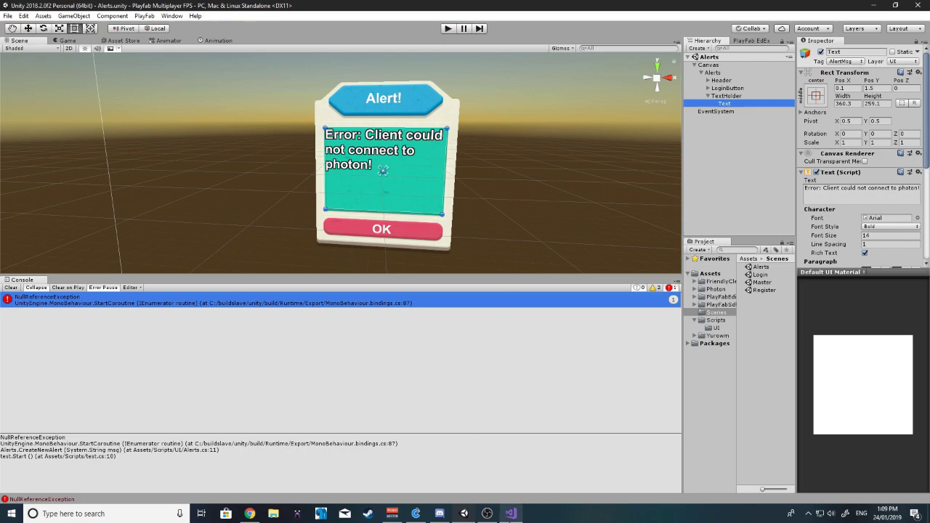
pyautogui.scroll(-3, 906, 123)
pyautogui.click(511, 513)
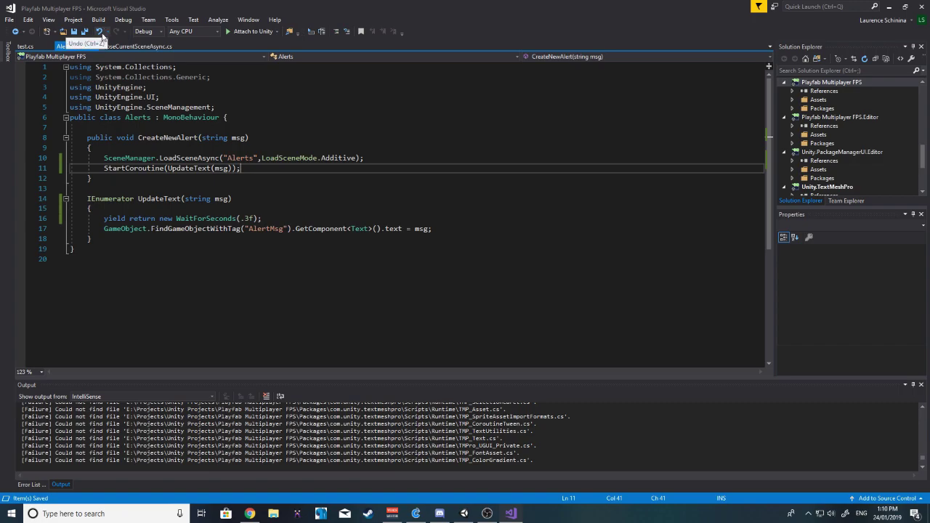
pyautogui.click(889, 7)
# Create a C# script named AlertObjects in the Scripts/UI folder
pyautogui.click(711, 65)
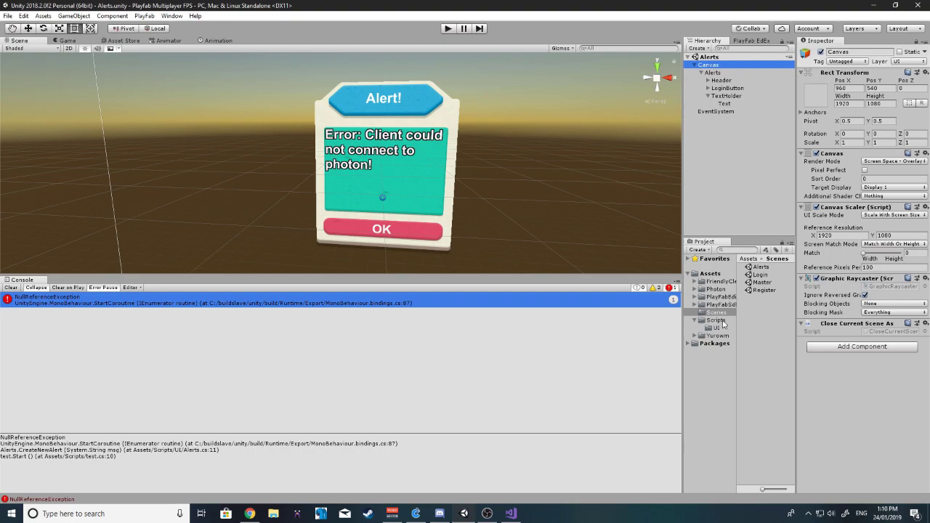
pyautogui.click(717, 327)
pyautogui.rightClick(763, 298)
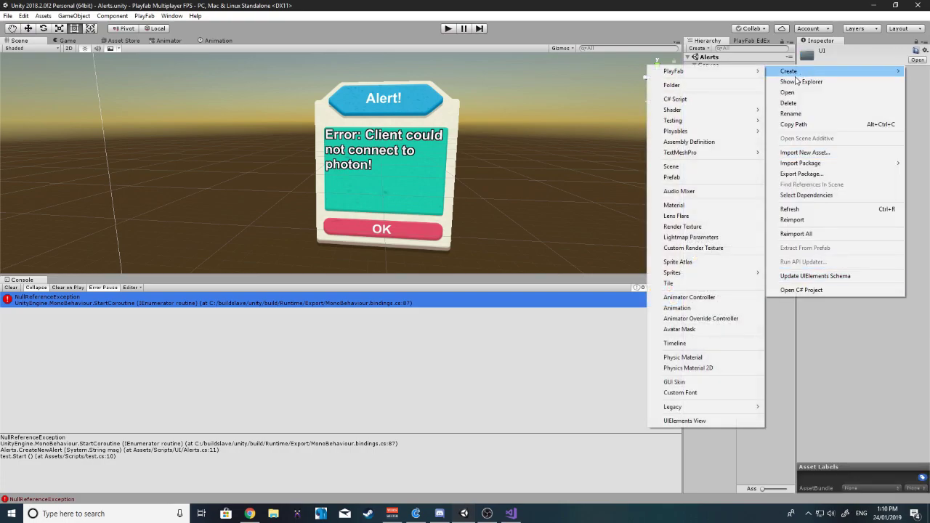
pyautogui.click(837, 310)
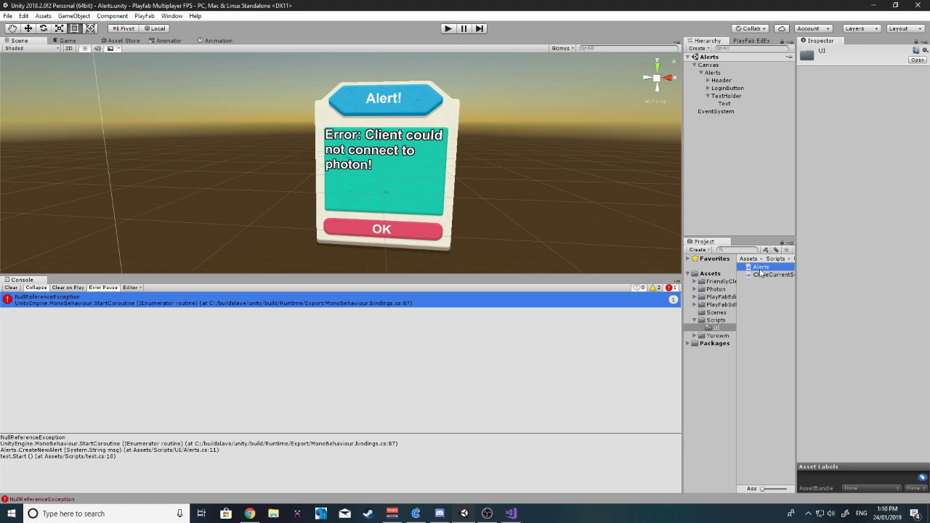
pyautogui.click(760, 267)
pyautogui.click(711, 65)
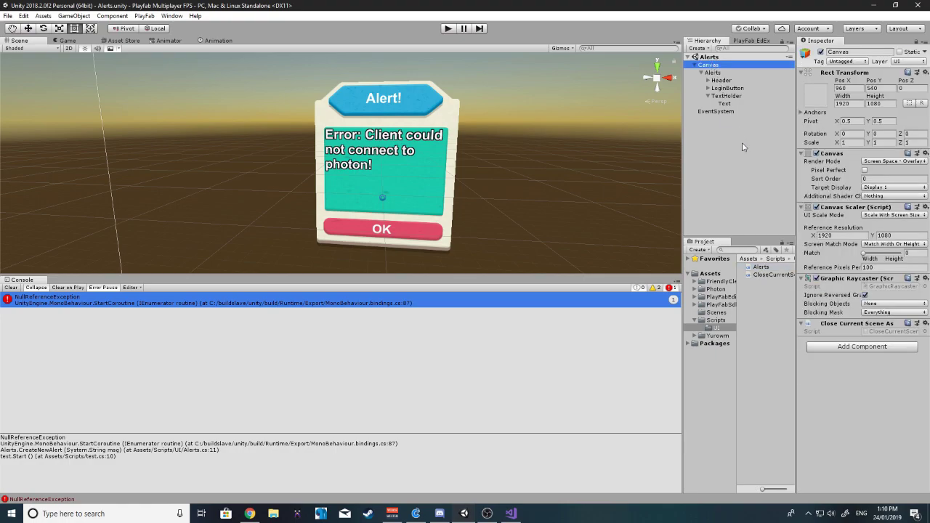
pyautogui.click(761, 268)
pyautogui.rightClick(767, 291)
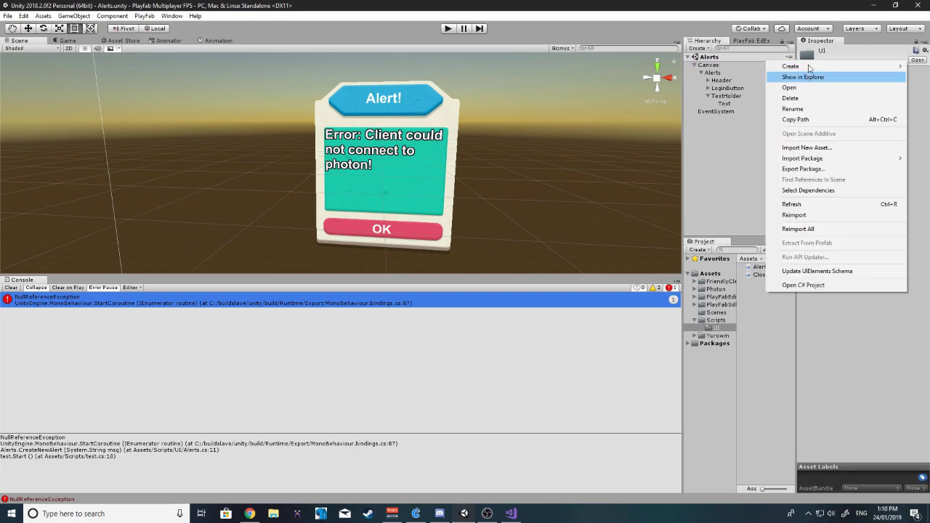
pyautogui.moveTo(791, 66)
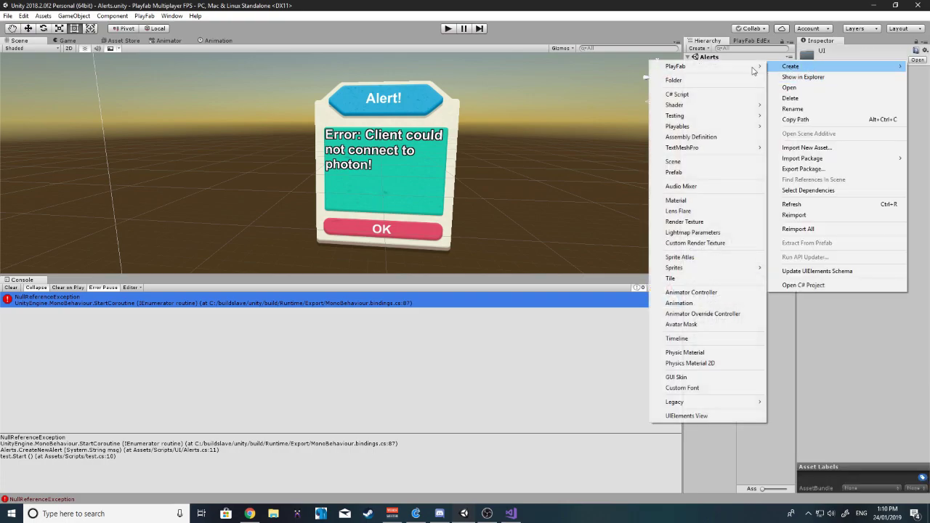
pyautogui.click(685, 96)
pyautogui.write('A')
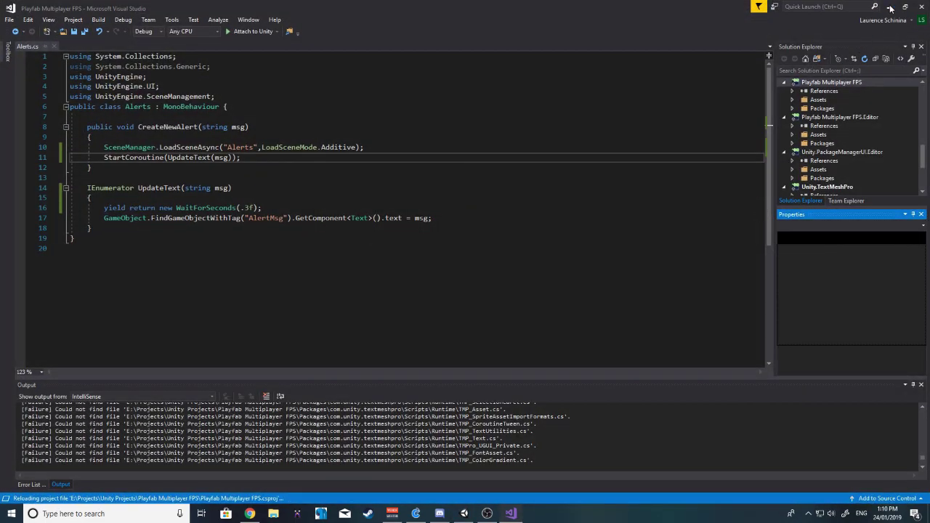
# Back in Unity, attach the AlertObjects script to the Canvas and set the Canvas tag to AlertMsg
pyautogui.click(891, 7)
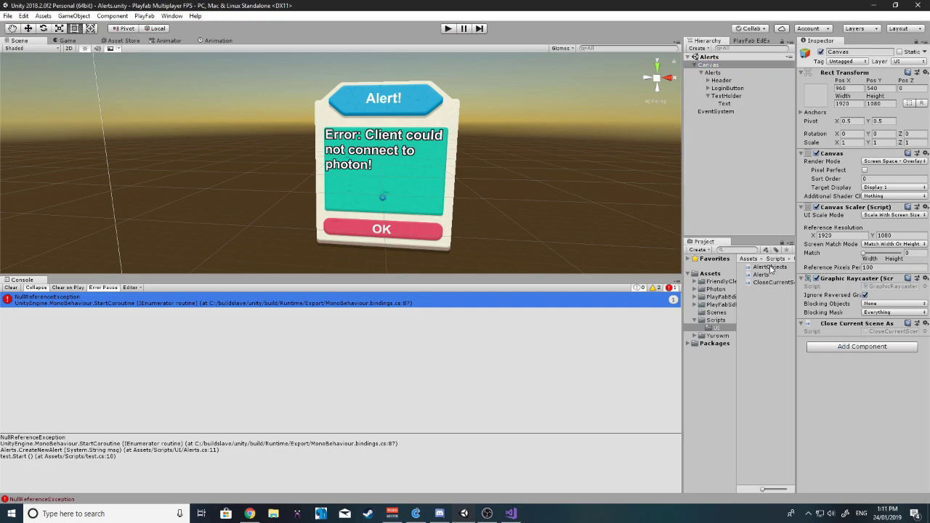
pyautogui.moveTo(769, 268); pyautogui.dragTo(834, 363)
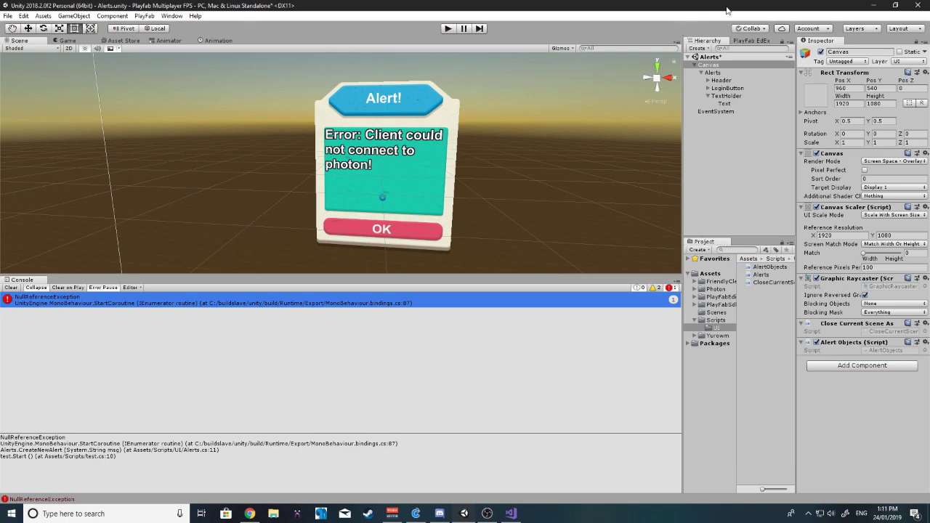
pyautogui.click(843, 62)
pyautogui.click(869, 170)
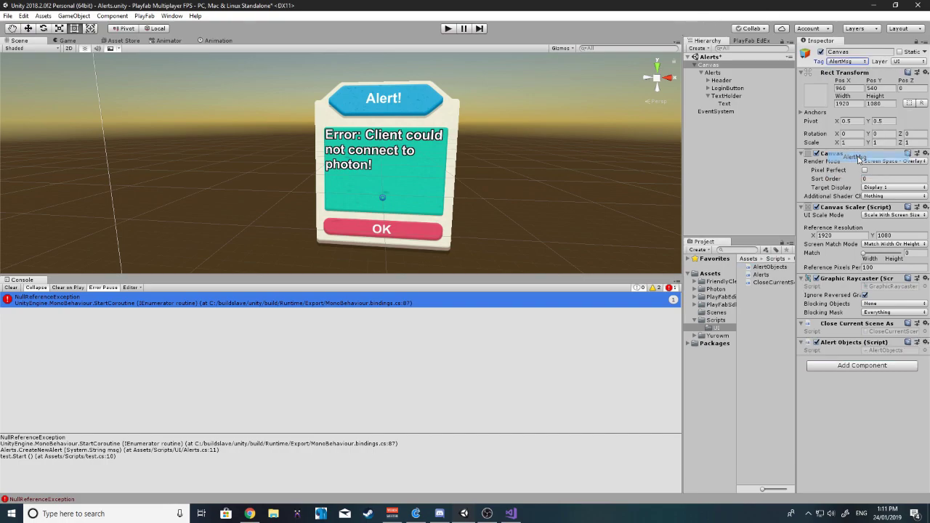
# Set the tag of the Text object inside TextHolder to Untagged
pyautogui.click(724, 103)
pyautogui.click(843, 62)
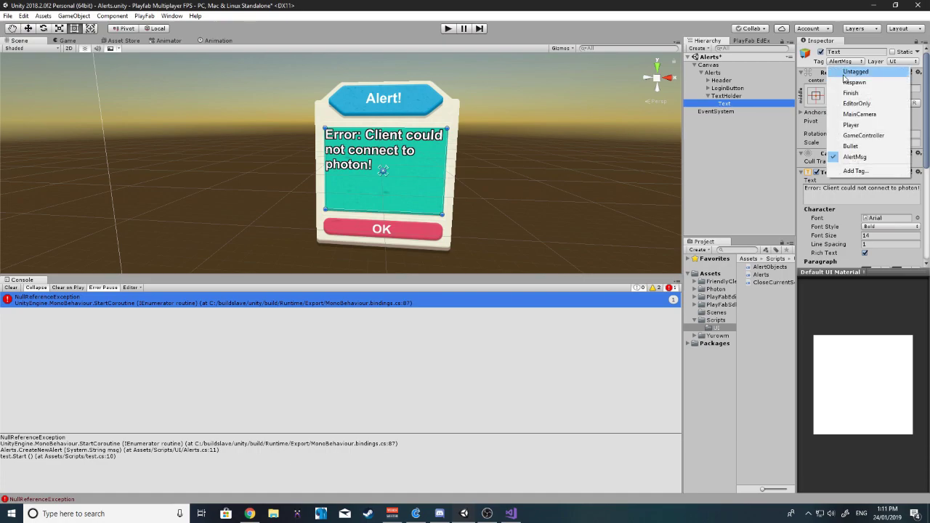
pyautogui.click(848, 74)
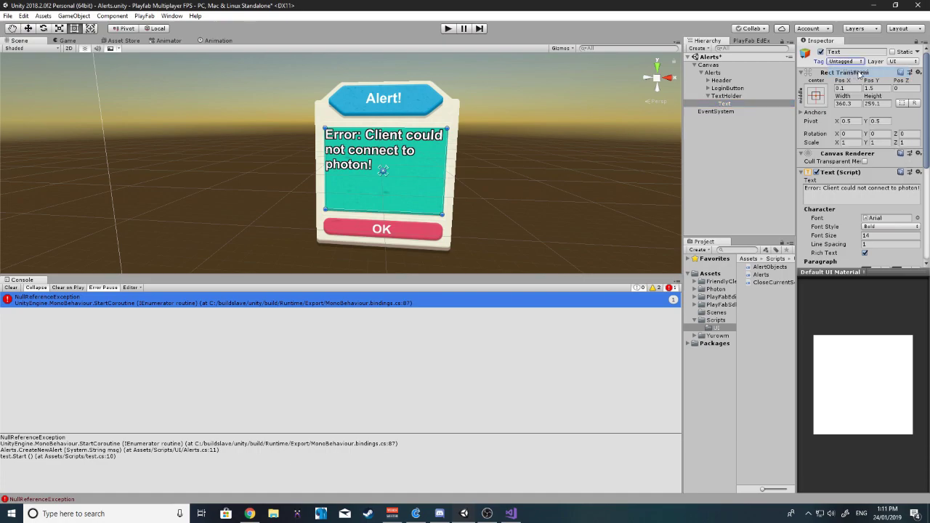
# Open the Canvas's AlertObjects script and replace its default Start and Update methods with the start of a public Text field
pyautogui.click(708, 64)
pyautogui.click(884, 350)
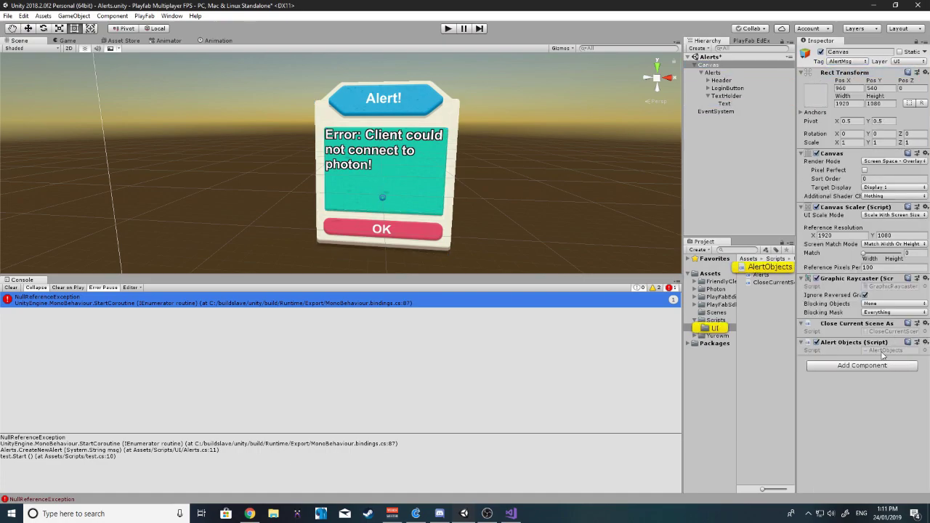
pyautogui.doubleClick(884, 350)
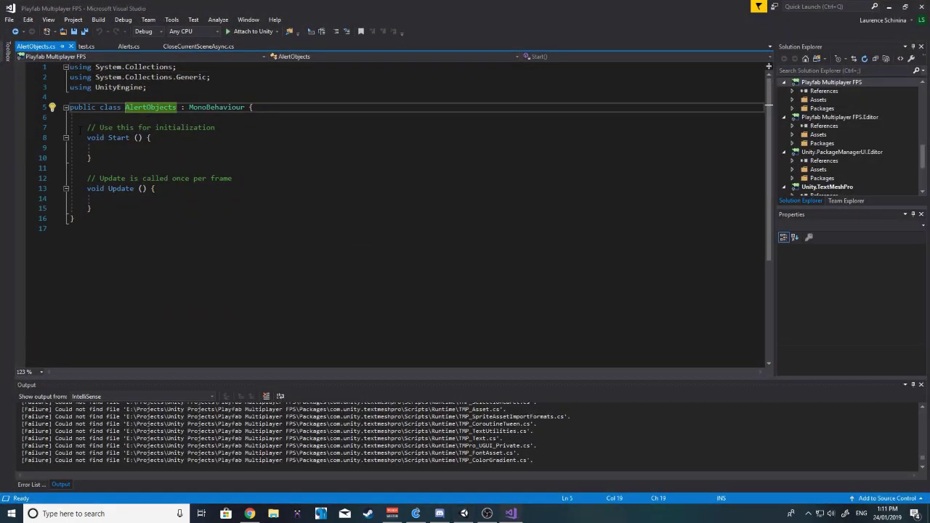
pyautogui.moveTo(80, 130); pyautogui.dragTo(178, 211)
pyautogui.write('public')
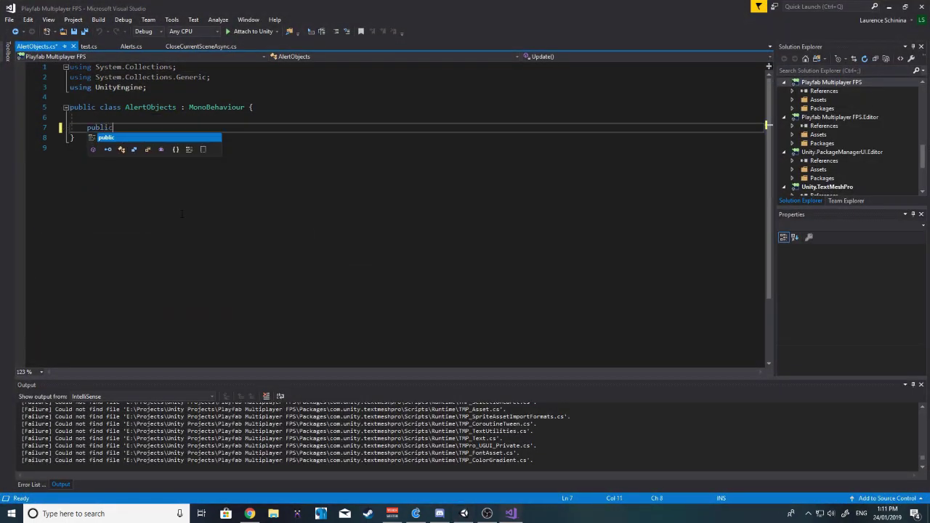
pyautogui.press('Escape')
pyautogui.write('Tezxt')
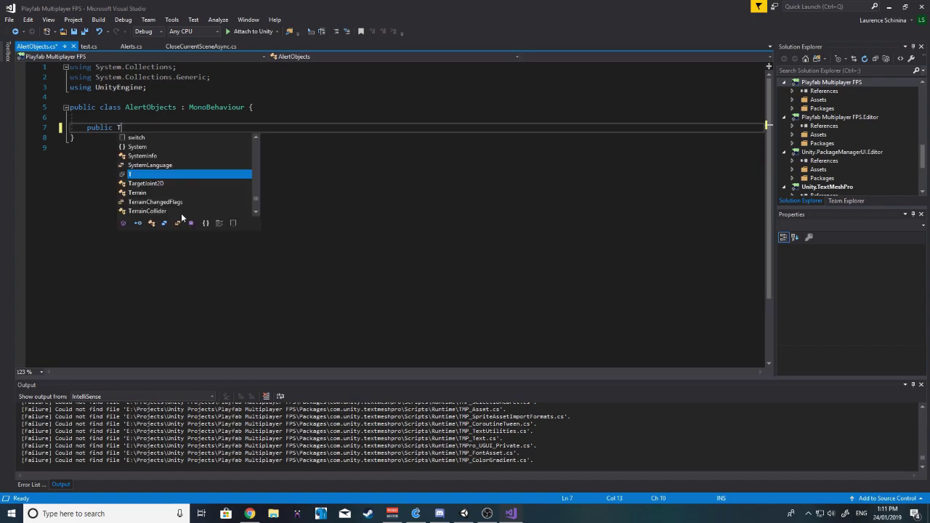
pyautogui.press('BackSpace')
pyautogui.press('BackSpace')
pyautogui.press('BackSpace')
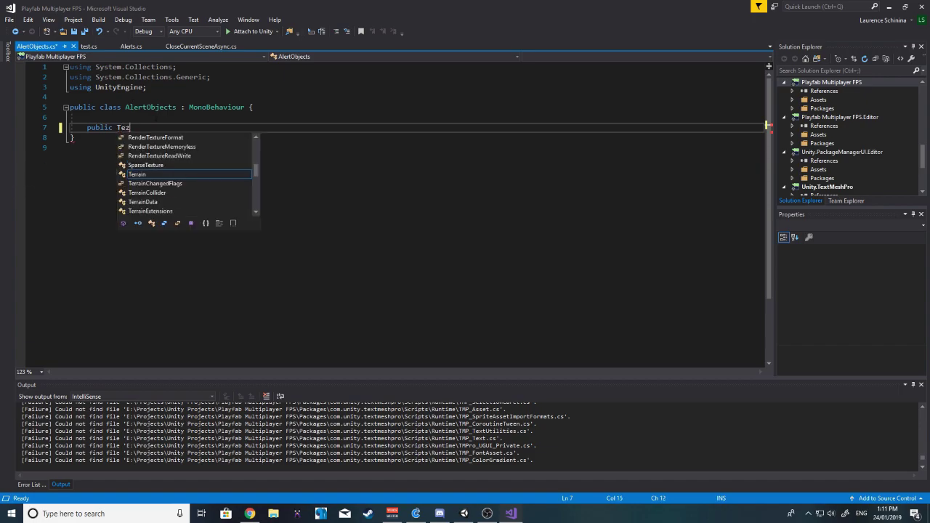
pyautogui.write('xt')
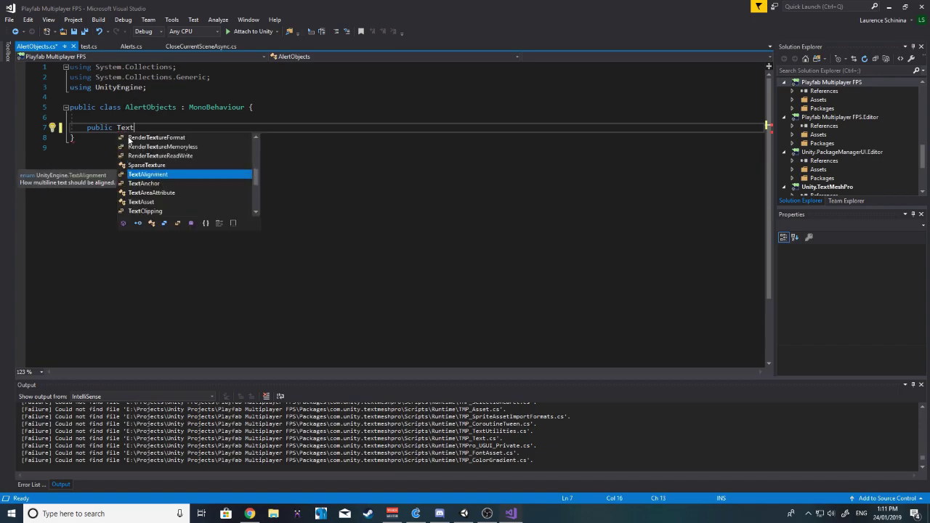
# Add using UnityEngine.UI to AlertObjects.cs, name the public Text field AlertText, and save the script
pyautogui.click(132, 96)
pyautogui.write('u')
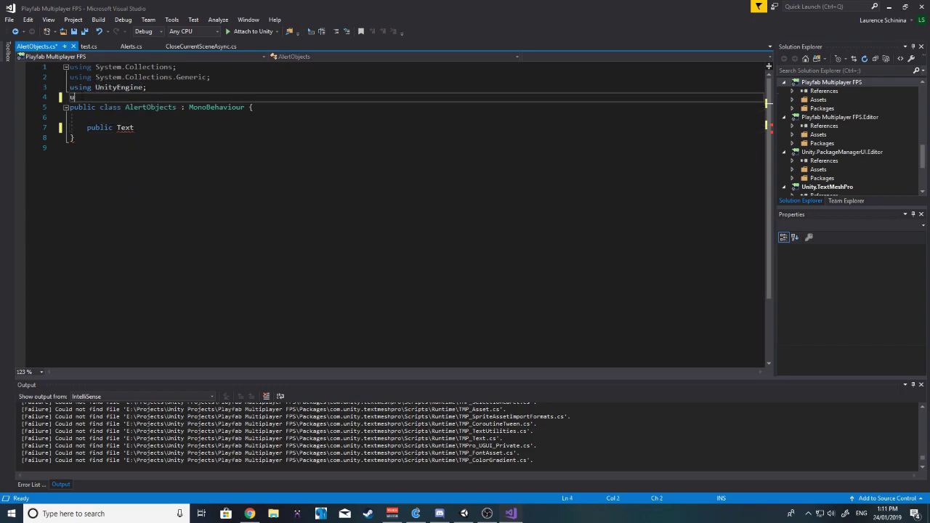
pyautogui.write('sing unityEngine.UI;')
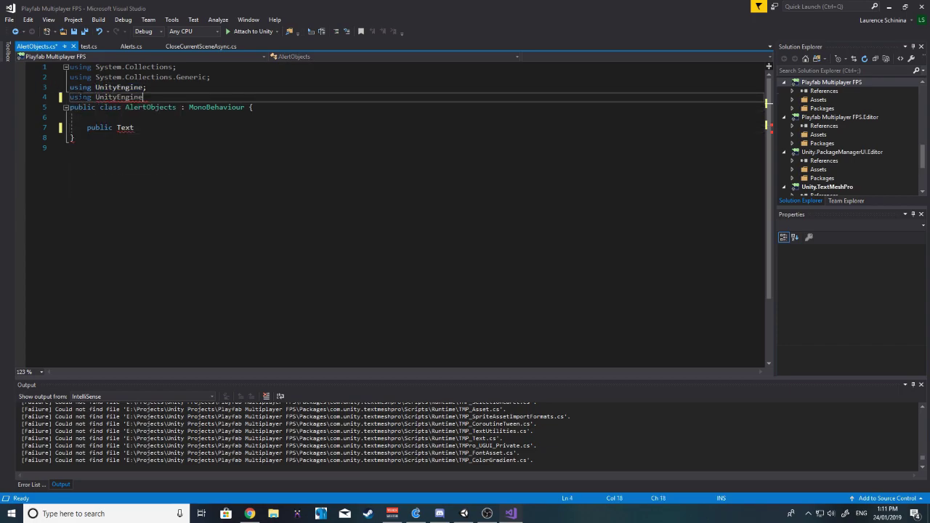
pyautogui.click(173, 128)
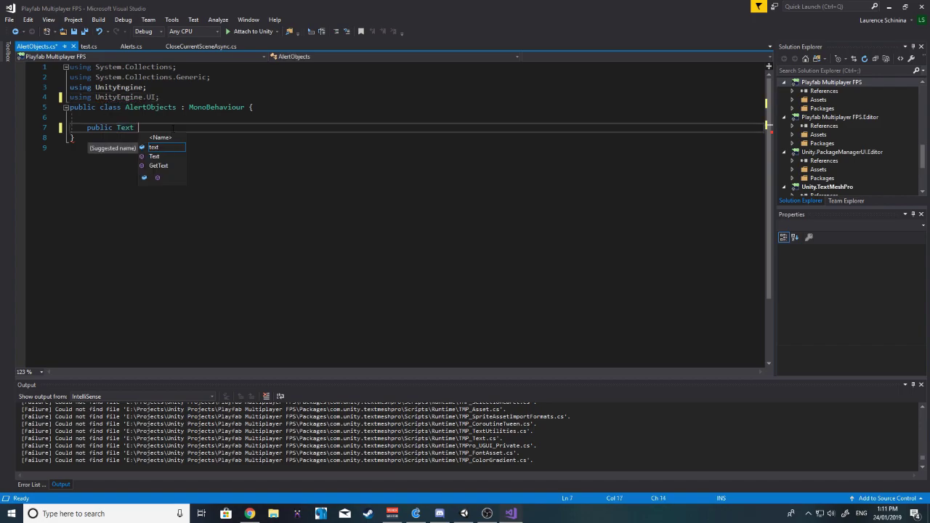
pyautogui.write('AlertText;')
pyautogui.hotkey('ctrl', 's')
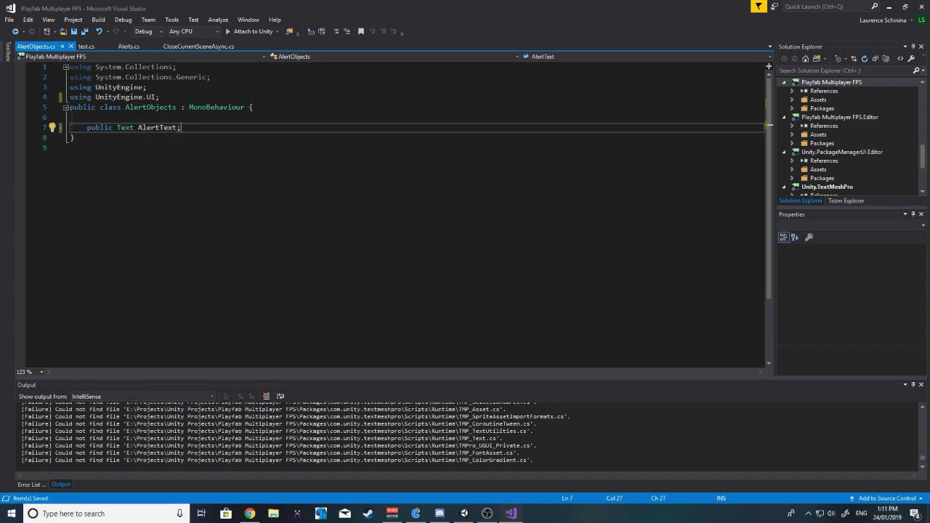
# In Alerts.cs, make the GetComponent call in UpdateText fetch AlertObjects instead of Text
pyautogui.click(129, 46)
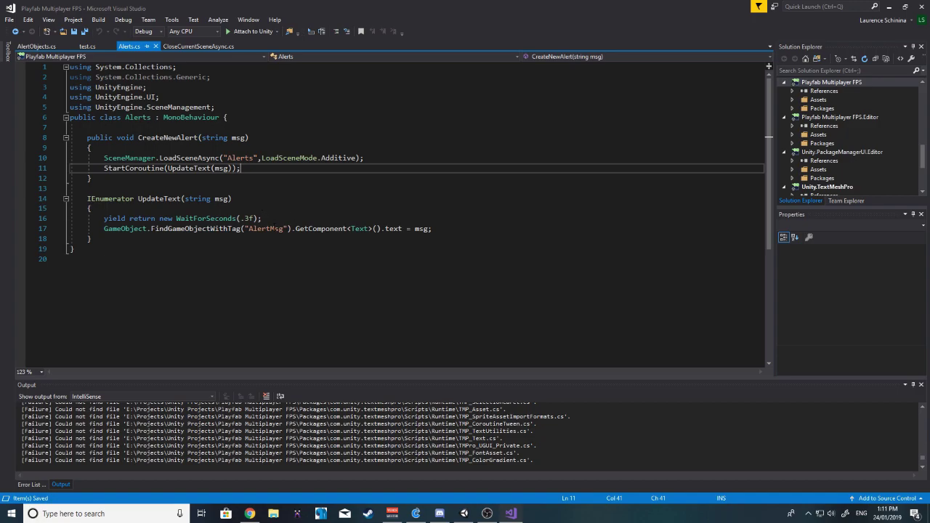
pyautogui.click(249, 229)
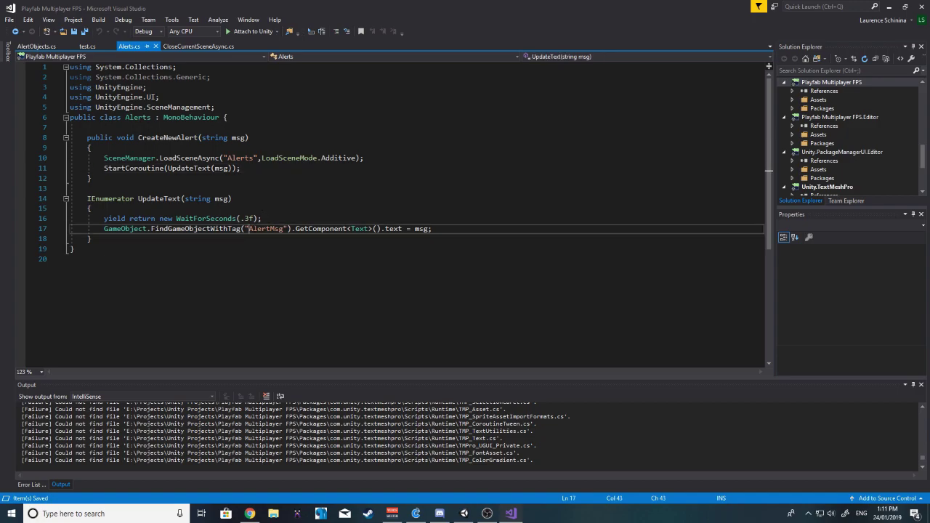
pyautogui.moveTo(351, 228); pyautogui.dragTo(369, 228)
pyautogui.write('Alerto')
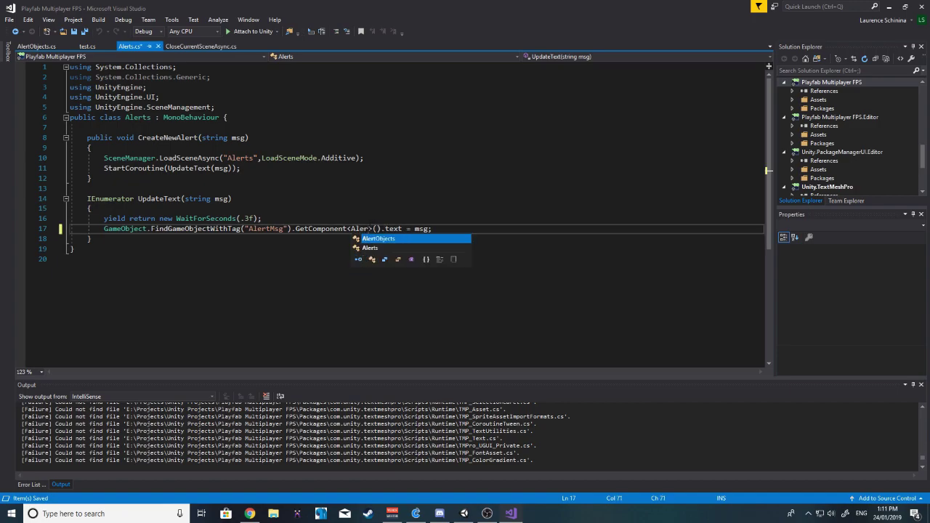
pyautogui.press('Tab')
# Complete the UpdateText line with .AlertText.text = msg; and save Alerts.cs
pyautogui.moveTo(416, 228); pyautogui.dragTo(466, 229)
pyautogui.write('.Al')
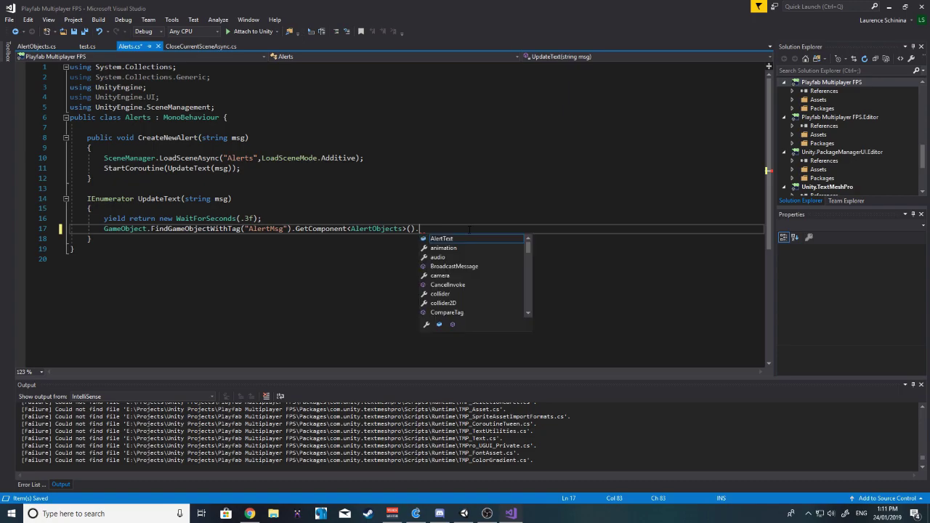
pyautogui.press('Tab')
pyautogui.write('.')
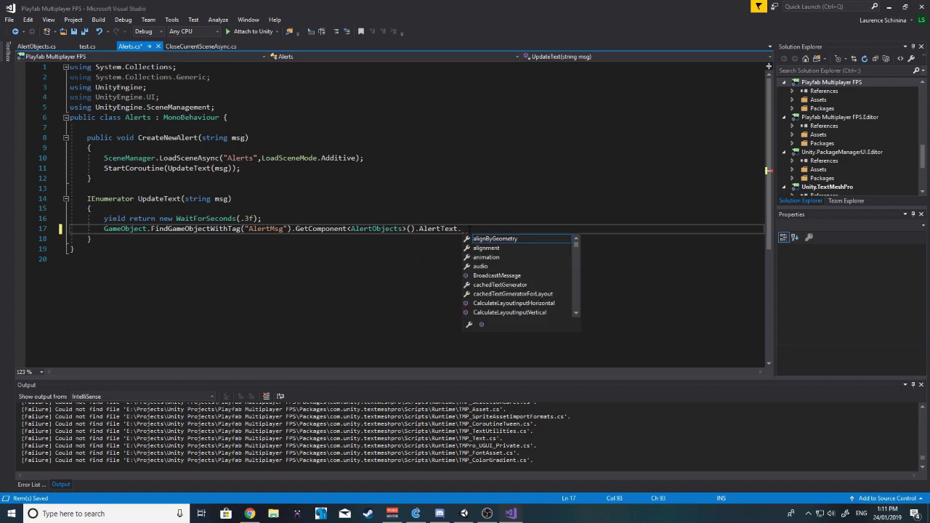
pyautogui.write('text')
pyautogui.press('Tab')
pyautogui.write('= msg;')
pyautogui.hotkey('ctrl', 's')
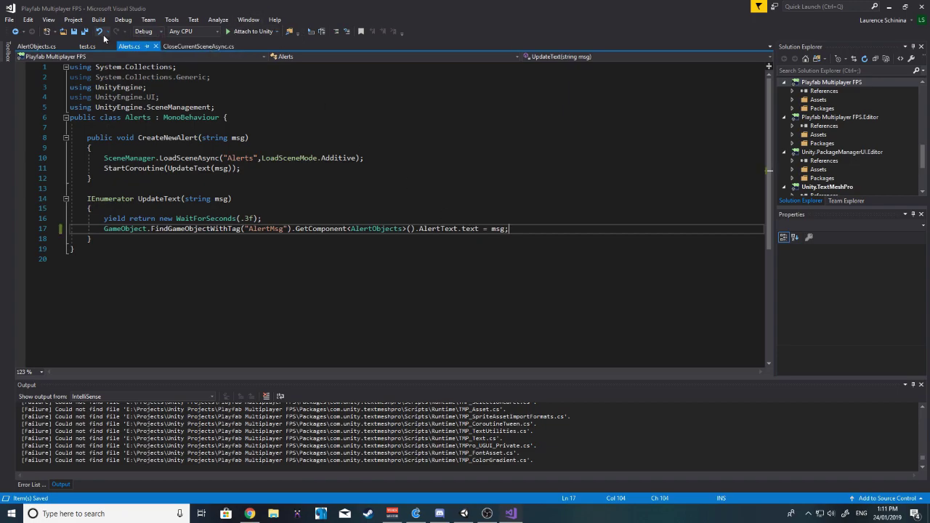
pyautogui.click(63, 32)
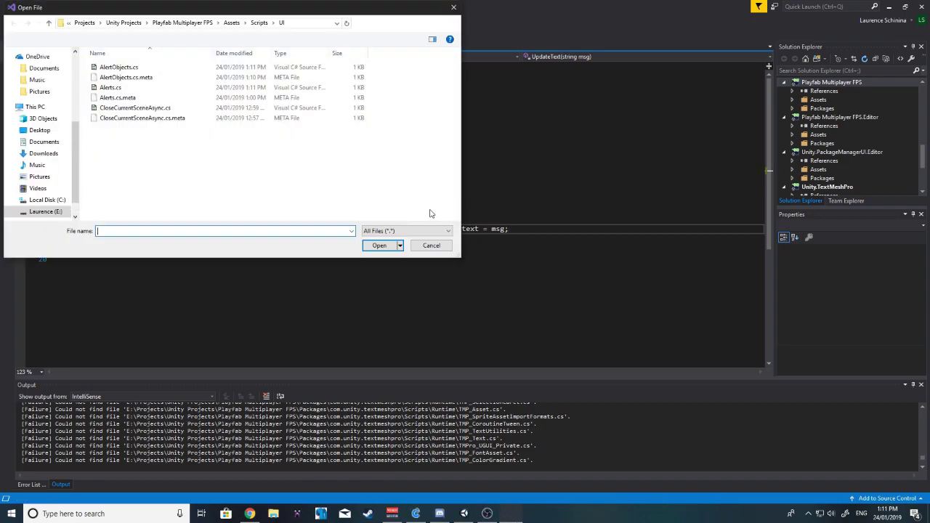
pyautogui.click(427, 246)
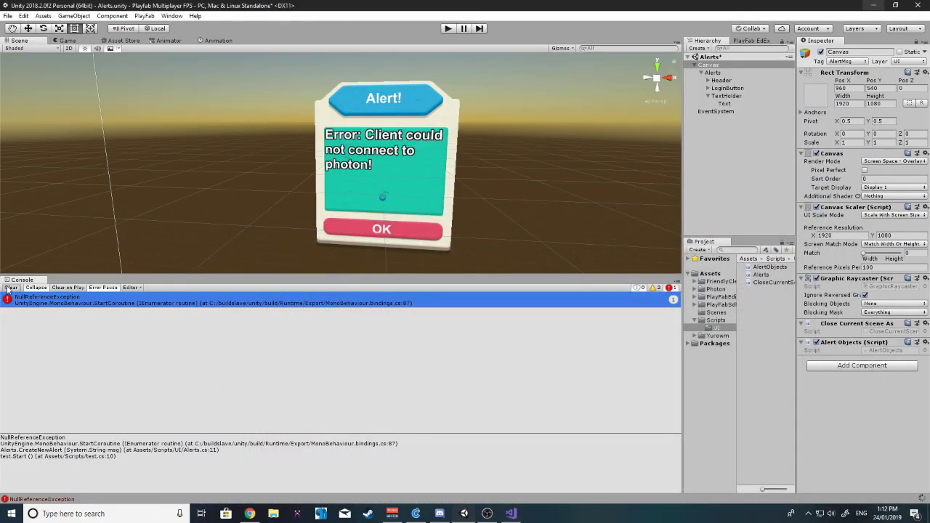
# Back in Unity, clear the console, assign the Text object to the Canvas's Alert Text field, and save the Alerts scene
pyautogui.click(11, 287)
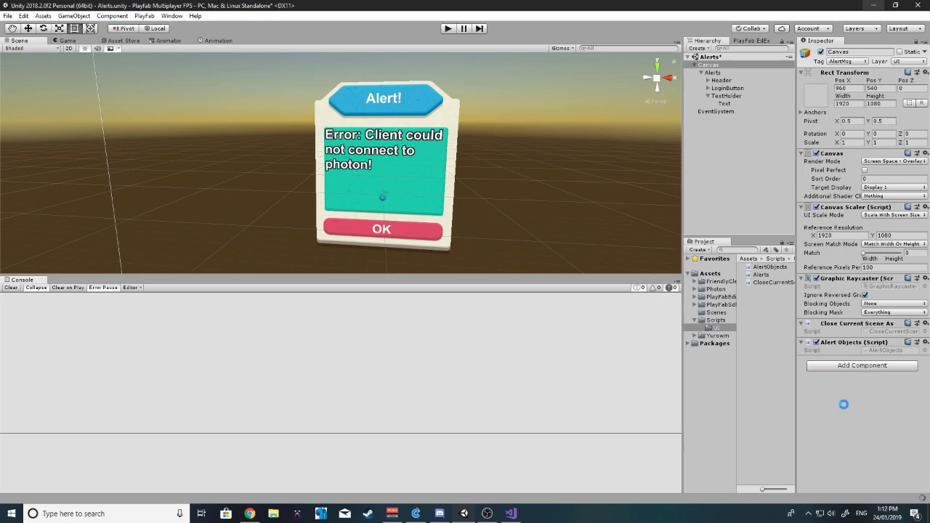
pyautogui.moveTo(725, 96); pyautogui.dragTo(882, 360)
pyautogui.click(708, 64)
pyautogui.moveTo(548, 223); pyautogui.dragTo(490, 195, button='right')
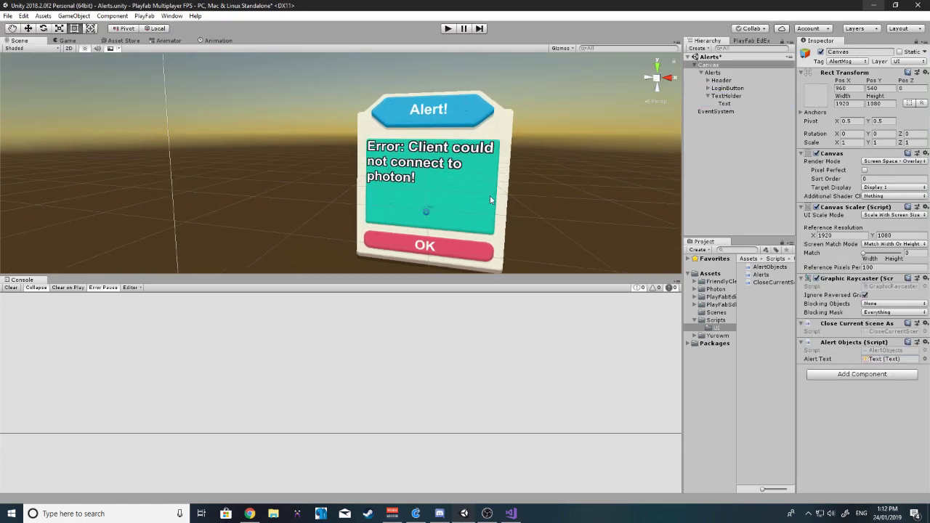
pyautogui.hotkey('ctrl', 's')
# Open the Master scene from the Scenes folder and test-run it
pyautogui.click(719, 314)
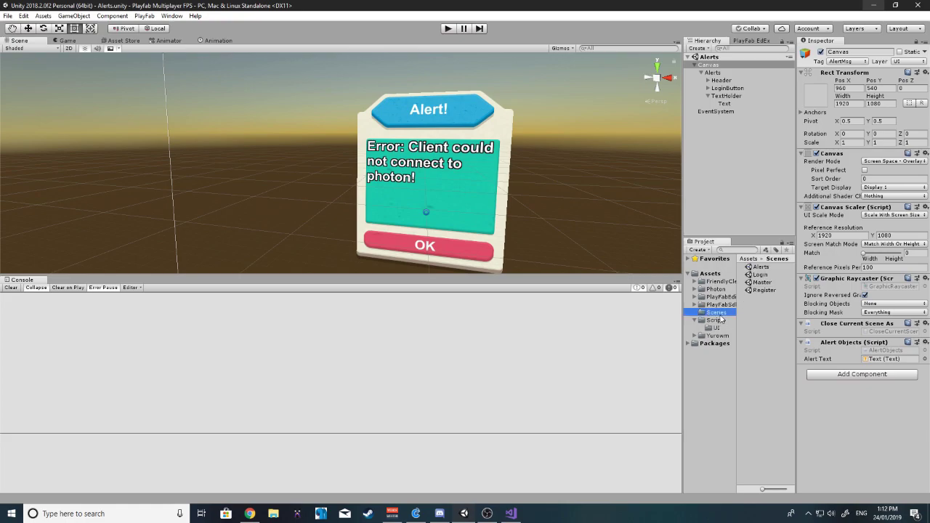
pyautogui.click(770, 282)
pyautogui.doubleClick(772, 282)
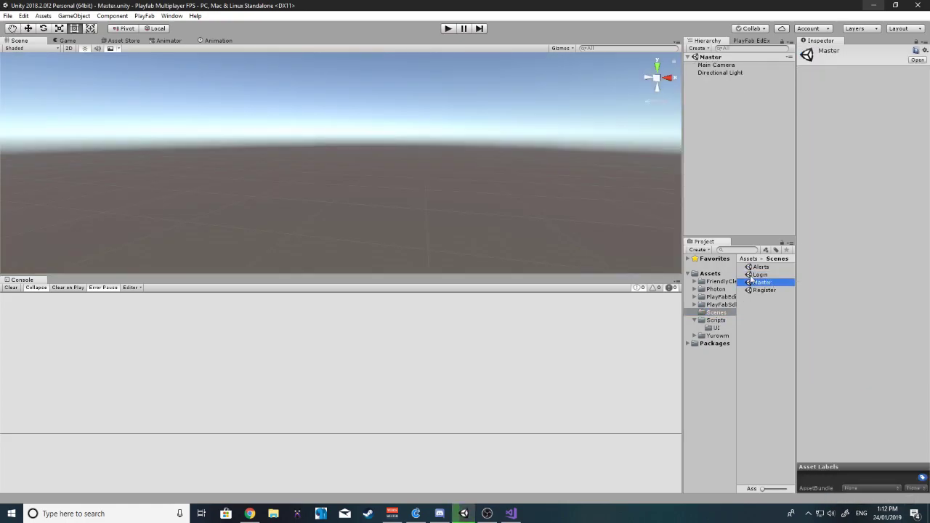
pyautogui.click(448, 29)
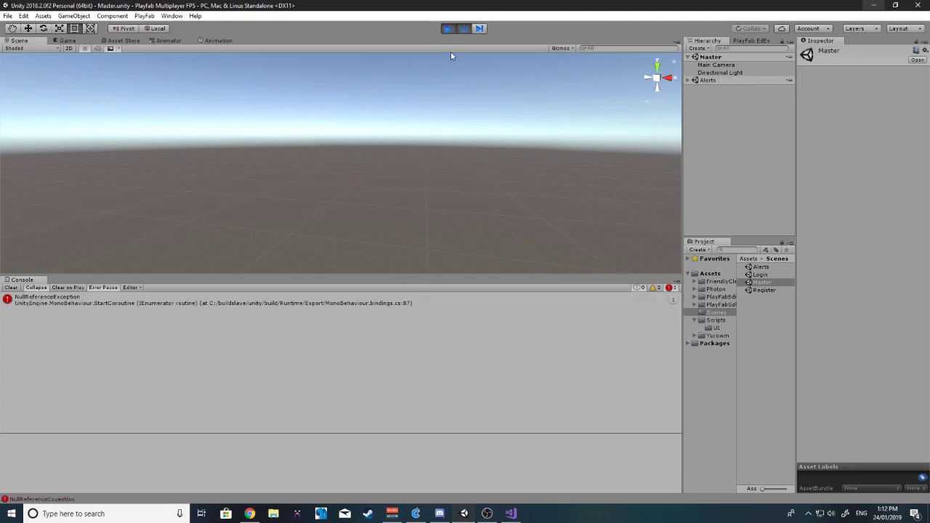
# Examine the Game view and the loaded Alerts scene's Canvas, Header and LoginButton objects, and stop the test run
pyautogui.click(688, 80)
pyautogui.click(66, 40)
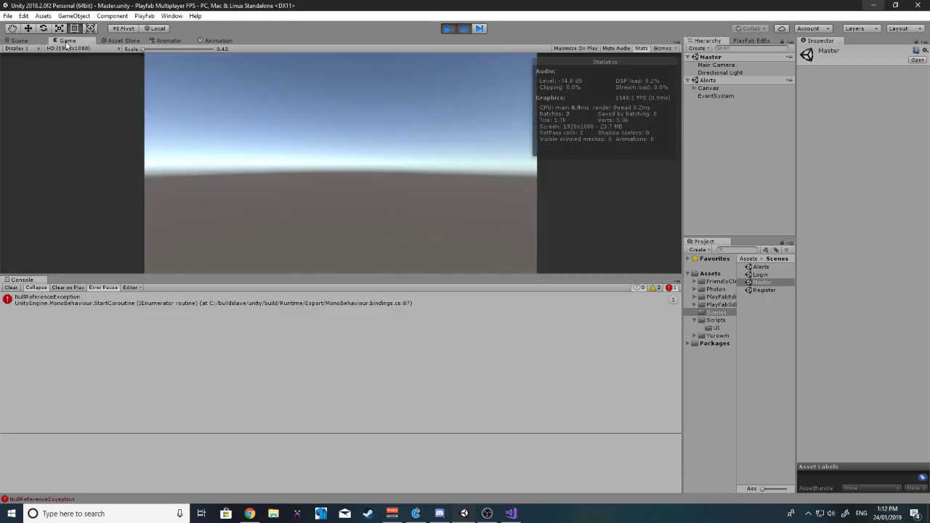
pyautogui.click(709, 89)
pyautogui.click(694, 88)
pyautogui.click(701, 96)
pyautogui.click(721, 104)
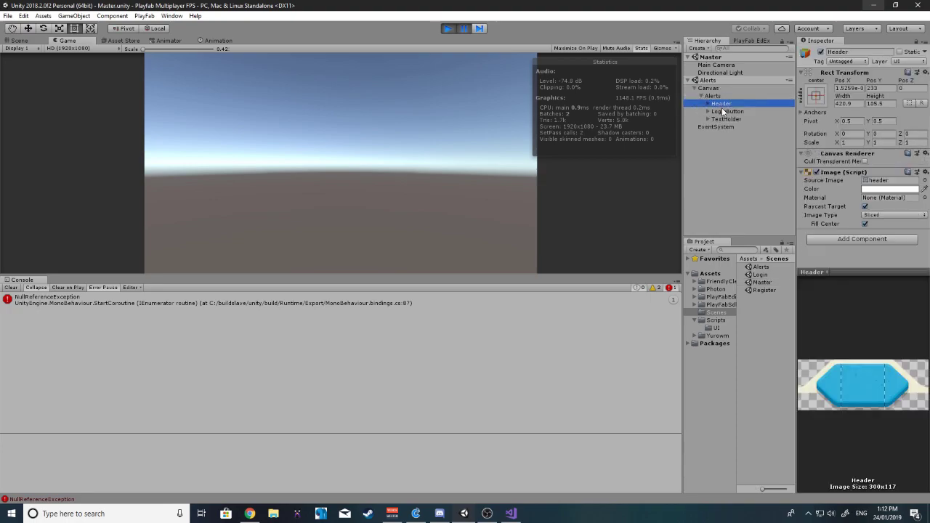
pyautogui.click(724, 111)
pyautogui.scroll(-5, 871, 149)
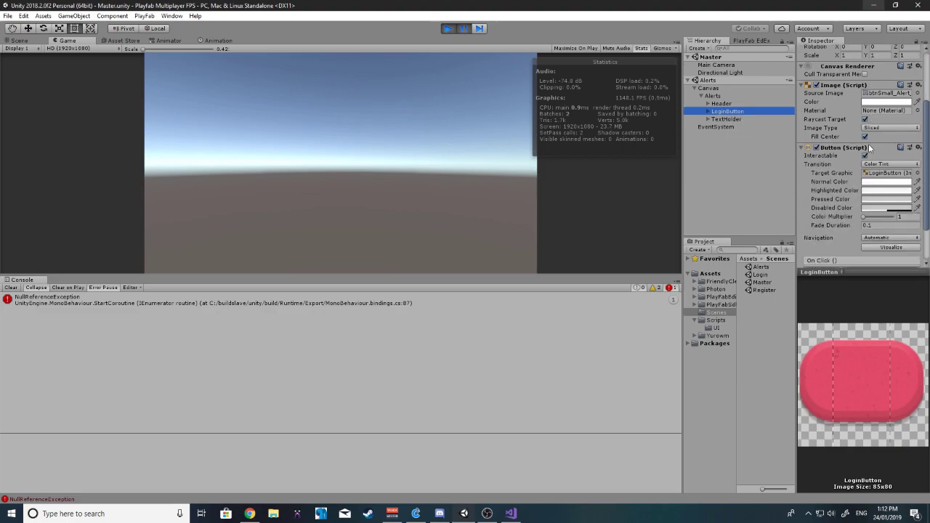
pyautogui.click(451, 29)
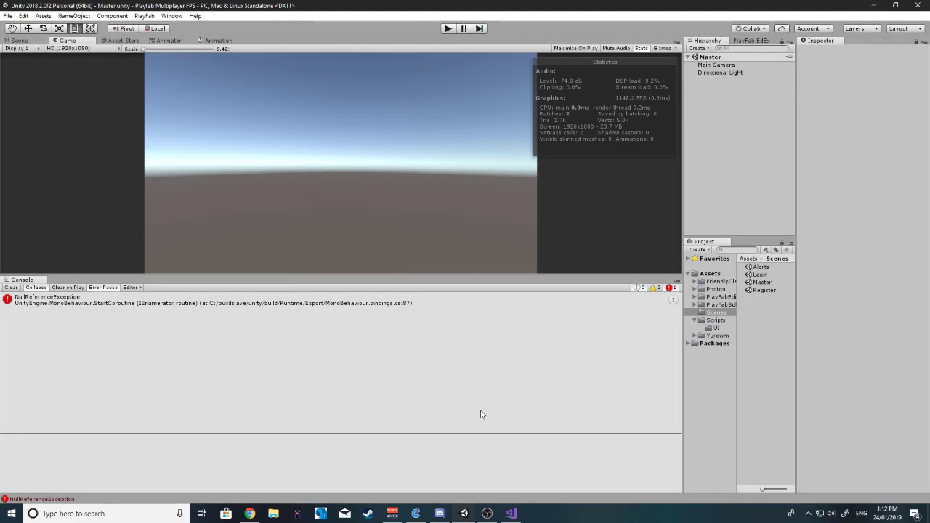
# In Alerts.cs, comment out the StartCoroutine call in CreateNewAlert, paste UpdateText's AlertText assignment line below it, and save
pyautogui.click(511, 514)
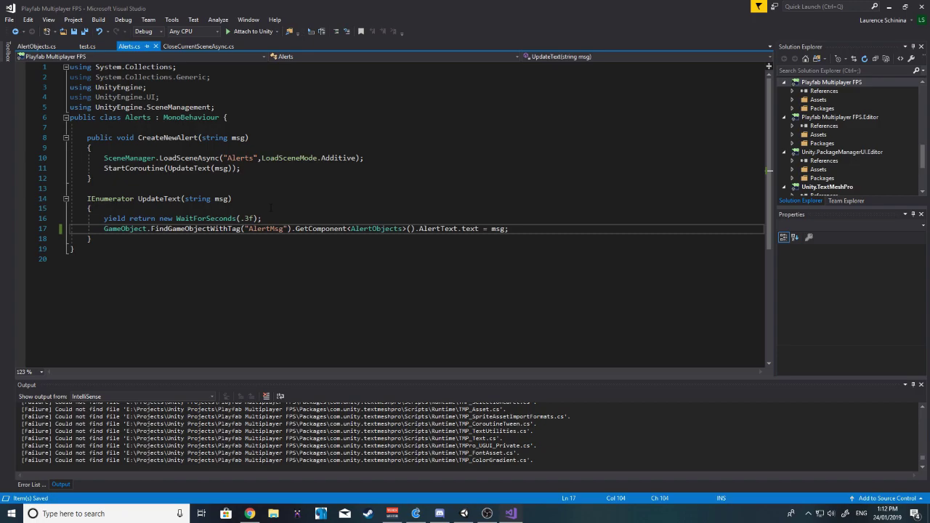
pyautogui.moveTo(531, 228); pyautogui.dragTo(104, 228)
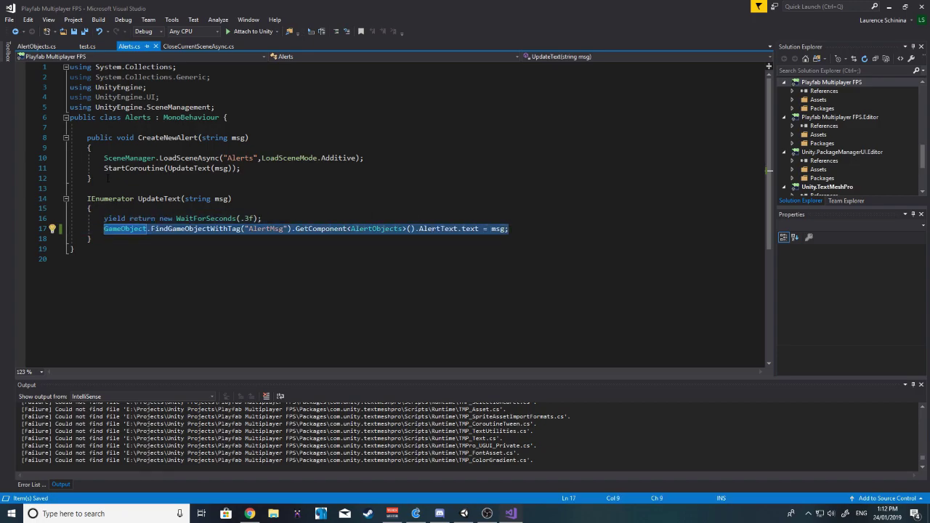
pyautogui.click(273, 170)
pyautogui.hotkey('ctrl', 'k')
pyautogui.hotkey('ctrl', 'c')
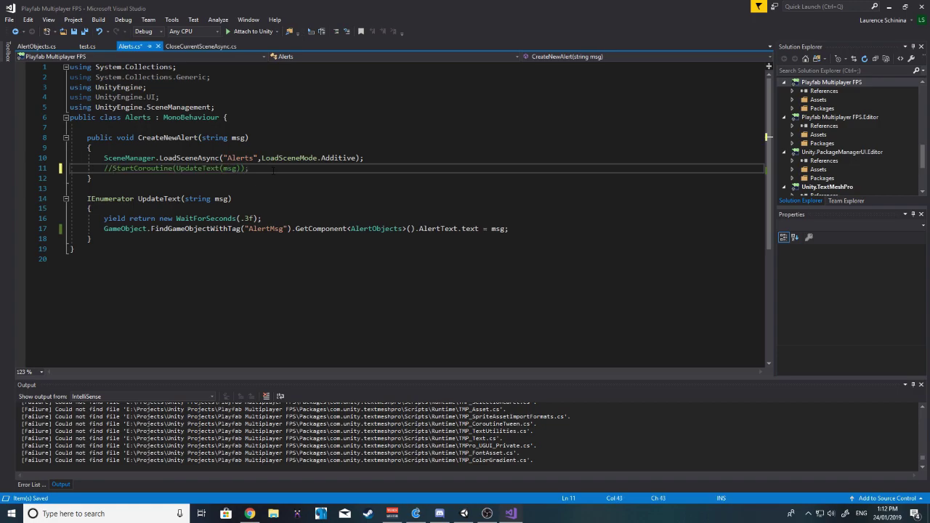
pyautogui.press('Return')
pyautogui.hotkey('ctrl', 'v')
pyautogui.hotkey('ctrl', 's')
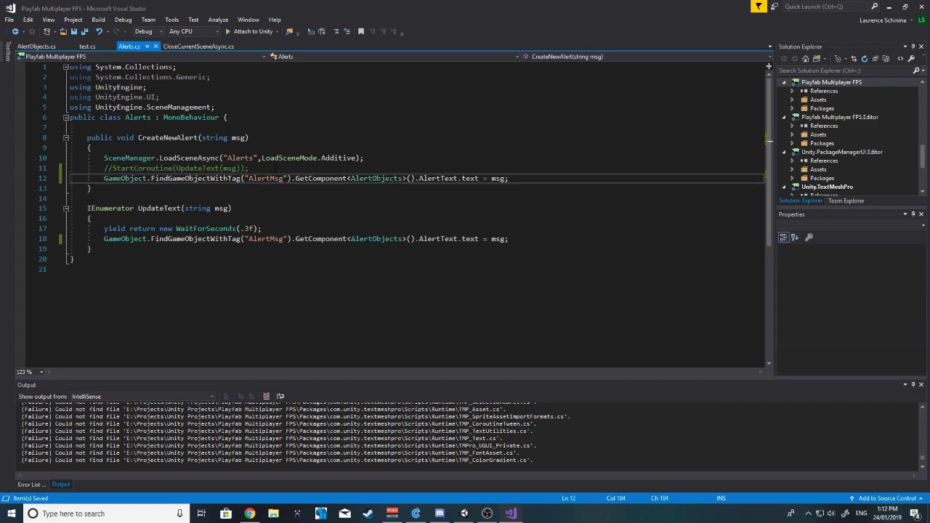
# Return to Unity and clear the NullReferenceException from the console
pyautogui.click(888, 7)
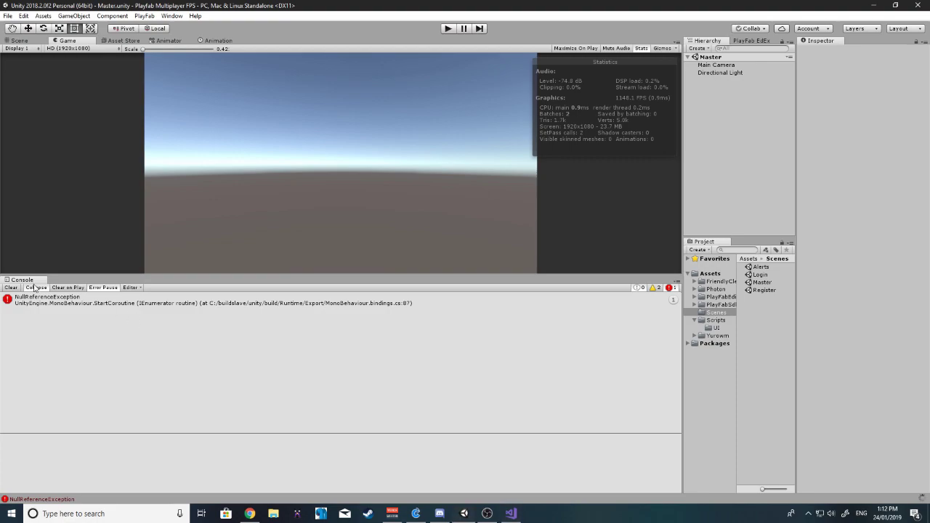
pyautogui.click(7, 297)
pyautogui.click(10, 288)
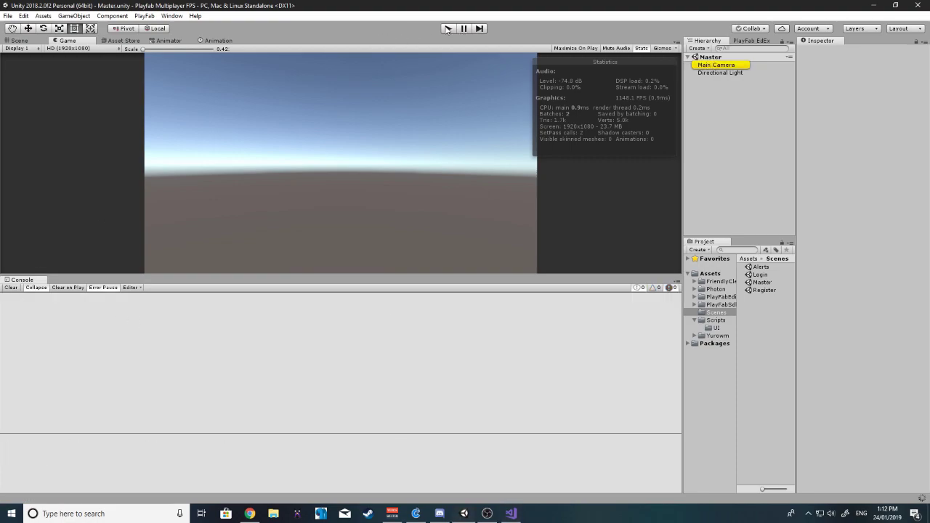
# Test-run the Master scene, inspect the NullReferenceException and the loaded Alerts scene's EventSystem and Canvas, and stop the run
pyautogui.click(448, 29)
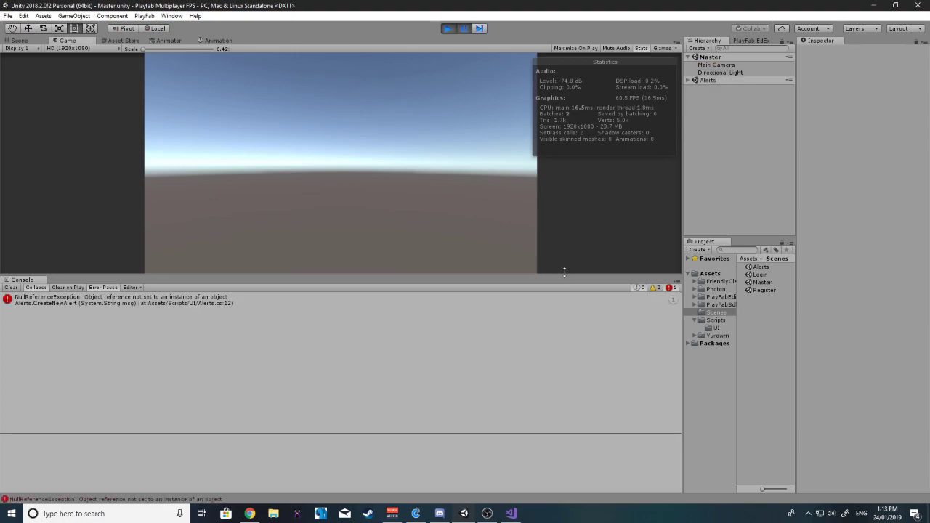
pyautogui.click(209, 301)
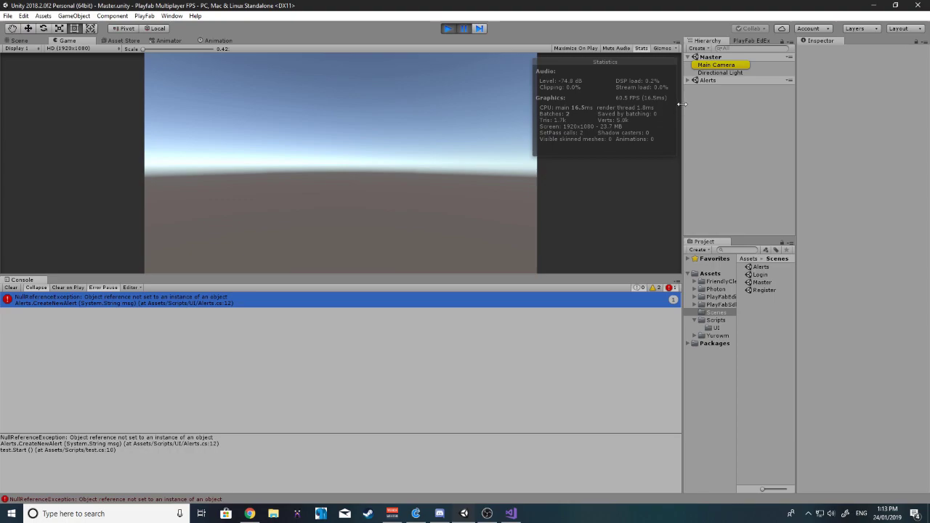
pyautogui.click(728, 96)
pyautogui.click(720, 90)
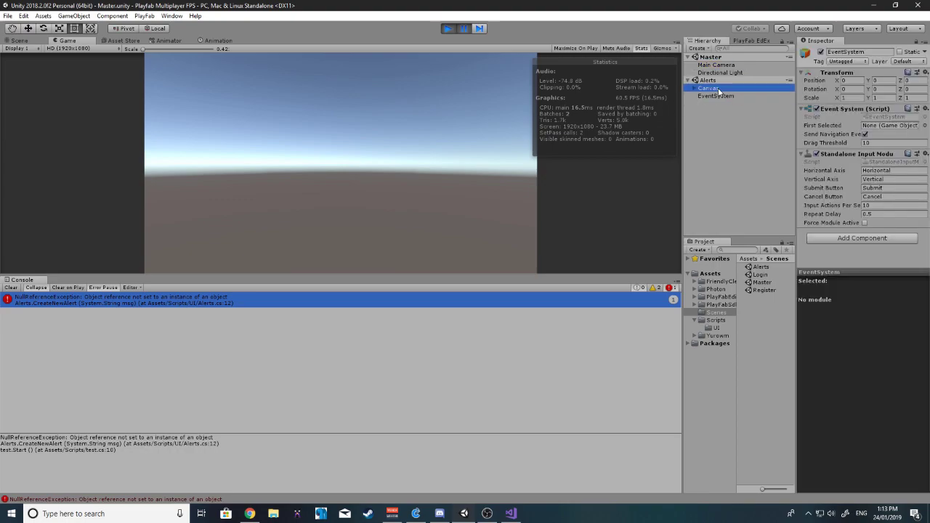
pyautogui.click(449, 28)
# In Alerts.cs, undo the pasted AlertText assignment and the commenting-out of the StartCoroutine call in CreateNewAlert
pyautogui.click(511, 514)
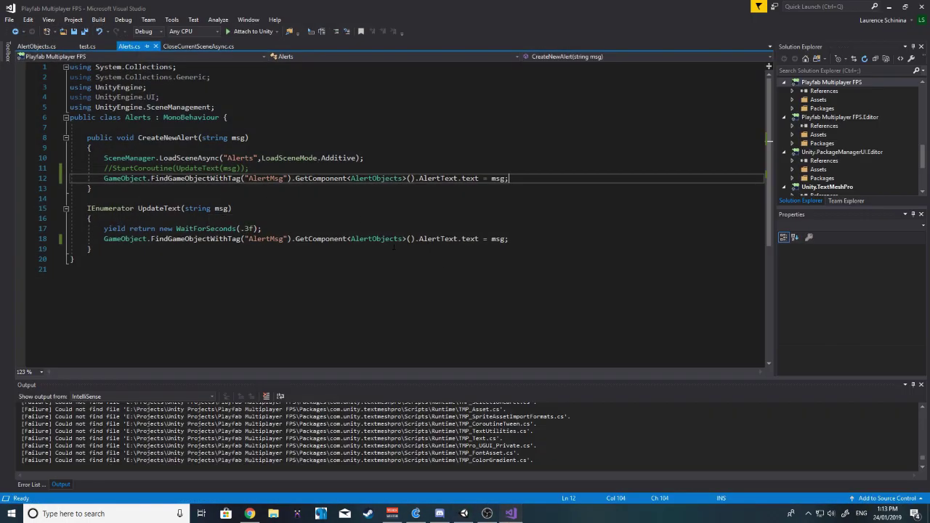
pyautogui.click(253, 218)
pyautogui.click(166, 181)
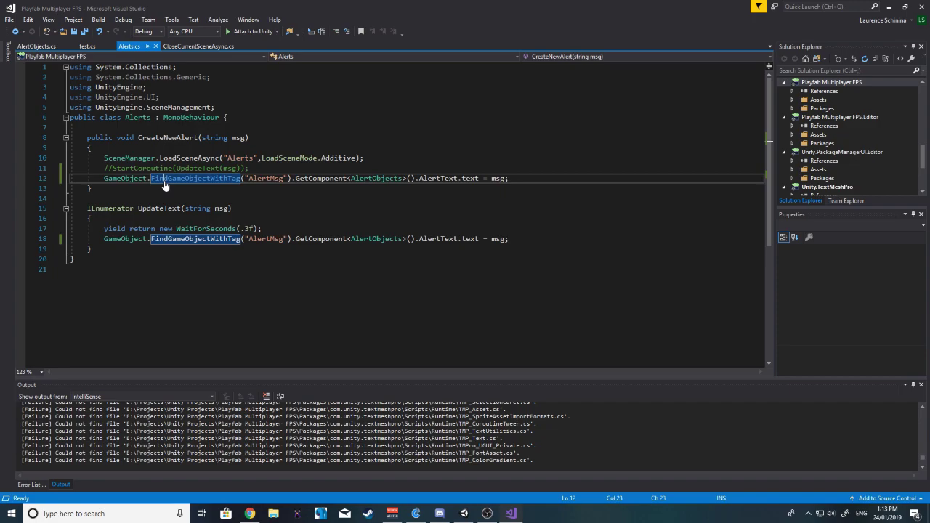
pyautogui.hotkey('ctrl', 'z')
pyautogui.hotkey('ctrl', 'z')
pyautogui.hotkey('ctrl', 'z')
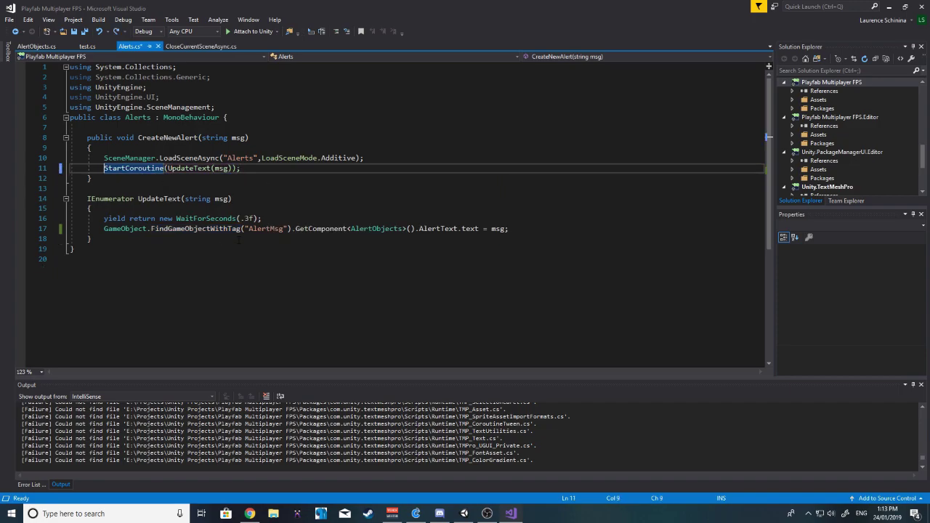
# Recheck the Unity console error, and review the LoadSceneAsync and StartCoroutine calls and UpdateText's tag lookup in Alerts.cs
pyautogui.click(464, 514)
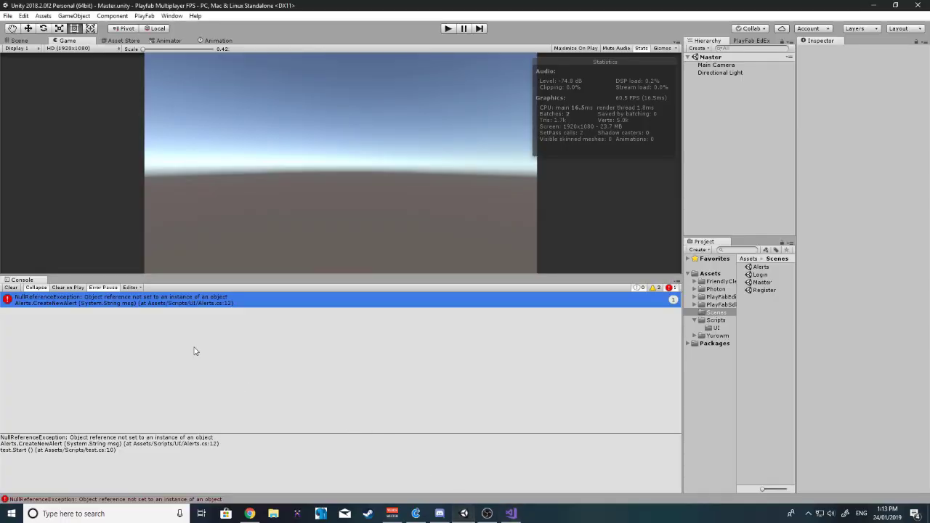
pyautogui.click(512, 514)
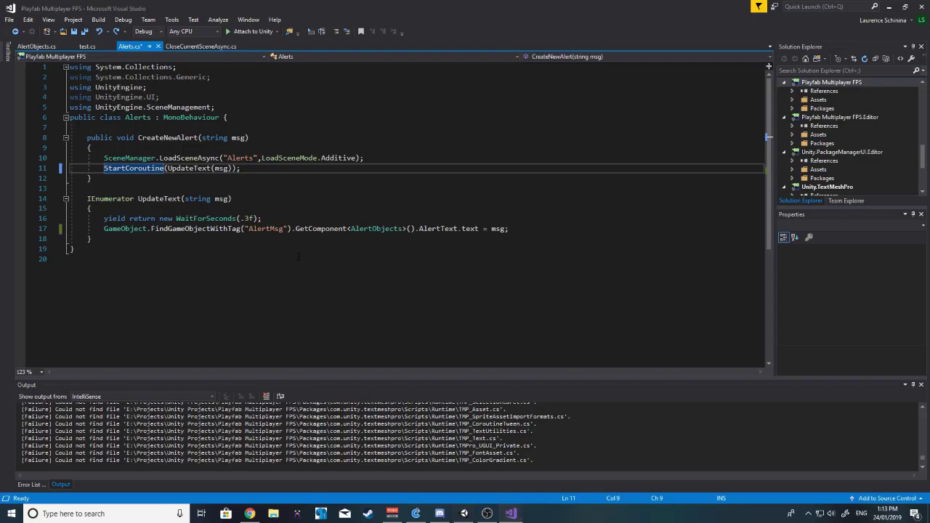
pyautogui.click(284, 232)
pyautogui.click(225, 209)
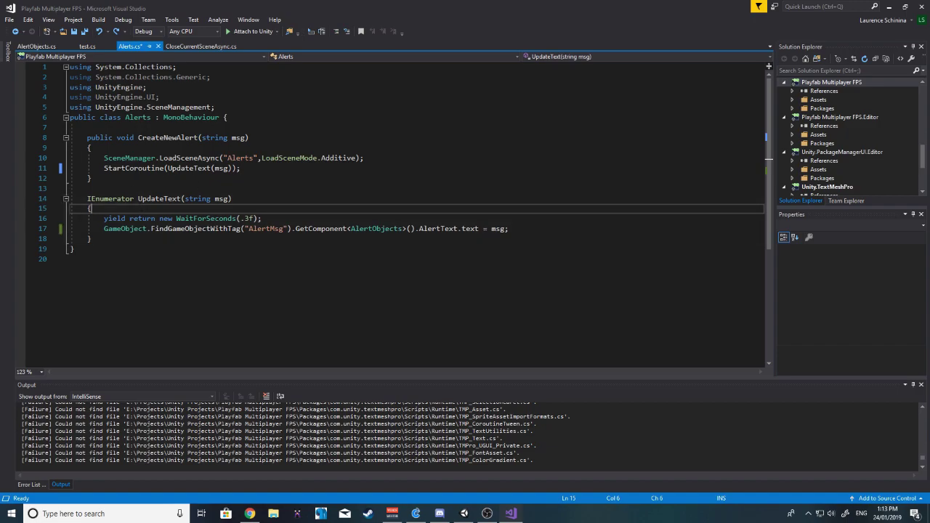
pyautogui.moveTo(161, 138); pyautogui.dragTo(235, 157)
pyautogui.click(316, 157)
pyautogui.click(385, 158)
pyautogui.moveTo(385, 158); pyautogui.dragTo(100, 160)
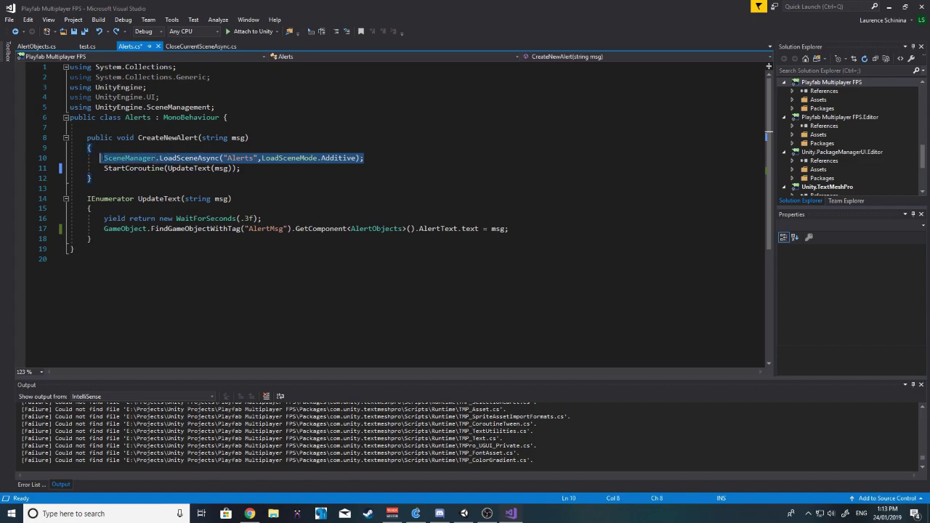
pyautogui.click(146, 168)
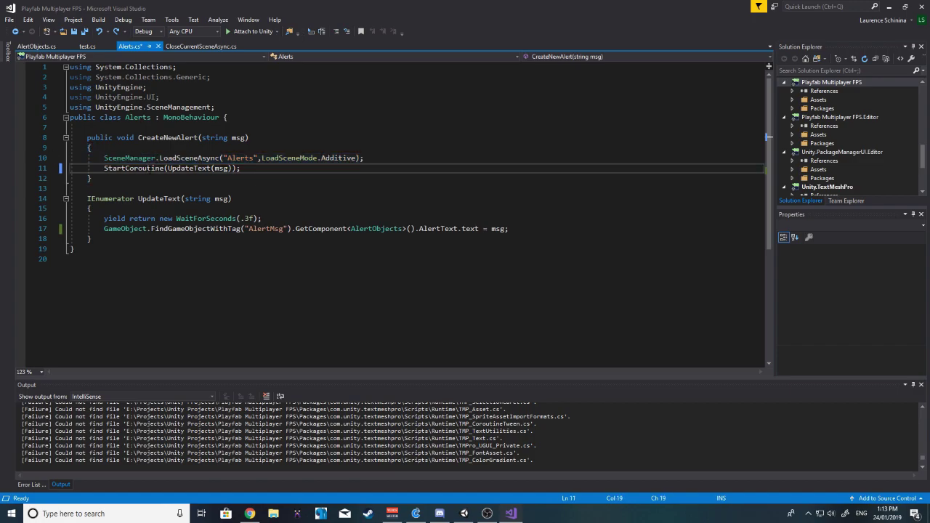
pyautogui.moveTo(243, 167); pyautogui.dragTo(104, 167)
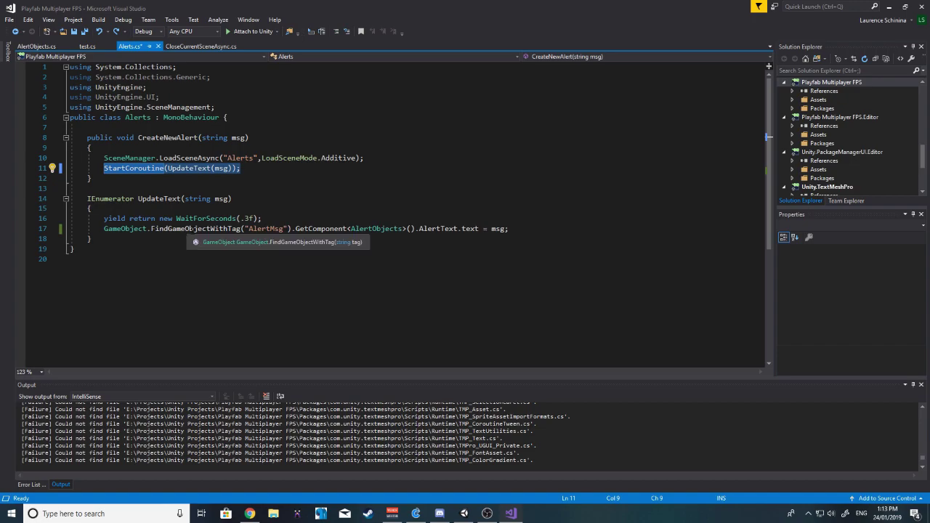
pyautogui.moveTo(351, 229); pyautogui.dragTo(150, 229)
# Set the WaitForSeconds delay in UpdateText to 2 and save Alerts.cs
pyautogui.doubleClick(249, 219)
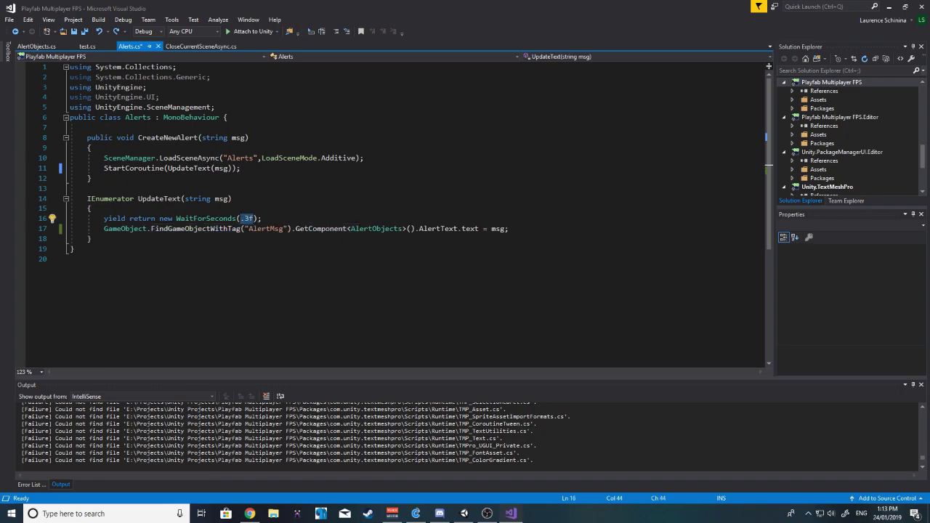
pyautogui.write('2')
pyautogui.hotkey('ctrl', 's')
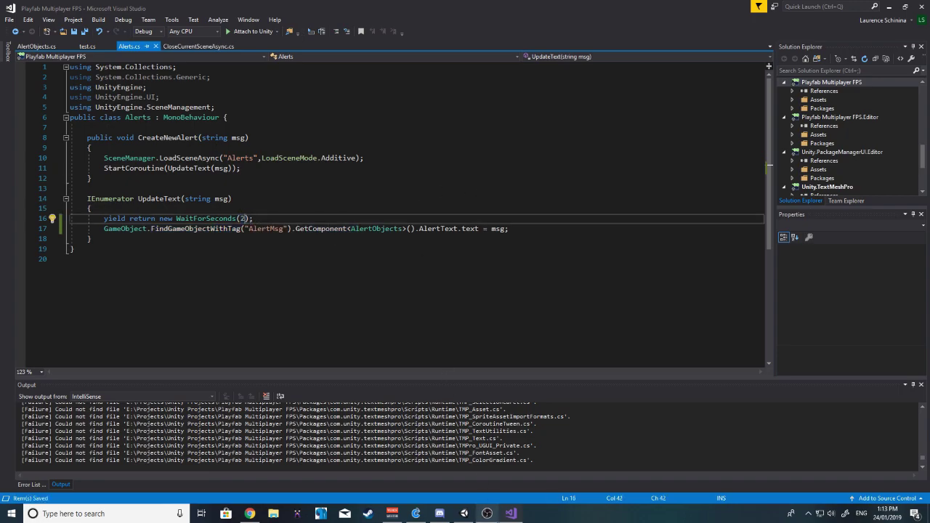
# Switch to Unity, clear the console, test-run the Master scene, and open the code line behind the NullReferenceException
pyautogui.click(485, 513)
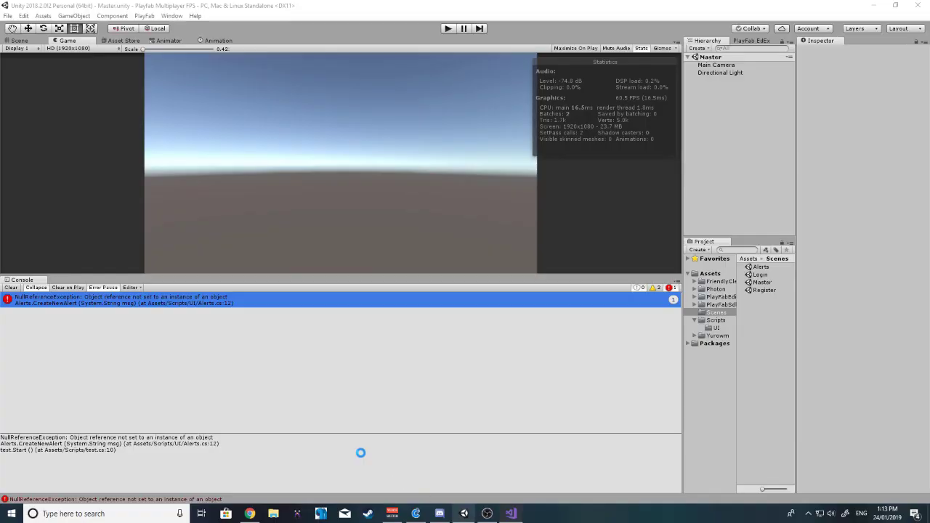
pyautogui.click(11, 289)
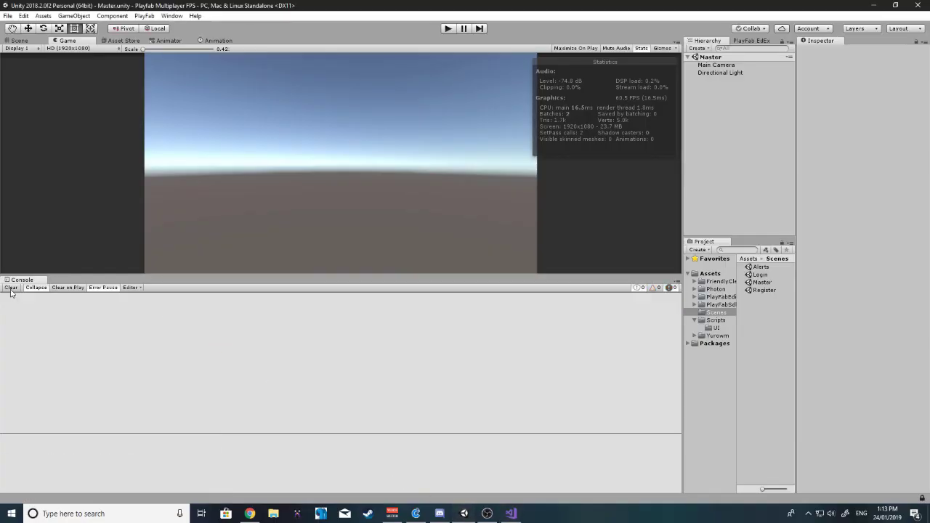
pyautogui.click(448, 28)
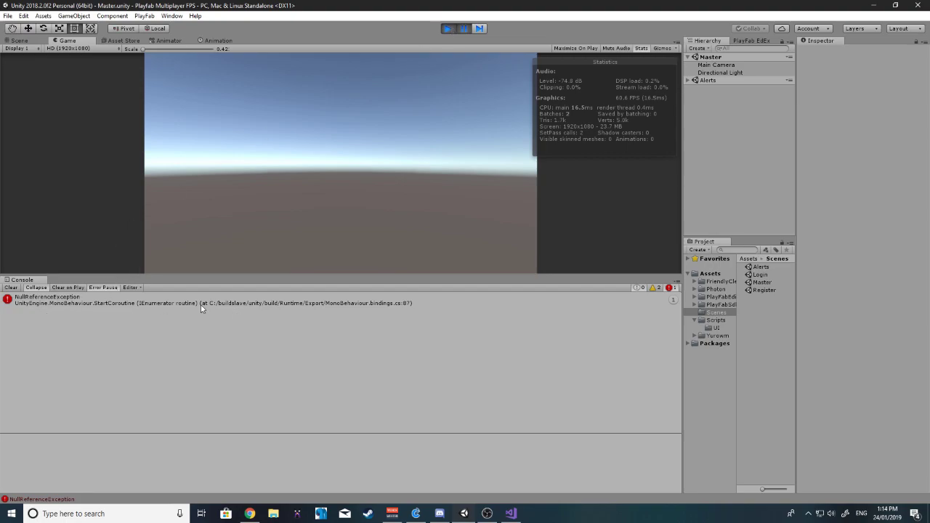
pyautogui.click(125, 304)
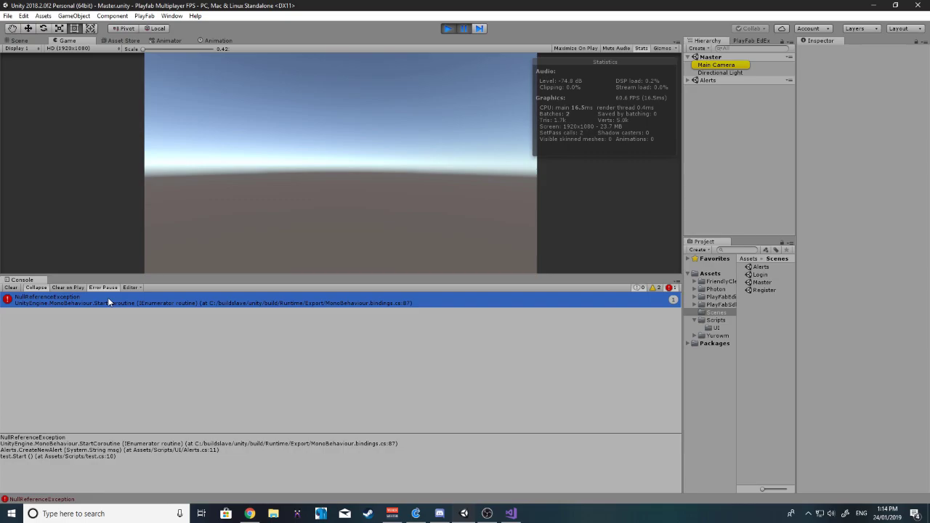
pyautogui.doubleClick(107, 297)
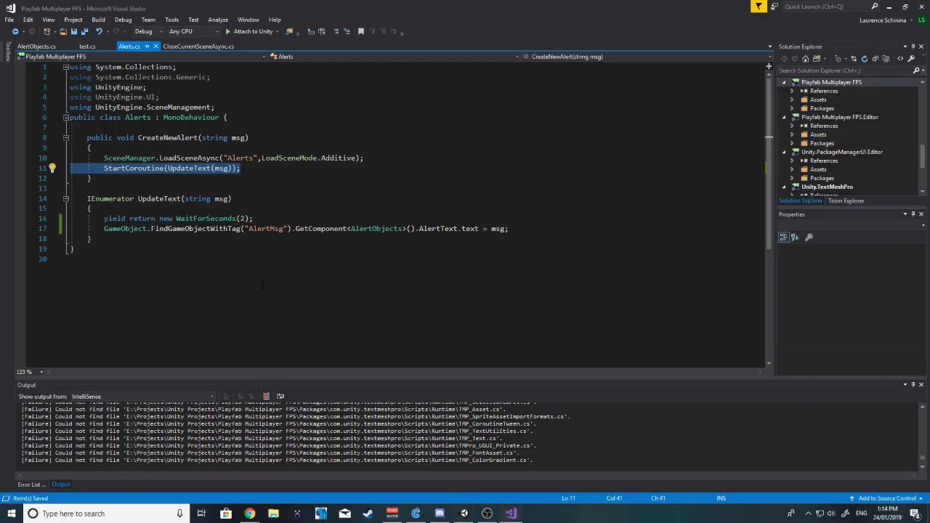
# Look through the available overloads of the StartCoroutine call in CreateNewAlert
pyautogui.click(185, 188)
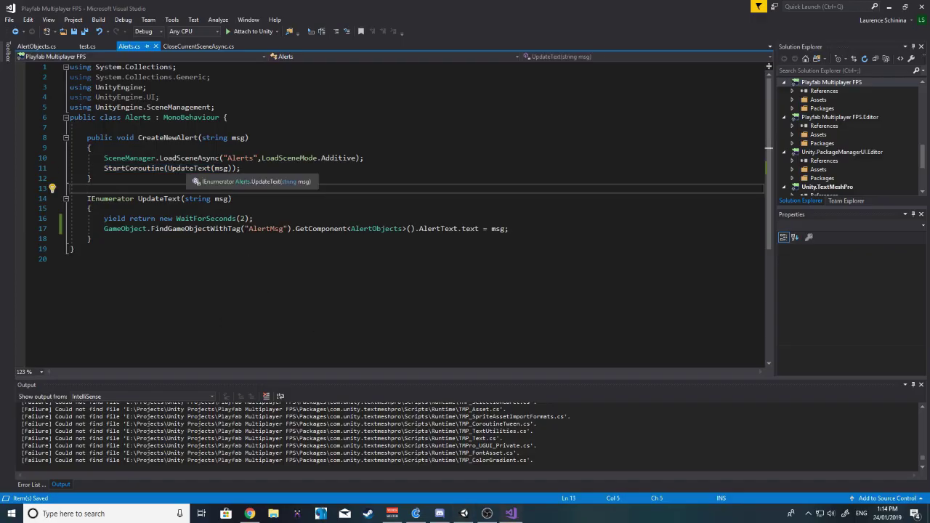
pyautogui.click(167, 168)
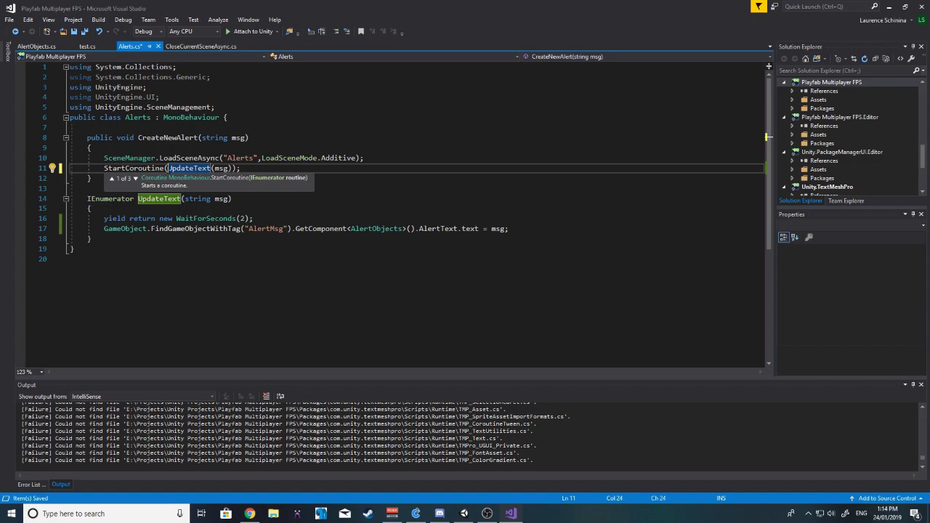
pyautogui.press('Up')
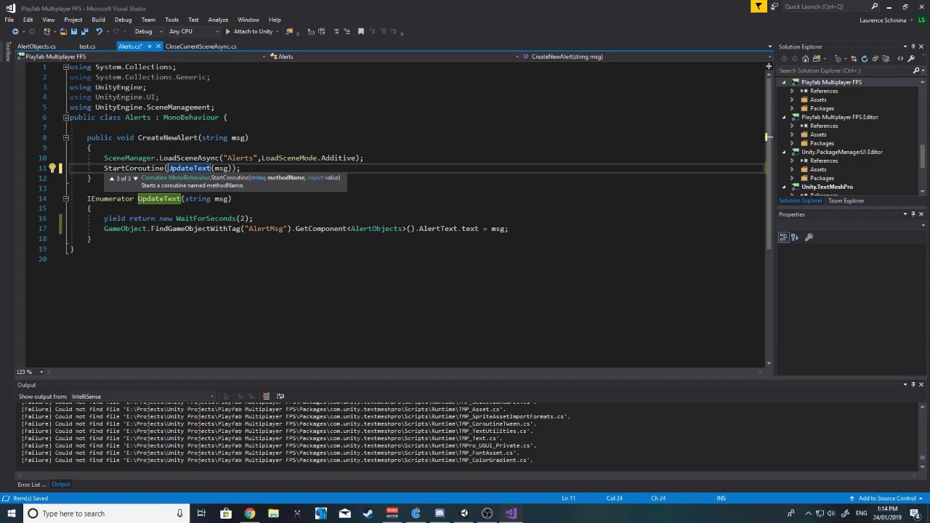
pyautogui.press('Up')
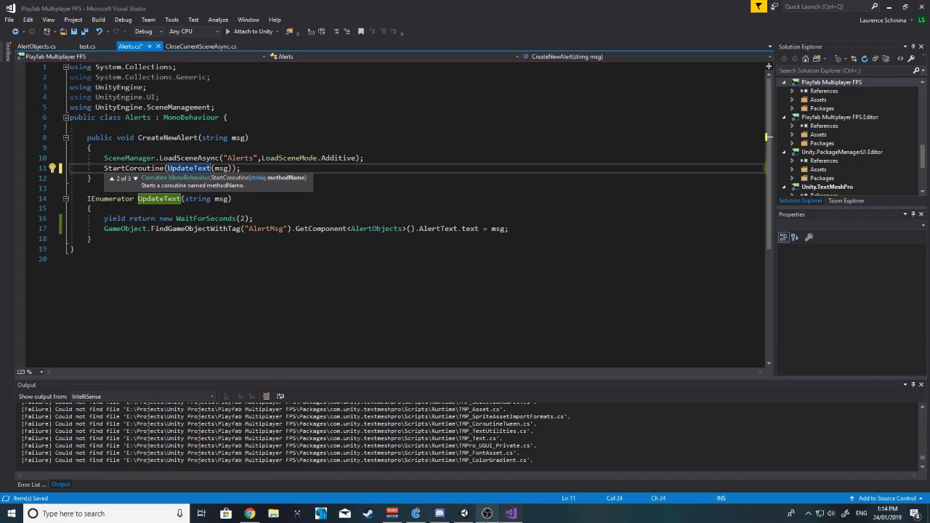
# Comment out the SceneManager.LoadSceneAsync line in CreateNewAlert and save all files
pyautogui.click(181, 158)
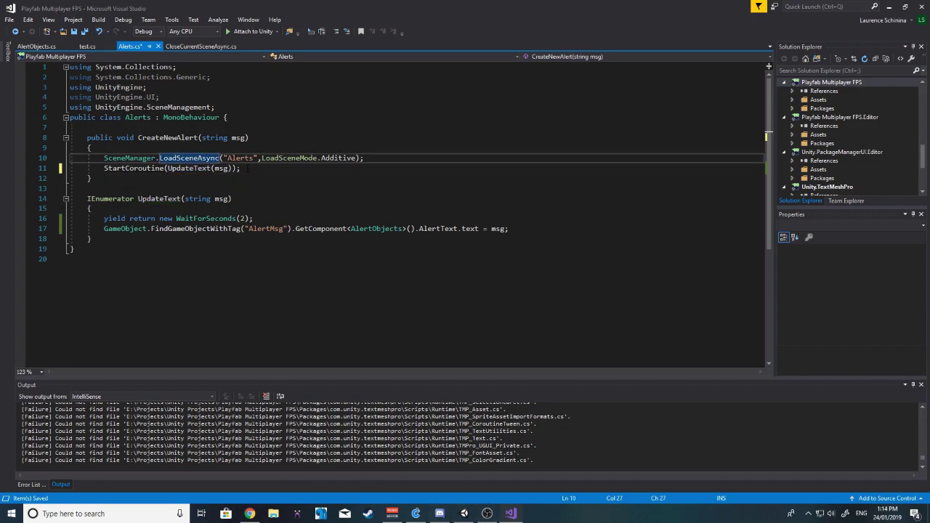
pyautogui.press('Home')
pyautogui.write('//')
pyautogui.click(84, 31)
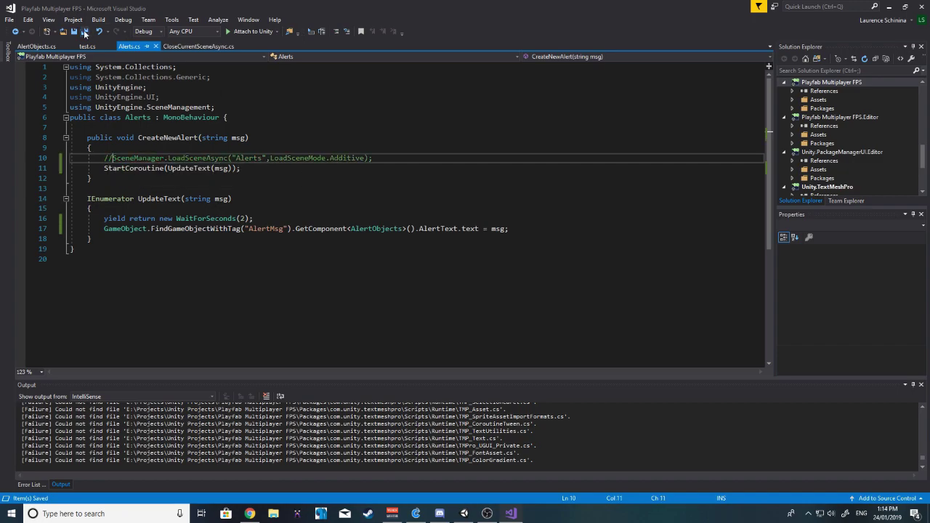
# Return to Unity, end the current run, clear the console, and test-run the Master scene once more before stopping it
pyautogui.click(882, 4)
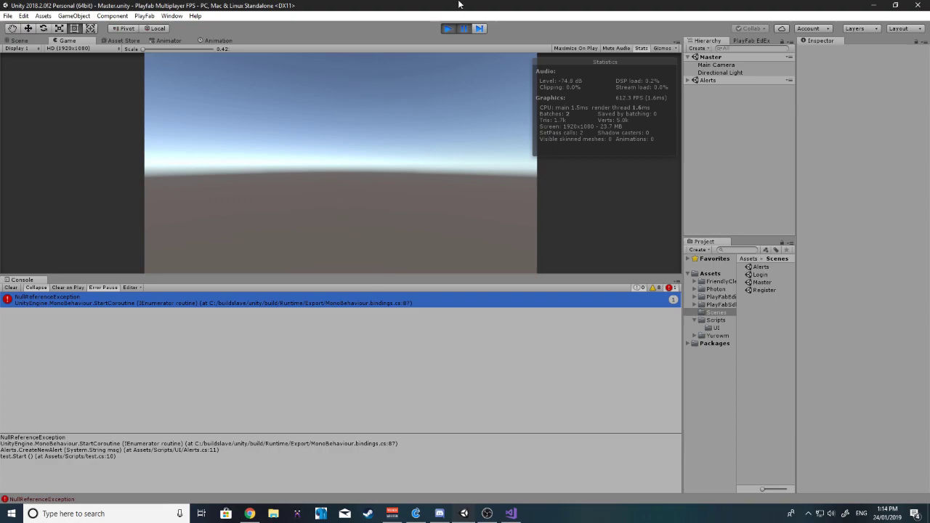
pyautogui.click(448, 28)
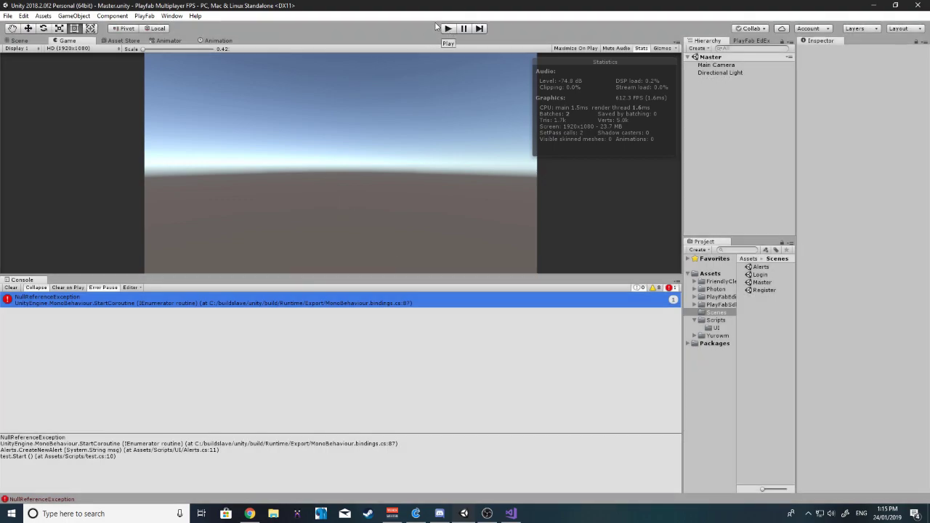
pyautogui.click(9, 288)
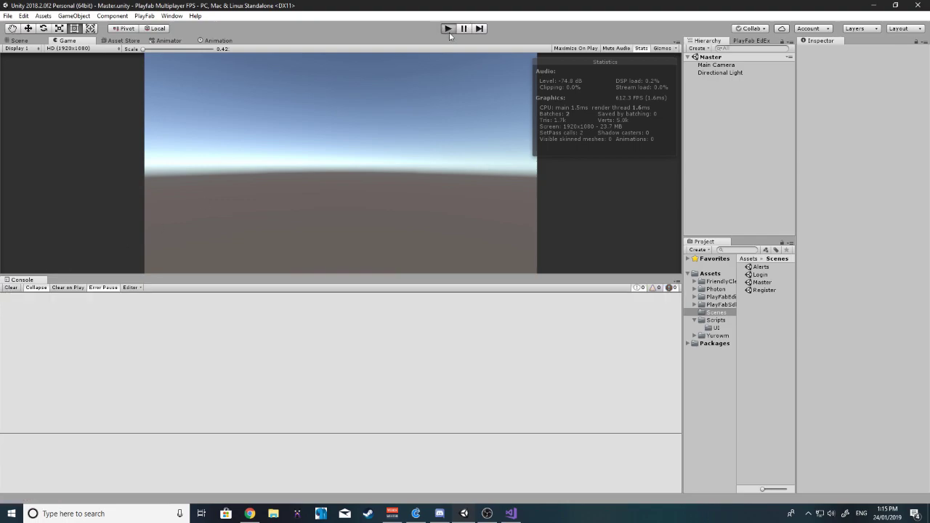
pyautogui.click(448, 29)
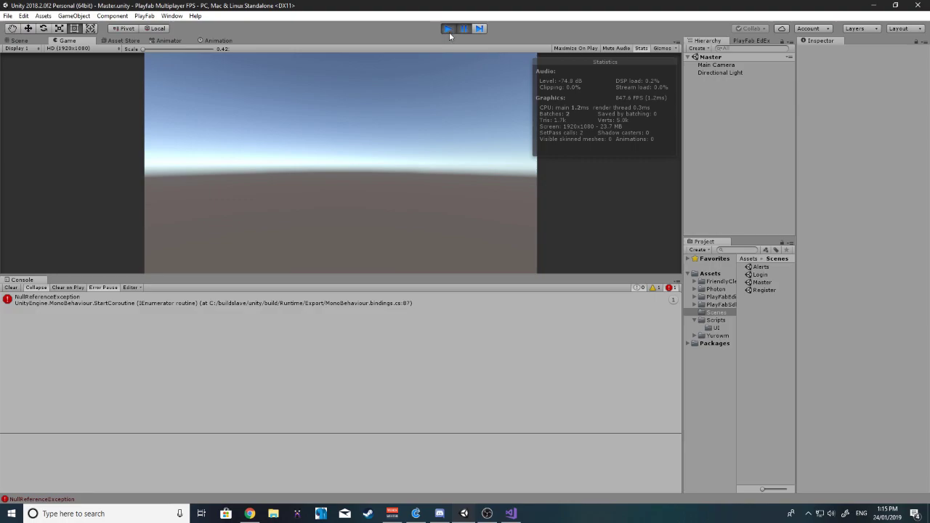
pyautogui.click(448, 29)
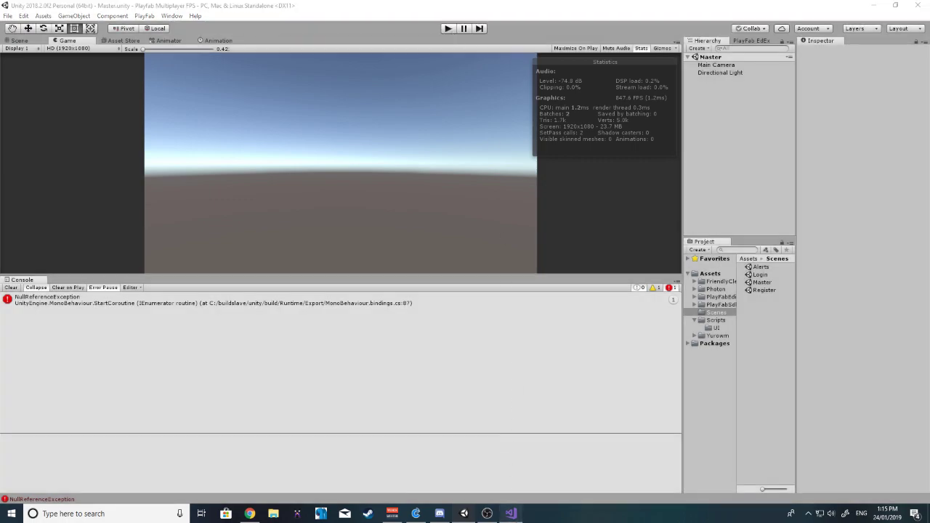
# Back in Alerts.cs, remove the MonoBehaviour inheritance from the Alerts class declaration
pyautogui.click(511, 514)
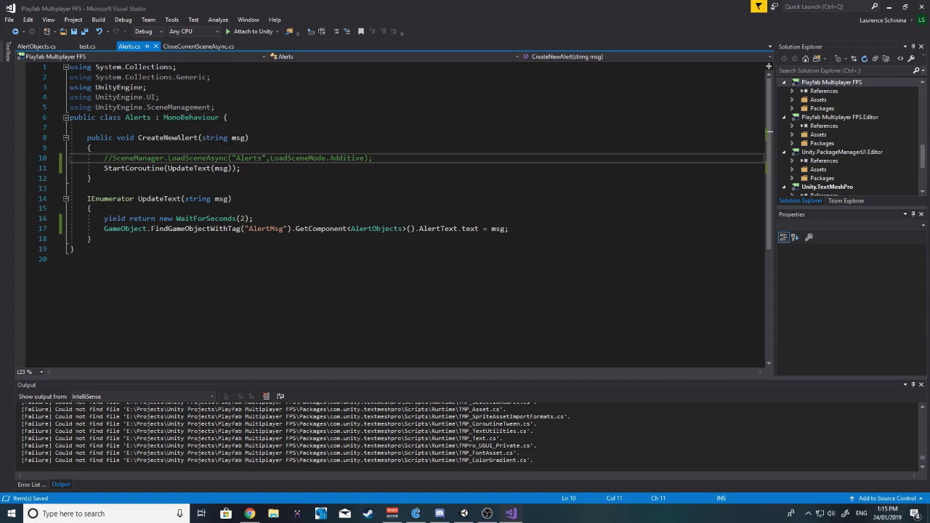
pyautogui.click(220, 117)
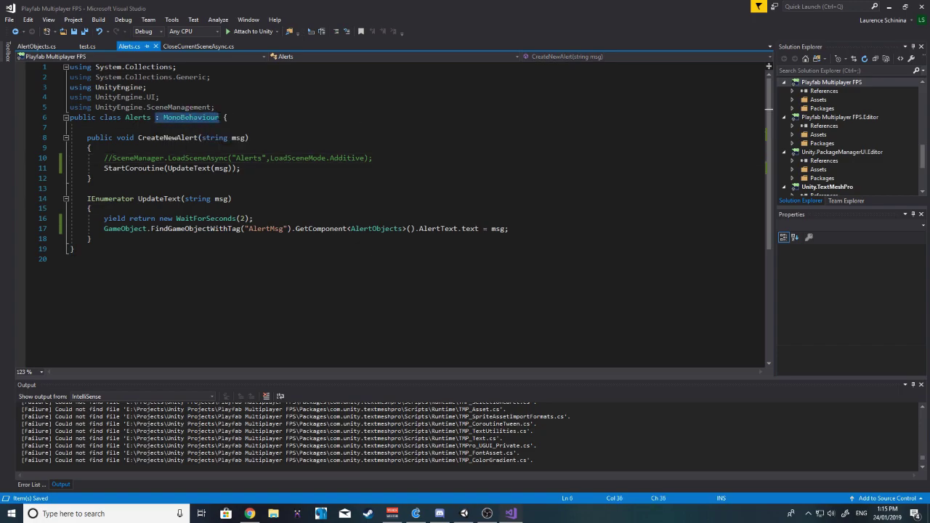
pyautogui.doubleClick(218, 118)
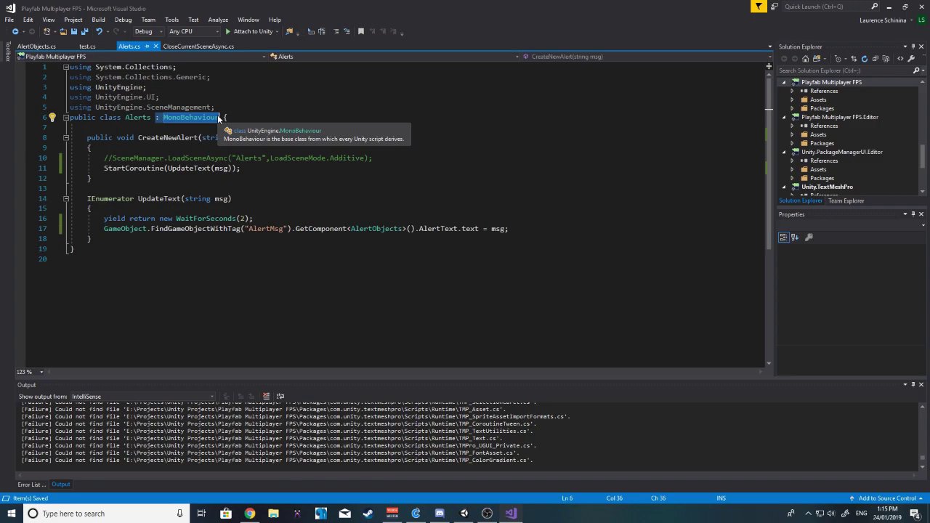
pyautogui.press('BackSpace')
pyautogui.press('BackSpace')
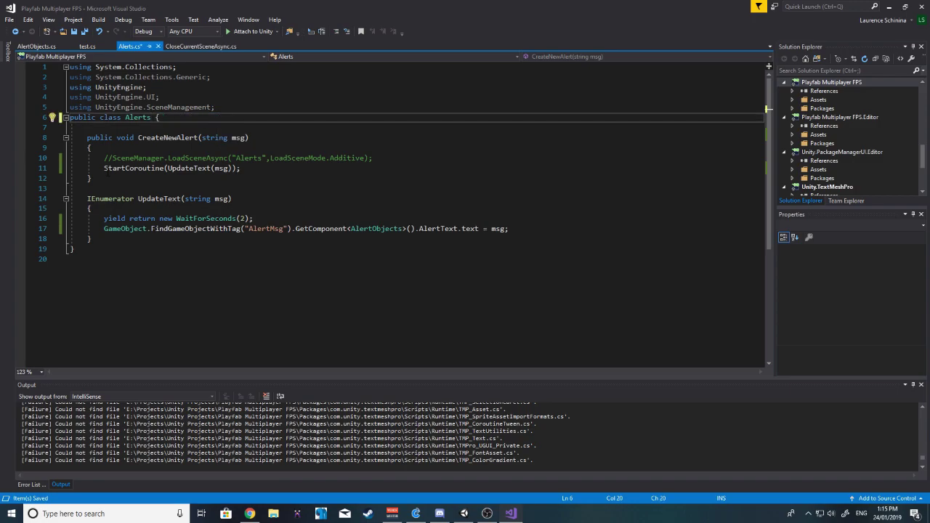
pyautogui.click(105, 169)
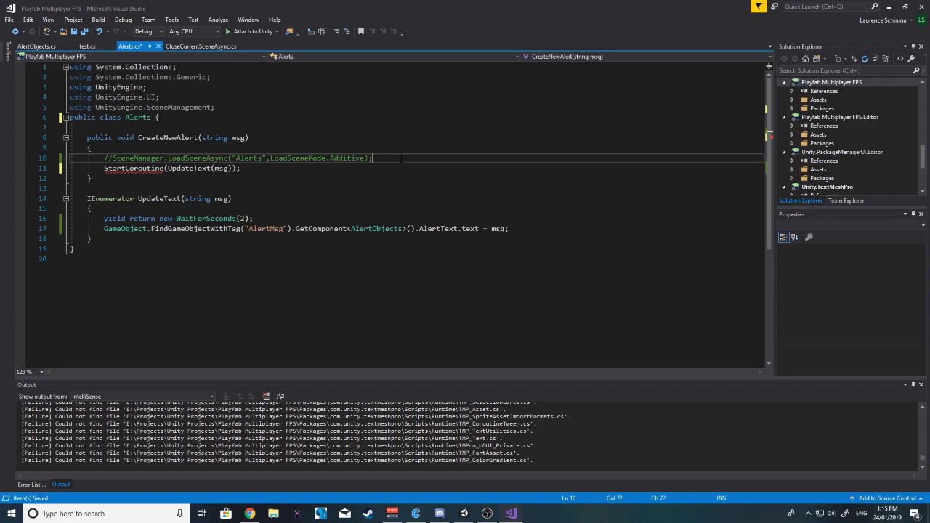
# Below the commented-out scene load in CreateNewAlert, add the line MonoBehaviour mb = new MonoBehaviour();
pyautogui.press('Return')
pyautogui.write('MonoBehaviour.star')
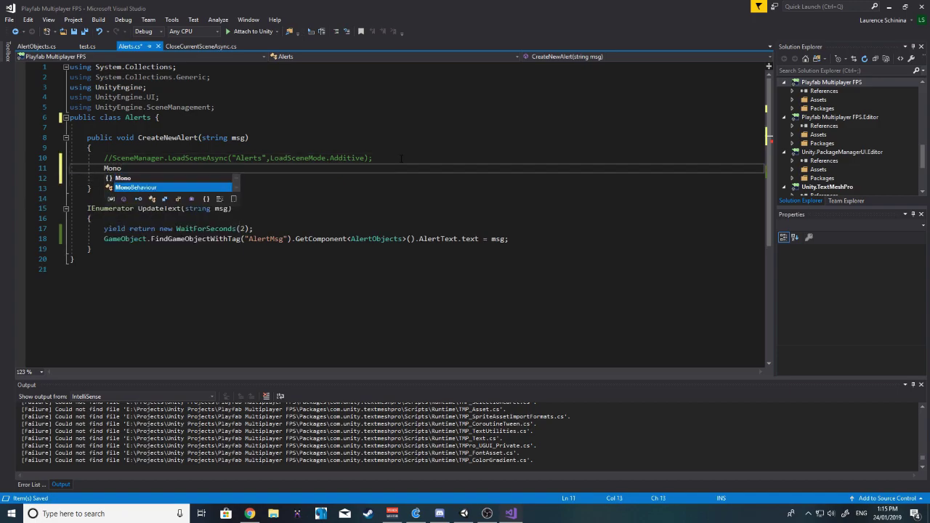
pyautogui.press('BackSpace')
pyautogui.press('BackSpace')
pyautogui.press('BackSpace')
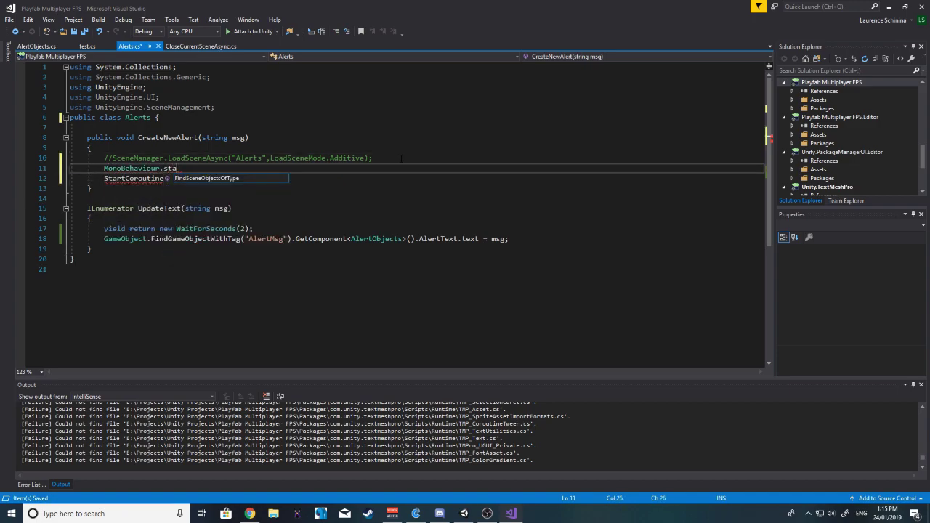
pyautogui.press('BackSpace')
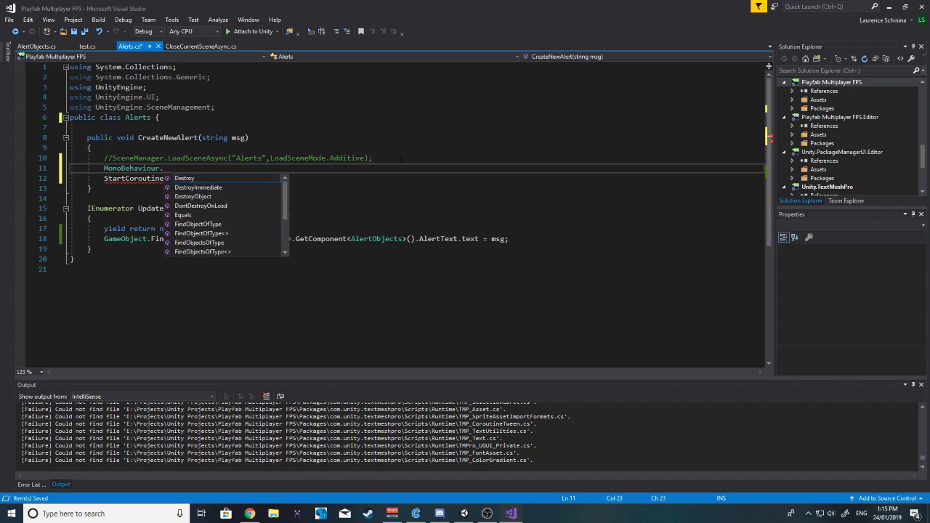
pyautogui.press('BackSpace')
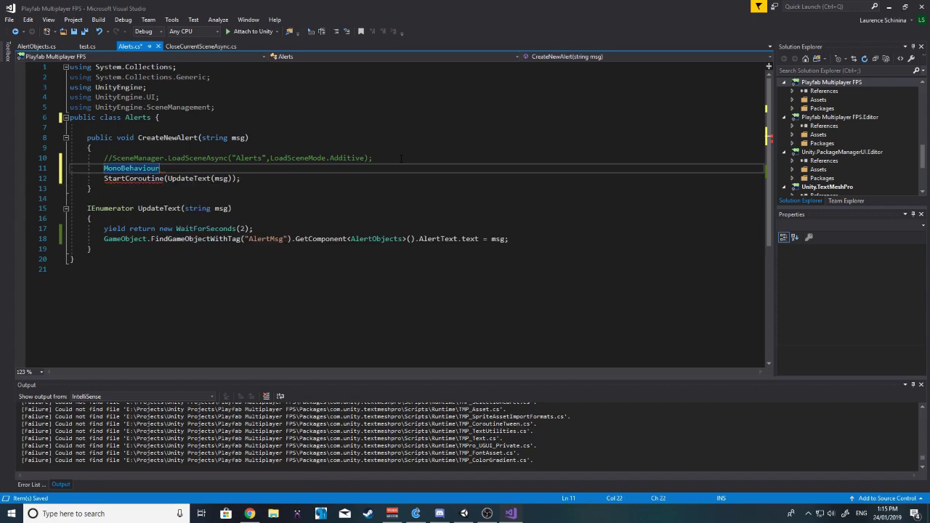
pyautogui.write('mb ')
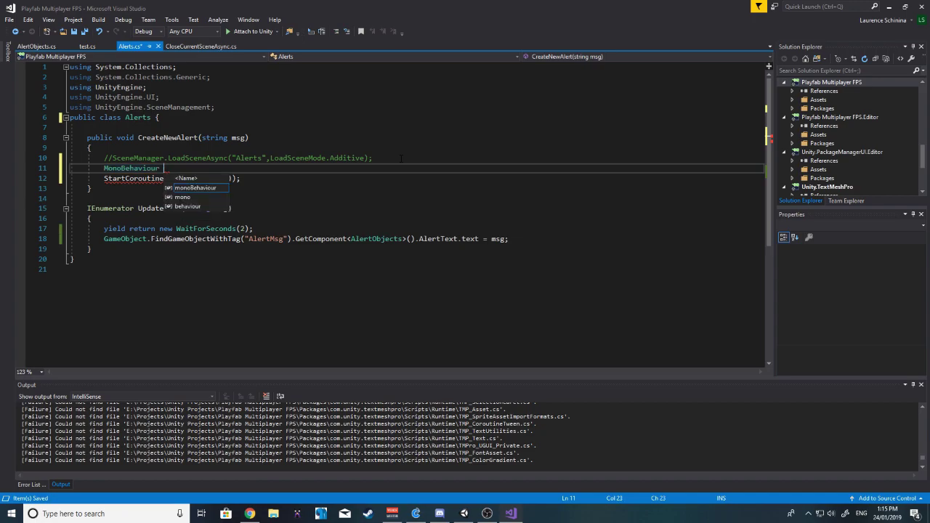
pyautogui.write('= n')
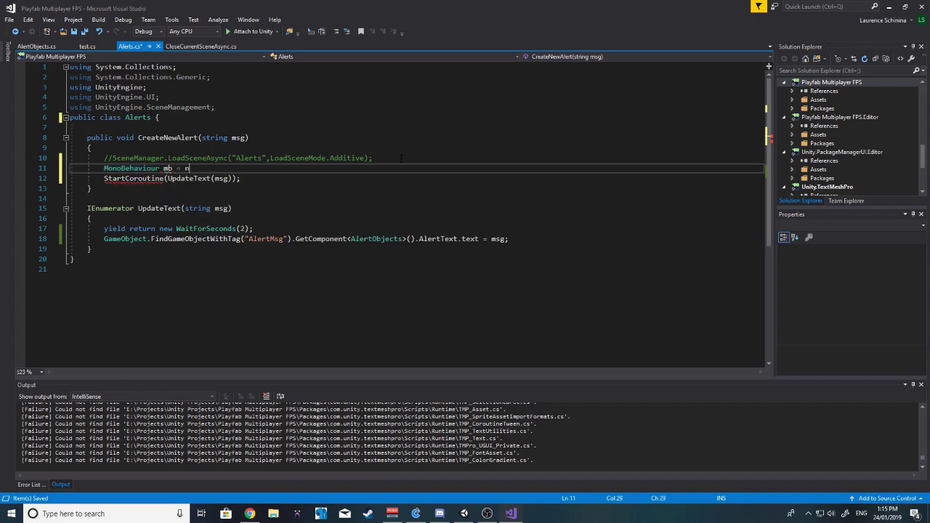
pyautogui.write('ew MonoBehaviour();')
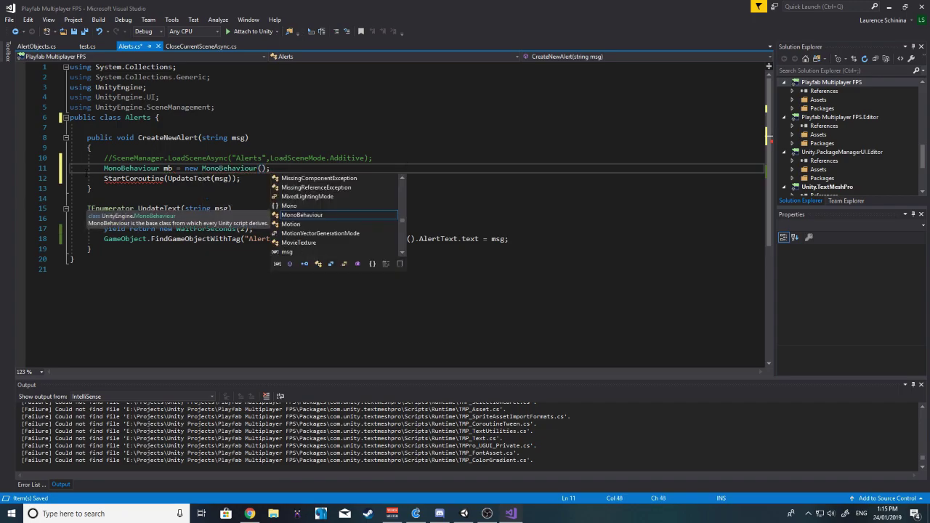
# Prefix the StartCoroutine call in CreateNewAlert with mb. and save the script
pyautogui.click(104, 178)
pyautogui.write('mb.')
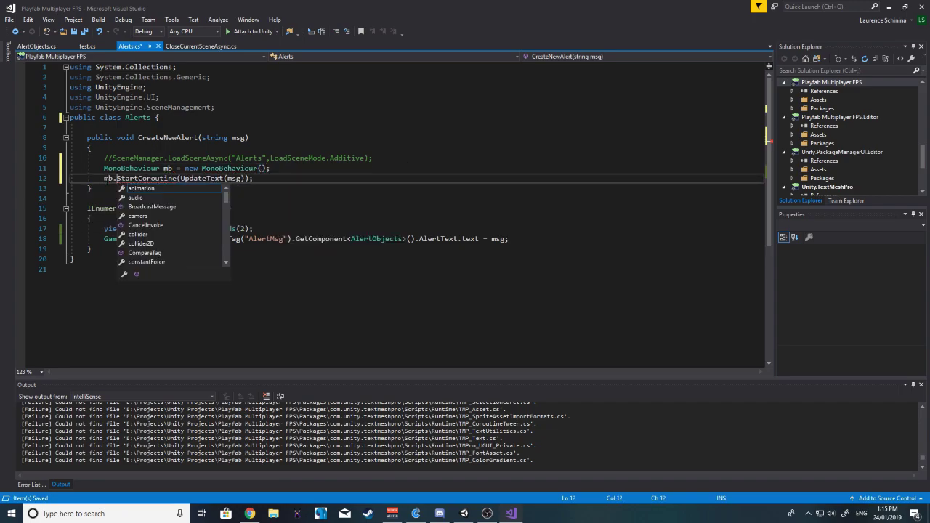
pyautogui.click(138, 168)
pyautogui.hotkey('ctrl', 's')
# Make the UpdateText coroutine public and save Alerts.cs
pyautogui.click(87, 208)
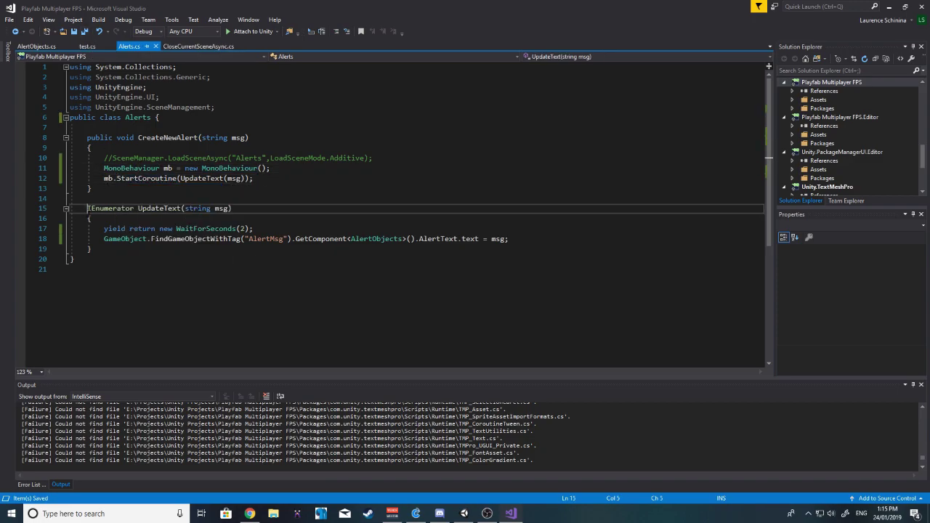
pyautogui.write('public ')
pyautogui.write('ic')
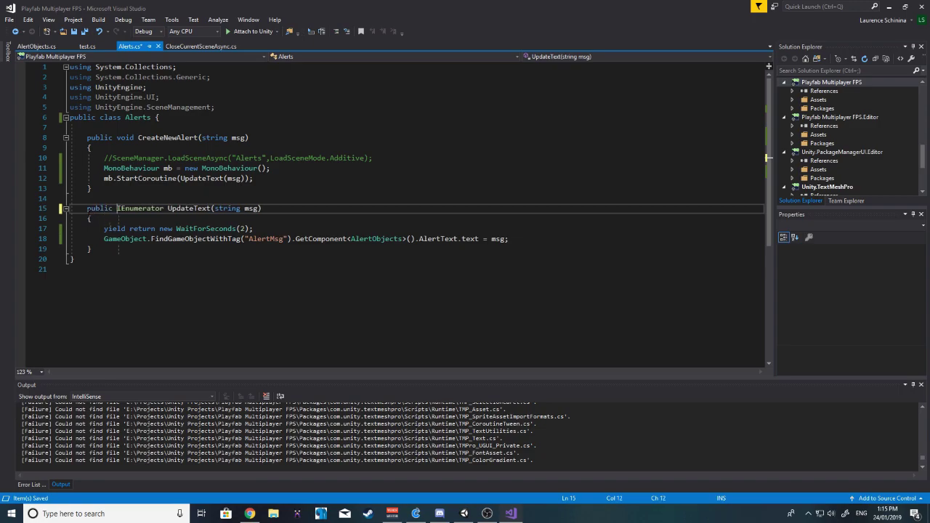
pyautogui.hotkey('ctrl', 's')
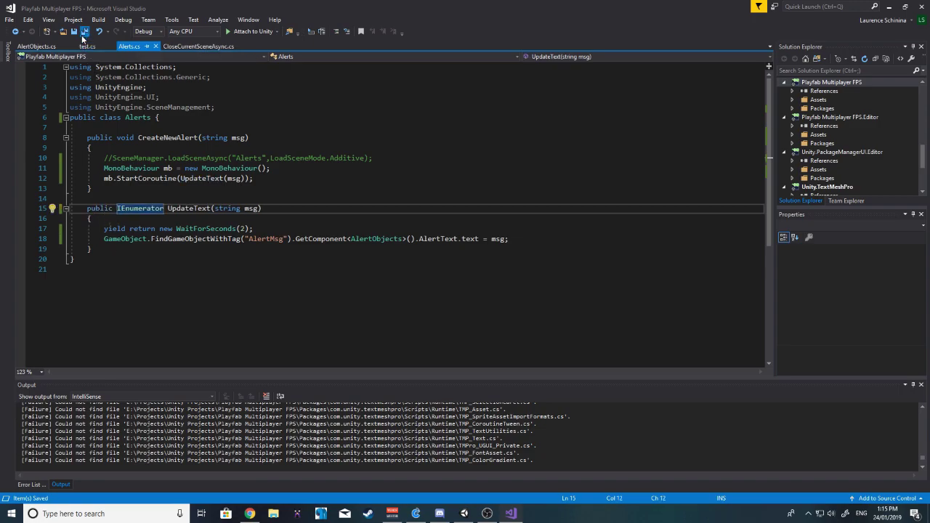
# Switch to Unity, clear the console, test-run the Master scene, inspect the logged error's stack trace, and stop the run
pyautogui.click(888, 11)
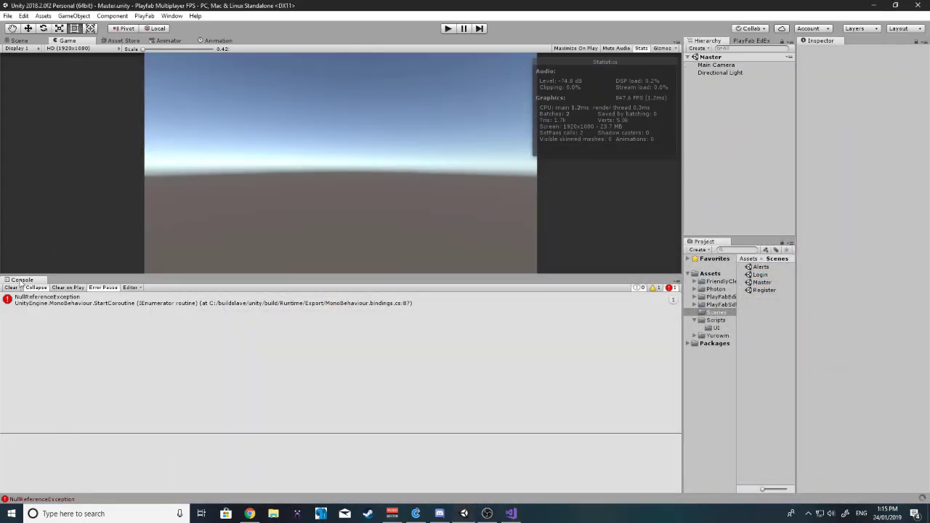
pyautogui.click(11, 287)
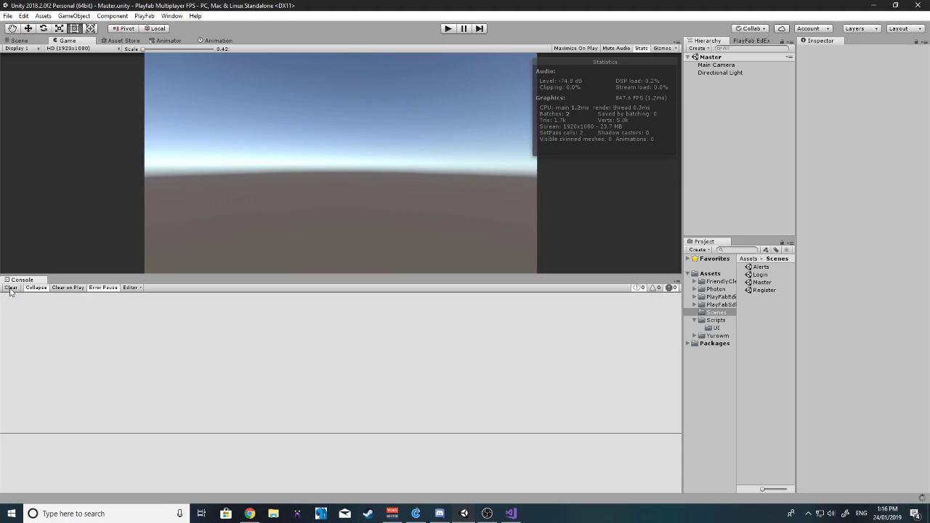
pyautogui.click(449, 28)
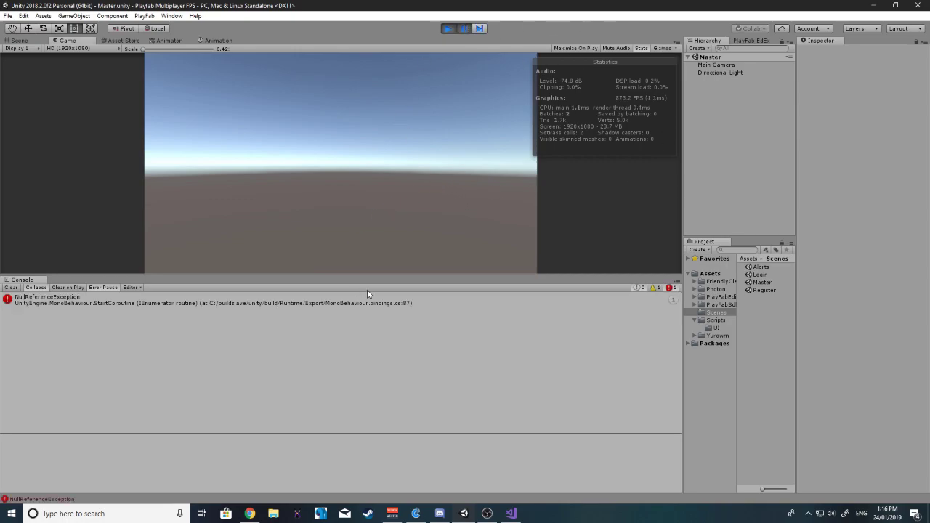
pyautogui.click(355, 300)
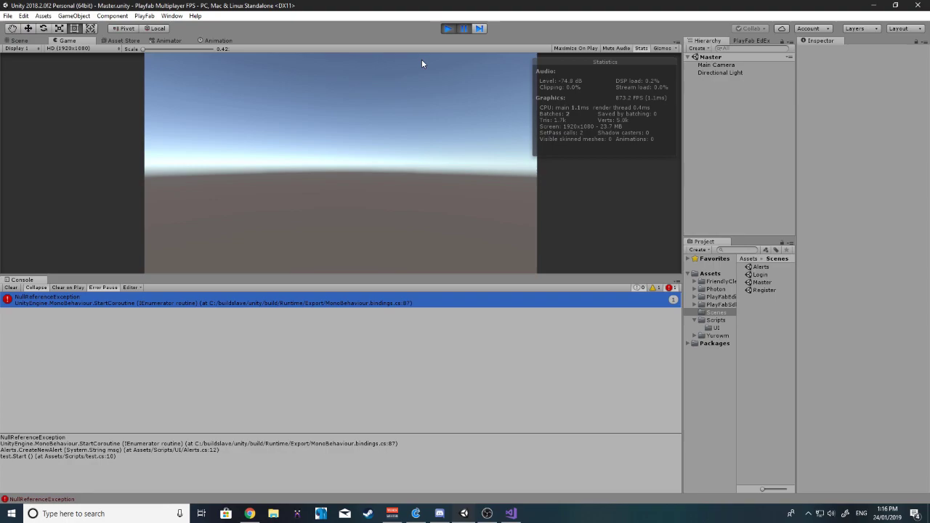
pyautogui.click(446, 29)
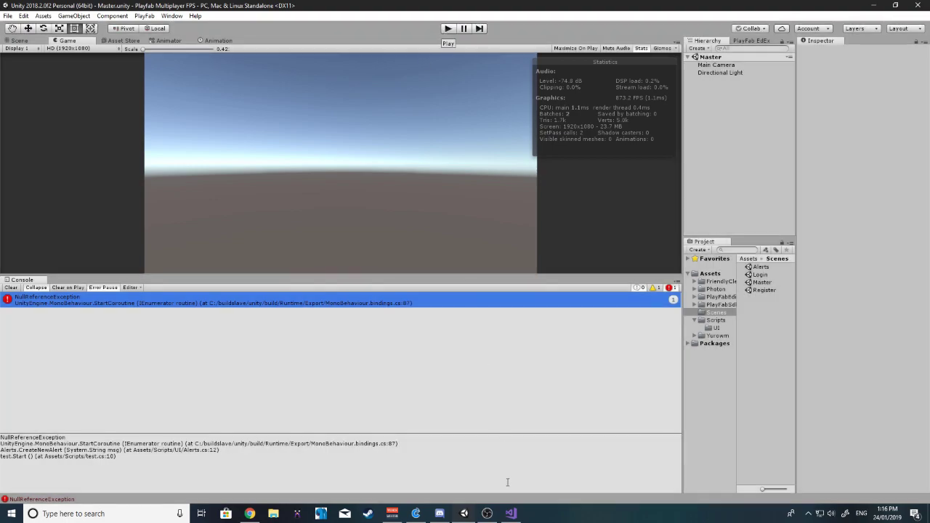
# Return to Alerts.cs in Visual Studio and make the Alerts class inherit from MonoBehaviour again
pyautogui.click(510, 513)
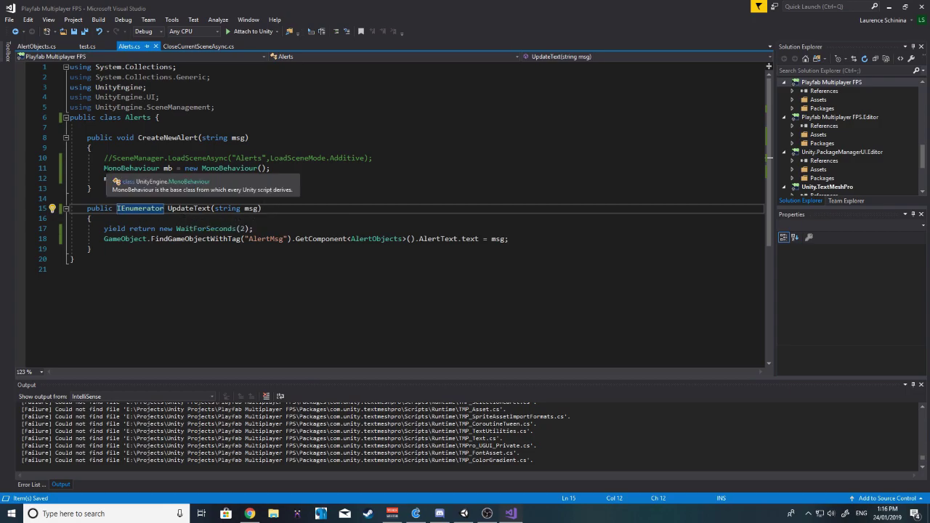
pyautogui.click(104, 168)
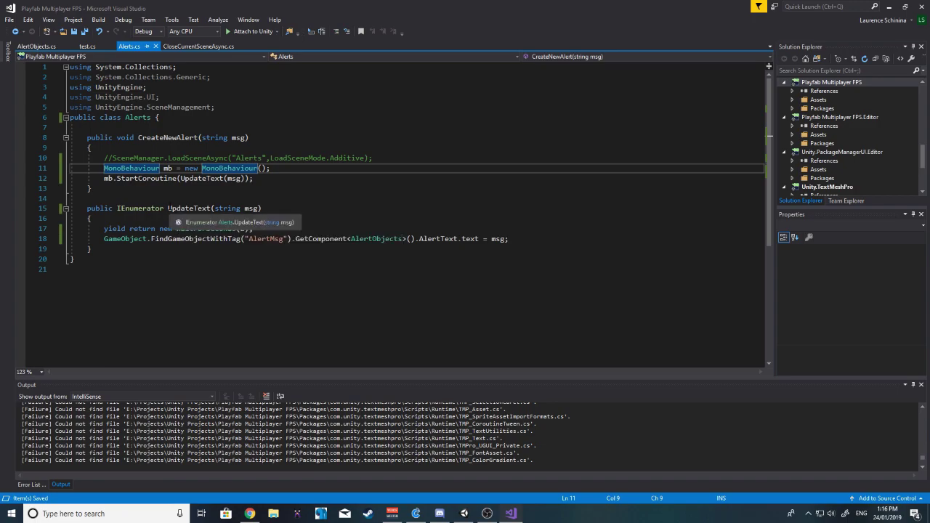
pyautogui.click(151, 117)
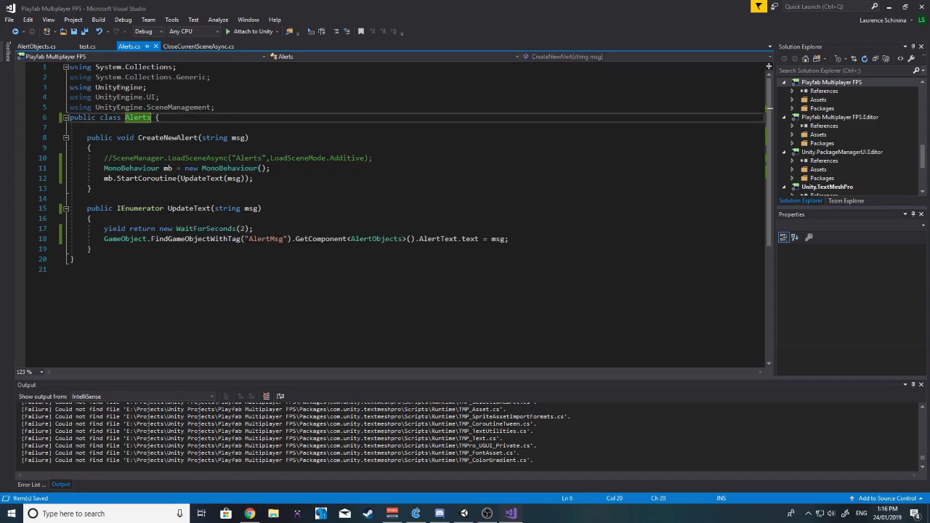
pyautogui.write(': mono')
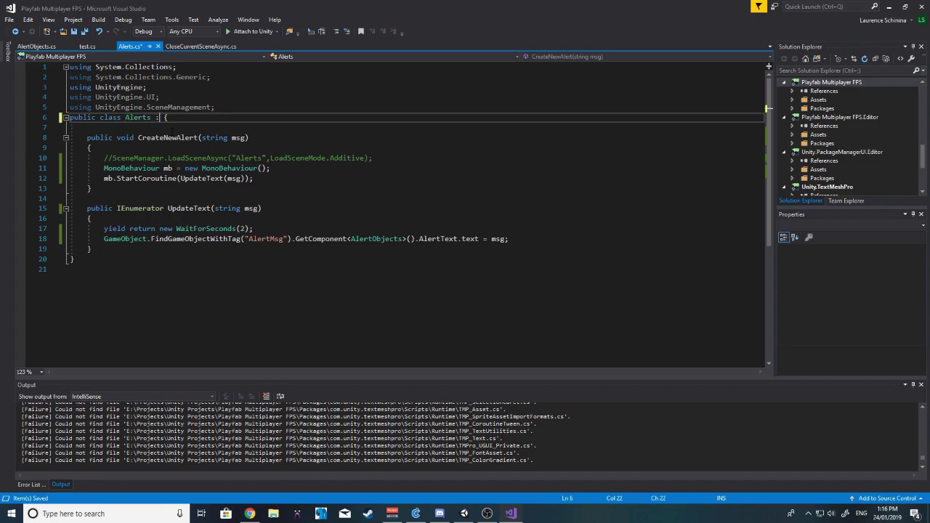
pyautogui.doubleClick(174, 136)
# Delete the mb declaration and StartCoroutine lines from CreateNewAlert and uncomment the SceneManager.LoadSceneAsync line
pyautogui.click(255, 178)
pyautogui.moveTo(255, 178); pyautogui.dragTo(26, 167)
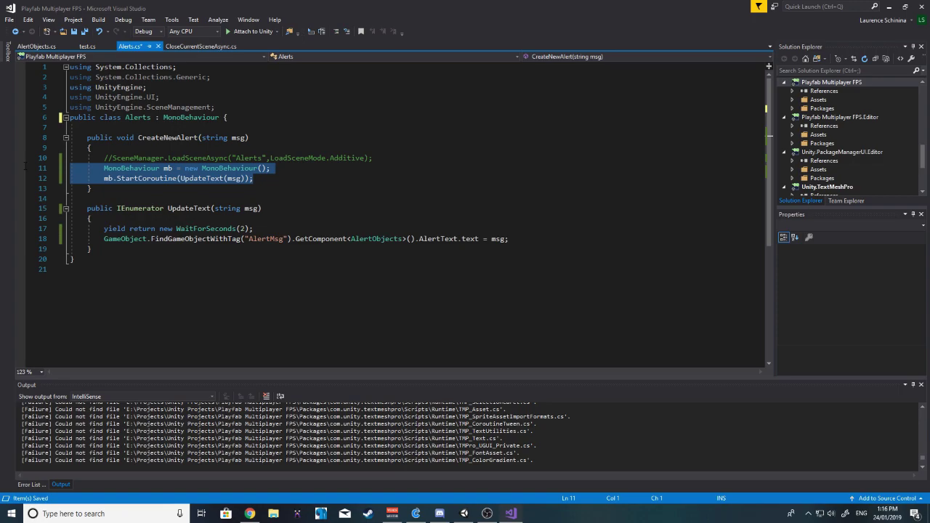
pyautogui.press('BackSpace')
pyautogui.press('BackSpace')
pyautogui.press('BackSpace')
pyautogui.press('BackSpace')
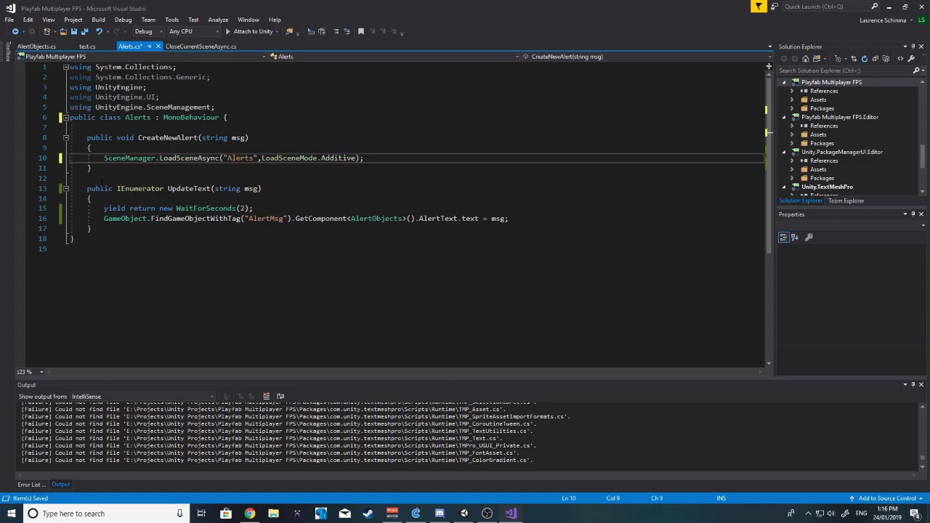
# Comment out the whole UpdateText coroutine with a /* */ block comment
pyautogui.click(87, 188)
pyautogui.write('/*')
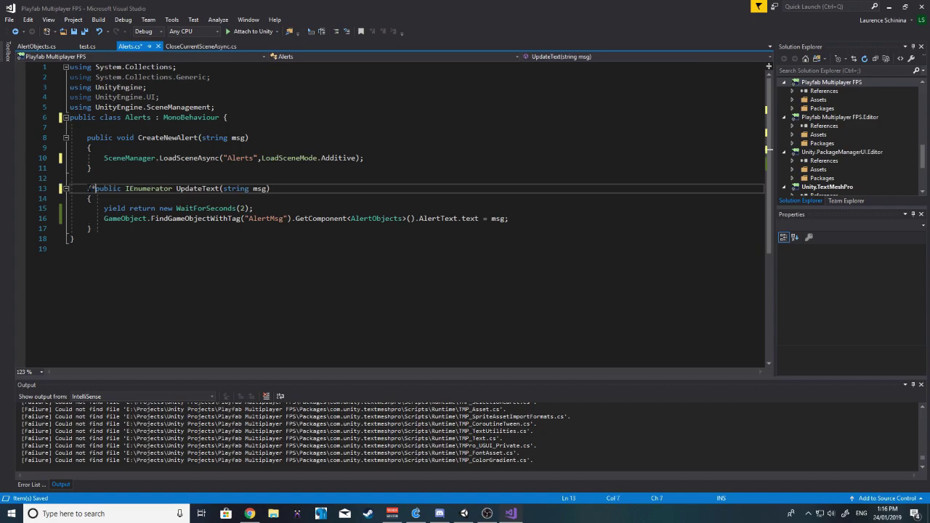
pyautogui.click(102, 229)
pyautogui.write('*')
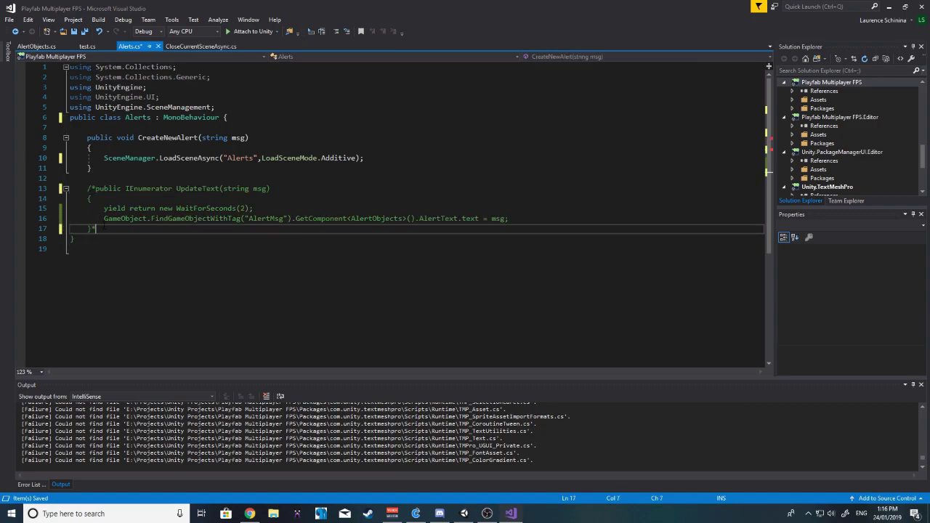
pyautogui.write('/')
# Add an empty private void LateUpdate() method between CreateNewAlert and the commented-out coroutine
pyautogui.click(109, 178)
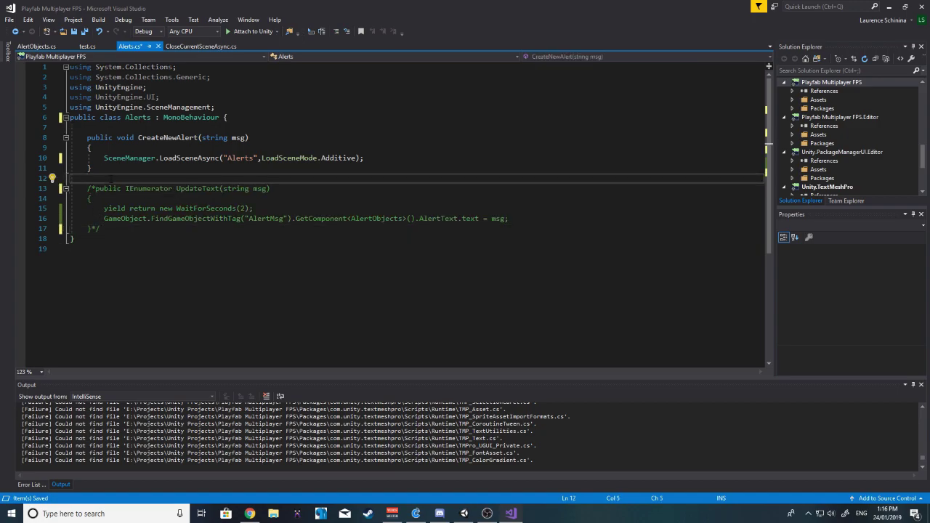
pyautogui.press('Return')
pyautogui.press('Return')
pyautogui.press('Up')
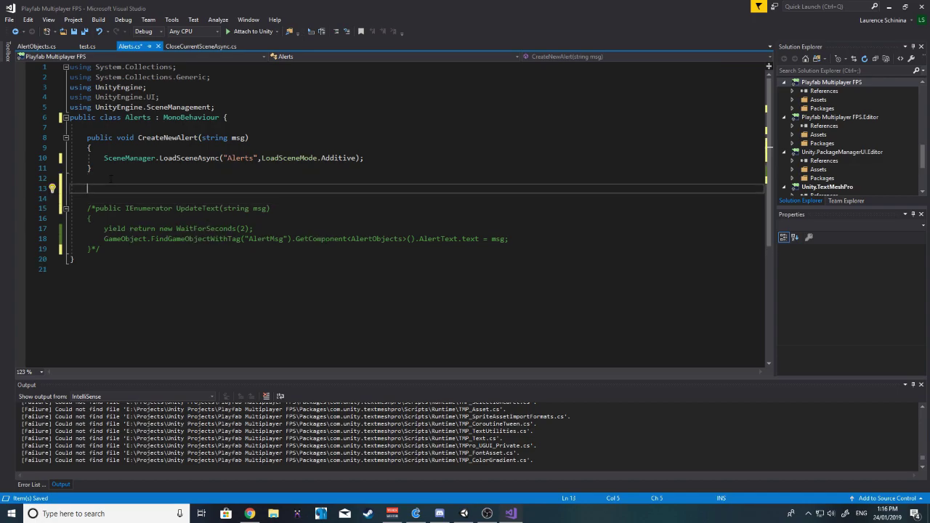
pyautogui.write('void up')
pyautogui.press('Up')
pyautogui.press('Up')
pyautogui.press('Up')
pyautogui.press('Up')
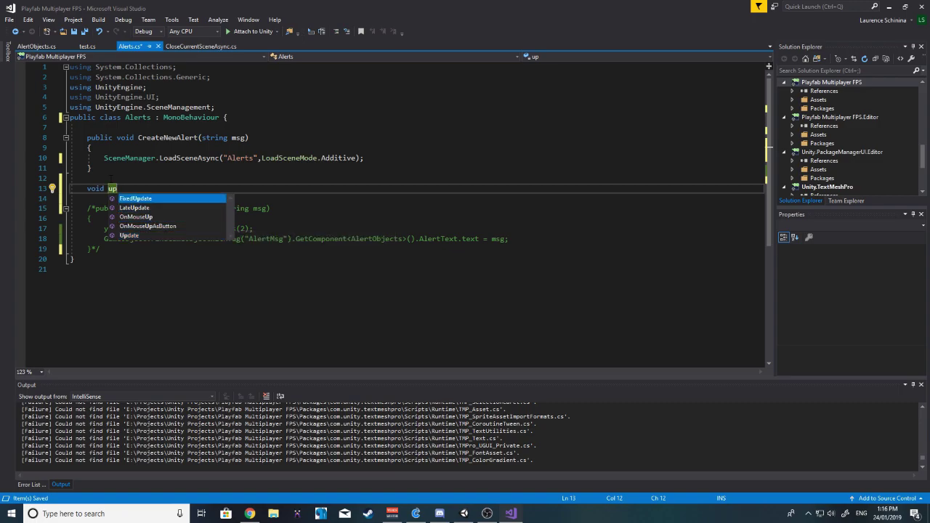
pyautogui.press('Return')
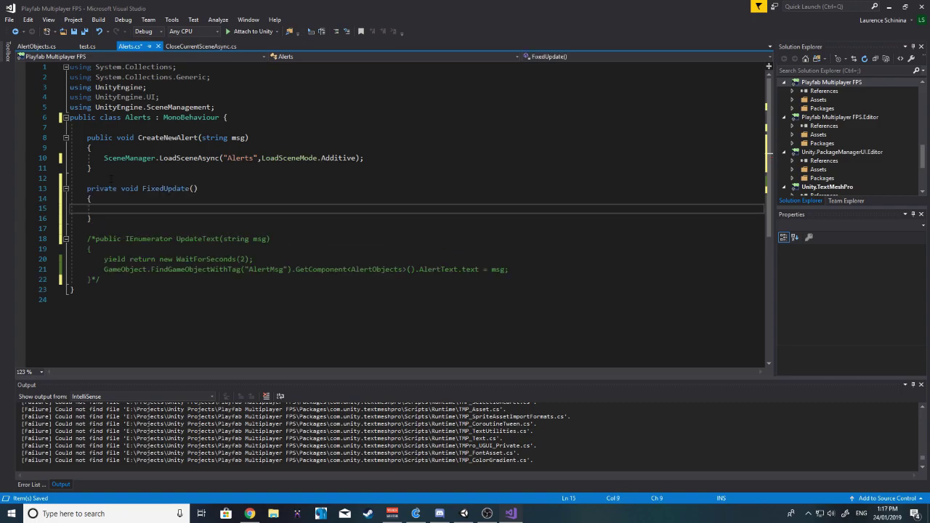
pyautogui.moveTo(168, 188); pyautogui.dragTo(142, 188)
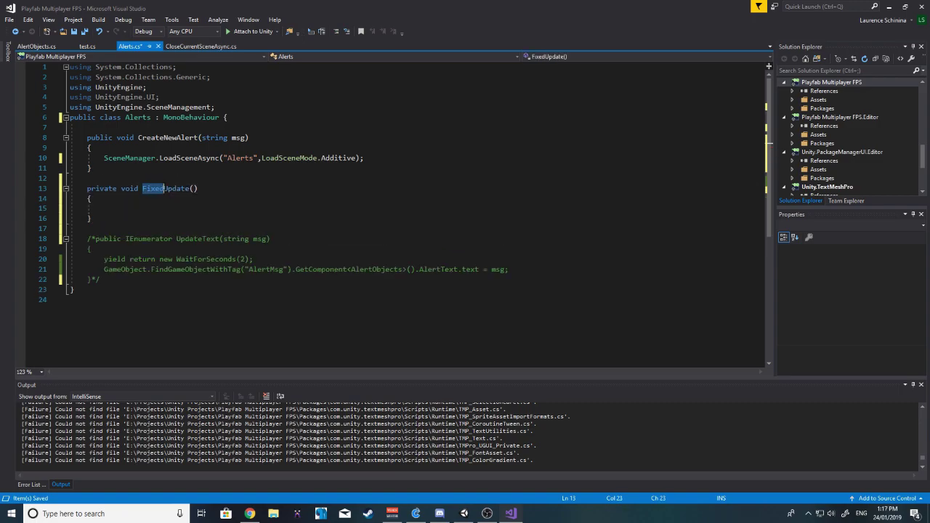
pyautogui.write('ivate')
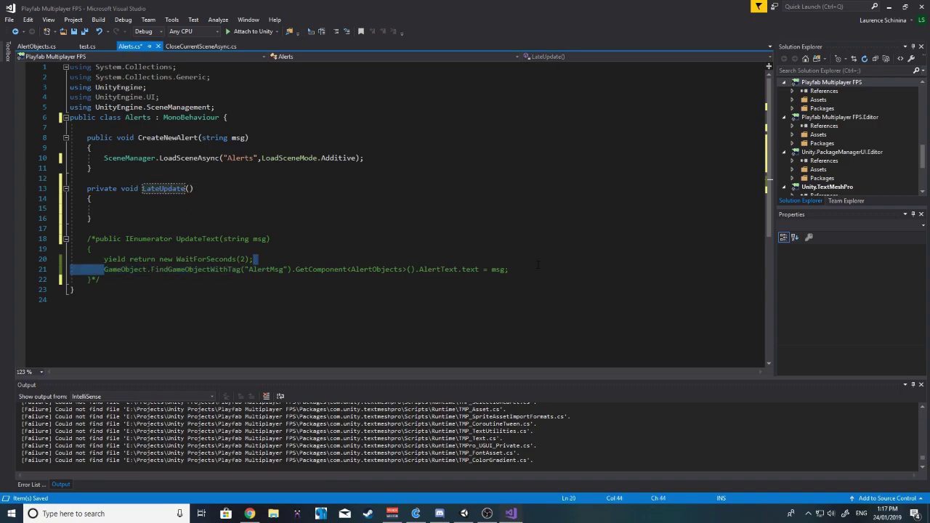
# In LateUpdate, add an if block that checks GameObject.FindGameObjectWithTag("AlertMsg") != null, reusing the lookup from the commented-out coroutine
pyautogui.moveTo(198, 269); pyautogui.dragTo(545, 270)
pyautogui.hotkey('ctrl', 'c')
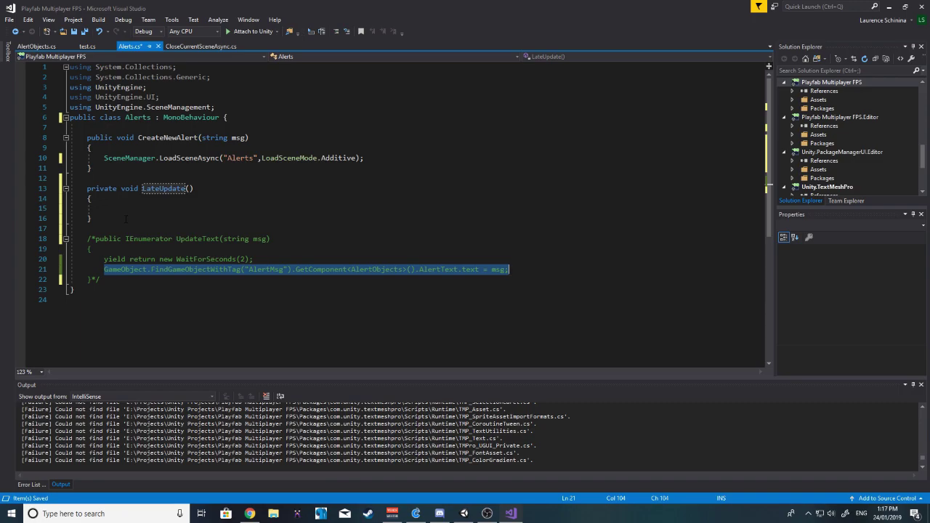
pyautogui.click(110, 211)
pyautogui.write('if(')
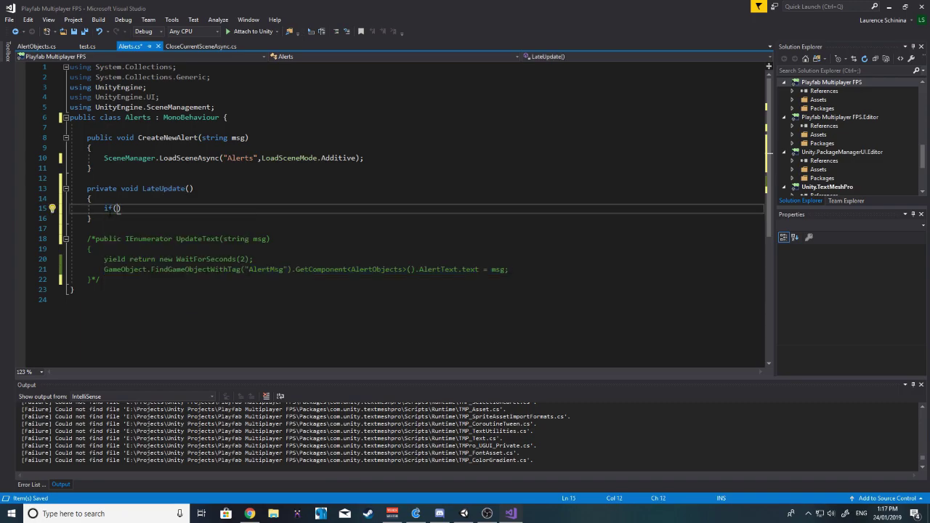
pyautogui.hotkey('ctrl', 'v')
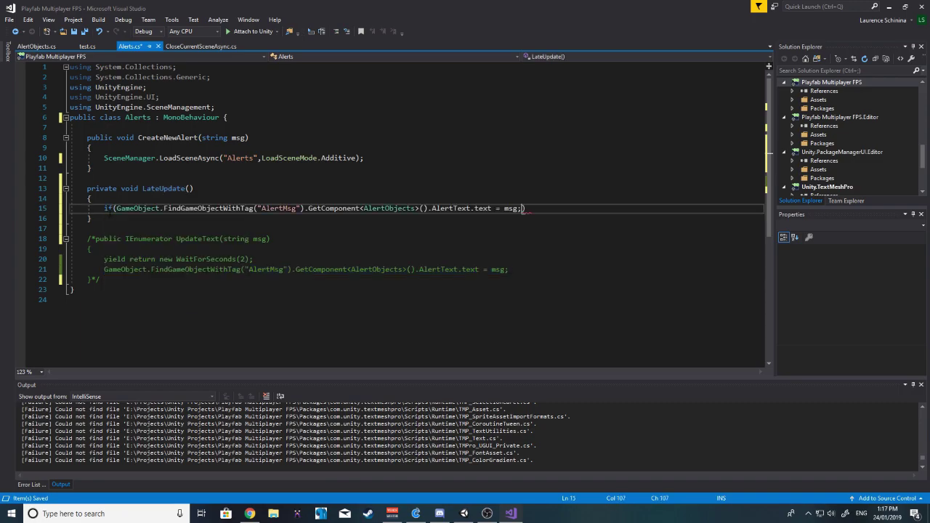
pyautogui.moveTo(305, 209); pyautogui.dragTo(523, 209)
pyautogui.press('BackSpace')
pyautogui.write('!= null')
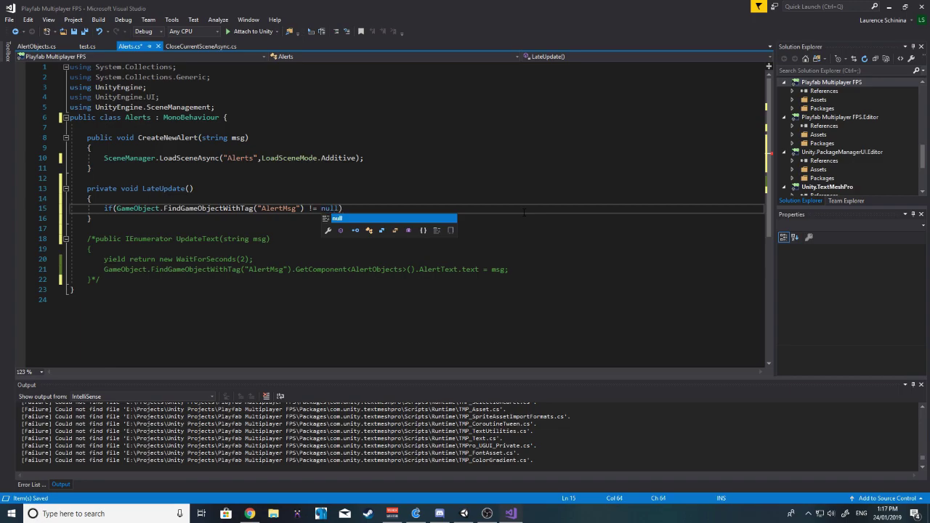
pyautogui.press('Return')
pyautogui.write('{')
pyautogui.press('Return')
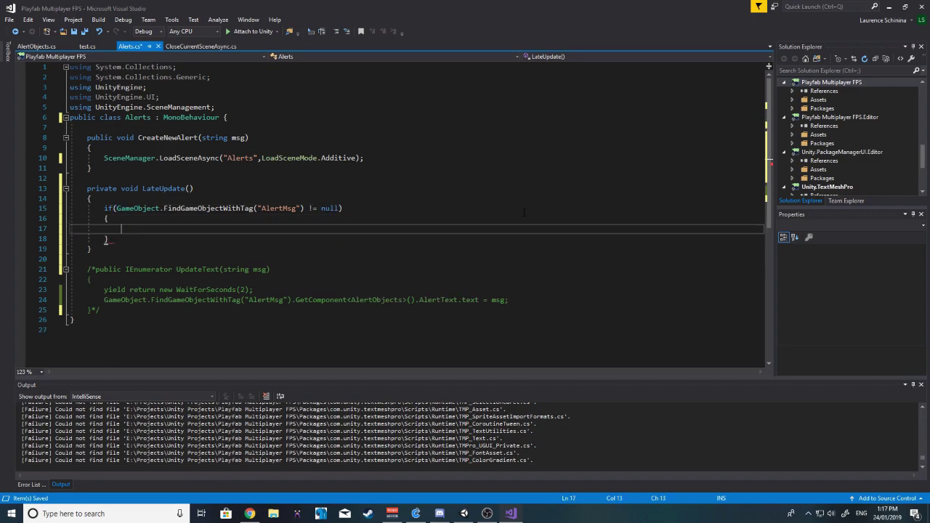
# Inside the if block, add the line GameObject.FindGameObjectWithTag("AlertMsg").GetComponent<AlertObjects>().AlertText.text = msg; and save Alerts.cs
pyautogui.hotkey('ctrl', 'v')
pyautogui.hotkey('ctrl', 's')
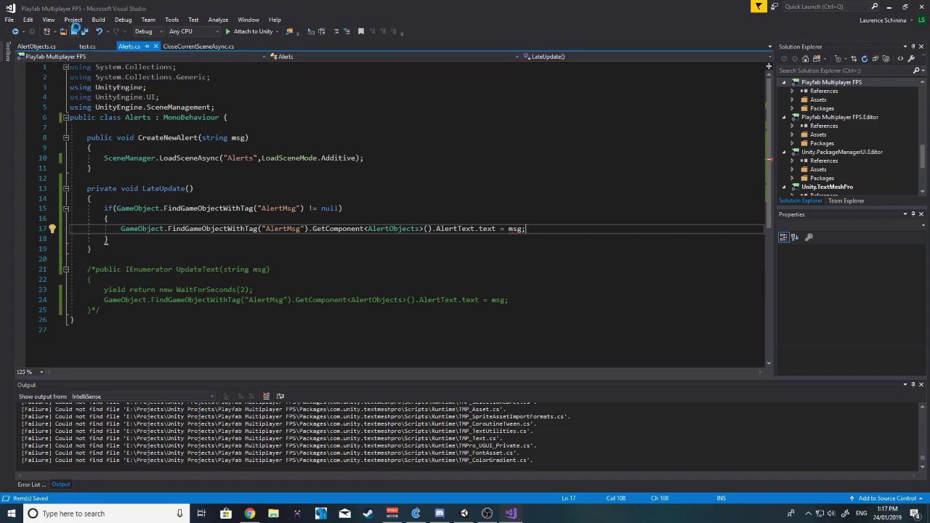
# Review the code in AlertObjects.cs, CloseCurrentSceneAsync.cs and the Start method of test.cs
pyautogui.click(38, 47)
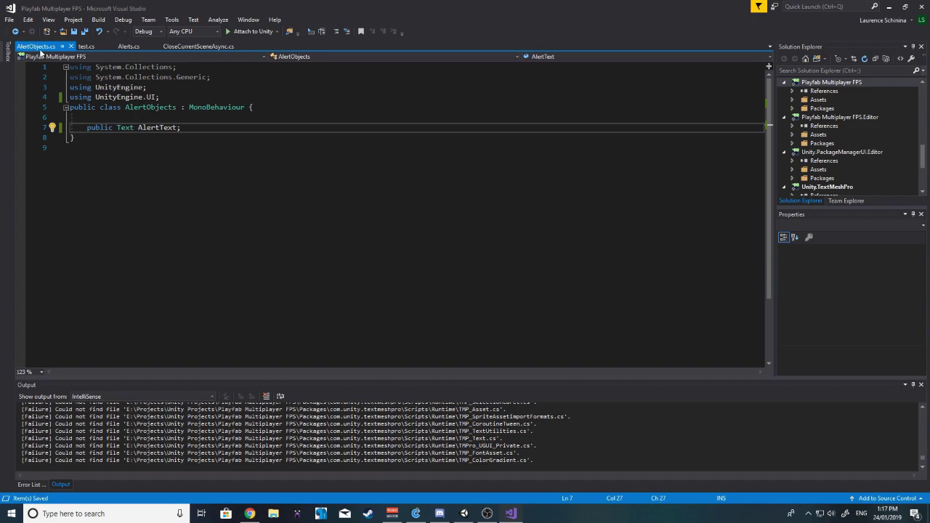
pyautogui.click(197, 47)
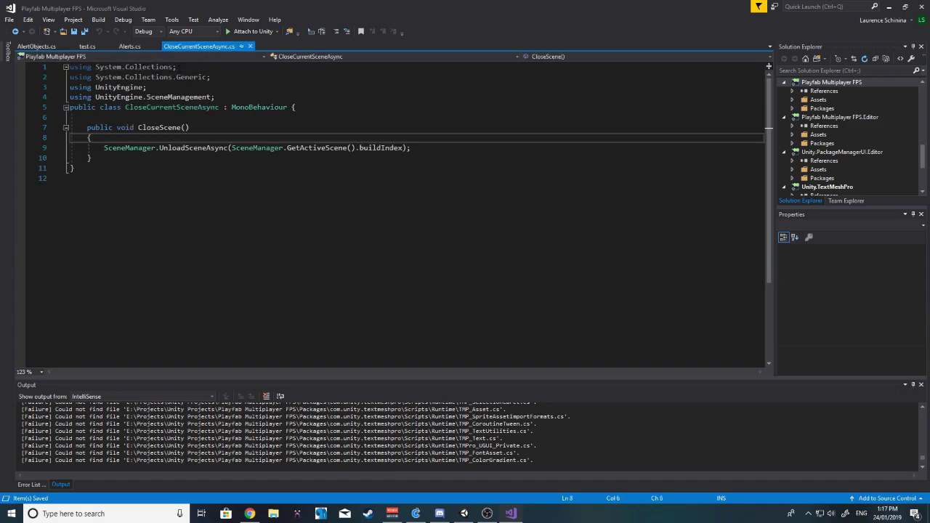
pyautogui.click(88, 46)
pyautogui.click(198, 148)
pyautogui.click(210, 168)
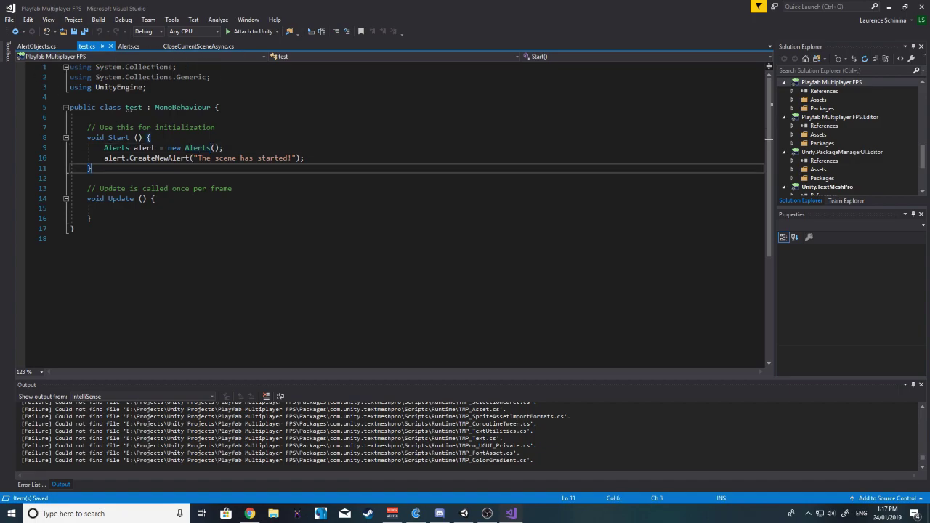
# Switch to Unity, clear the Console and open the Alerts.cs compile error at its source line
pyautogui.click(889, 6)
pyautogui.click(10, 288)
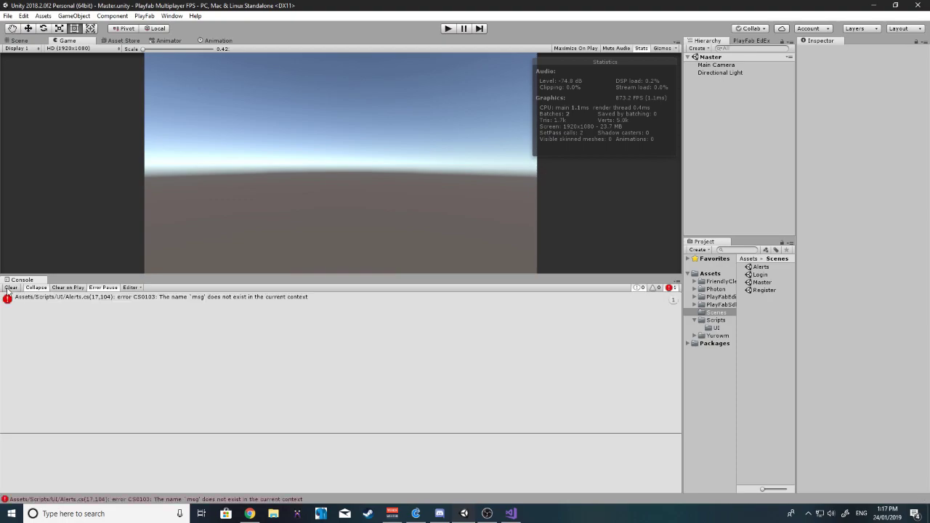
pyautogui.click(243, 297)
pyautogui.doubleClick(242, 297)
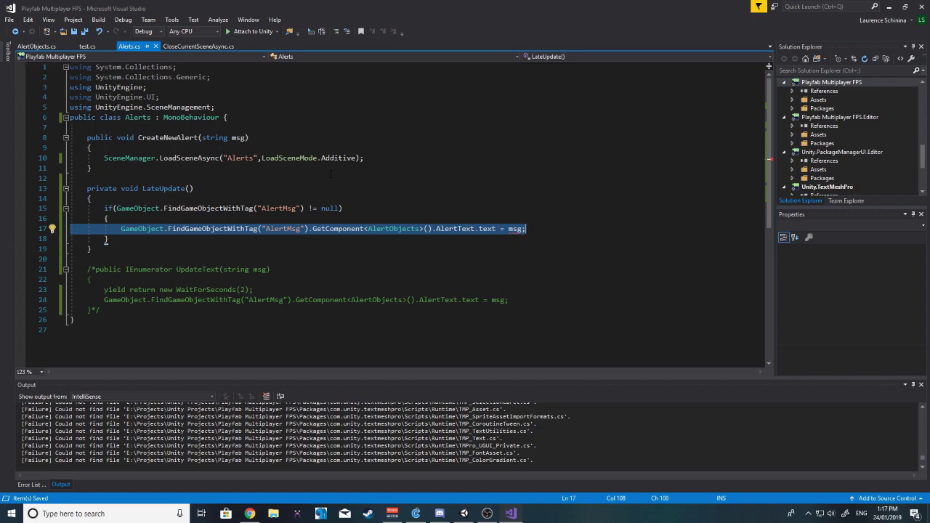
# Declare a class field string msg = ""; above the CreateNewAlert method
pyautogui.click(139, 127)
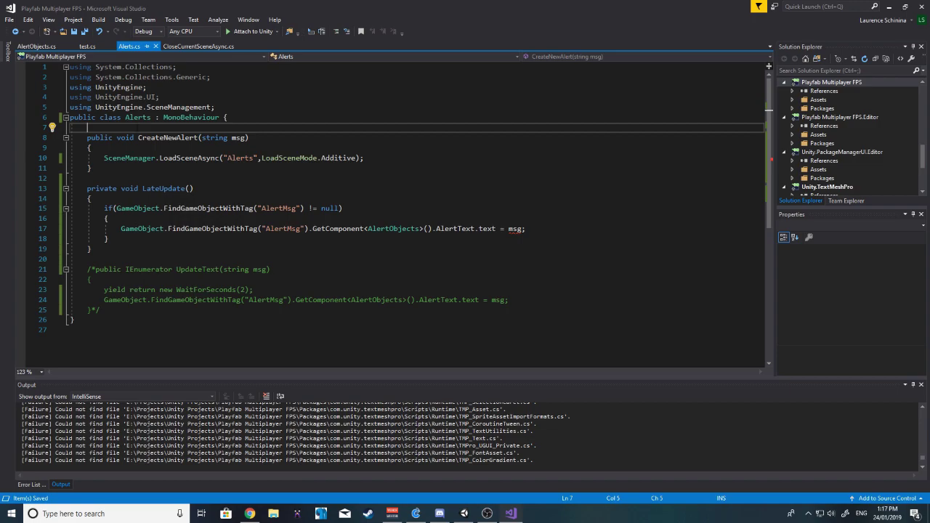
pyautogui.press('Return')
pyautogui.write('string msg')
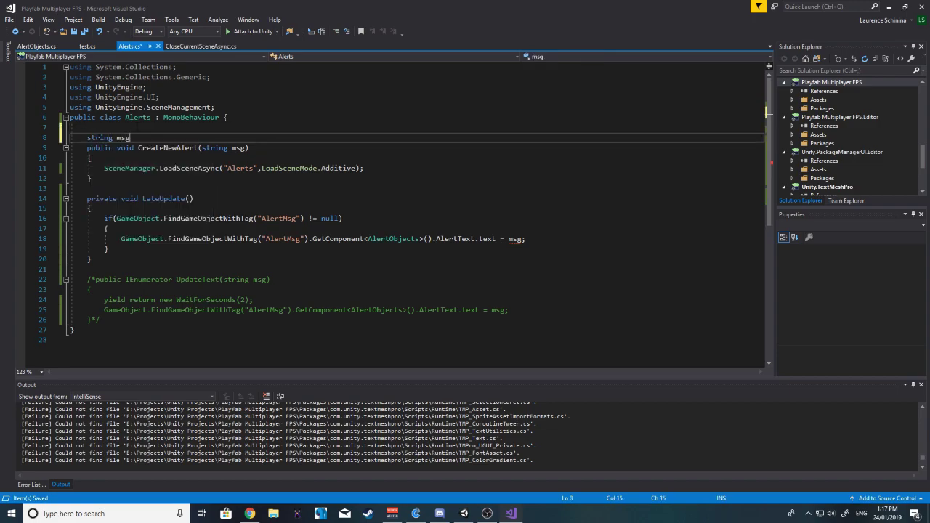
pyautogui.write(' = "";')
# In CreateNewAlert, add this.msg = msg; below the SceneManager.LoadSceneAsync line and save the script
pyautogui.click(373, 168)
pyautogui.press('Return')
pyautogui.write('msg')
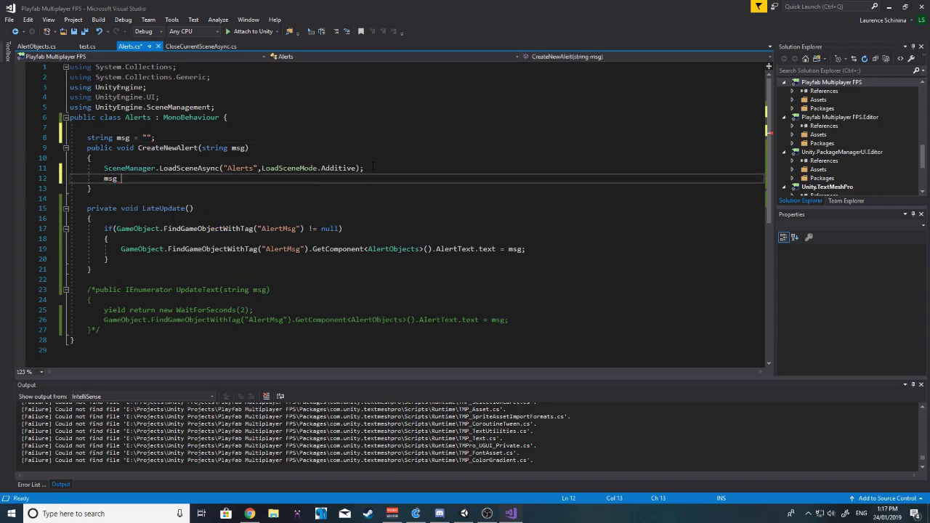
pyautogui.press('BackSpace')
pyautogui.press('BackSpace')
pyautogui.press('BackSpace')
pyautogui.press('BackSpace')
pyautogui.write('th')
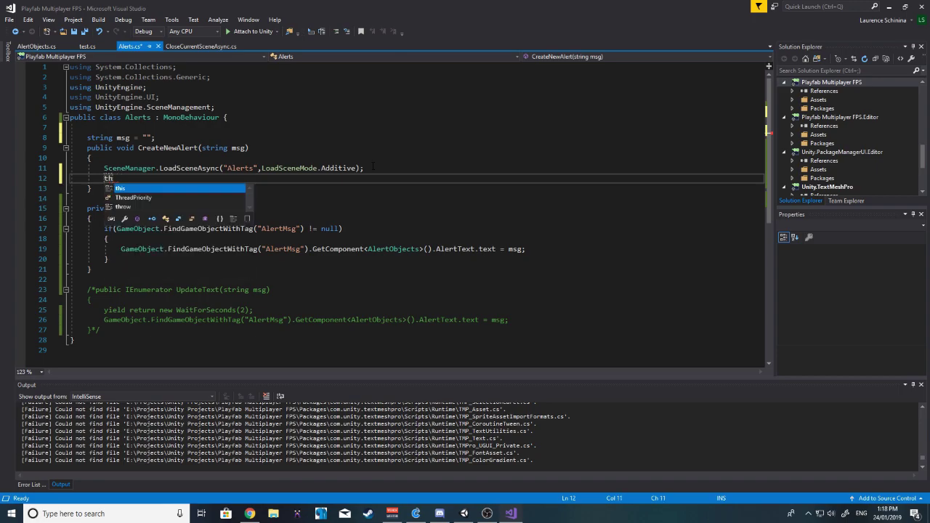
pyautogui.write('is.msg =')
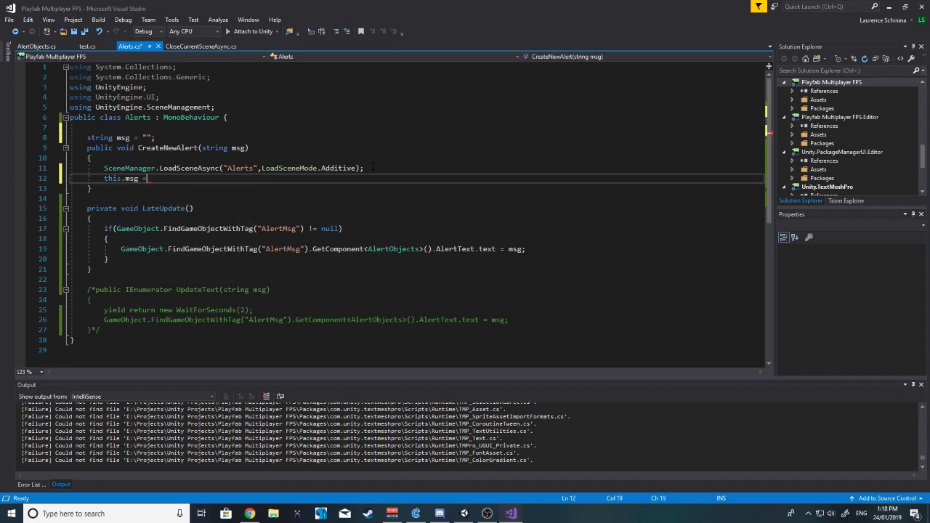
pyautogui.write(' msg;l')
pyautogui.press('BackSpace')
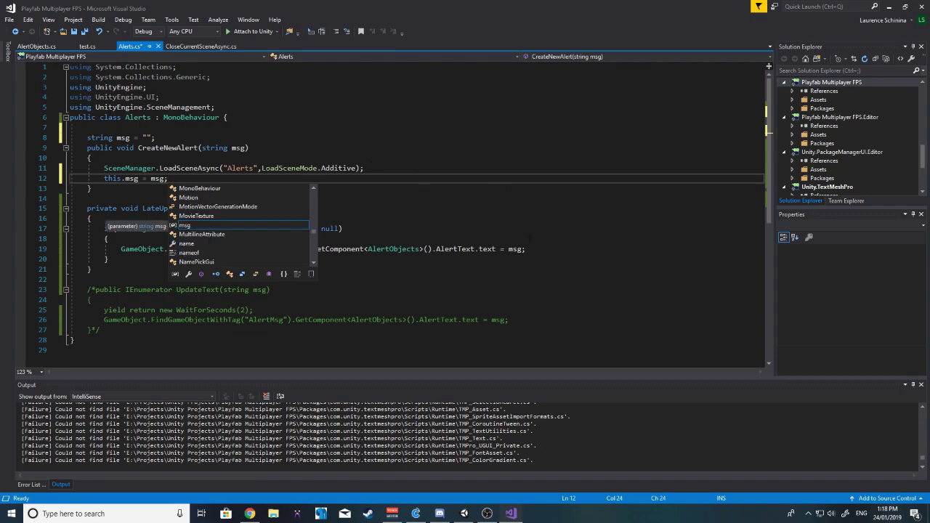
pyautogui.click(535, 249)
pyautogui.hotkey('ctrl', 's')
# Change the assigned value in LateUpdate's AlertText.text line to this.msg and save Alerts.cs
pyautogui.click(508, 249)
pyautogui.write('this.')
pyautogui.click(509, 248)
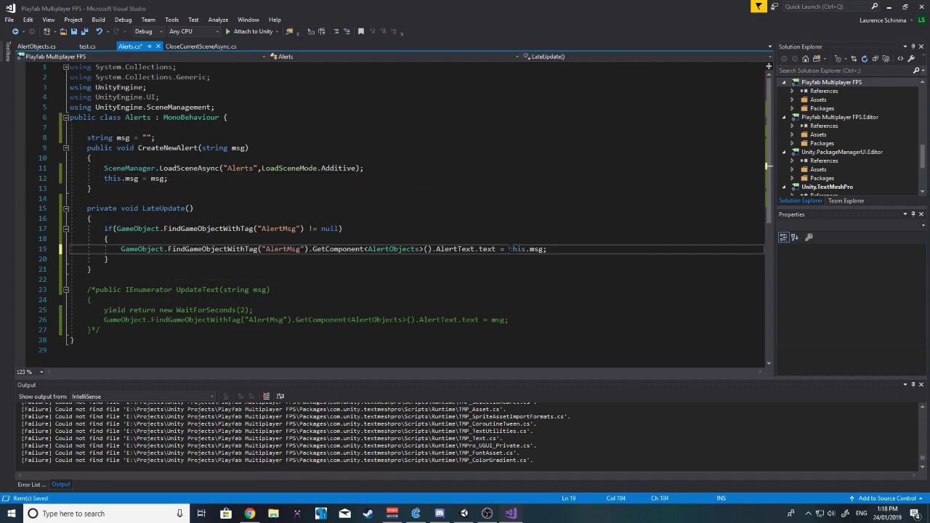
pyautogui.hotkey('ctrl', 's')
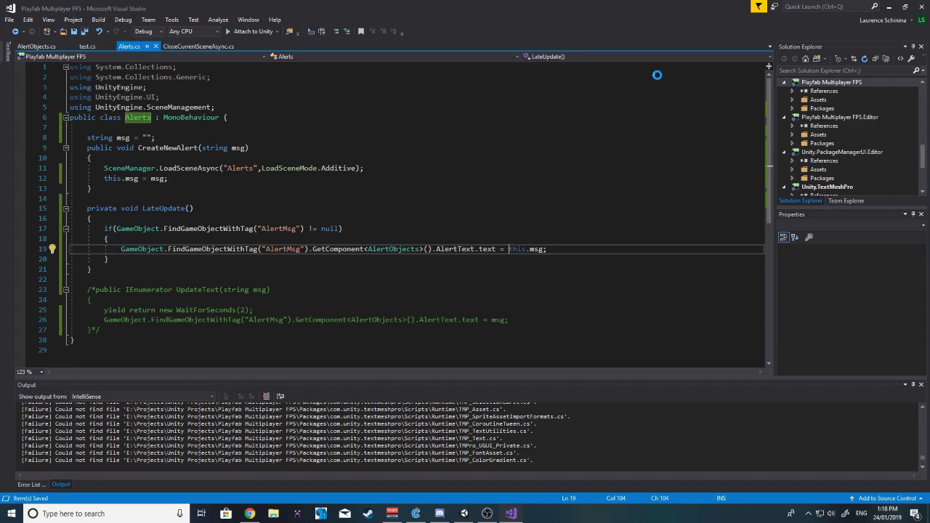
# Switch to Unity, run the Master scene, inspect the Canvas of the loaded Alerts scene, and stop play mode
pyautogui.hotkey('alt', 'Tab')
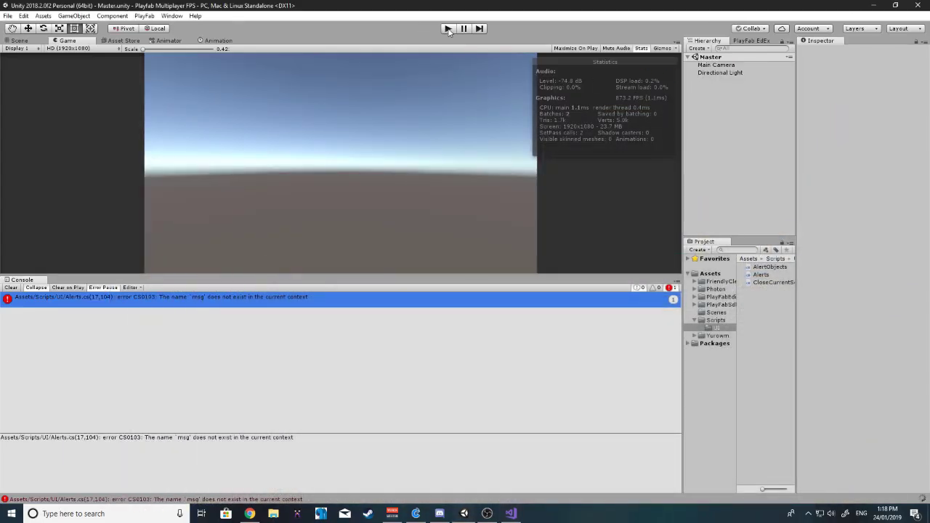
pyautogui.click(448, 29)
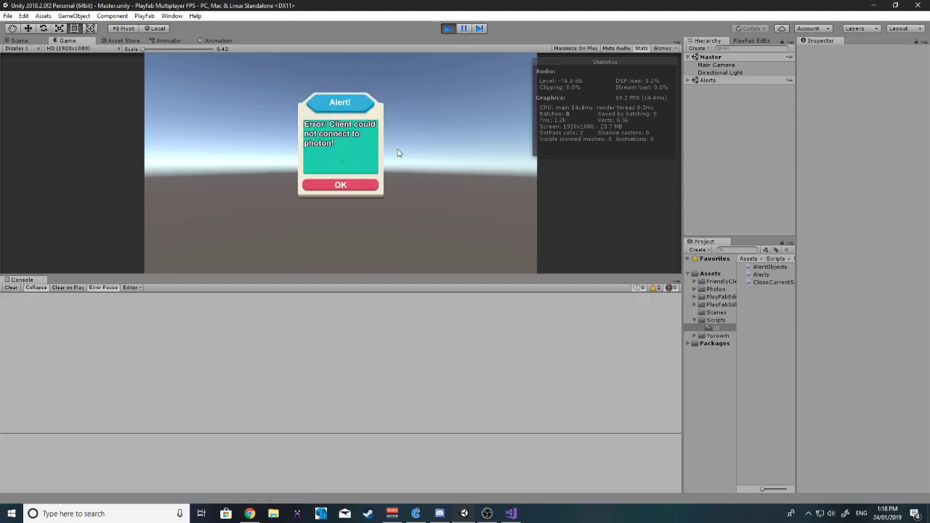
pyautogui.click(689, 79)
pyautogui.click(714, 96)
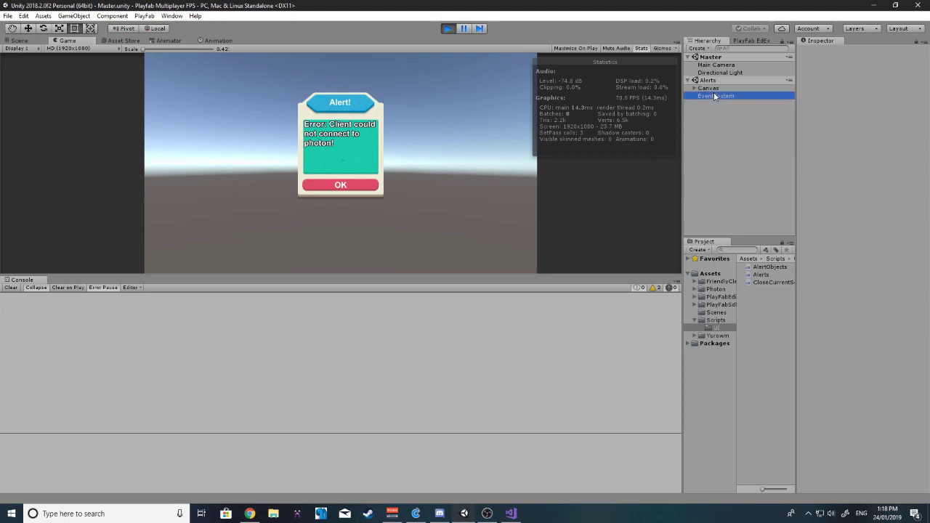
pyautogui.click(693, 88)
pyautogui.click(704, 90)
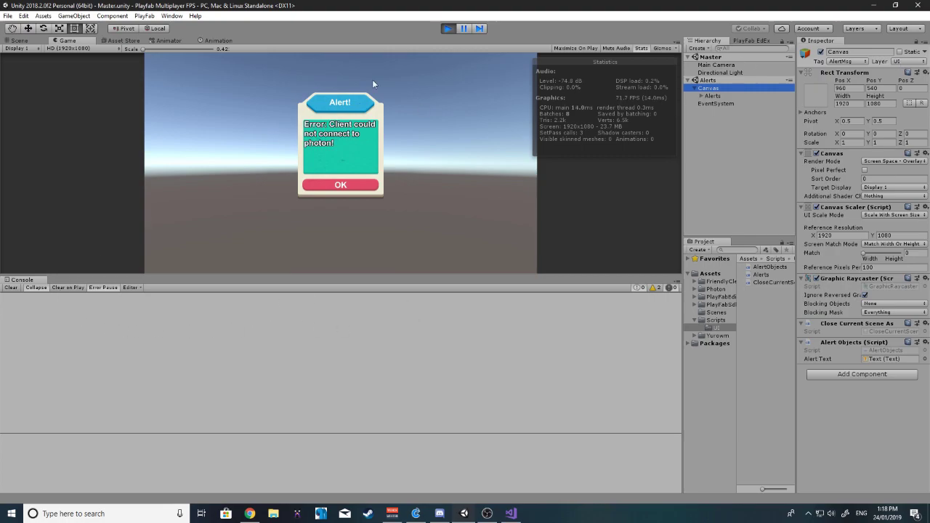
pyautogui.click(448, 28)
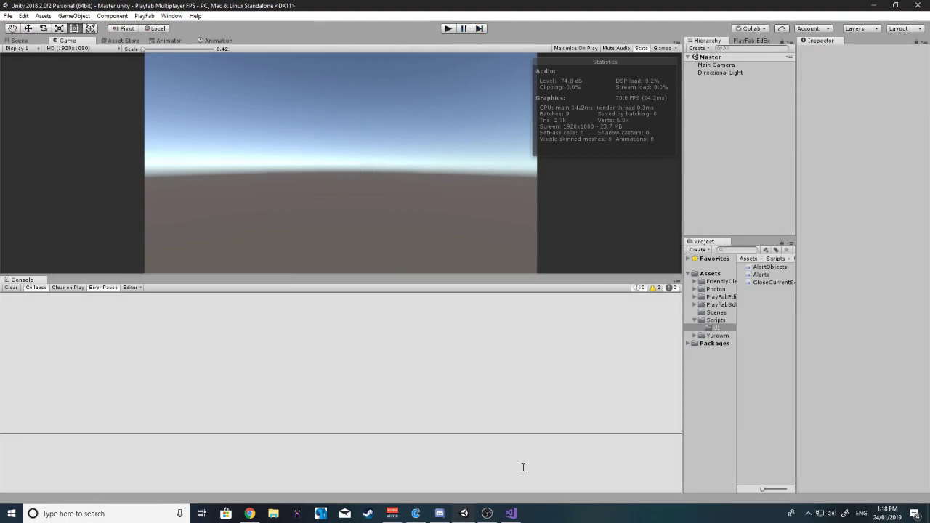
# Back in Visual Studio, replace the if condition in LateUpdate with GameObject.FindObjectOfType<AlertObjects>() != null
pyautogui.click(511, 513)
pyautogui.moveTo(116, 229); pyautogui.dragTo(338, 231)
pyautogui.write('GameObject')
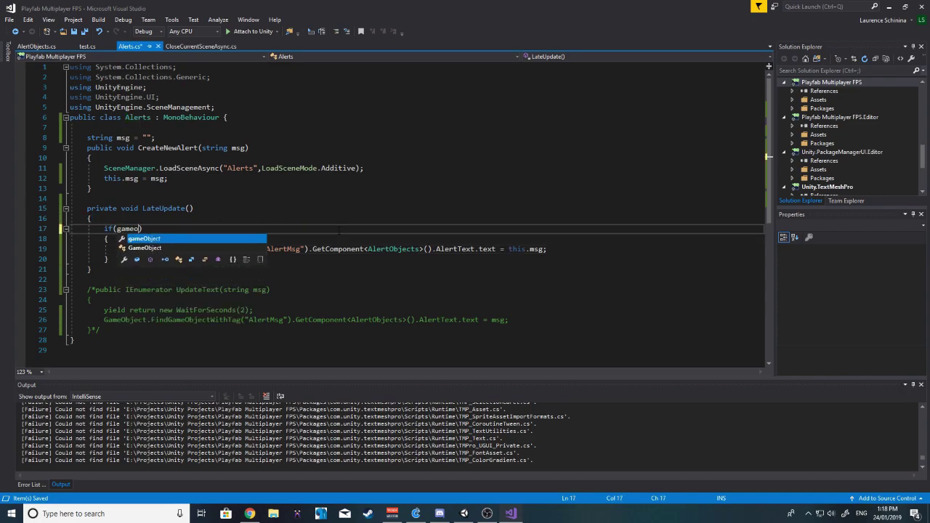
pyautogui.write('.FindObjectOfType')
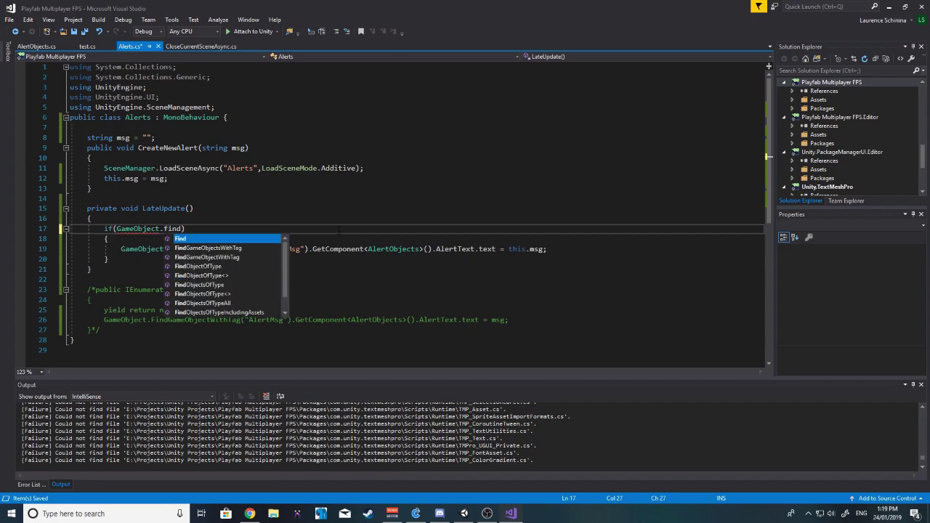
pyautogui.write('<')
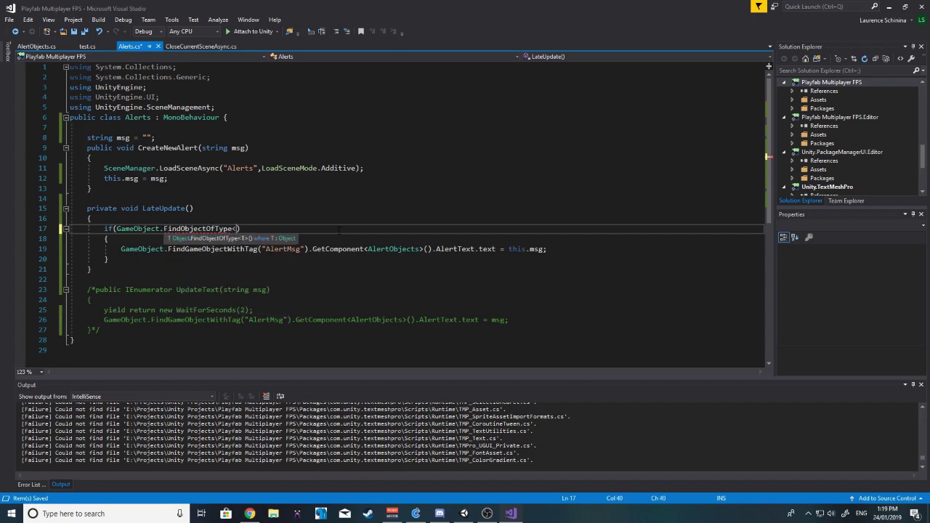
pyautogui.write('AlertObjects>')
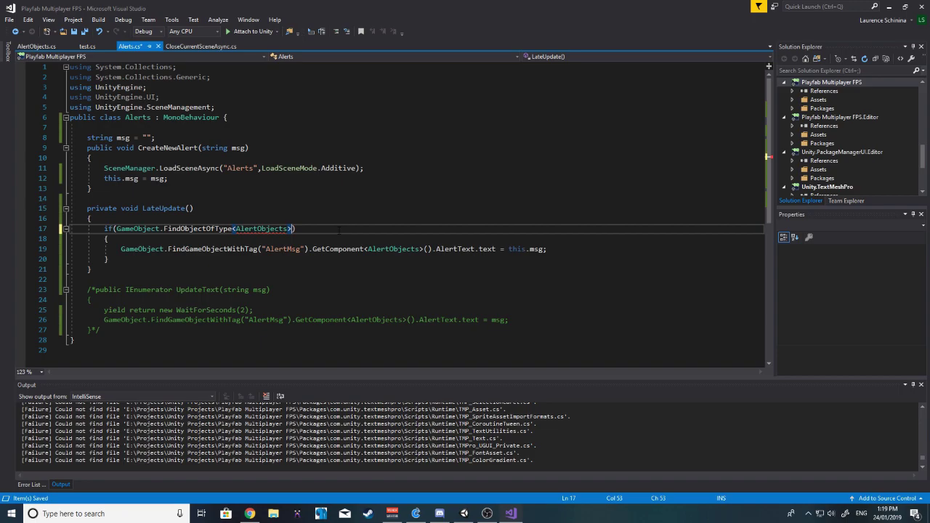
pyautogui.write(' != null')
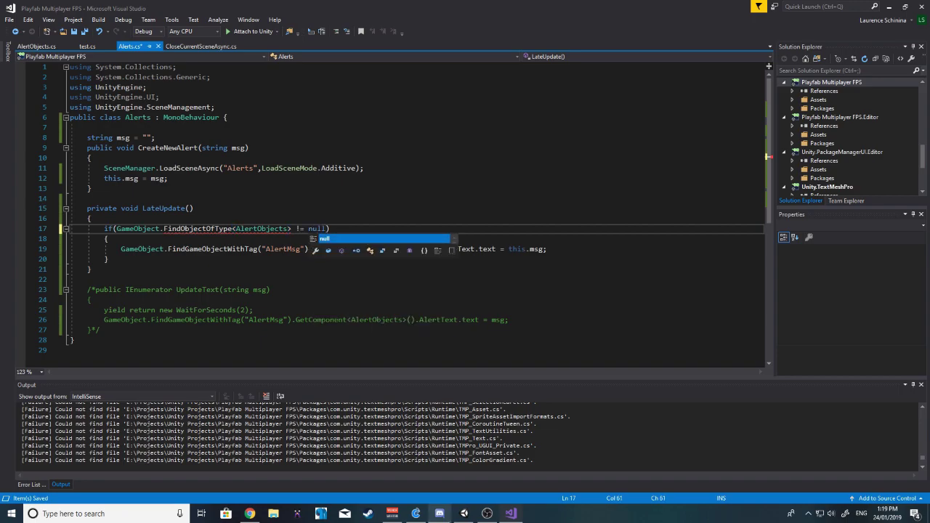
pyautogui.click(291, 228)
pyautogui.write('()')
# Replace the tag lookup and GetComponent call in the AlertText assignment with GameObject.FindObjectOfType<AlertObjects>() and save the script
pyautogui.moveTo(117, 228); pyautogui.dragTo(299, 228)
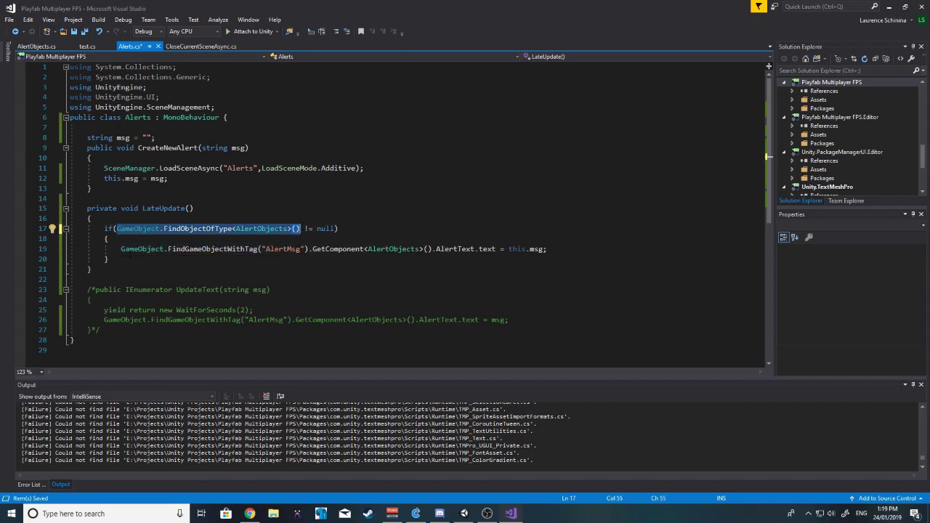
pyautogui.hotkey('ctrl', 'c')
pyautogui.moveTo(121, 249); pyautogui.dragTo(433, 249)
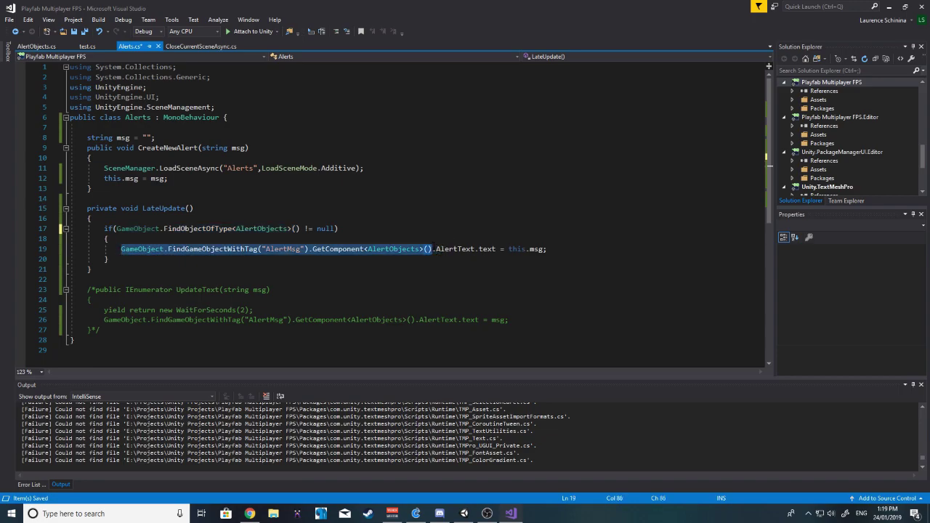
pyautogui.hotkey('ctrl', 'v')
pyautogui.hotkey('ctrl', 's')
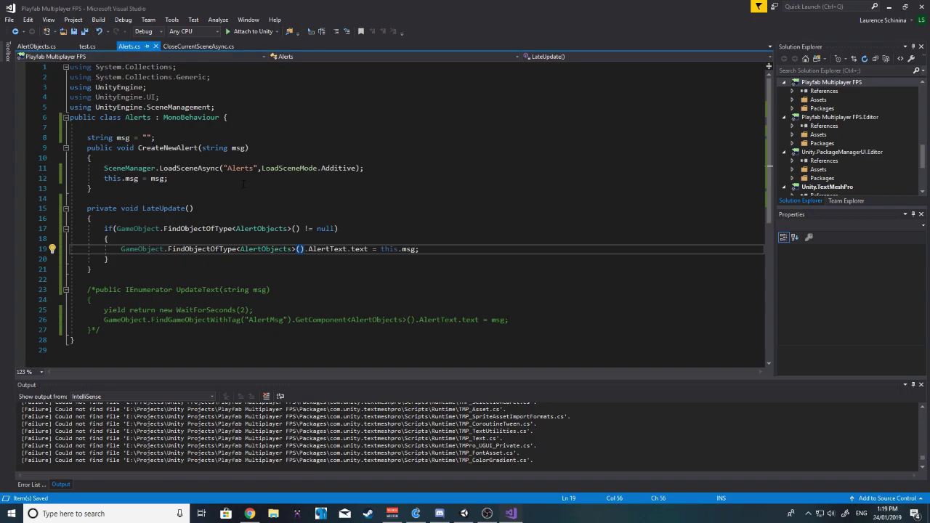
pyautogui.press('Up')
pyautogui.press('Up')
pyautogui.press('Home')
pyautogui.hotkey('shift', 'Down')
pyautogui.hotkey('shift', 'Down')
pyautogui.hotkey('shift', 'Down')
pyautogui.hotkey('shift', 'Down')
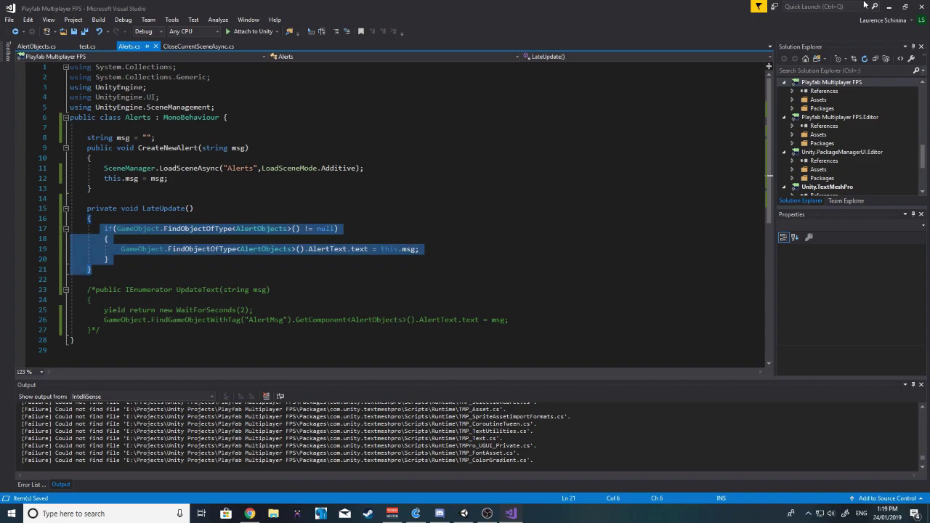
# Run the Master scene in Unity, inspect the Alerts scene's Canvas, show the Console warnings, and stop play mode
pyautogui.click(891, 6)
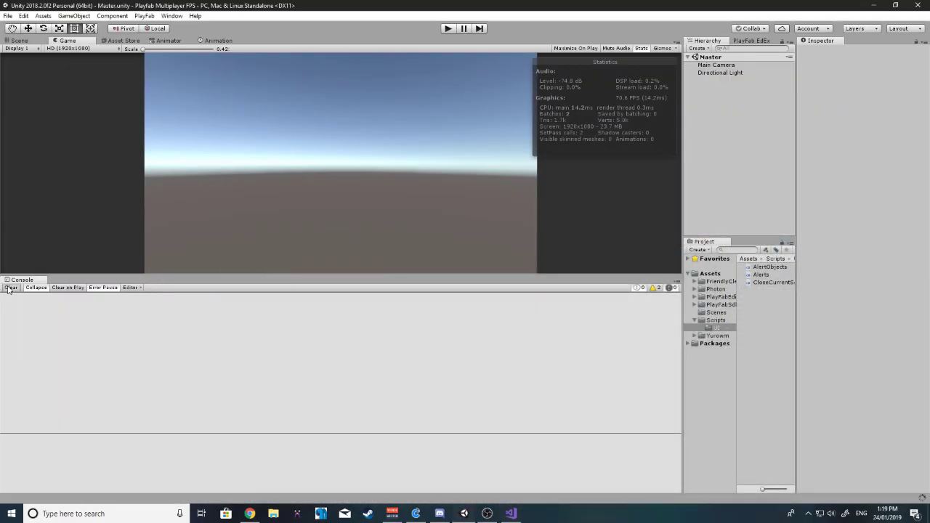
pyautogui.click(447, 29)
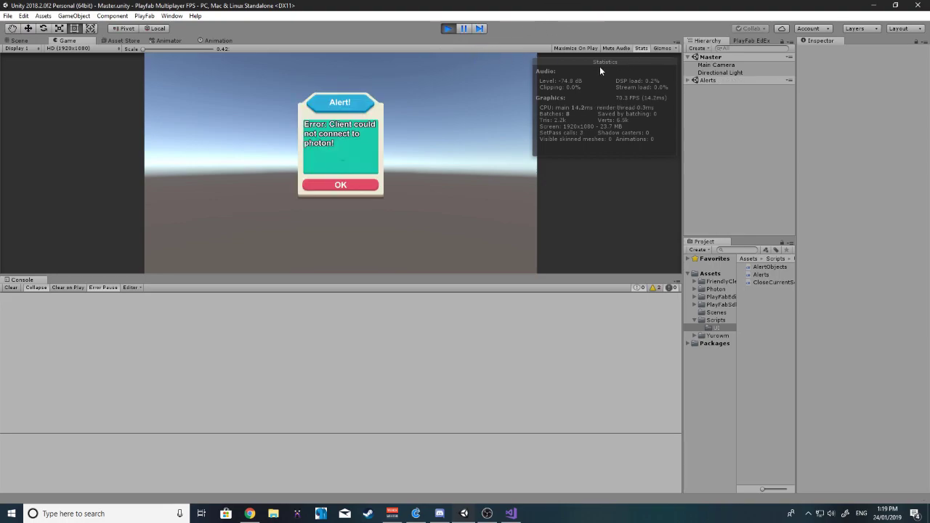
pyautogui.click(690, 79)
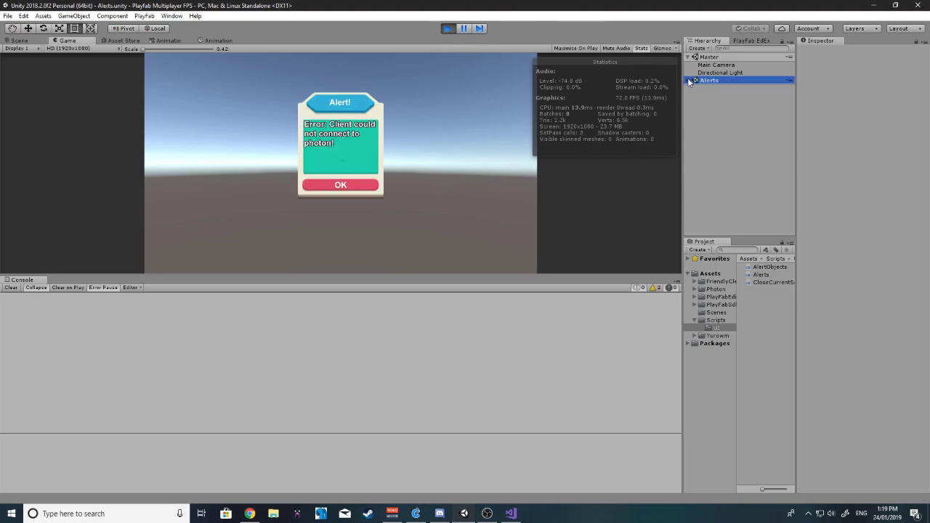
pyautogui.click(704, 88)
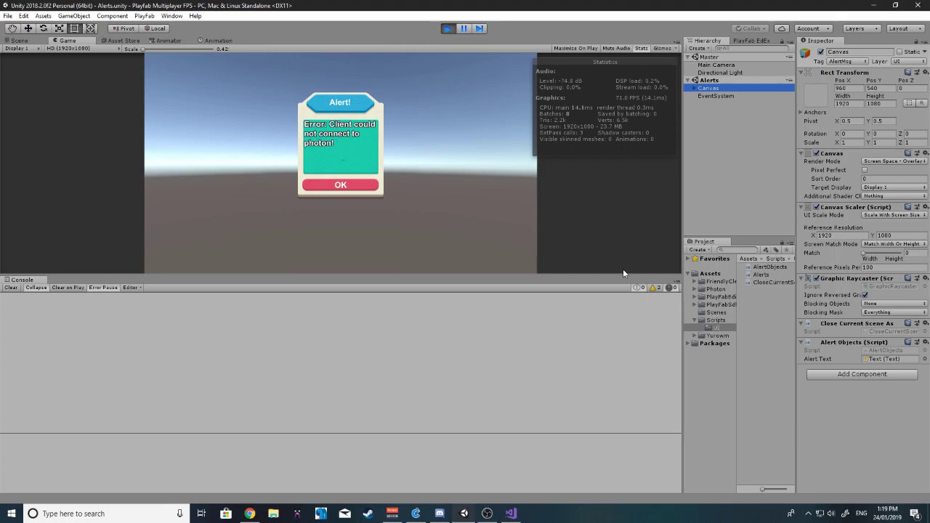
pyautogui.click(653, 287)
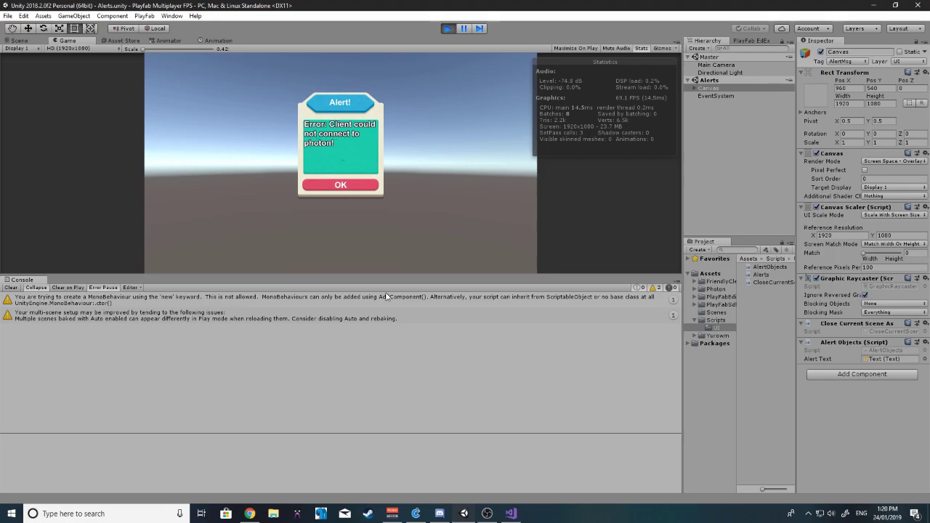
pyautogui.click(448, 29)
pyautogui.click(525, 500)
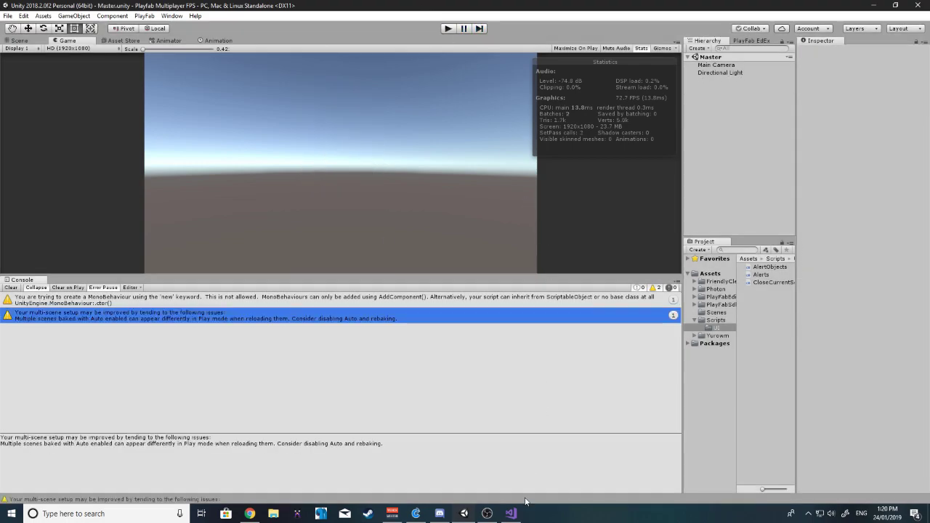
# In Visual Studio, remove the MonoBehaviour inheritance from the Alerts class declaration
pyautogui.click(511, 513)
pyautogui.click(193, 117)
pyautogui.moveTo(156, 117); pyautogui.dragTo(221, 117)
pyautogui.press('BackSpace')
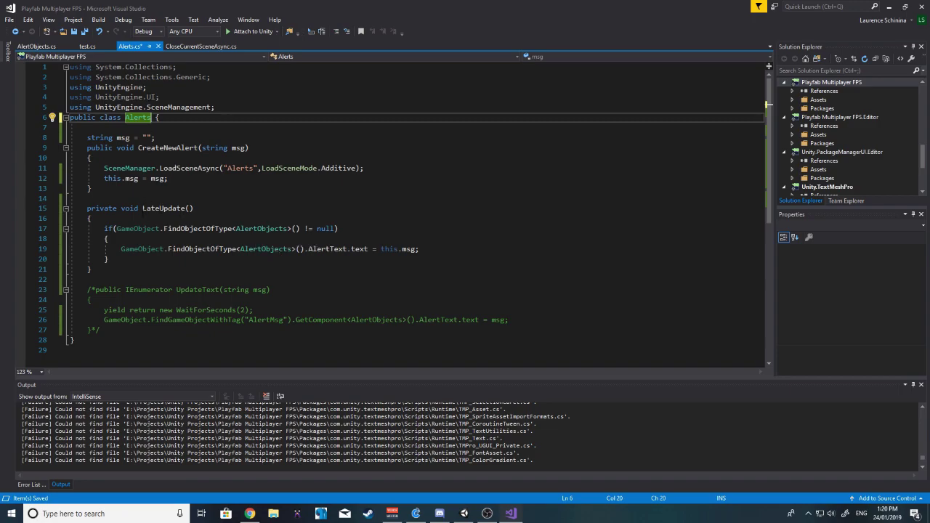
pyautogui.click(143, 211)
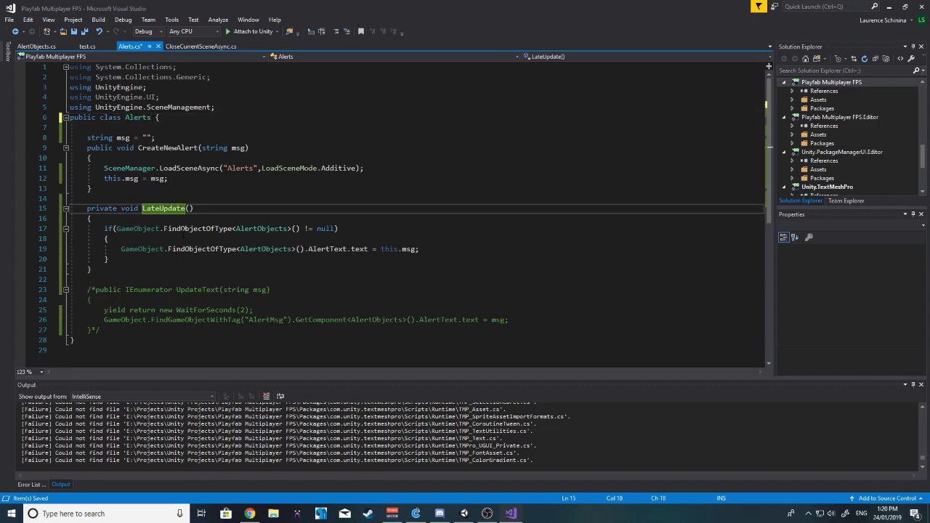
pyautogui.write('Monobeh')
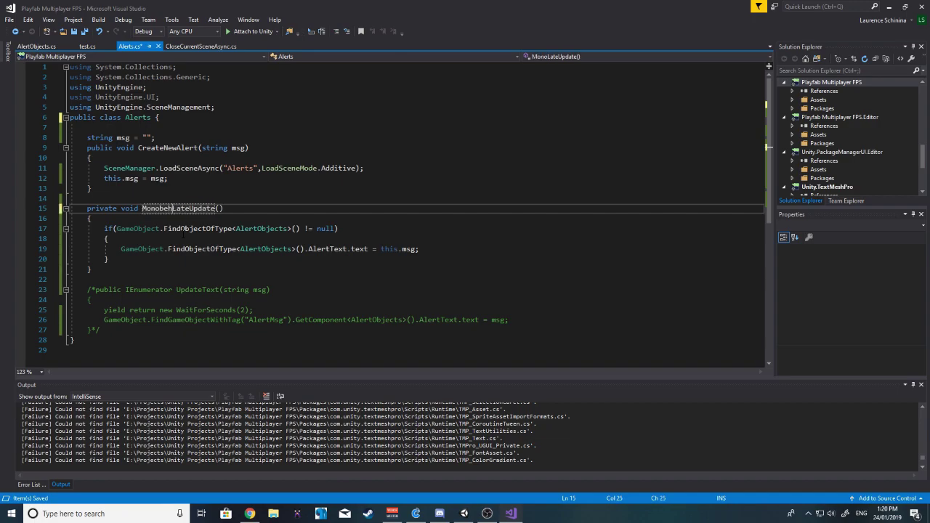
pyautogui.press('BackSpace')
pyautogui.press('BackSpace')
pyautogui.press('BackSpace')
pyautogui.press('BackSpace')
pyautogui.press('BackSpace')
pyautogui.press('BackSpace')
pyautogui.press('BackSpace')
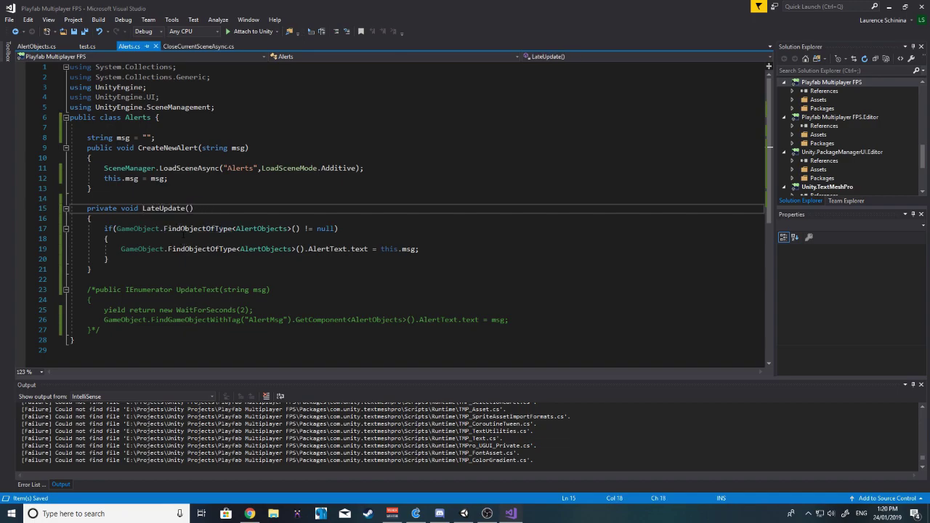
# Review the CreateNewAlert call in test.cs and the LoadSceneAsync line in Alerts.cs
pyautogui.scroll(-1, 202, 211)
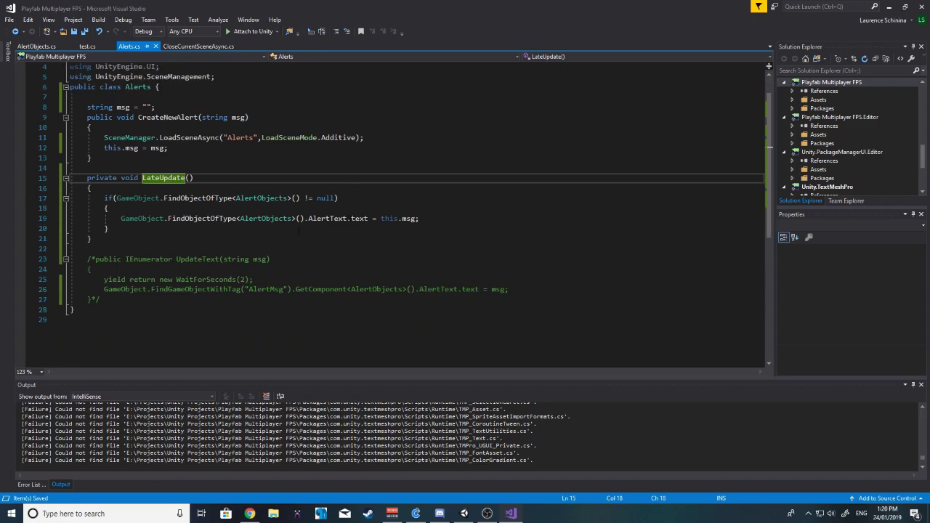
pyautogui.scroll(1, 296, 213)
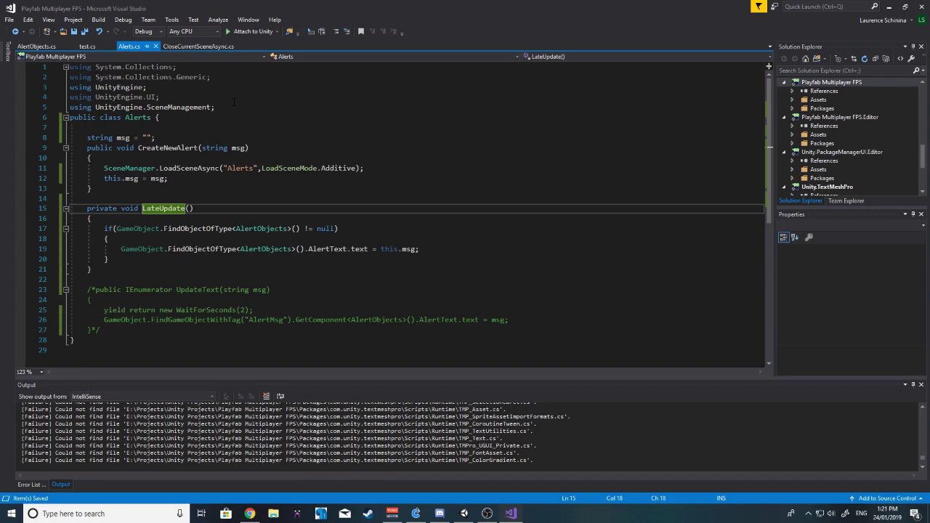
pyautogui.click(87, 46)
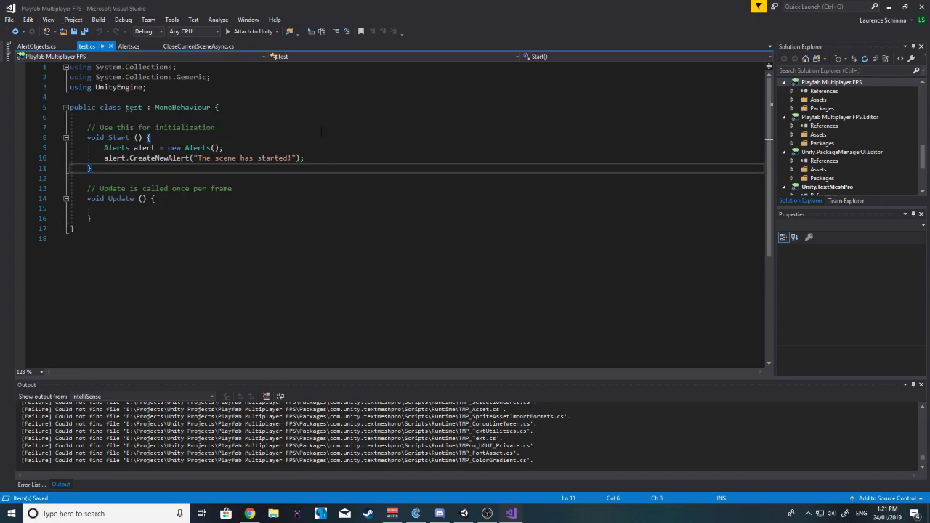
pyautogui.click(255, 157)
pyautogui.click(124, 46)
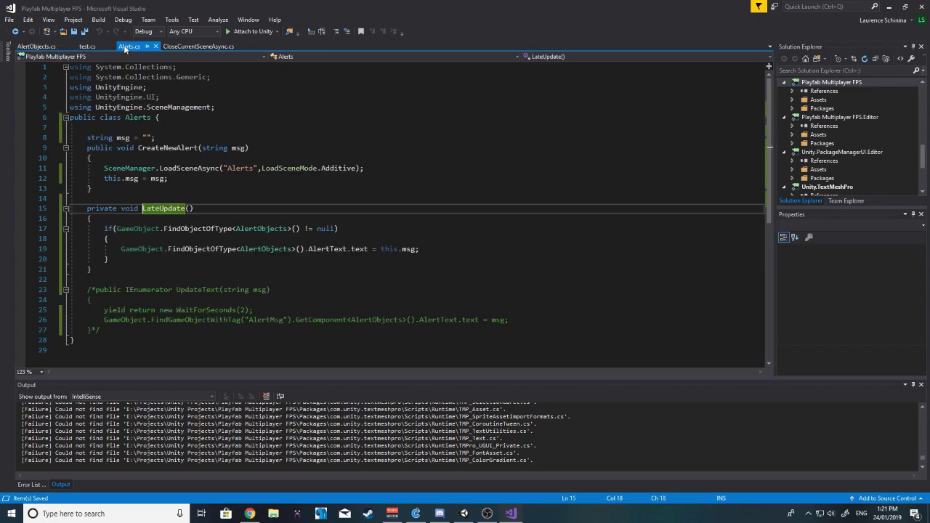
pyautogui.moveTo(104, 167); pyautogui.dragTo(377, 172)
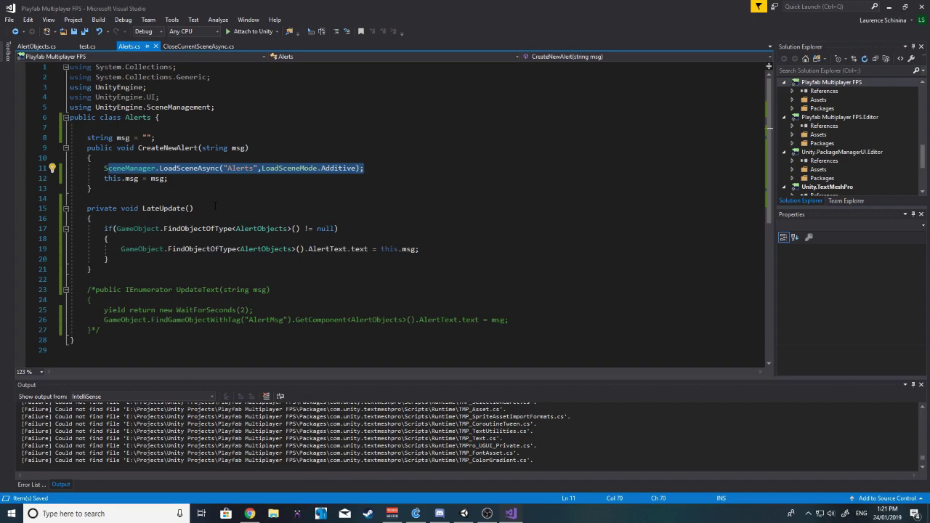
# Copy the AlertText assignment from LateUpdate and change CreateNewAlert's return type from void to IEnumerator
pyautogui.moveTo(121, 249); pyautogui.dragTo(416, 250)
pyautogui.hotkey('ctrl', 'c')
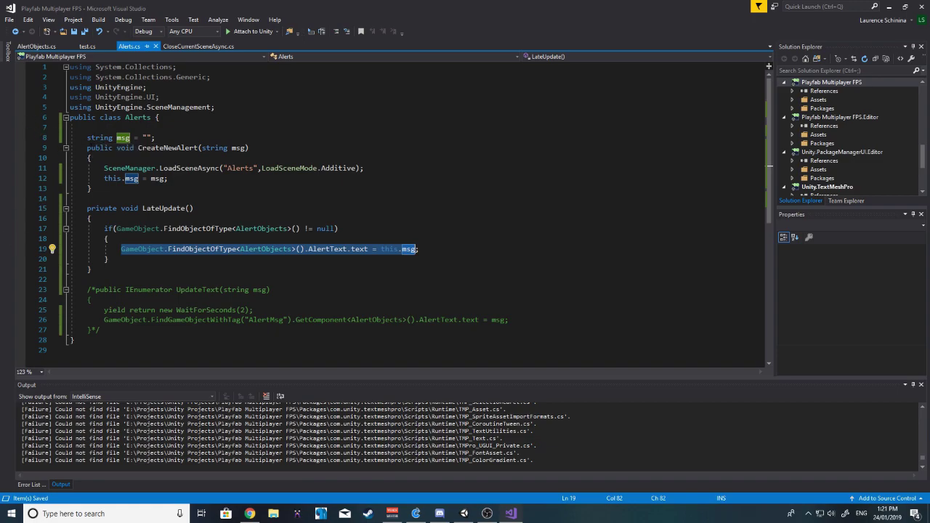
pyautogui.doubleClick(100, 149)
pyautogui.doubleClick(127, 149)
pyautogui.write('ien')
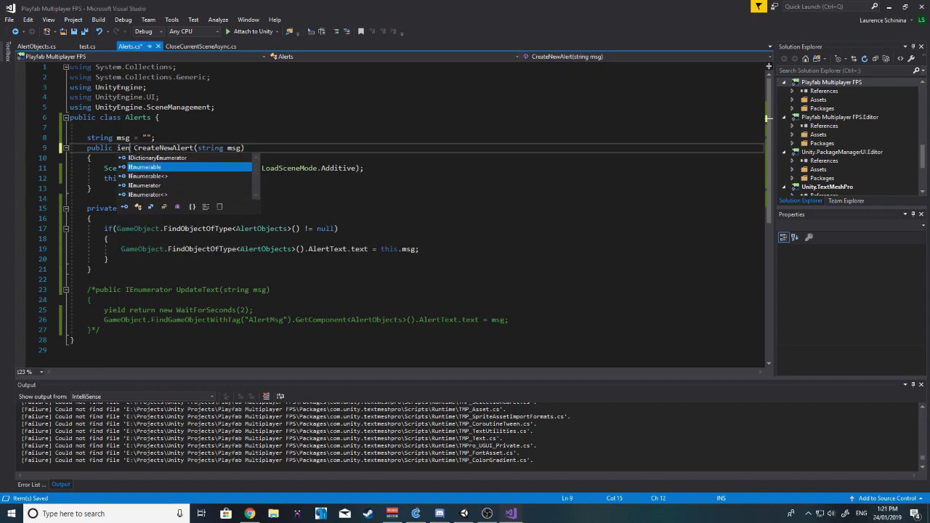
pyautogui.press('Down')
pyautogui.press('Down')
pyautogui.press('Tab')
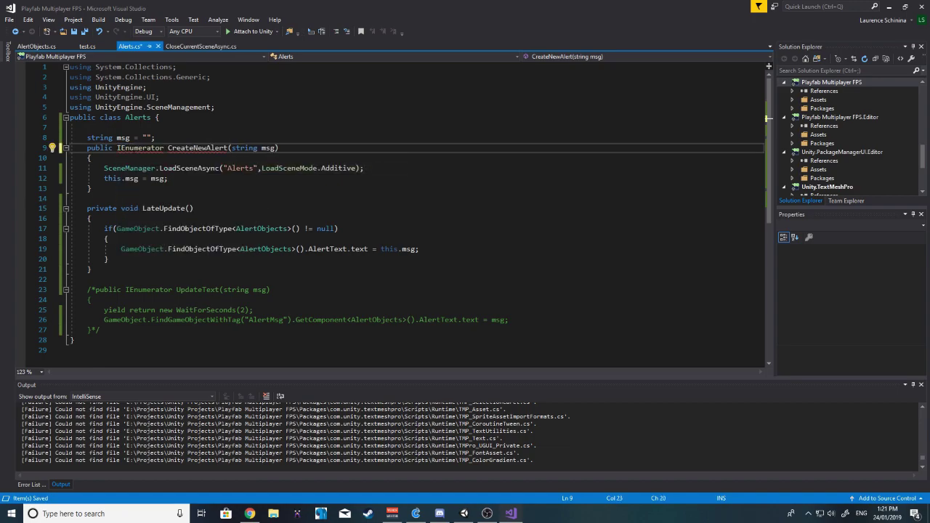
# Delete the LateUpdate method, the this.msg assignment in CreateNewAlert, and the class-level msg string
pyautogui.moveTo(86, 209); pyautogui.dragTo(205, 270)
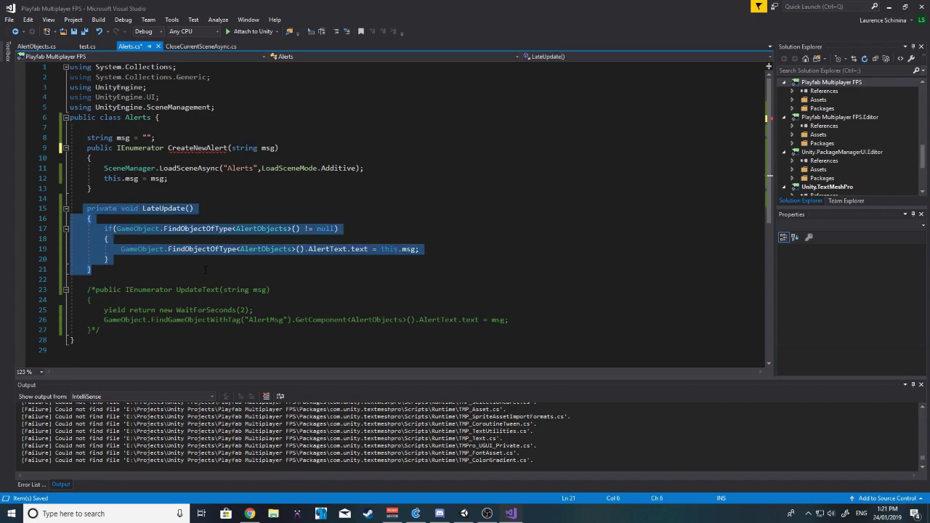
pyautogui.press('BackSpace')
pyautogui.moveTo(169, 179); pyautogui.dragTo(70, 179)
pyautogui.press('BackSpace')
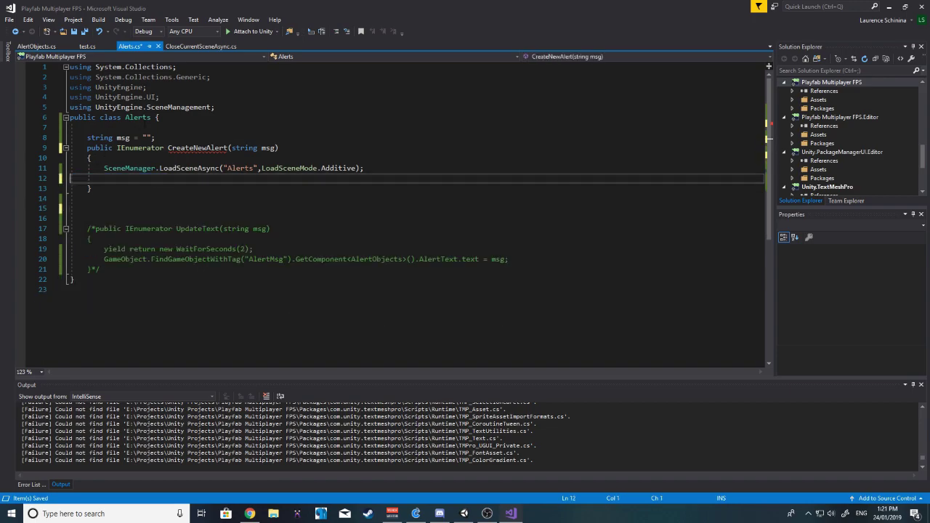
pyautogui.moveTo(155, 137); pyautogui.dragTo(71, 137)
pyautogui.press('BackSpace')
pyautogui.press('BackSpace')
# Paste the copied AlertText assignment below LoadSceneAsync in CreateNewAlert and insert yield return new WaitForSeconds(1); between the two lines
pyautogui.click(153, 169)
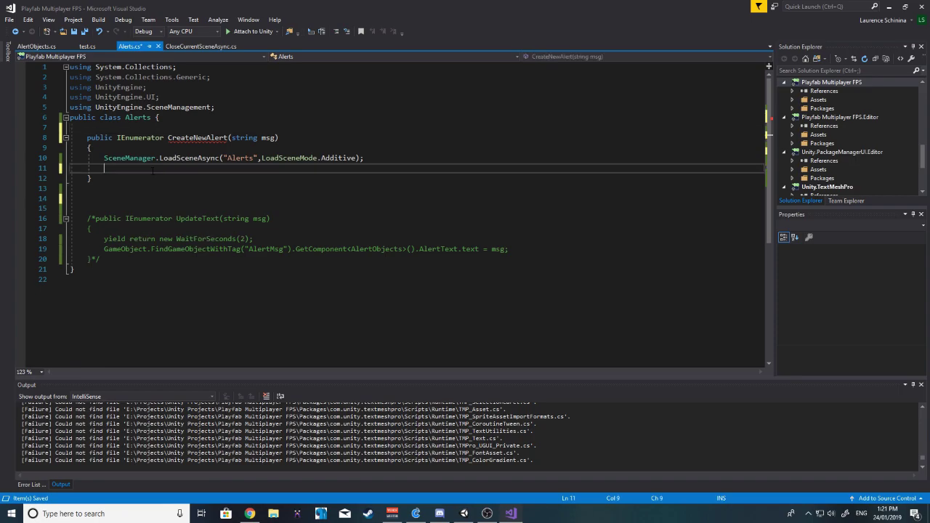
pyautogui.hotkey('ctrl', 'v')
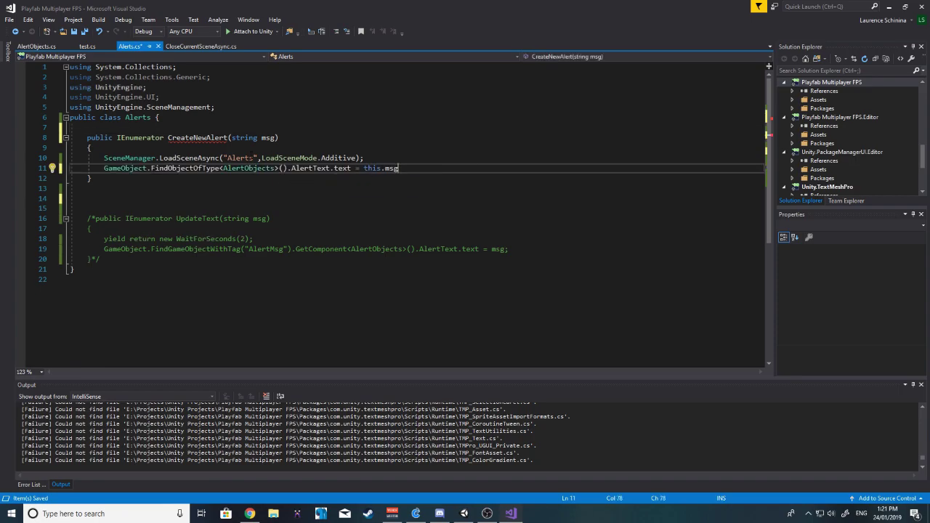
pyautogui.click(367, 157)
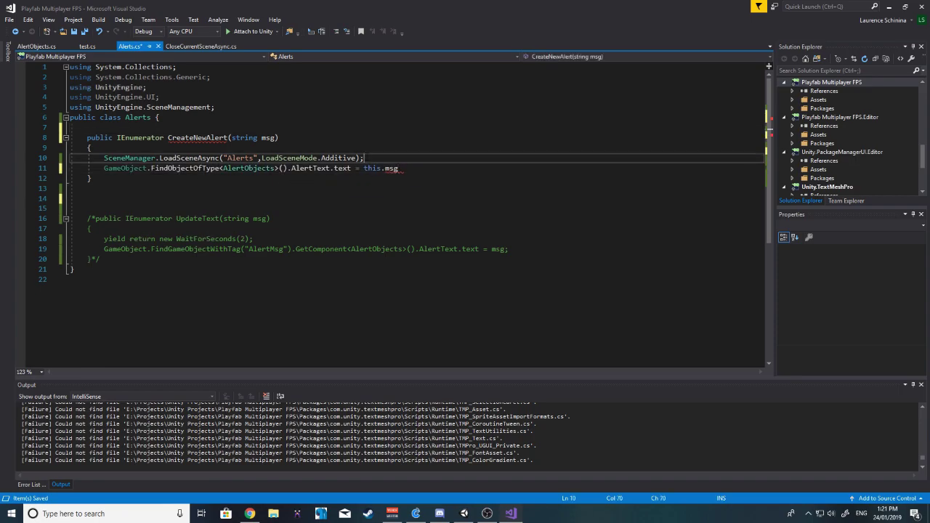
pyautogui.press('Return')
pyautogui.write('yield mr')
pyautogui.press('BackSpace')
pyautogui.press('BackSpace')
pyautogui.write('return new w')
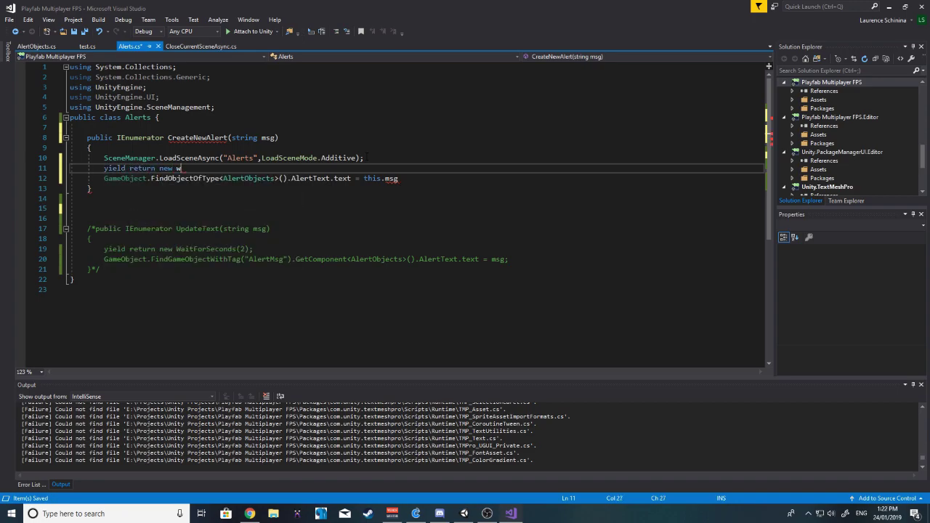
pyautogui.write('aitfors')
pyautogui.press('Tab')
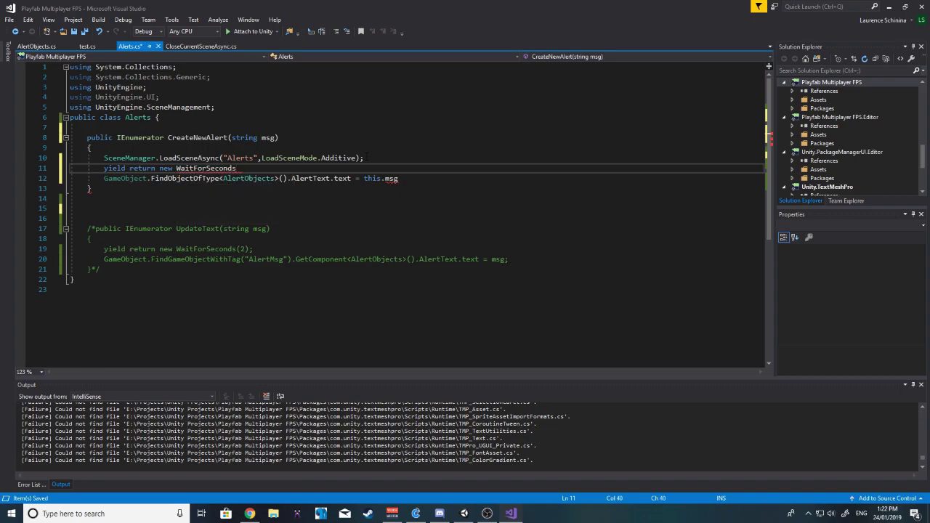
pyautogui.write('(1);')
# Change this.msg to msg in the AlertText assignment, end the line with a semicolon, and save Alerts.cs
pyautogui.moveTo(364, 178)
pyautogui.mouseDown()
pyautogui.moveTo(385, 185)
pyautogui.moveTo(377, 179)
pyautogui.mouseUp()
pyautogui.press('BackSpace')
pyautogui.hotkey('ctrl', 's')
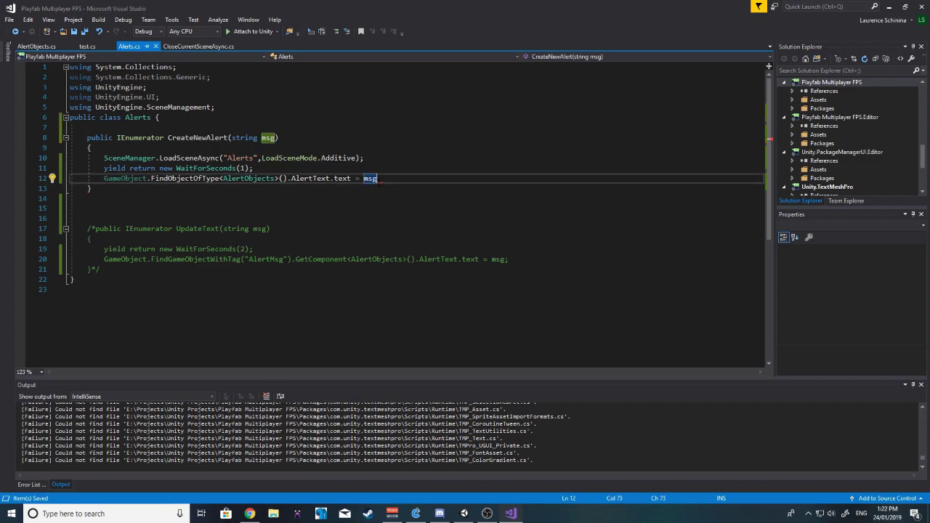
pyautogui.click(378, 181)
pyautogui.write(';')
pyautogui.hotkey('ctrl', 's')
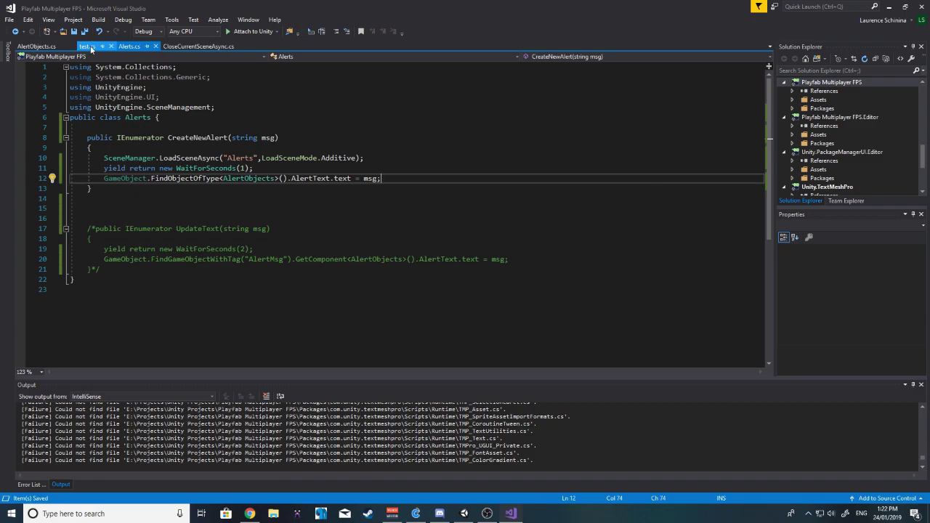
# In test.cs, add a StartCoroutine() call below the new Alerts() line in Start
pyautogui.click(86, 45)
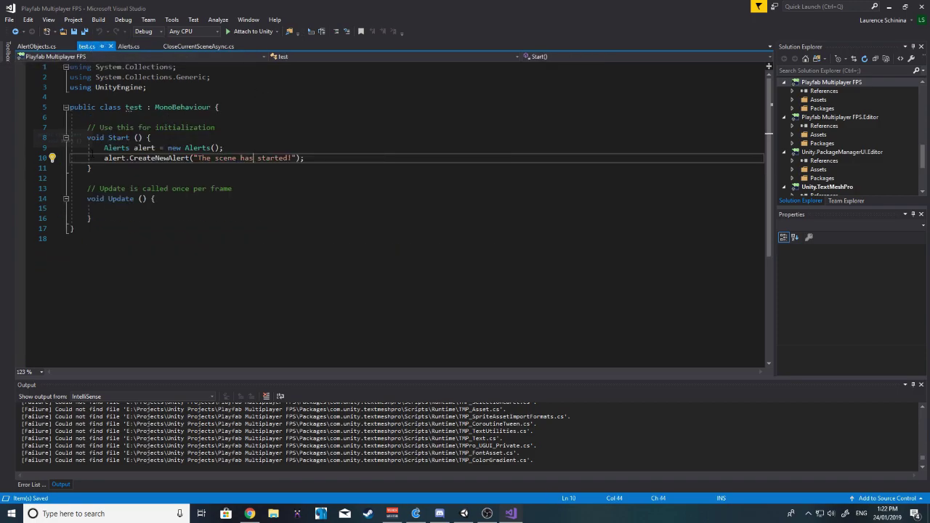
pyautogui.click(233, 147)
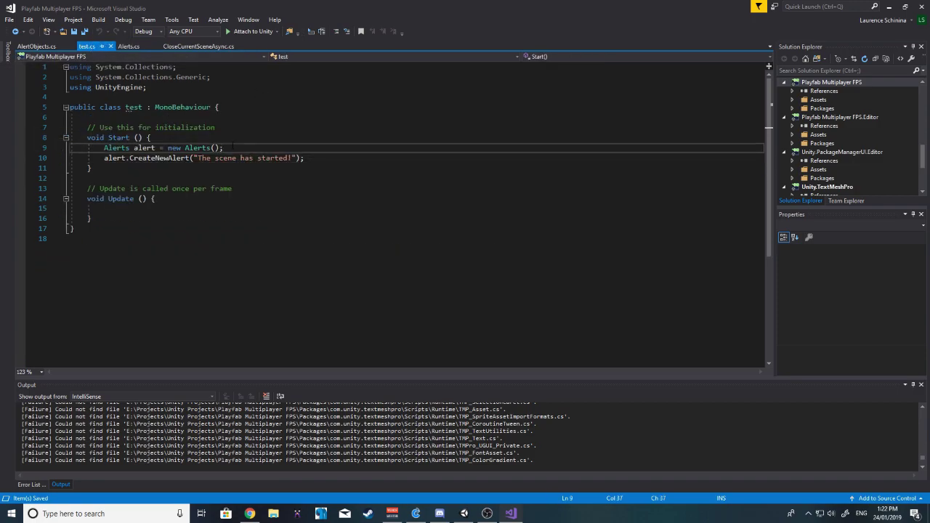
pyautogui.press('Return')
pyautogui.write('startc')
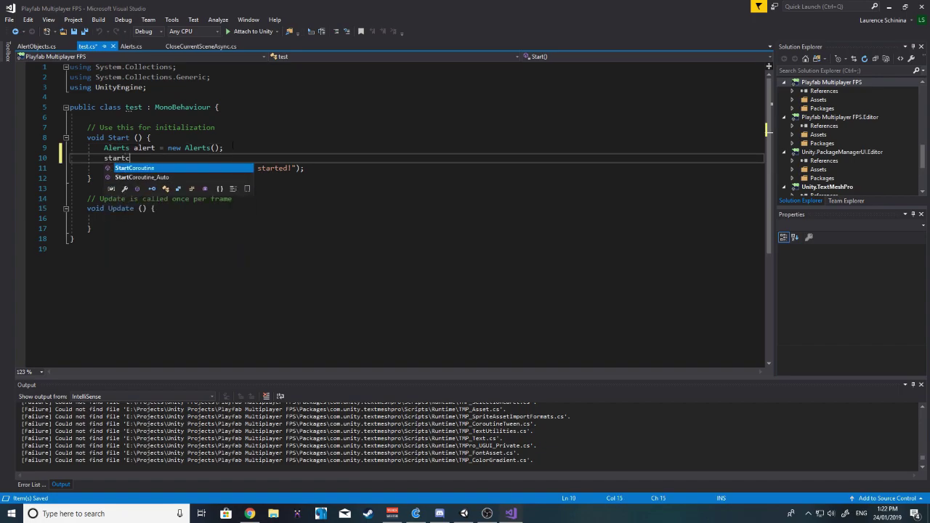
pyautogui.press('Tab')
pyautogui.write('()')
# Move the alert.CreateNewAlert("The scene has started!") call inside StartCoroutine's parentheses, fix the semicolons, and save test.cs
pyautogui.click(307, 146)
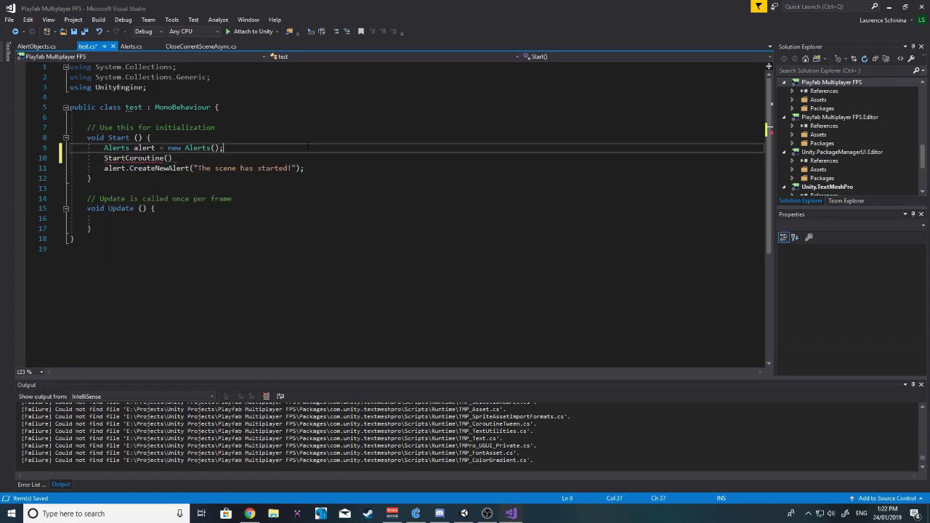
pyautogui.moveTo(305, 167); pyautogui.dragTo(104, 167)
pyautogui.hotkey('ctrl', 'c')
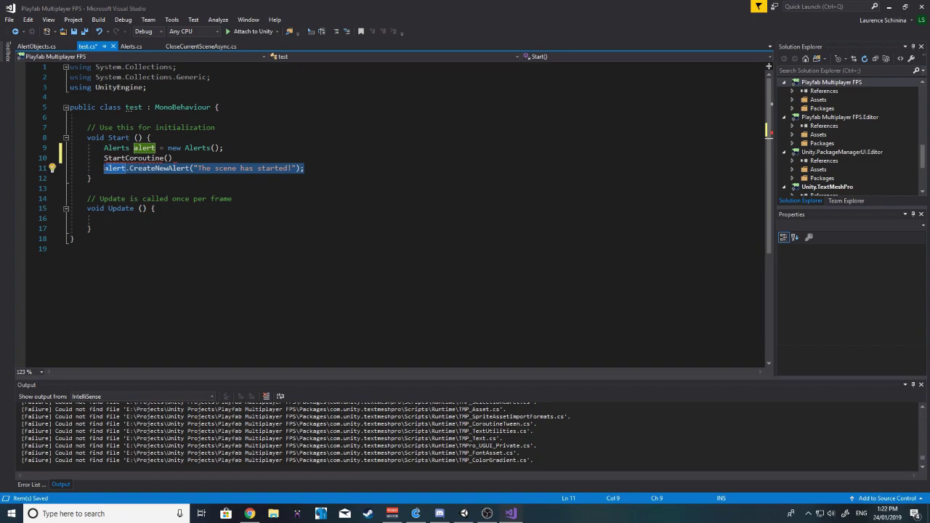
pyautogui.press('BackSpace')
pyautogui.click(168, 158)
pyautogui.hotkey('ctrl', 'v')
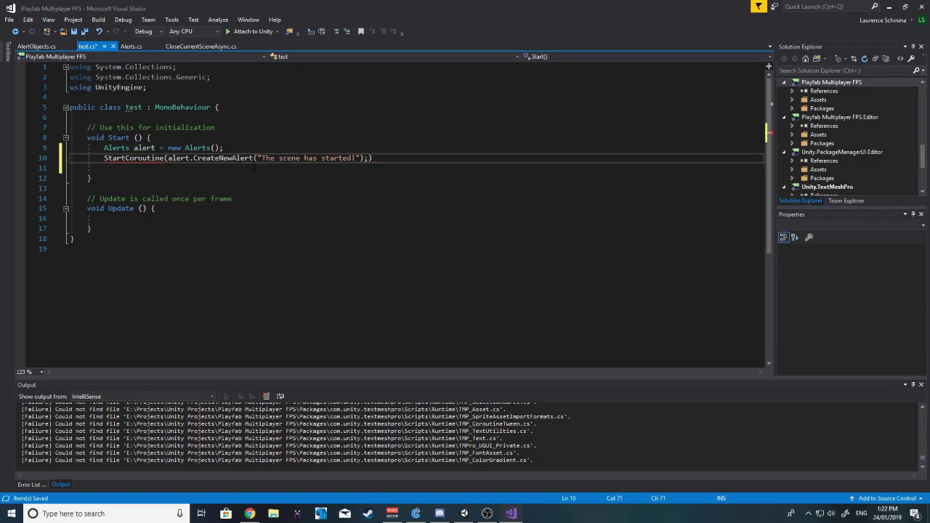
pyautogui.press('BackSpace')
pyautogui.click(373, 161)
pyautogui.write(';')
pyautogui.hotkey('ctrl', 's')
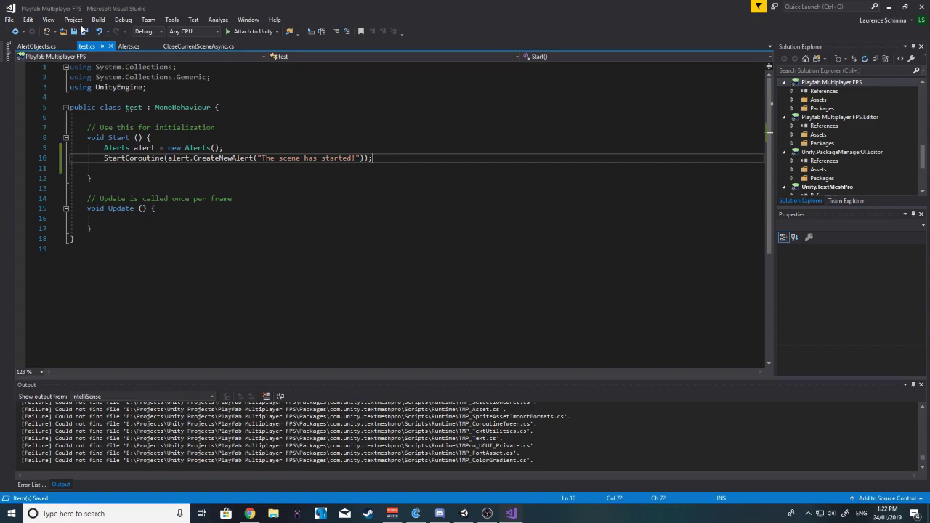
# Switch to Unity, clear the Console, run the Master scene to check the alert popup's text, and stop play mode
pyautogui.click(465, 514)
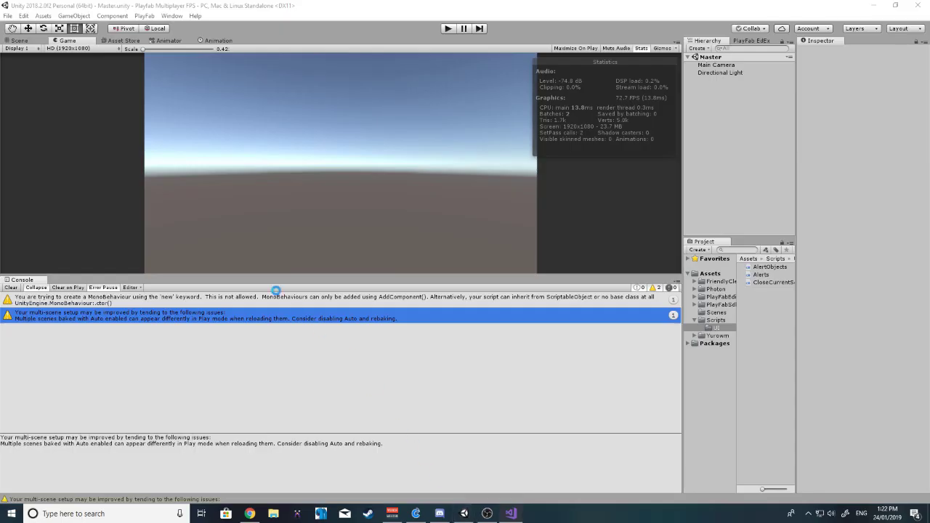
pyautogui.click(15, 288)
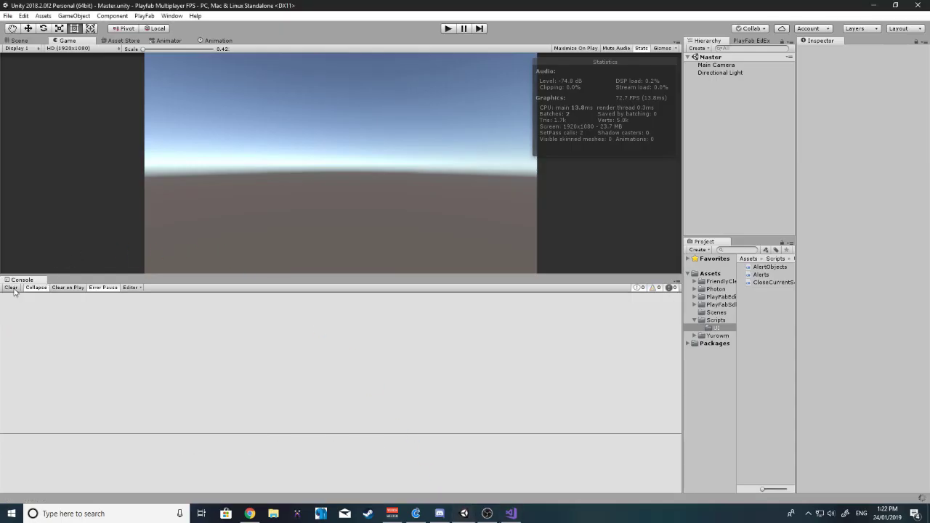
pyautogui.click(454, 30)
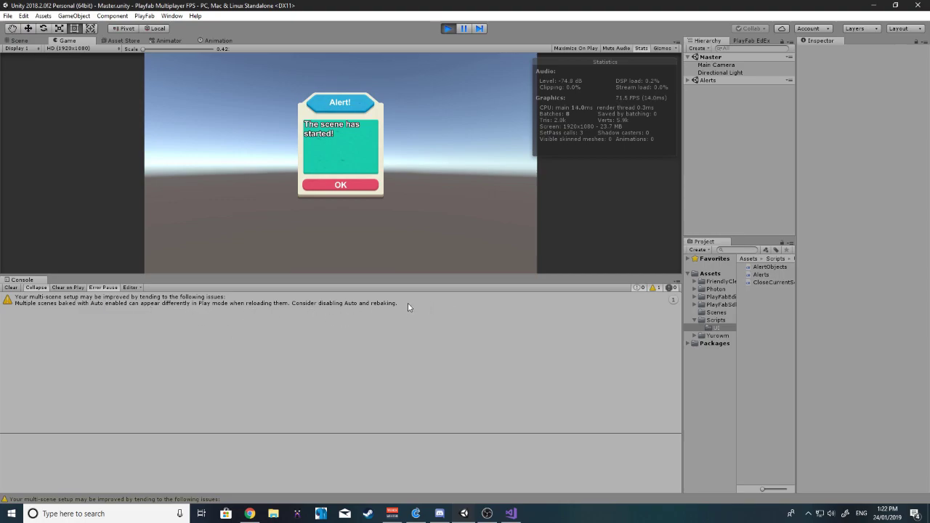
pyautogui.click(448, 29)
# Back in Visual Studio, make CreateNewAlert in Alerts.cs yield return SceneManager.LoadSceneAsync("Alerts", LoadSceneMode.Additive) instead of WaitForSeconds, remove the emptied line, and save
pyautogui.hotkey('alt', 'Tab')
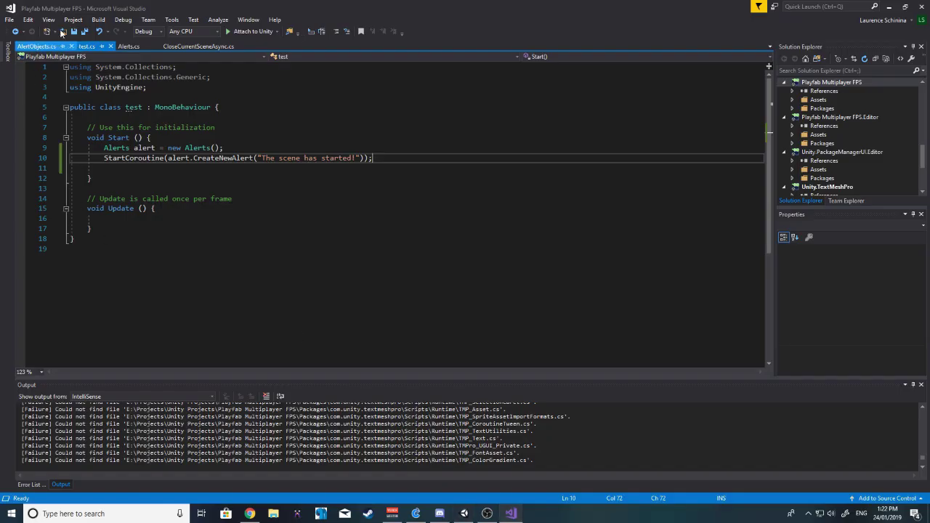
pyautogui.click(123, 46)
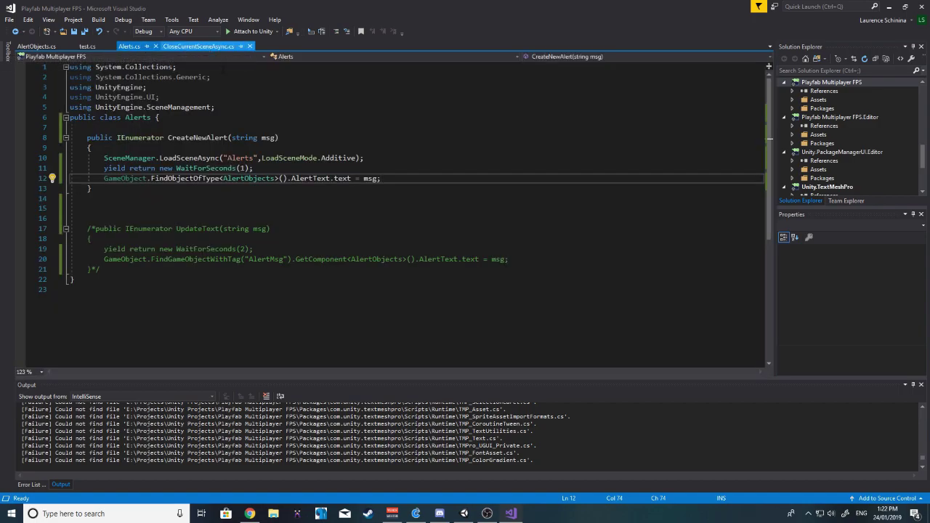
pyautogui.moveTo(104, 157); pyautogui.dragTo(392, 156)
pyautogui.press('Delete')
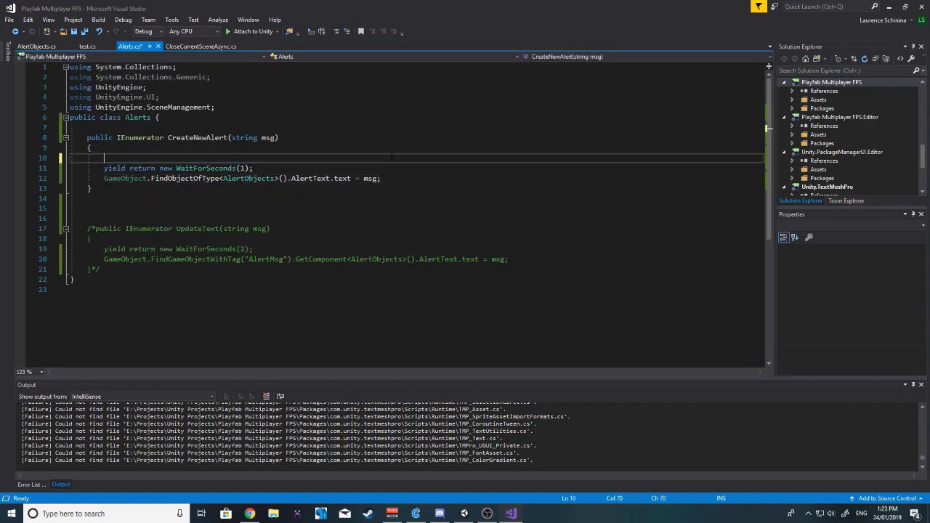
pyautogui.moveTo(159, 168); pyautogui.dragTo(249, 168)
pyautogui.write('SceneManager.LoadSceneAsync("Alerts", LoadSceneMode.Additive);')
pyautogui.moveTo(109, 160); pyautogui.dragTo(29, 160)
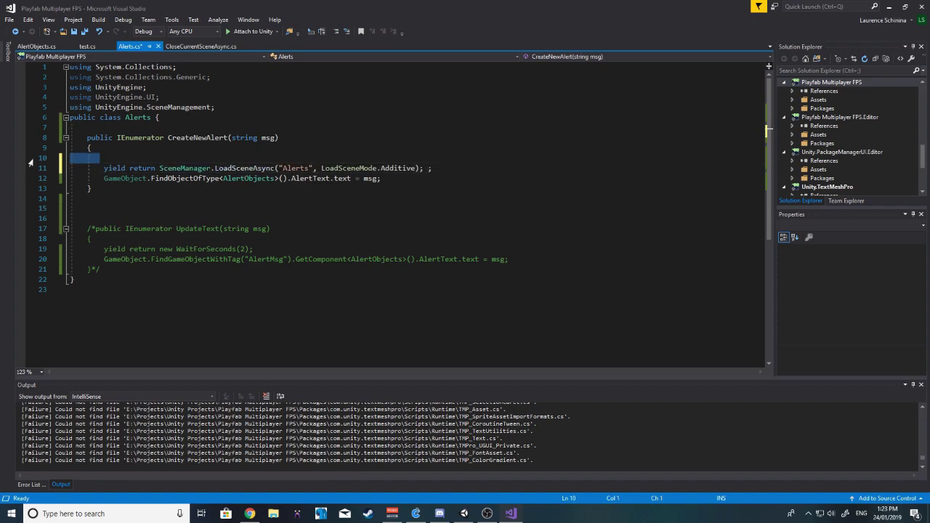
pyautogui.press('BackSpace')
pyautogui.press('BackSpace')
pyautogui.hotkey('ctrl', 's')
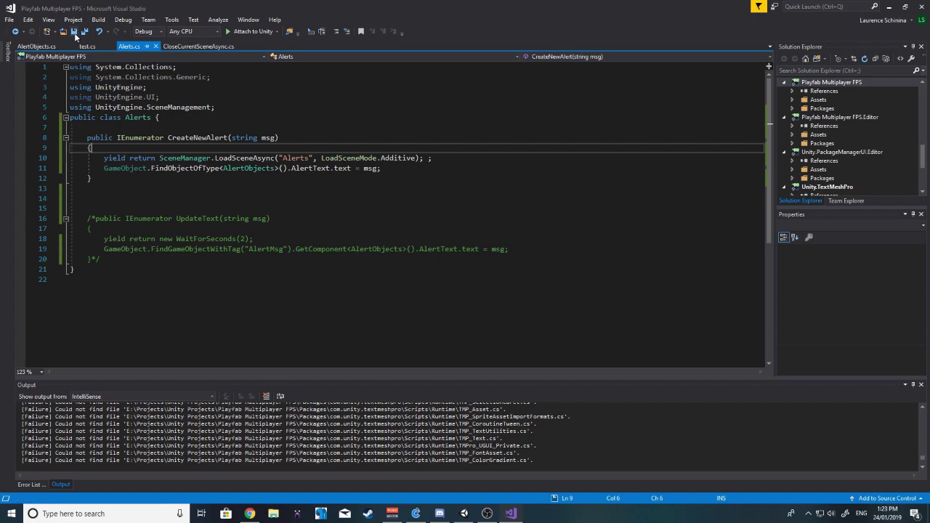
# Switch to Unity, run the Master scene, dismiss the alert popup with OK to test it, stop play mode, and clear the Console
pyautogui.click(889, 7)
pyautogui.click(448, 28)
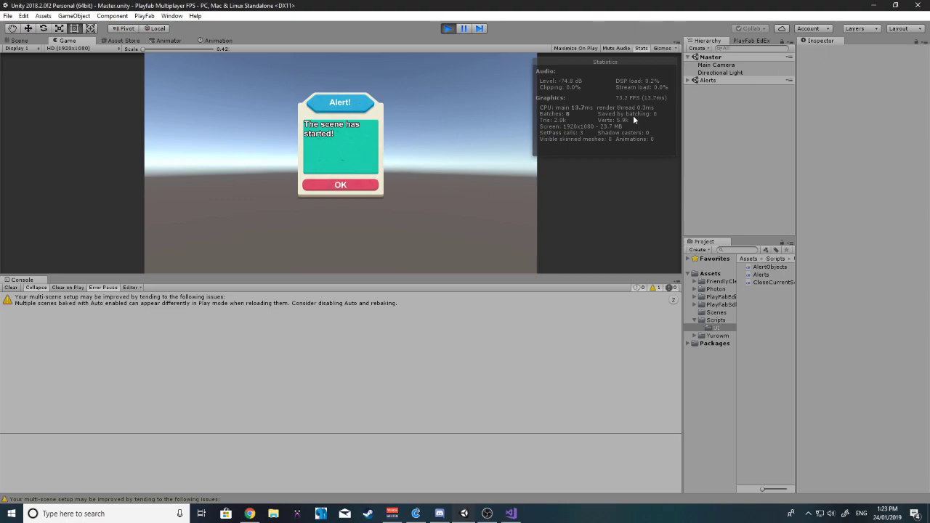
pyautogui.click(343, 186)
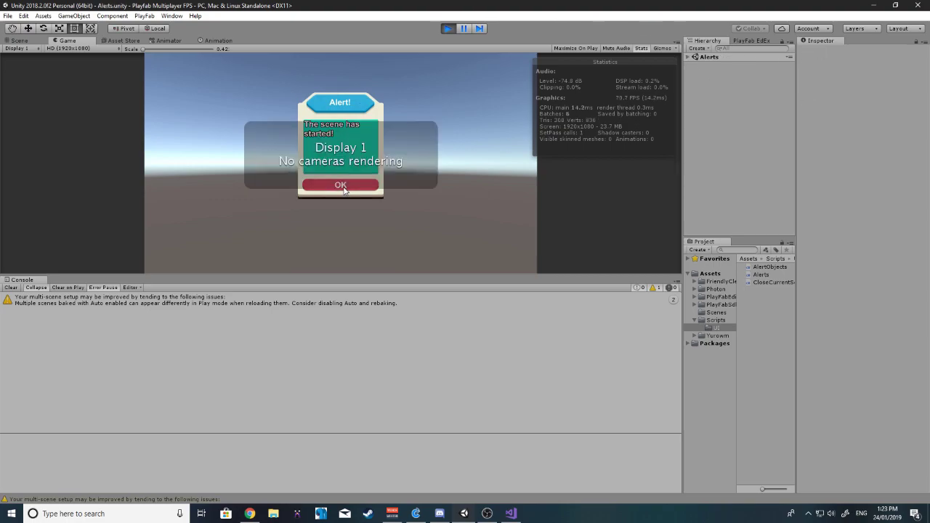
pyautogui.click(688, 57)
pyautogui.click(449, 28)
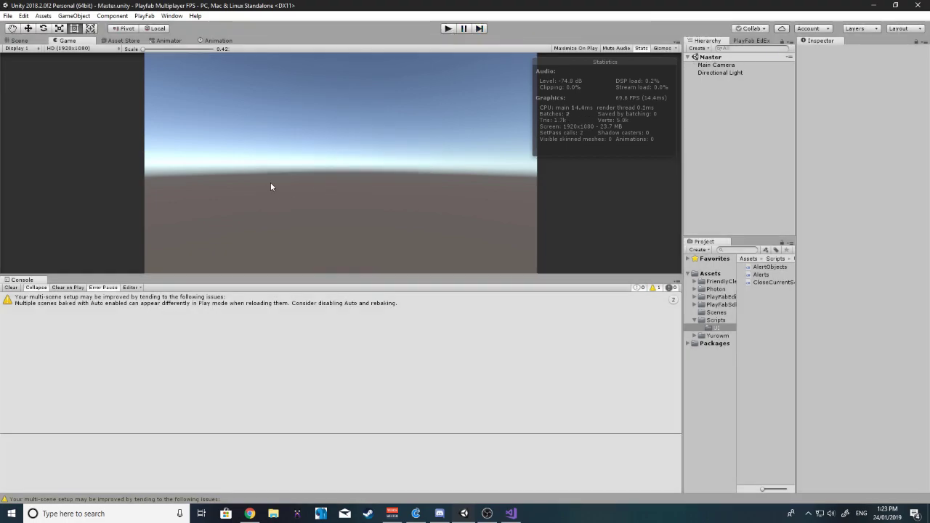
pyautogui.click(9, 288)
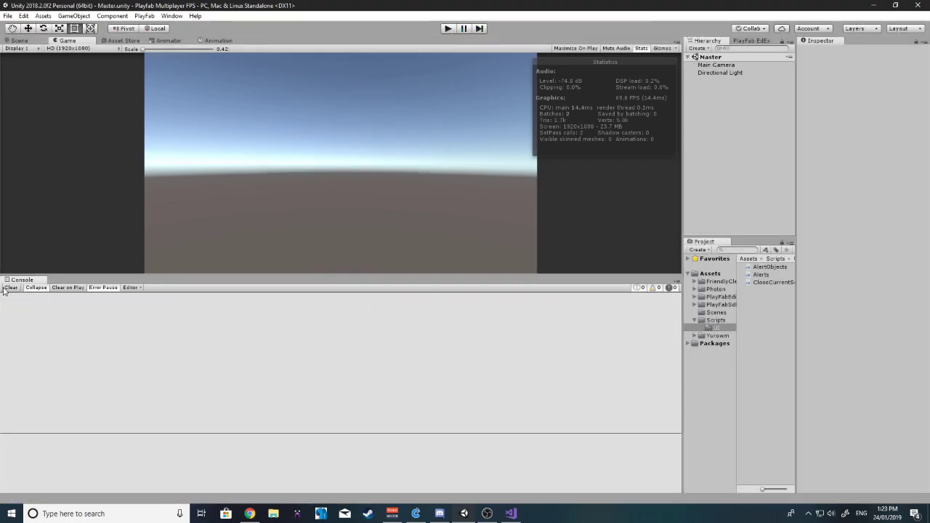
# Open the Alerts scene from the Scenes folder and examine the On Click event of the popup's LoginButton
pyautogui.click(718, 313)
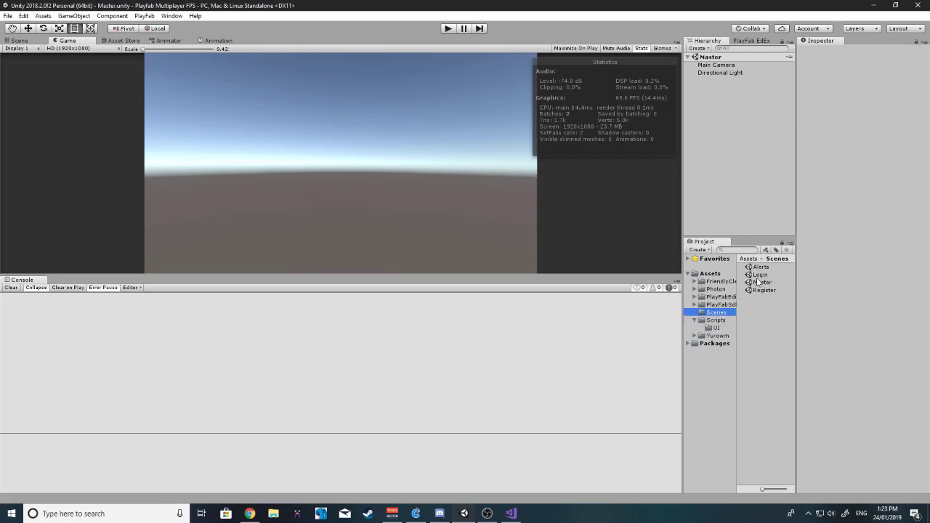
pyautogui.click(759, 282)
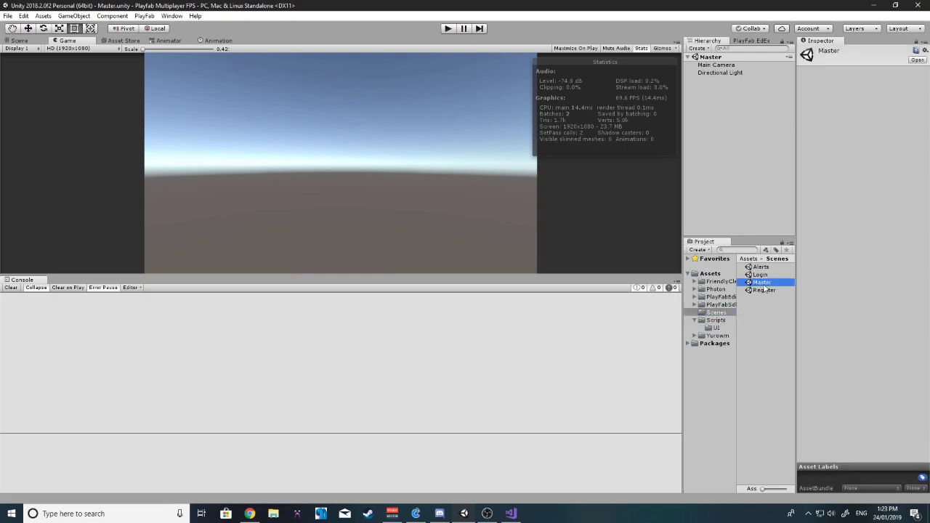
pyautogui.doubleClick(760, 267)
pyautogui.click(694, 64)
pyautogui.click(701, 73)
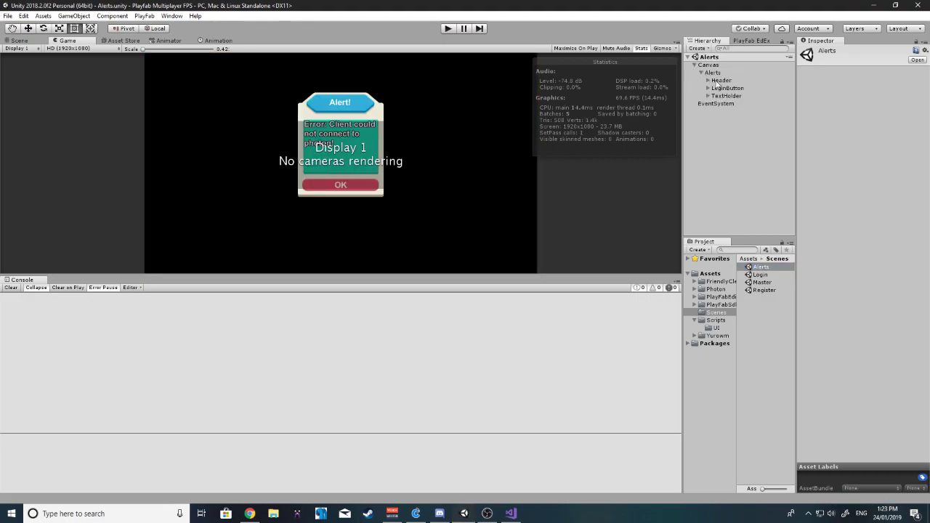
pyautogui.click(725, 88)
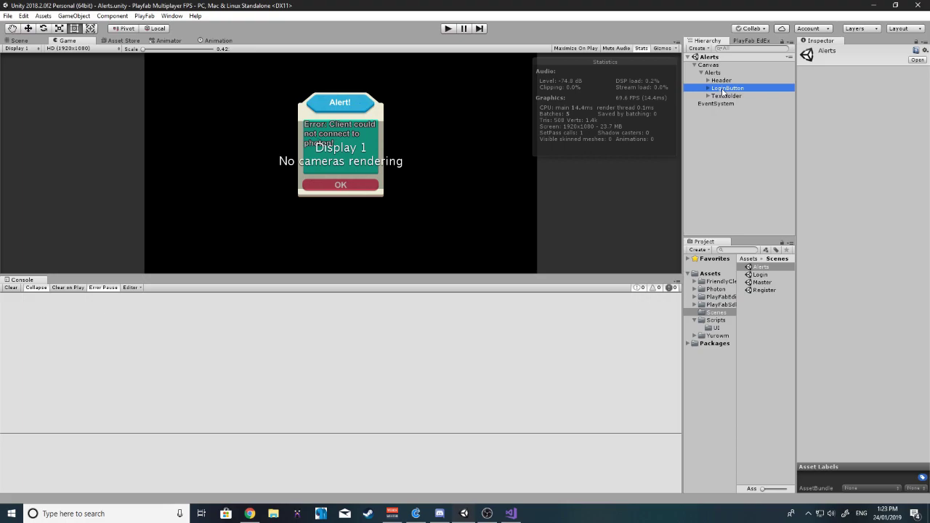
pyautogui.scroll(-5, 850, 165)
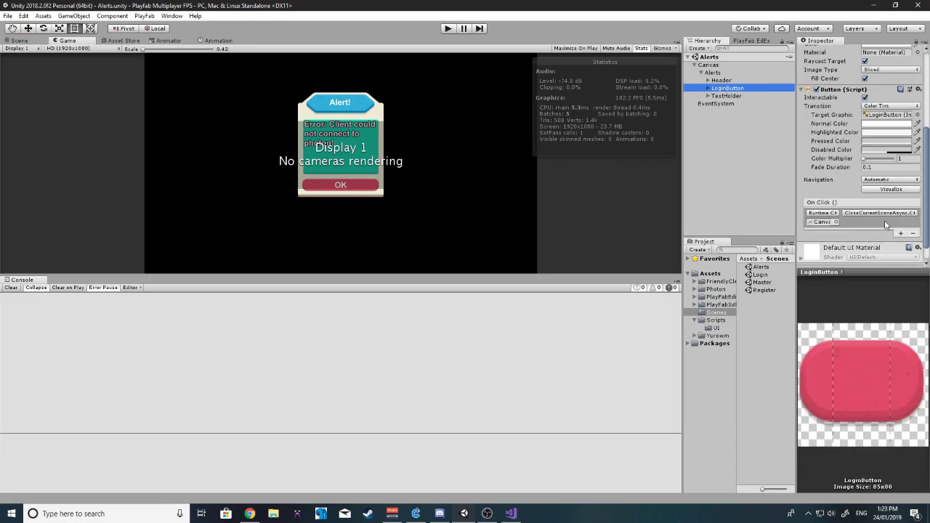
# In Visual Studio, replace the UnloadSceneAsync argument in CloseCurrentSceneAsync.cs with "Alerts" and save the script
pyautogui.click(511, 514)
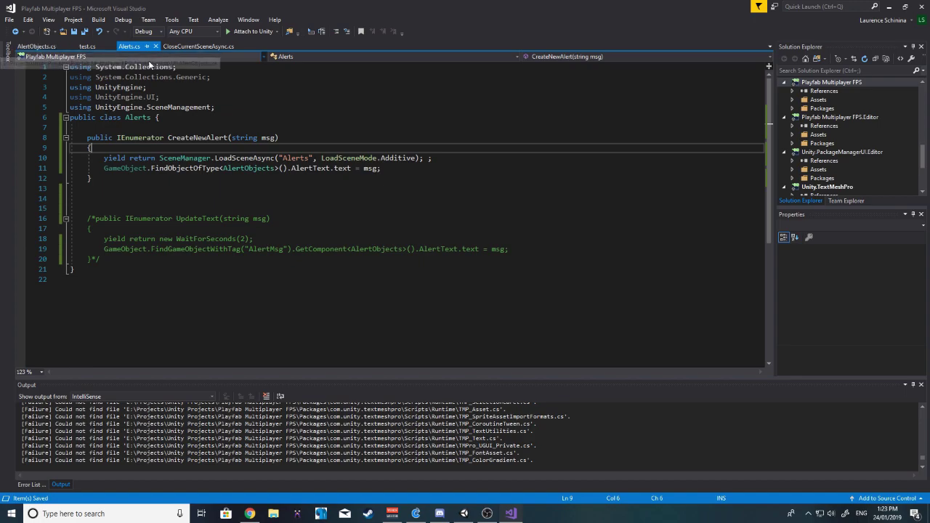
pyautogui.click(187, 46)
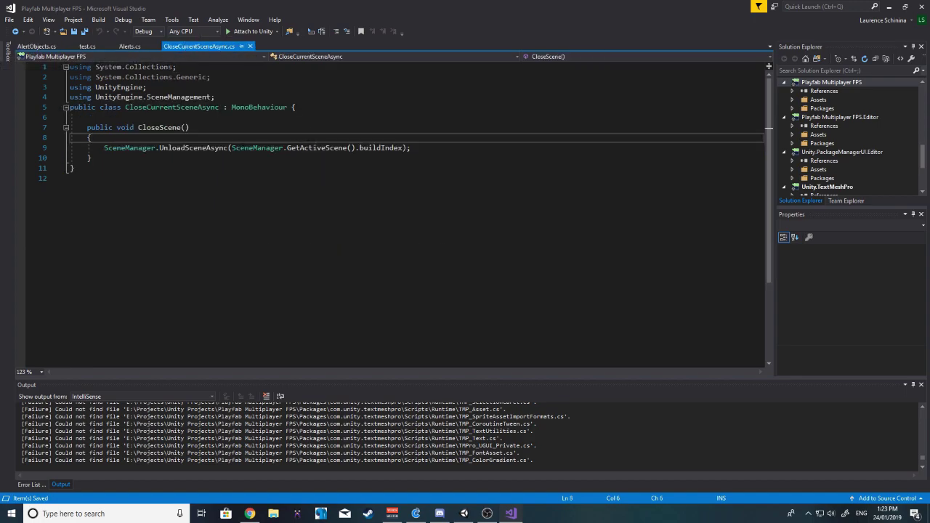
pyautogui.moveTo(231, 147); pyautogui.dragTo(404, 148)
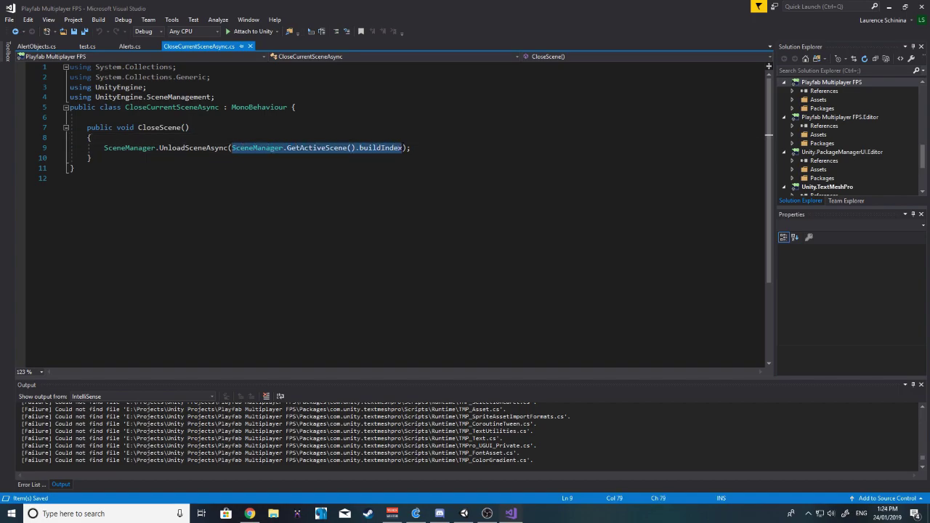
pyautogui.write('"Alerts')
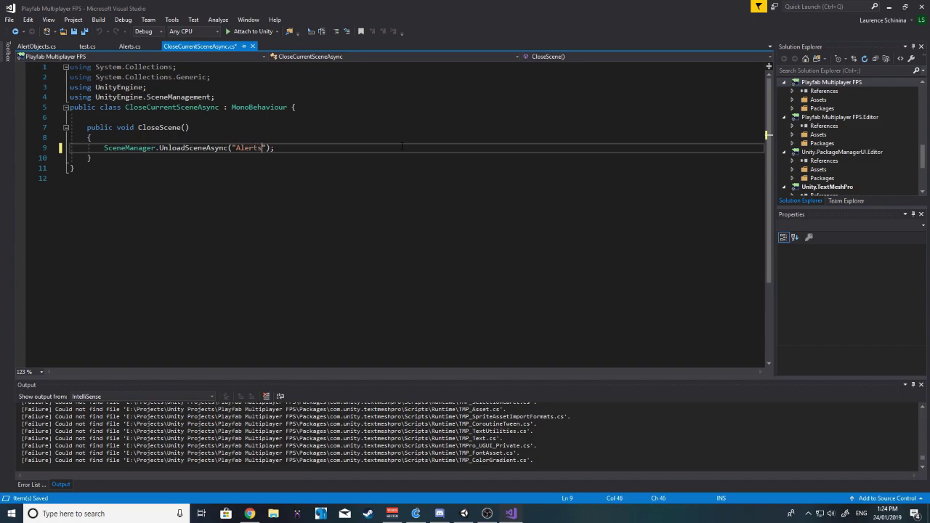
pyautogui.press('Left')
pyautogui.press('Left')
pyautogui.write(',')
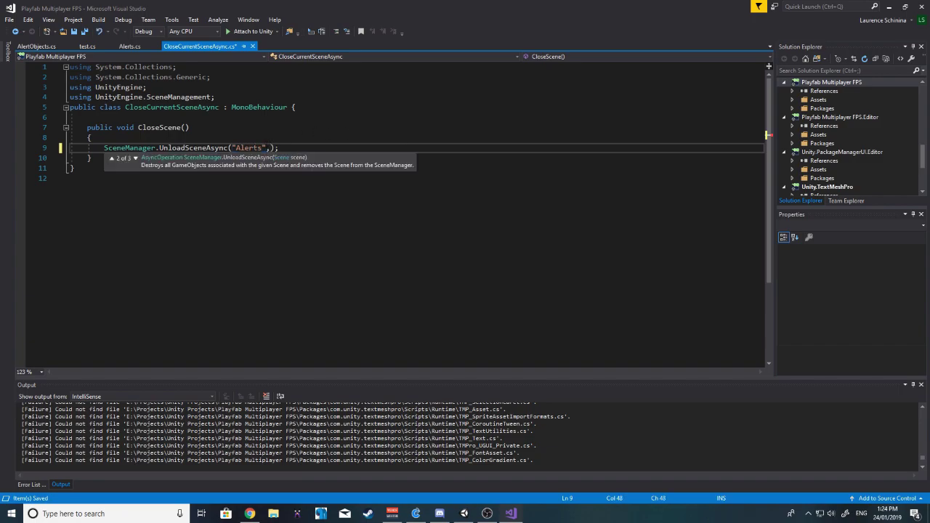
pyautogui.press('BackSpace')
pyautogui.hotkey('ctrl', 's')
pyautogui.press('Escape')
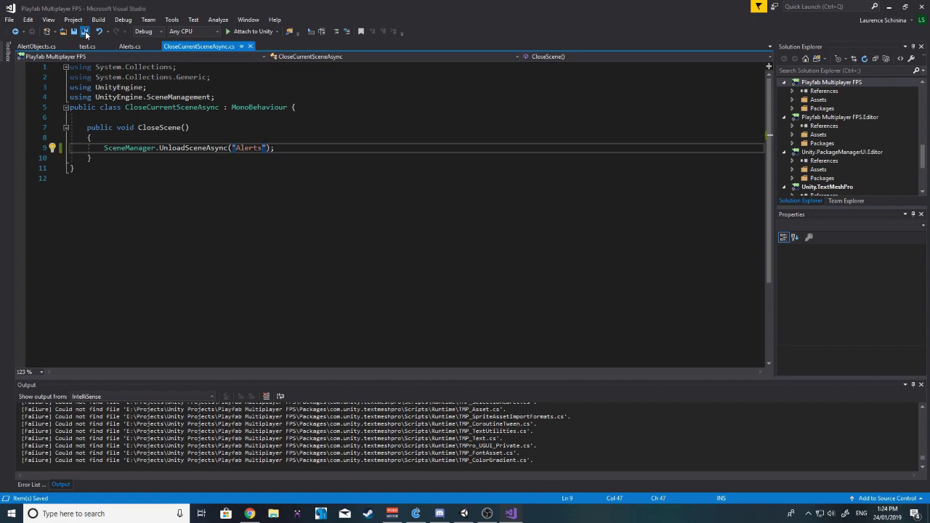
# Switch to Unity, run the Master scene to test closing the alert with OK, stop play mode, and save the scene
pyautogui.click(891, 6)
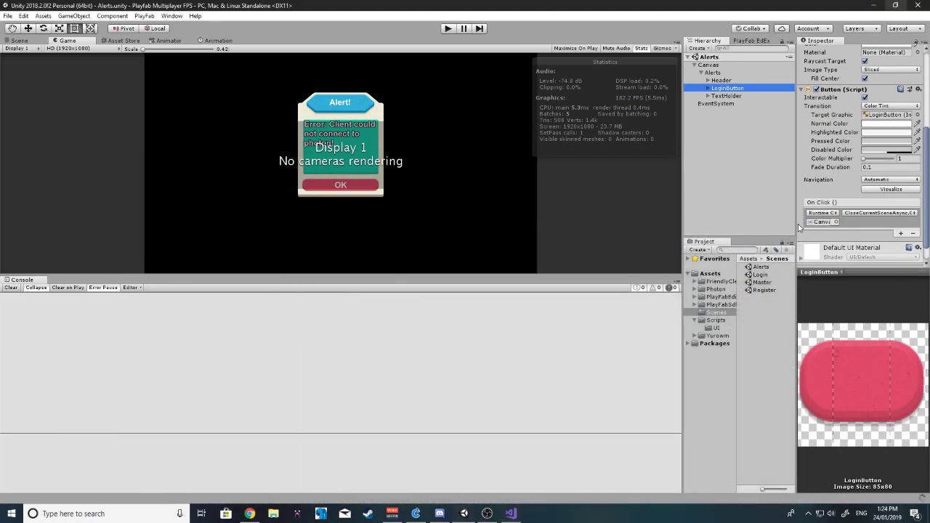
pyautogui.doubleClick(762, 282)
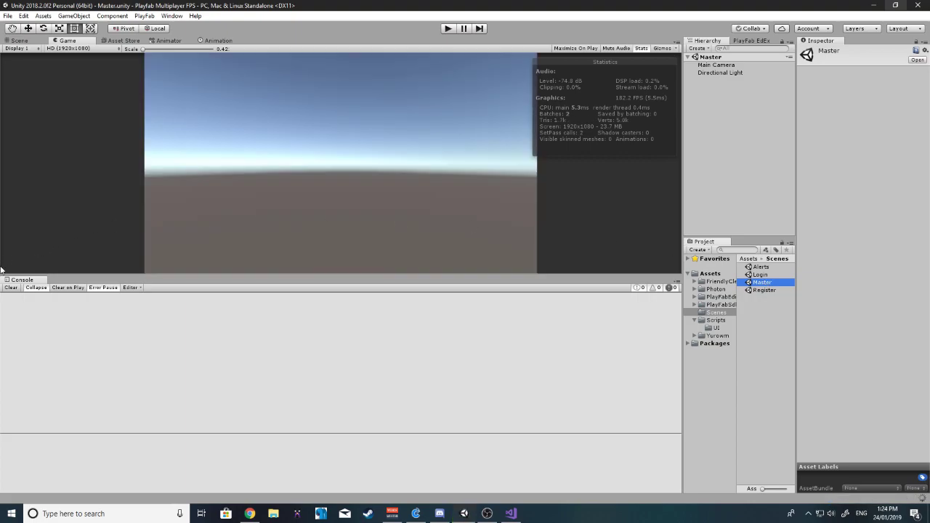
pyautogui.click(457, 28)
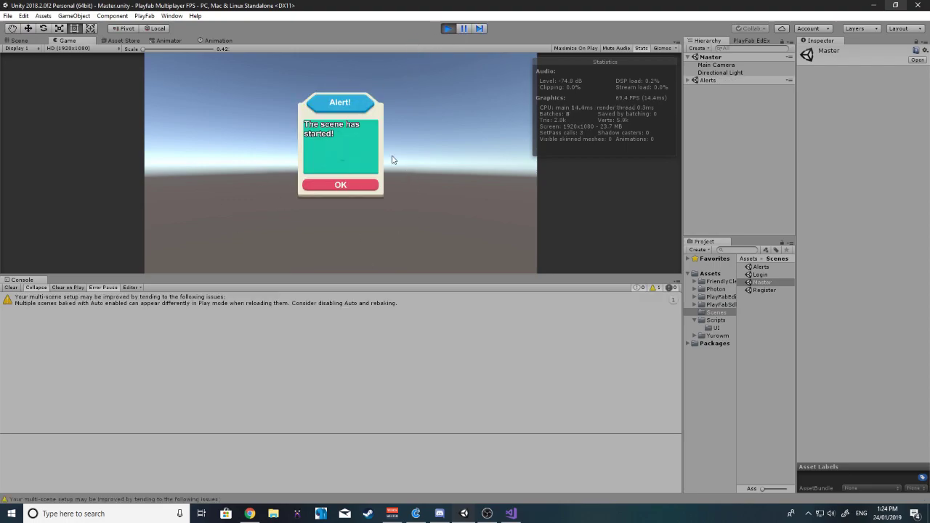
pyautogui.click(331, 187)
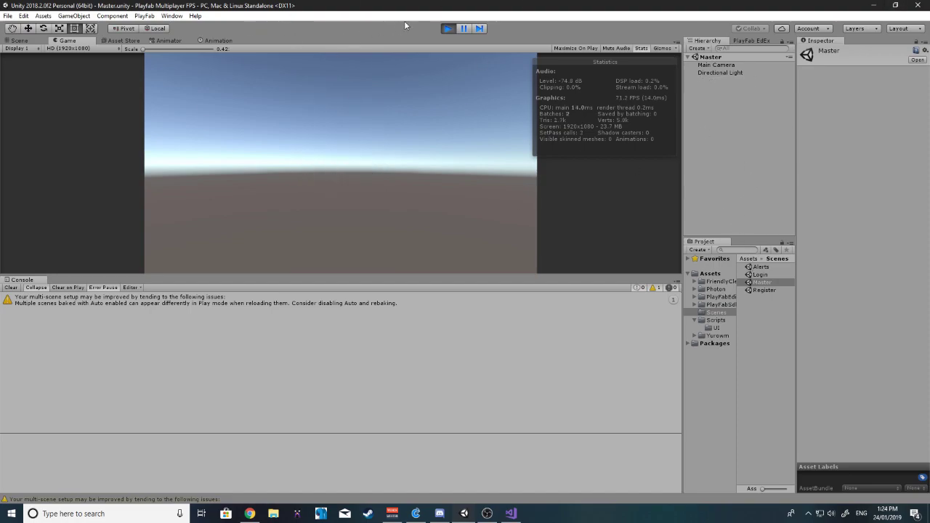
pyautogui.click(440, 29)
pyautogui.click(8, 16)
pyautogui.click(31, 51)
# Back in Visual Studio, review the new Alerts() and StartCoroutine lines in test.cs's Start method, save, and open AlertObjects.cs
pyautogui.click(511, 513)
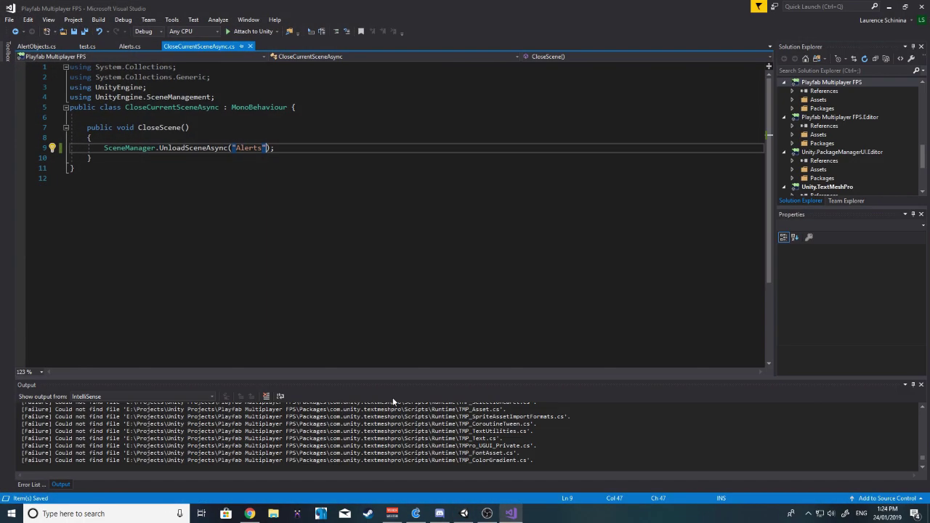
pyautogui.click(129, 45)
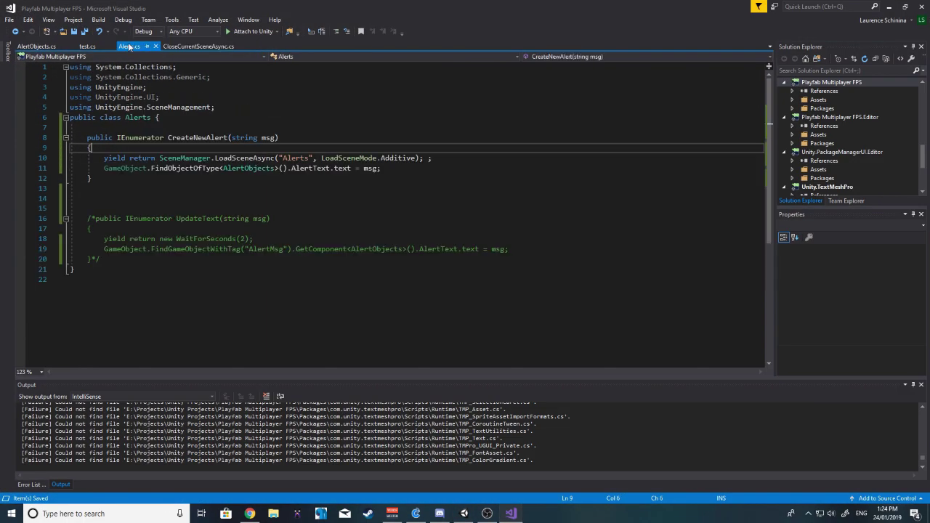
pyautogui.click(90, 46)
pyautogui.click(102, 147)
pyautogui.hotkey('shift', 'End')
pyautogui.moveTo(101, 158); pyautogui.dragTo(407, 158)
pyautogui.click(92, 178)
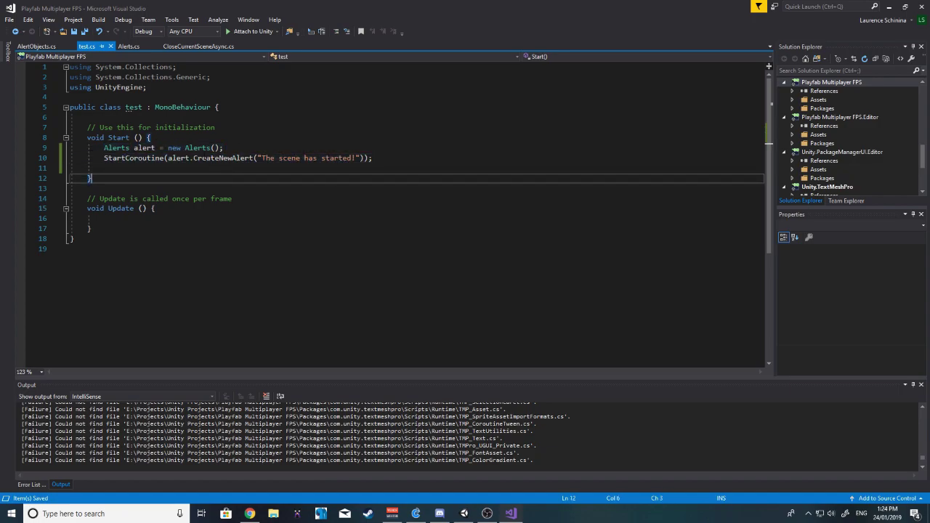
pyautogui.moveTo(176, 157); pyautogui.dragTo(258, 158)
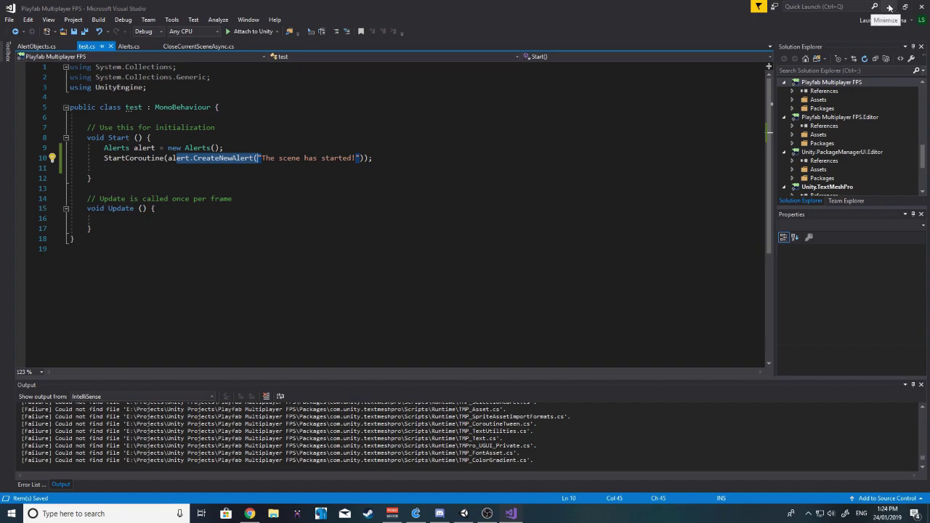
pyautogui.click(311, 107)
pyautogui.moveTo(373, 158); pyautogui.dragTo(20, 149)
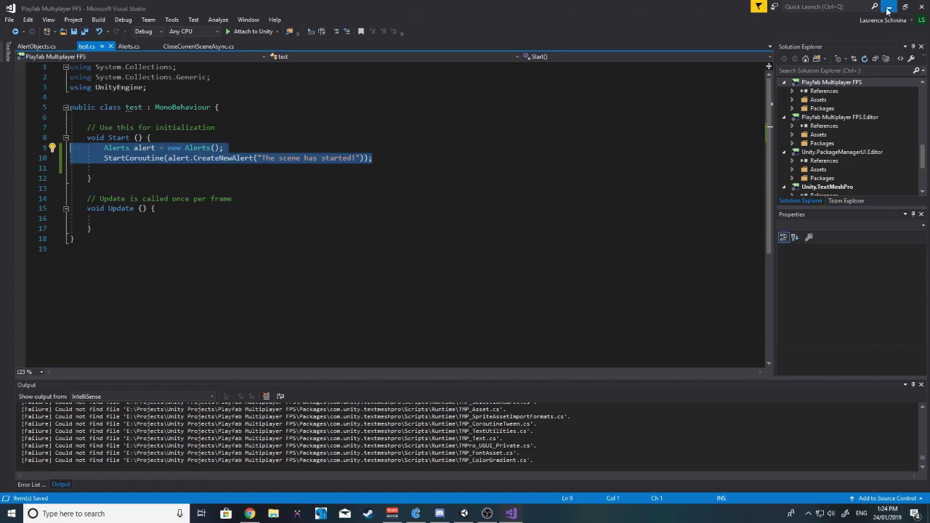
pyautogui.click(393, 189)
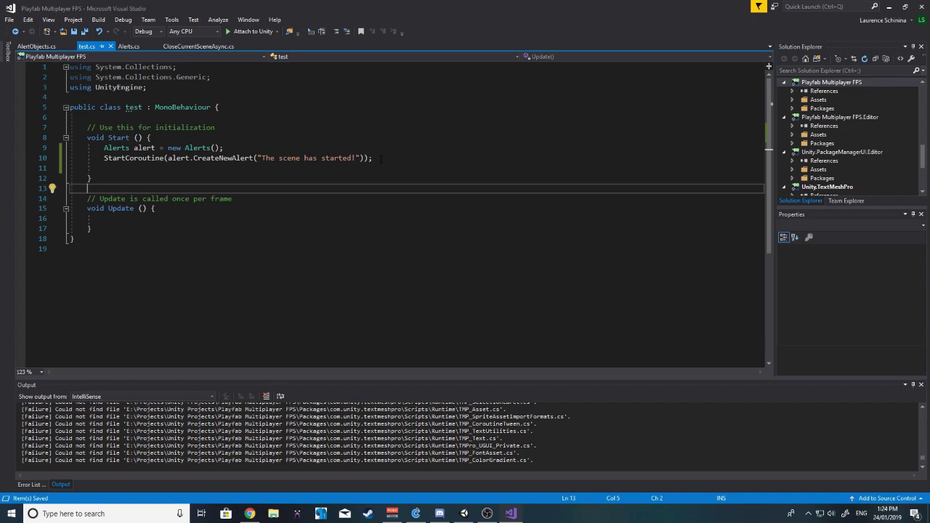
pyautogui.moveTo(373, 158); pyautogui.dragTo(49, 148)
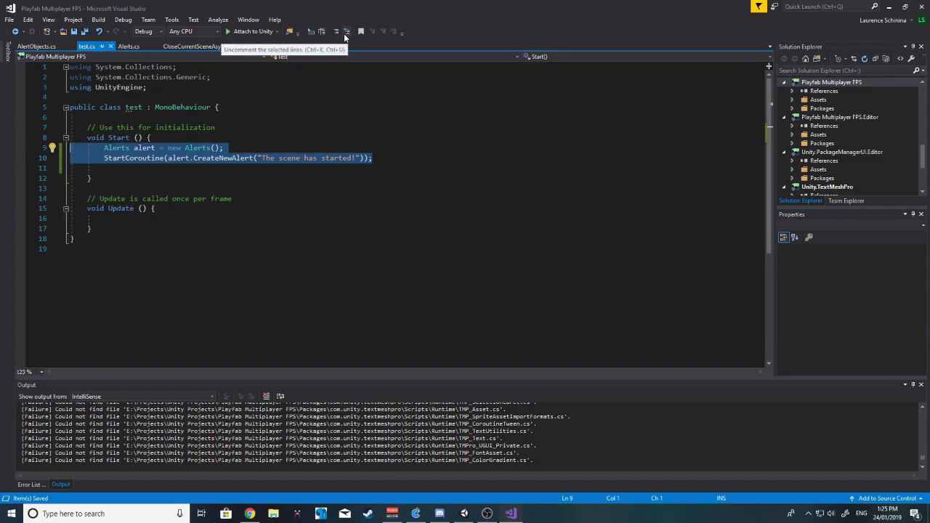
pyautogui.click(413, 117)
pyautogui.moveTo(374, 158); pyautogui.dragTo(22, 150)
pyautogui.click(104, 167)
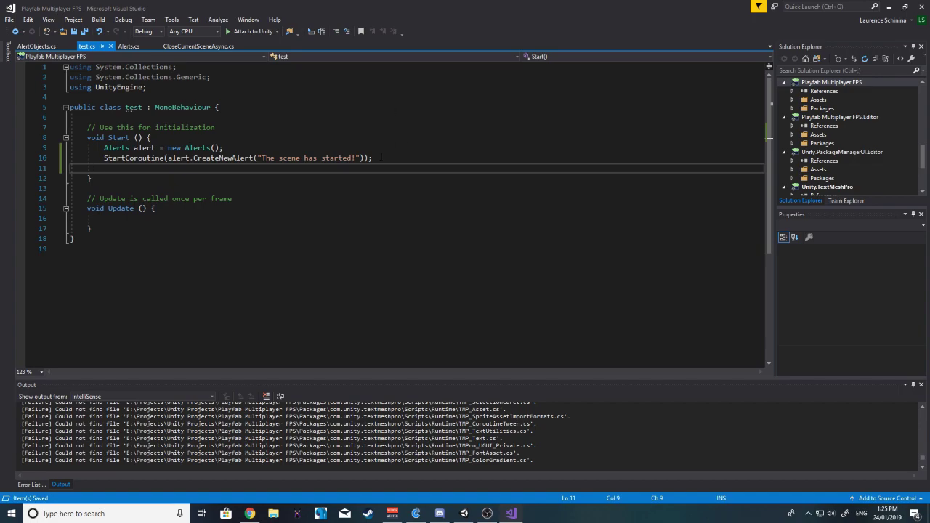
pyautogui.moveTo(381, 157); pyautogui.dragTo(4, 151)
pyautogui.click(254, 198)
pyautogui.click(263, 148)
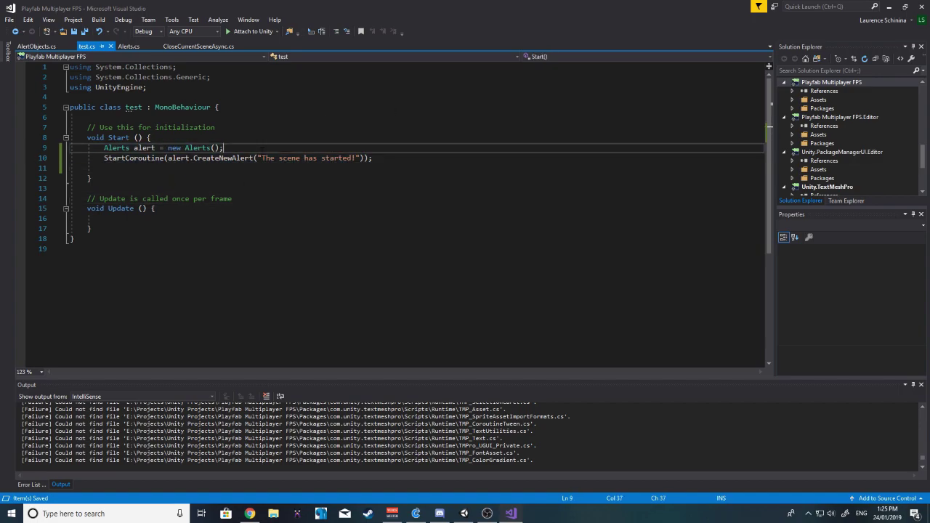
pyautogui.moveTo(261, 157); pyautogui.dragTo(355, 158)
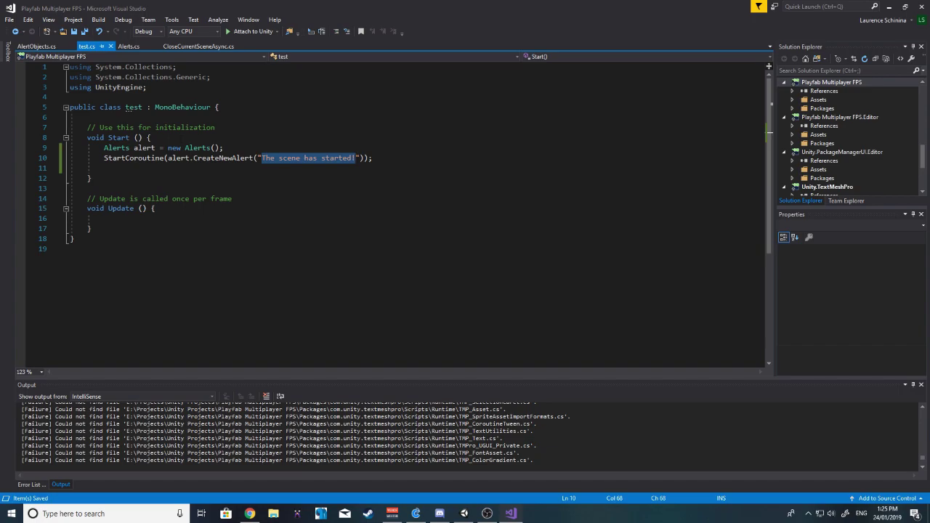
pyautogui.click(221, 158)
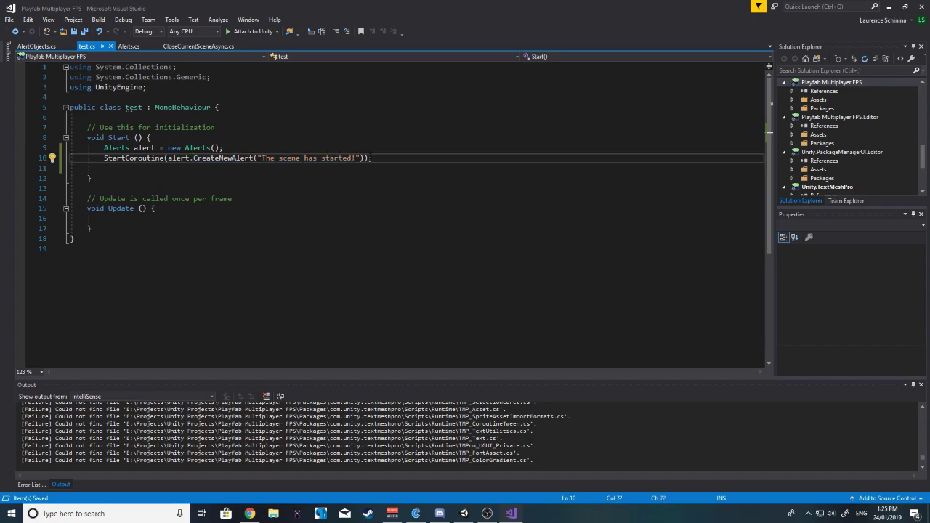
pyautogui.moveTo(372, 157); pyautogui.dragTo(70, 148)
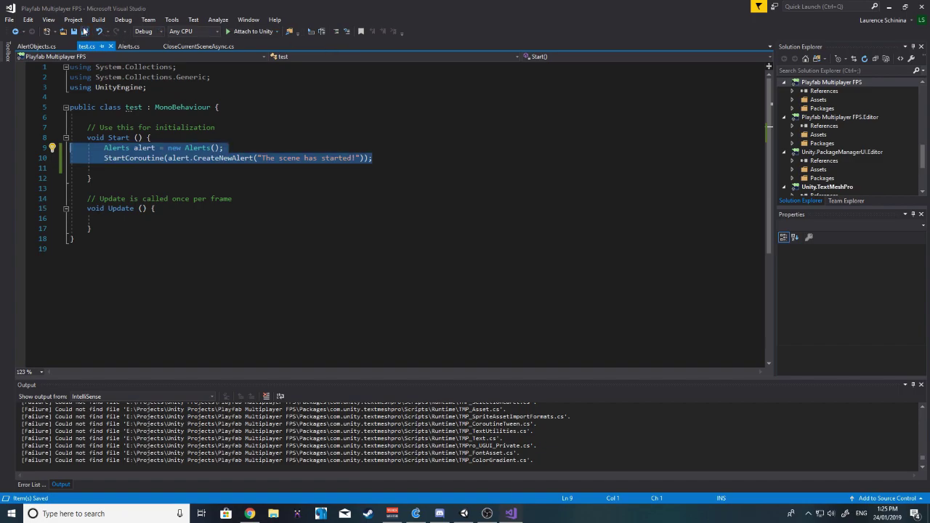
pyautogui.click(122, 97)
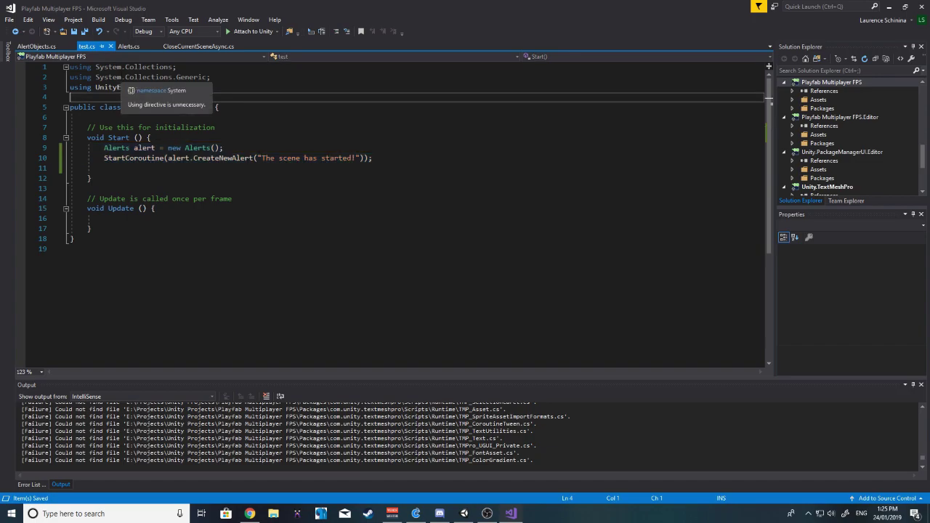
pyautogui.click(196, 137)
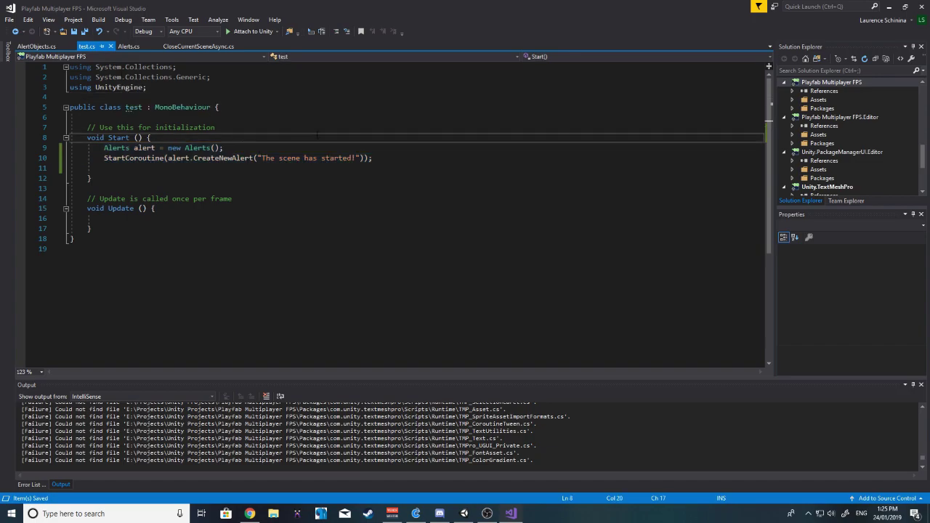
pyautogui.moveTo(378, 158); pyautogui.dragTo(70, 148)
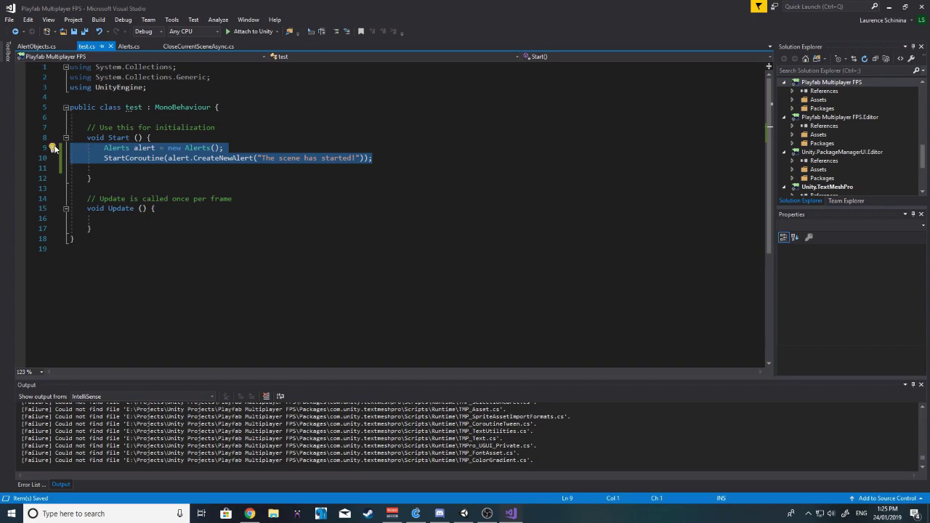
pyautogui.click(75, 31)
pyautogui.click(36, 46)
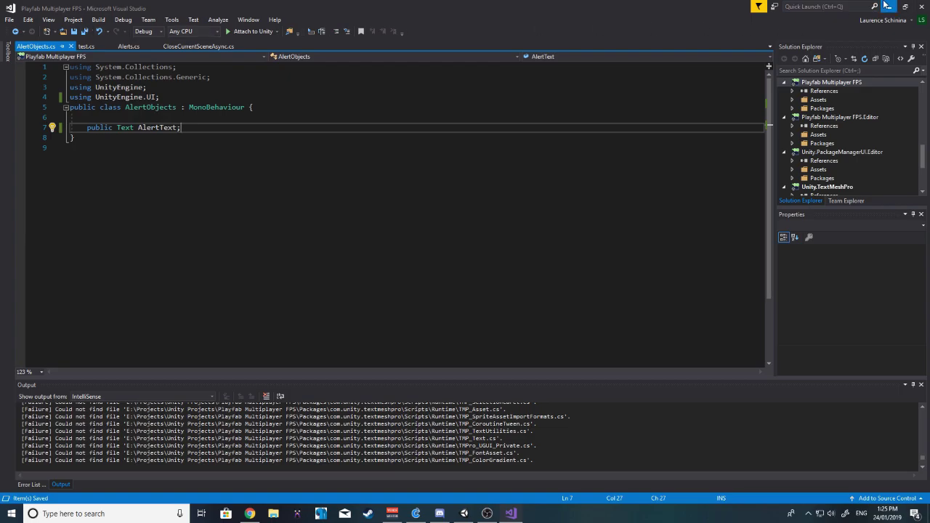
# Switch to Unity, clear the console messages, and show the Master scene in the Scene view
pyautogui.click(885, 6)
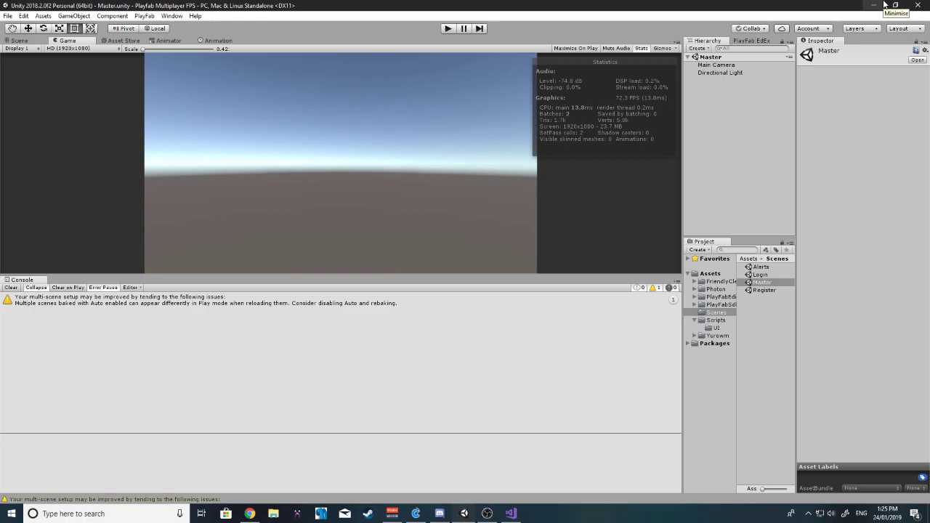
pyautogui.click(12, 288)
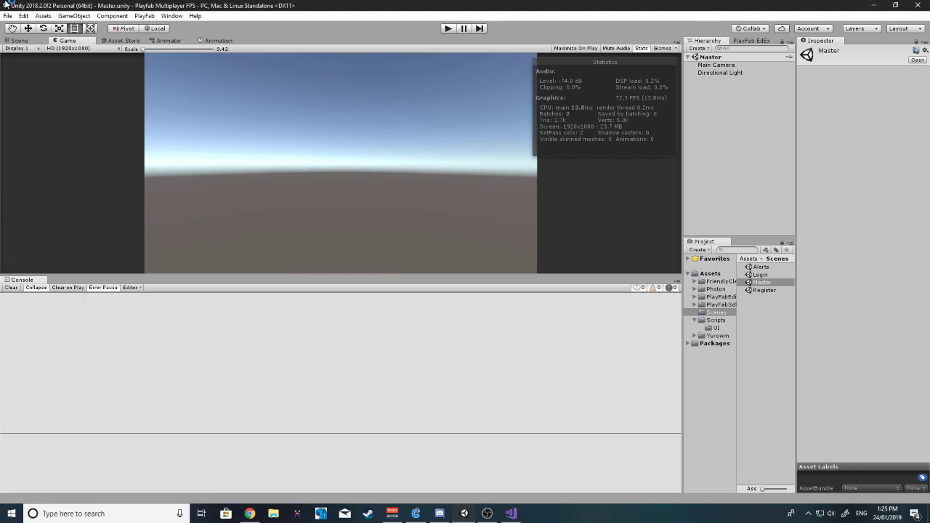
pyautogui.click(20, 41)
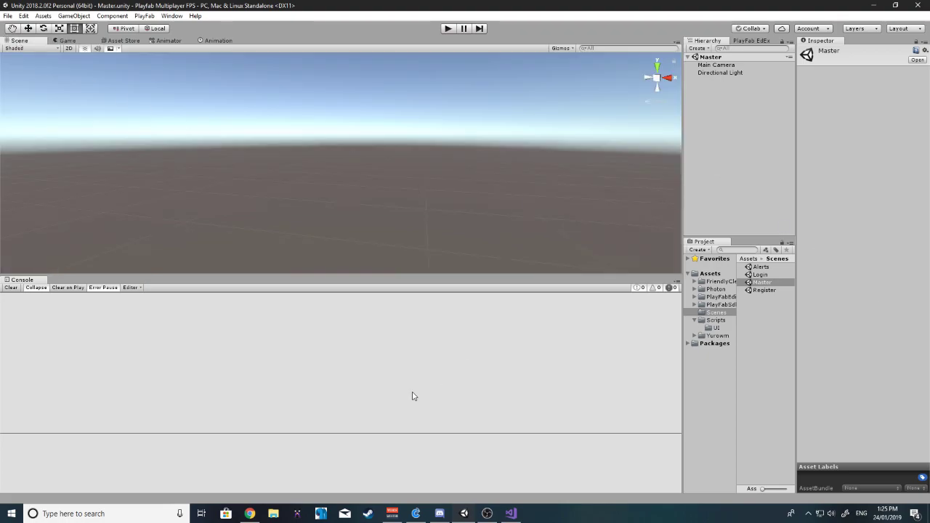
# Switch to Visual Studio and examine the Alerts class declaration in Alerts.cs
pyautogui.click(511, 513)
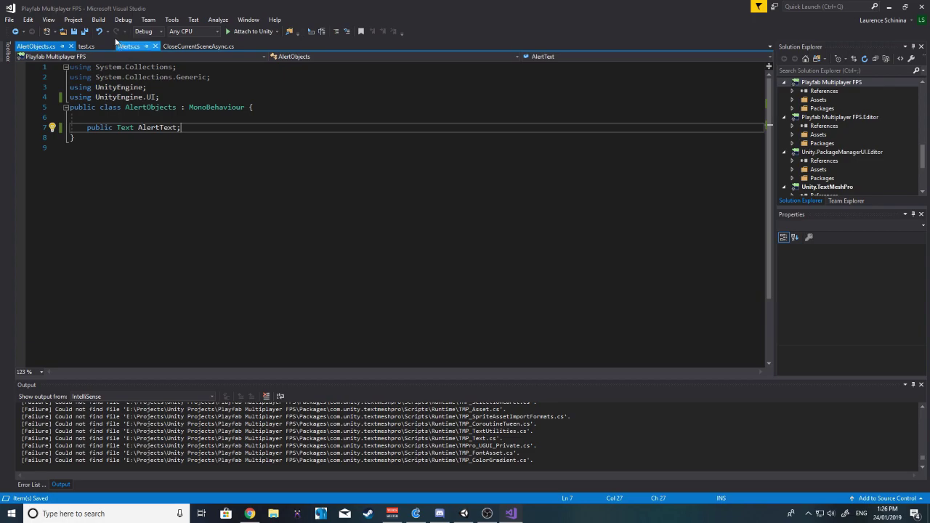
pyautogui.click(85, 46)
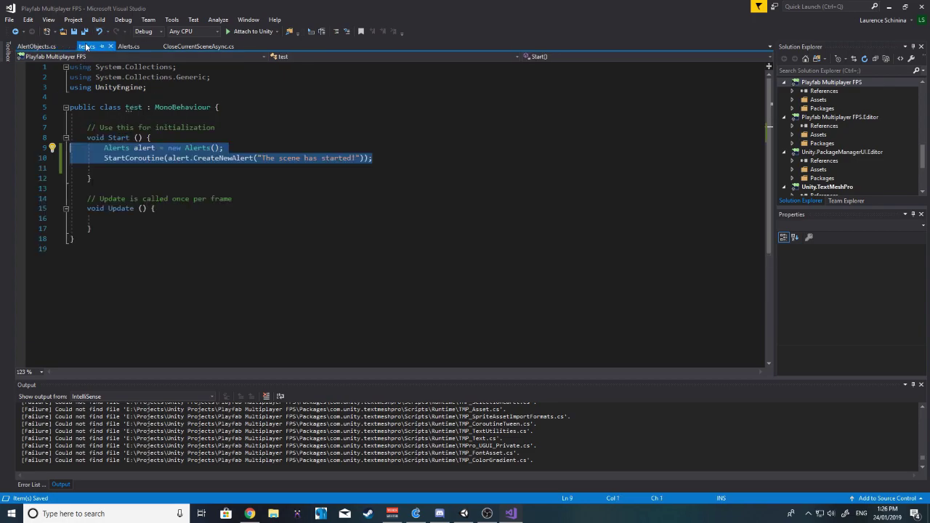
pyautogui.click(129, 46)
pyautogui.click(159, 117)
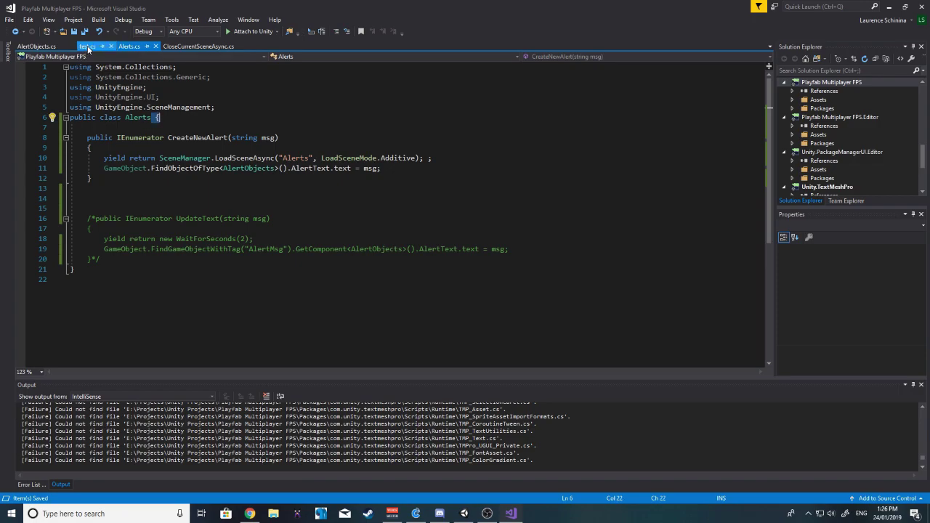
pyautogui.click(161, 117)
pyautogui.moveTo(161, 118)
pyautogui.mouseDown()
pyautogui.moveTo(142, 118)
pyautogui.moveTo(151, 118)
pyautogui.mouseUp()
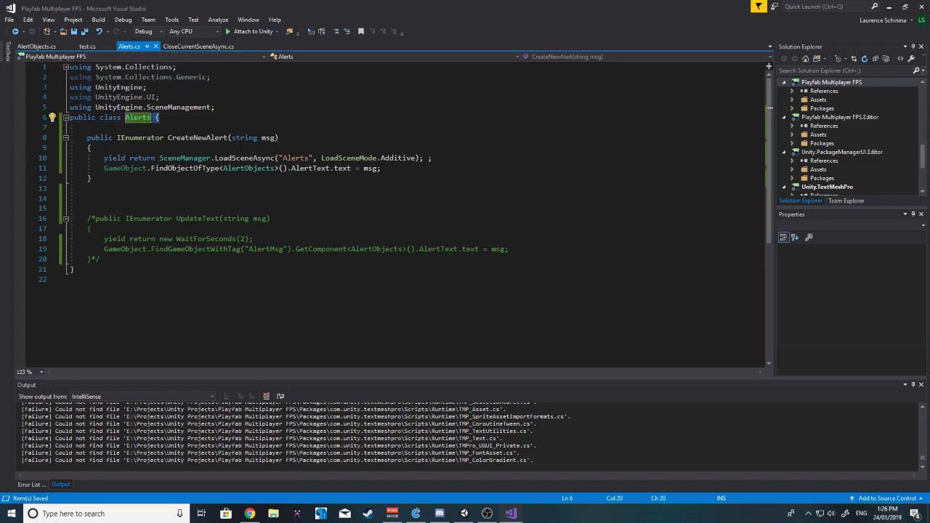
# Review the StartCoroutine line in test.cs against the CreateNewAlert coroutine it calls in Alerts.cs
pyautogui.click(93, 47)
pyautogui.click(196, 158)
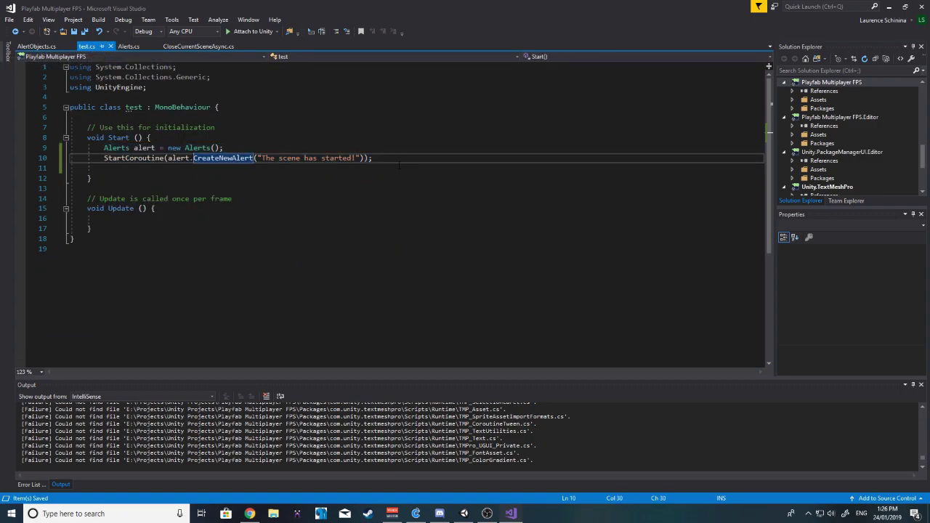
pyautogui.moveTo(372, 158); pyautogui.dragTo(2, 157)
pyautogui.click(240, 188)
pyautogui.moveTo(385, 158); pyautogui.dragTo(74, 158)
pyautogui.click(127, 49)
pyautogui.moveTo(97, 189); pyautogui.dragTo(26, 132)
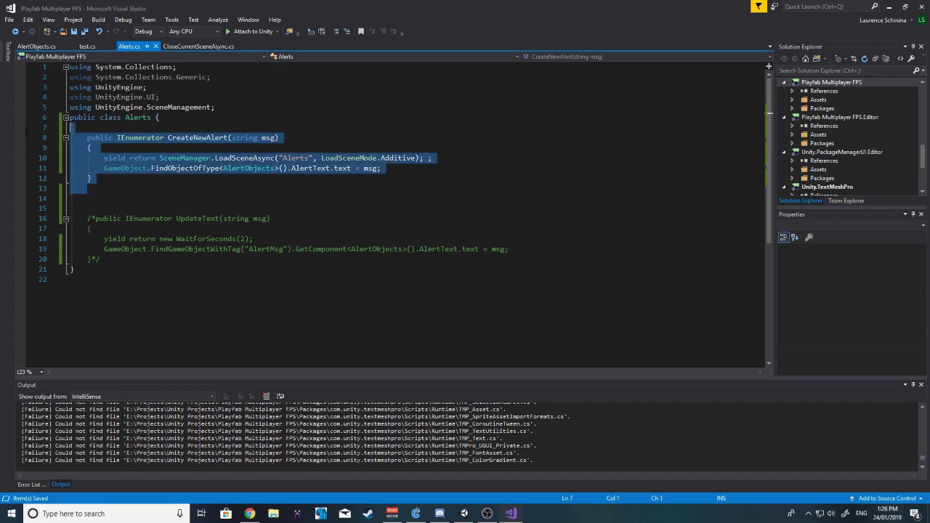
pyautogui.click(113, 171)
pyautogui.click(159, 117)
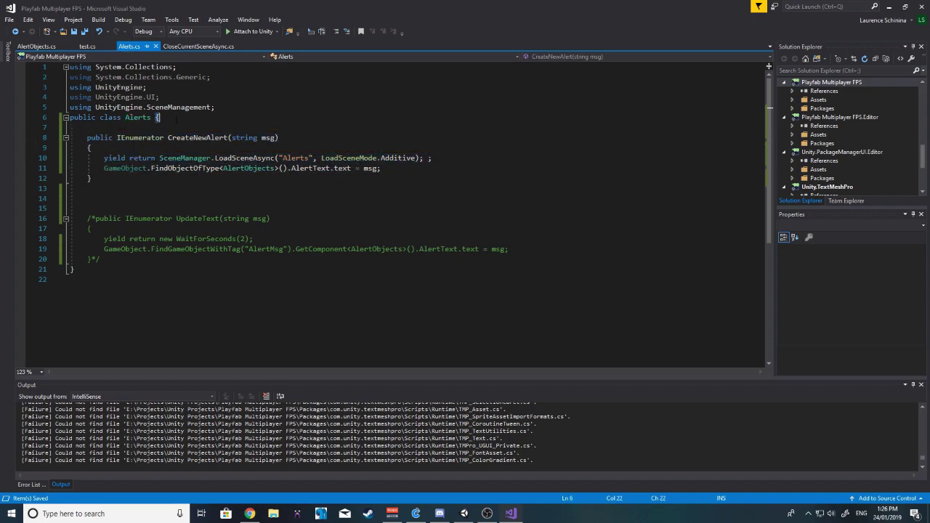
# Return to test.cs and examine how Start creates the Alerts instance and uses StartCoroutine
pyautogui.click(87, 48)
pyautogui.click(224, 148)
pyautogui.moveTo(224, 147); pyautogui.dragTo(104, 147)
pyautogui.click(260, 190)
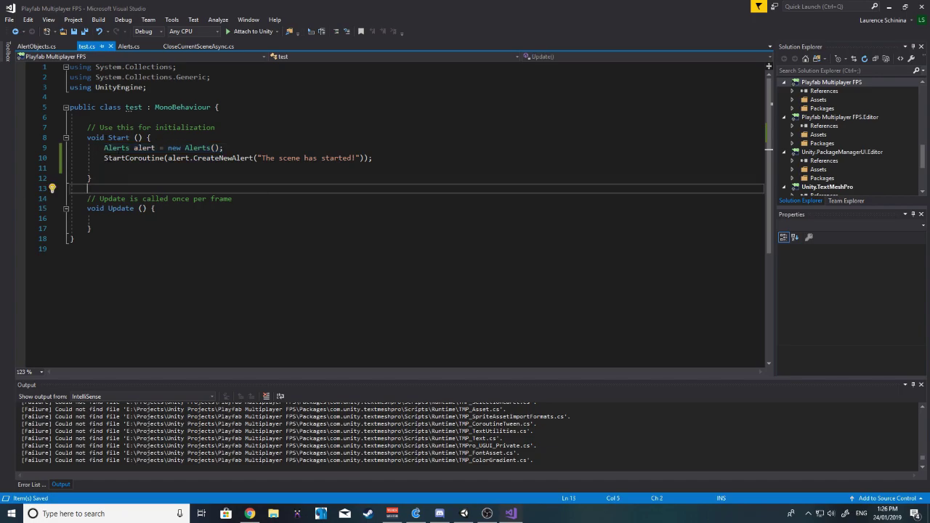
pyautogui.moveTo(117, 158); pyautogui.dragTo(175, 158)
pyautogui.click(254, 209)
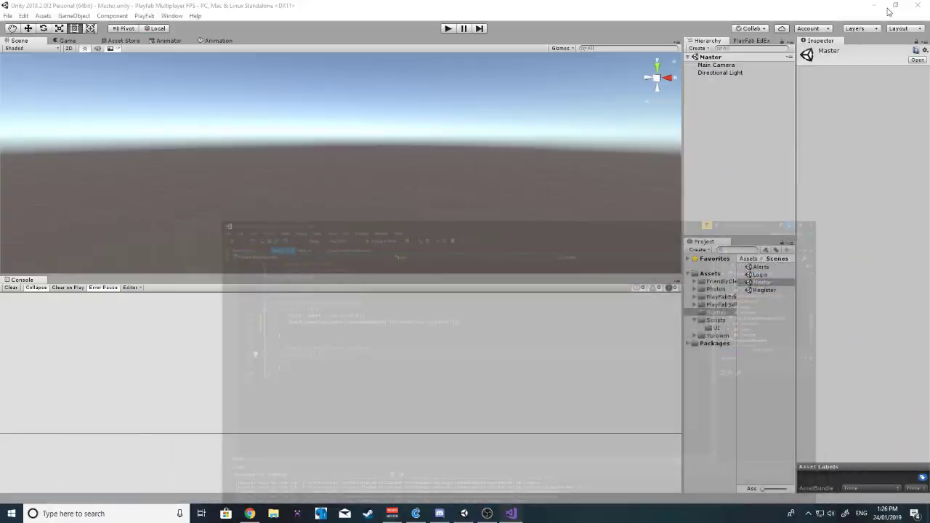
# Switch back to Unity and enlarge the Scene view by reducing the height of the console area
pyautogui.click(889, 7)
pyautogui.moveTo(621, 275); pyautogui.dragTo(614, 336)
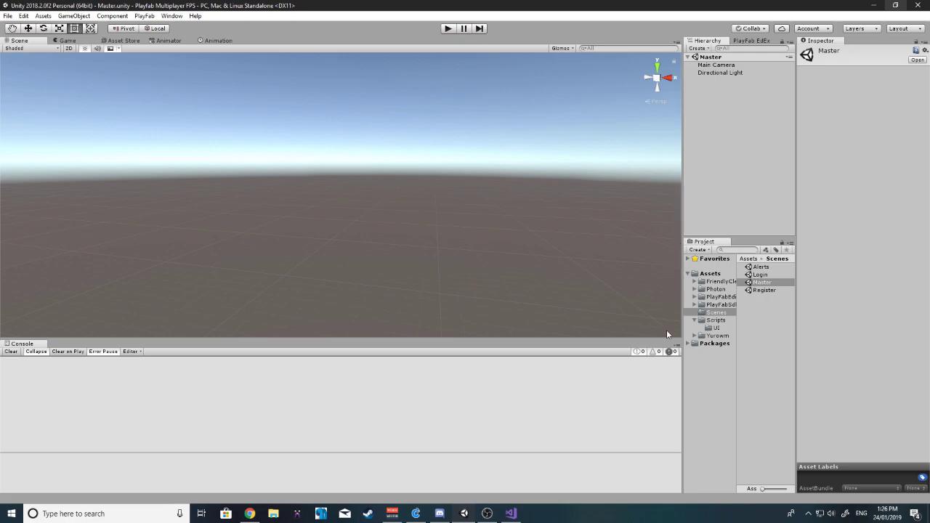
pyautogui.moveTo(667, 339); pyautogui.dragTo(664, 330)
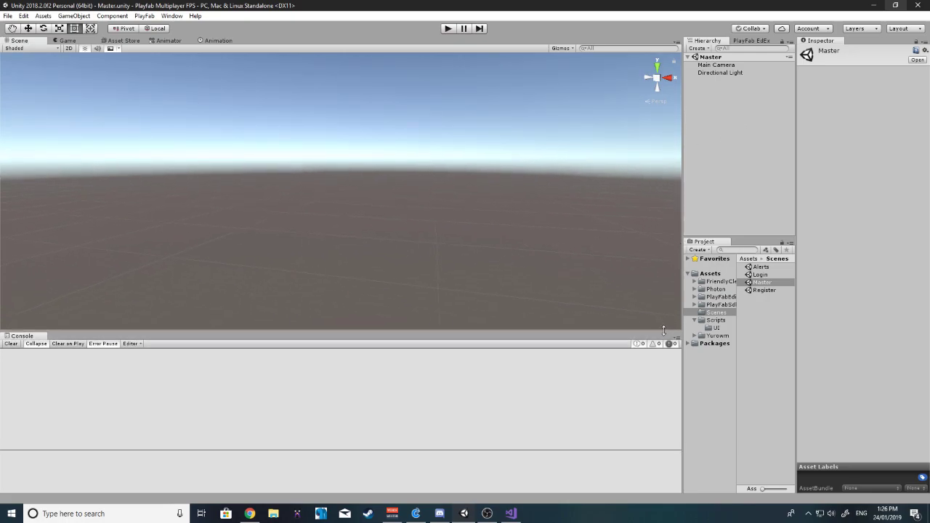